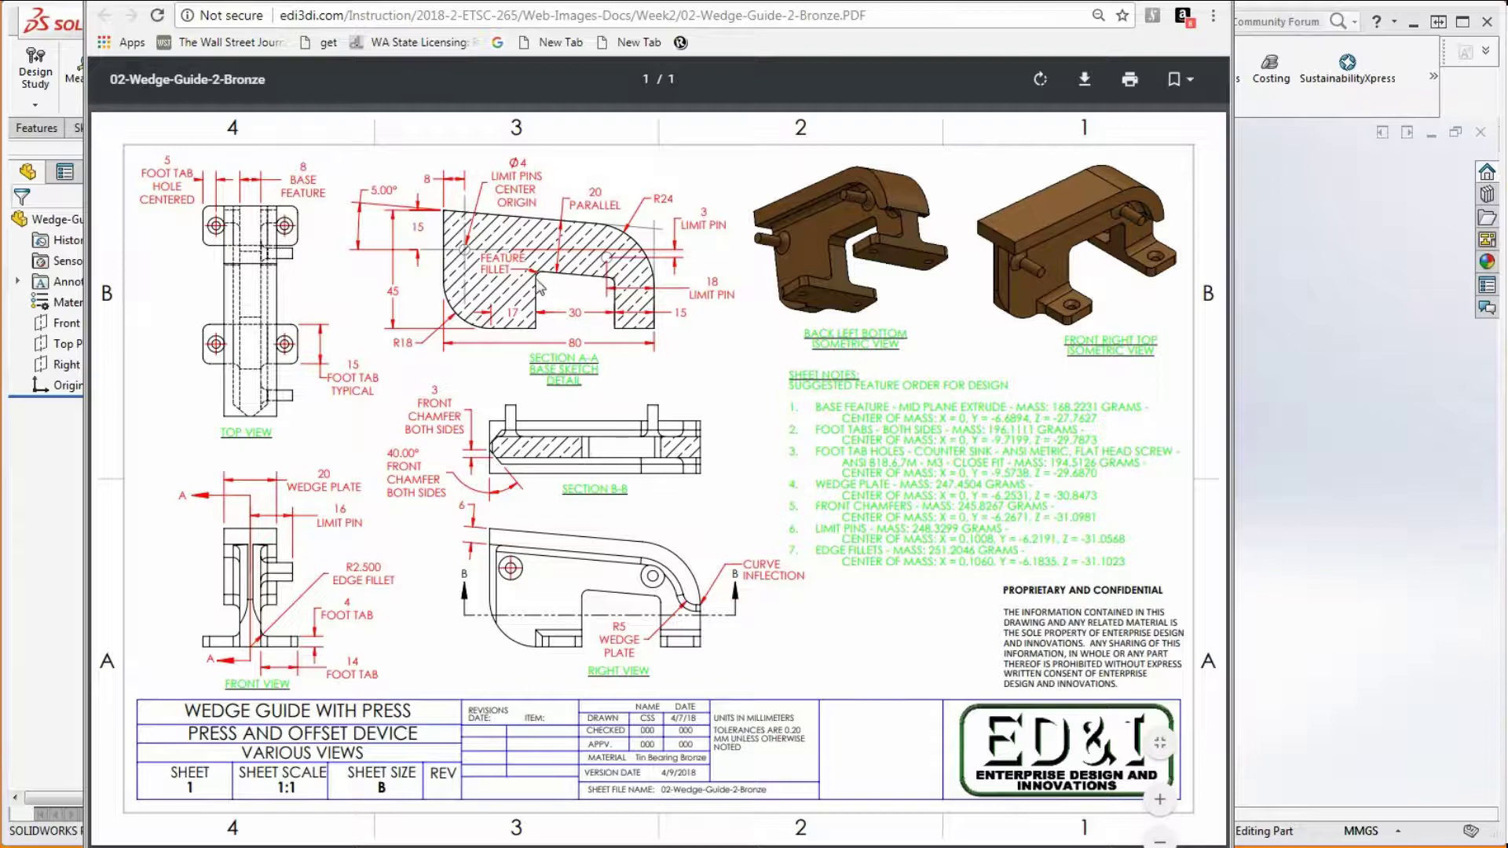
# Examine the section A-A base sketch dimensions and sheet notes on the wedge guide drawing, then move the drawing window out of the way
pyautogui.keyDown('ctrl'); pyautogui.scroll(5, 540, 288); pyautogui.keyUp('ctrl')
pyautogui.keyDown('ctrl'); pyautogui.scroll(-3, 579, 323); pyautogui.keyUp('ctrl')
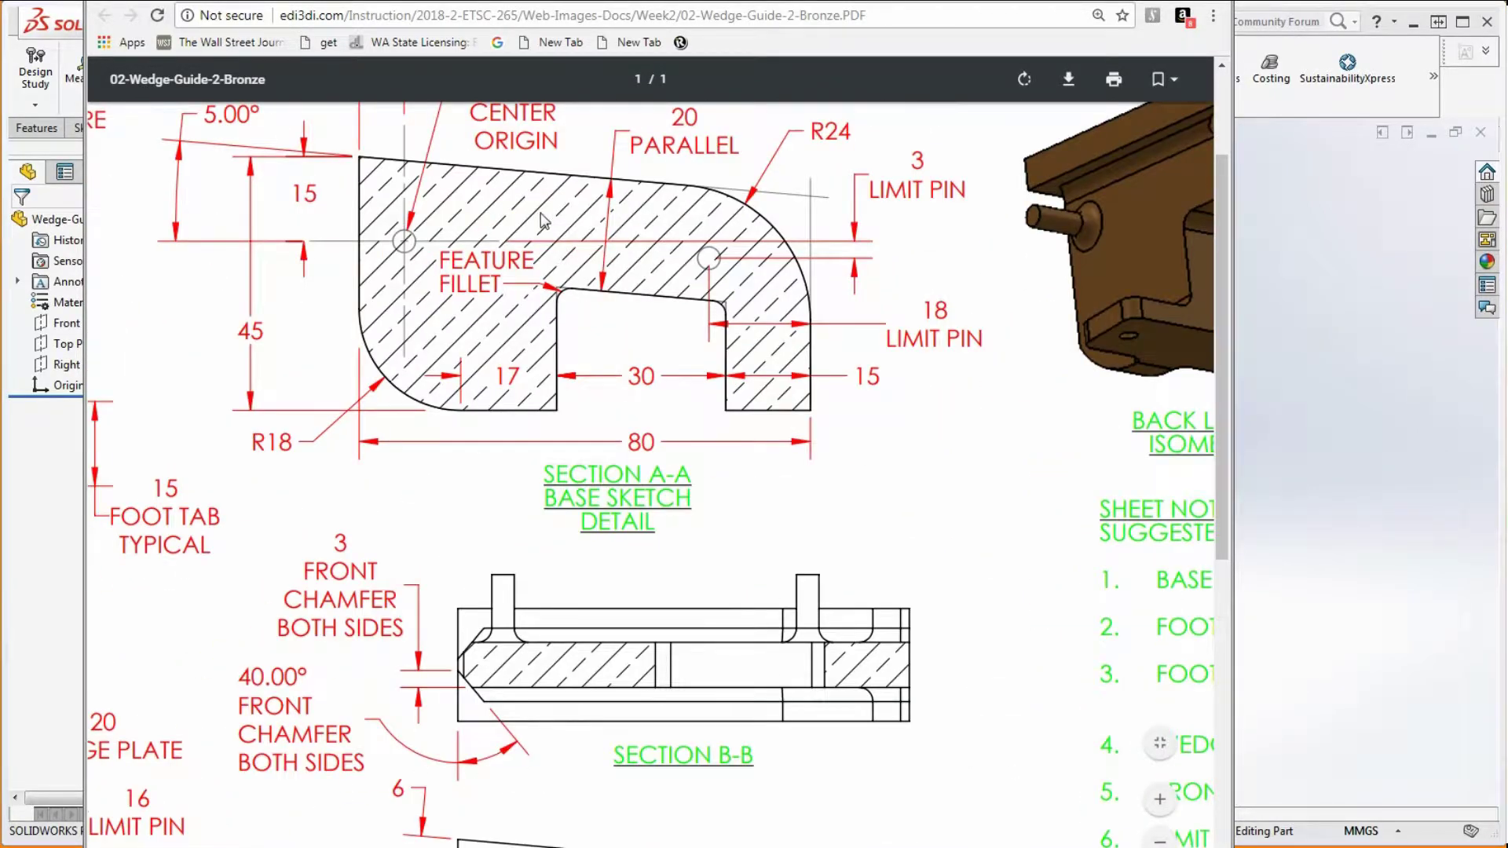
pyautogui.keyDown('ctrl'); pyautogui.scroll(1, 541, 209); pyautogui.keyUp('ctrl')
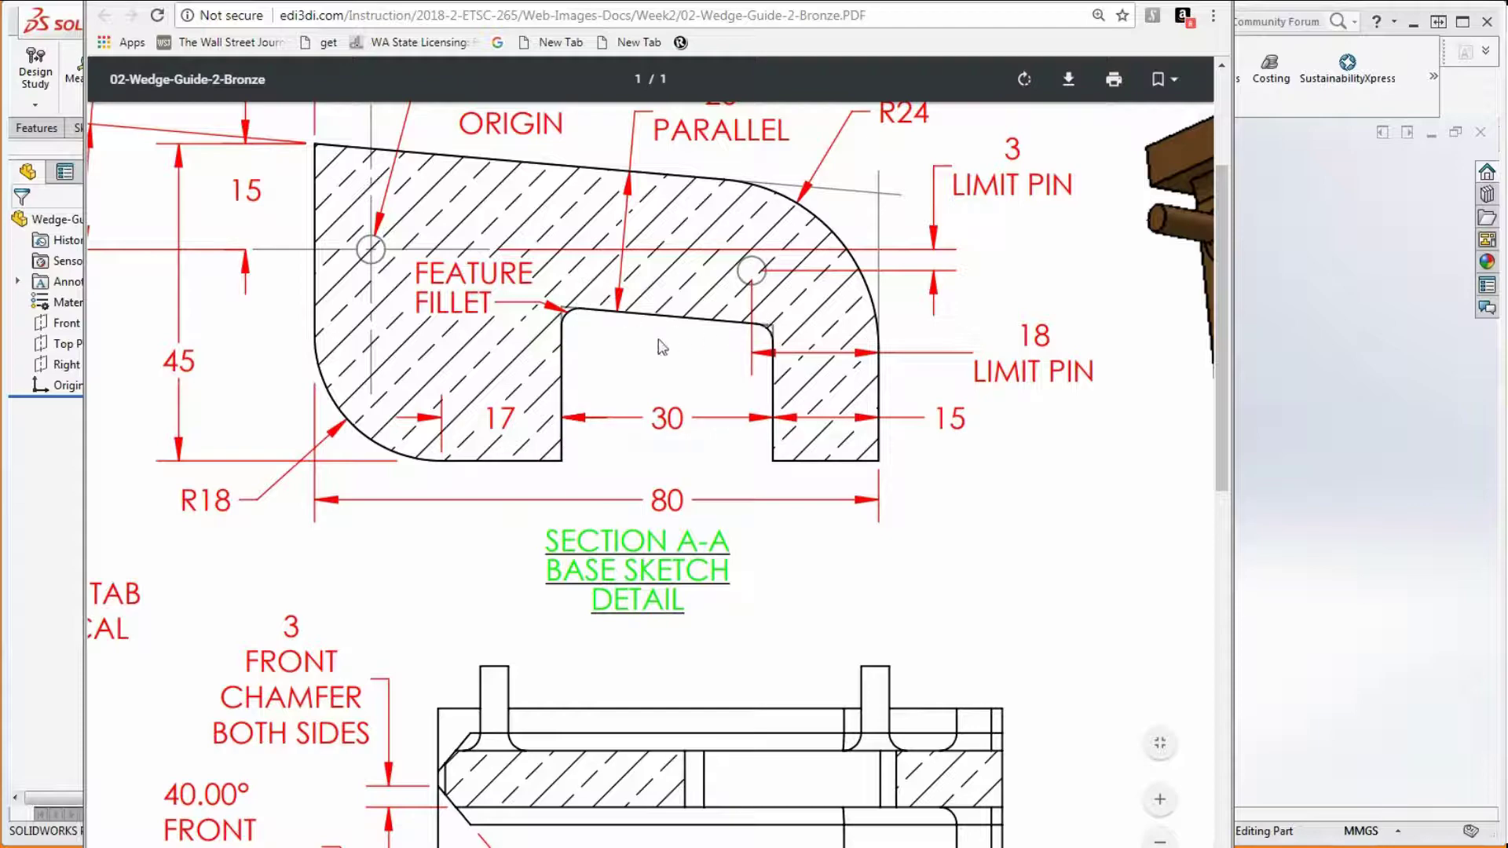
pyautogui.keyDown('ctrl'); pyautogui.scroll(-2, 659, 344); pyautogui.keyUp('ctrl')
pyautogui.keyDown('ctrl'); pyautogui.scroll(1, 522, 224); pyautogui.keyUp('ctrl')
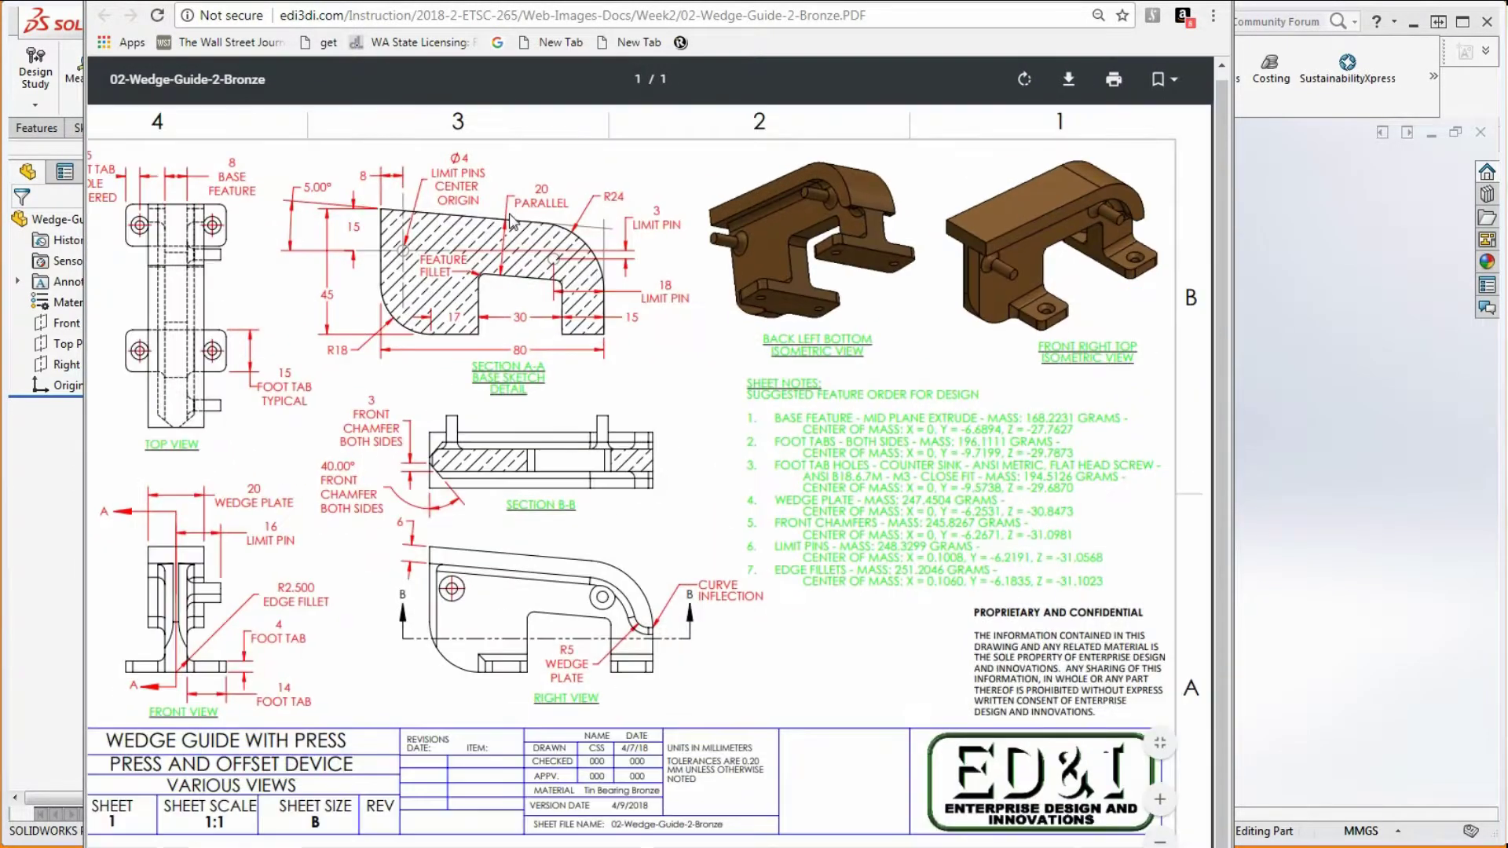
pyautogui.keyDown('ctrl'); pyautogui.scroll(-1, 526, 229); pyautogui.keyUp('ctrl')
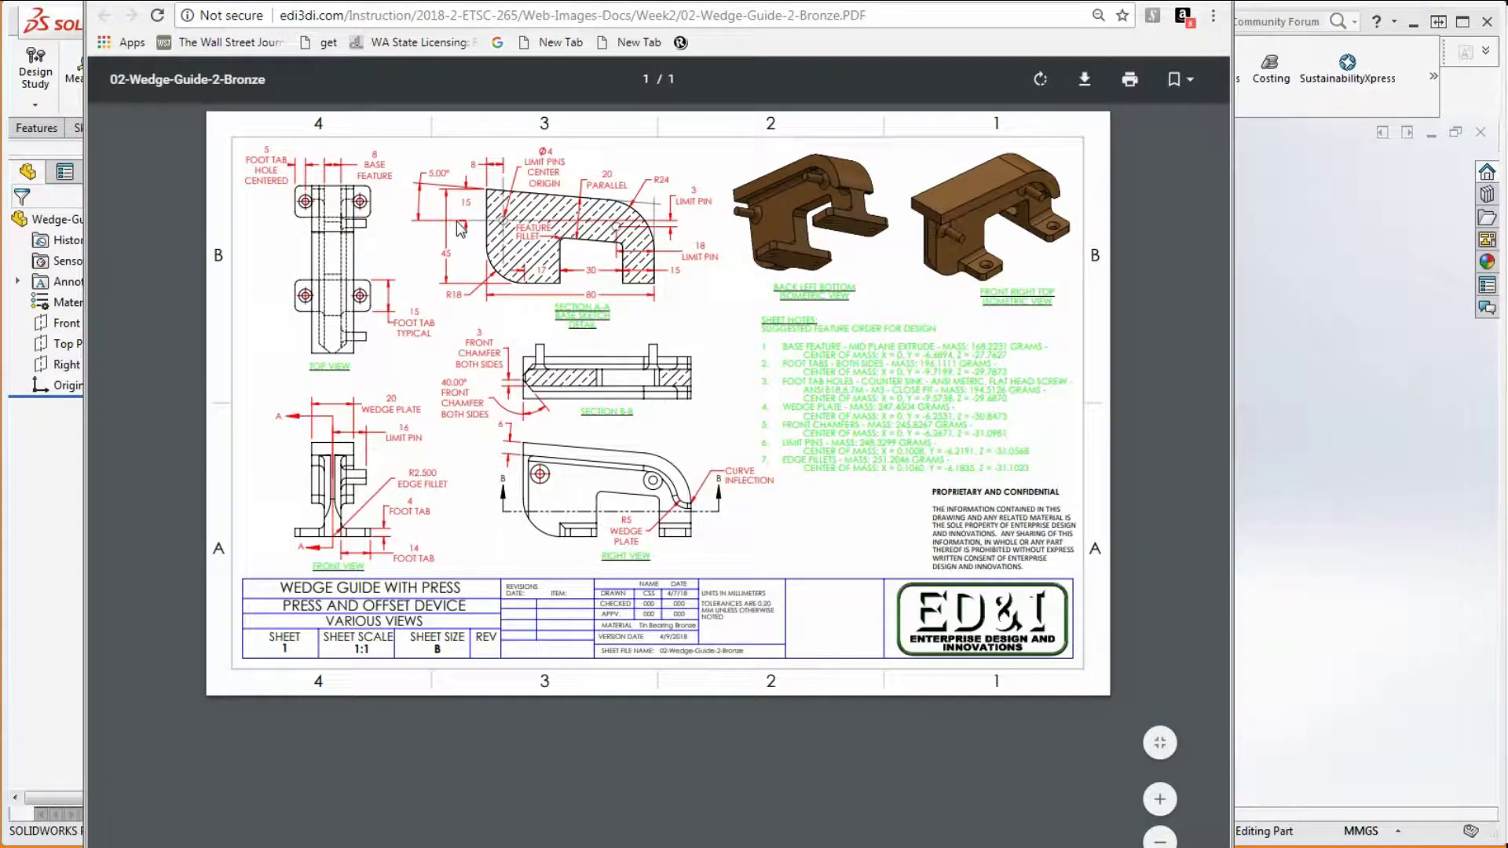
pyautogui.keyDown('ctrl'); pyautogui.scroll(1, 465, 230); pyautogui.keyUp('ctrl')
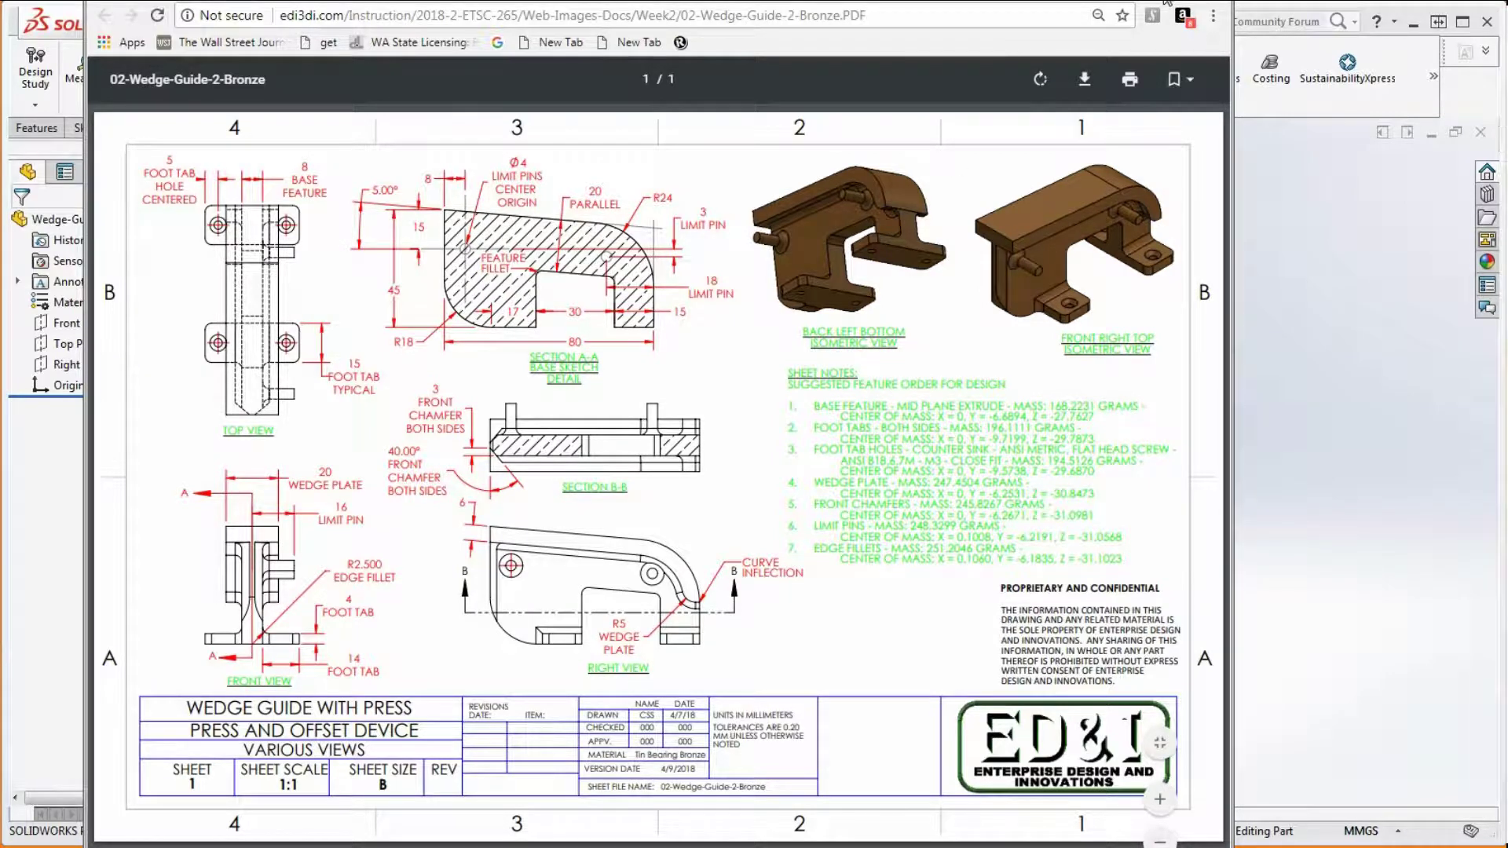
pyautogui.moveTo(1169, 3); pyautogui.dragTo(1507, 4)
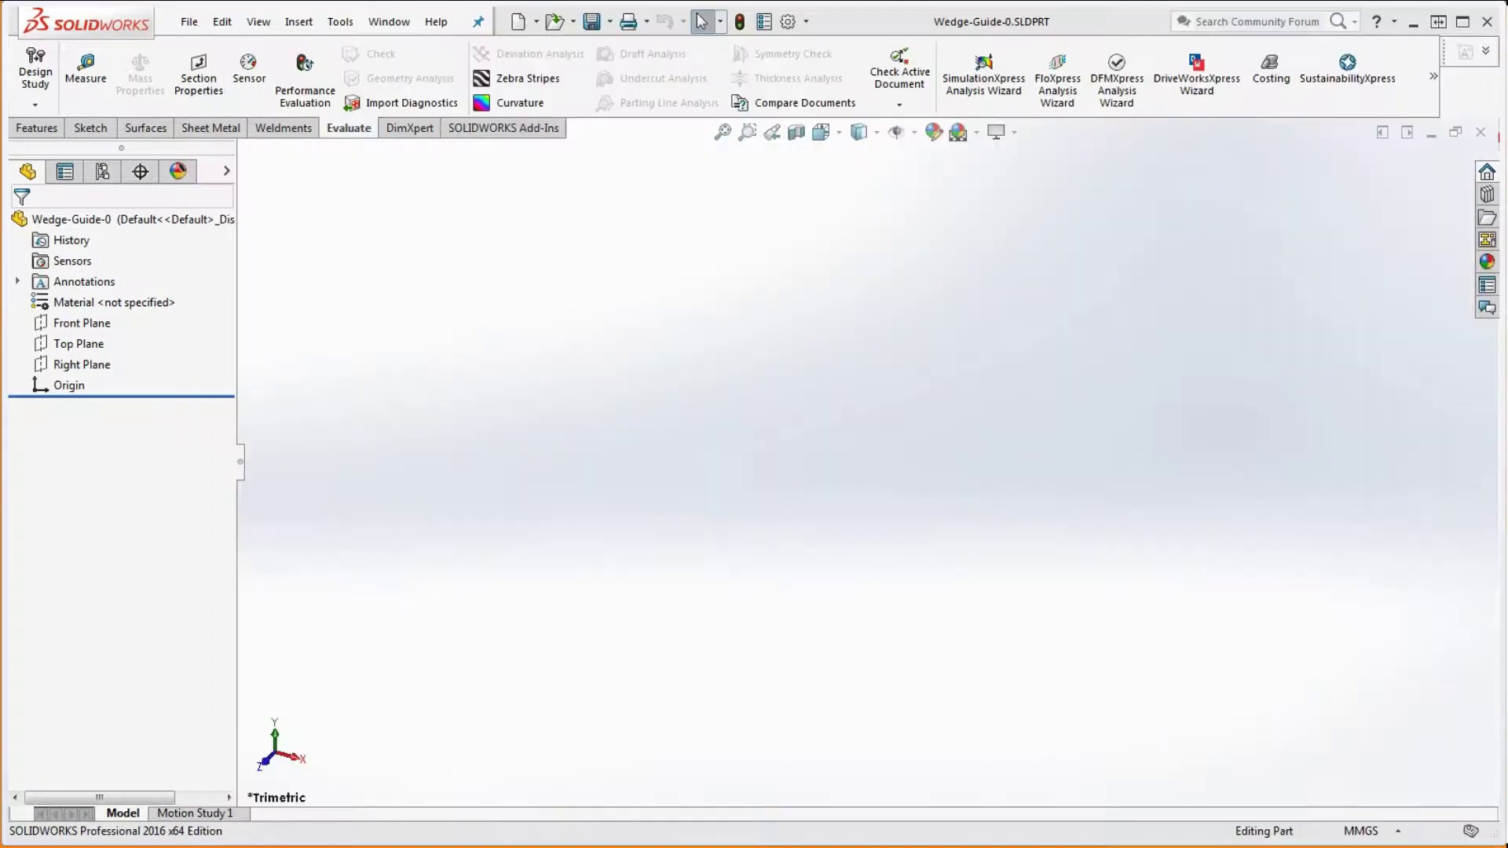
# Set the part document's overall drafting standard to ANSI
pyautogui.click(788, 22)
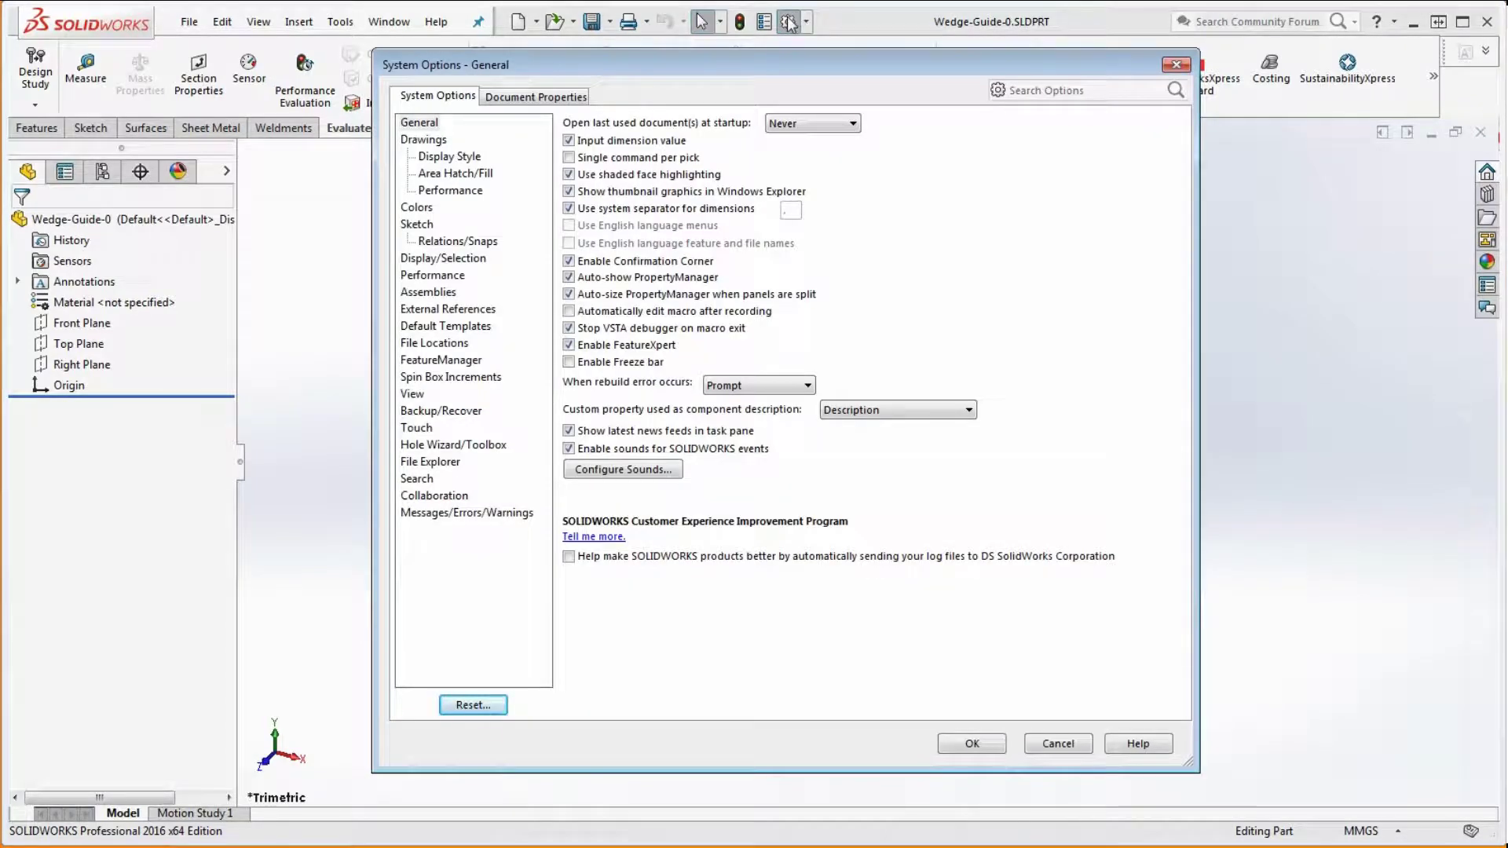
pyautogui.click(559, 96)
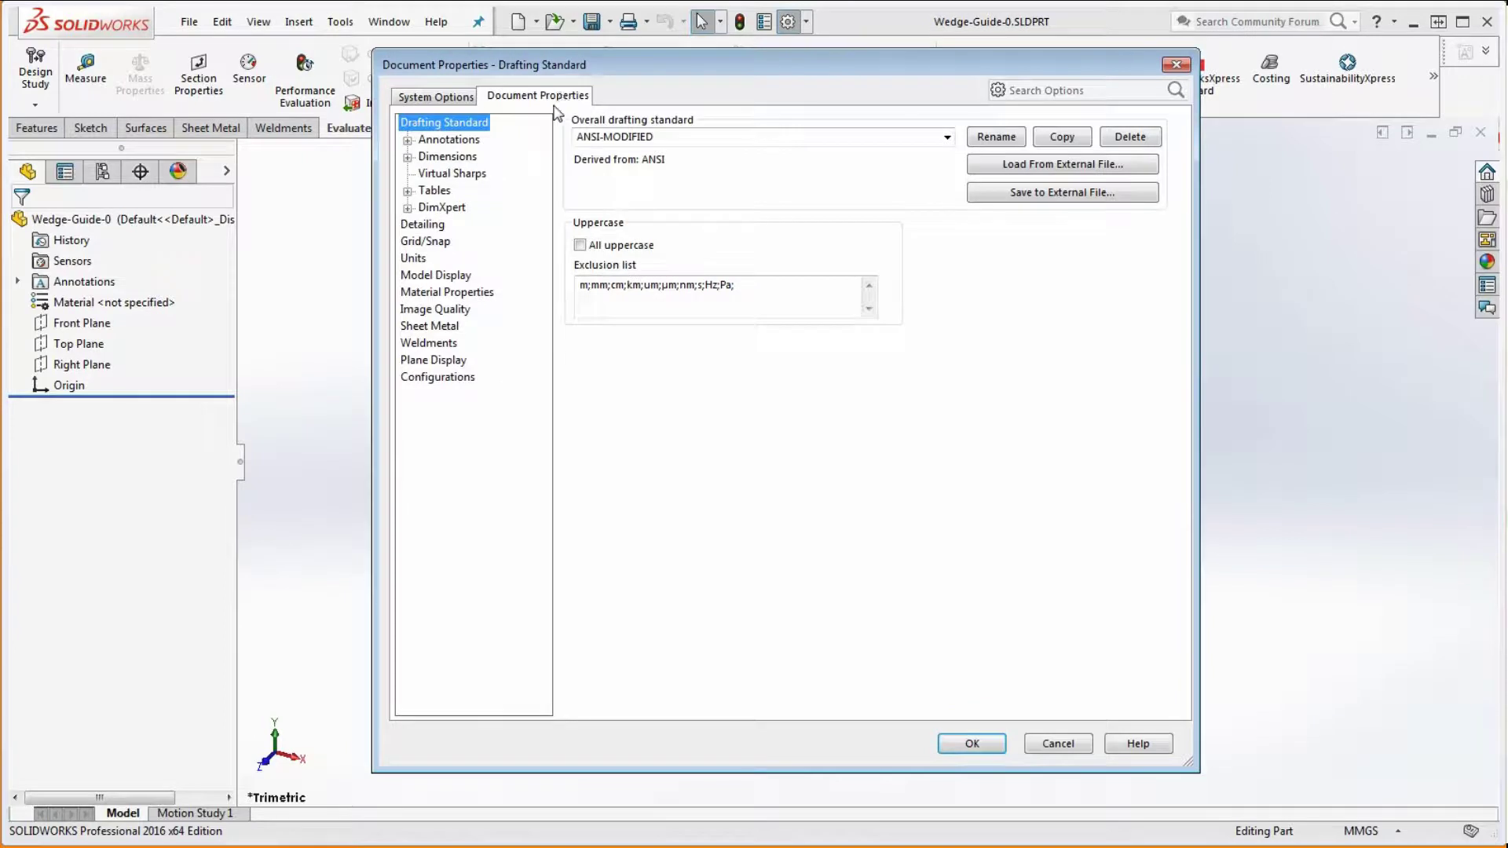
pyautogui.click(947, 138)
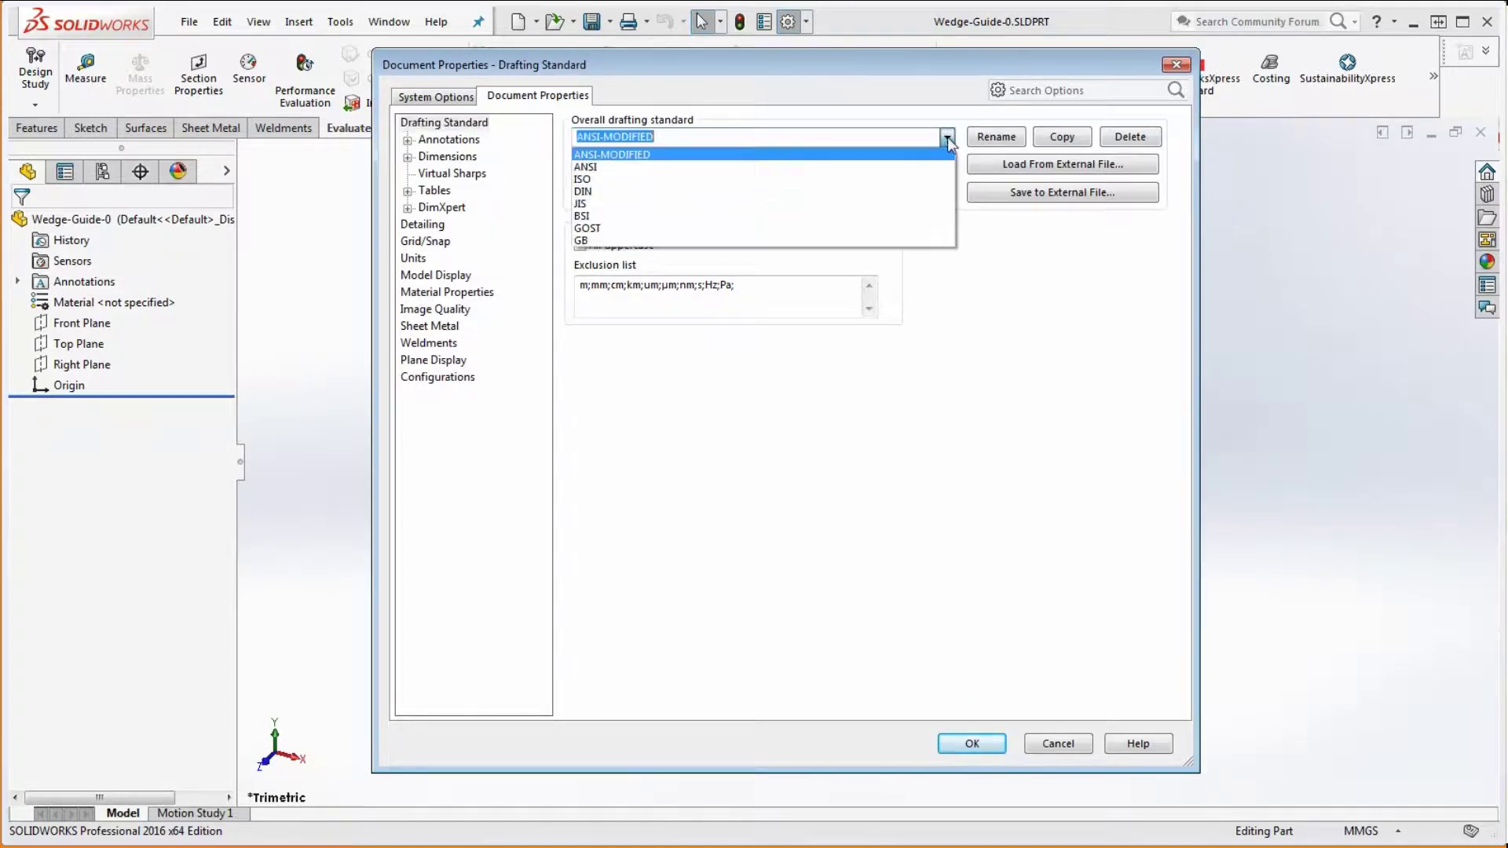
pyautogui.click(600, 168)
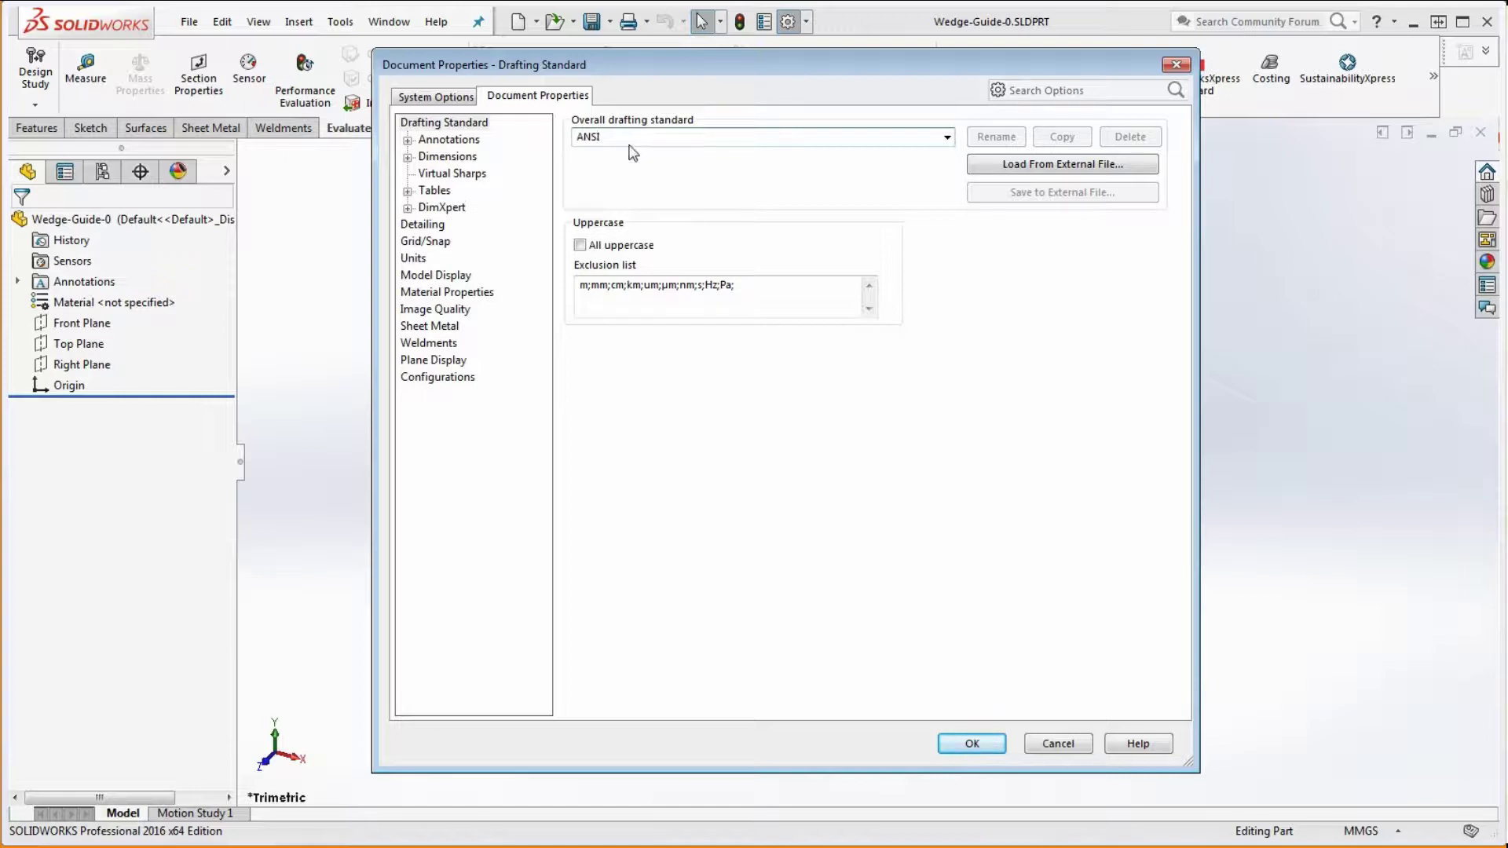
# Set the basic length unit precision to three decimals (.123) and accept the document properties
pyautogui.click(414, 258)
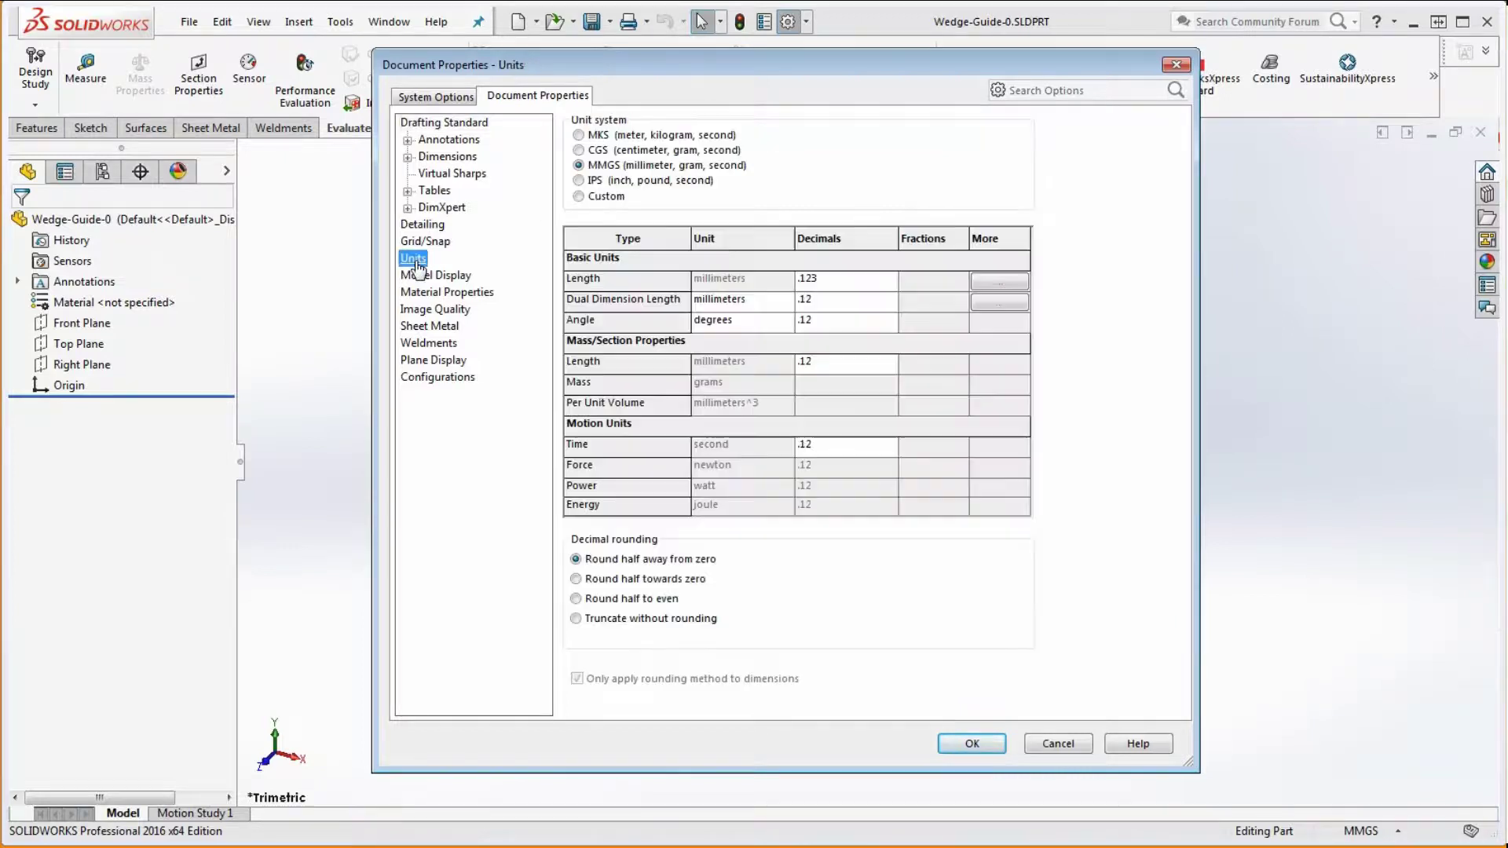
pyautogui.click(889, 280)
pyautogui.click(821, 303)
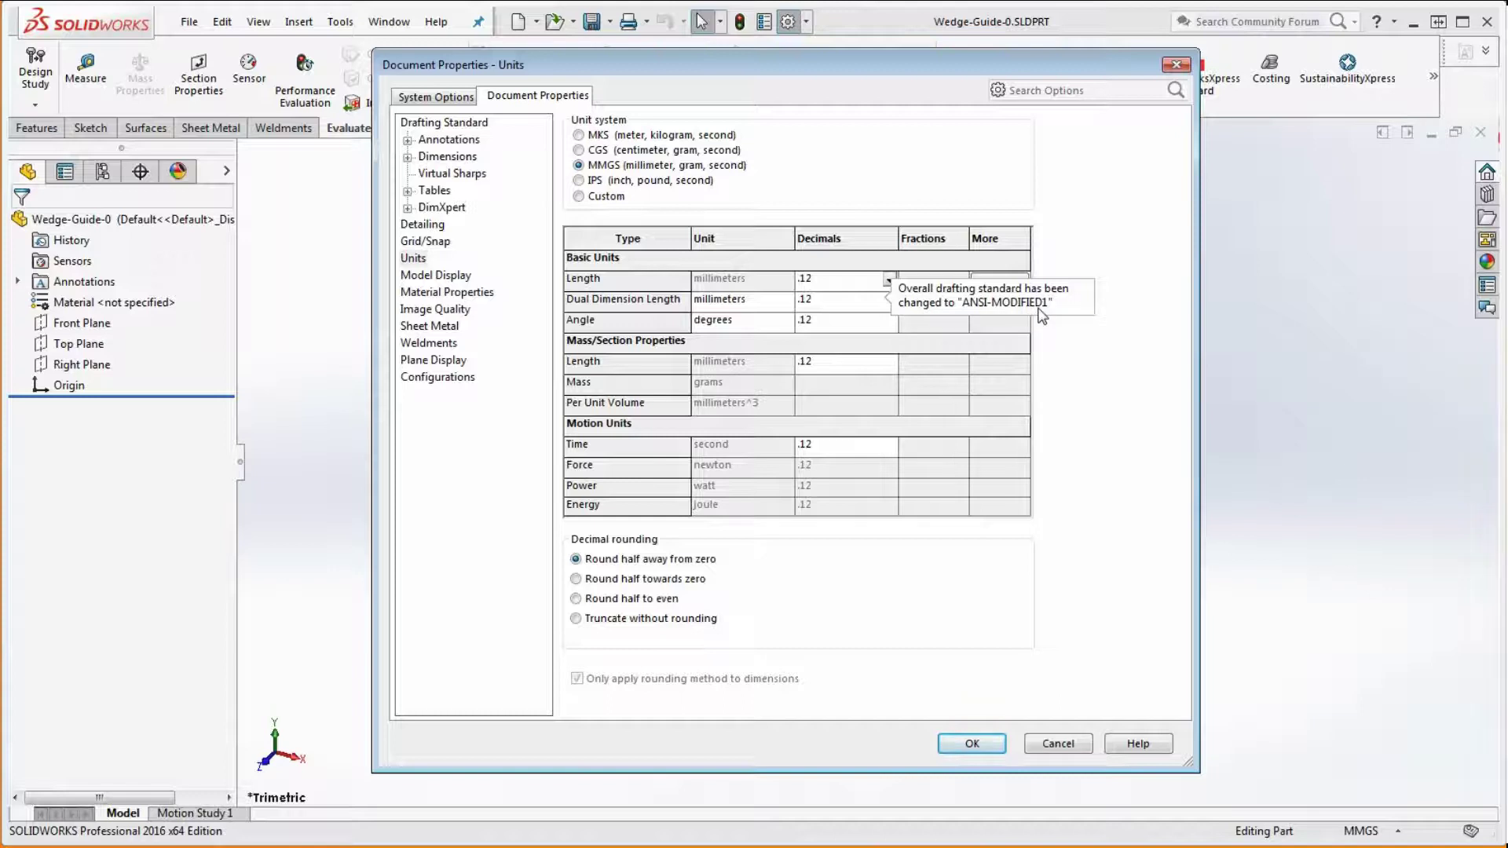
pyautogui.click(855, 280)
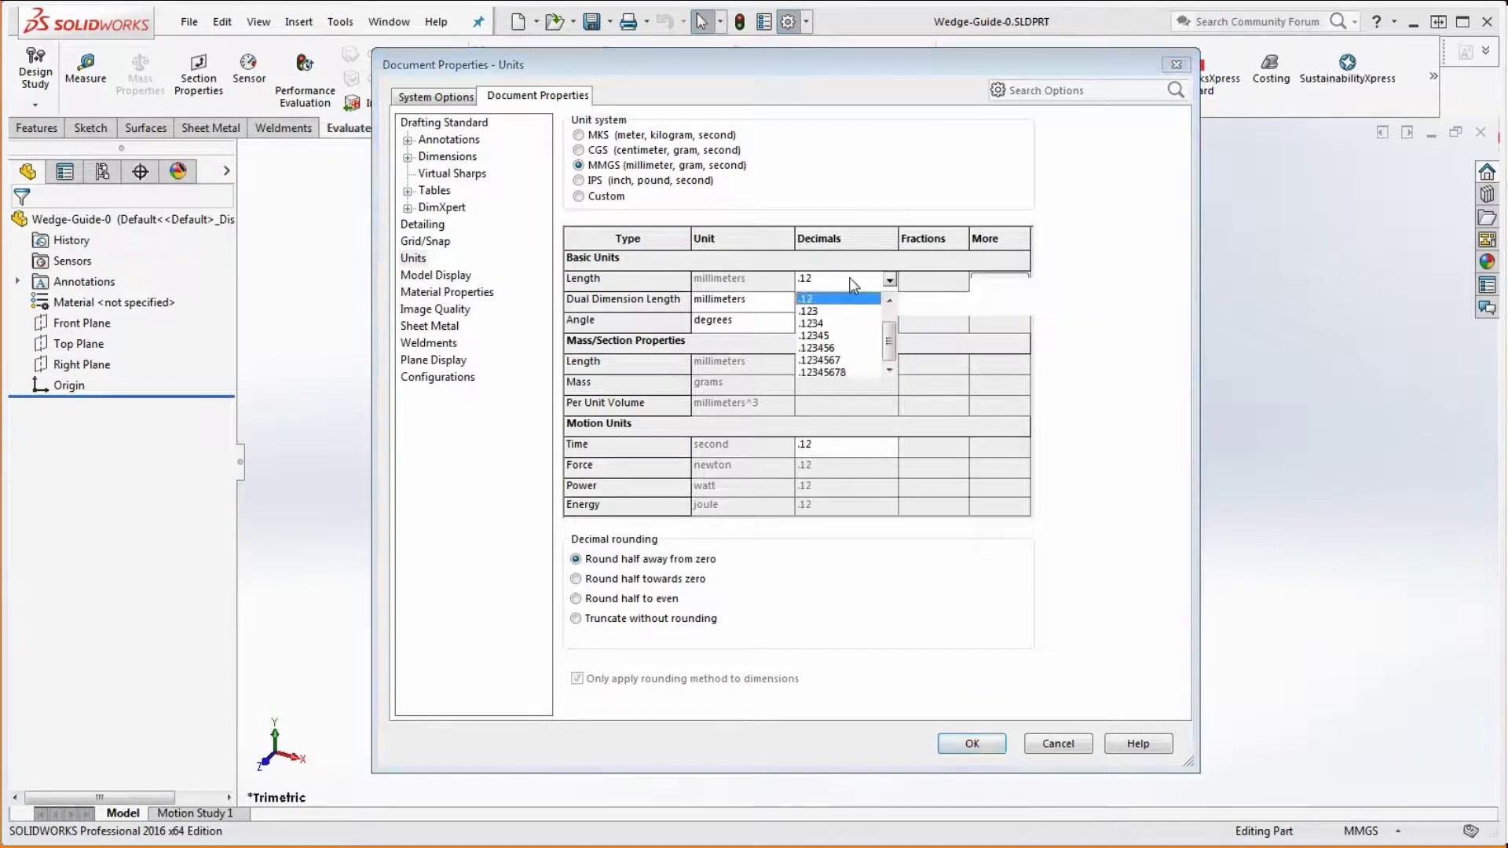
pyautogui.click(817, 311)
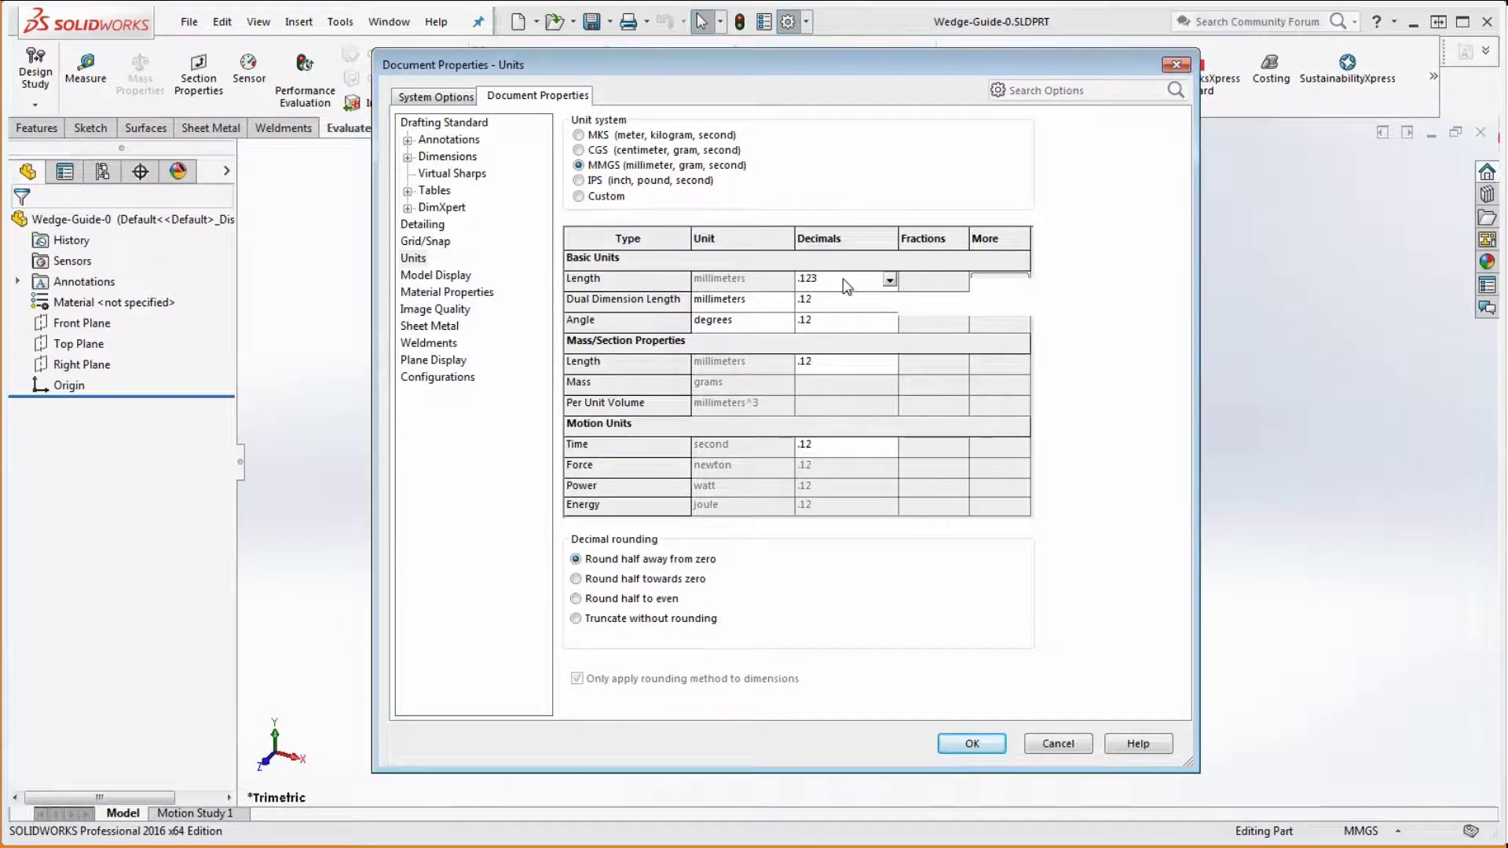
pyautogui.click(890, 281)
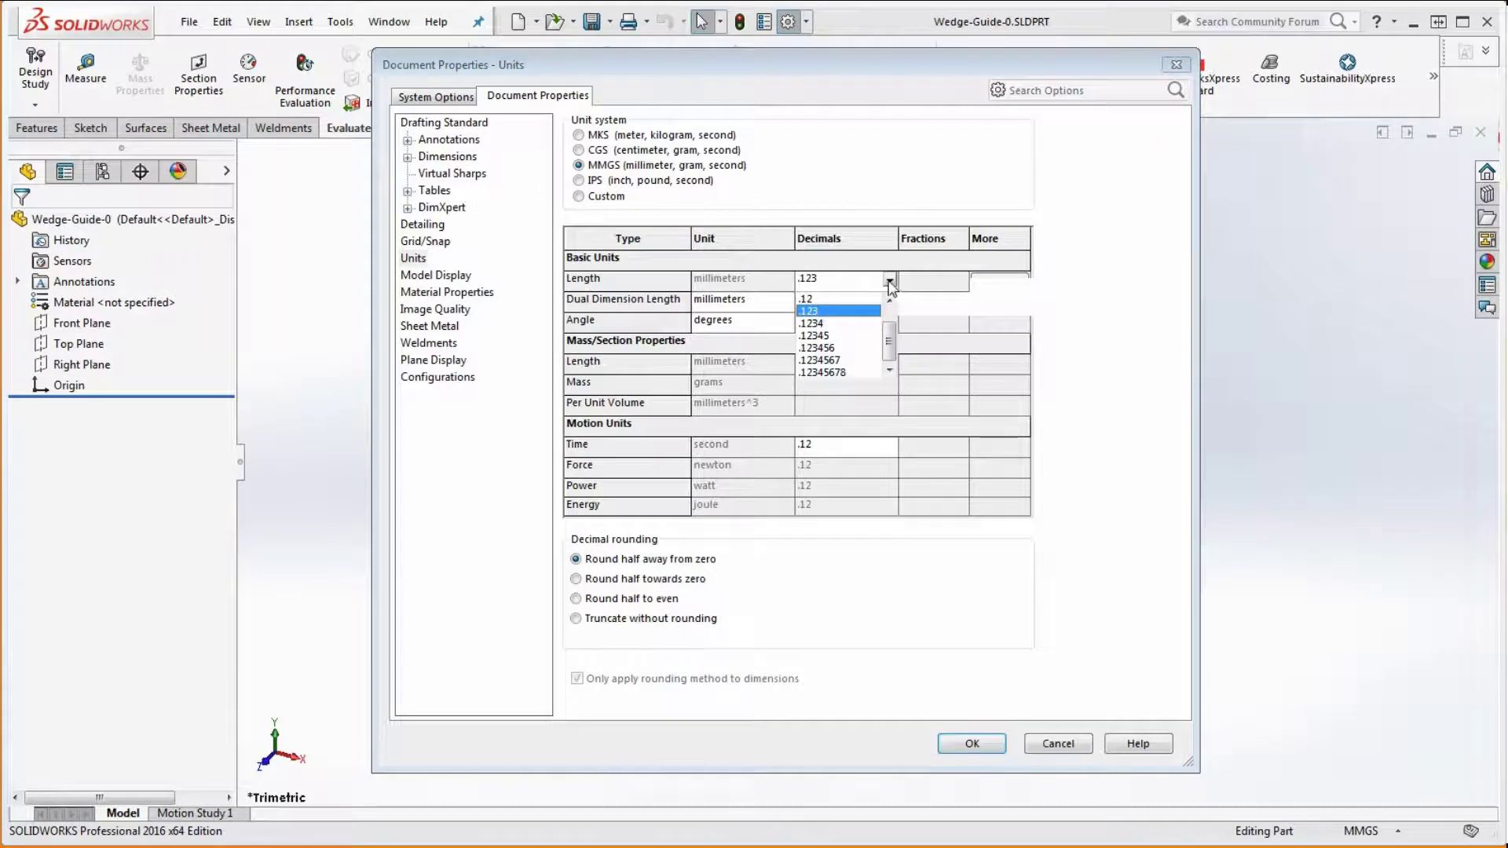
pyautogui.click(821, 311)
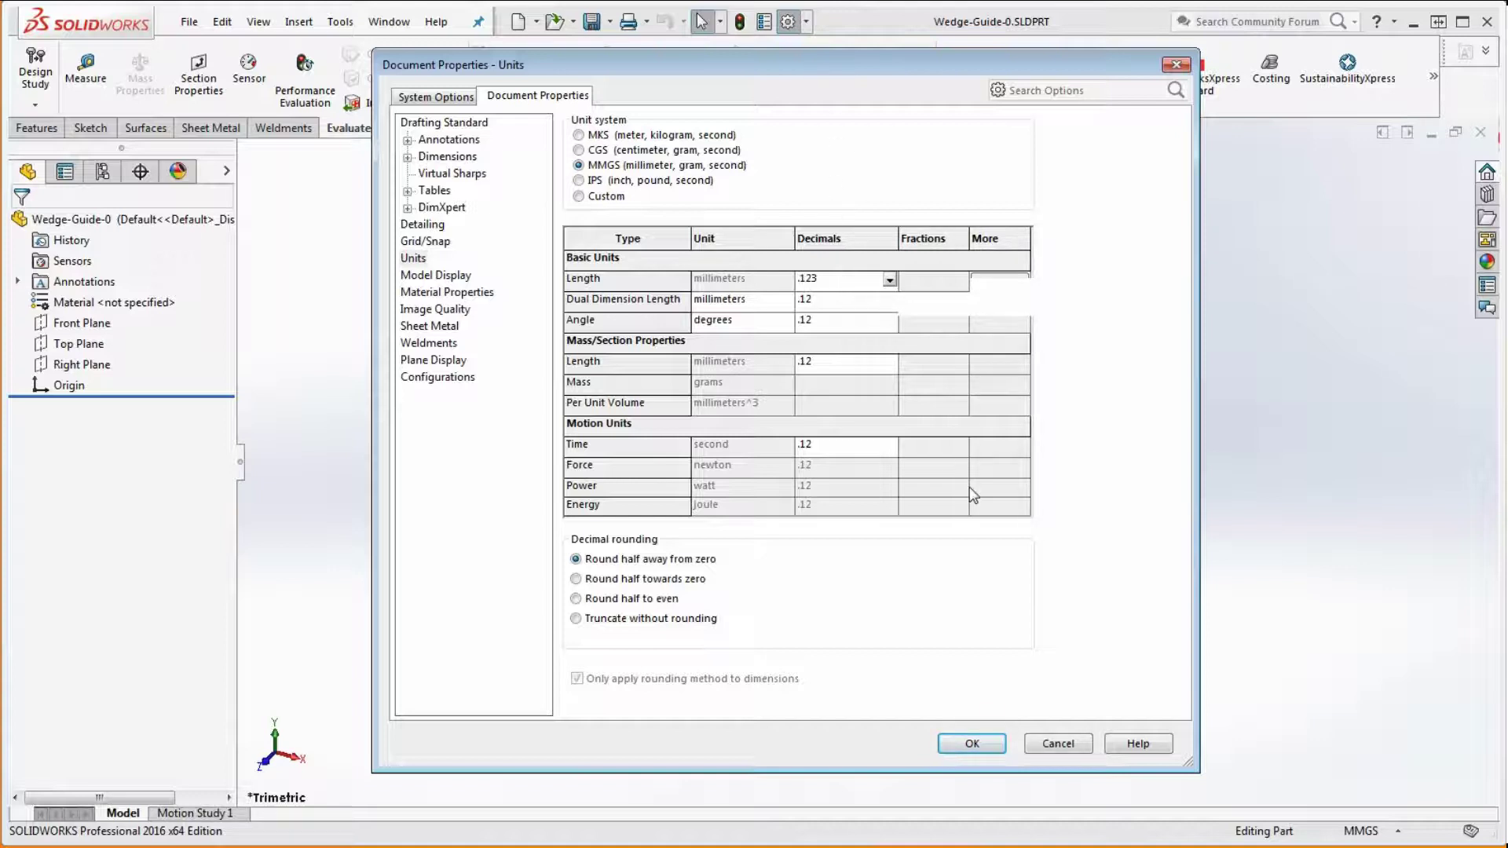
pyautogui.click(973, 744)
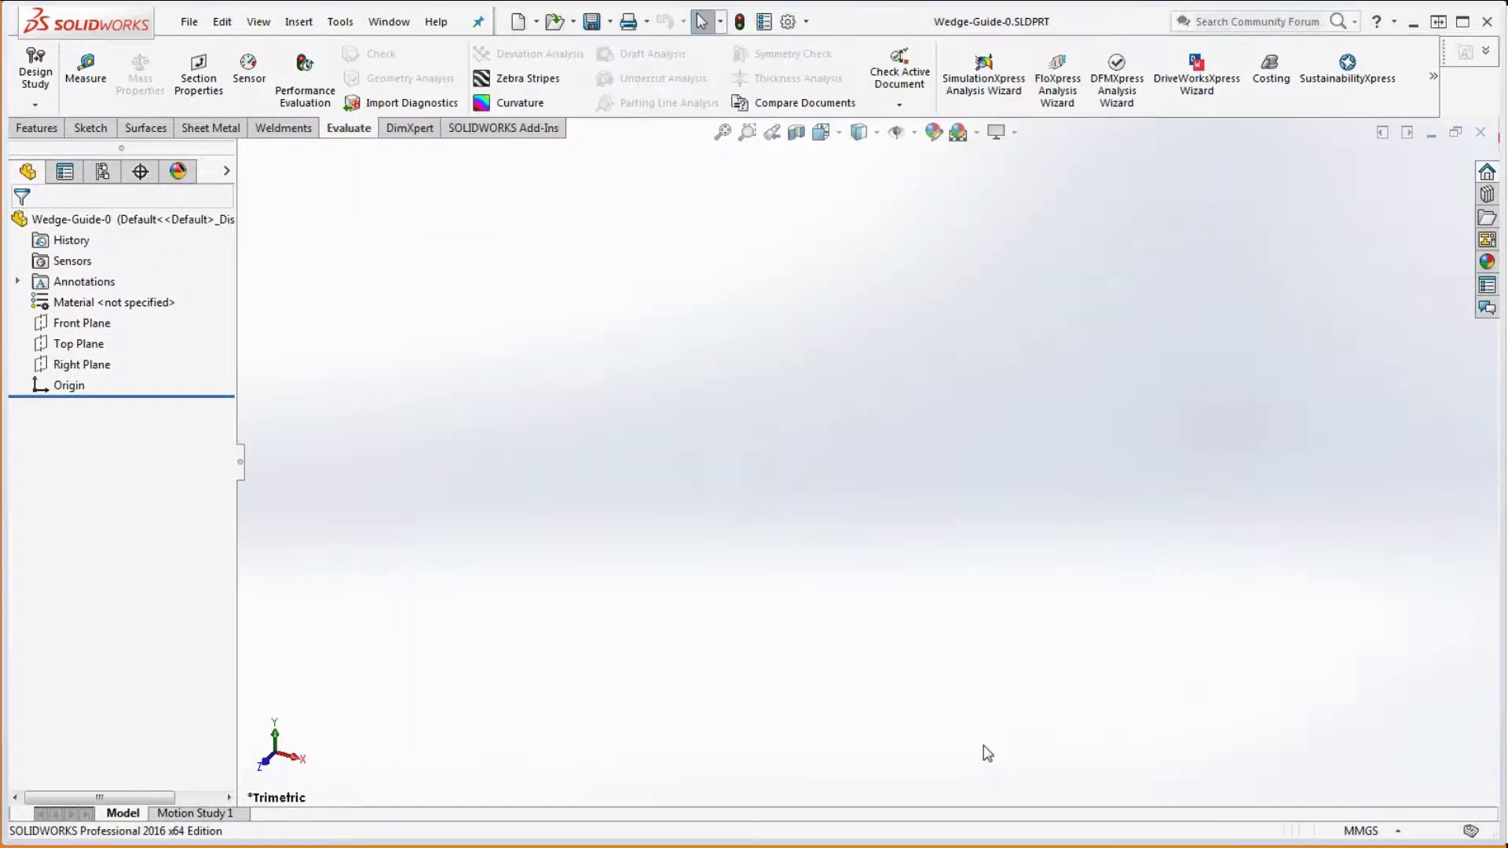
# Consult the wedge guide drawing in the browser again for its views, dimensions and material, then return to SOLIDWORKS
pyautogui.click(95, 366)
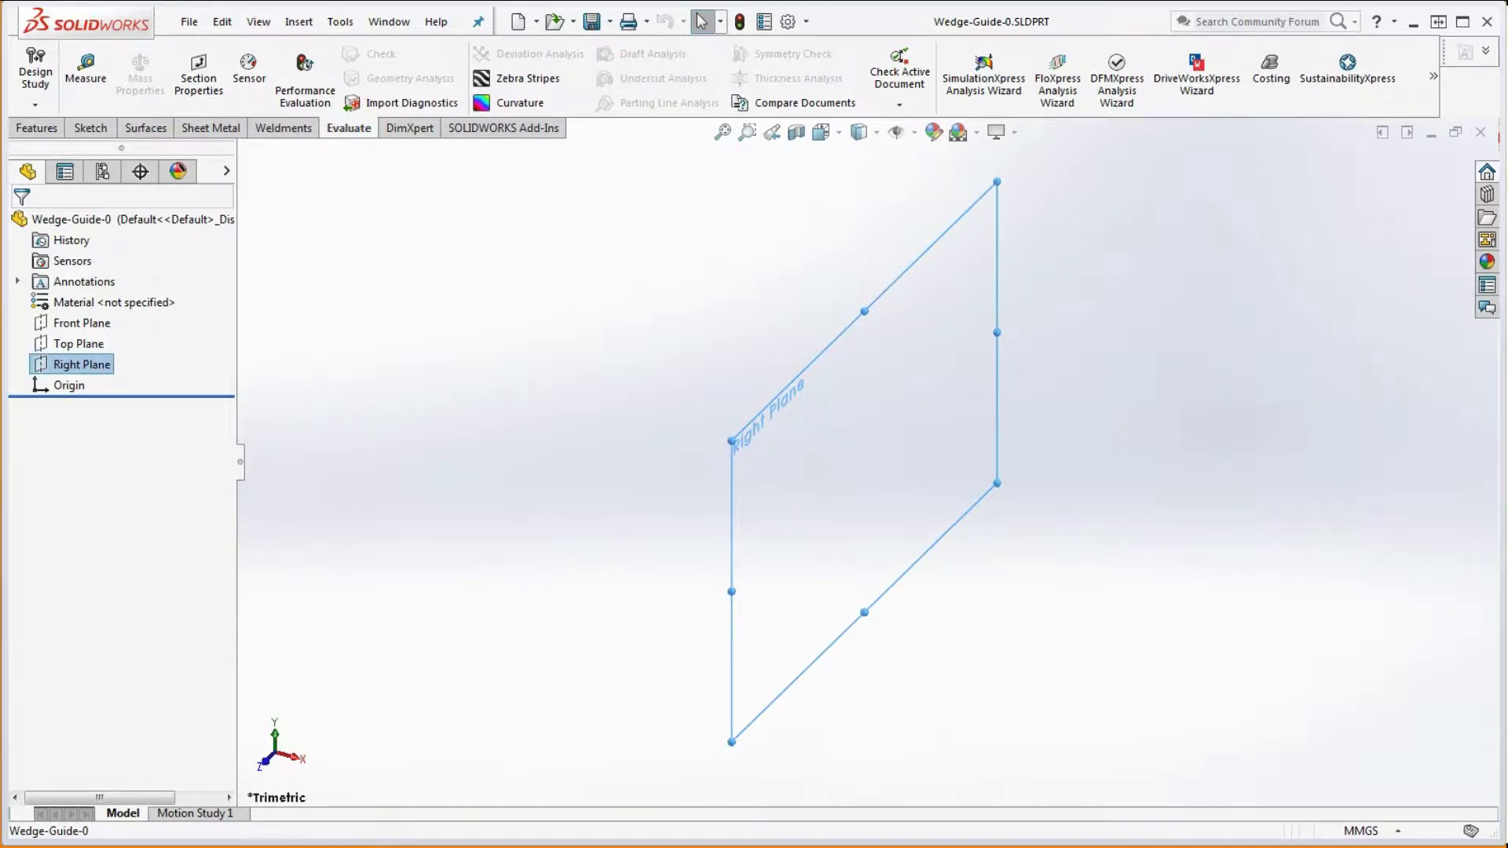
pyautogui.hotkey('alt', 'Tab')
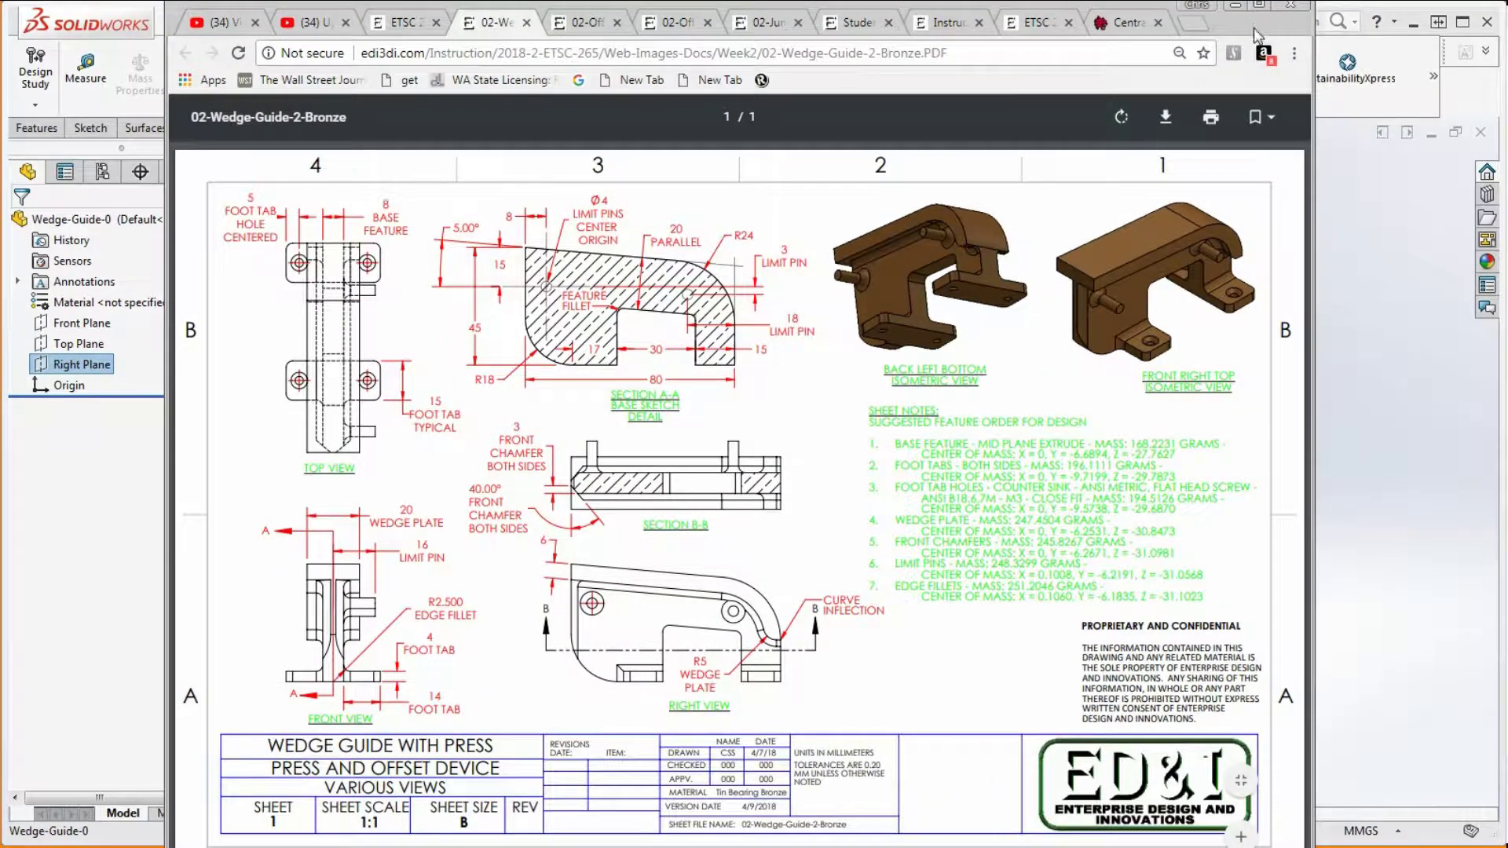
pyautogui.moveTo(1257, 36); pyautogui.dragTo(1251, 8)
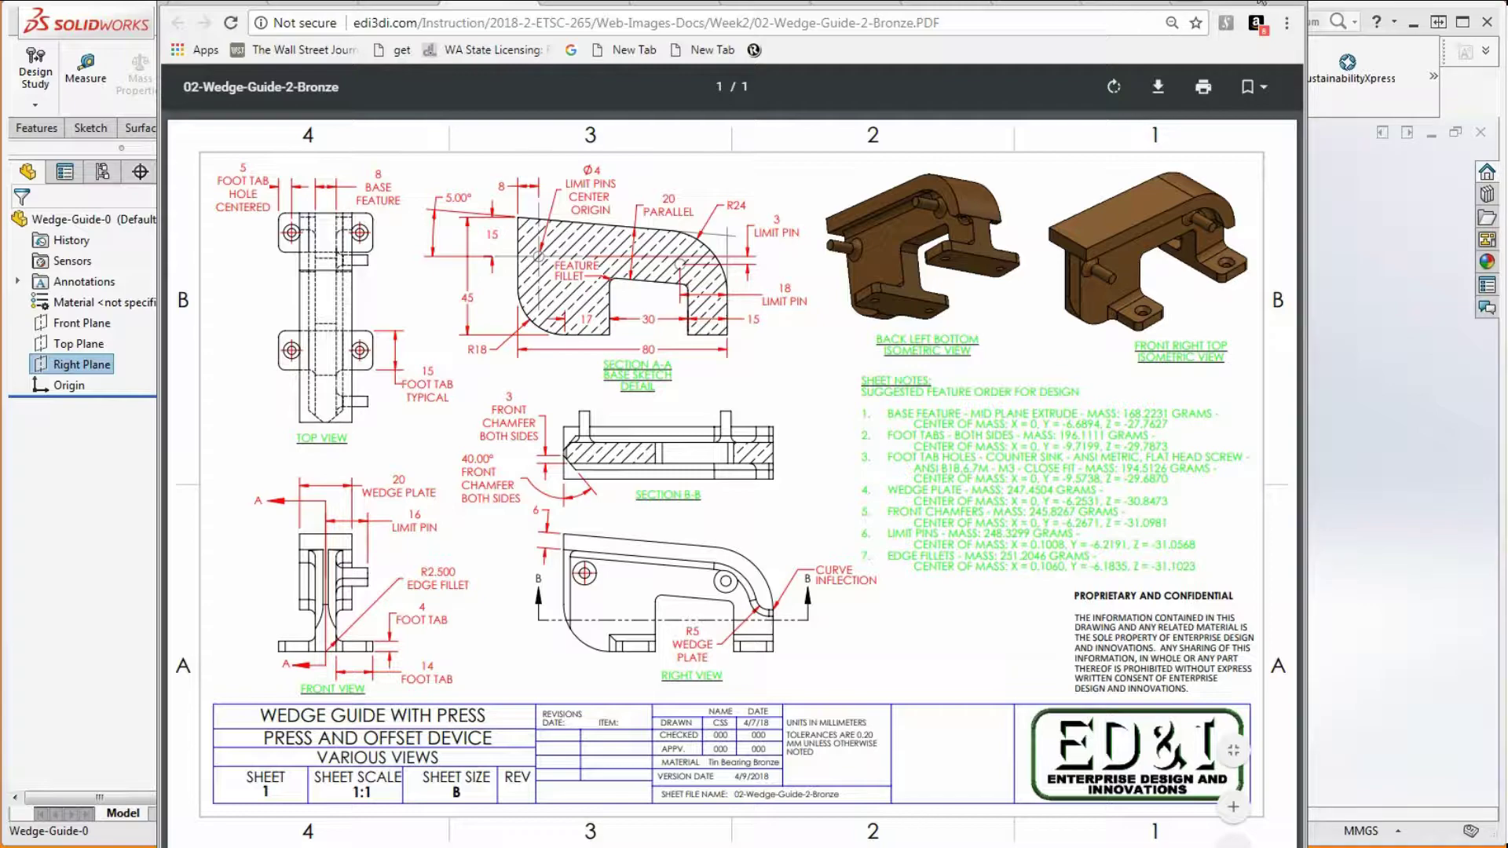
pyautogui.moveTo(1261, 2); pyautogui.dragTo(1507, 4)
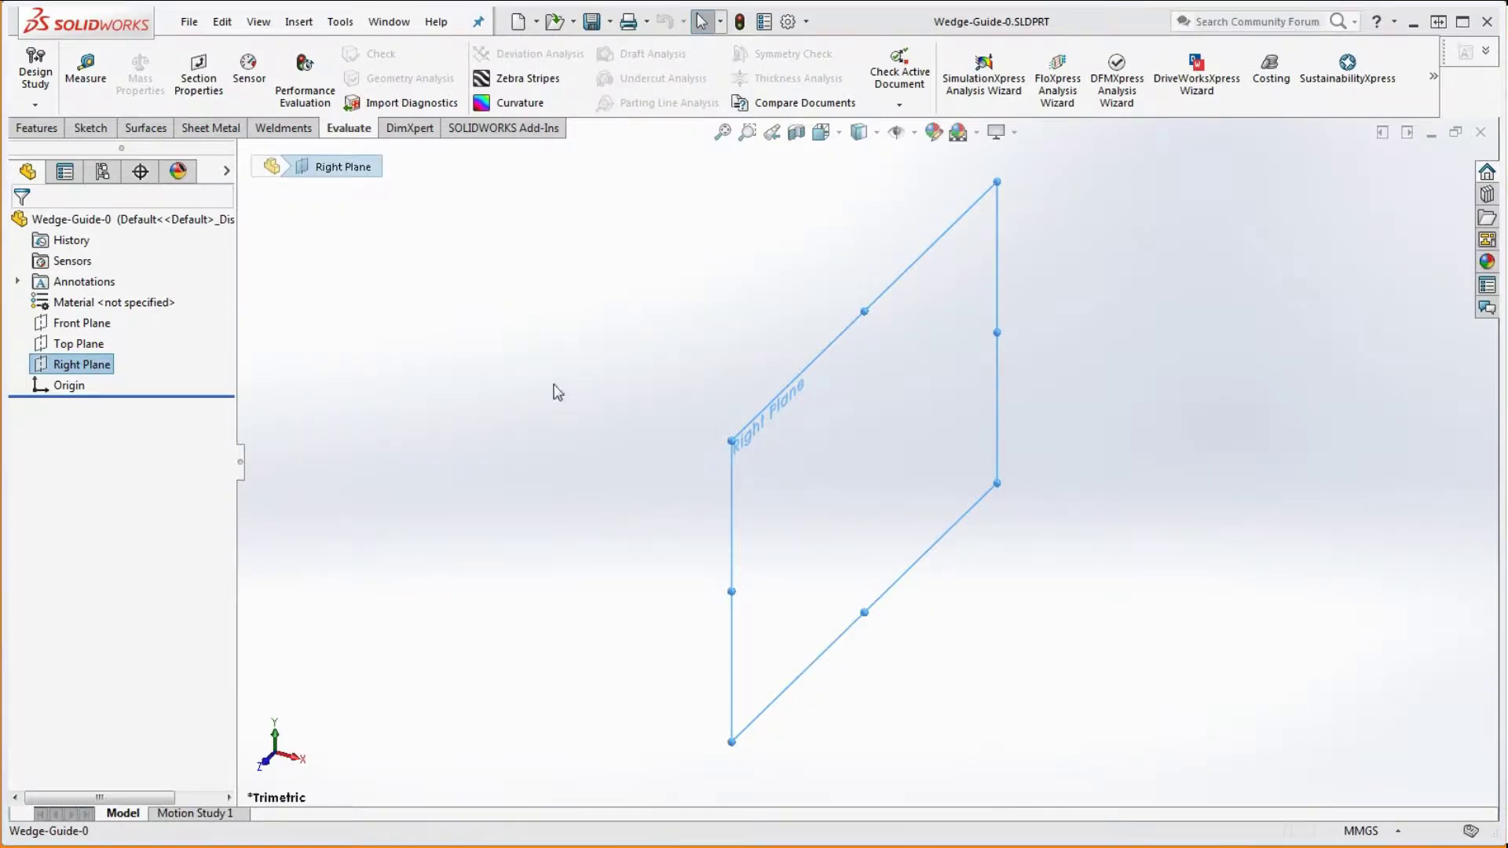
pyautogui.click(498, 403)
# Assign the Tin Bearing Bronze material from the Copper Alloys category to the part
pyautogui.click(112, 305)
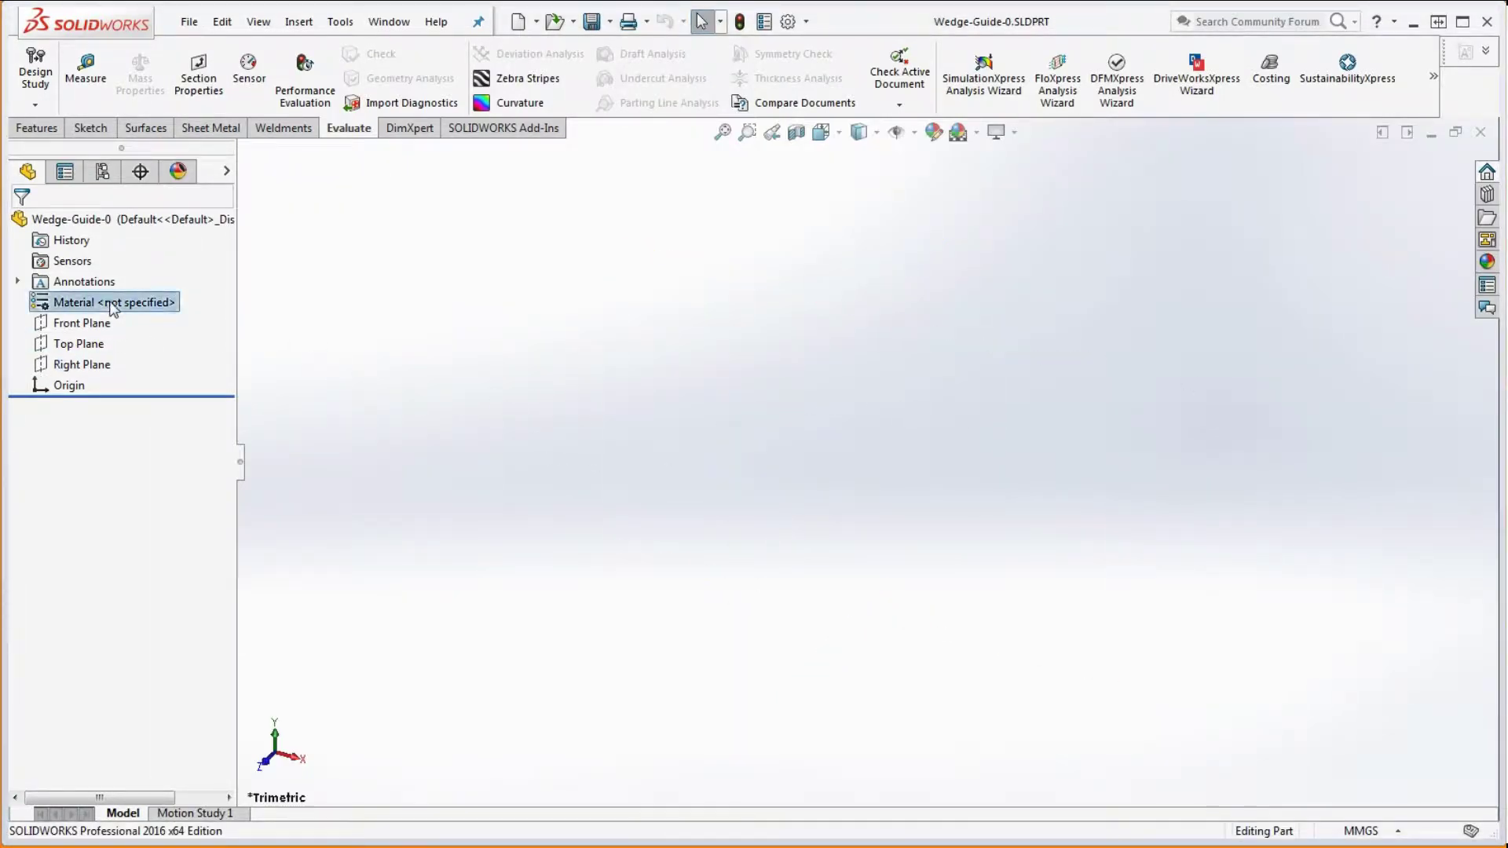
pyautogui.rightClick(106, 301)
pyautogui.click(149, 314)
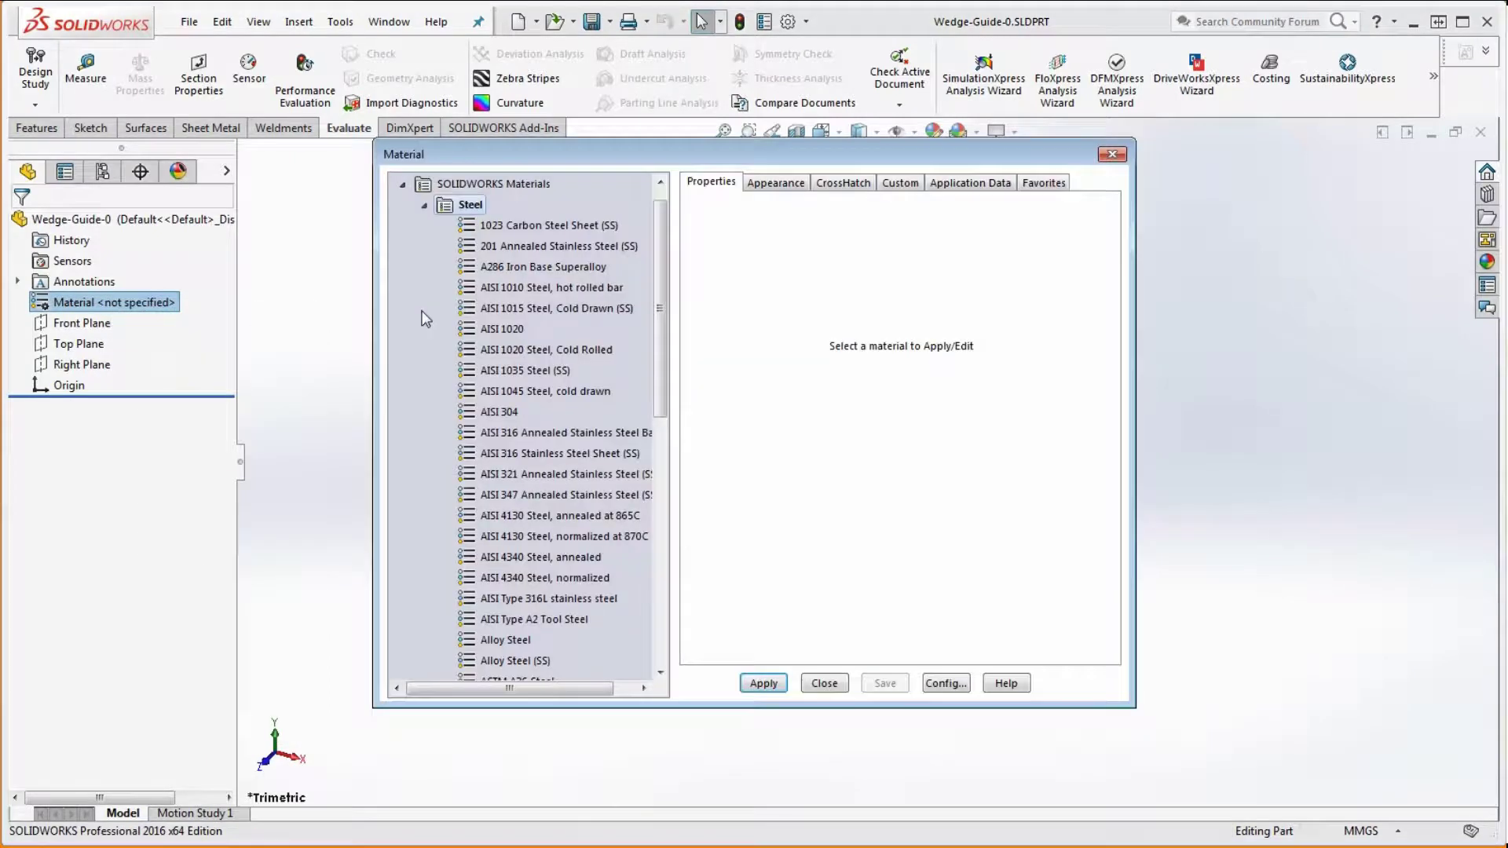
pyautogui.click(425, 207)
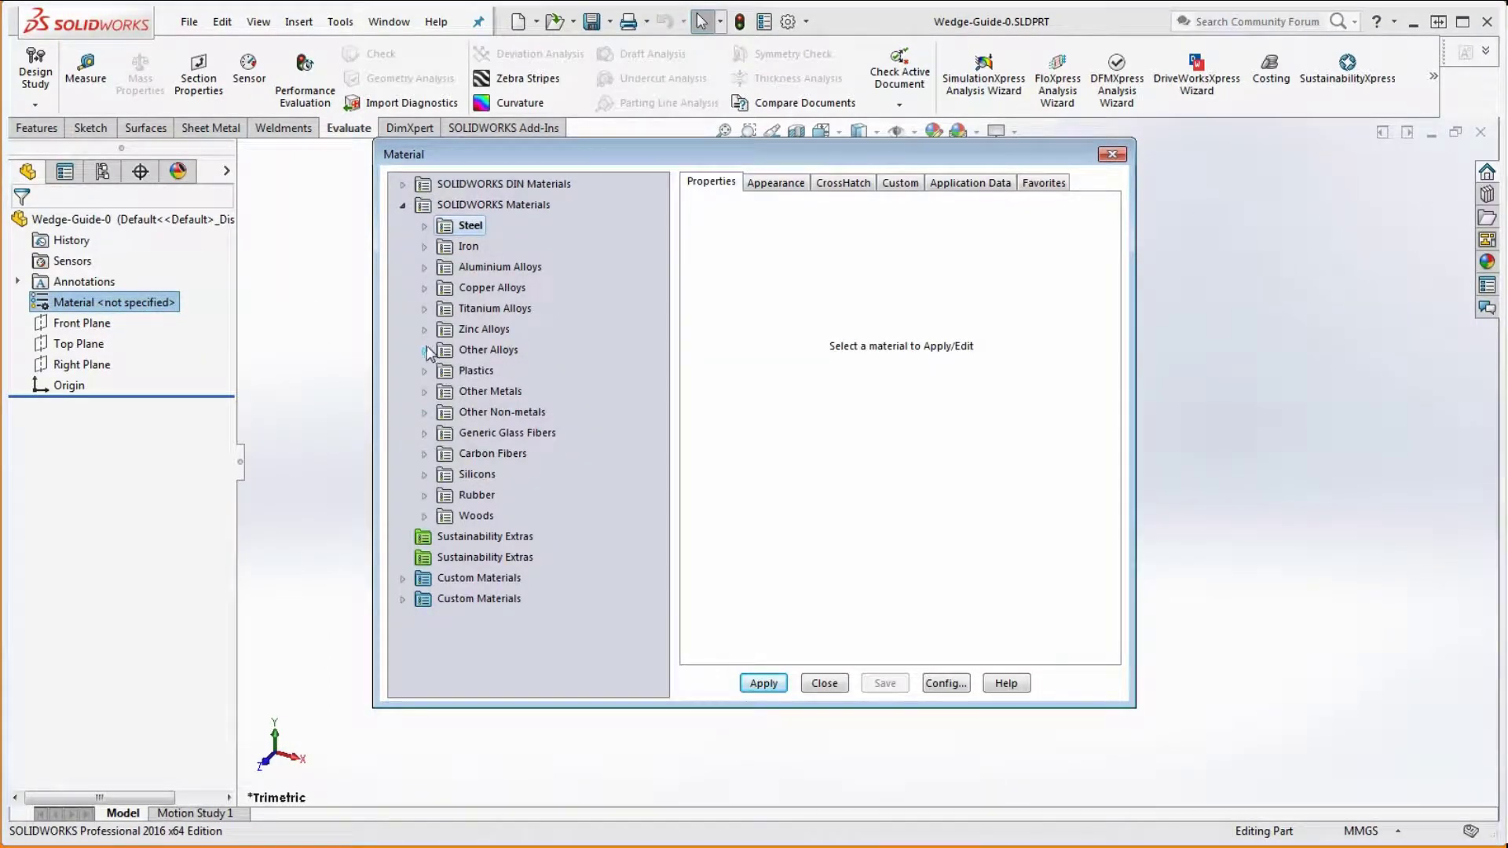
pyautogui.click(425, 288)
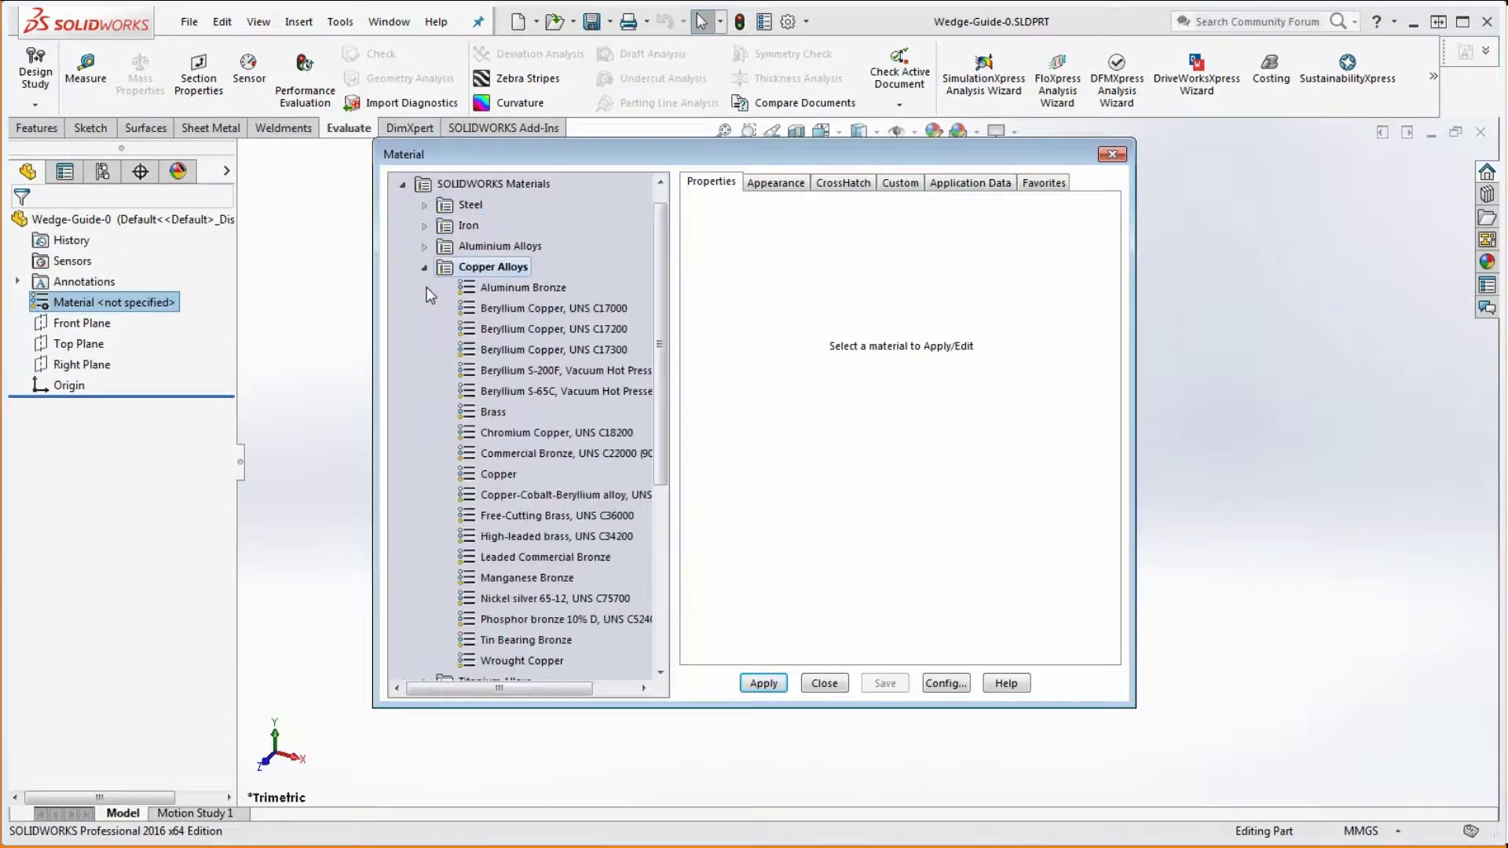
pyautogui.click(526, 640)
pyautogui.click(763, 683)
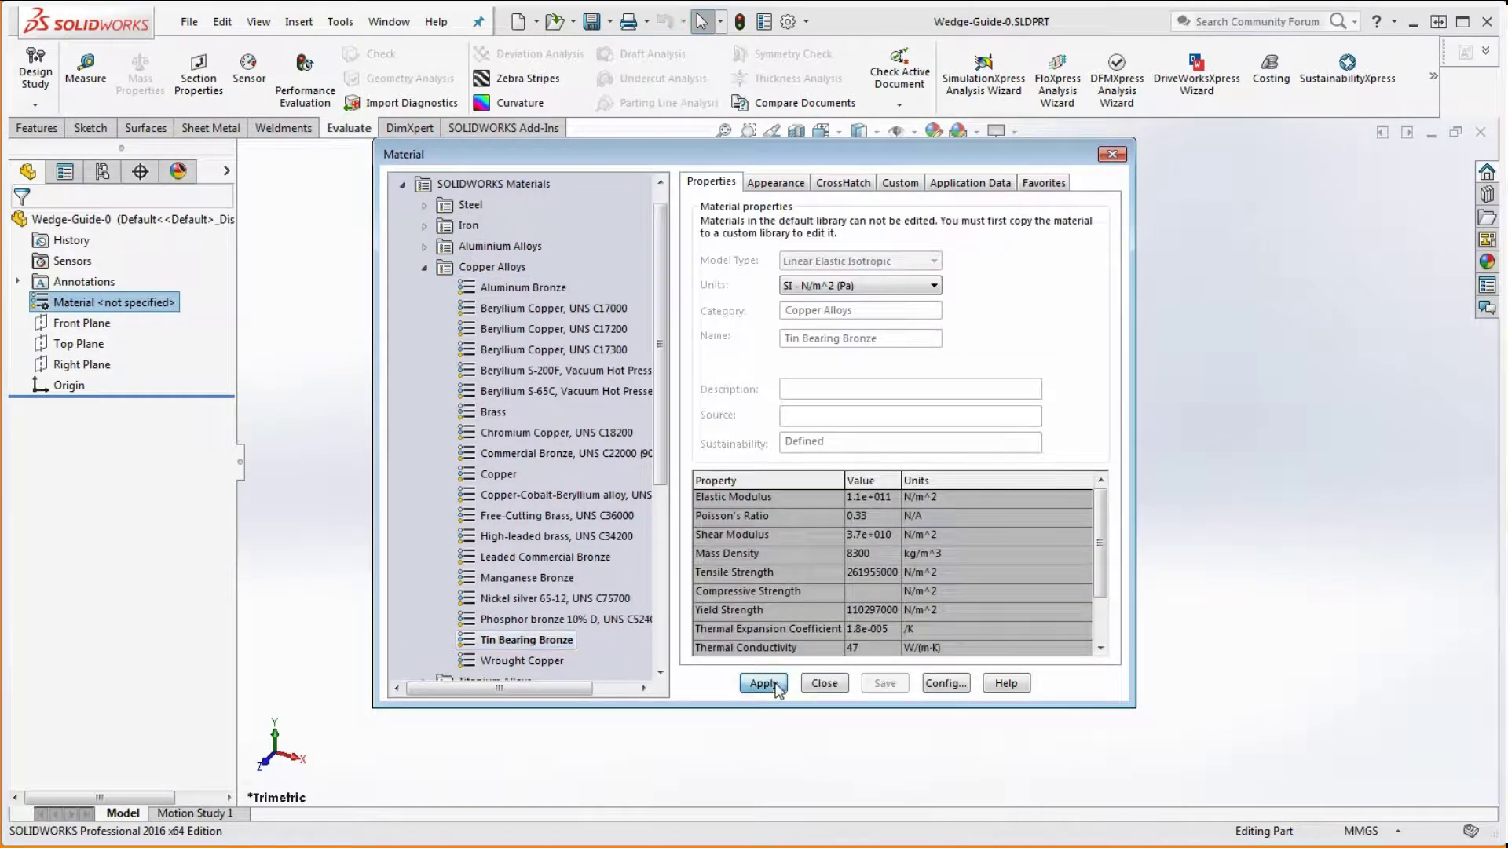
pyautogui.click(825, 684)
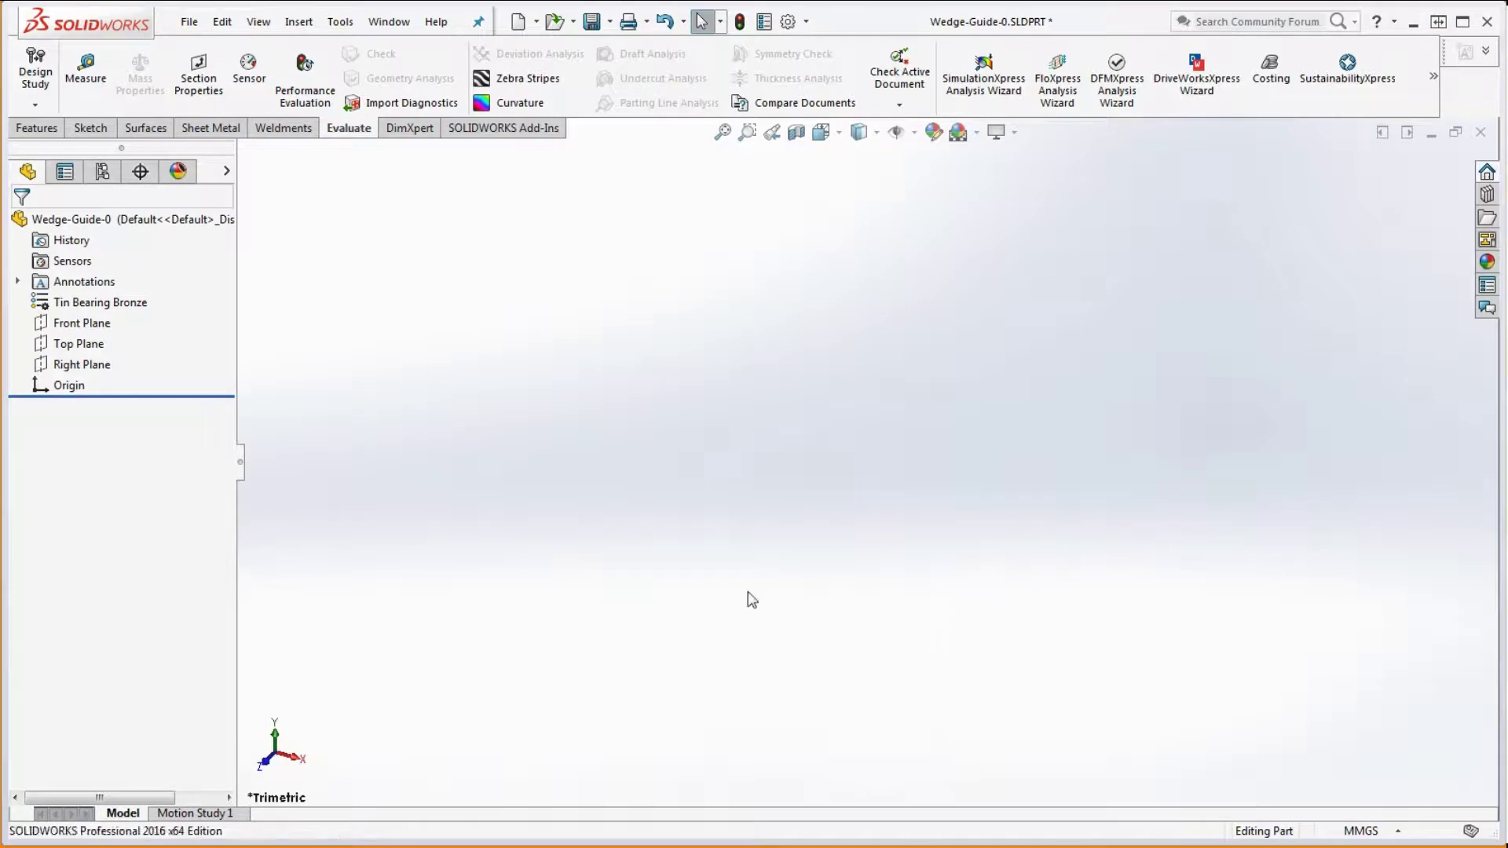
# Sketch a horizontal centerline about 234 mm long through the origin on the Right Plane and extend both ends slightly outward
pyautogui.click(93, 364)
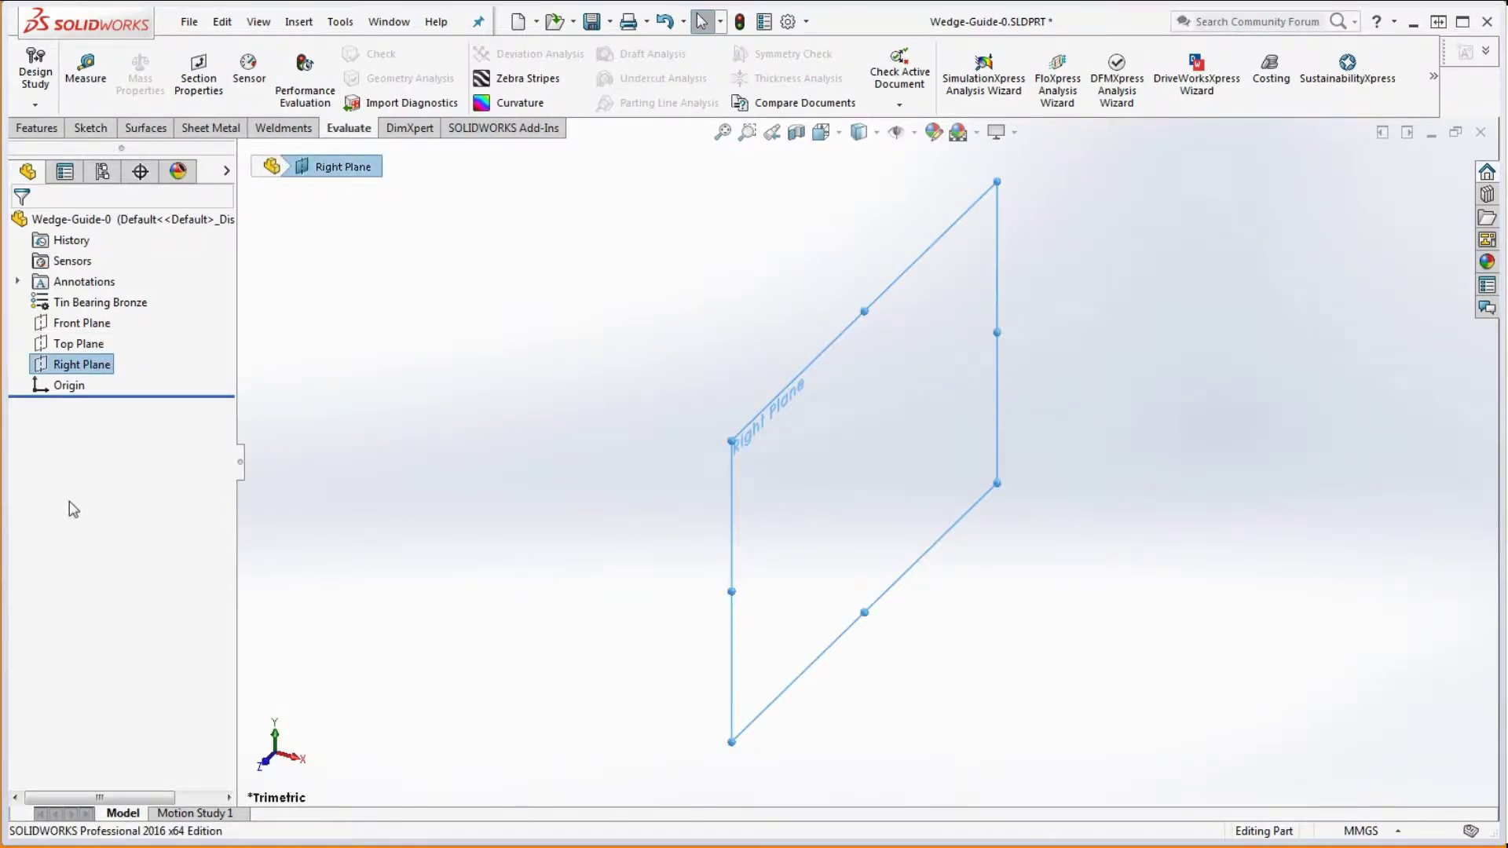
pyautogui.click(91, 127)
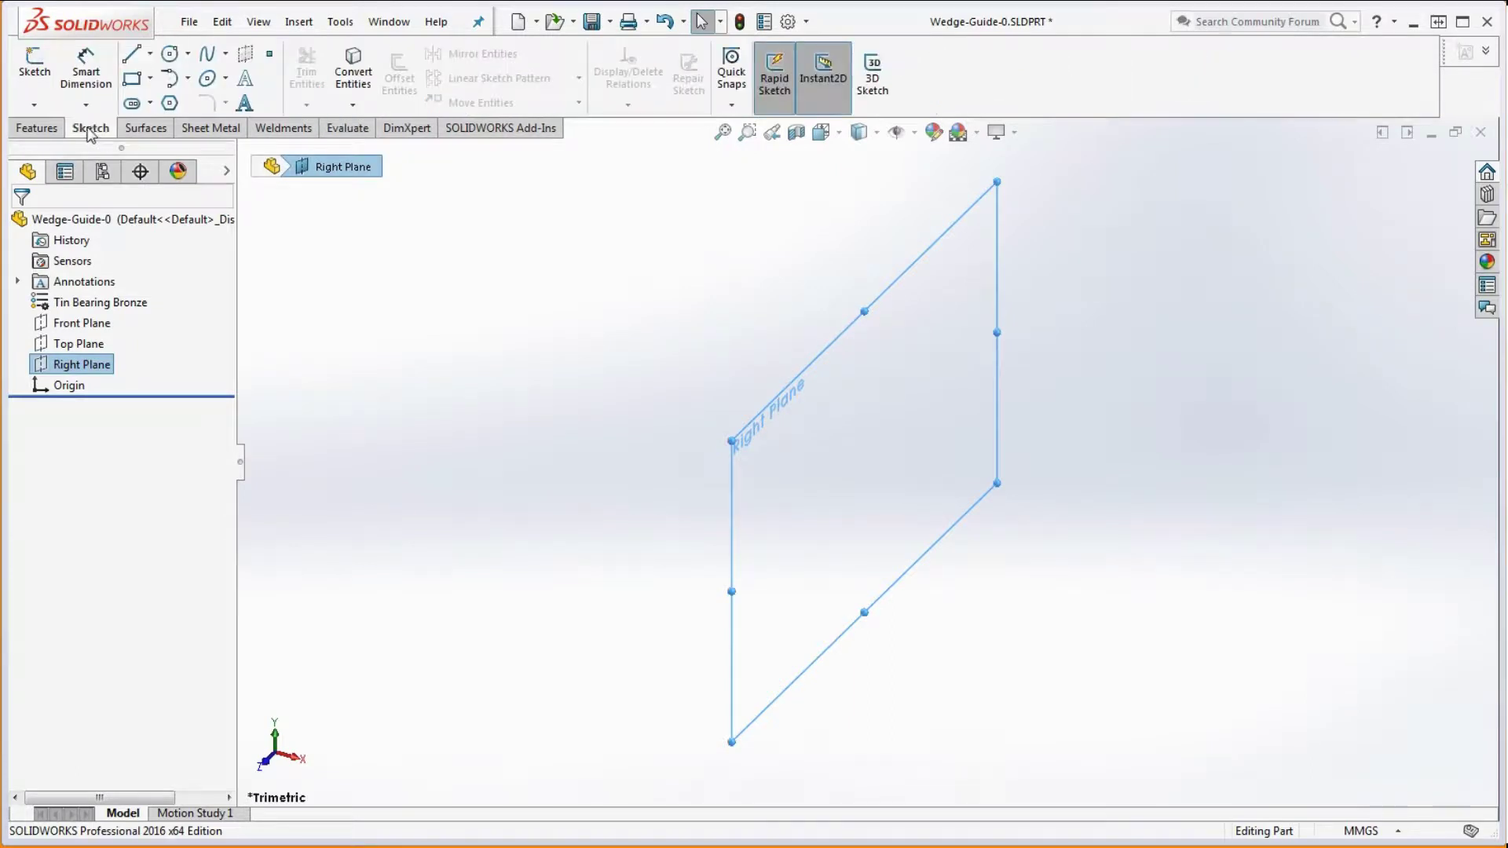
pyautogui.click(151, 55)
pyautogui.click(169, 98)
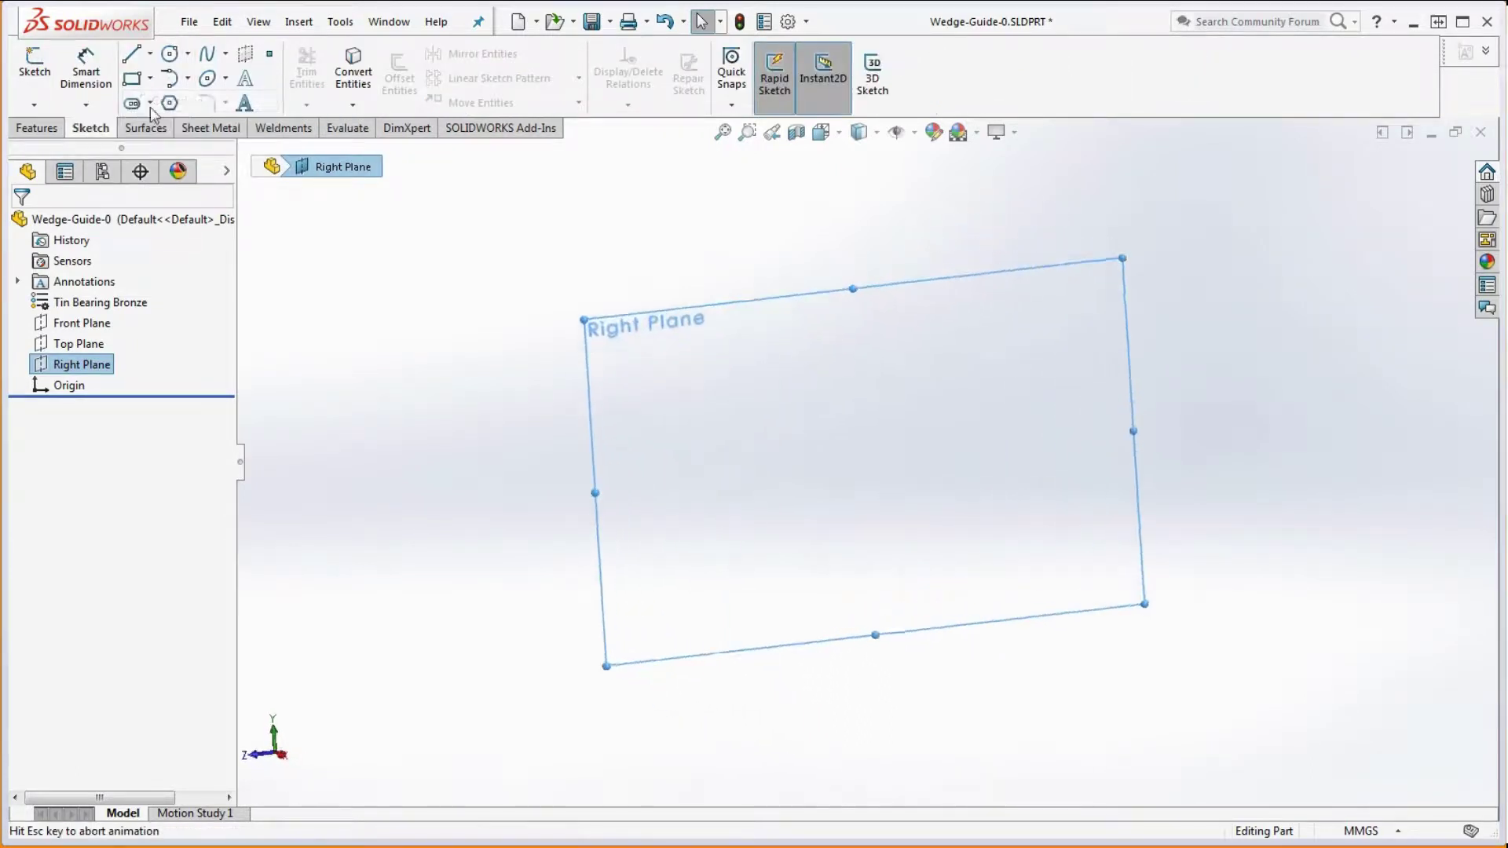
pyautogui.click(698, 461)
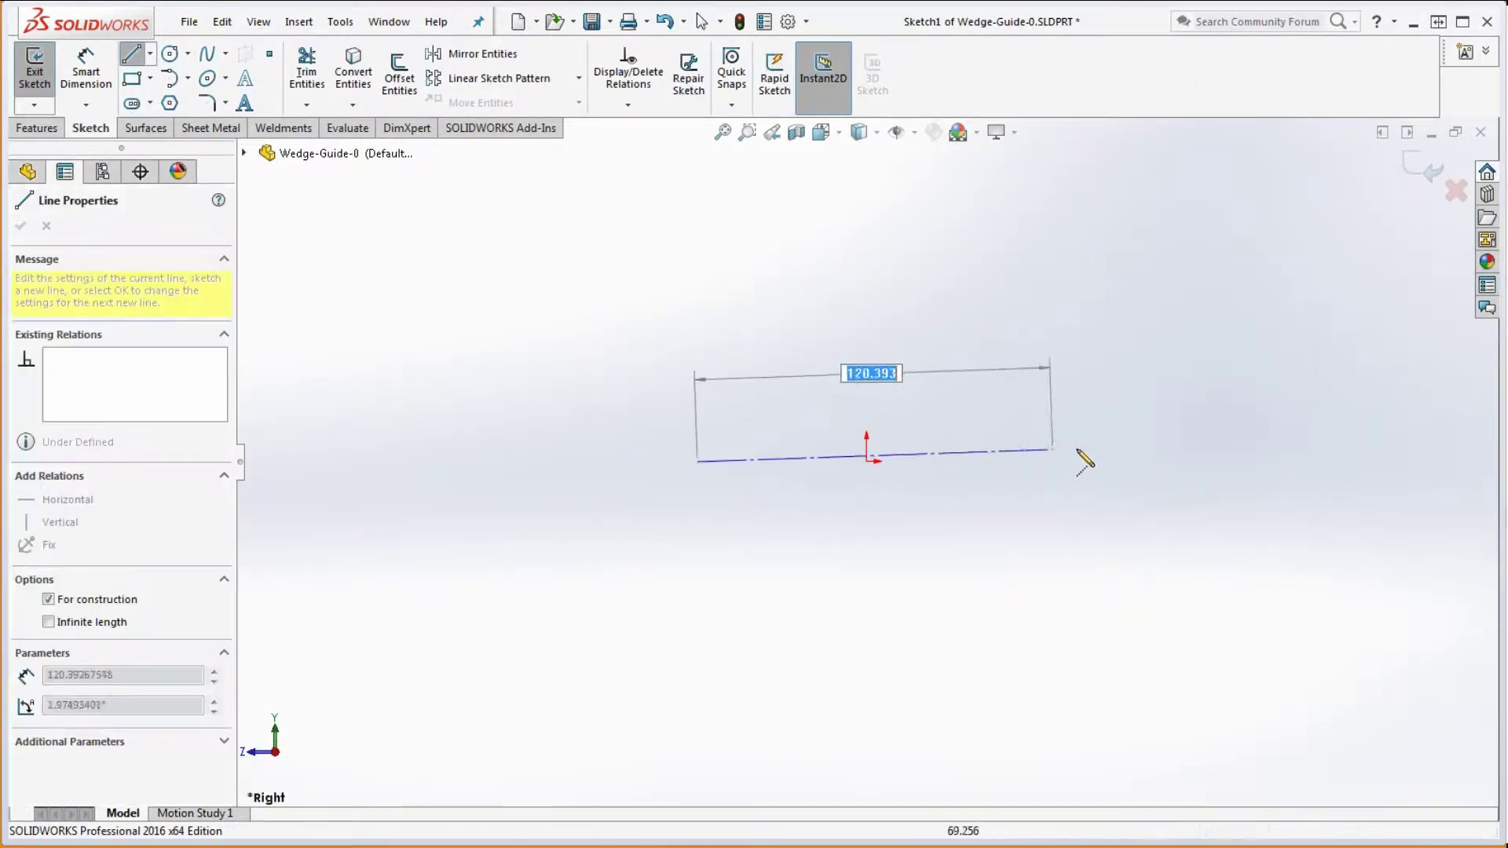
pyautogui.doubleClick(1387, 462)
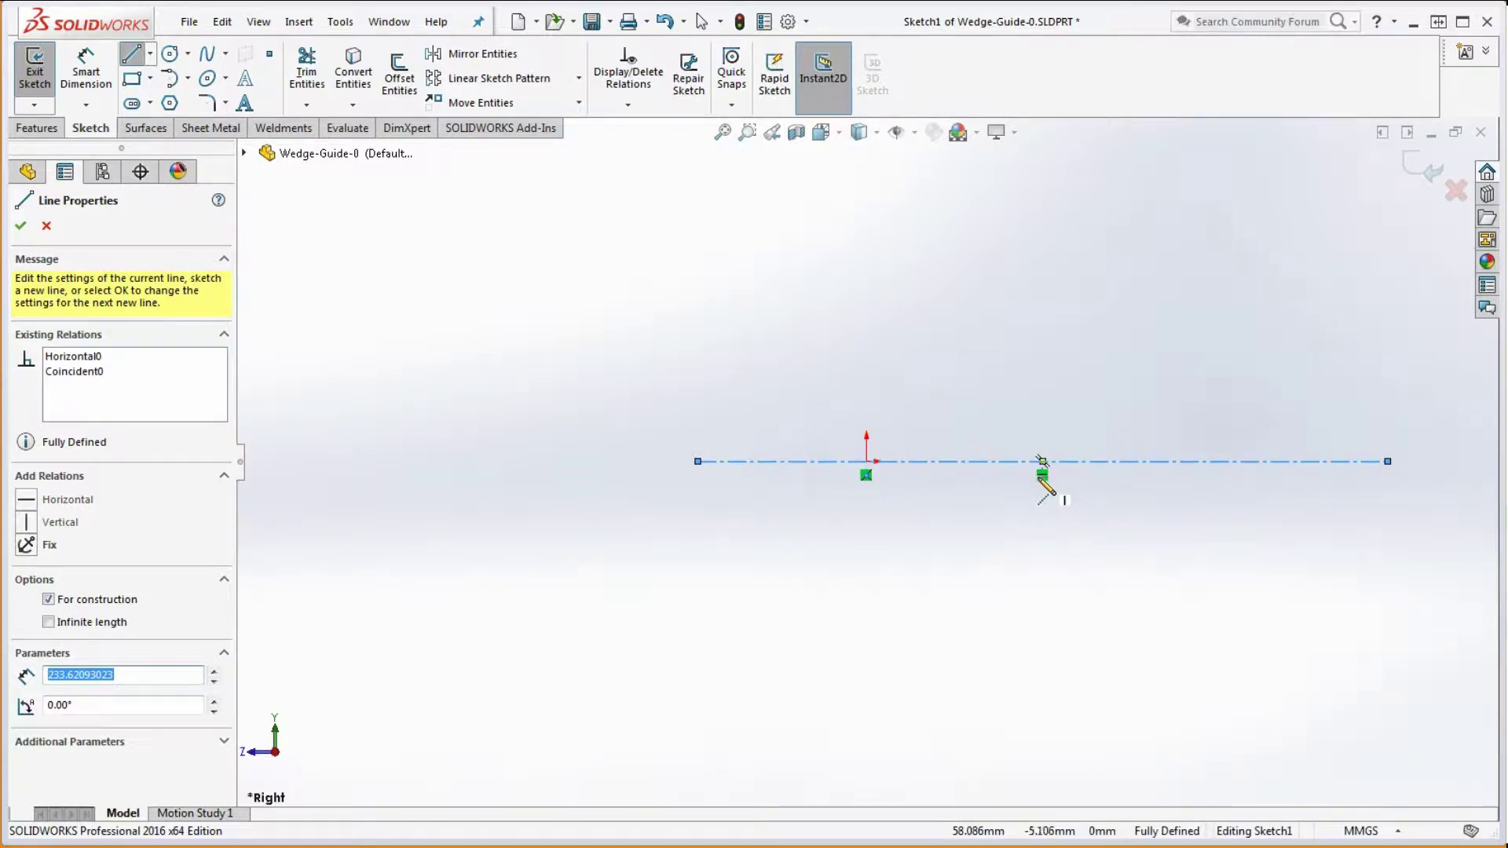
pyautogui.press('Escape')
pyautogui.press('Escape')
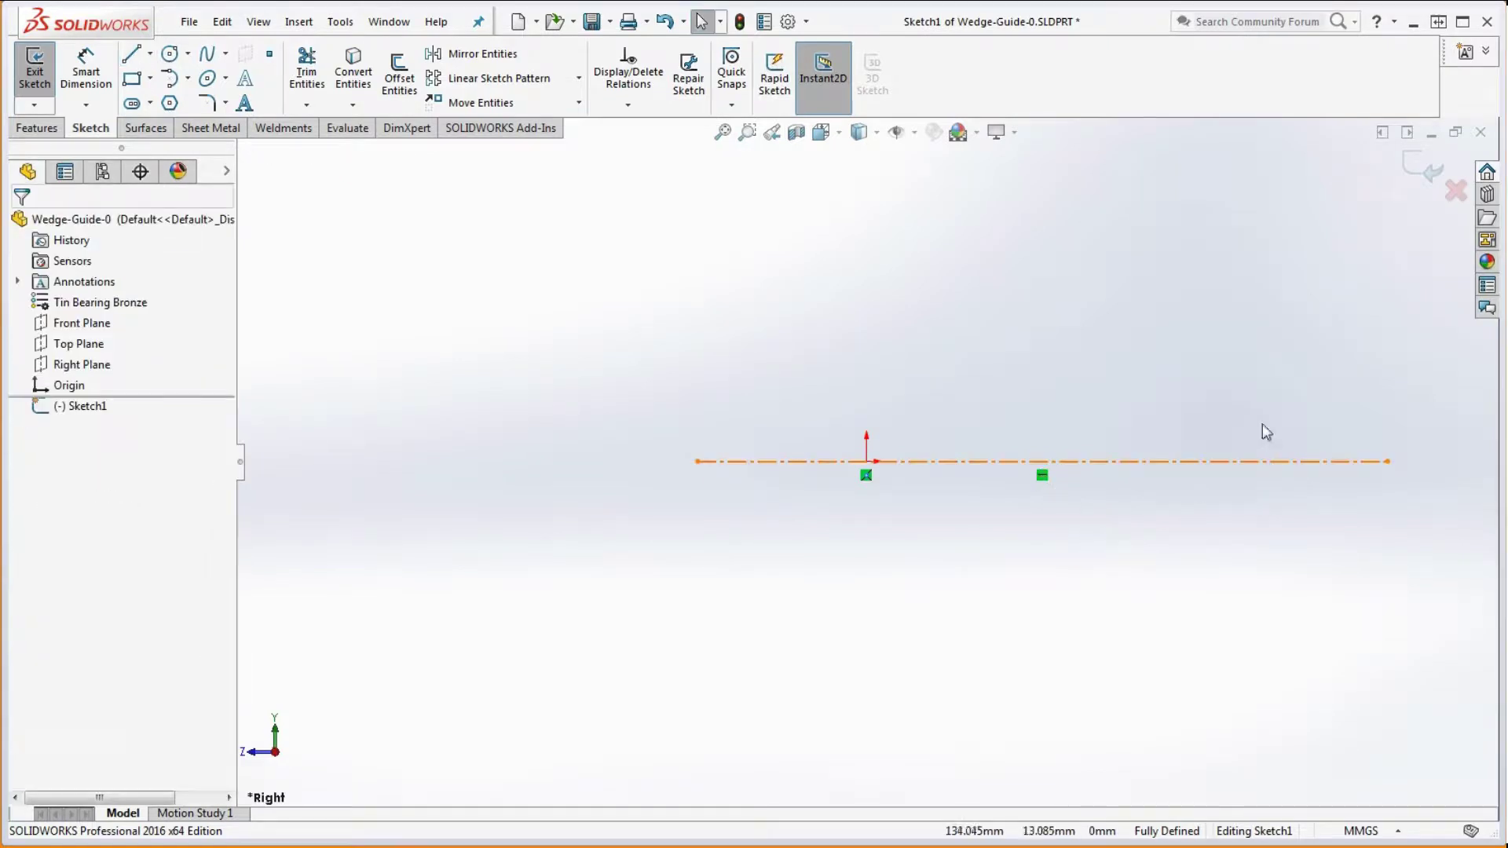
pyautogui.moveTo(1388, 461)
pyautogui.mouseDown()
pyautogui.moveTo(1414, 469)
pyautogui.moveTo(1394, 467)
pyautogui.mouseUp()
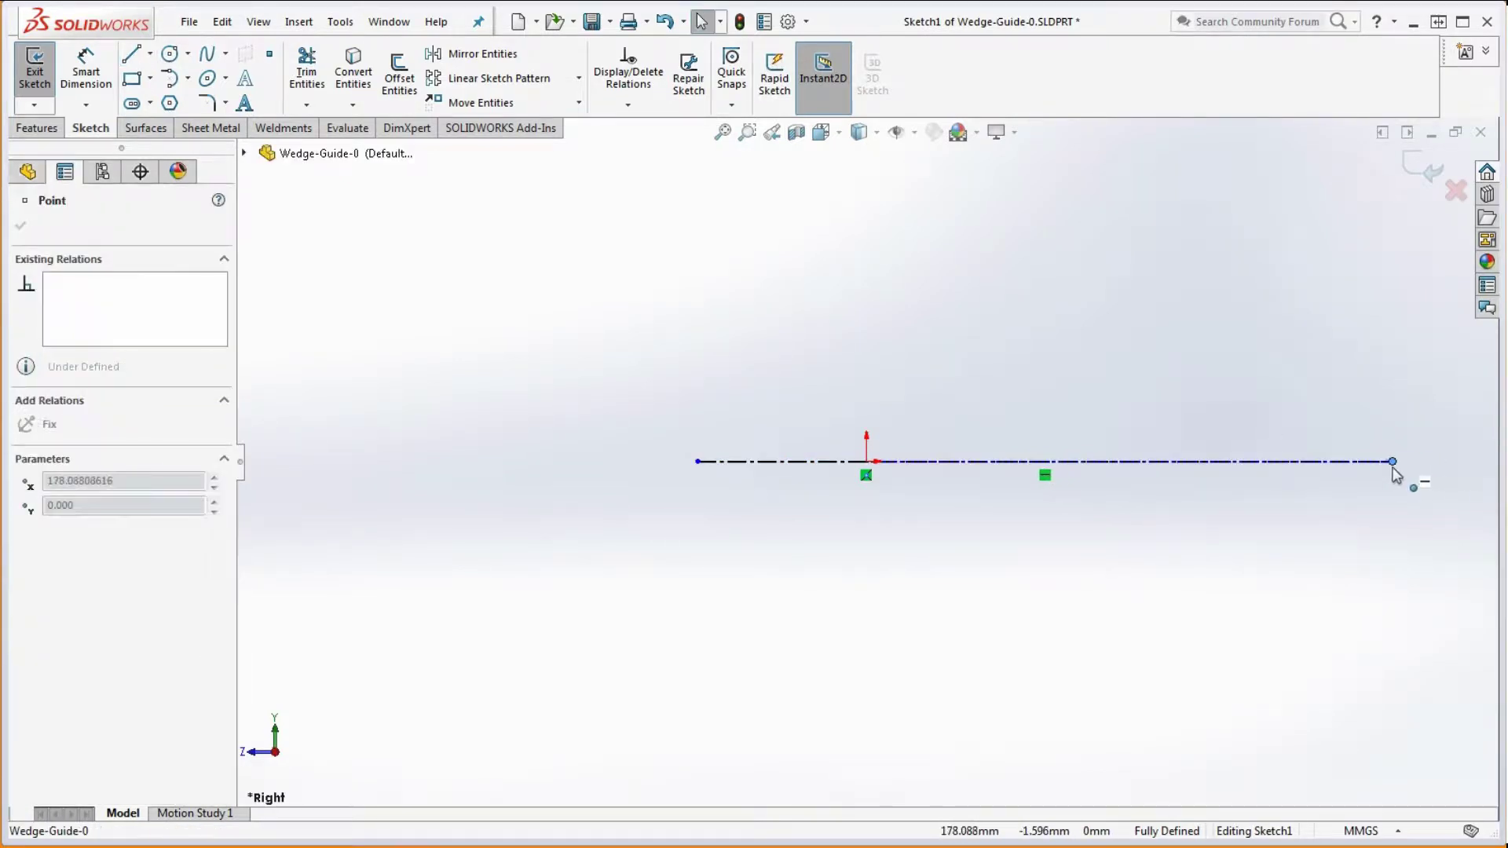
pyautogui.moveTo(696, 461)
pyautogui.mouseDown()
pyautogui.moveTo(572, 482)
pyautogui.moveTo(673, 471)
pyautogui.mouseUp()
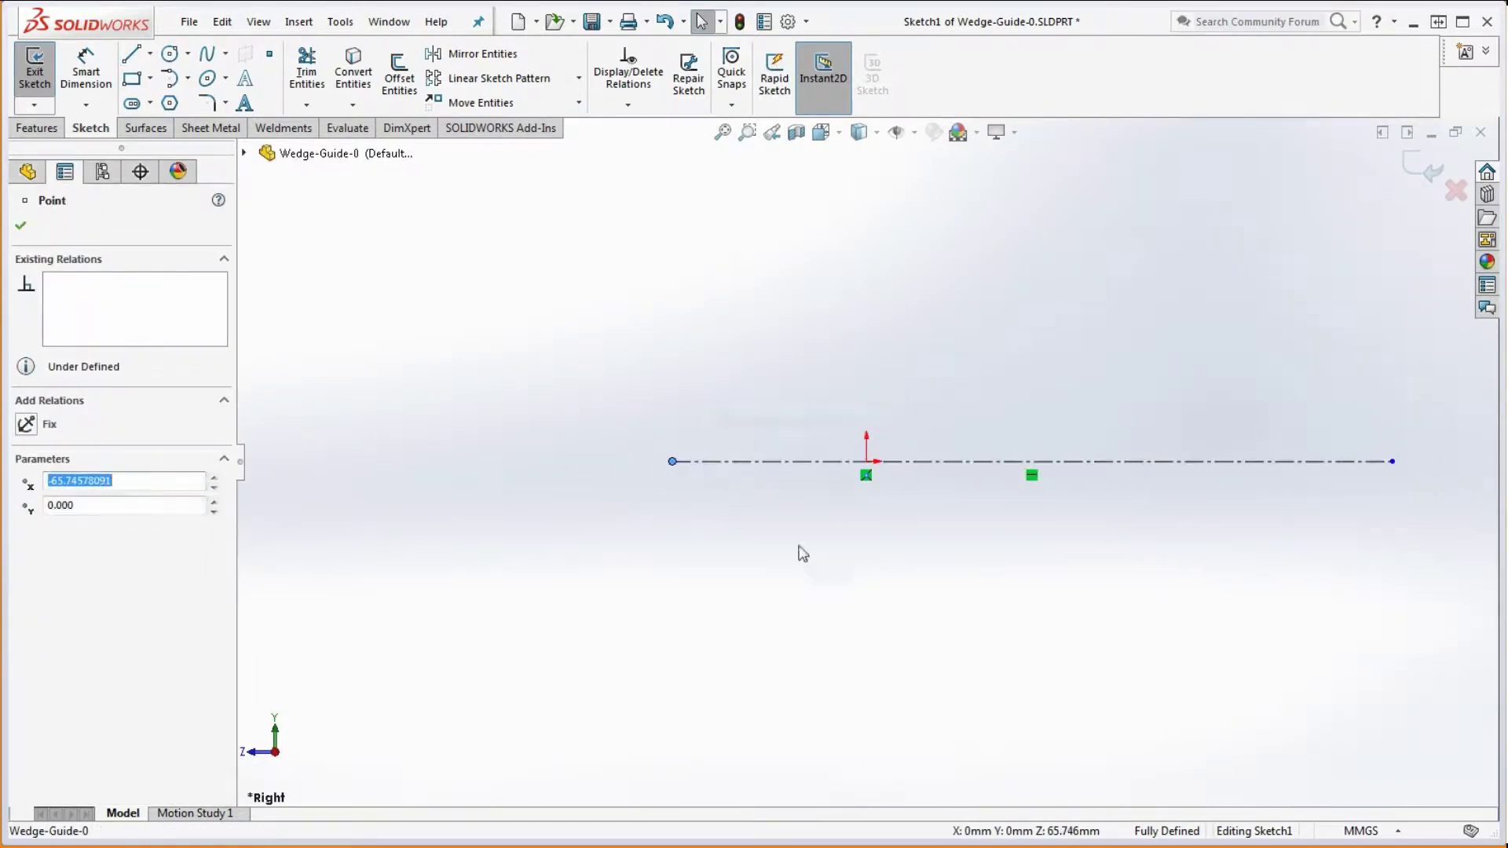
# Exit and rebuild the sketch, reopen it for editing, and stretch both ends of the horizontal centerline further outward
pyautogui.click(1042, 491)
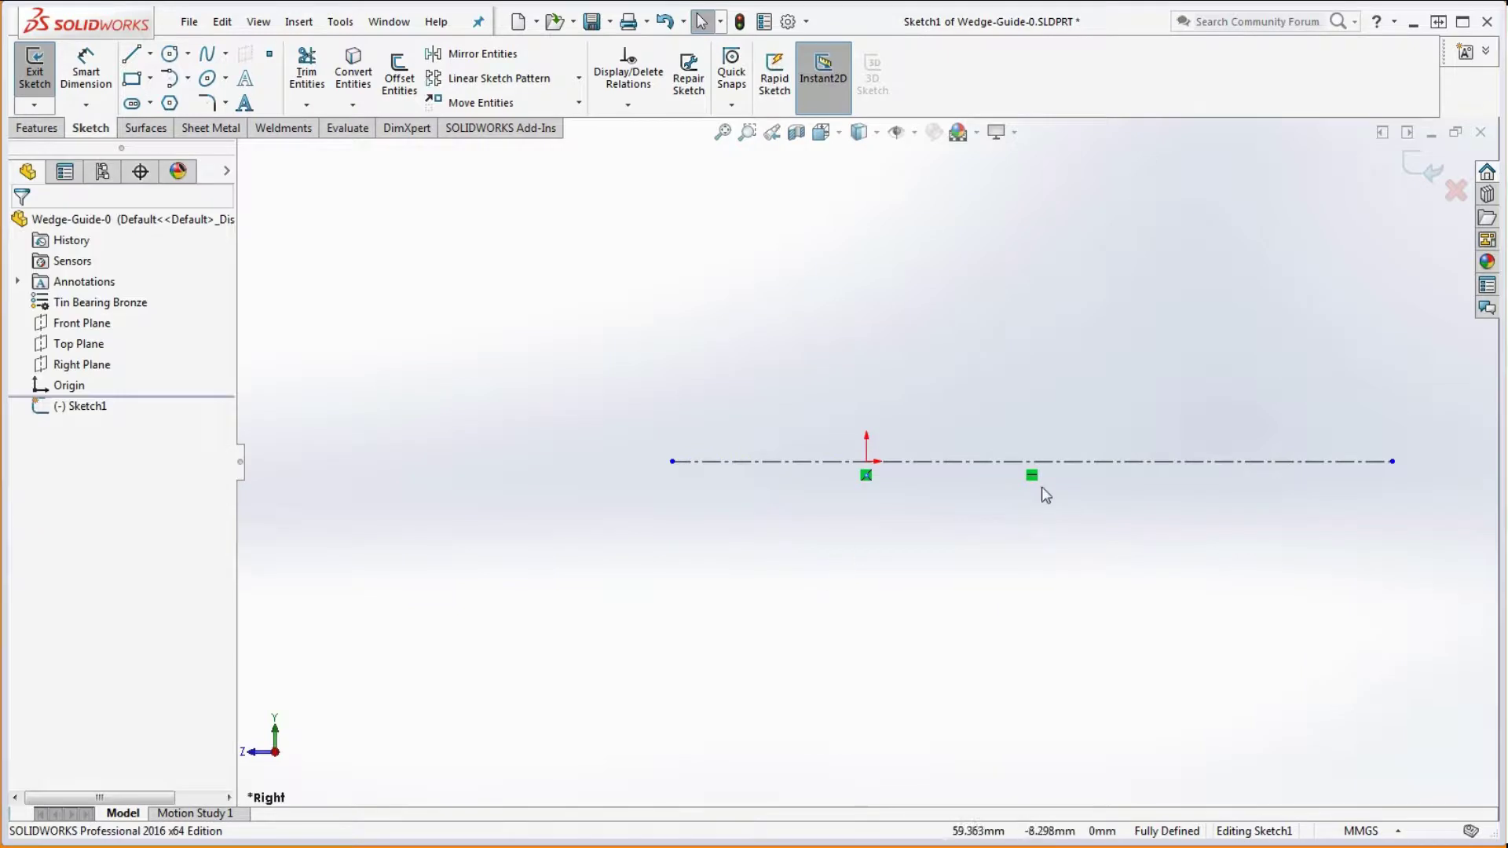
pyautogui.click(740, 23)
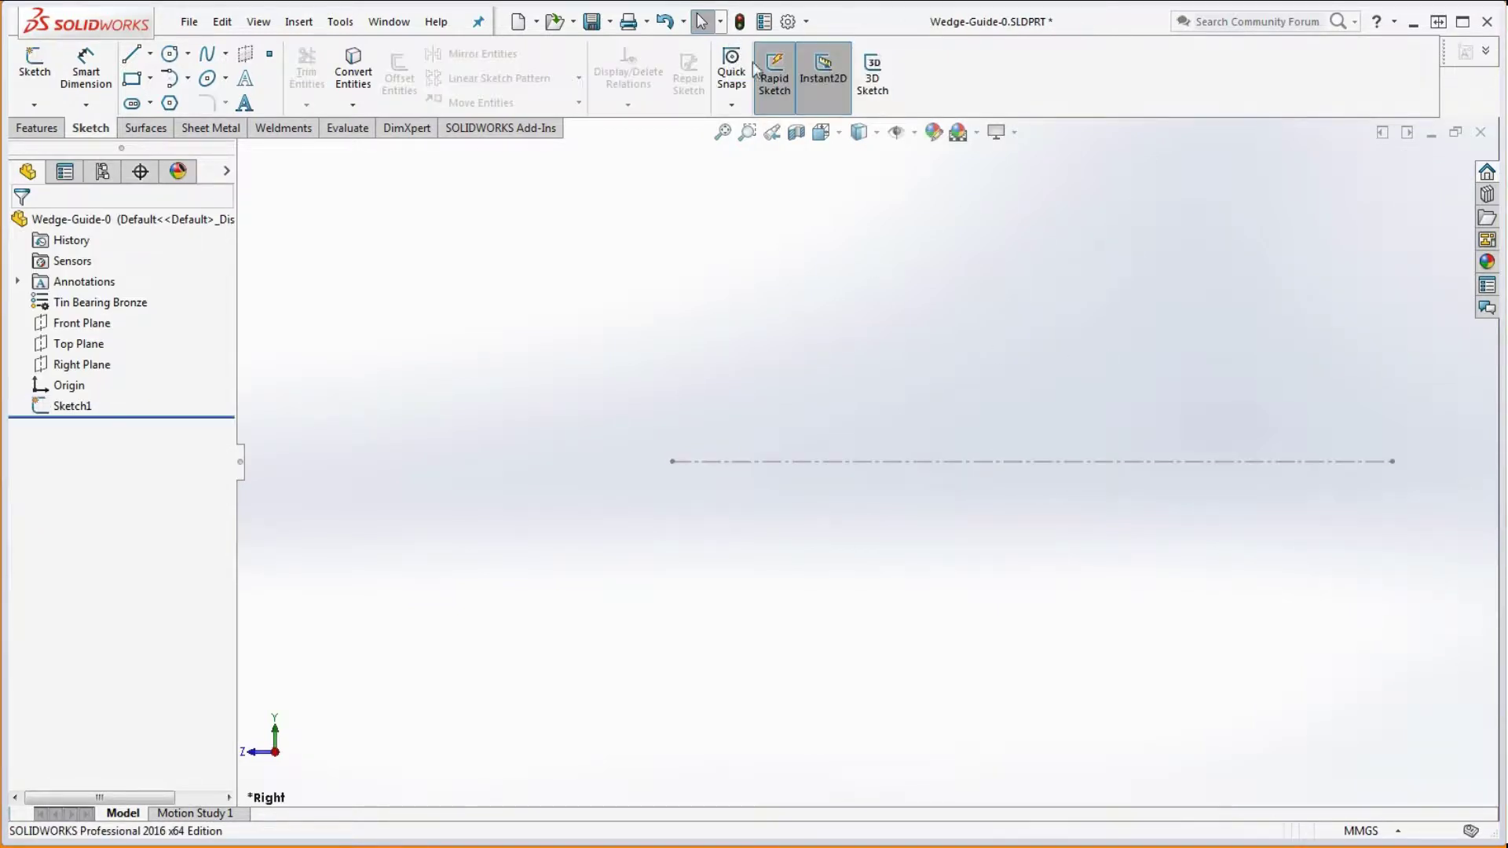
pyautogui.rightClick(63, 412)
pyautogui.click(67, 350)
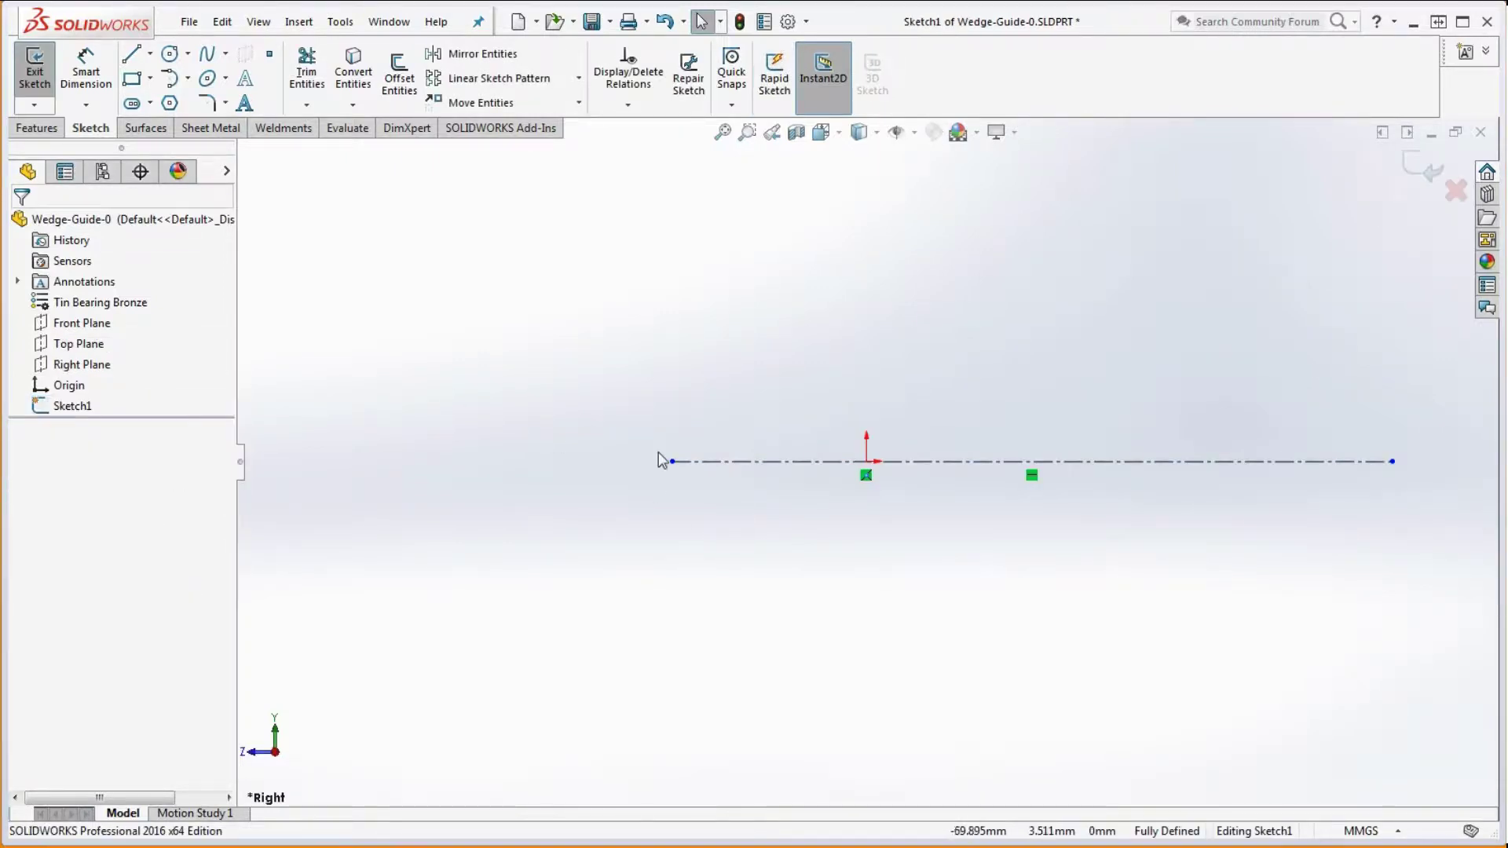
pyautogui.moveTo(672, 461); pyautogui.dragTo(624, 462)
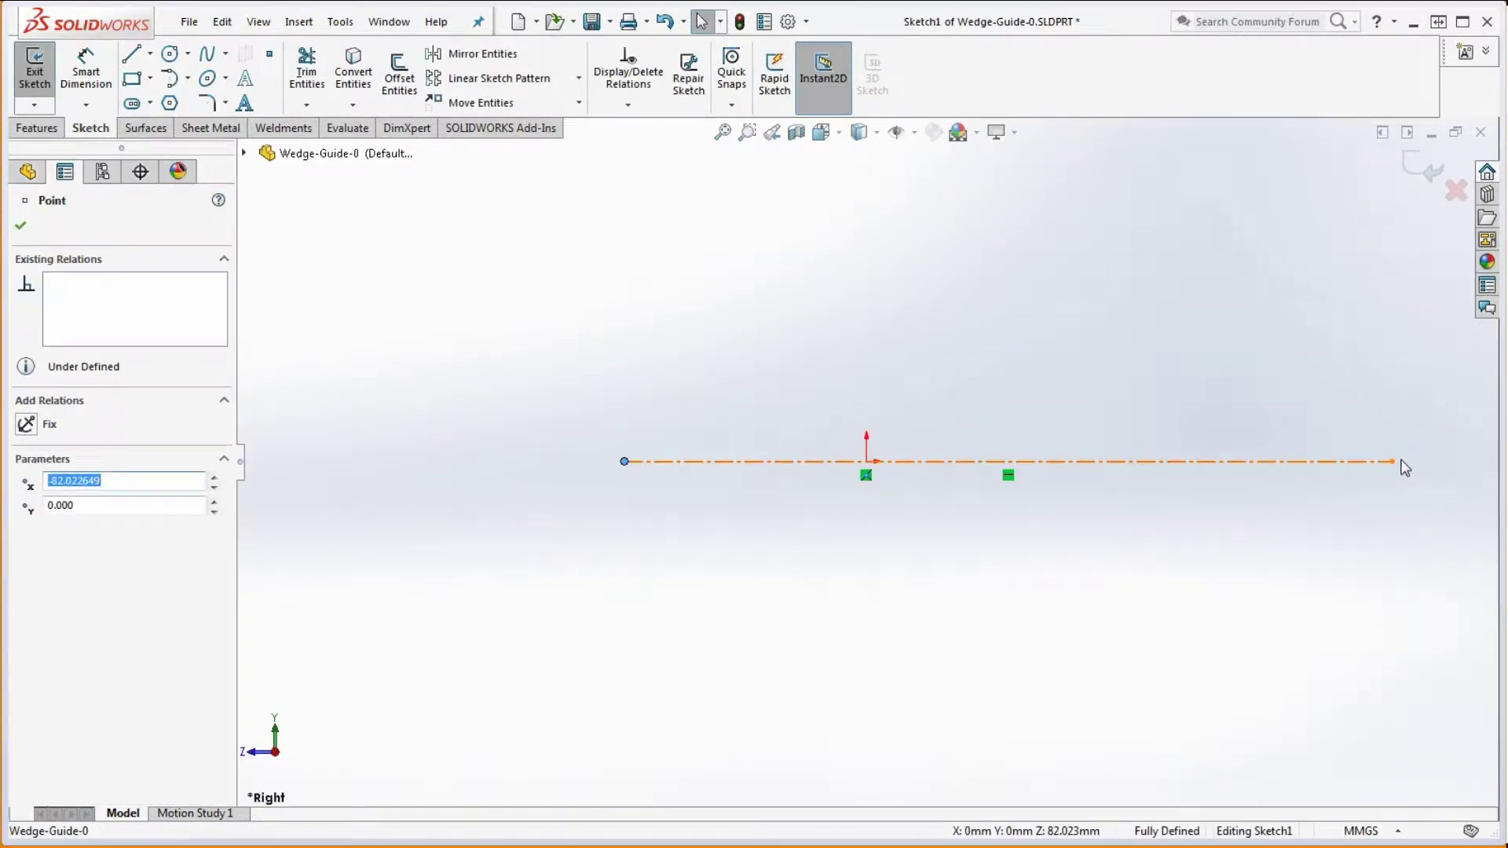
pyautogui.moveTo(1393, 461); pyautogui.dragTo(1424, 462)
# Change the horizontal centerline into a solid line and exit the sketch with a rebuild
pyautogui.moveTo(1335, 498); pyautogui.dragTo(1153, 377)
pyautogui.click(1232, 316)
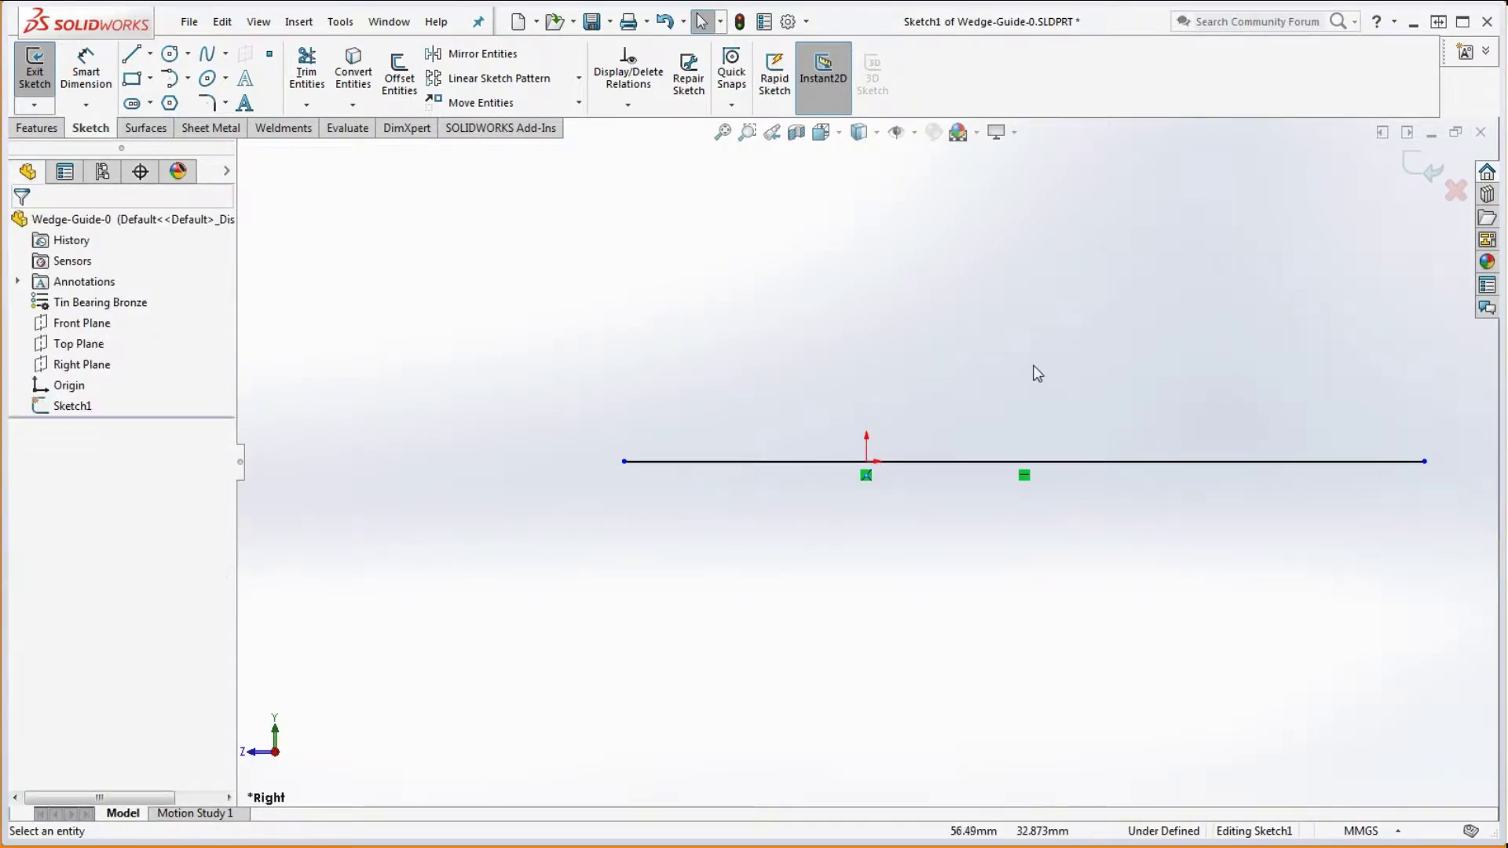
pyautogui.click(739, 21)
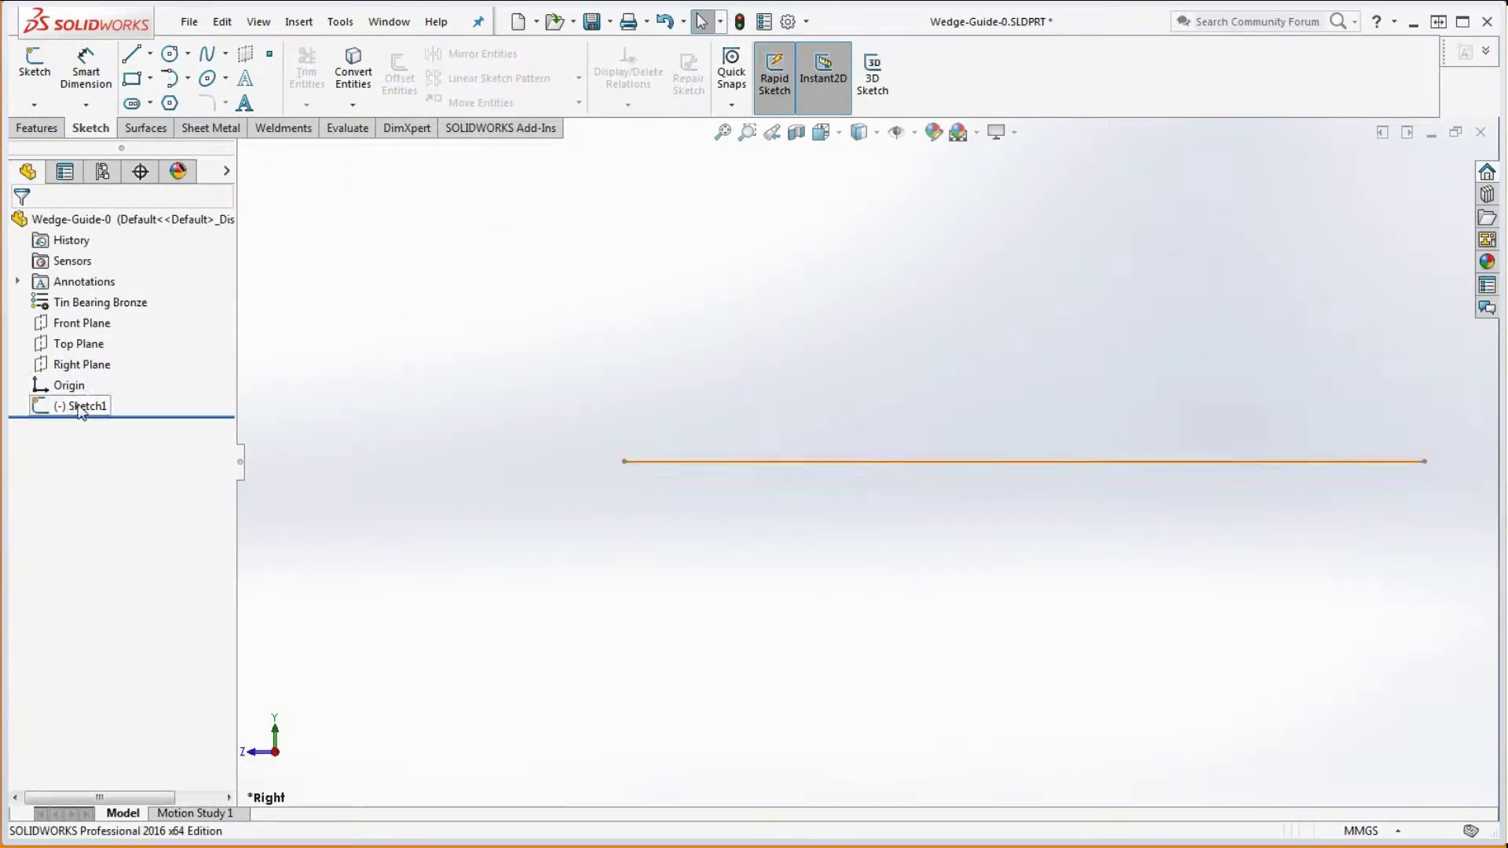
# With the sketch closed, pull both endpoints of the horizontal line inward so it is about 229 mm long
pyautogui.moveTo(90, 416)
pyautogui.doubleClick(625, 462)
pyautogui.moveTo(625, 461)
pyautogui.mouseDown()
pyautogui.moveTo(550, 471)
pyautogui.moveTo(722, 476)
pyautogui.mouseUp()
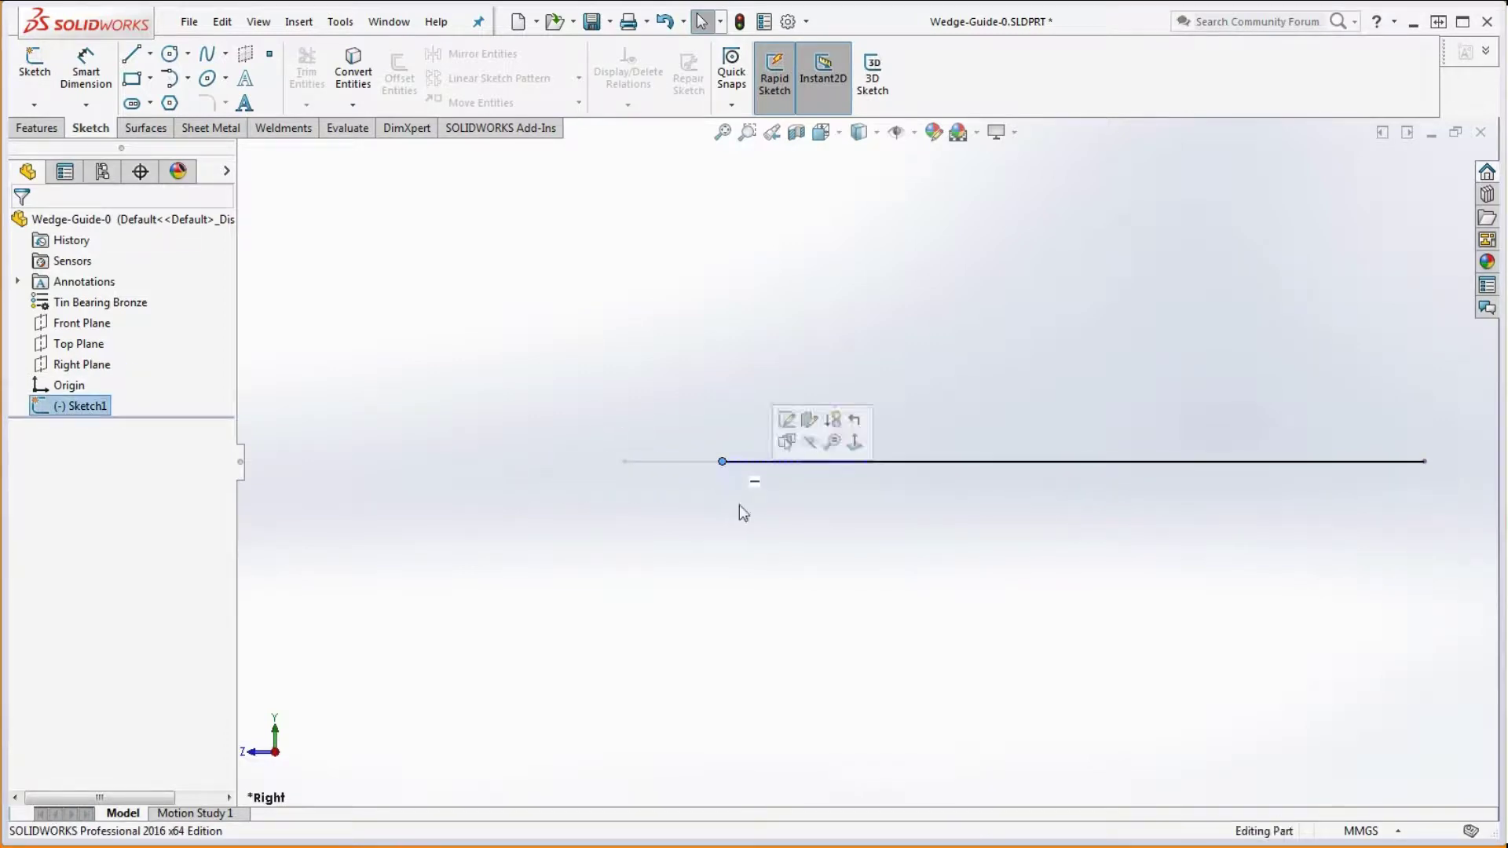
pyautogui.moveTo(1426, 468)
pyautogui.mouseDown()
pyautogui.moveTo(1474, 471)
pyautogui.moveTo(1403, 481)
pyautogui.mouseUp()
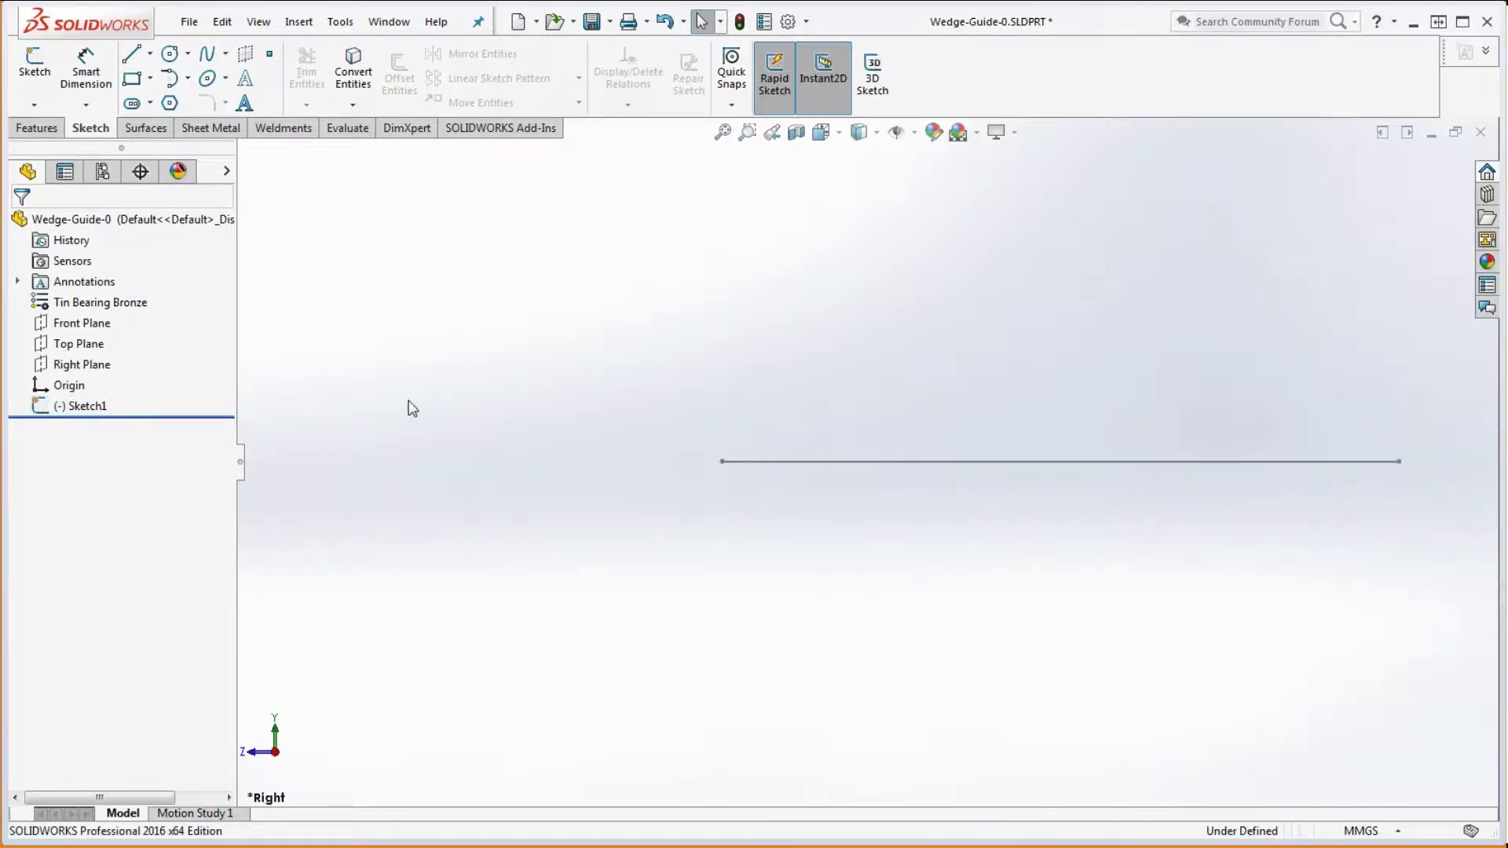
# Reopen the sketch for editing and turn the horizontal line back into construction geometry
pyautogui.rightClick(91, 405)
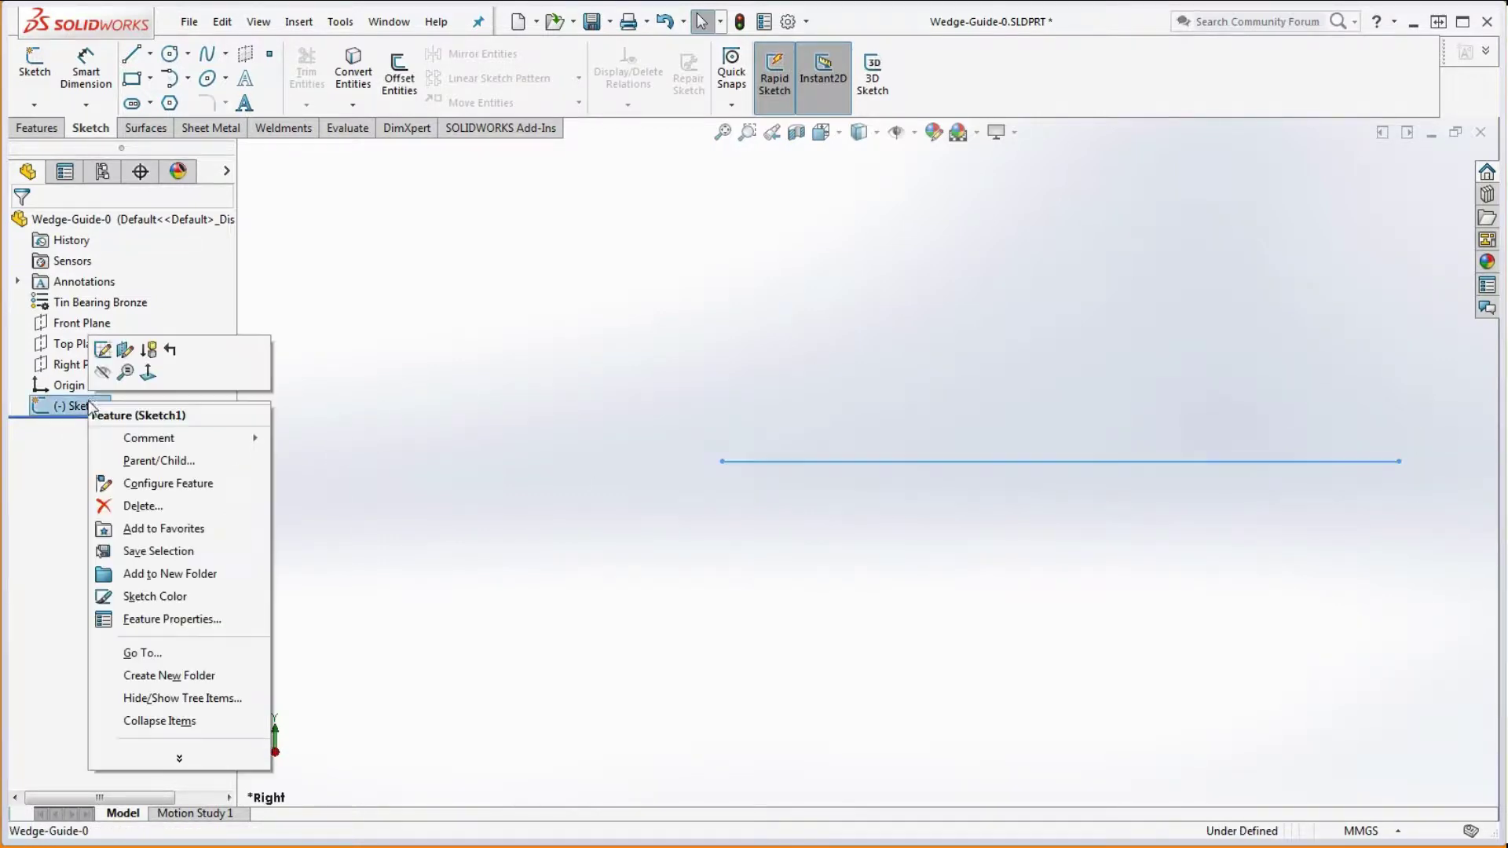
pyautogui.click(105, 349)
pyautogui.moveTo(959, 572)
pyautogui.mouseDown()
pyautogui.moveTo(869, 417)
pyautogui.moveTo(922, 411)
pyautogui.moveTo(911, 404)
pyautogui.mouseUp()
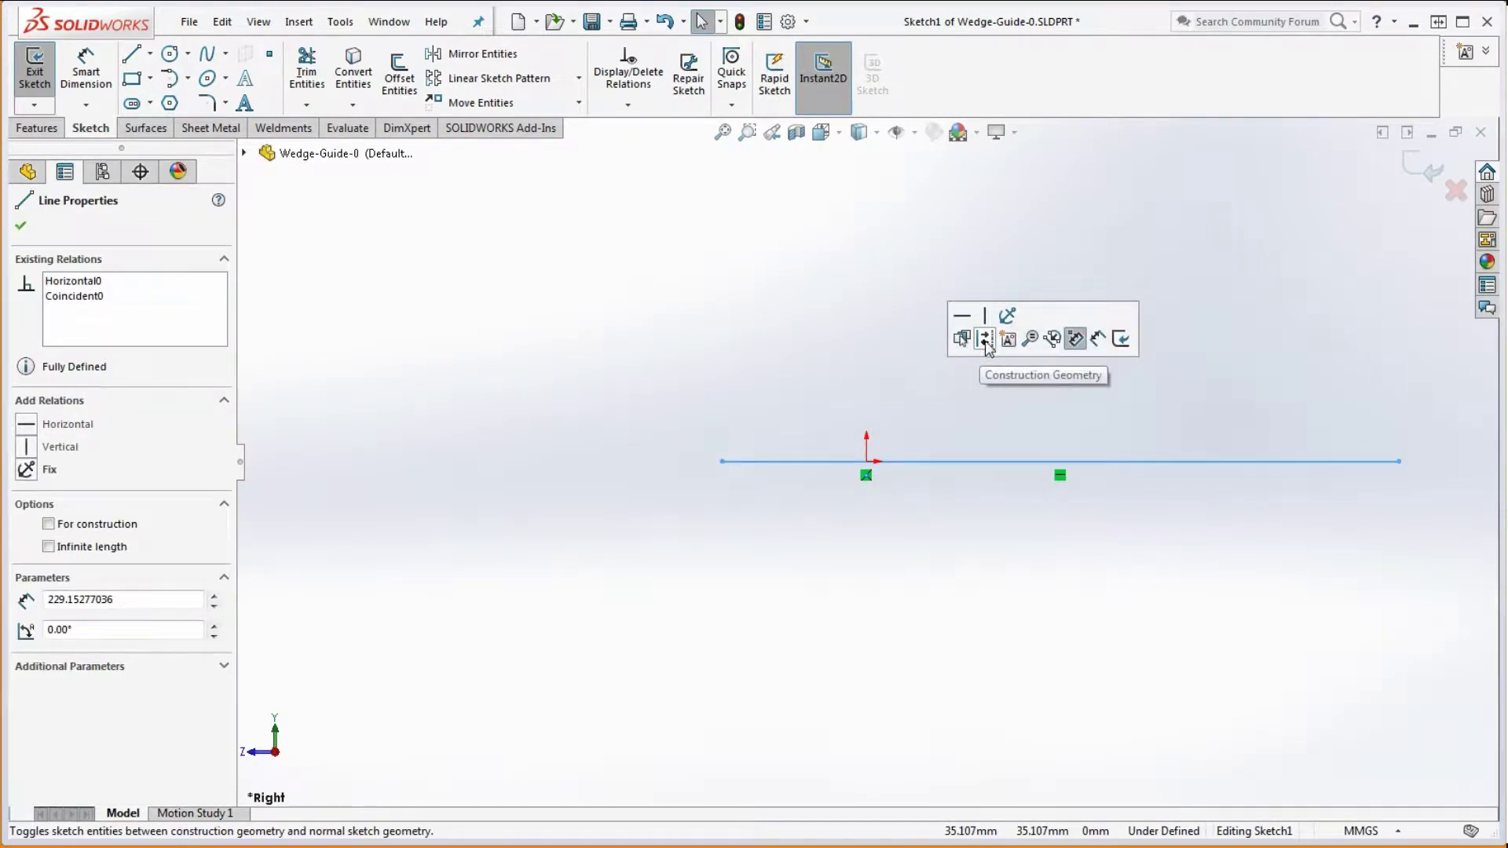
pyautogui.click(984, 340)
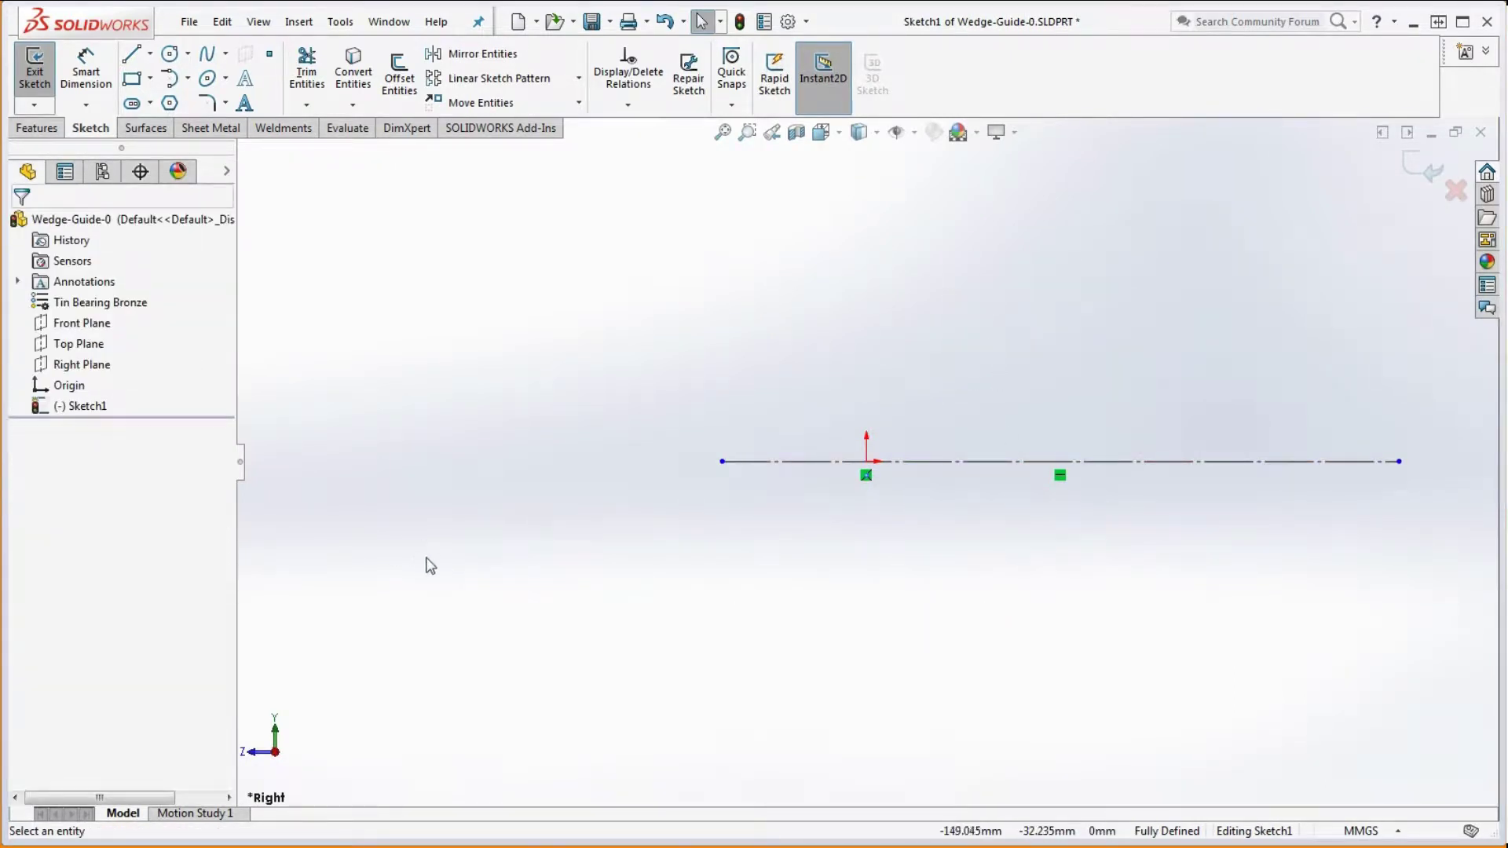
# Sketch a vertical midpoint line about 179 mm long, centered on the origin
pyautogui.click(149, 53)
pyautogui.click(153, 123)
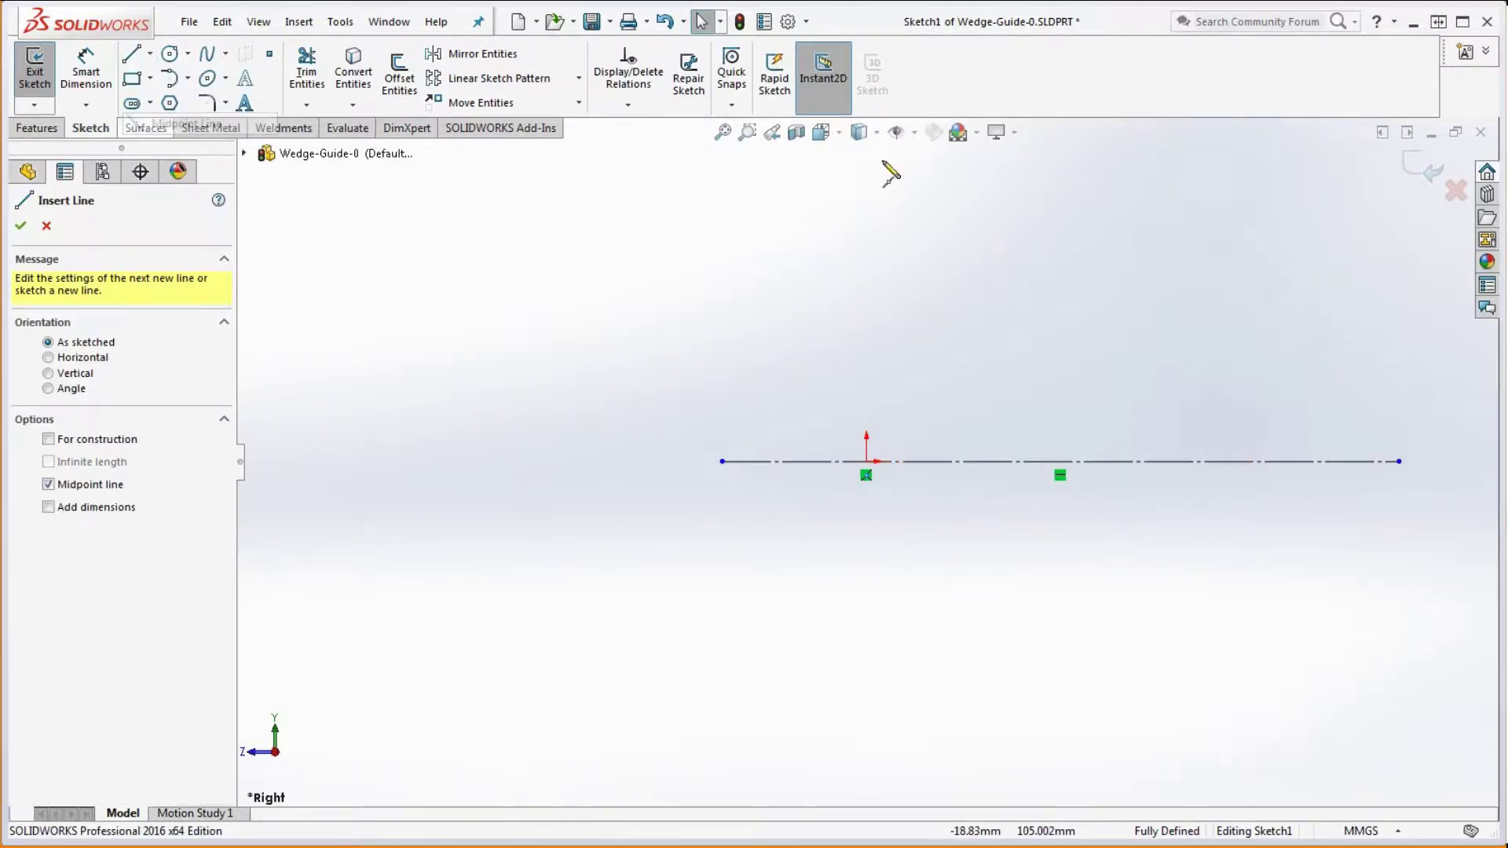
pyautogui.click(867, 461)
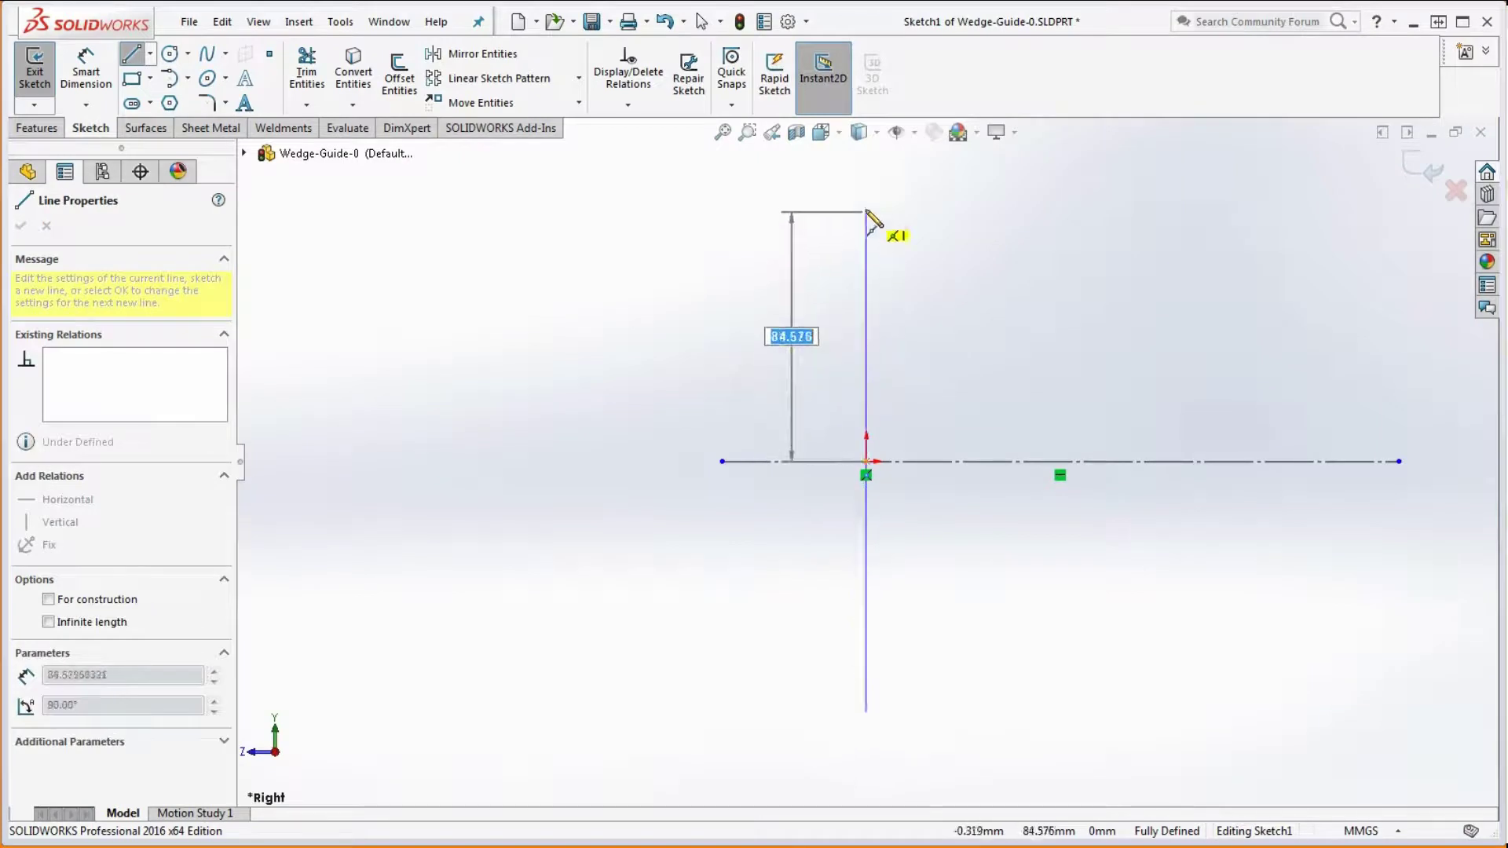
pyautogui.click(866, 196)
pyautogui.press('Escape')
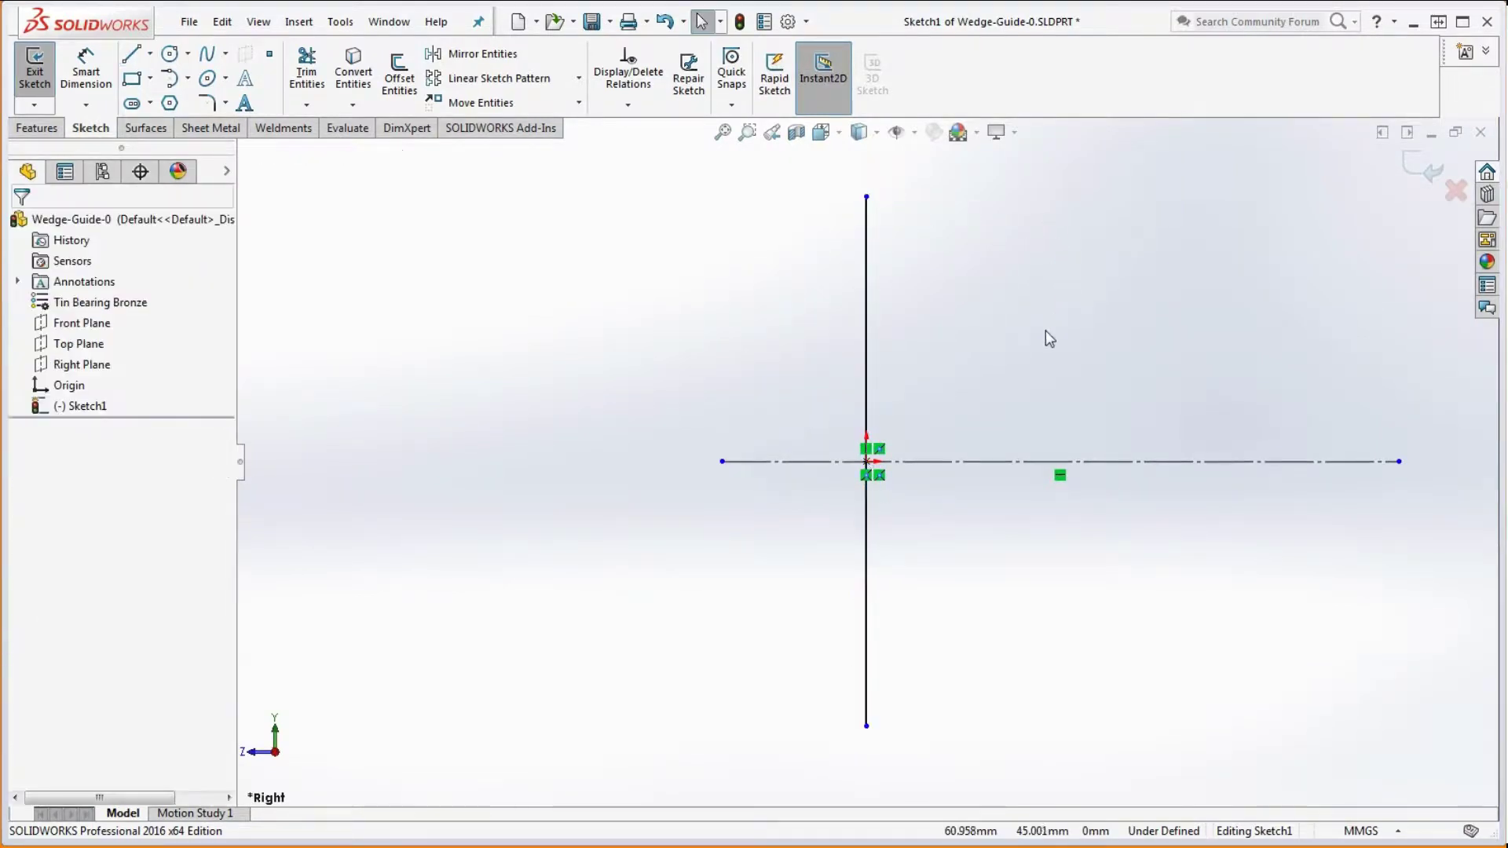
# Convert the vertical line to construction geometry and extend it symmetrically about the origin
pyautogui.moveTo(1050, 338); pyautogui.dragTo(789, 245)
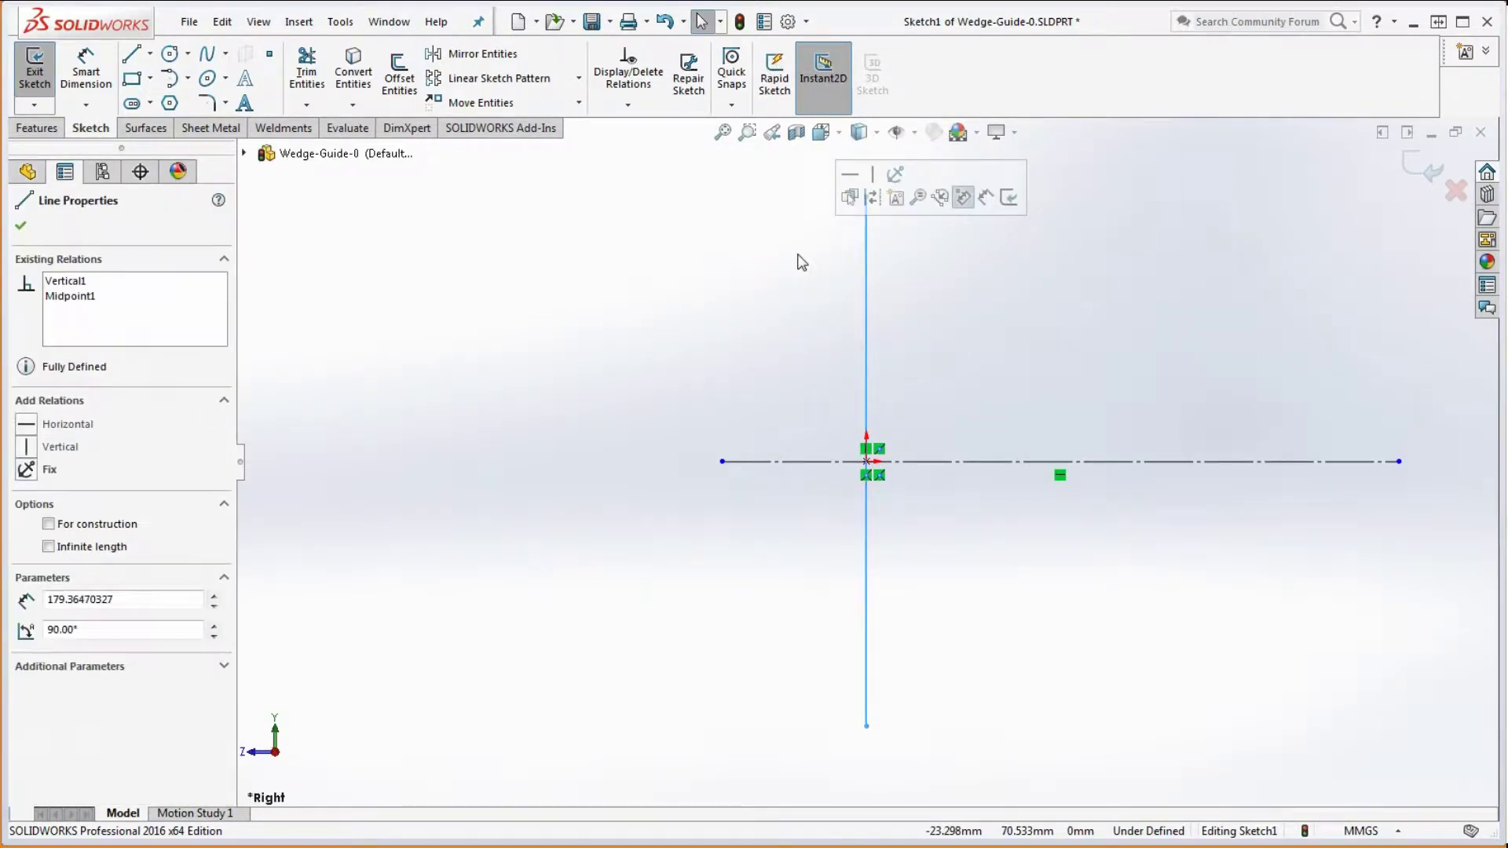
pyautogui.click(873, 198)
pyautogui.press('z')
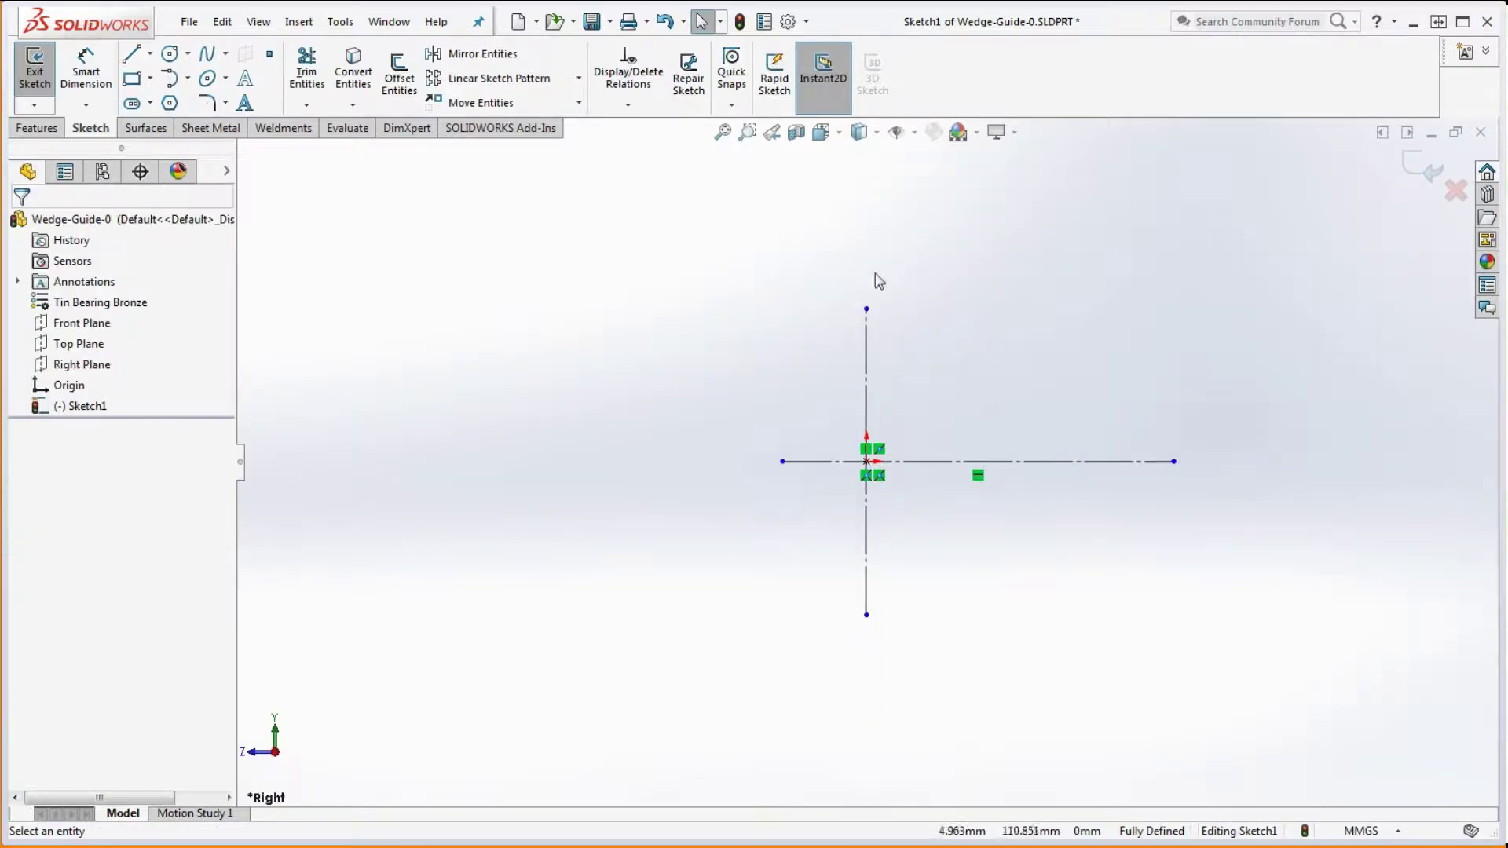
pyautogui.click(867, 310)
pyautogui.press('Escape')
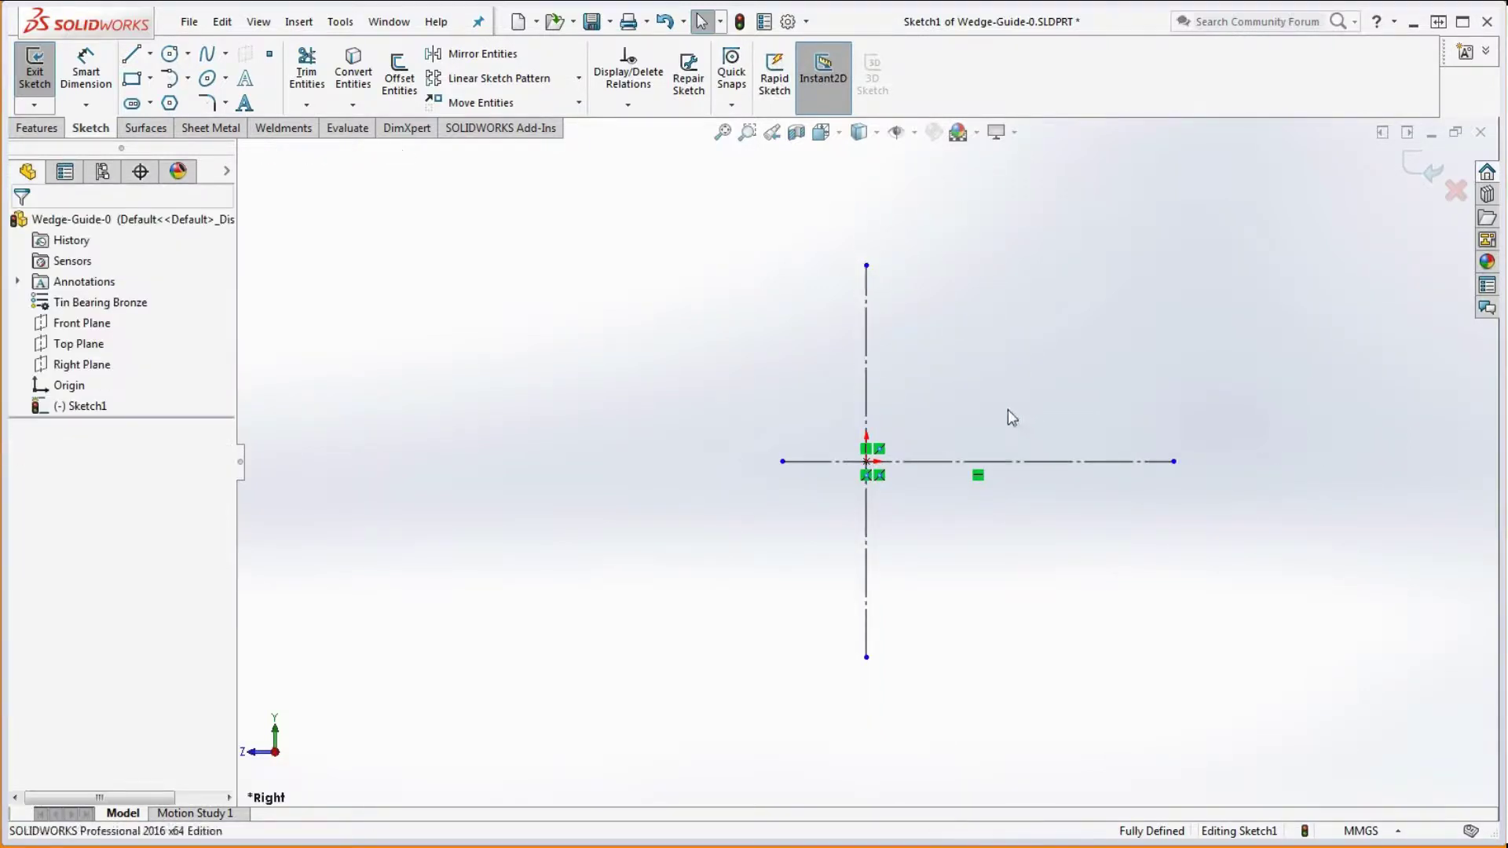
# Sketch a circle about 20 mm in diameter centered on the origin and dimension its diameter to 4 mm
pyautogui.scroll(-5, 870, 485)
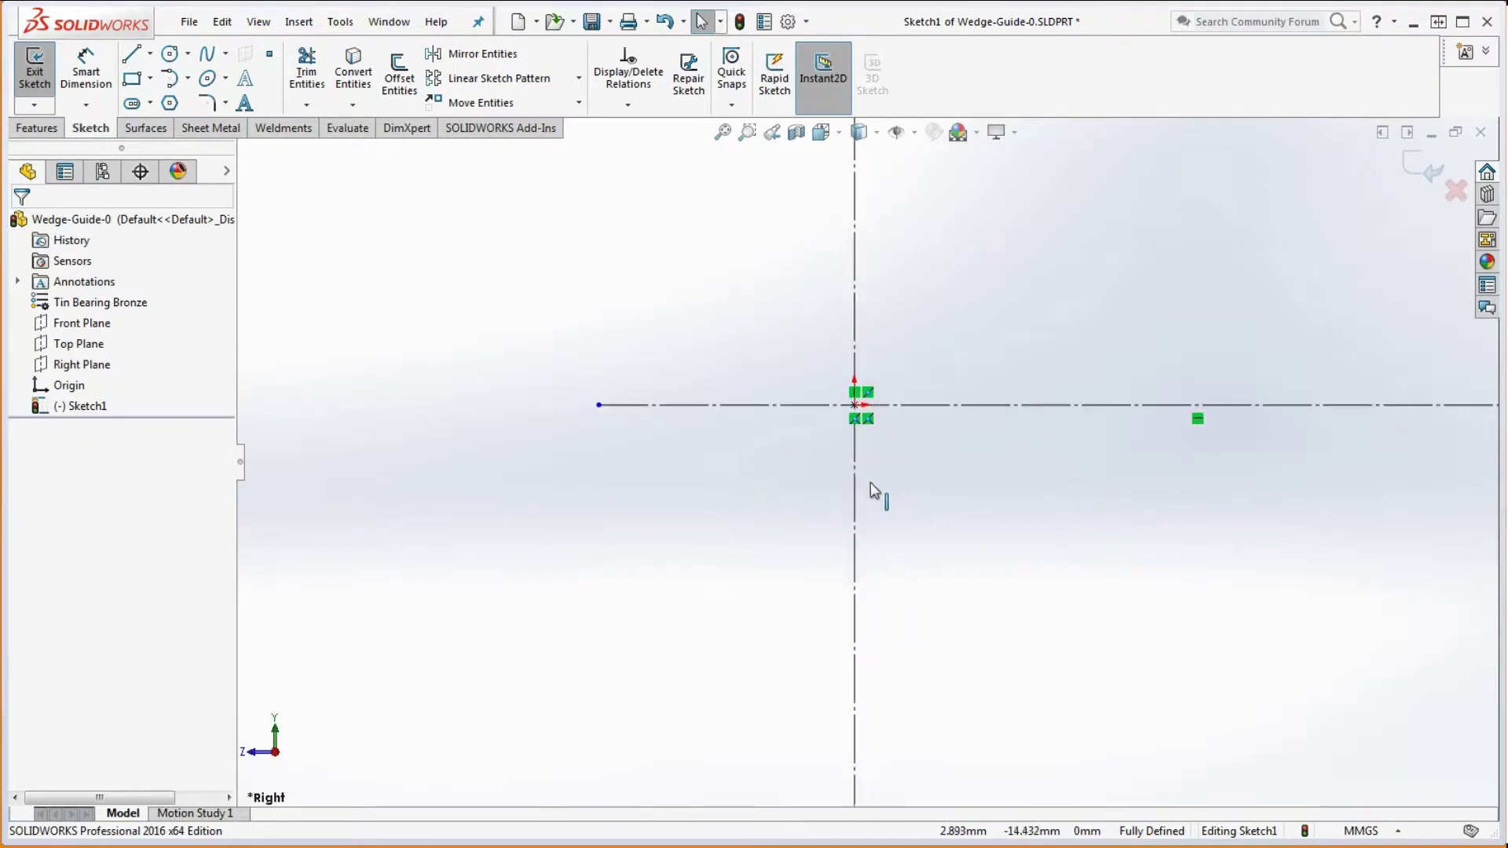
pyautogui.click(170, 53)
pyautogui.click(855, 405)
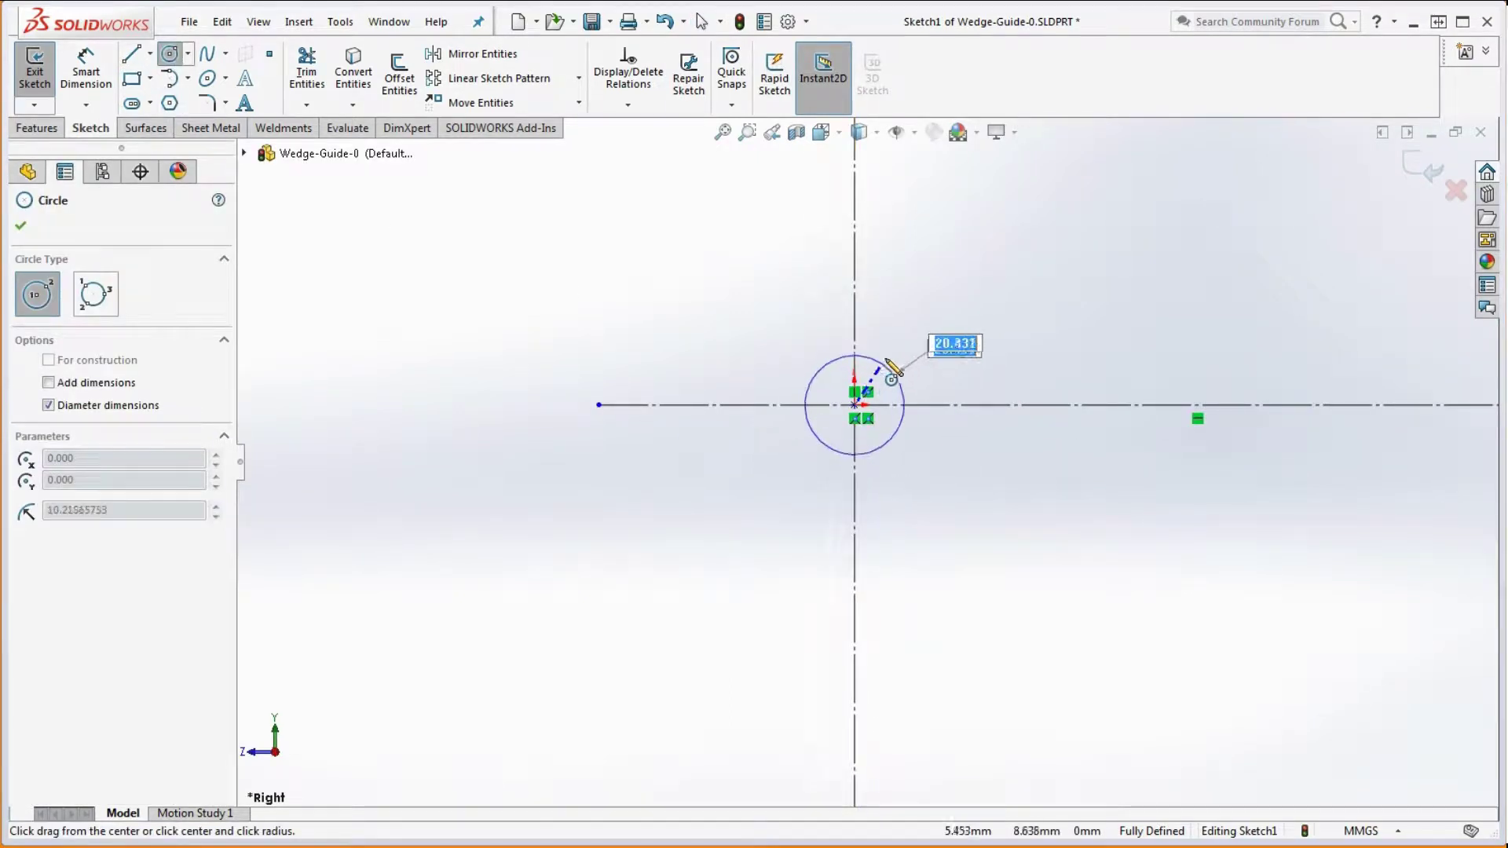
pyautogui.click(878, 355)
pyautogui.click(86, 69)
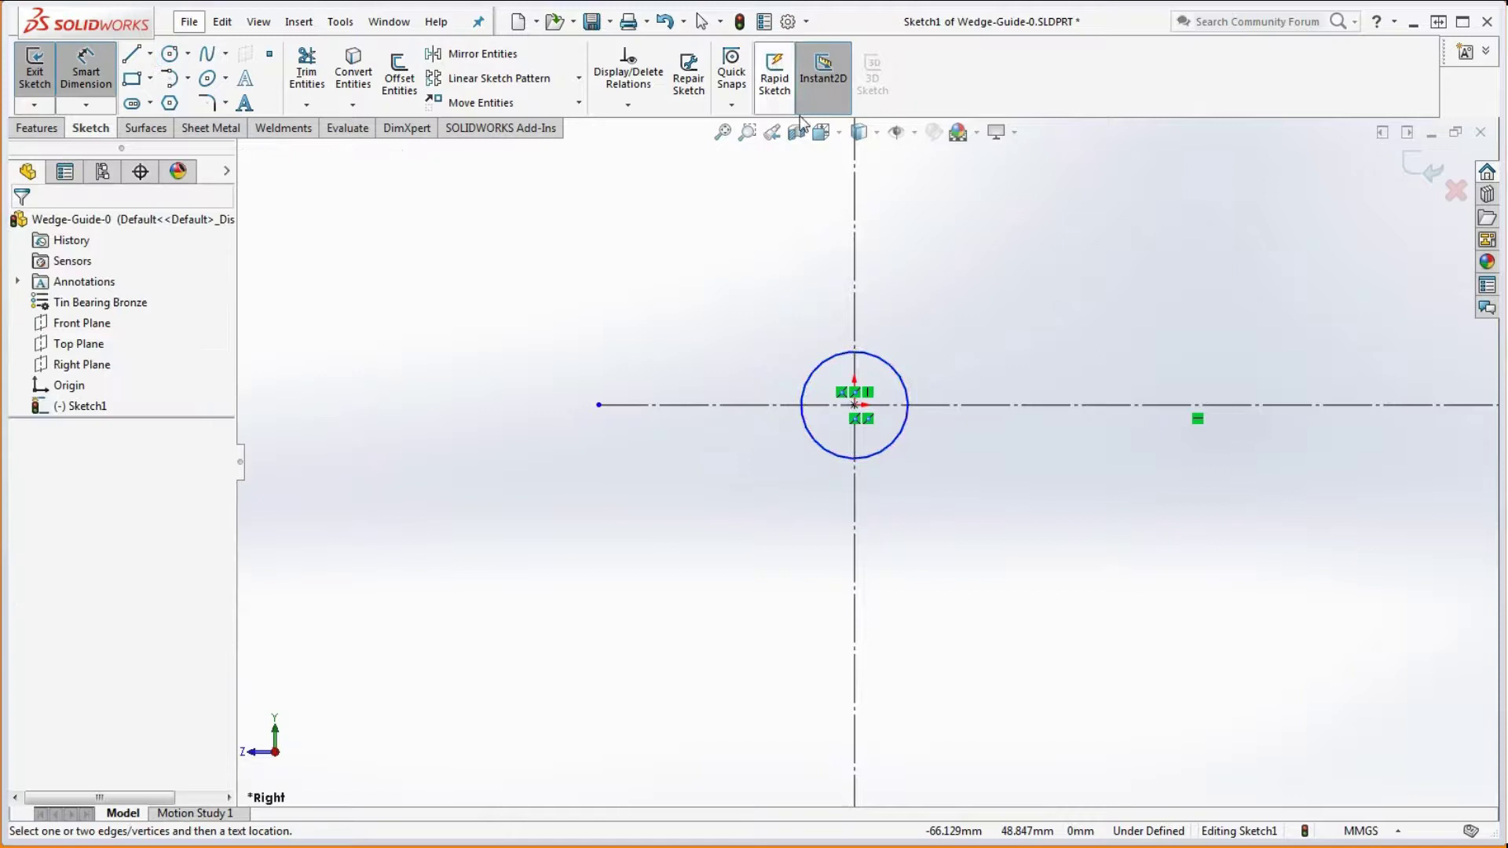
pyautogui.click(896, 376)
pyautogui.click(1006, 292)
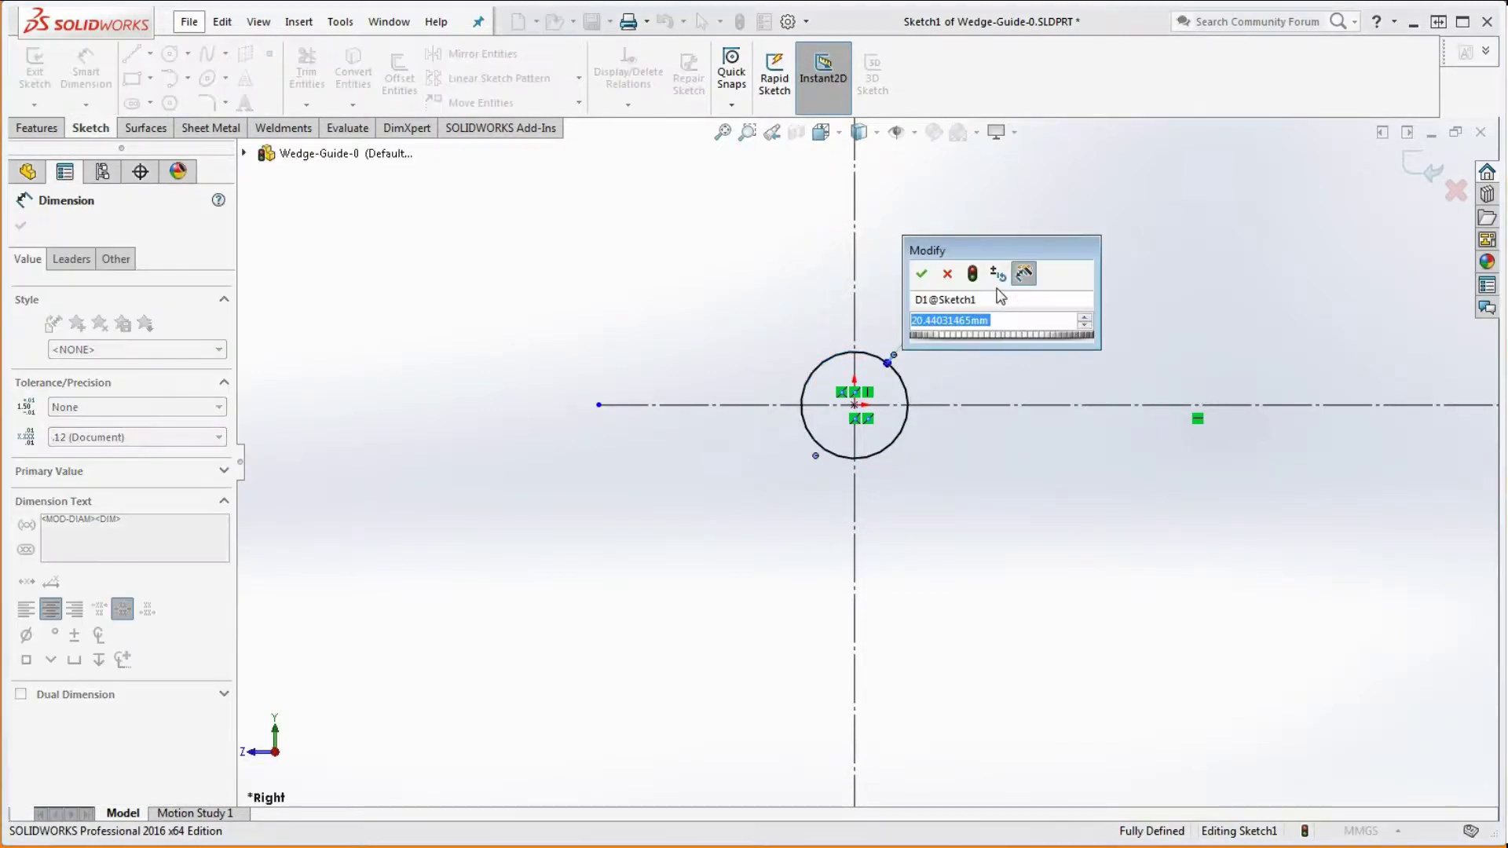
pyautogui.write('4')
pyautogui.press('Return')
pyautogui.press('Escape')
# Extend the short end of the horizontal centerline outward to about 13 mm from the origin
pyautogui.scroll(4, 867, 461)
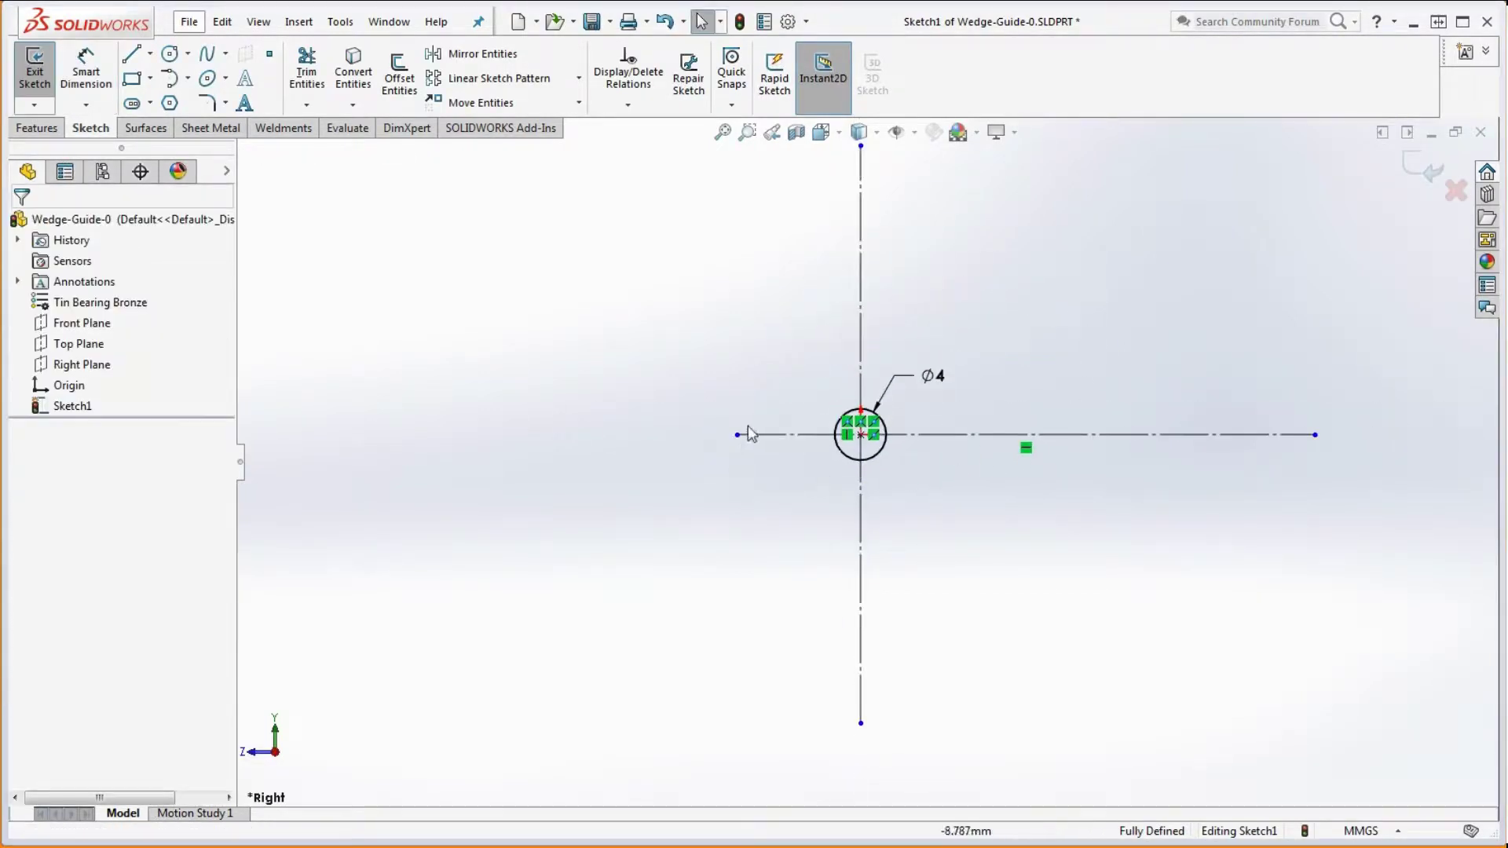
pyautogui.click(703, 434)
pyautogui.moveTo(703, 435); pyautogui.dragTo(690, 434)
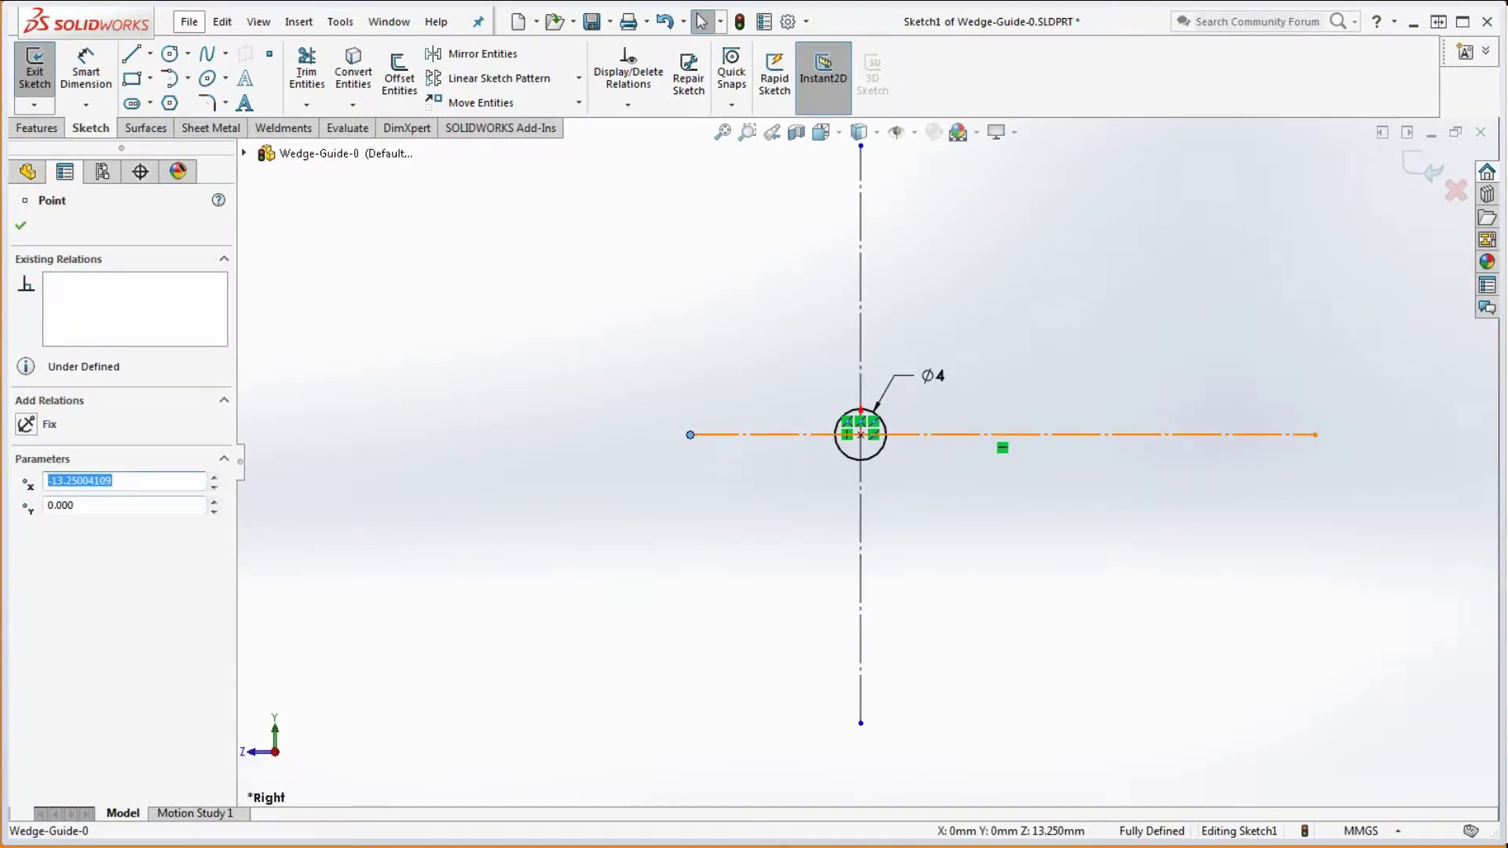
# Consult the wedge guide drawing in the browser, return to SOLIDWORKS, and sketch the profile's vertical front edge, tangent lower corner arc and horizontal bottom line
pyautogui.hotkey('alt', 'Tab')
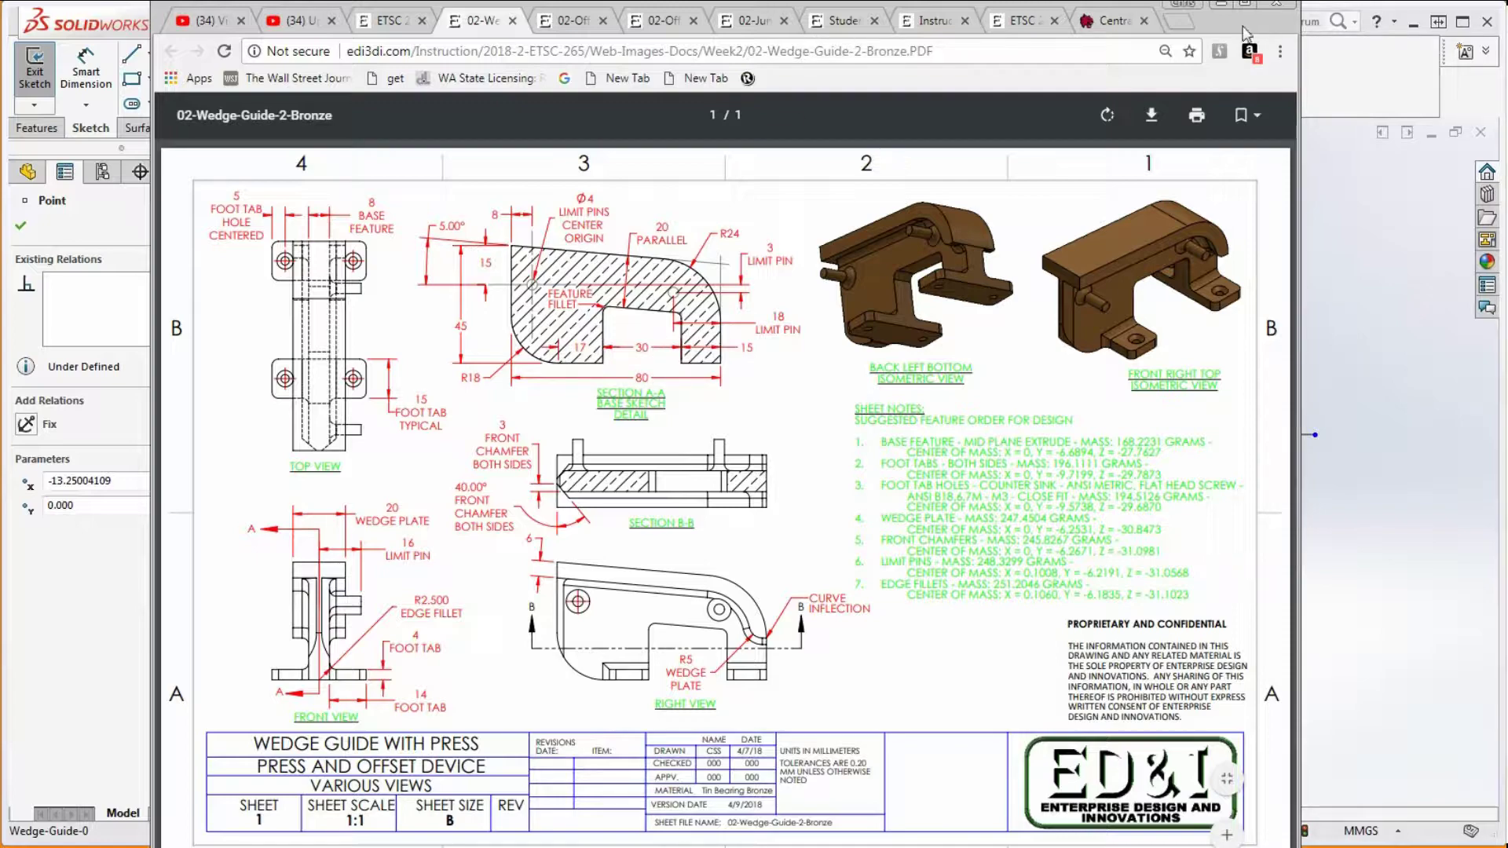
pyautogui.moveTo(1243, 33); pyautogui.dragTo(1507, 35)
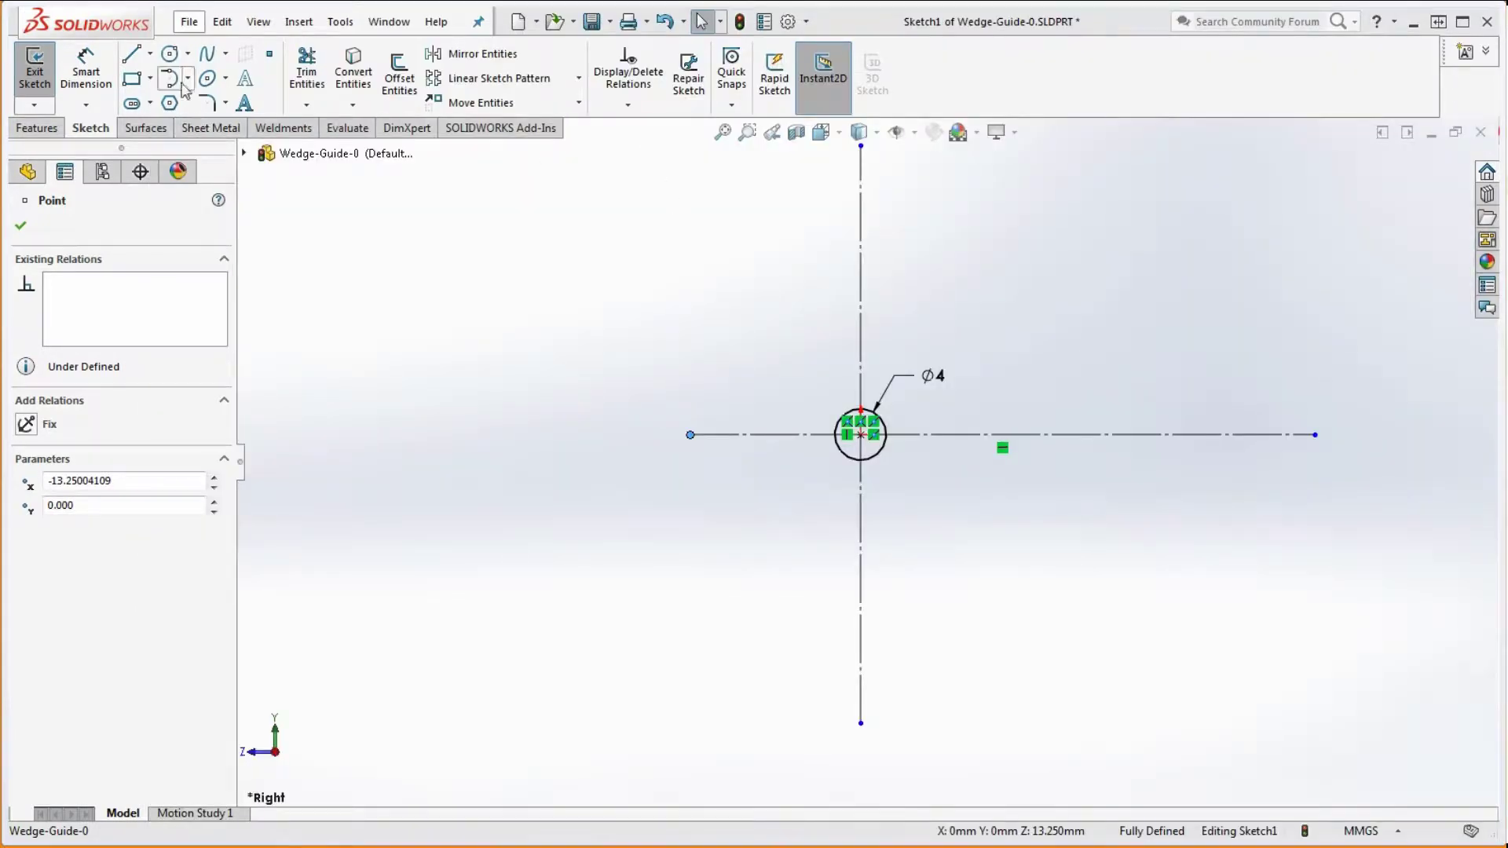
pyautogui.click(131, 53)
pyautogui.moveTo(743, 305); pyautogui.dragTo(744, 572)
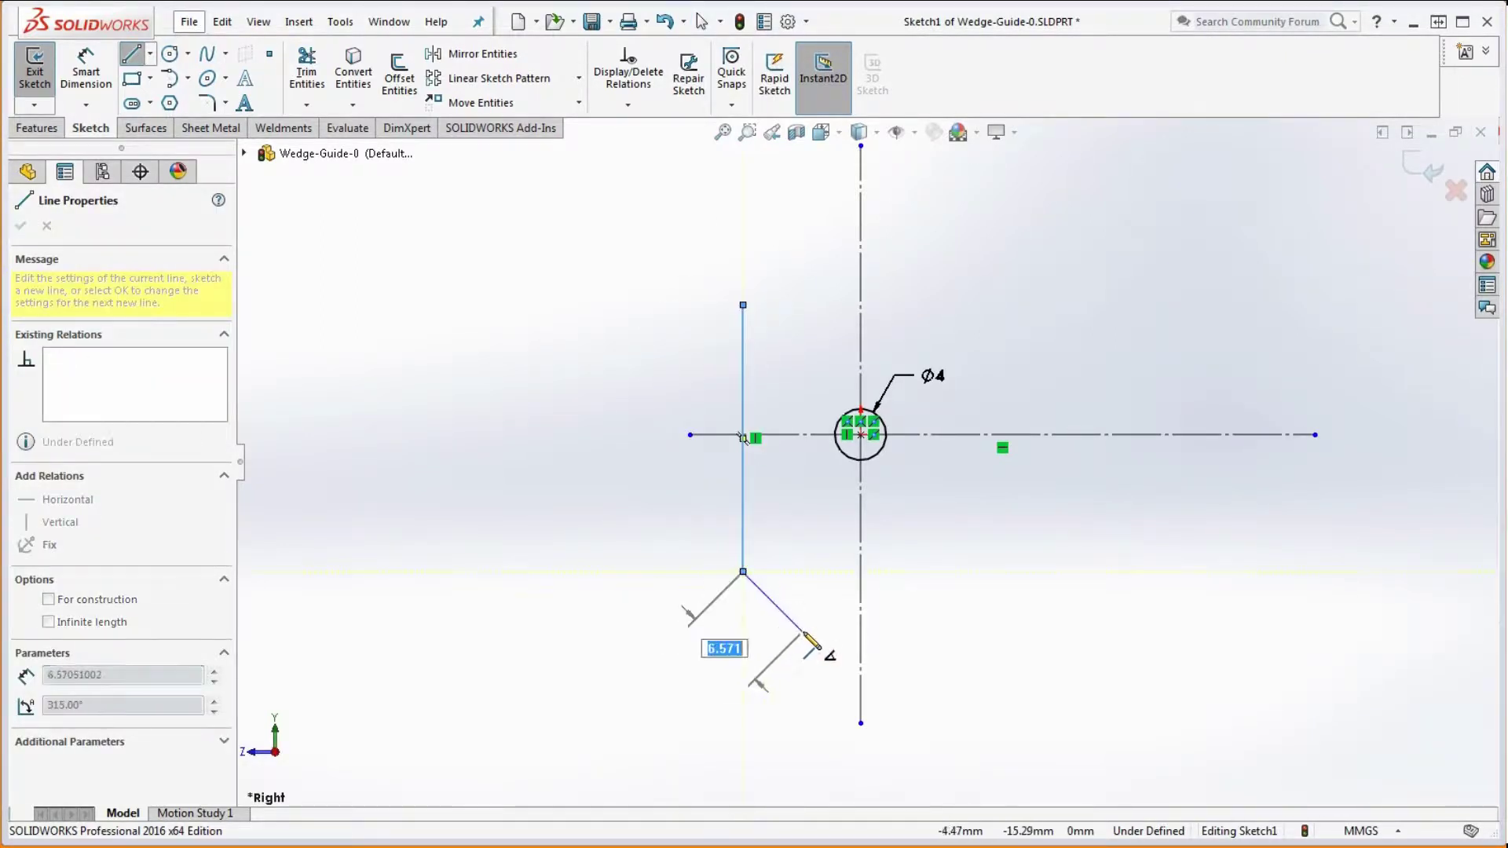
pyautogui.click(840, 668)
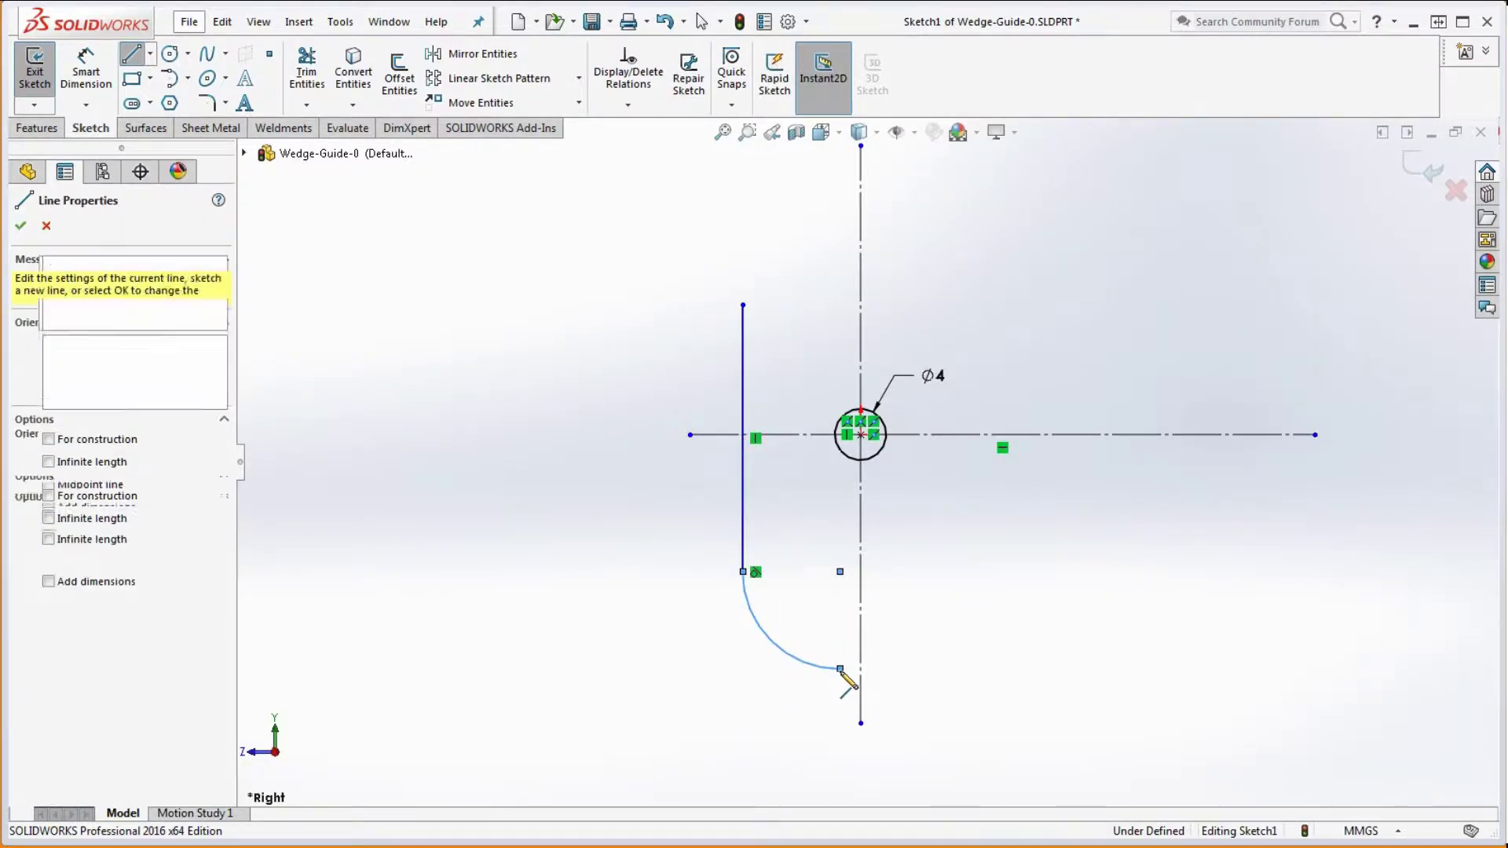
pyautogui.click(1024, 669)
pyautogui.press('Escape')
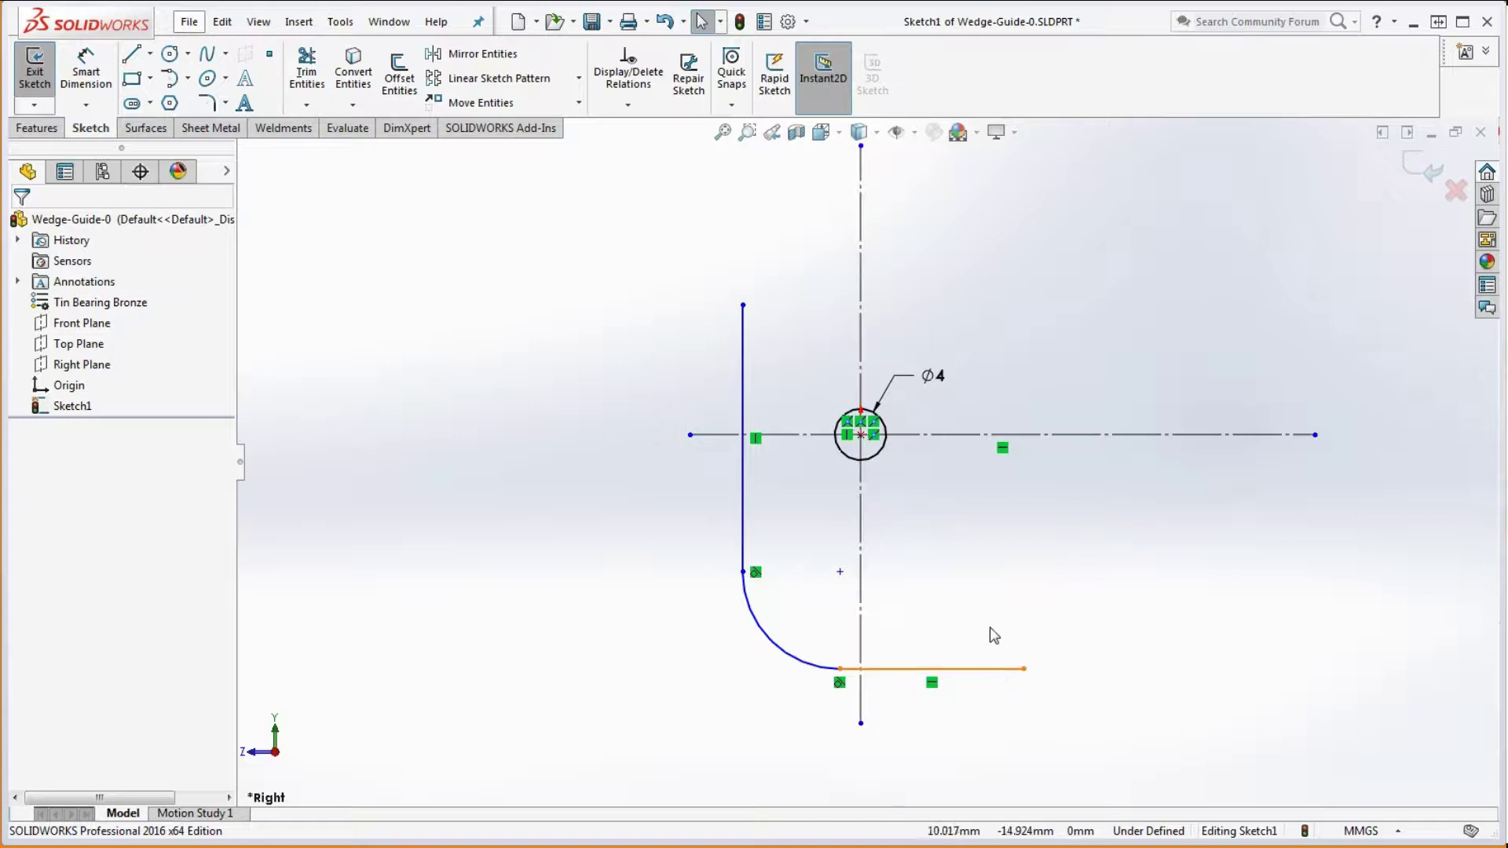
# Sketch the profile's top edge as a line sloping down from beside the vertical line's upper end, across the vertical centerline
pyautogui.click(132, 54)
pyautogui.click(745, 306)
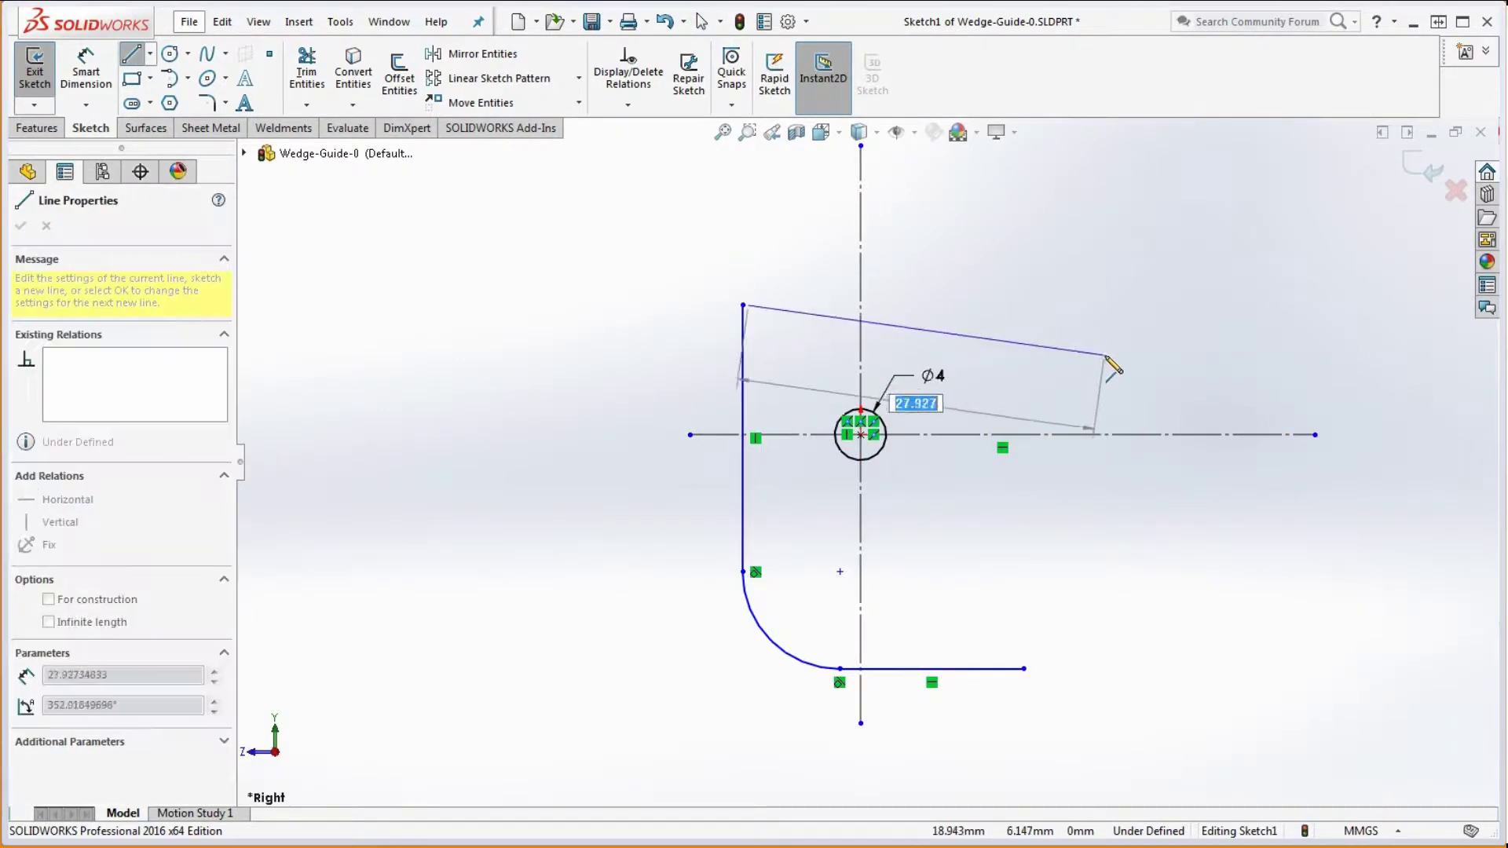
pyautogui.click(1137, 357)
pyautogui.press('Escape')
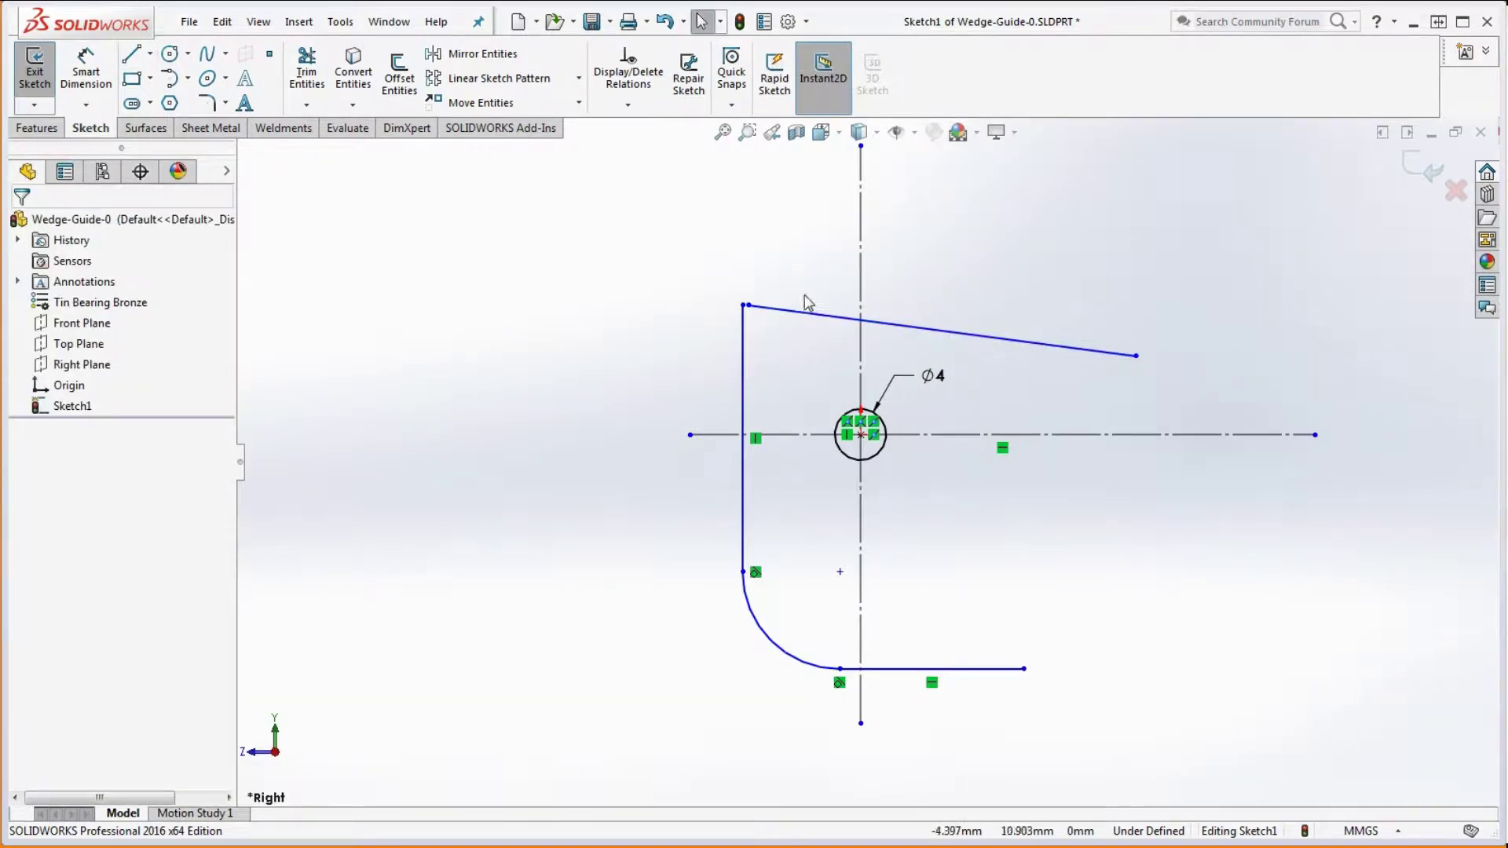
# Merge the start point of the sloped top line with the upper endpoint of the vertical line to close the corner
pyautogui.click(746, 307)
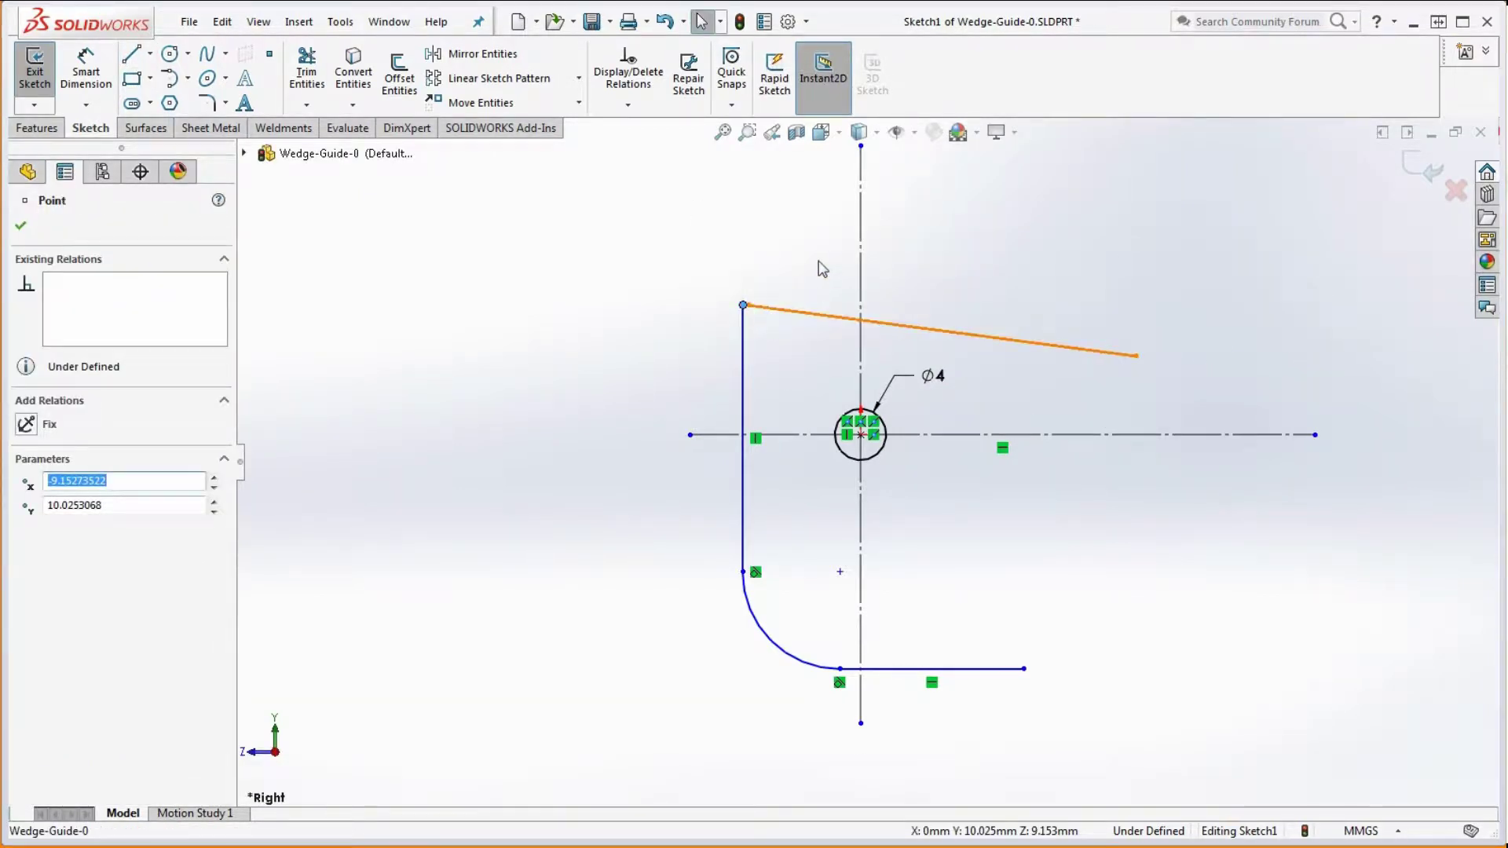
pyautogui.scroll(-2, 762, 313)
pyautogui.scroll(-9, 748, 314)
pyautogui.click(806, 437)
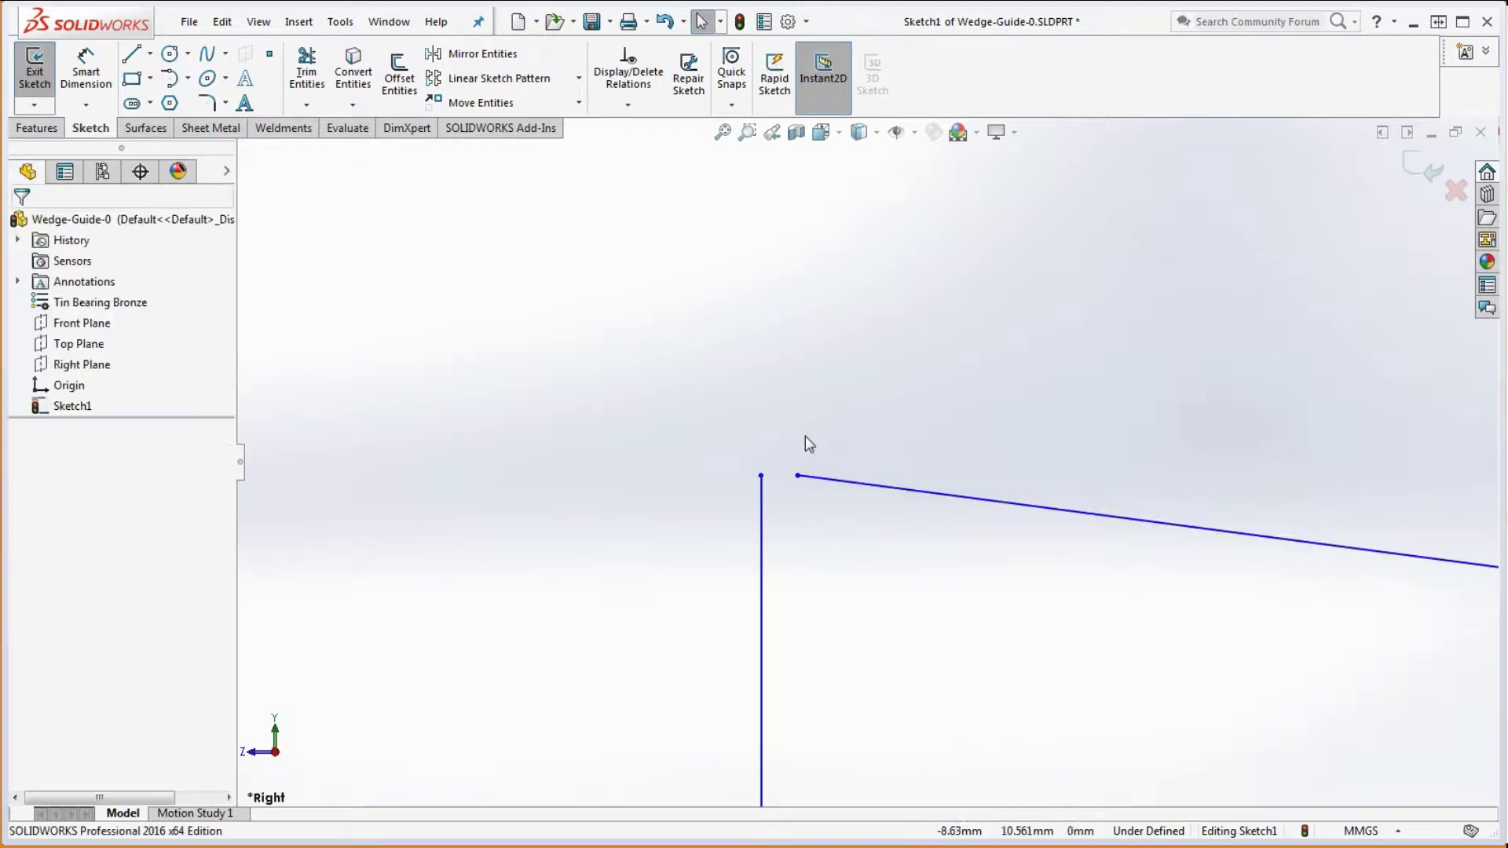
pyautogui.moveTo(798, 475); pyautogui.dragTo(761, 463)
pyautogui.click(855, 545)
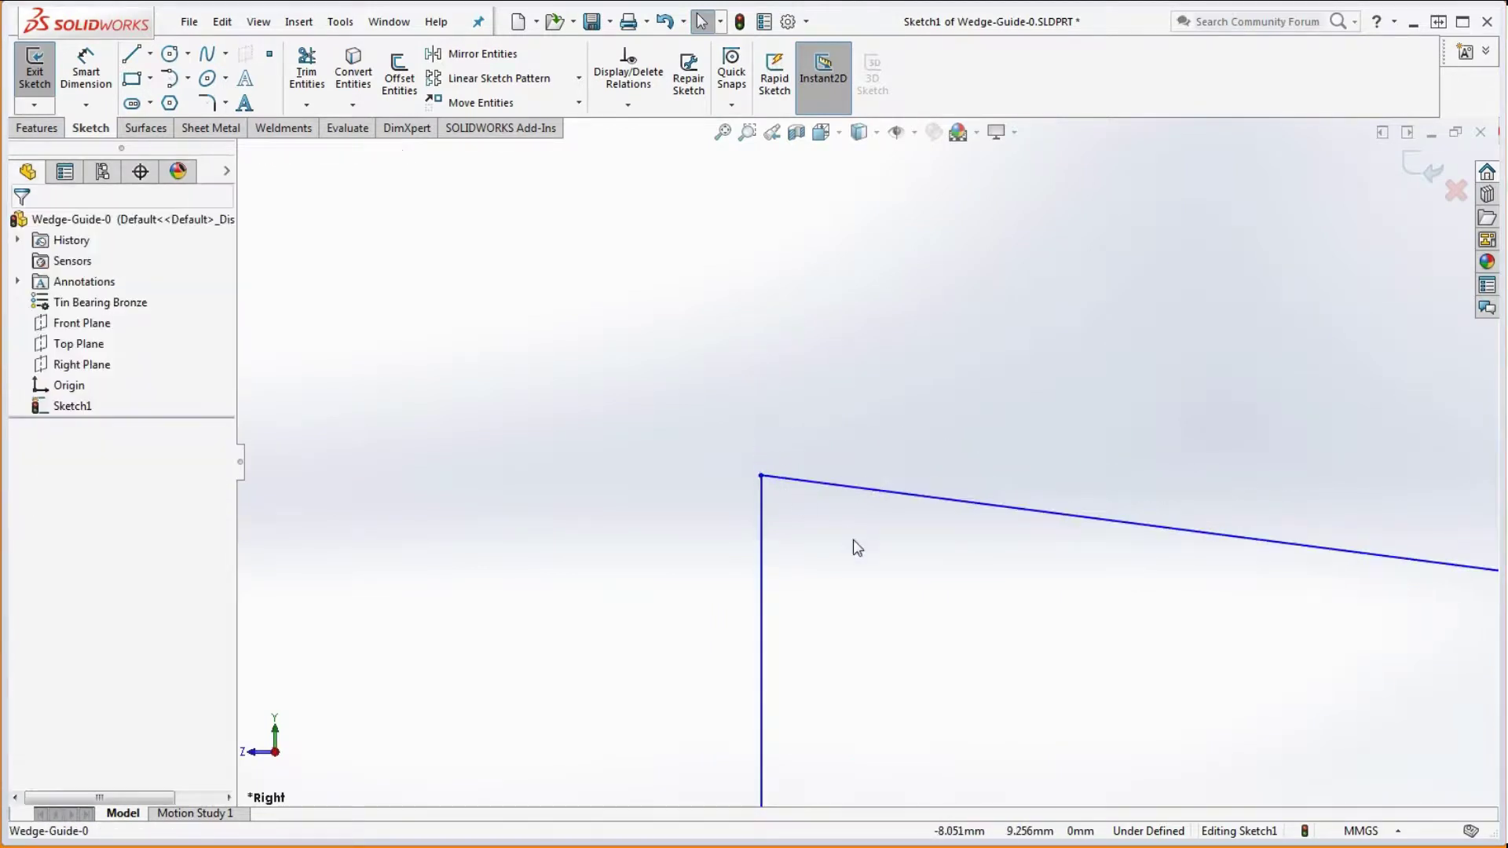
# Dimension the horizontal distance between the profile's vertical line and the origin circle at 8 mm
pyautogui.scroll(6, 924, 431)
pyautogui.moveTo(855, 464)
pyautogui.mouseDown()
pyautogui.moveTo(861, 398)
pyautogui.moveTo(845, 455)
pyautogui.moveTo(859, 457)
pyautogui.mouseUp()
pyautogui.click(707, 445)
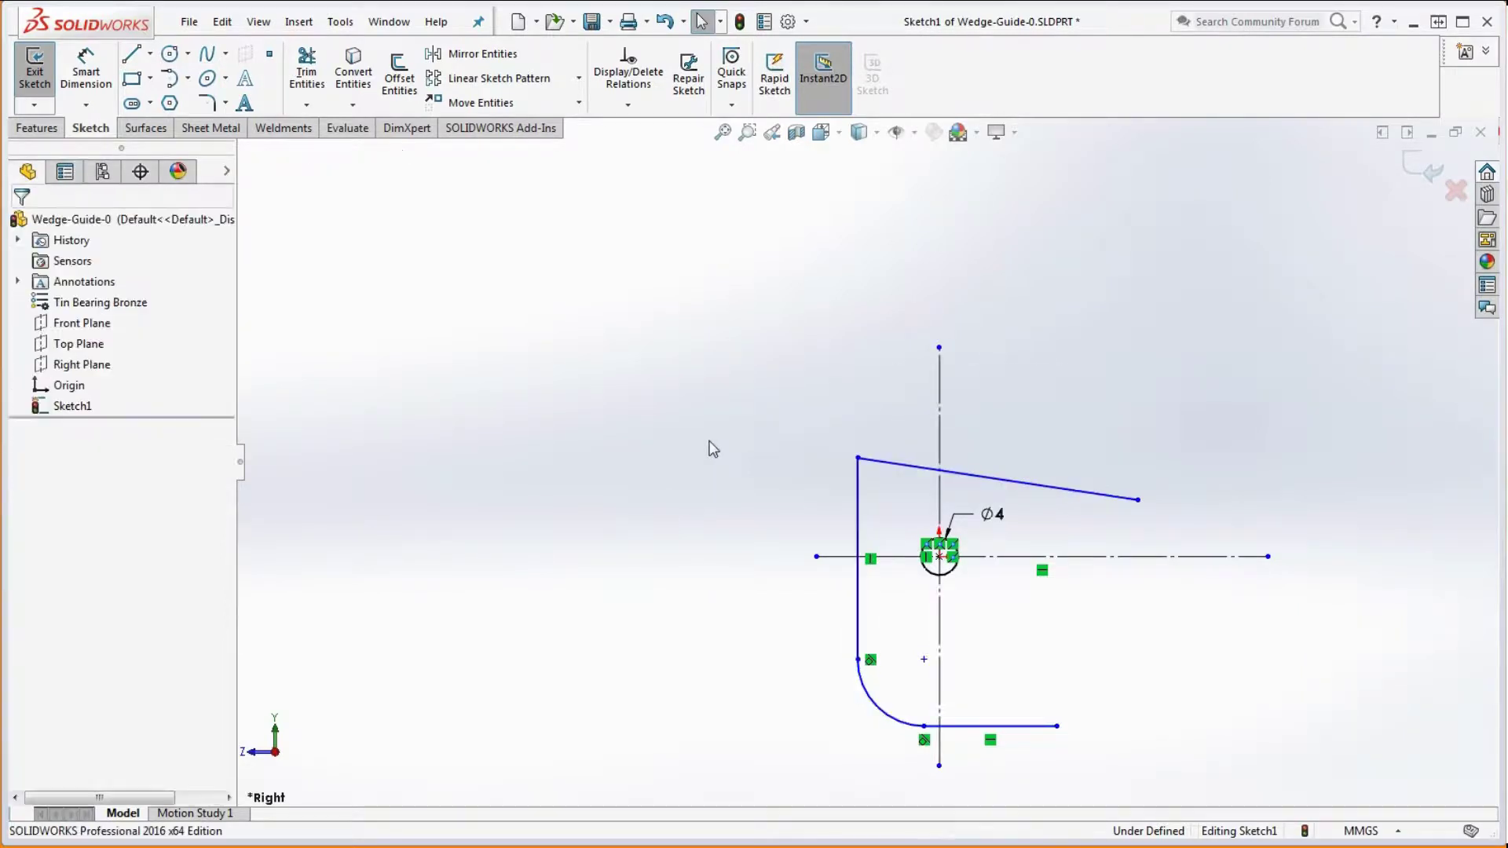
pyautogui.click(87, 73)
pyautogui.scroll(-4, 962, 634)
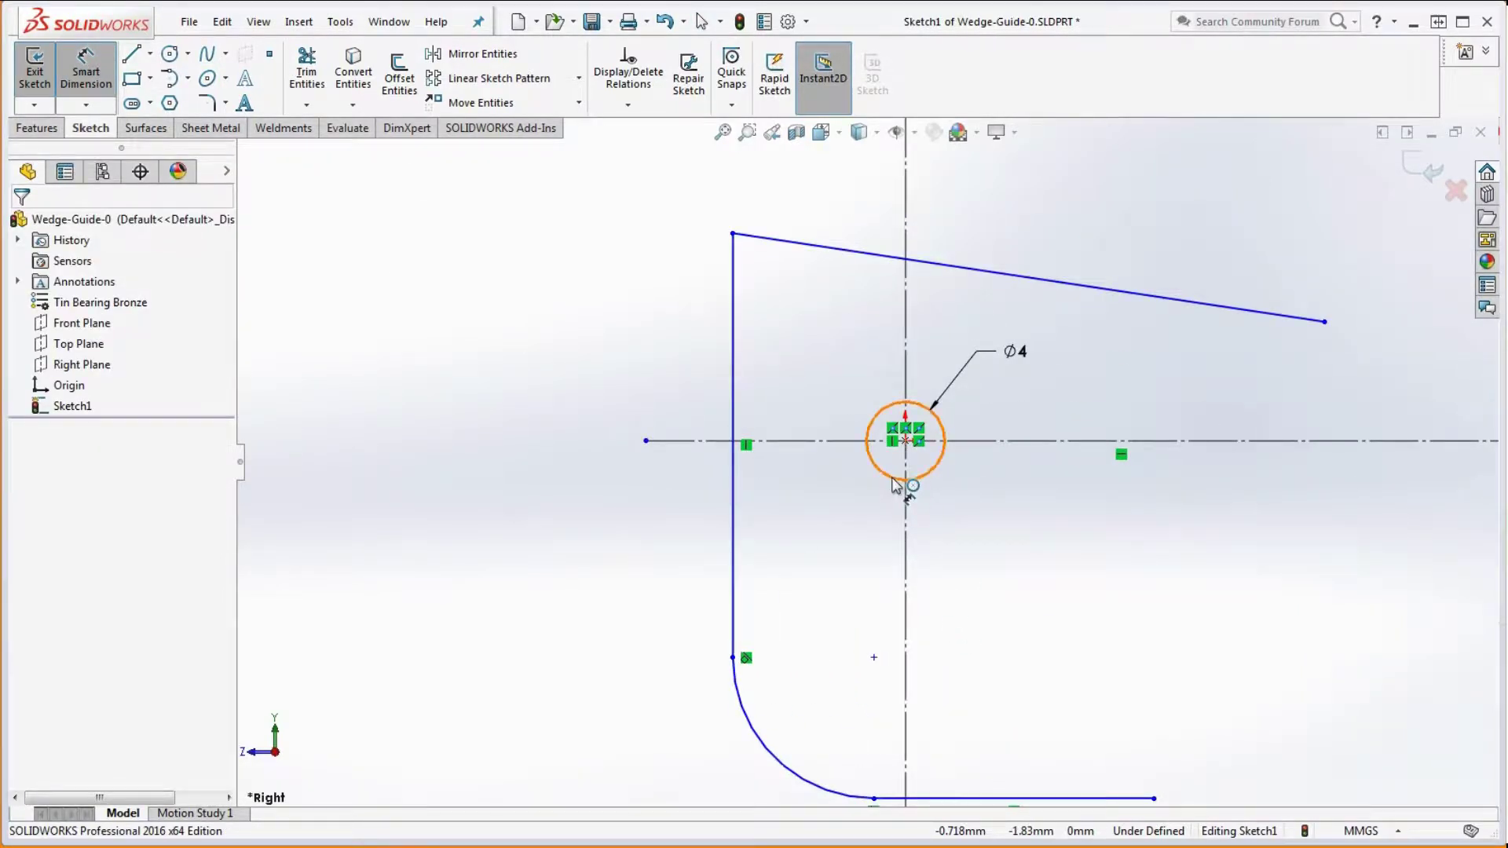
pyautogui.click(895, 484)
pyautogui.click(734, 498)
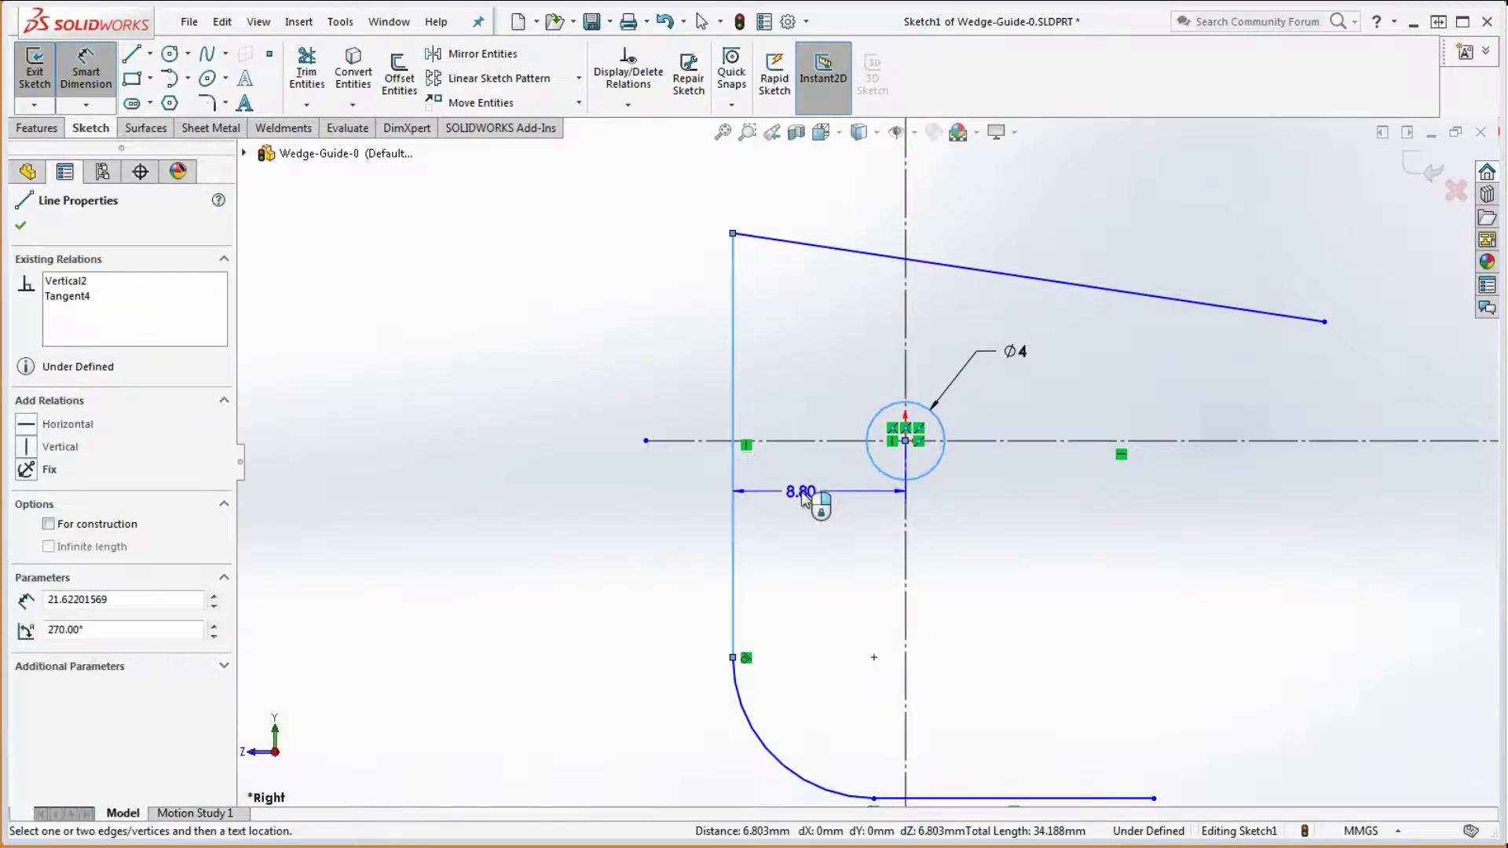
pyautogui.click(801, 496)
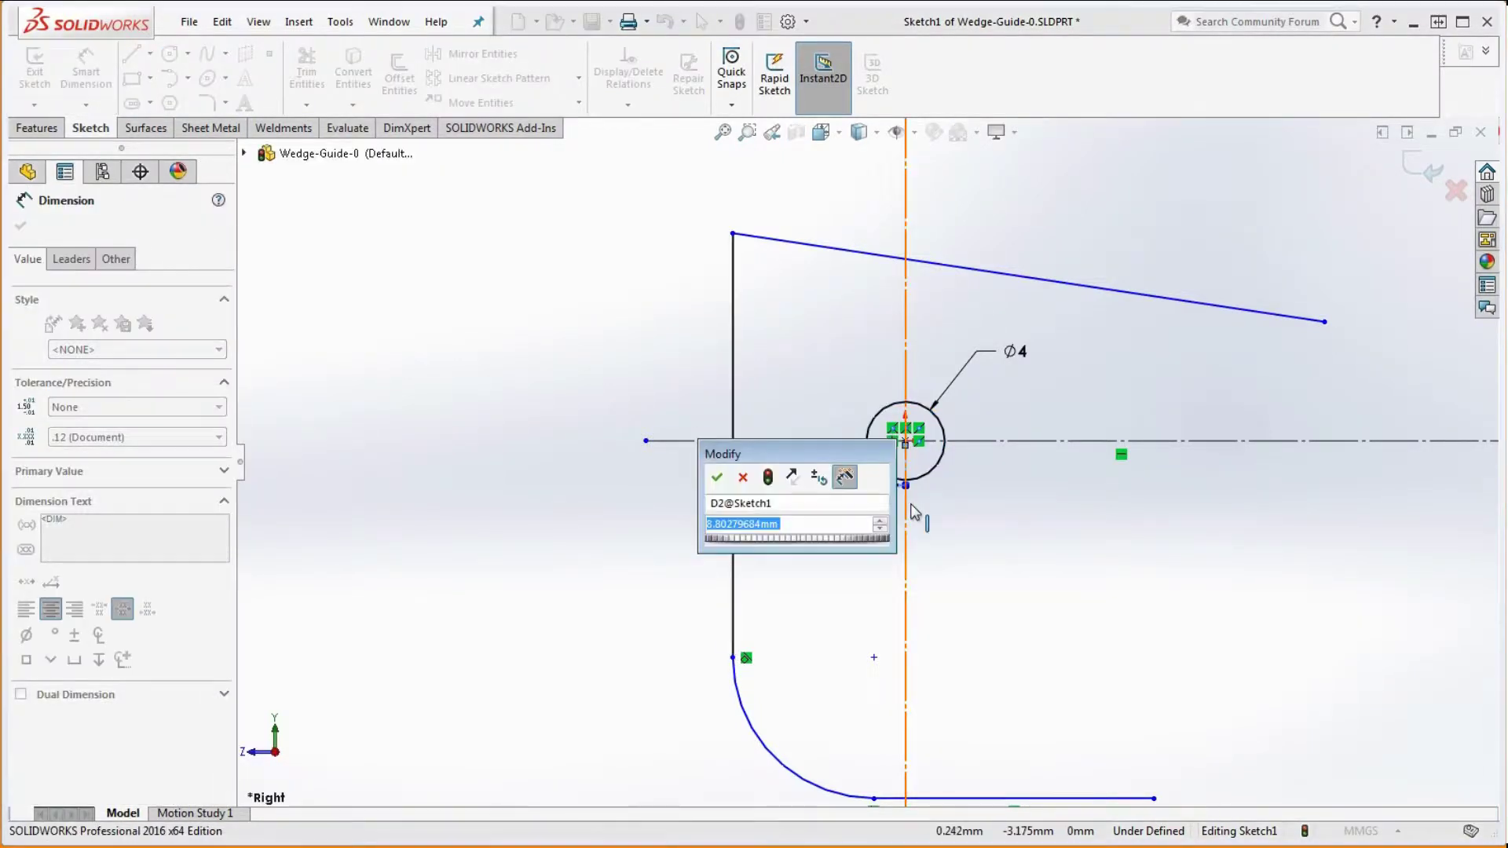
pyautogui.write('8')
pyautogui.press('Return')
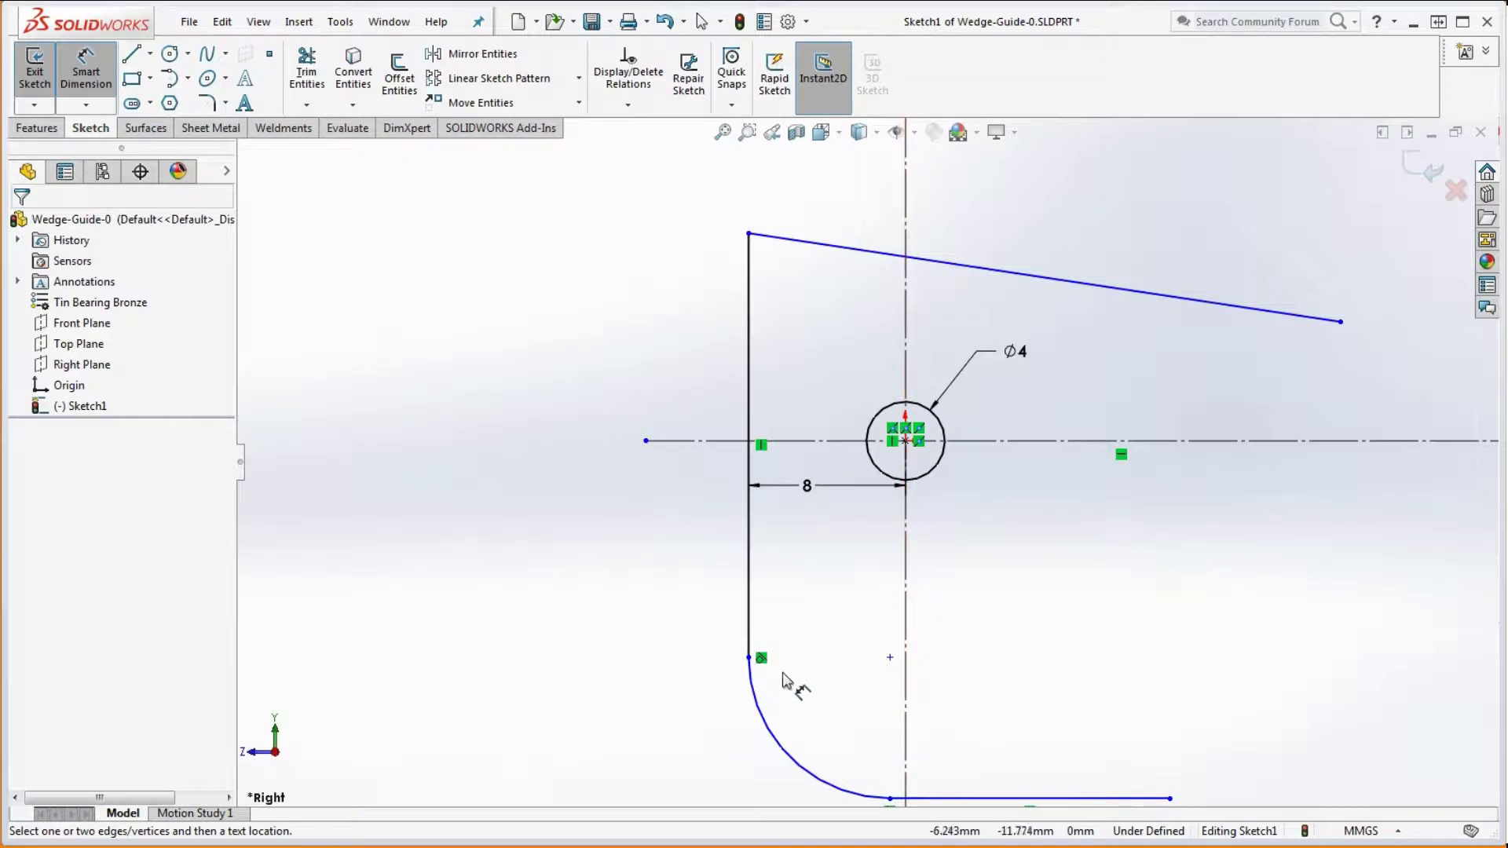
# Dimension the radius of the profile's tangent lower corner arc at 18 mm
pyautogui.scroll(-1, 799, 646)
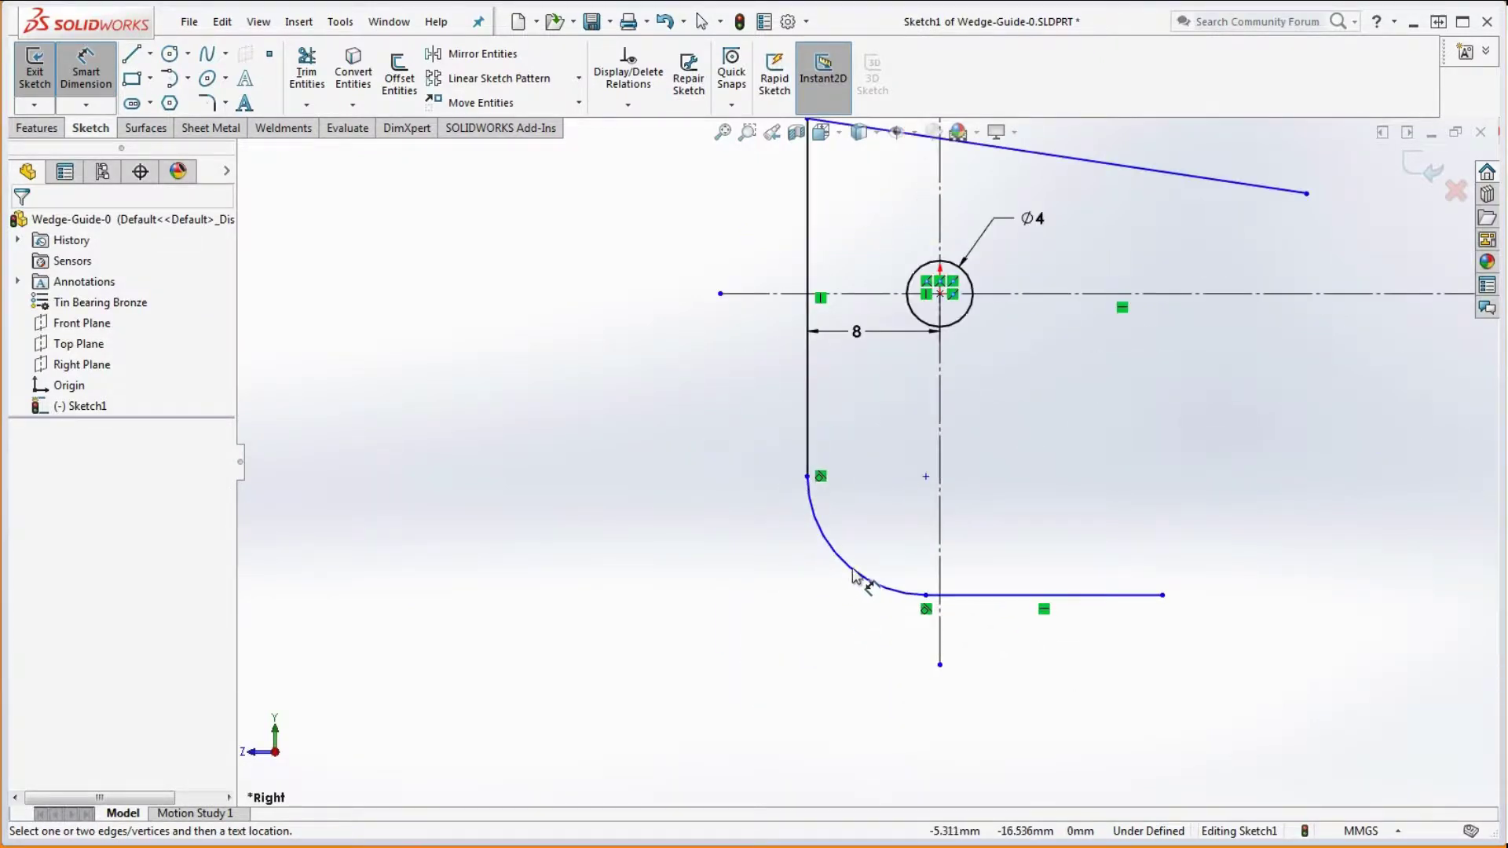
pyautogui.click(853, 577)
pyautogui.click(724, 628)
pyautogui.write('18')
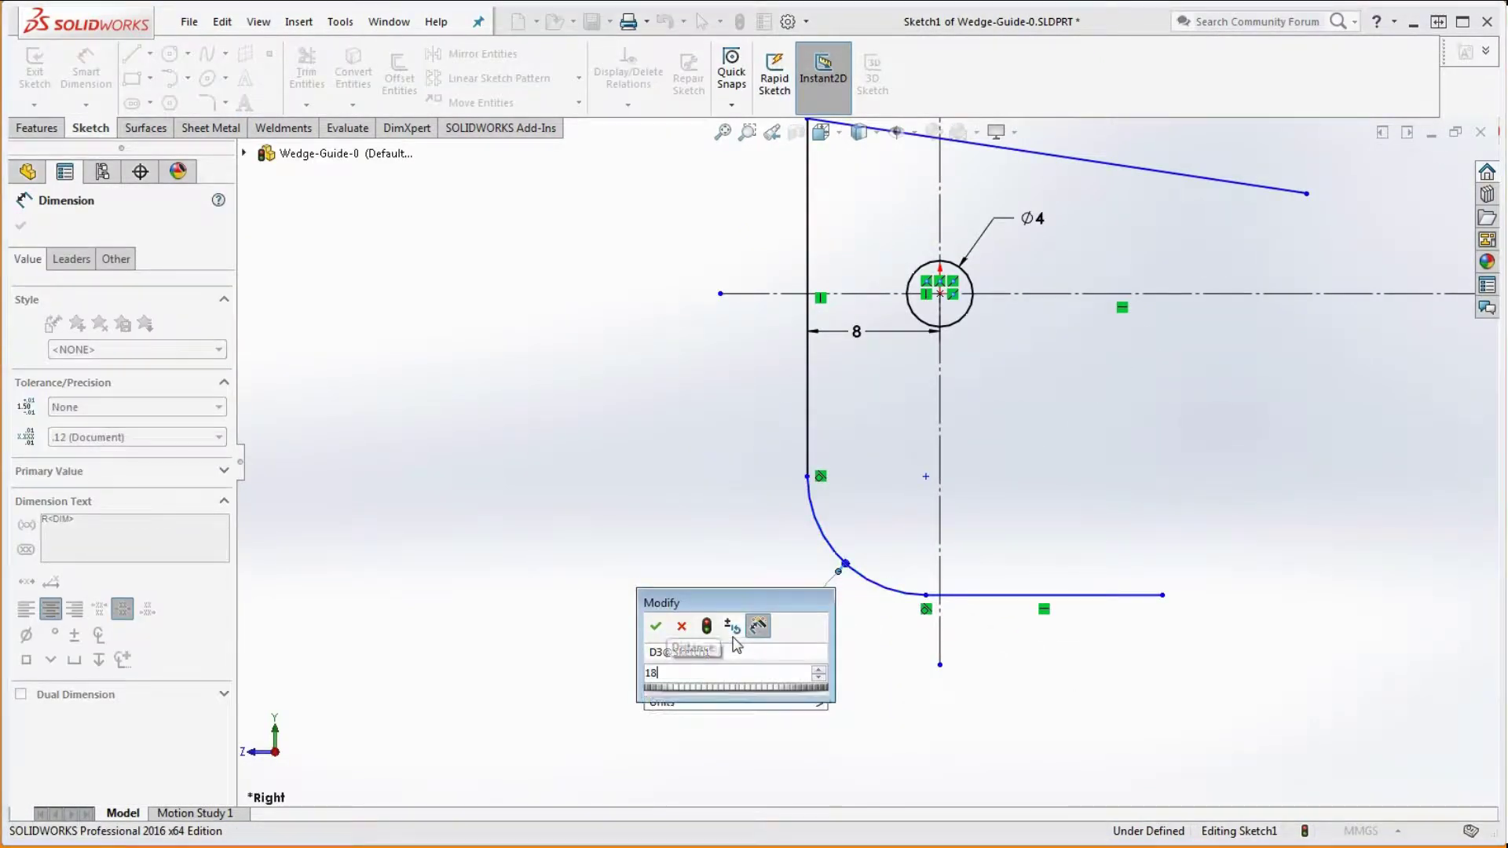
pyautogui.press('Return')
pyautogui.scroll(-3, 986, 605)
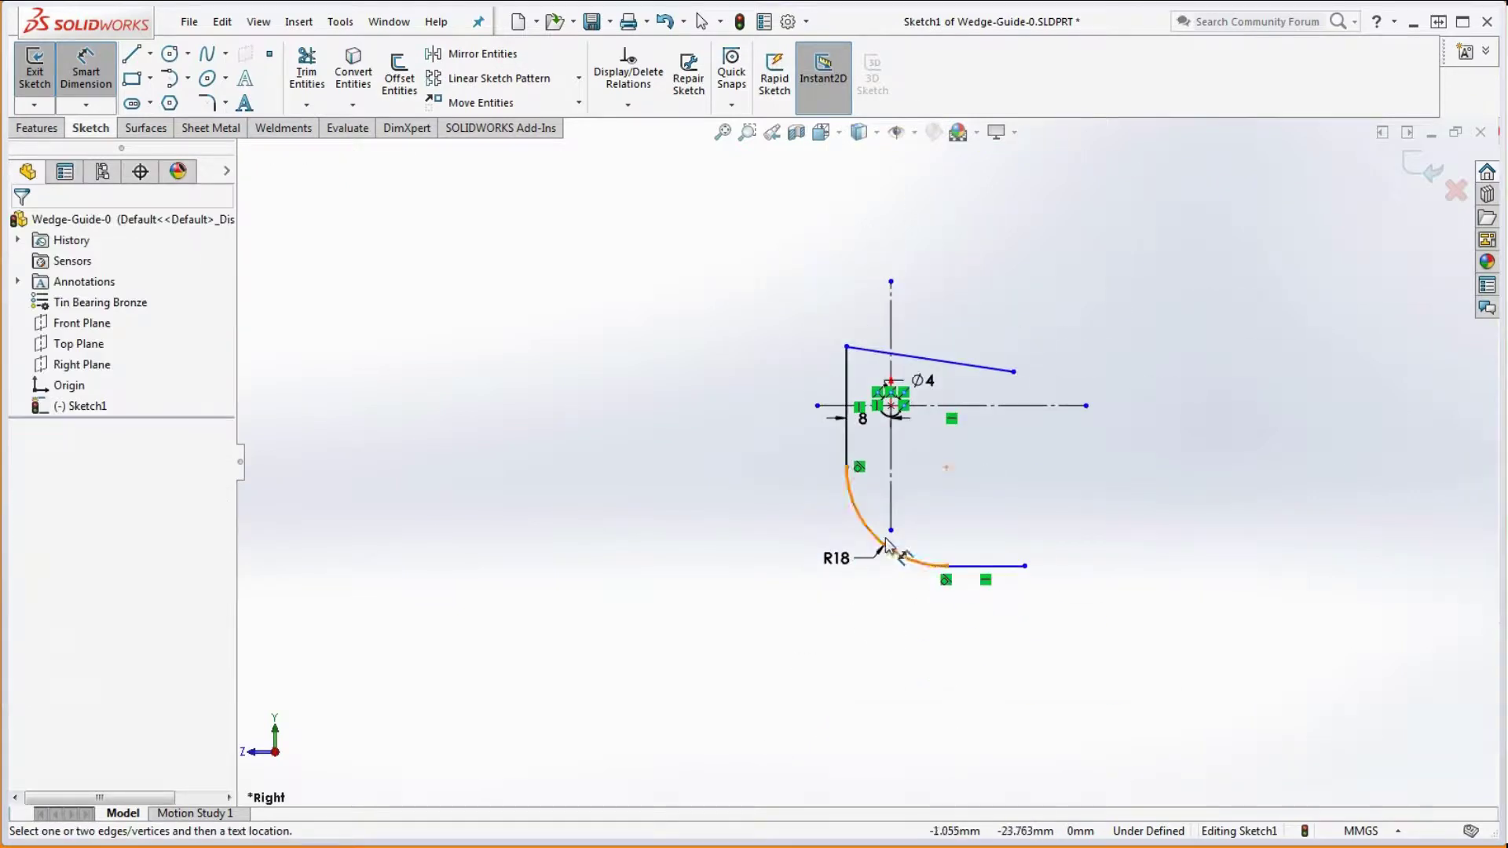
pyautogui.press('Escape')
# Extend the vertical centerline's lower end to about 35 mm below the origin and dimension the profile's bottom line at 17 mm
pyautogui.moveTo(892, 532); pyautogui.dragTo(890, 602)
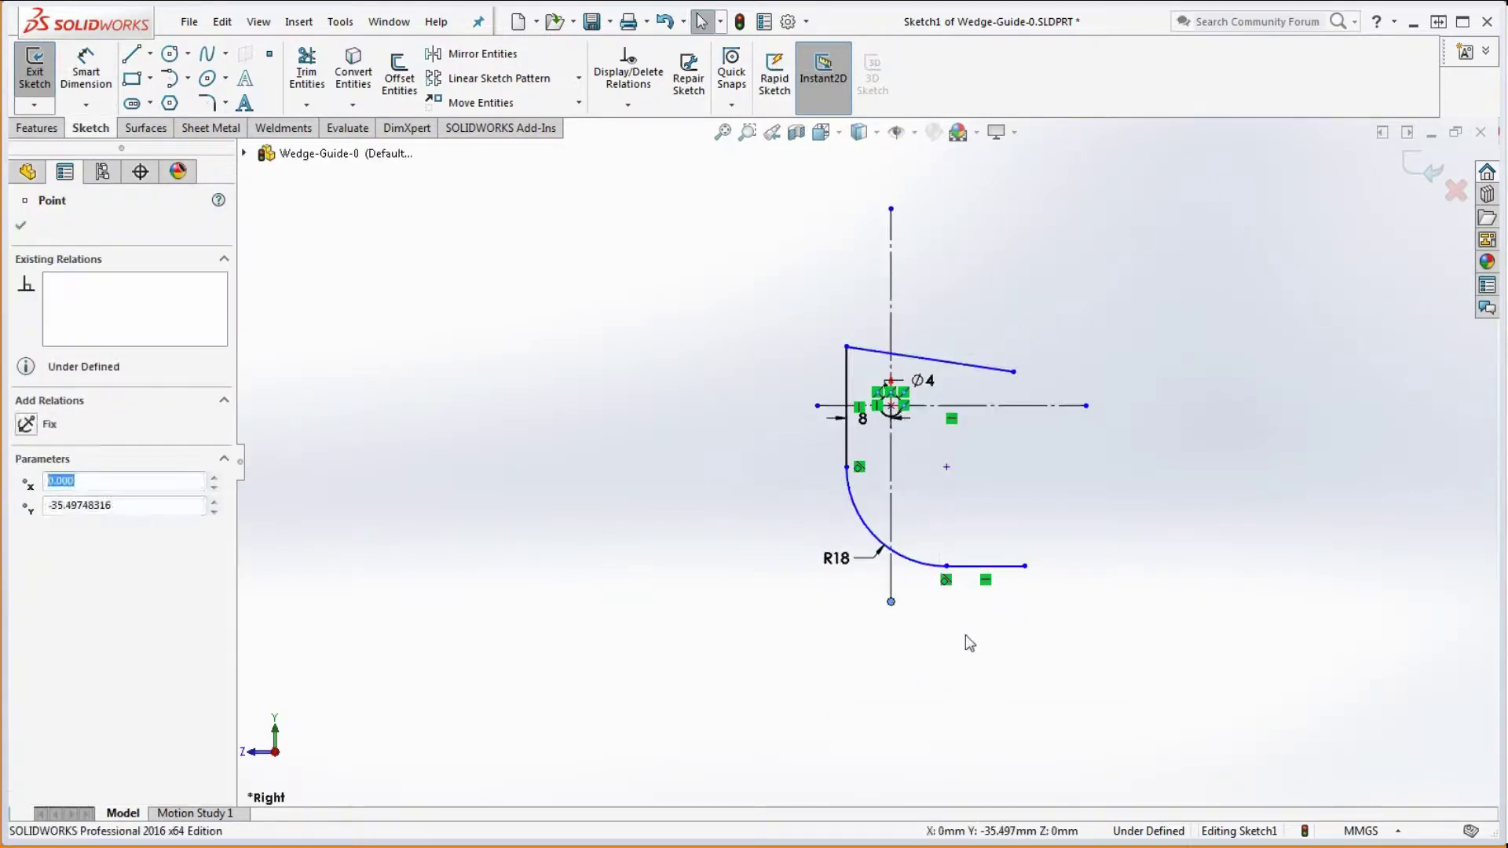
pyautogui.click(88, 68)
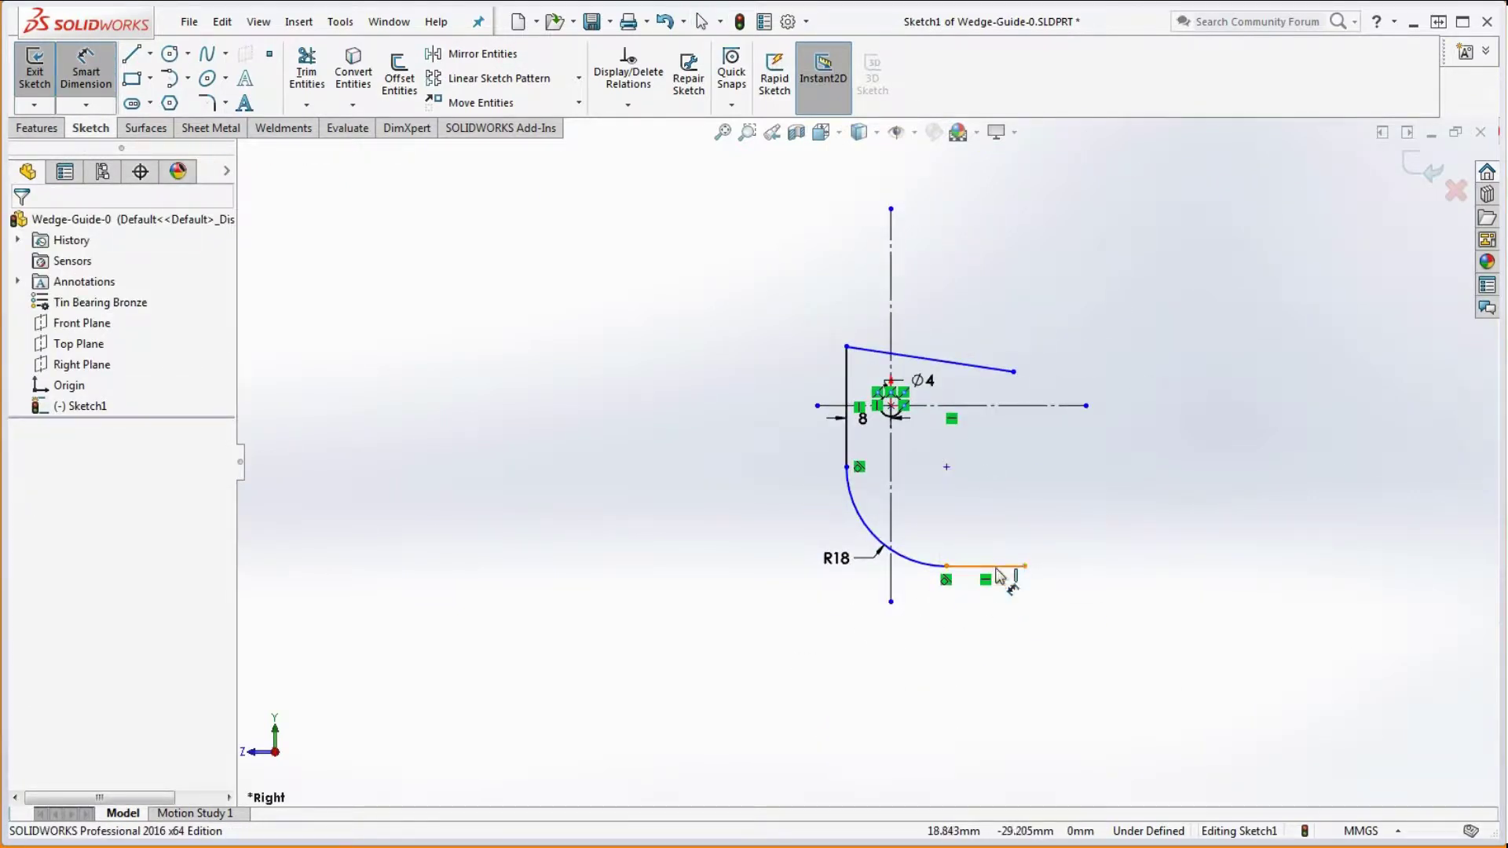
pyautogui.click(998, 577)
pyautogui.click(995, 618)
pyautogui.write('17')
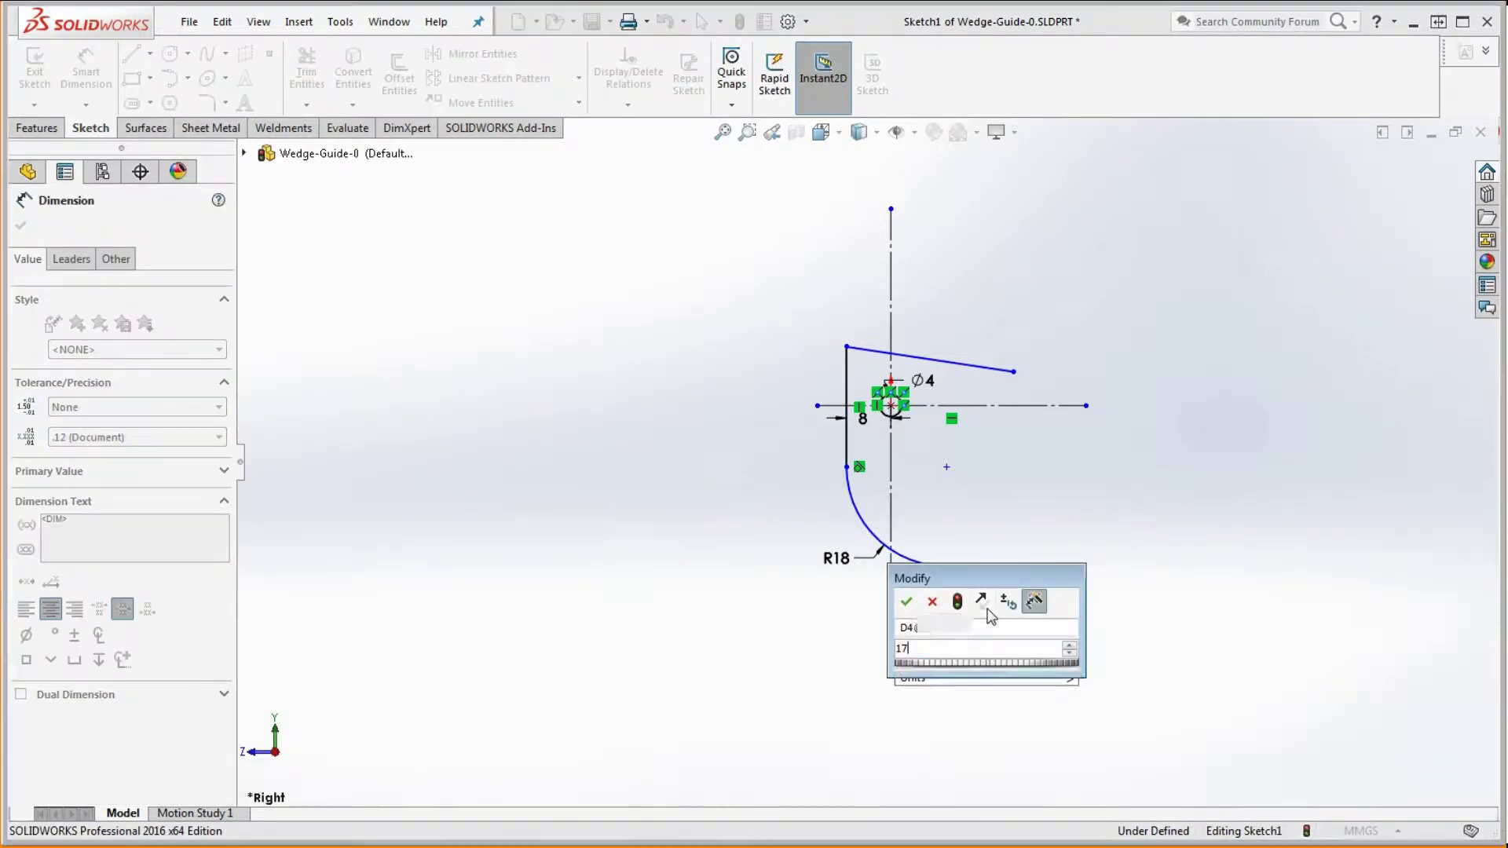
pyautogui.press('Return')
pyautogui.press('Escape')
# Move the corner arc's upper endpoint down so the bottom line sits about 33 mm below the horizontal centerline
pyautogui.scroll(-4, 856, 503)
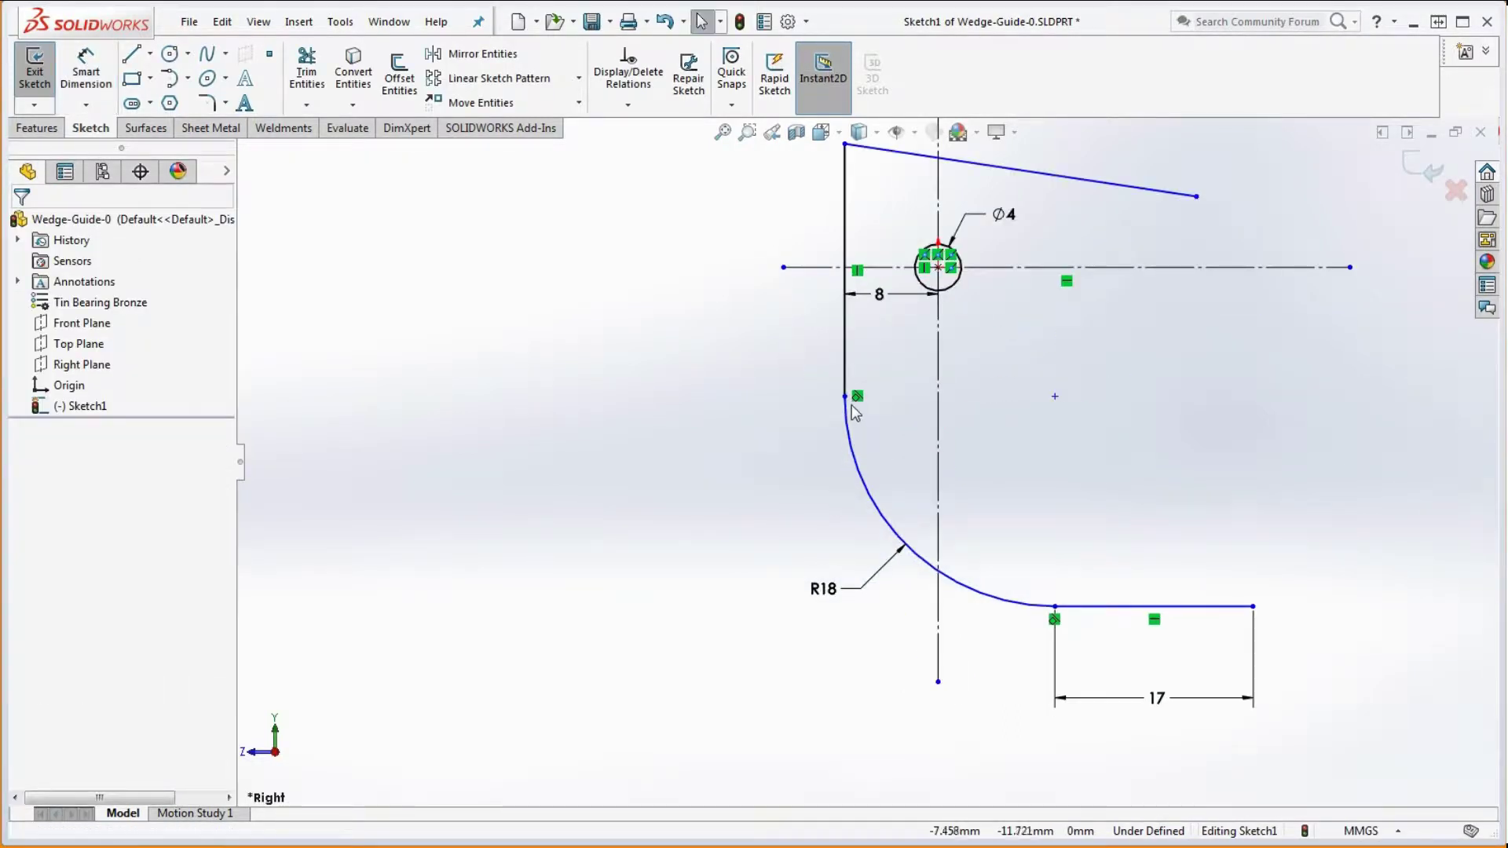
pyautogui.moveTo(853, 405); pyautogui.dragTo(853, 440)
pyautogui.click(1085, 509)
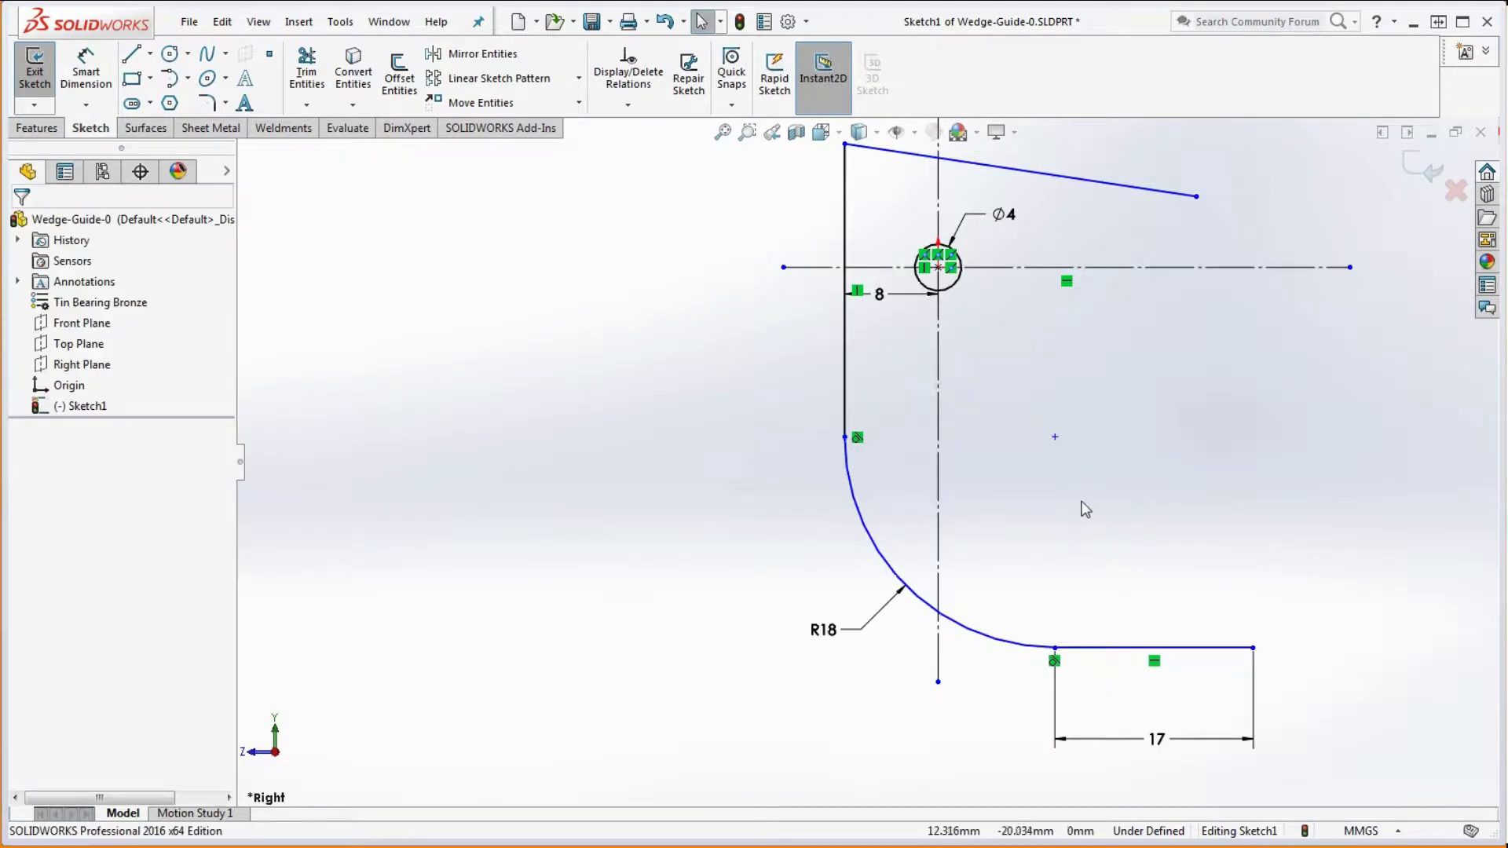
pyautogui.moveTo(855, 436)
pyautogui.mouseDown()
pyautogui.moveTo(855, 529)
pyautogui.moveTo(869, 422)
pyautogui.moveTo(870, 462)
pyautogui.mouseUp()
pyautogui.click(1210, 574)
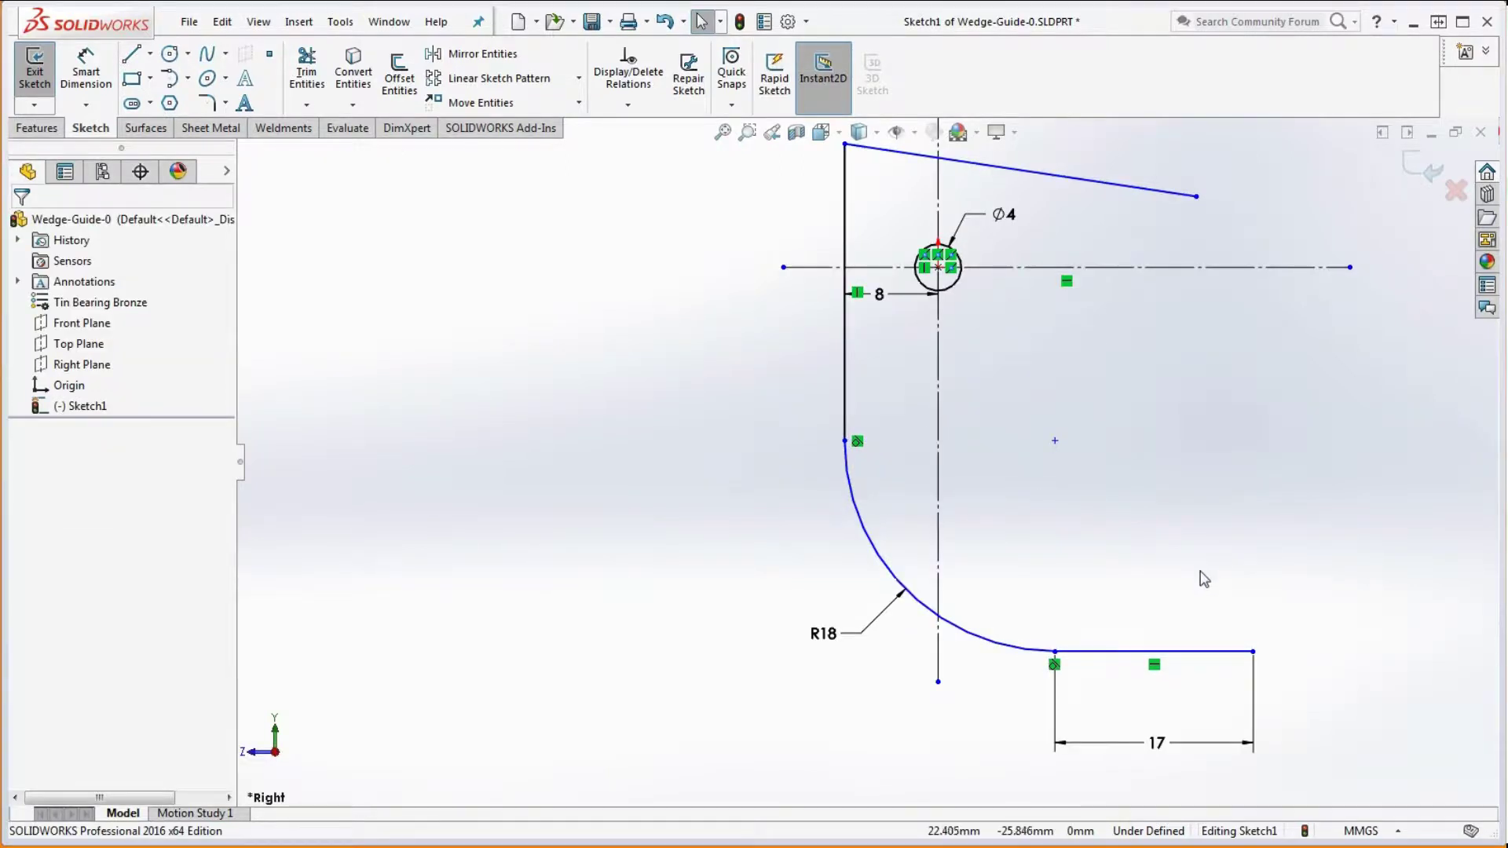
pyautogui.scroll(2, 989, 493)
pyautogui.scroll(-2, 1013, 491)
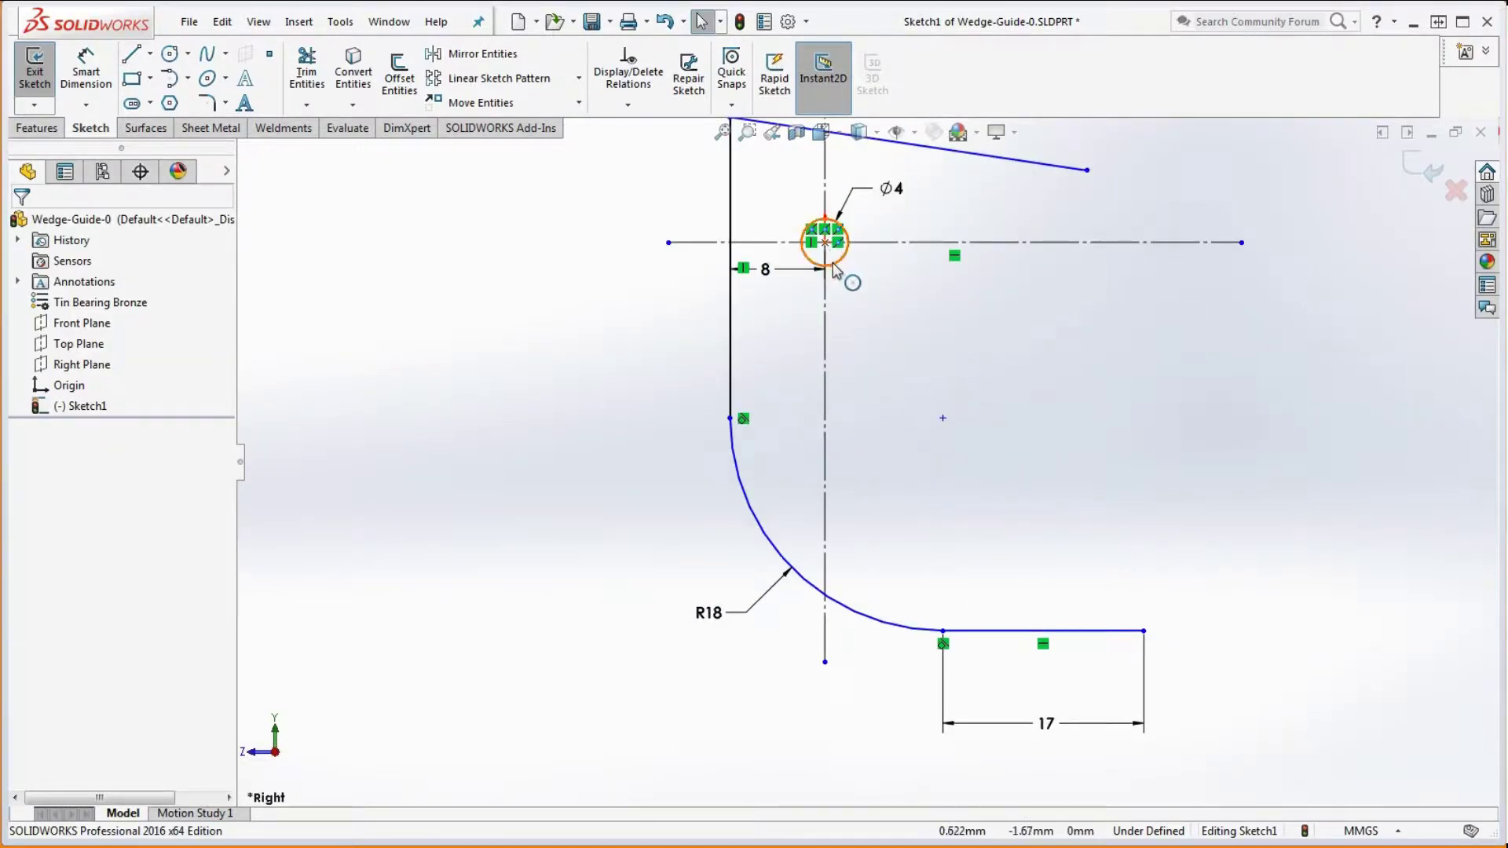
pyautogui.click(87, 71)
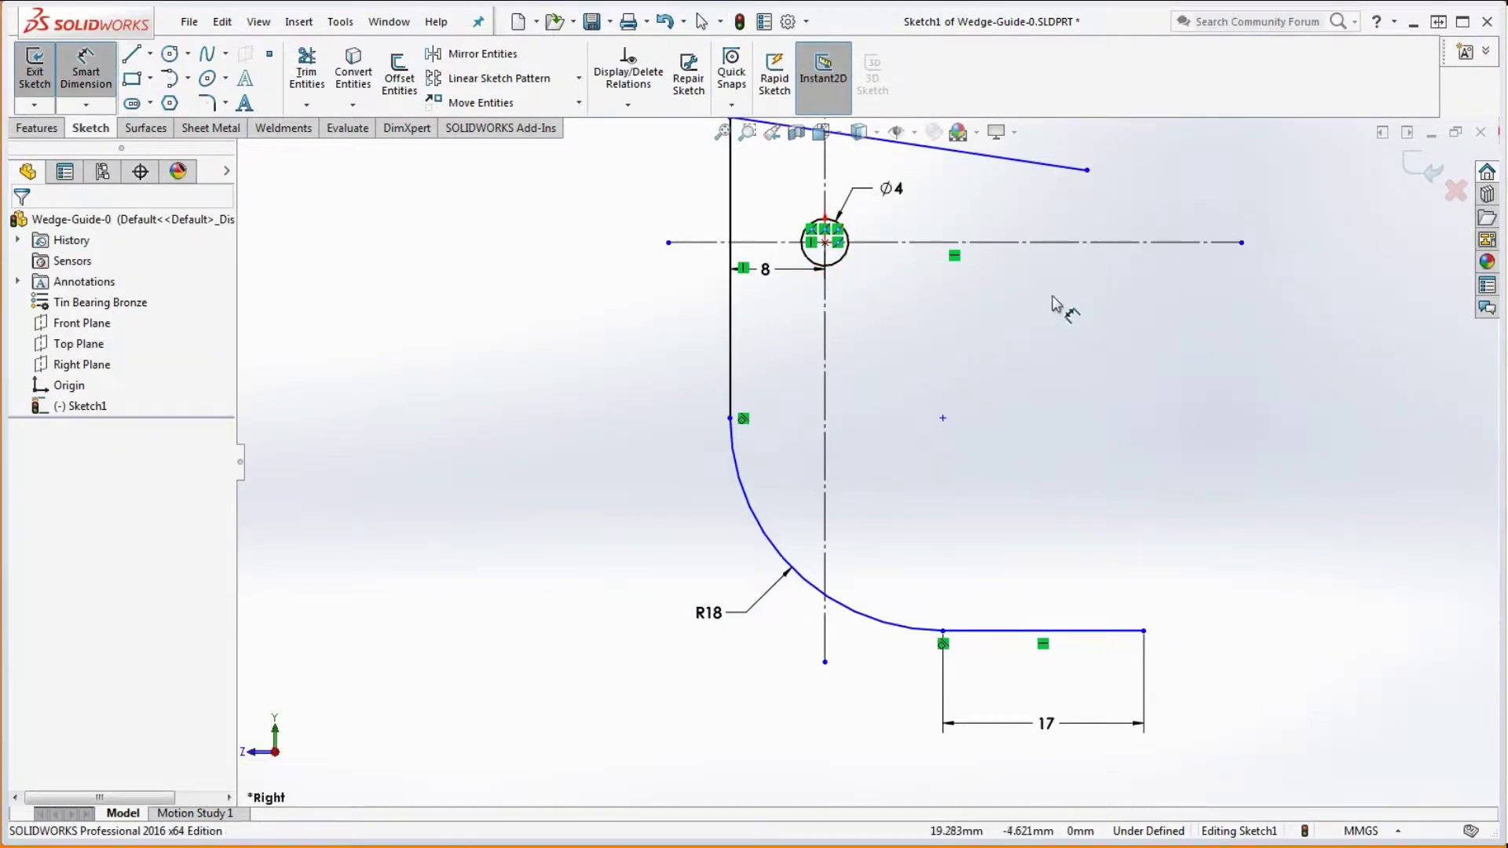
pyautogui.click(1025, 244)
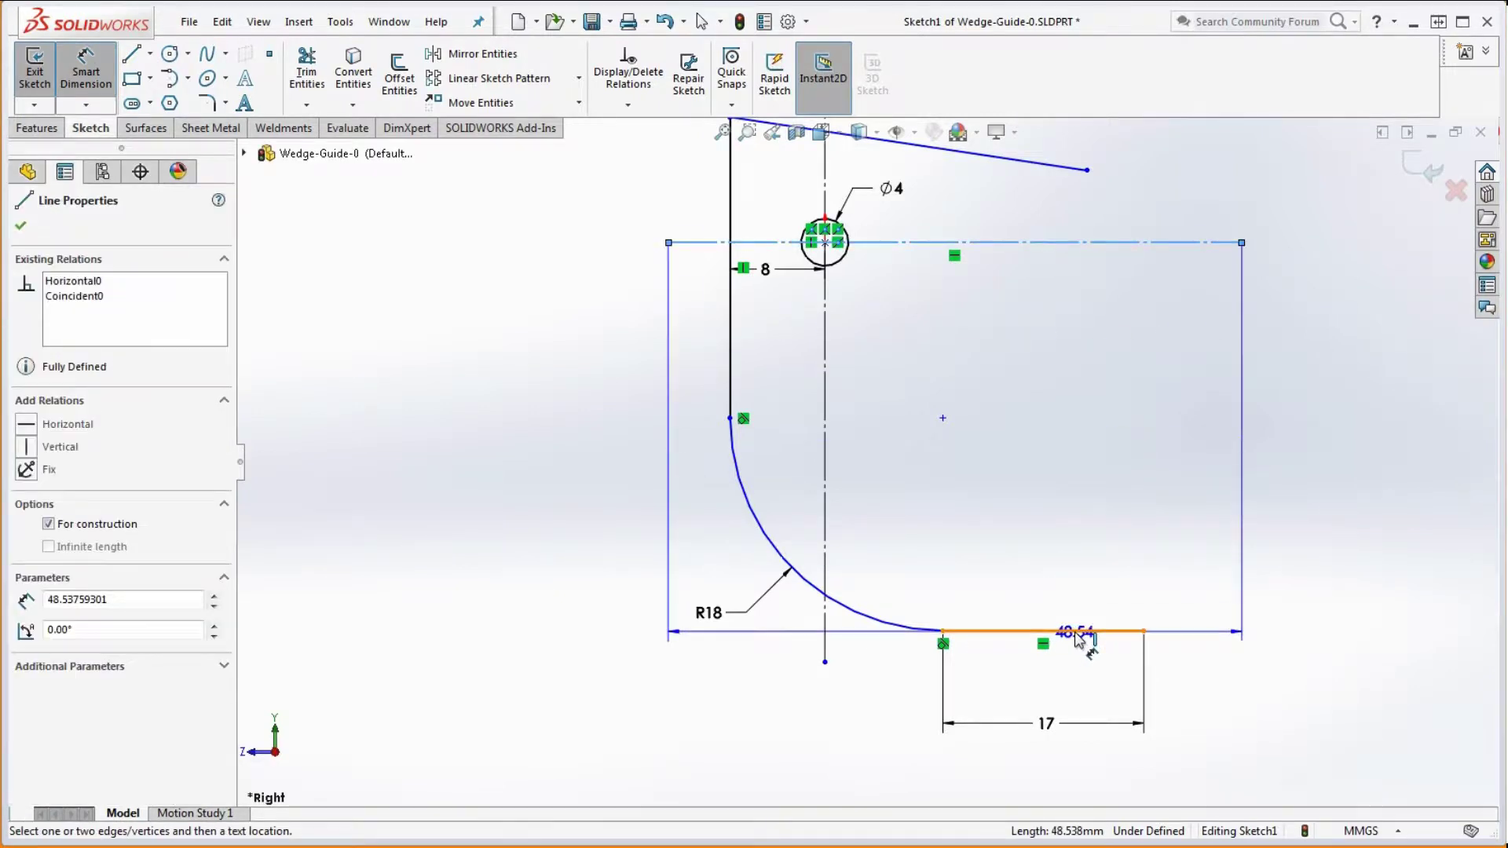
pyautogui.click(983, 631)
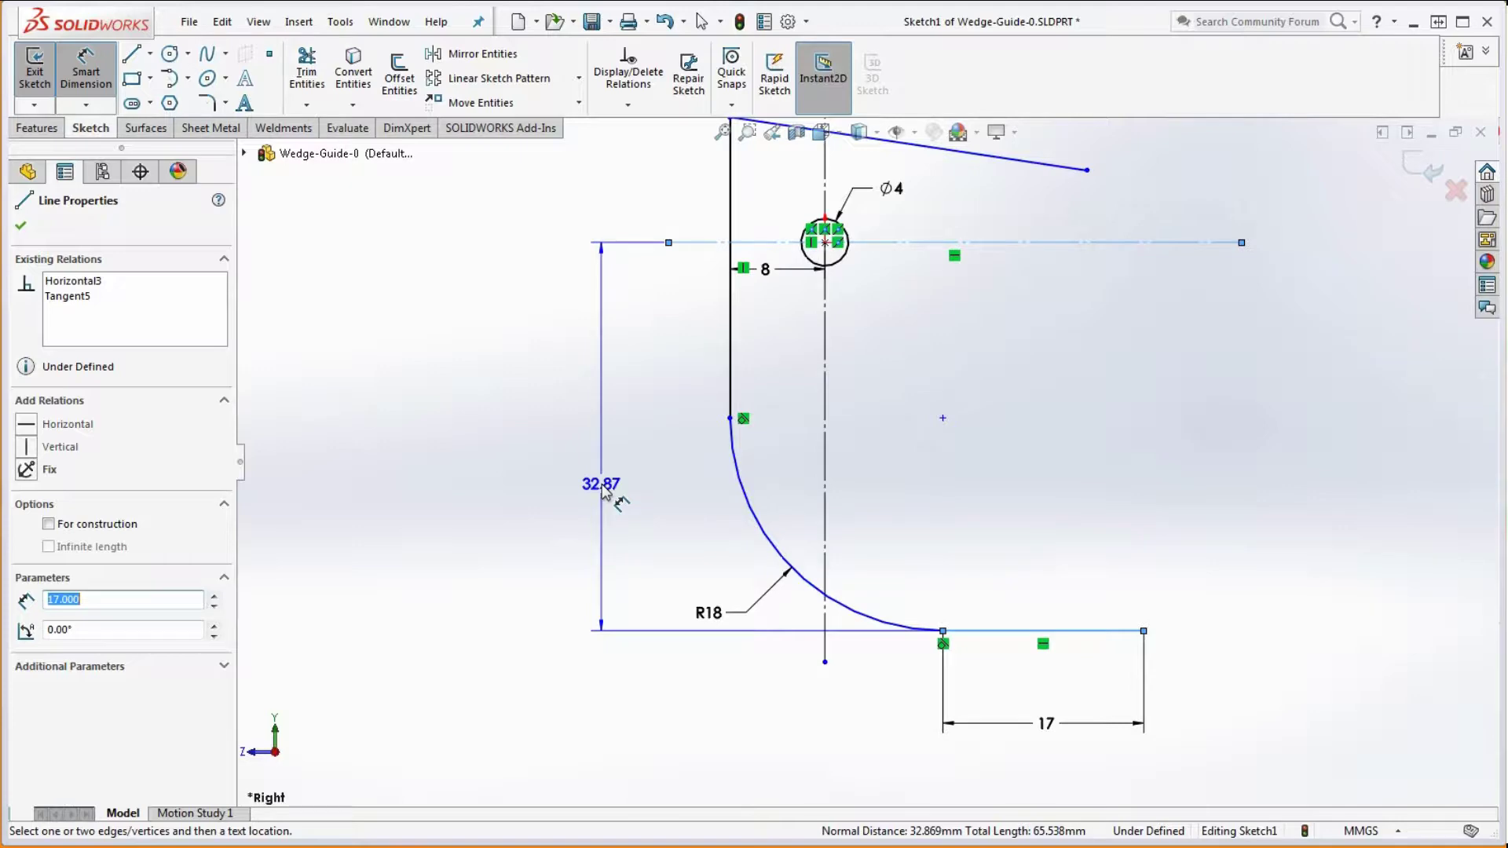
pyautogui.press('Escape')
pyautogui.press('Escape')
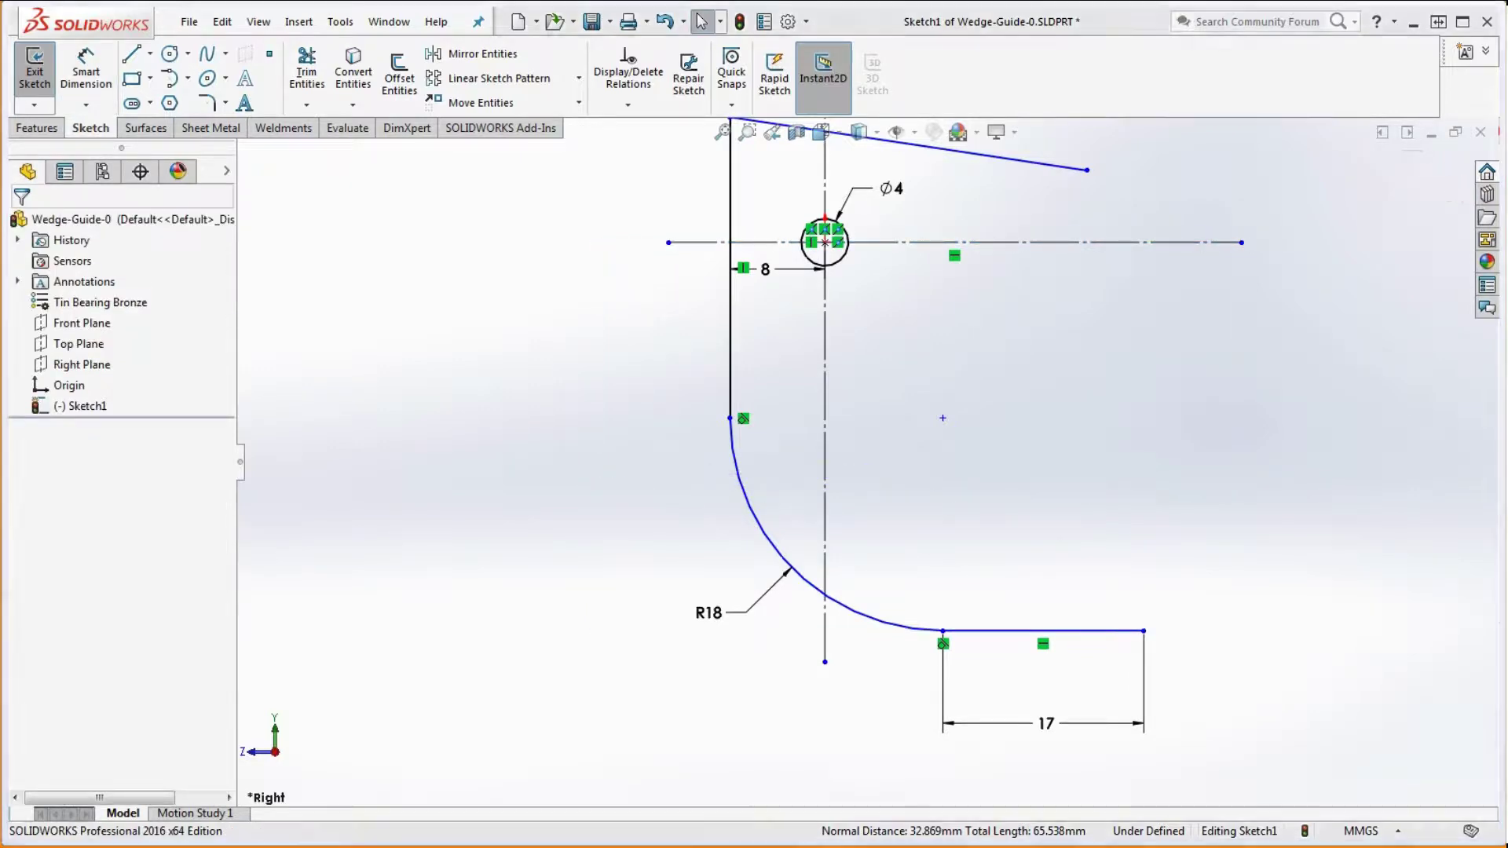
# Consult the wedge guide drawing in the browser, return to SOLIDWORKS, and dimension the profile's height from bottom line to upper corner at 45 mm
pyautogui.hotkey('alt', 'Tab')
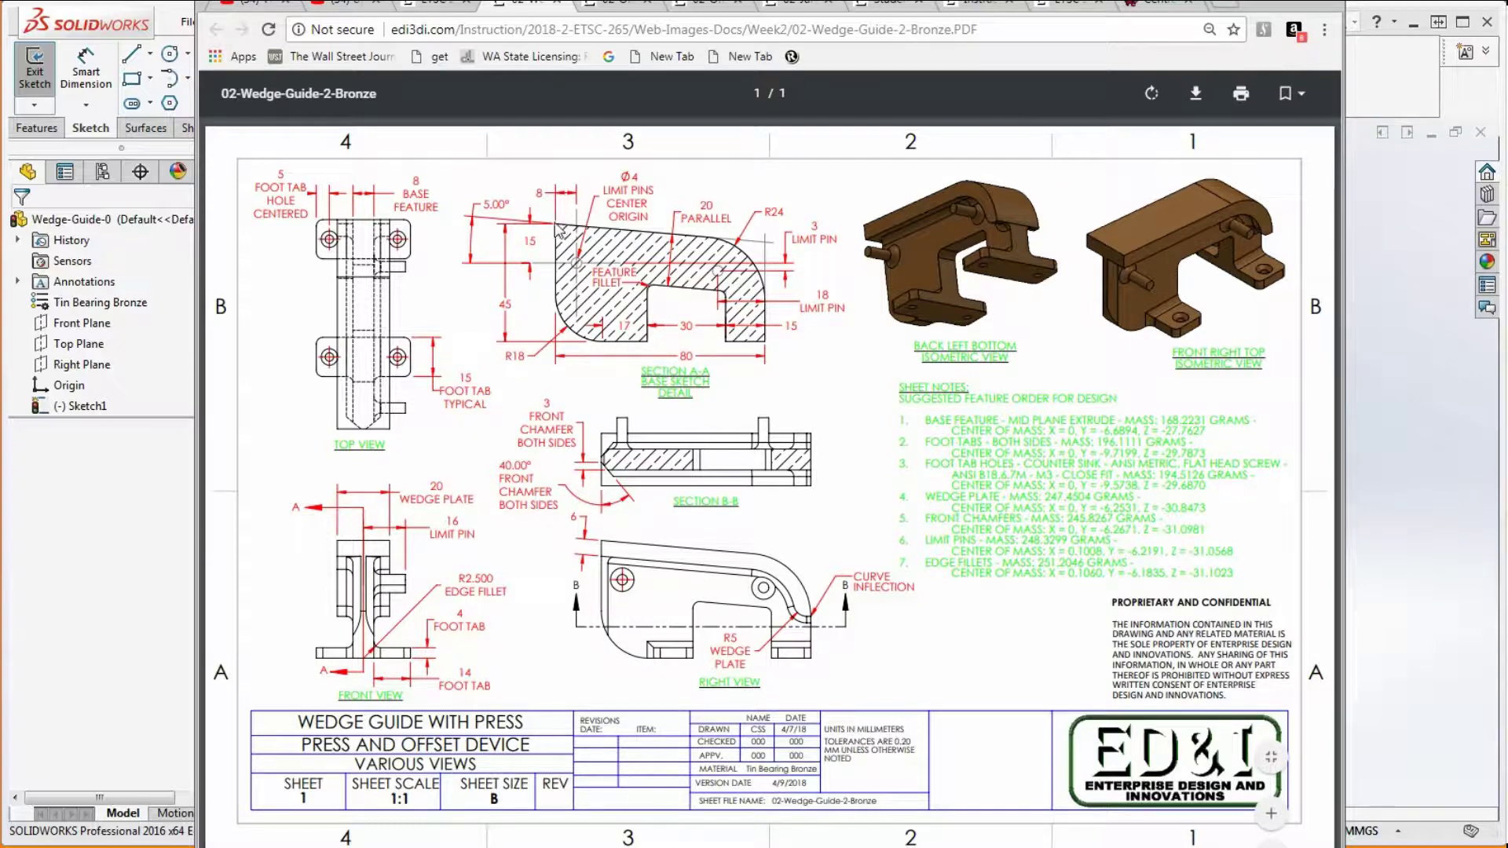
pyautogui.click(1289, 6)
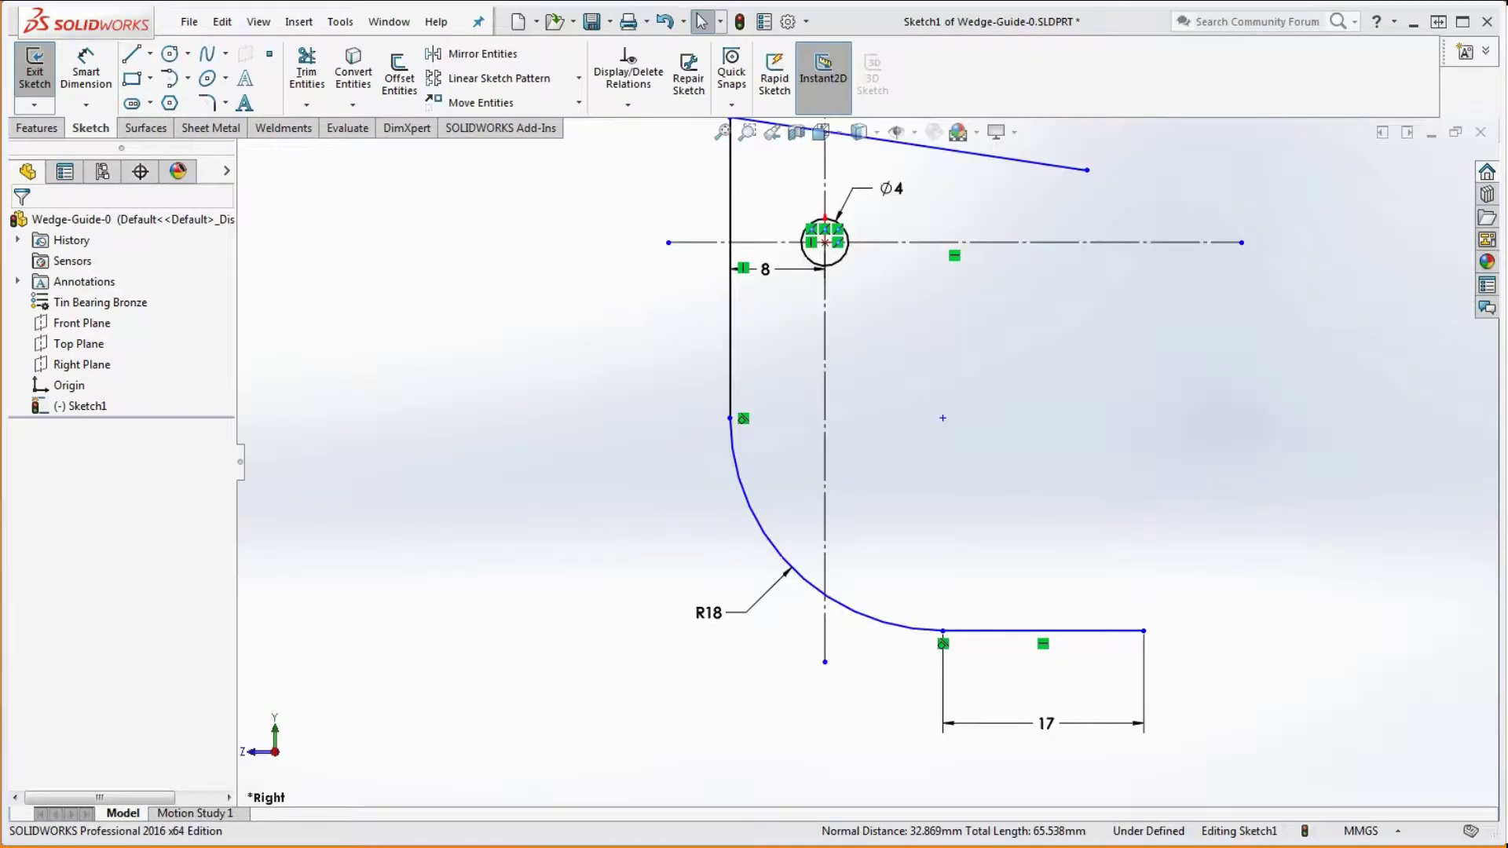
pyautogui.click(113, 73)
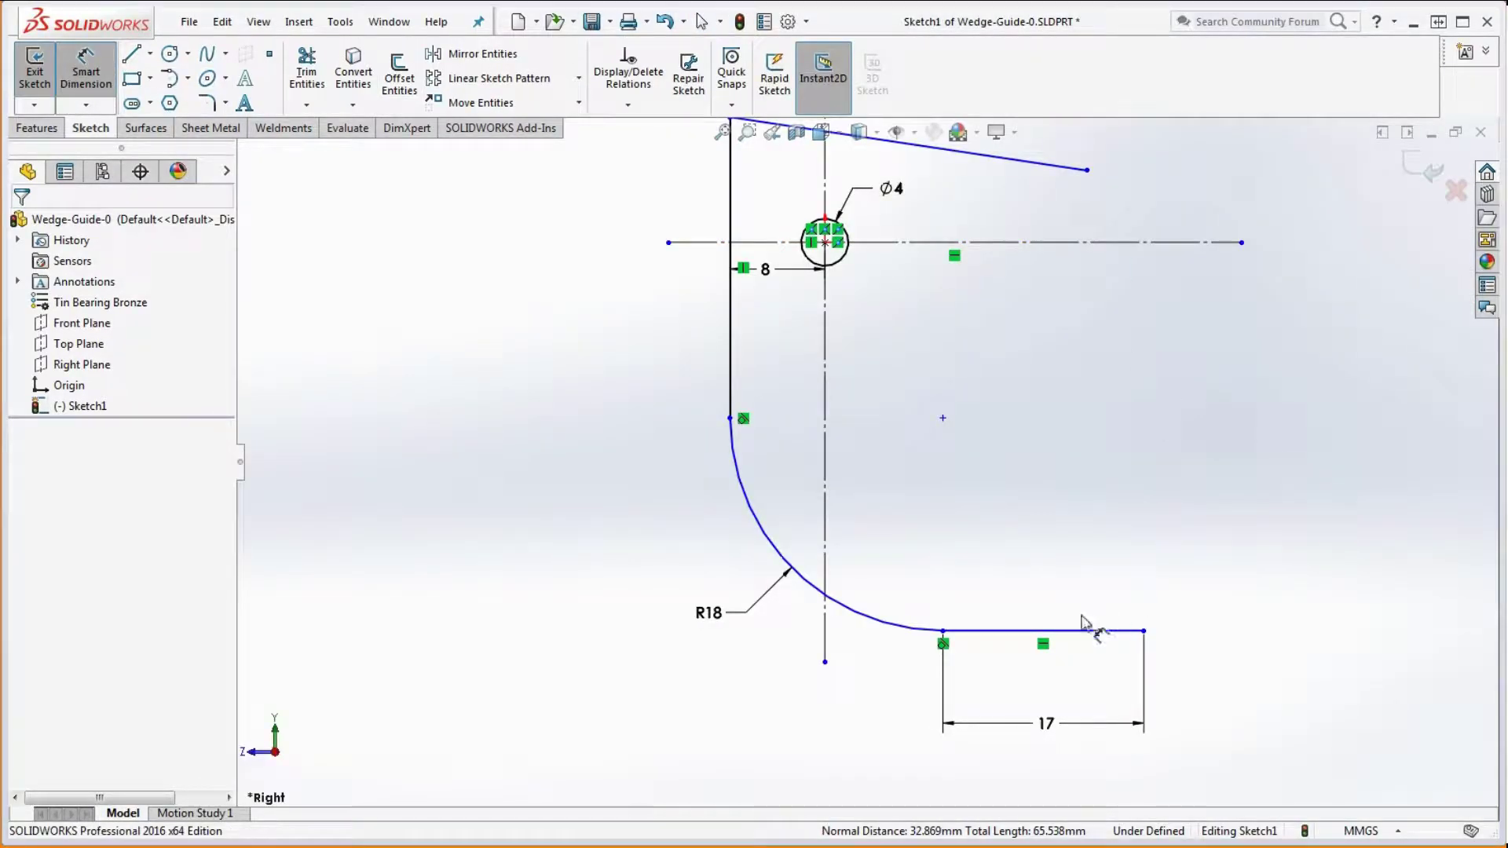
pyautogui.click(1029, 631)
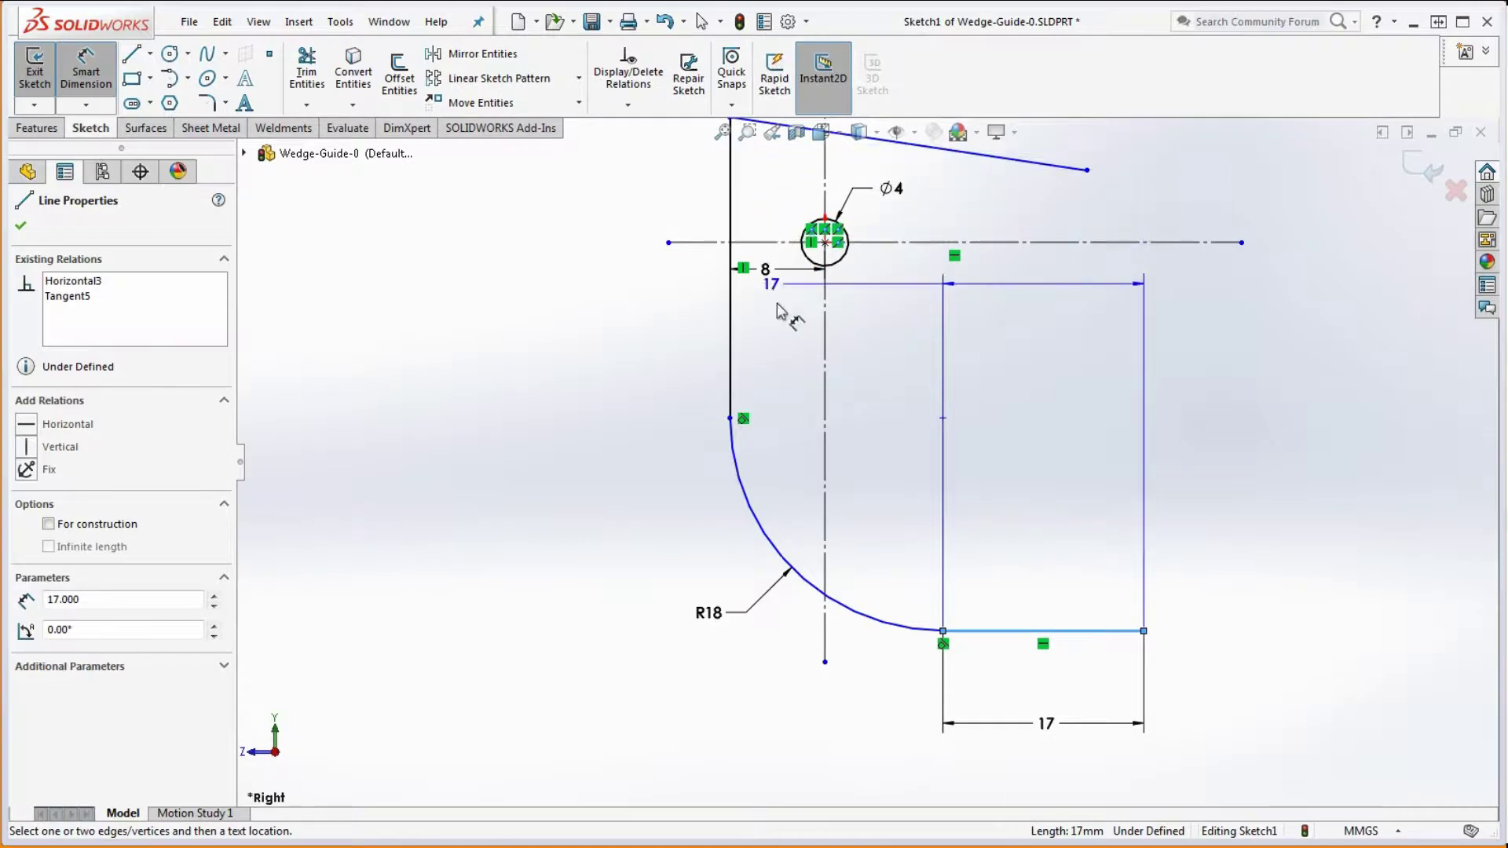
pyautogui.scroll(2, 793, 259)
pyautogui.click(754, 175)
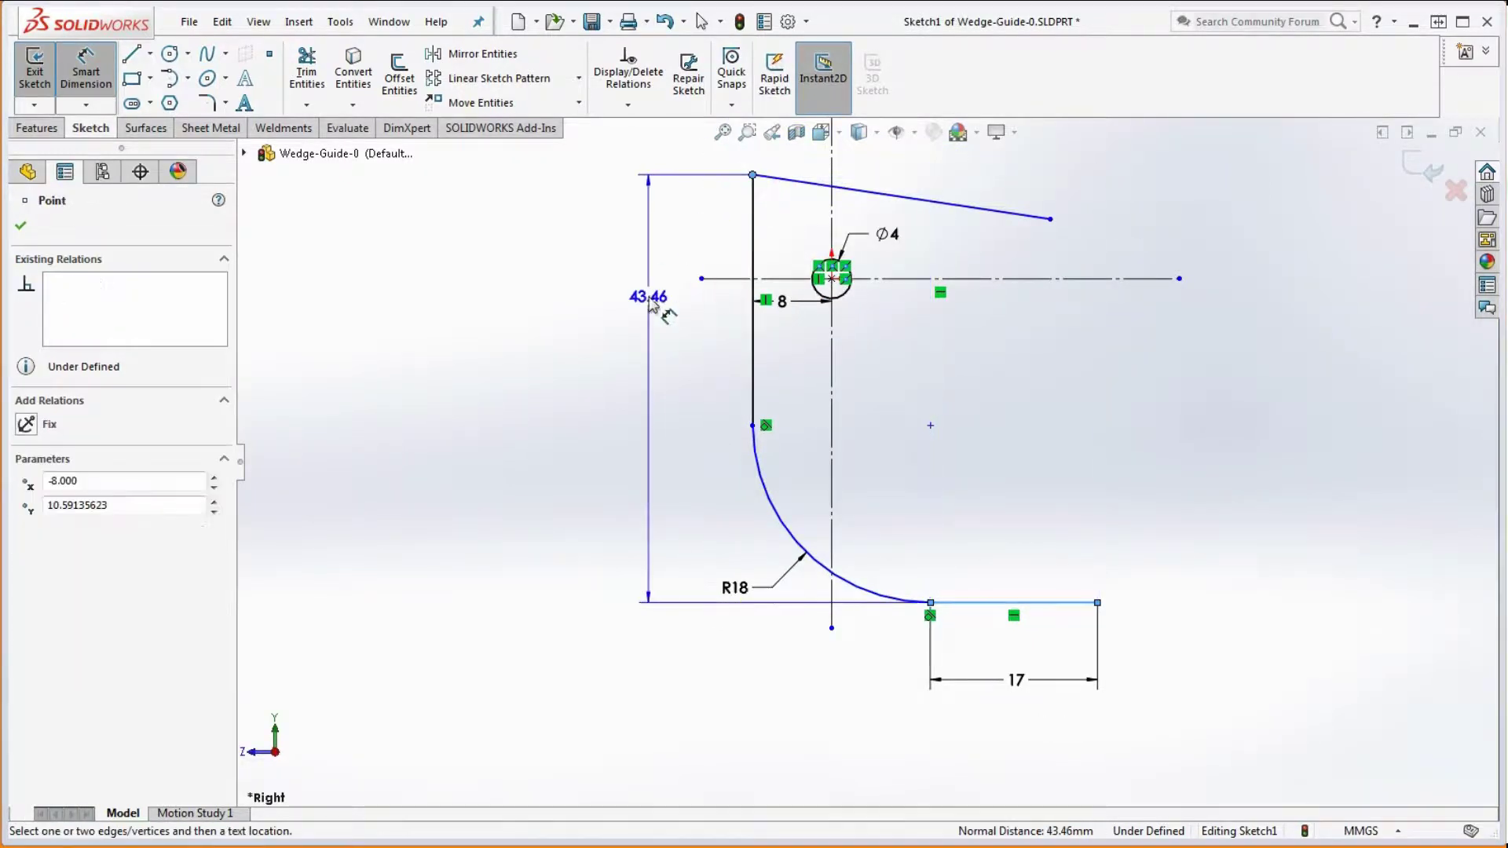
pyautogui.click(622, 338)
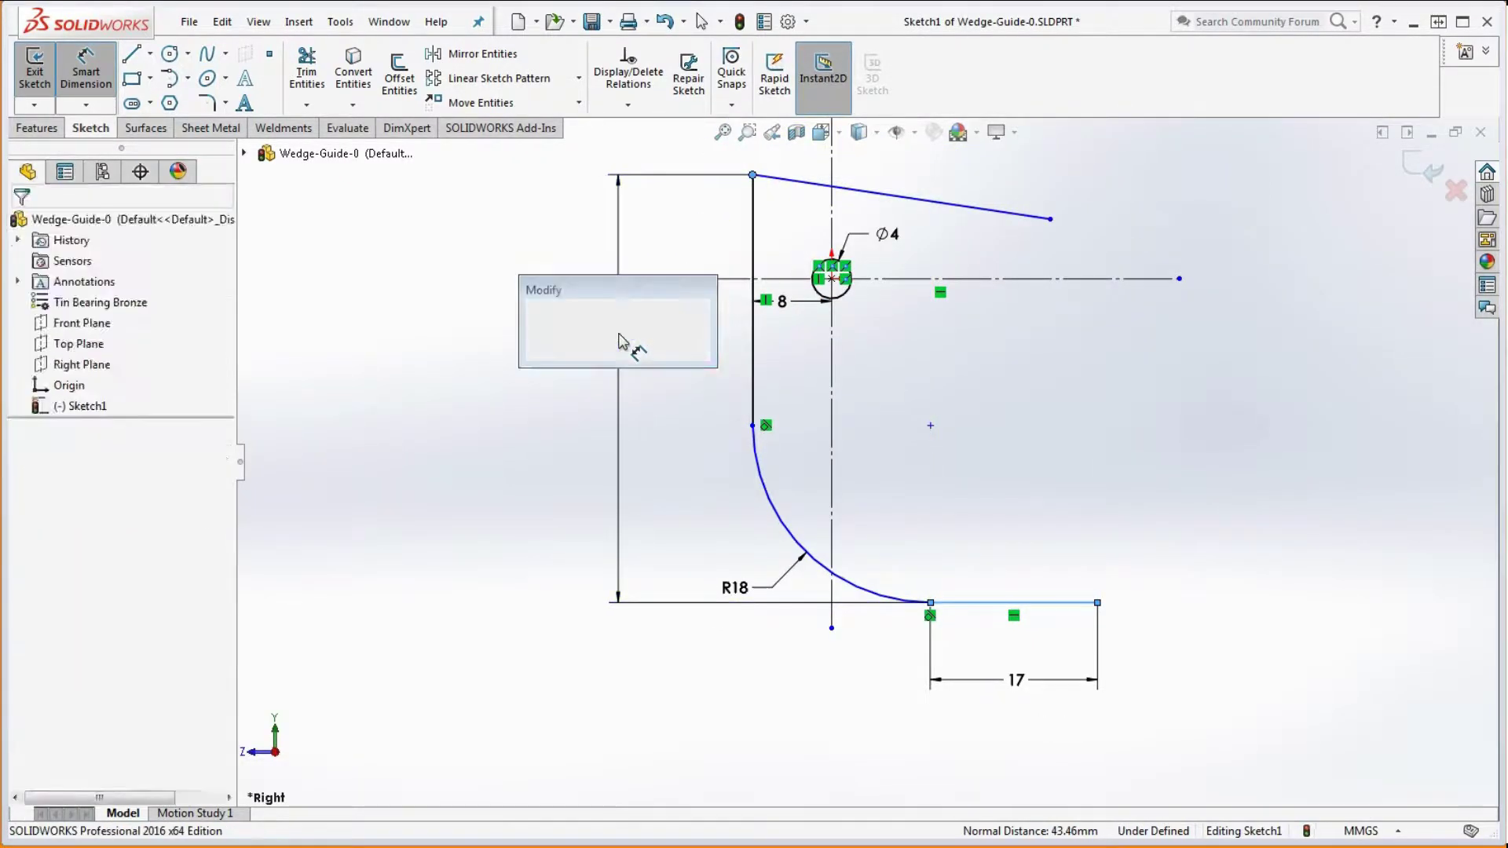
pyautogui.write('45')
pyautogui.press('Return')
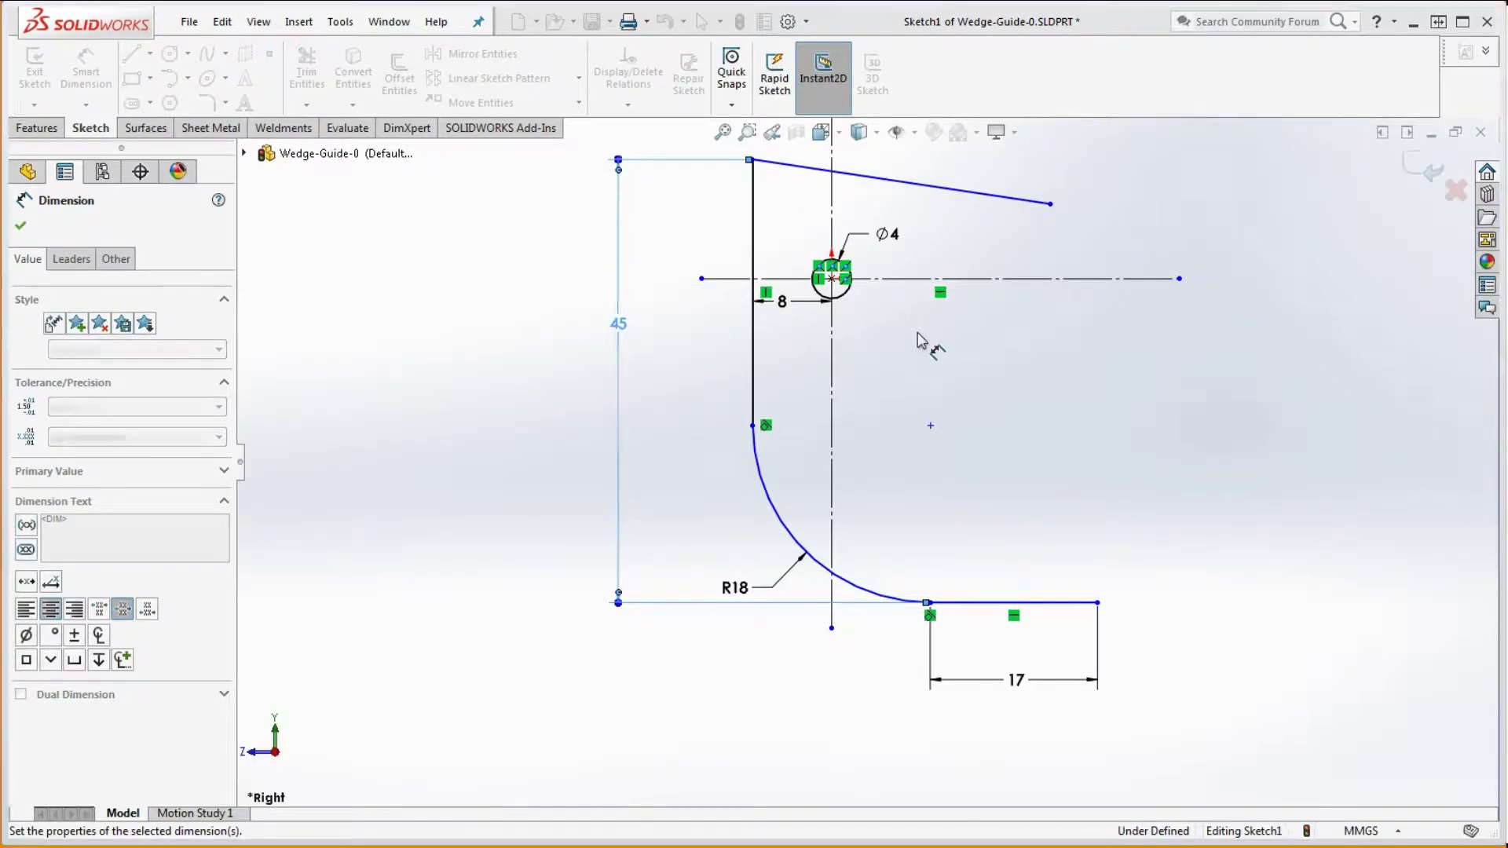
pyautogui.click(1025, 368)
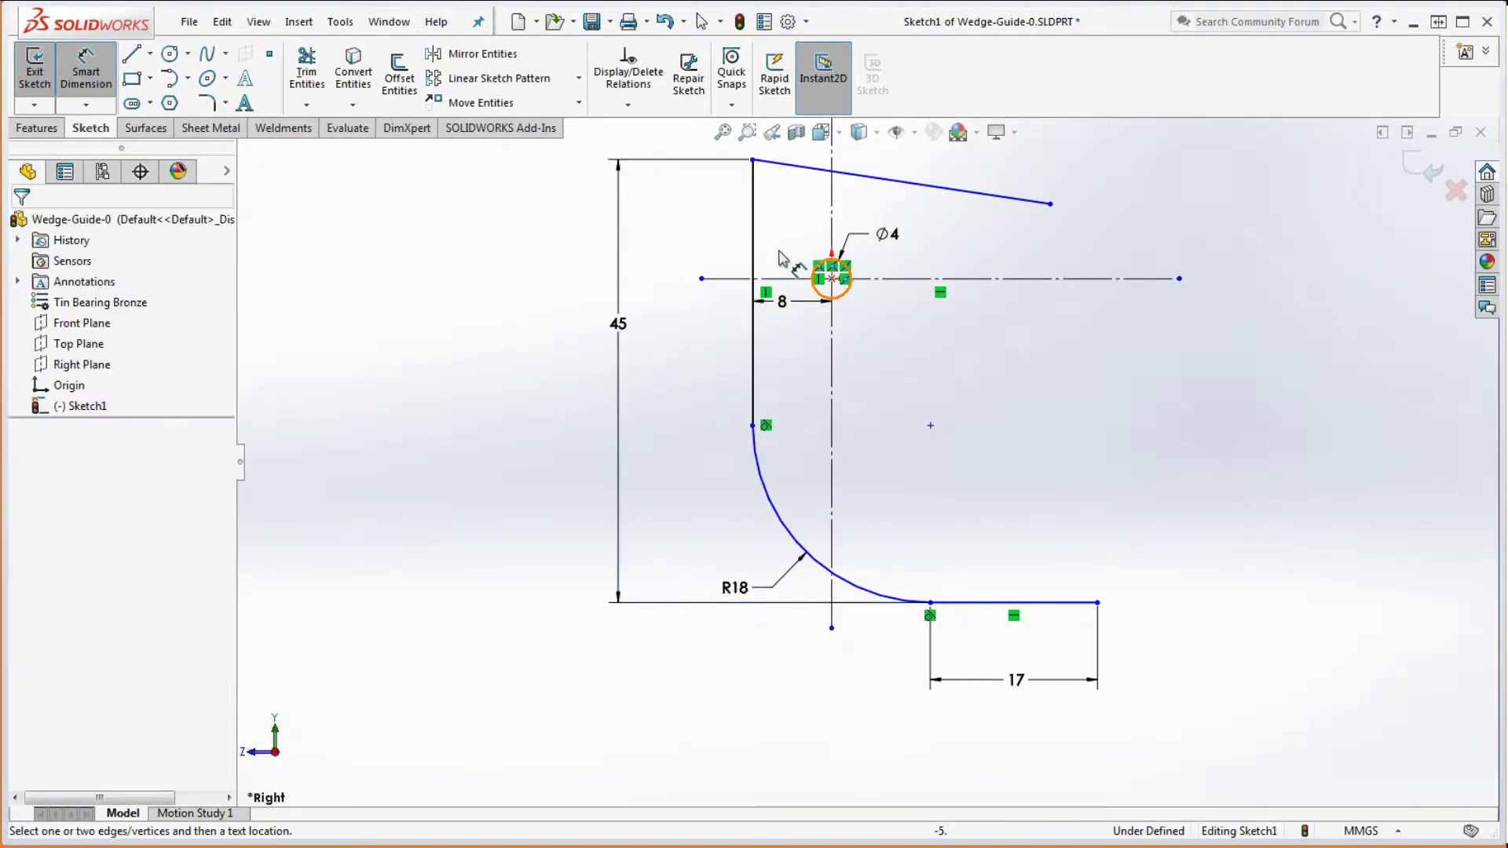
# Dimension the vertical distance from the horizontal centerline to the profile's upper corner at 15 mm
pyautogui.click(727, 279)
pyautogui.click(753, 159)
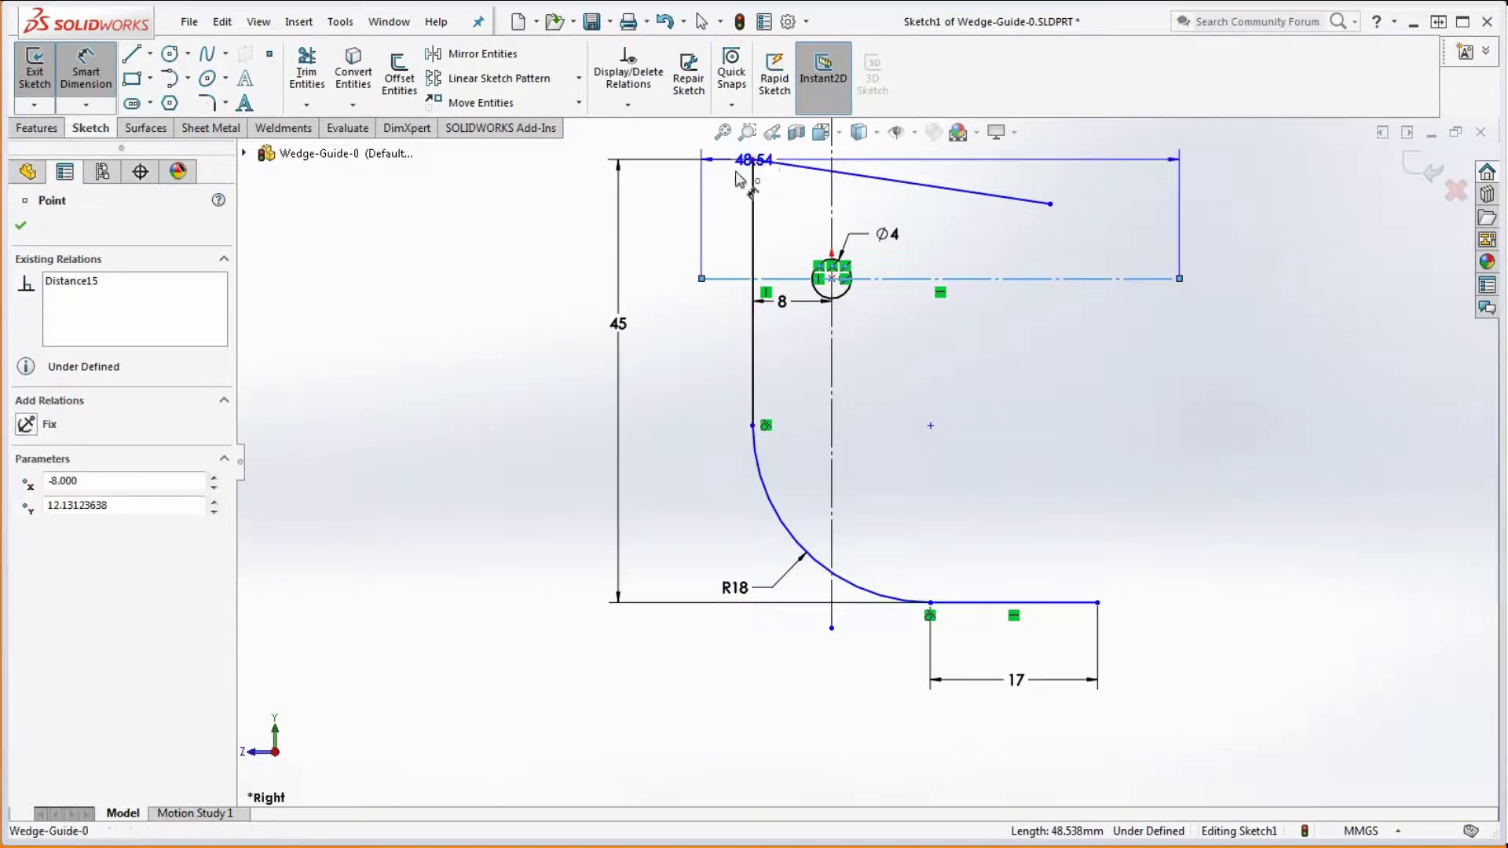
pyautogui.click(680, 224)
pyautogui.write('15')
pyautogui.press('Return')
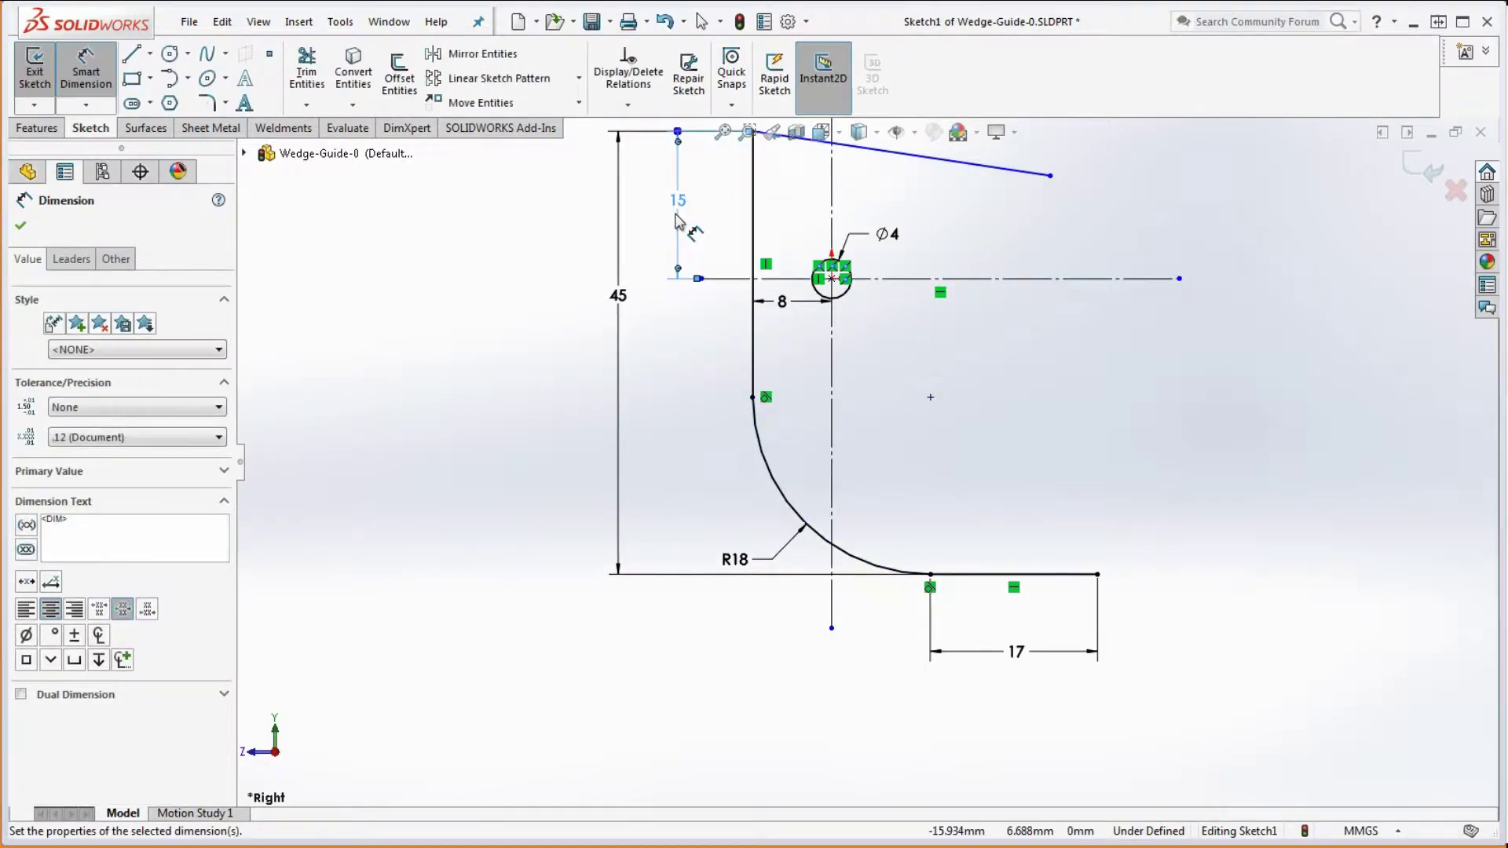
pyautogui.press('Escape')
# Dimension the angle between the sloped top line and the horizontal centerline at 5°
pyautogui.scroll(3, 801, 300)
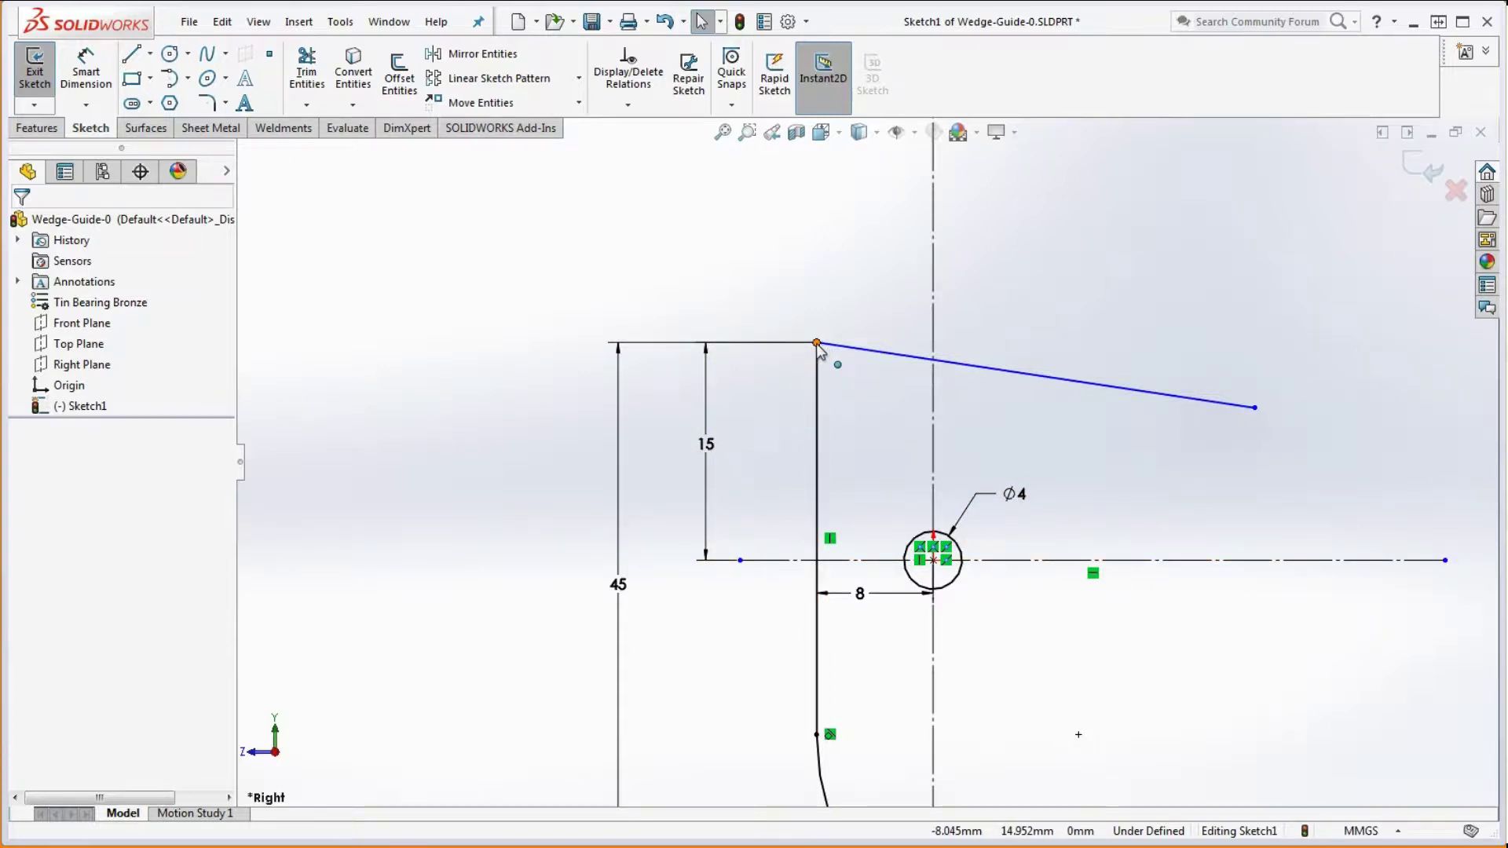
pyautogui.scroll(-5, 819, 349)
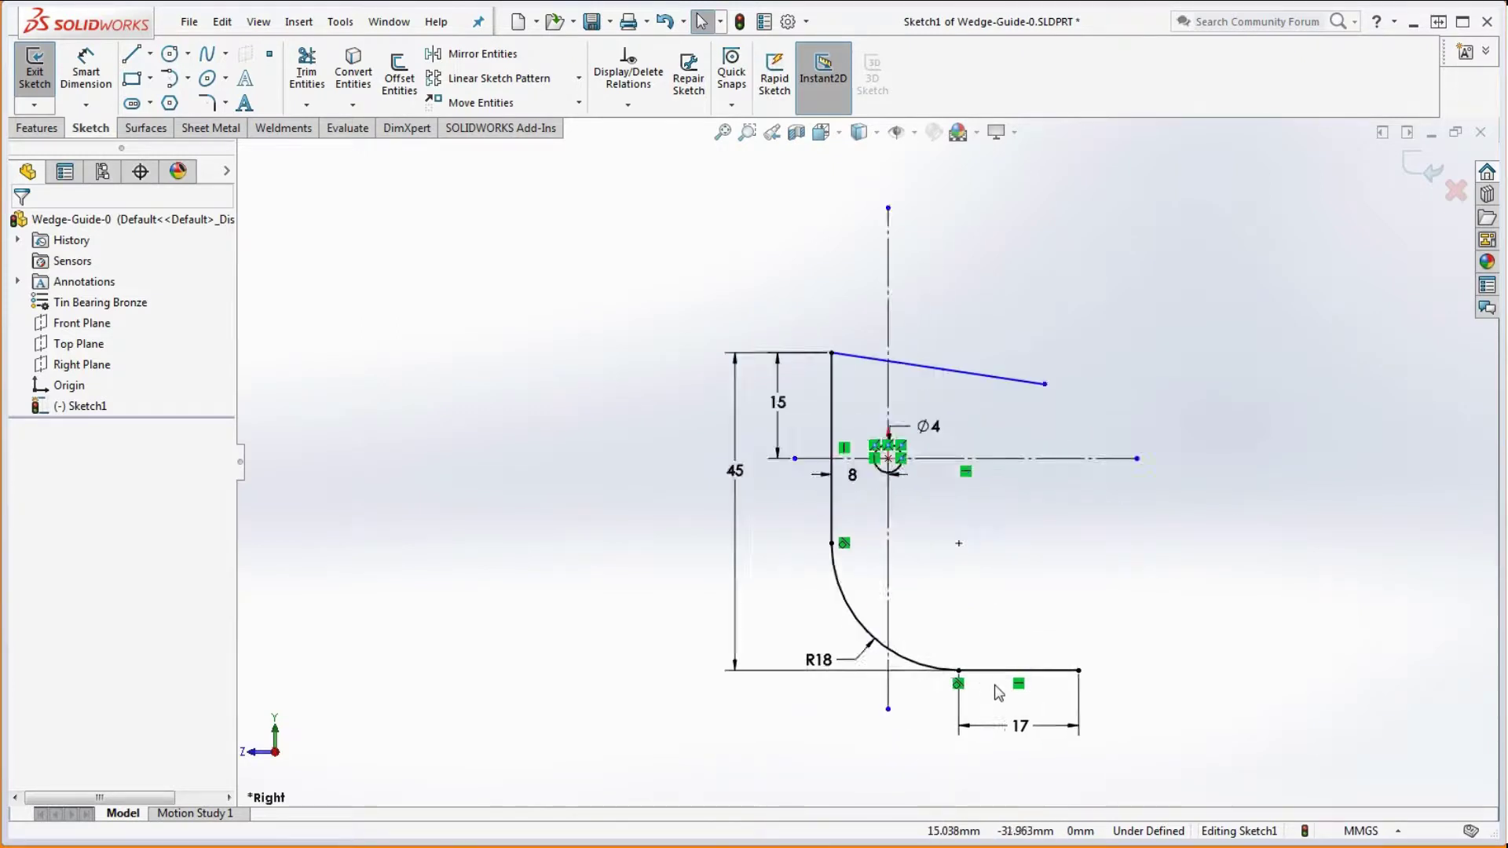
pyautogui.scroll(2, 997, 691)
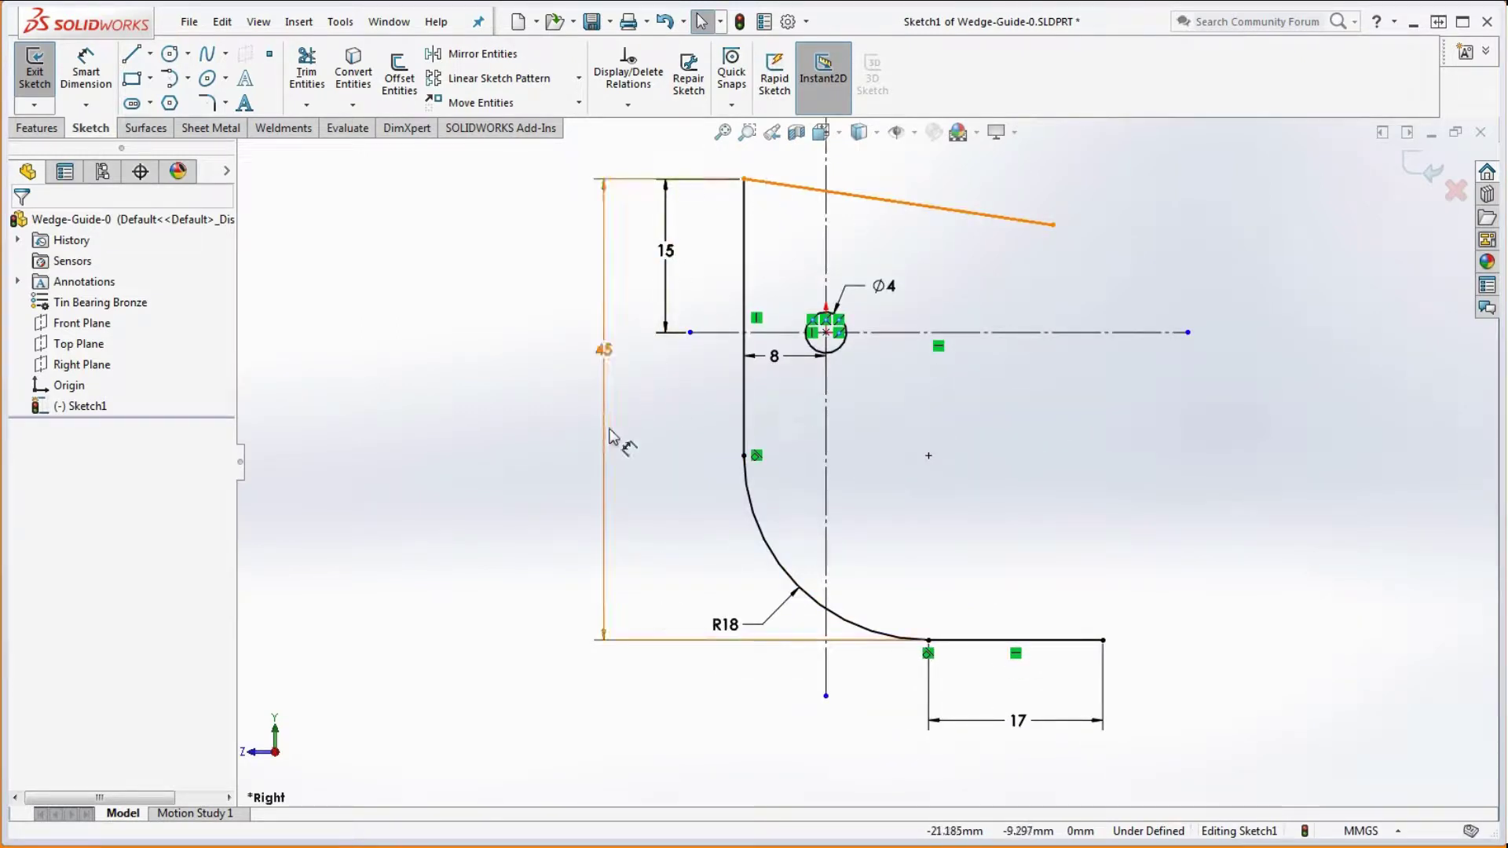
pyautogui.scroll(-1, 864, 458)
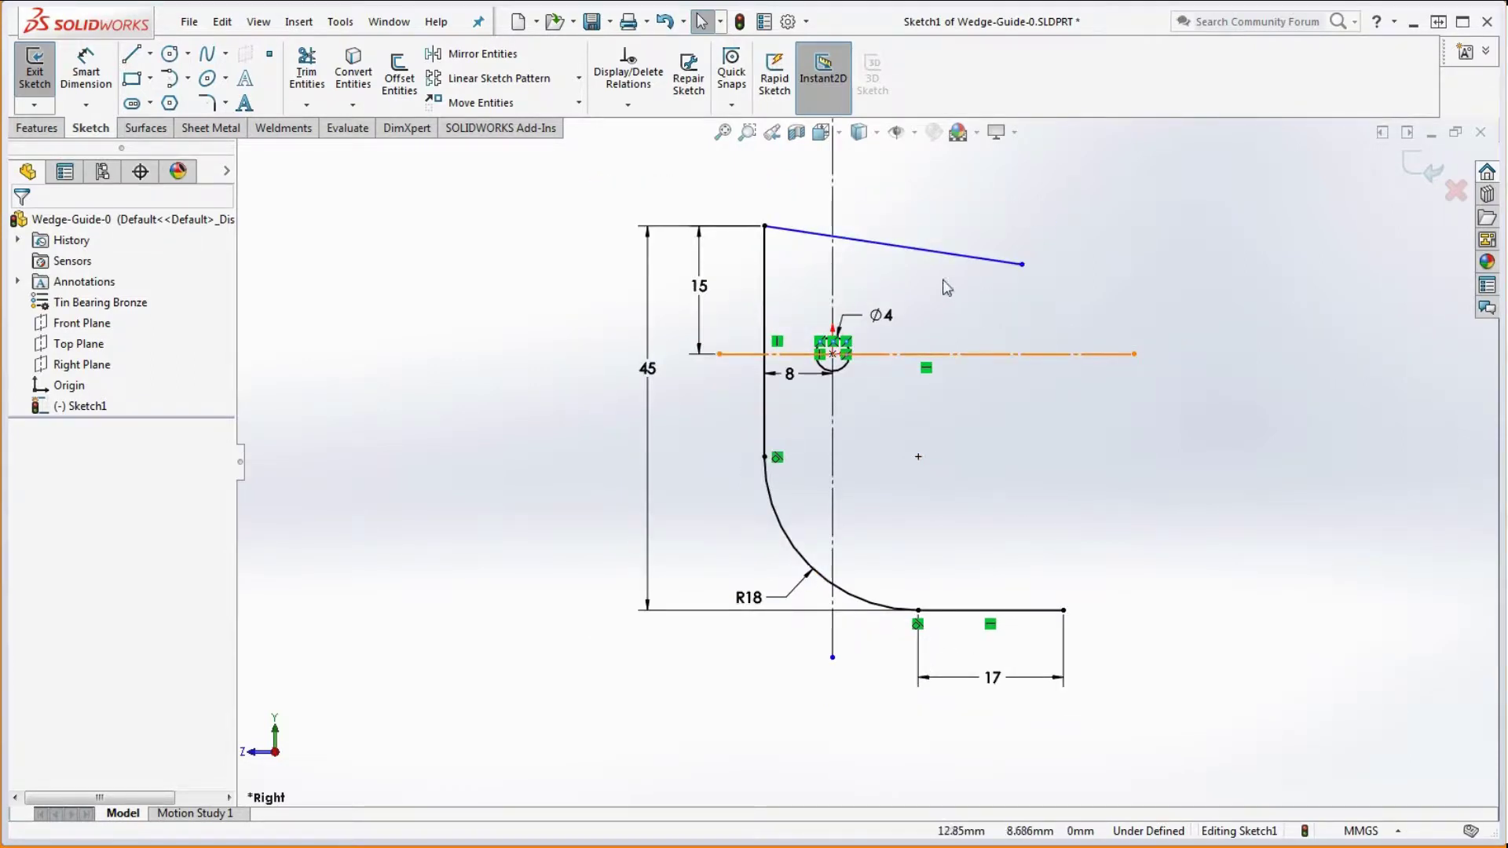
pyautogui.scroll(3, 923, 275)
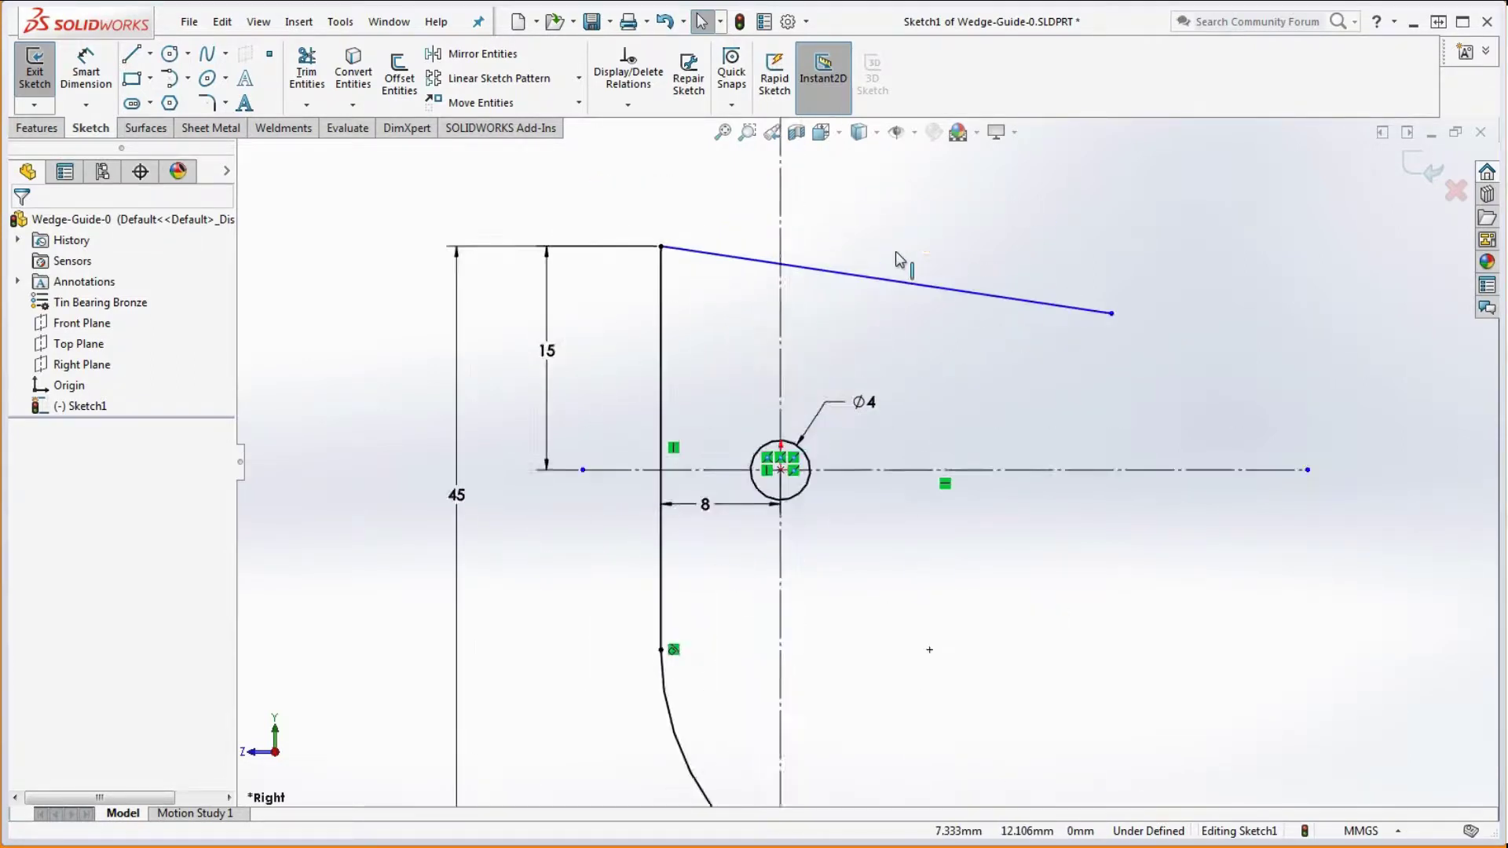
pyautogui.click(88, 66)
pyautogui.click(933, 316)
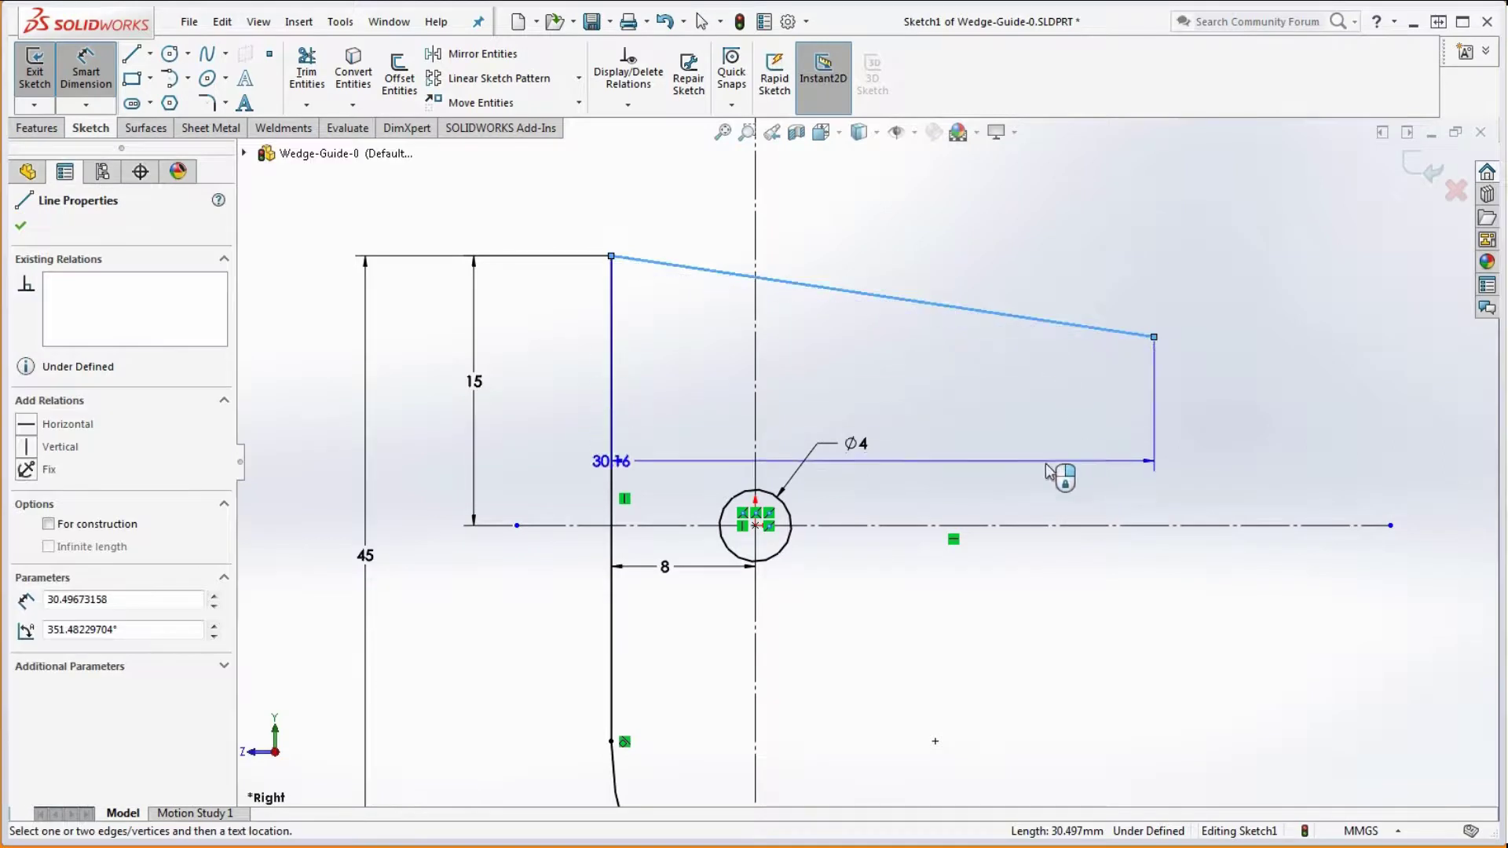
pyautogui.click(1047, 526)
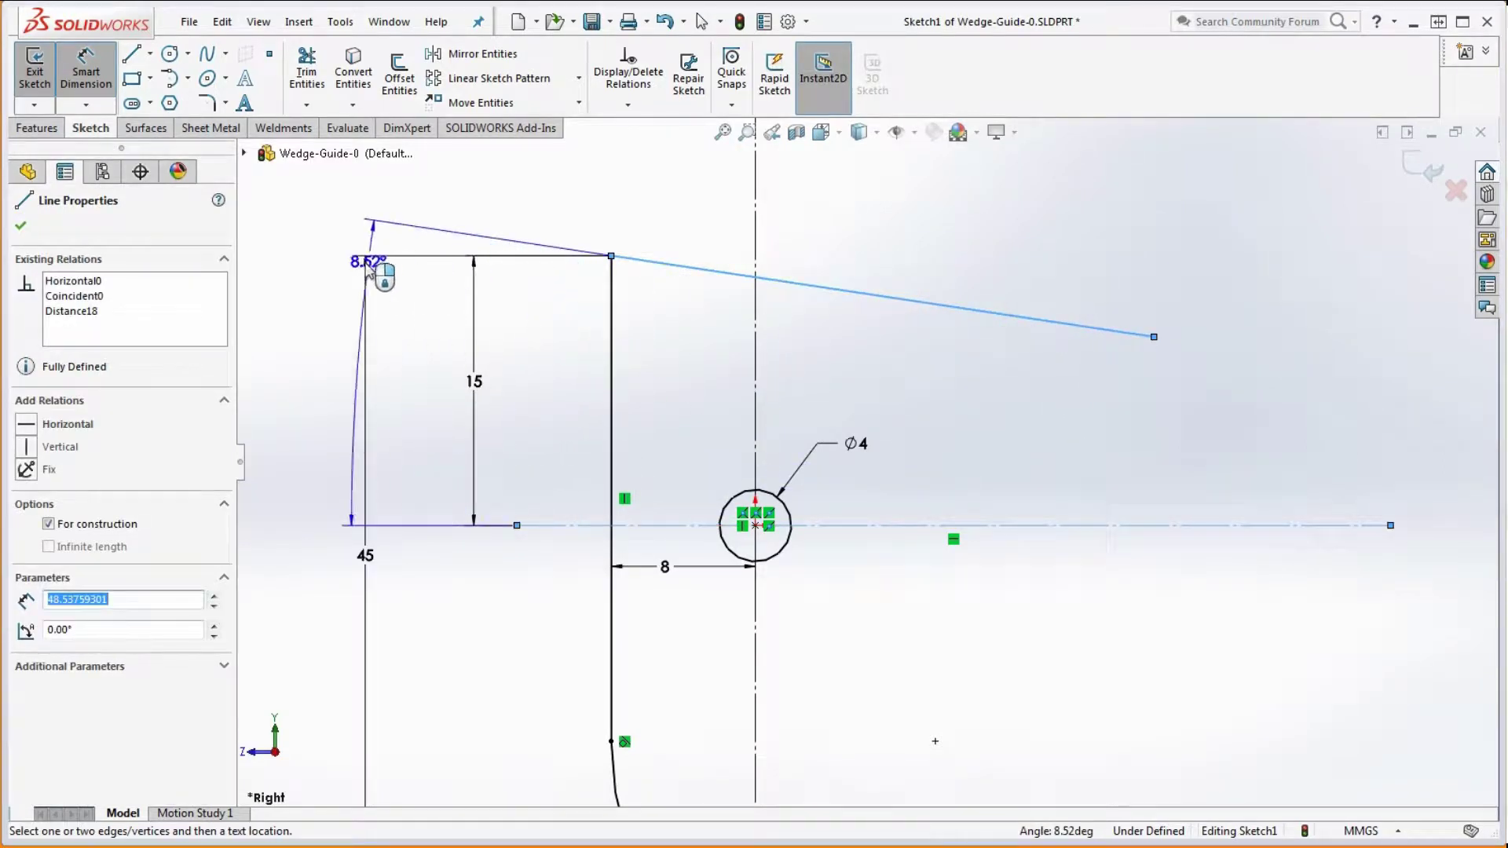
pyautogui.click(315, 286)
pyautogui.write('5')
pyautogui.press('Return')
pyautogui.scroll(3, 330, 294)
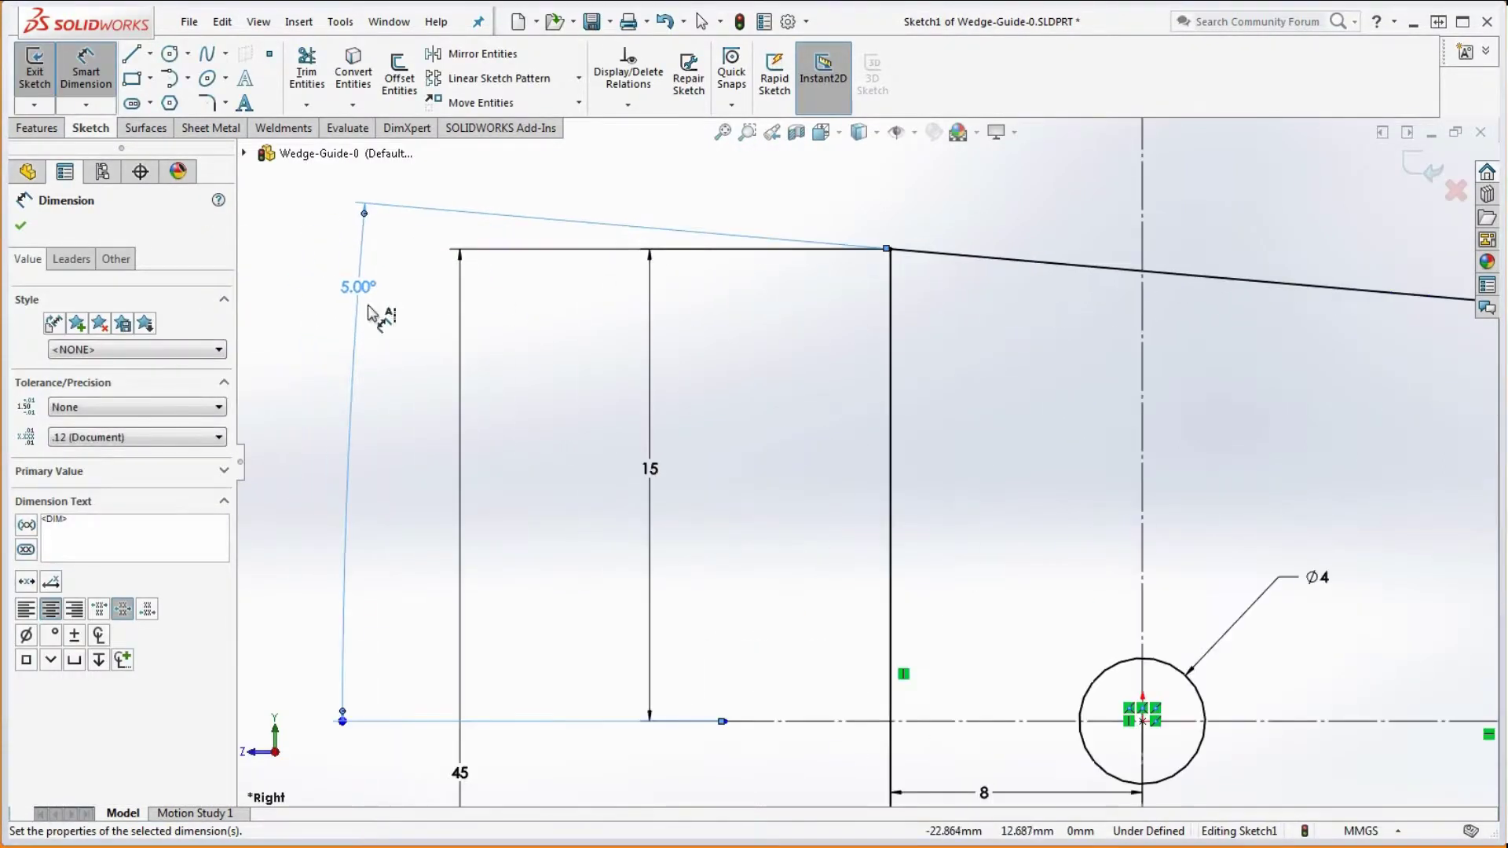
pyautogui.press('f')
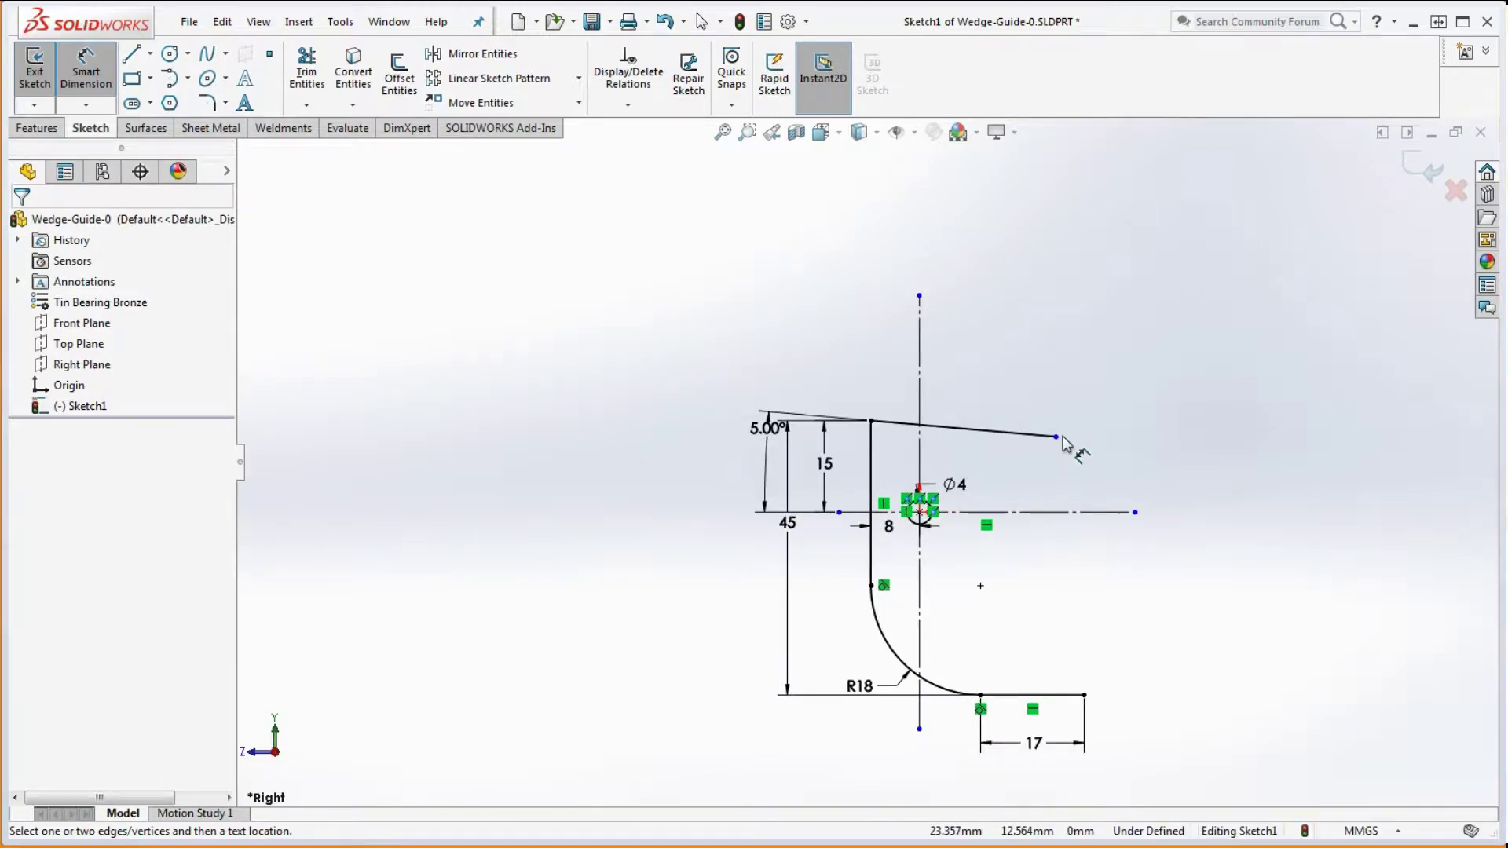
pyautogui.press('Escape')
# Extend the sloped top line's right end past the bottom line, to about 47 mm right of the origin
pyautogui.moveTo(1057, 437); pyautogui.dragTo(1101, 441)
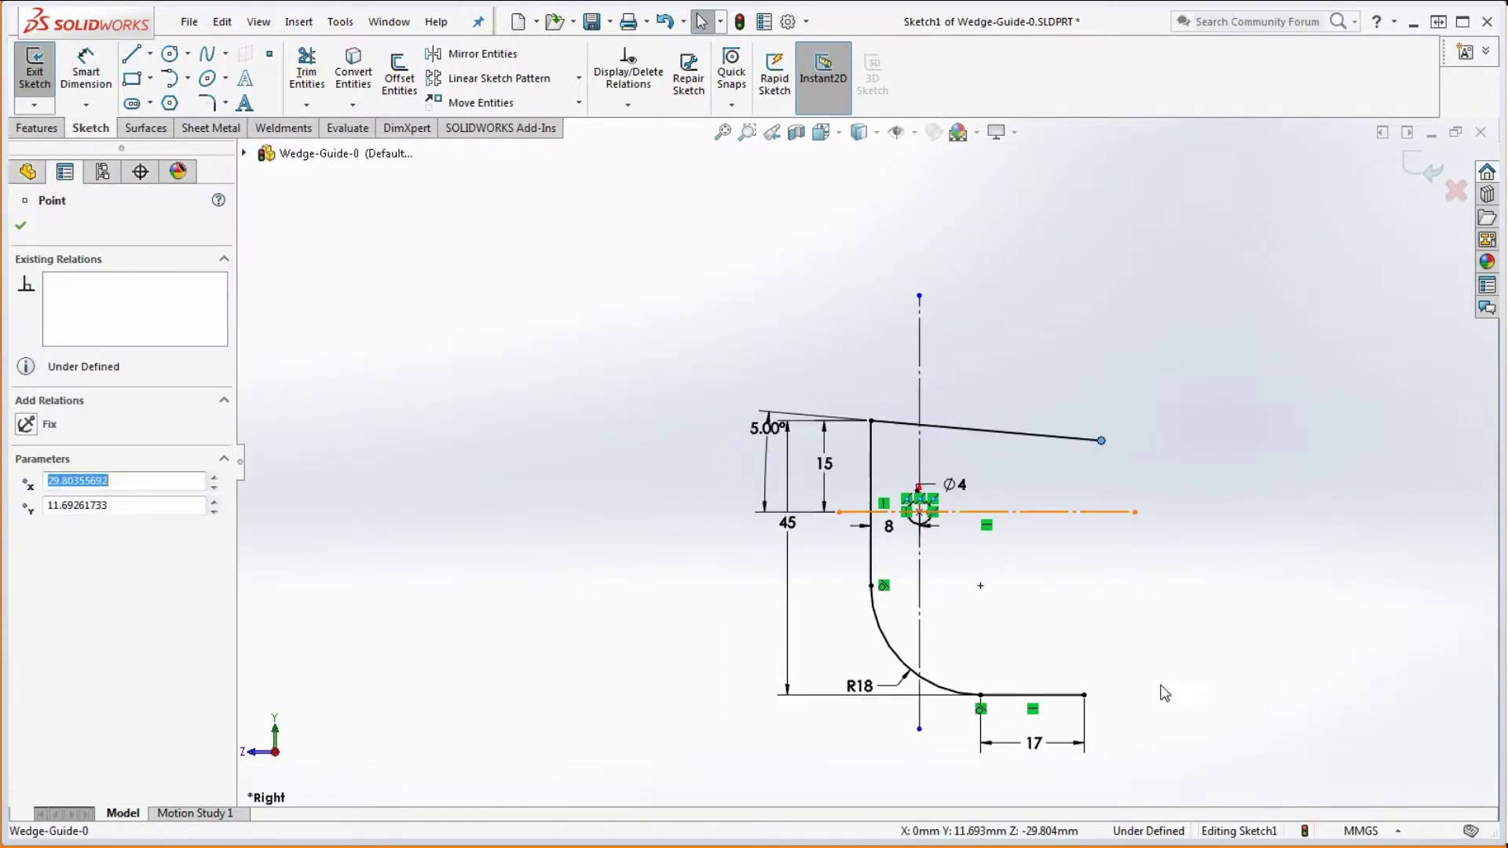
pyautogui.click(1086, 696)
pyautogui.moveTo(1080, 661); pyautogui.dragTo(1079, 672)
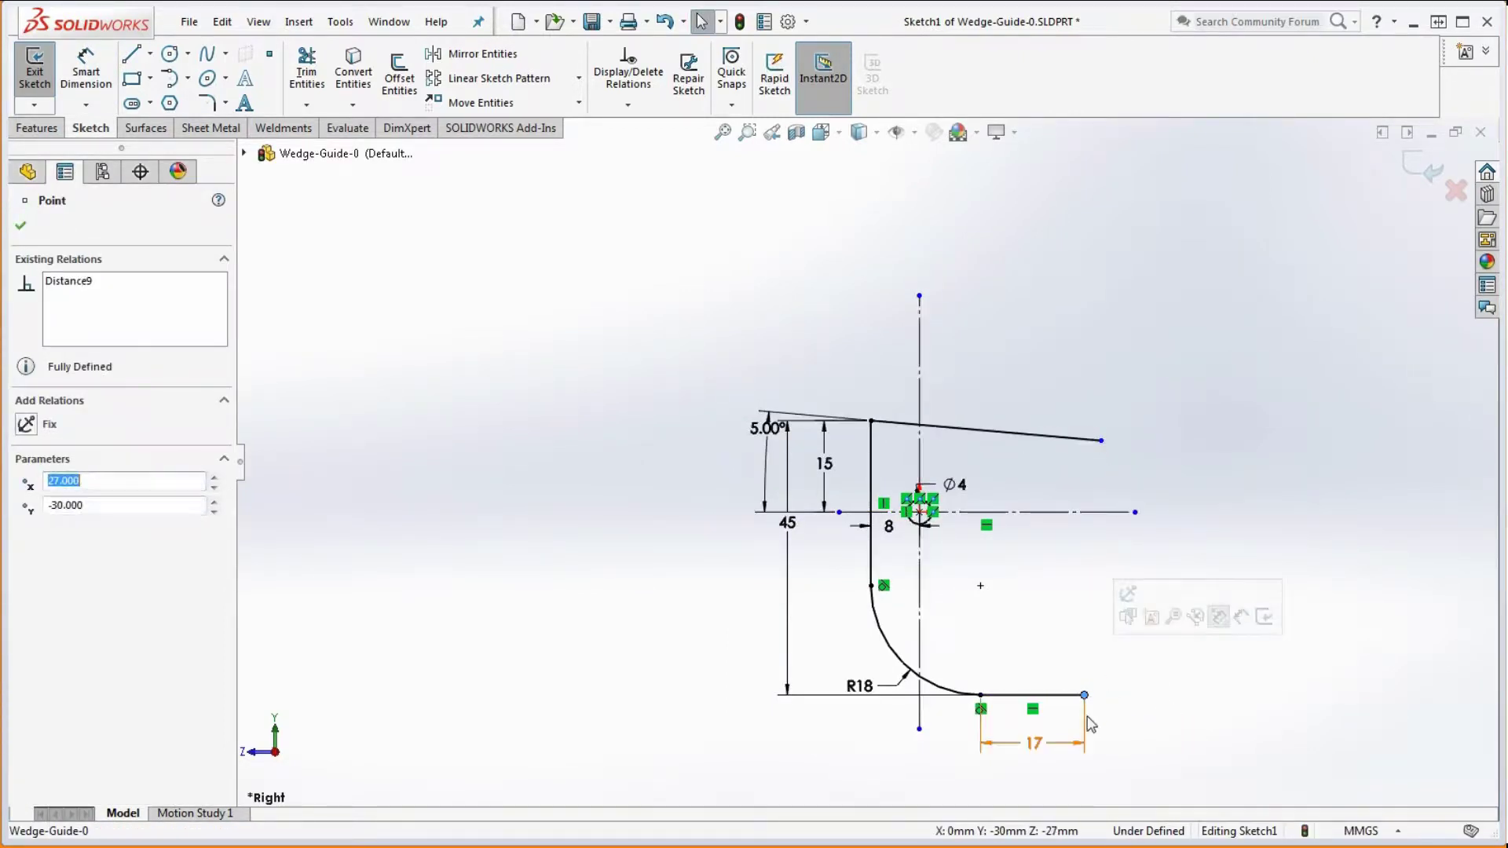
pyautogui.click(1119, 690)
pyautogui.moveTo(1108, 446); pyautogui.dragTo(1206, 481)
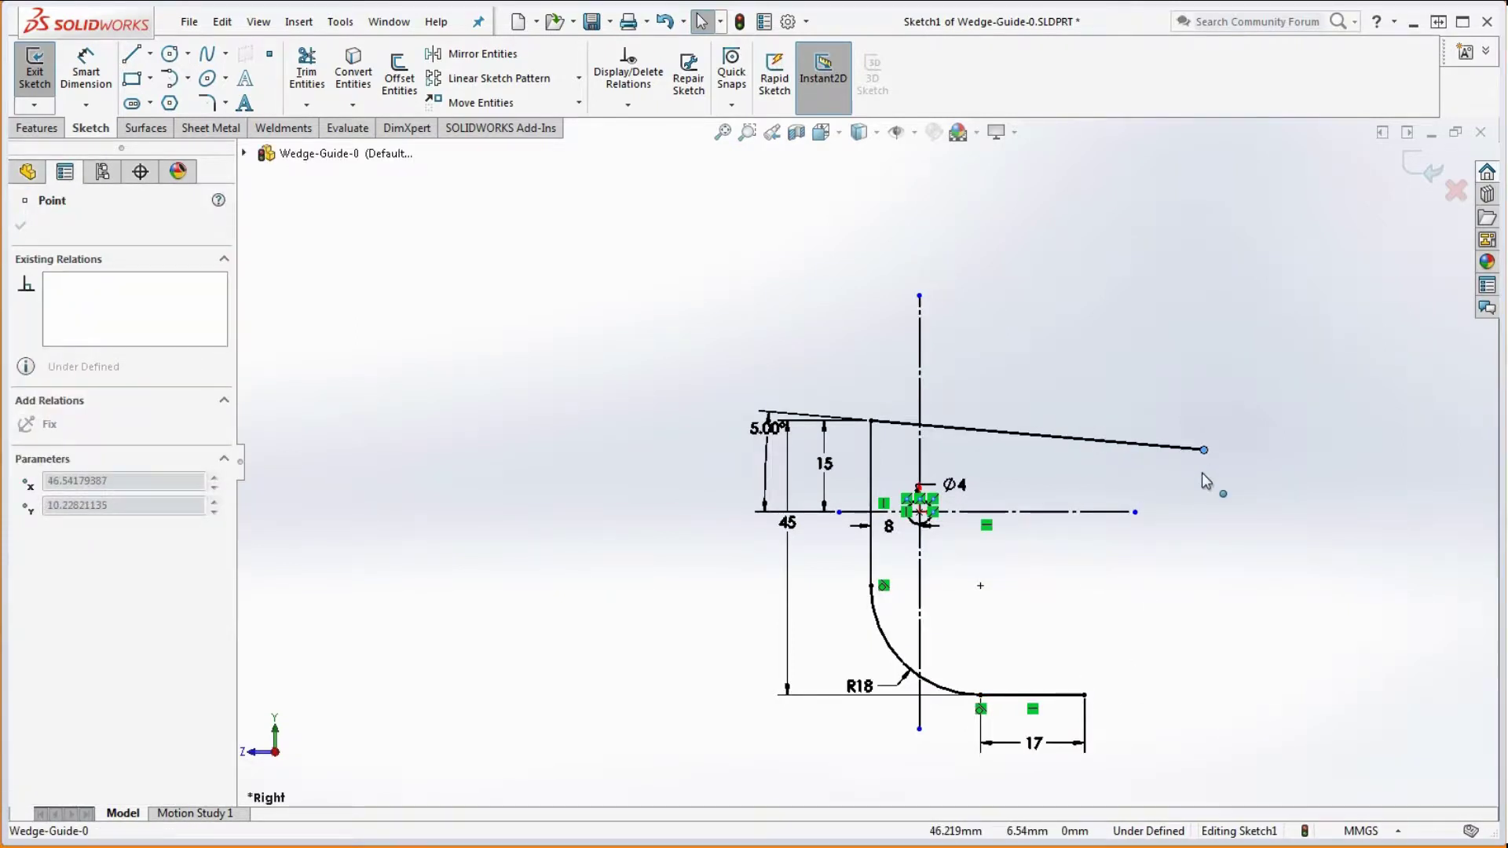
pyautogui.click(1125, 616)
# Sketch connected lines from the bottom line's right end: 18 mm up, sloped outward, about 9 mm down to base level, and about 10 mm horizontally outward
pyautogui.click(131, 54)
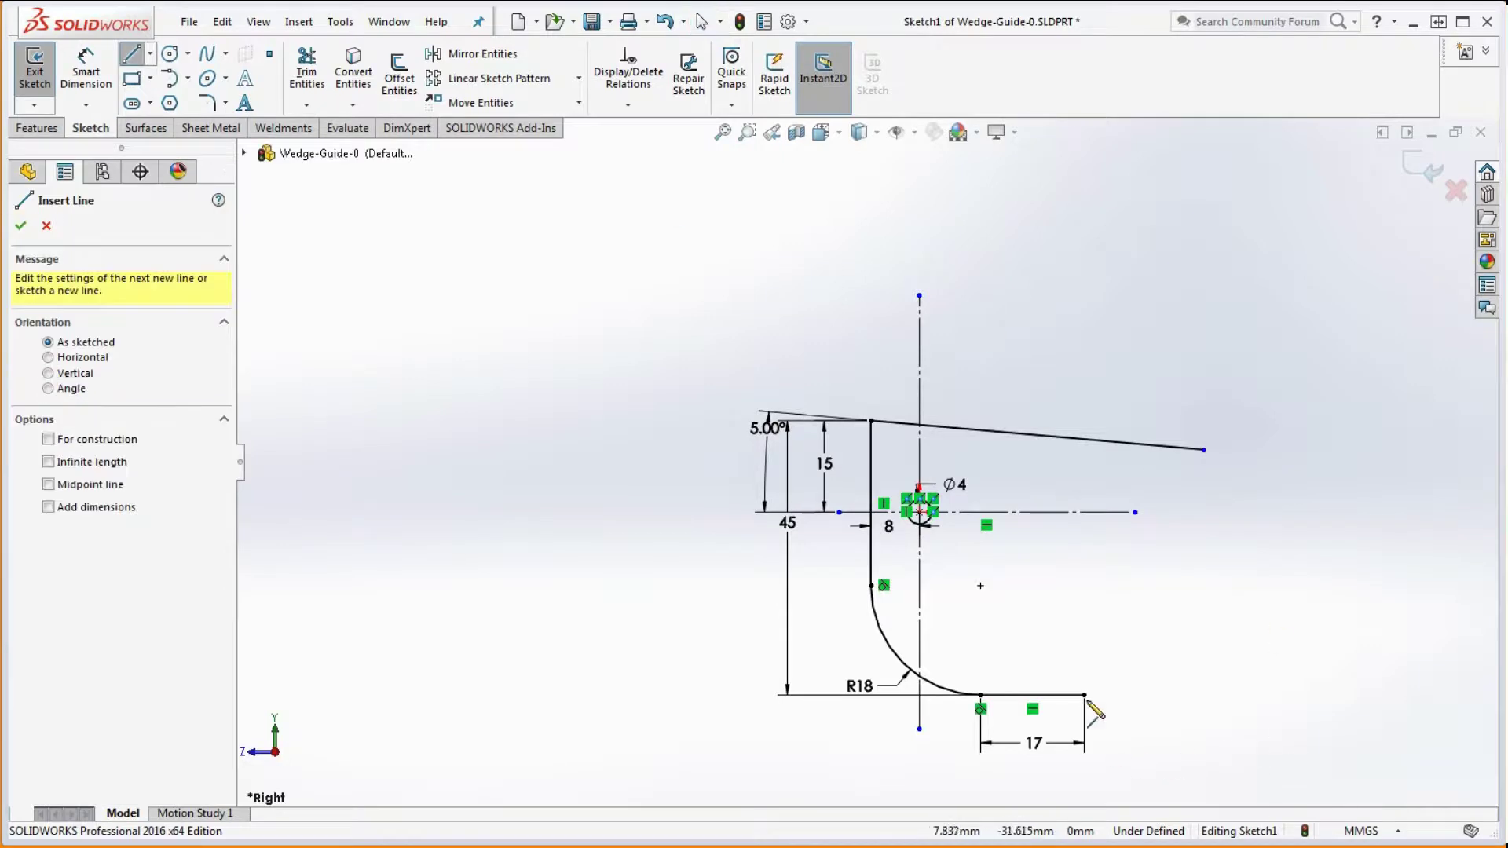
pyautogui.scroll(3, 1065, 650)
pyautogui.click(1084, 694)
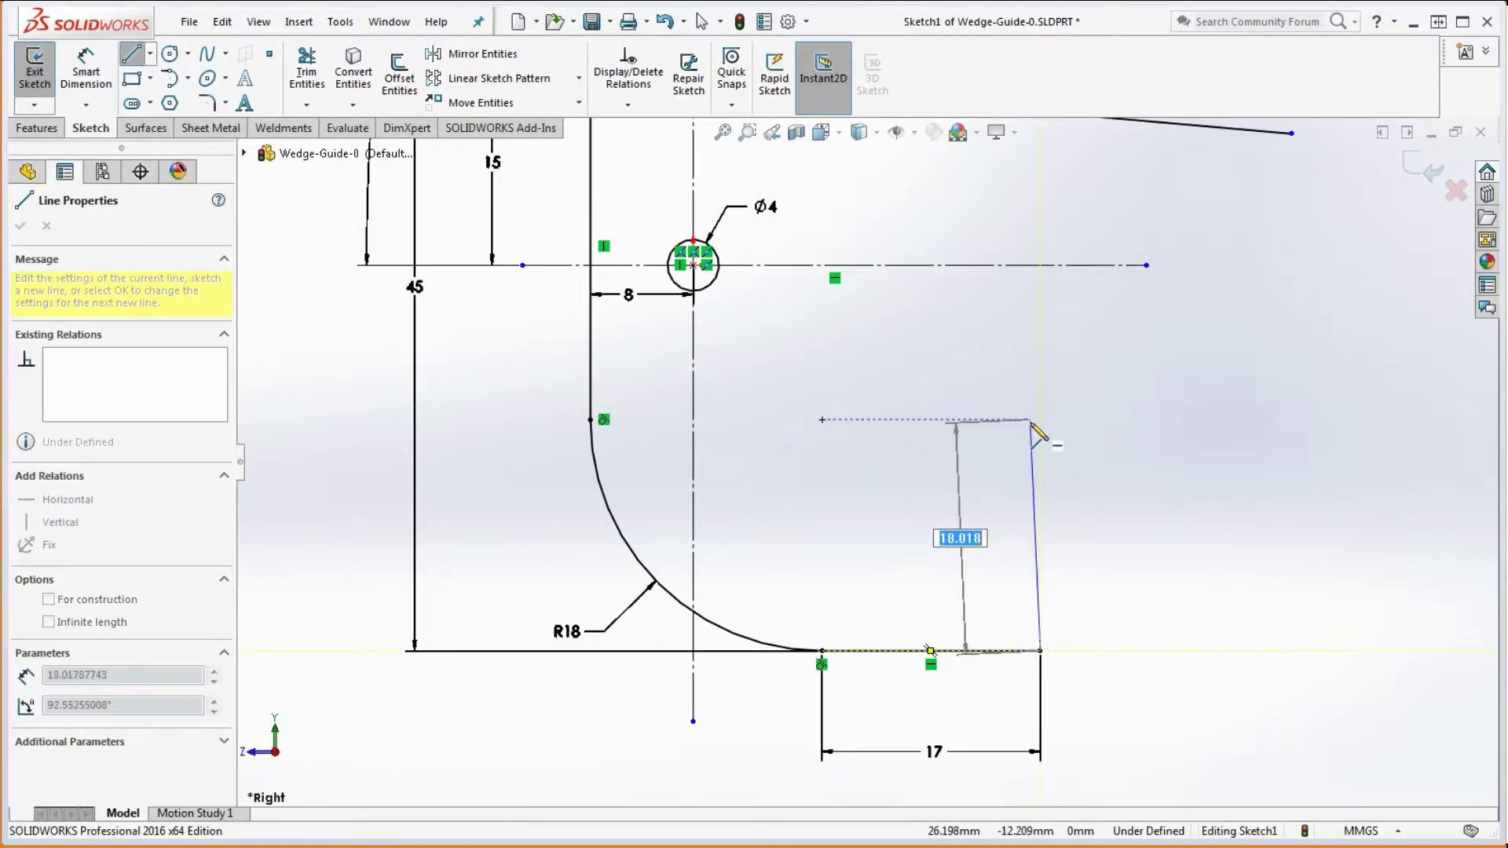
pyautogui.click(1041, 420)
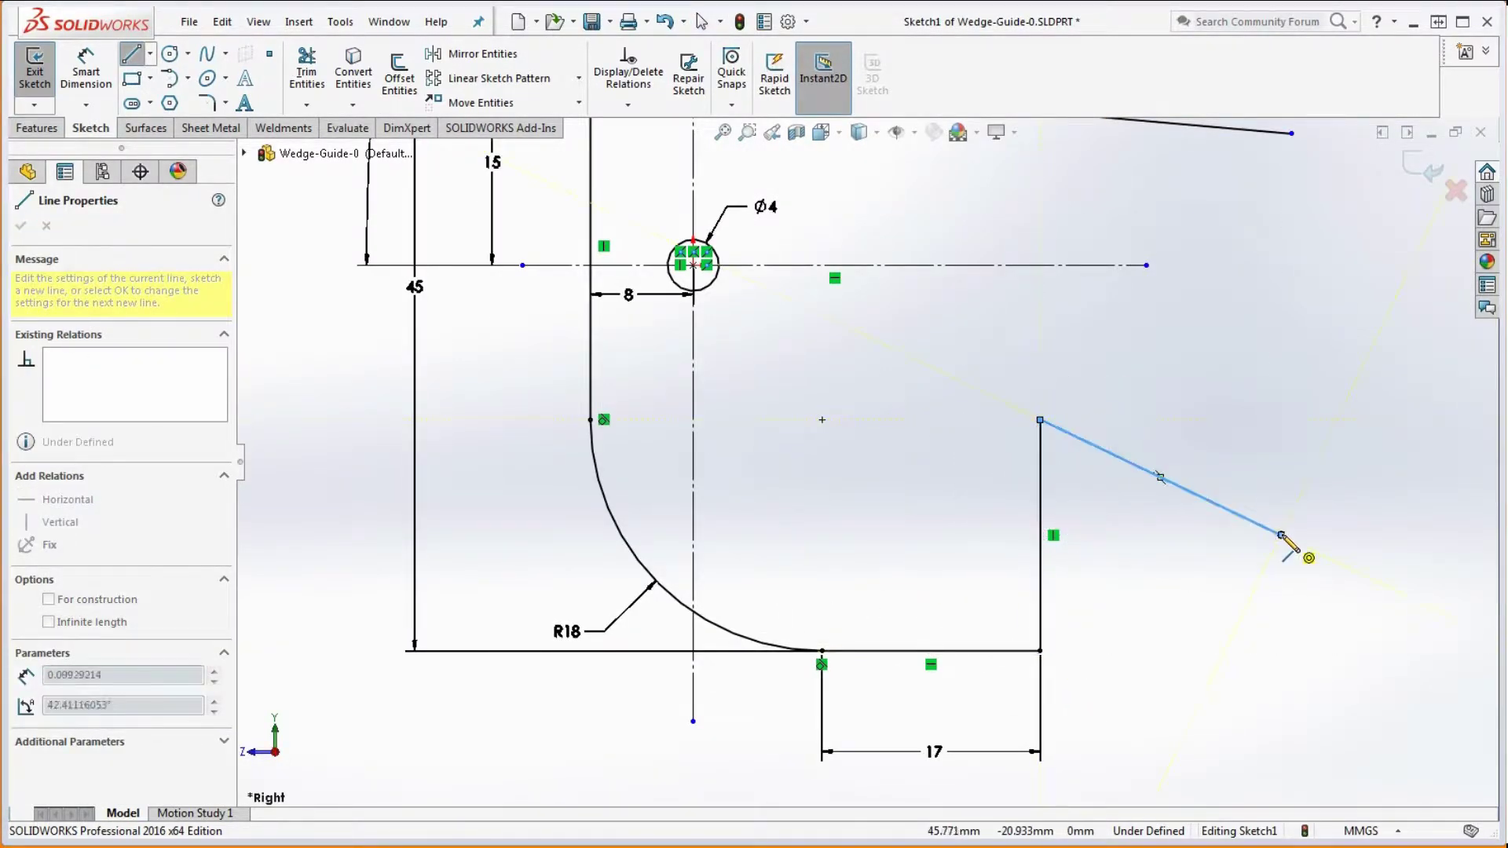
pyautogui.click(1282, 535)
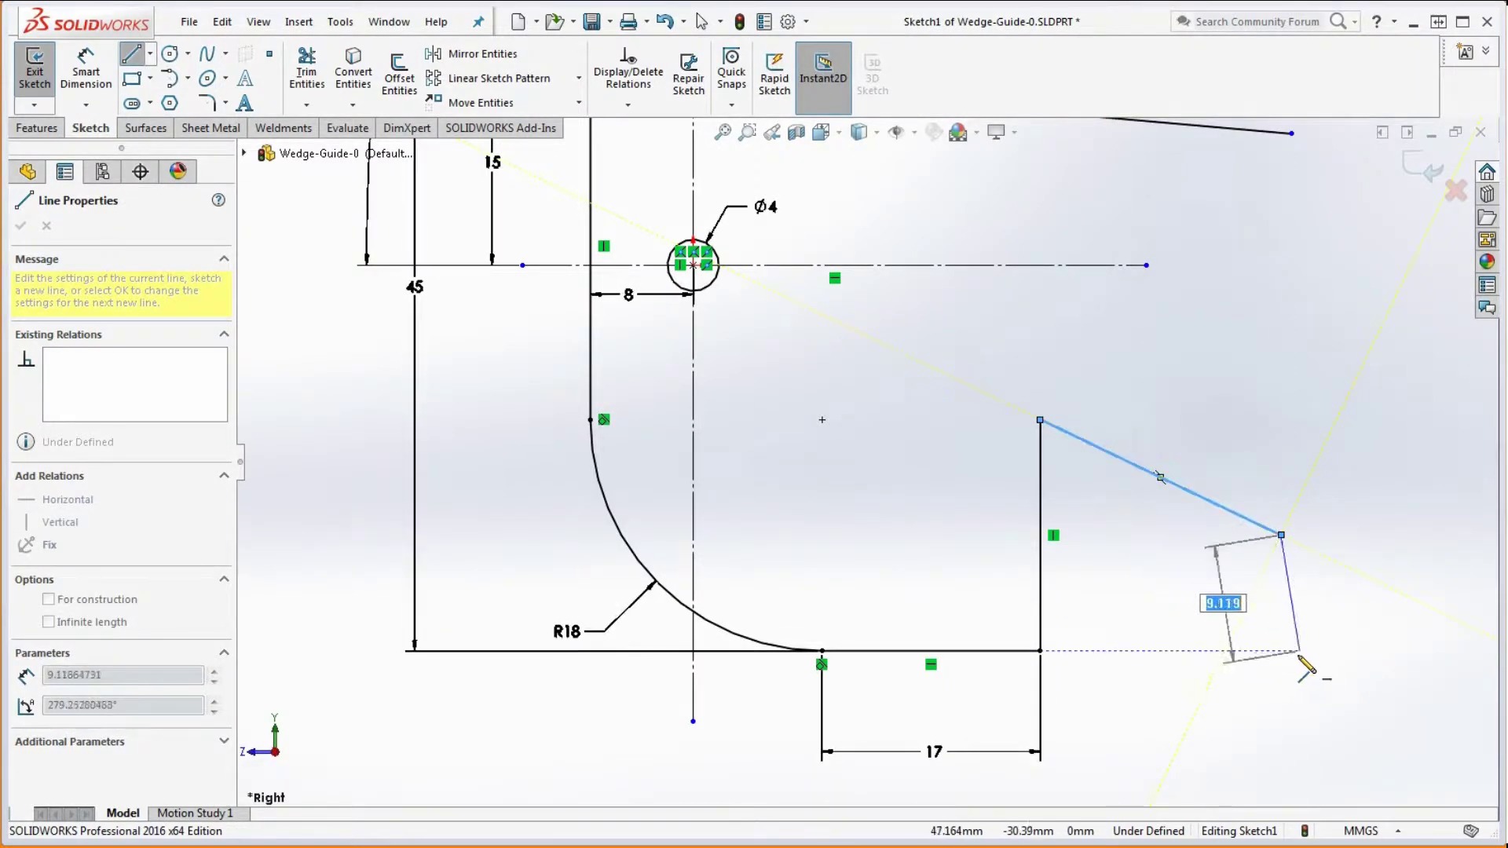
pyautogui.click(1282, 650)
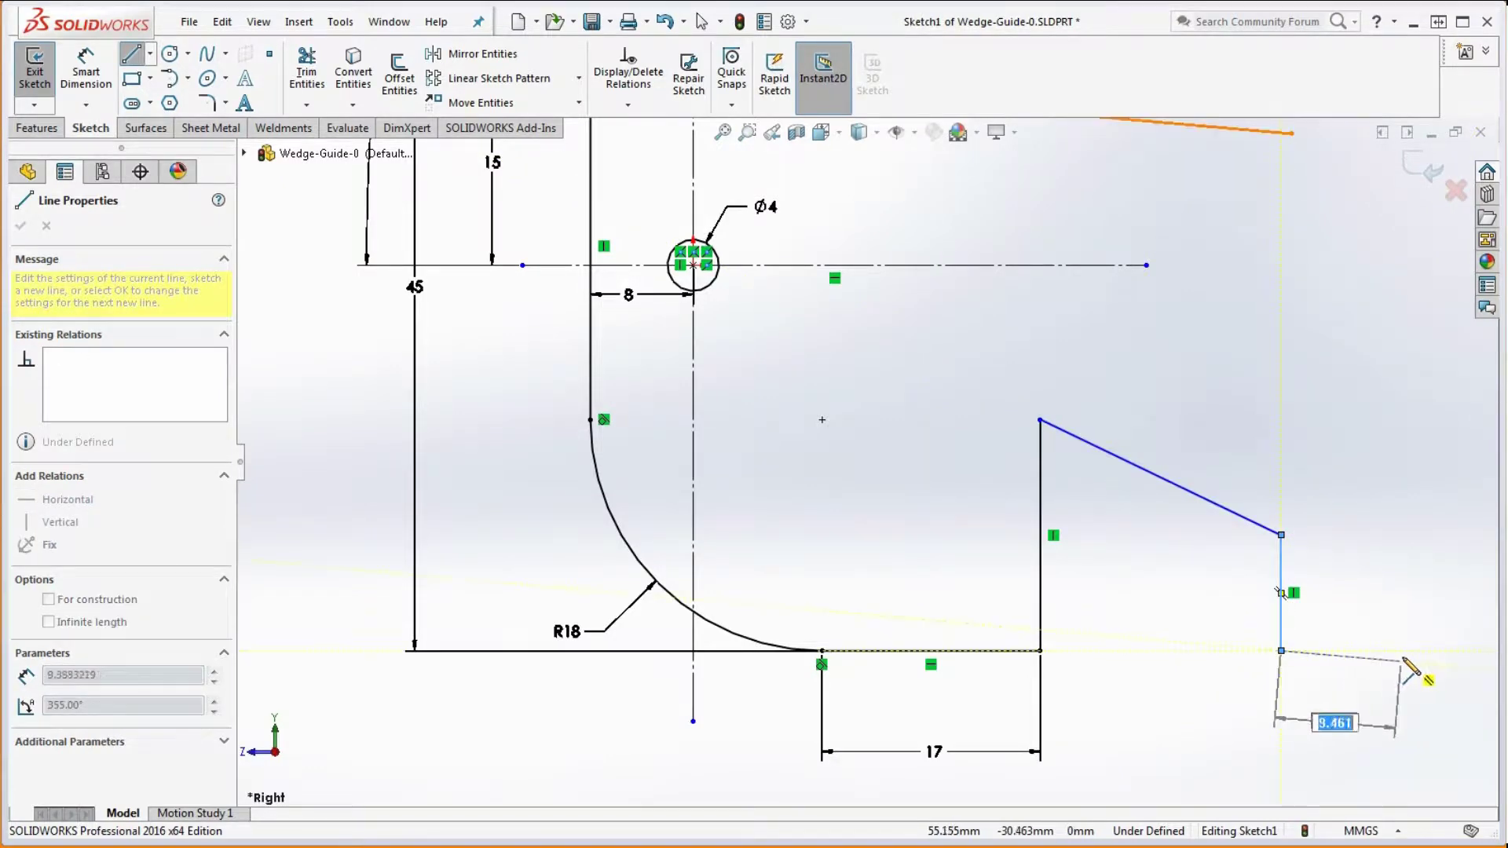
pyautogui.click(1414, 650)
pyautogui.press('Escape')
# Dimension the new horizontal line at the profile's lower right at 15 mm
pyautogui.press('f')
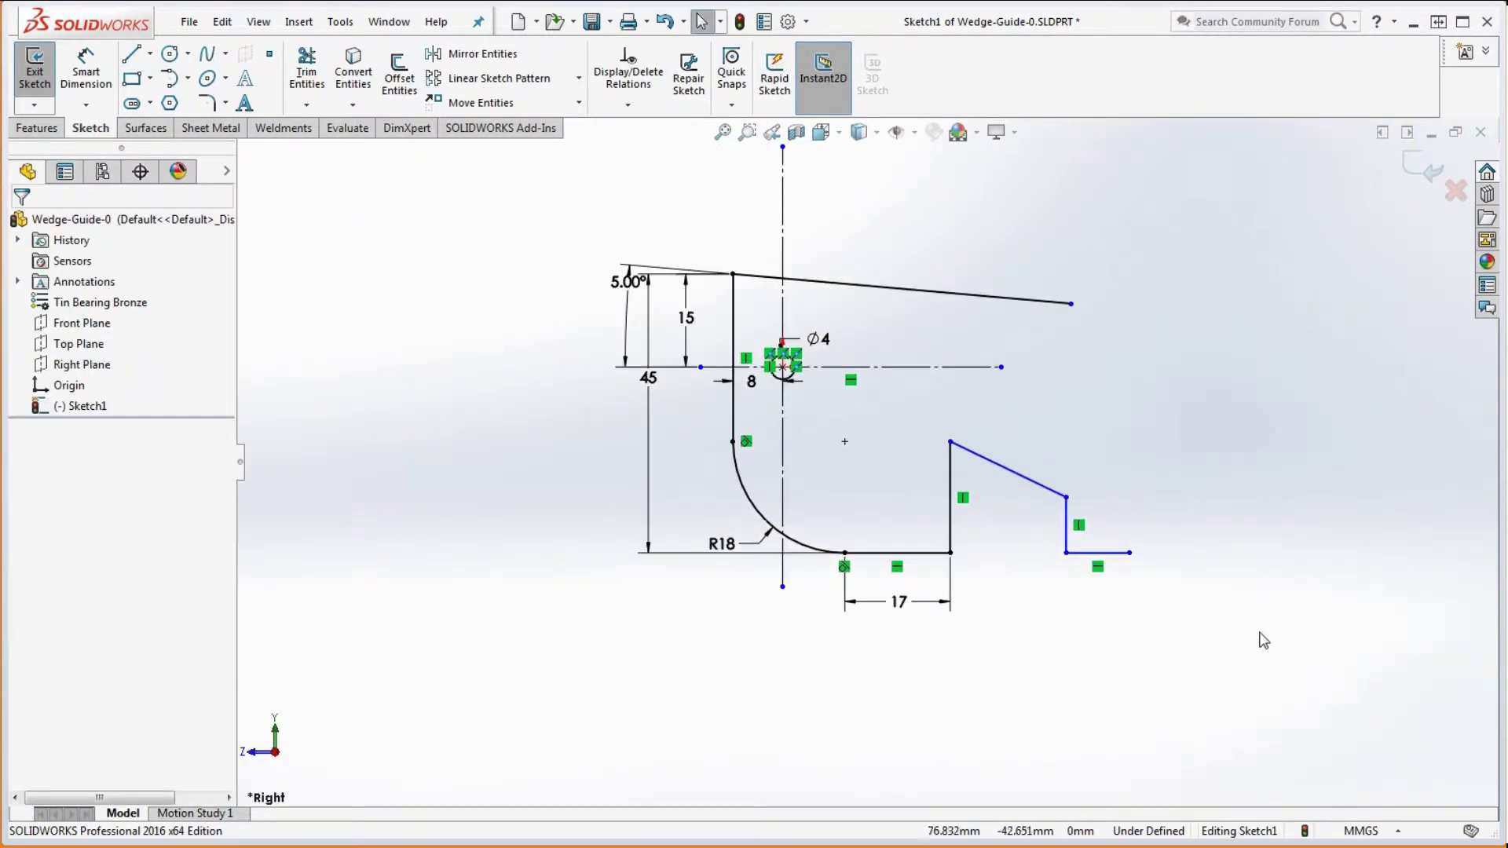
pyautogui.scroll(-3, 1052, 503)
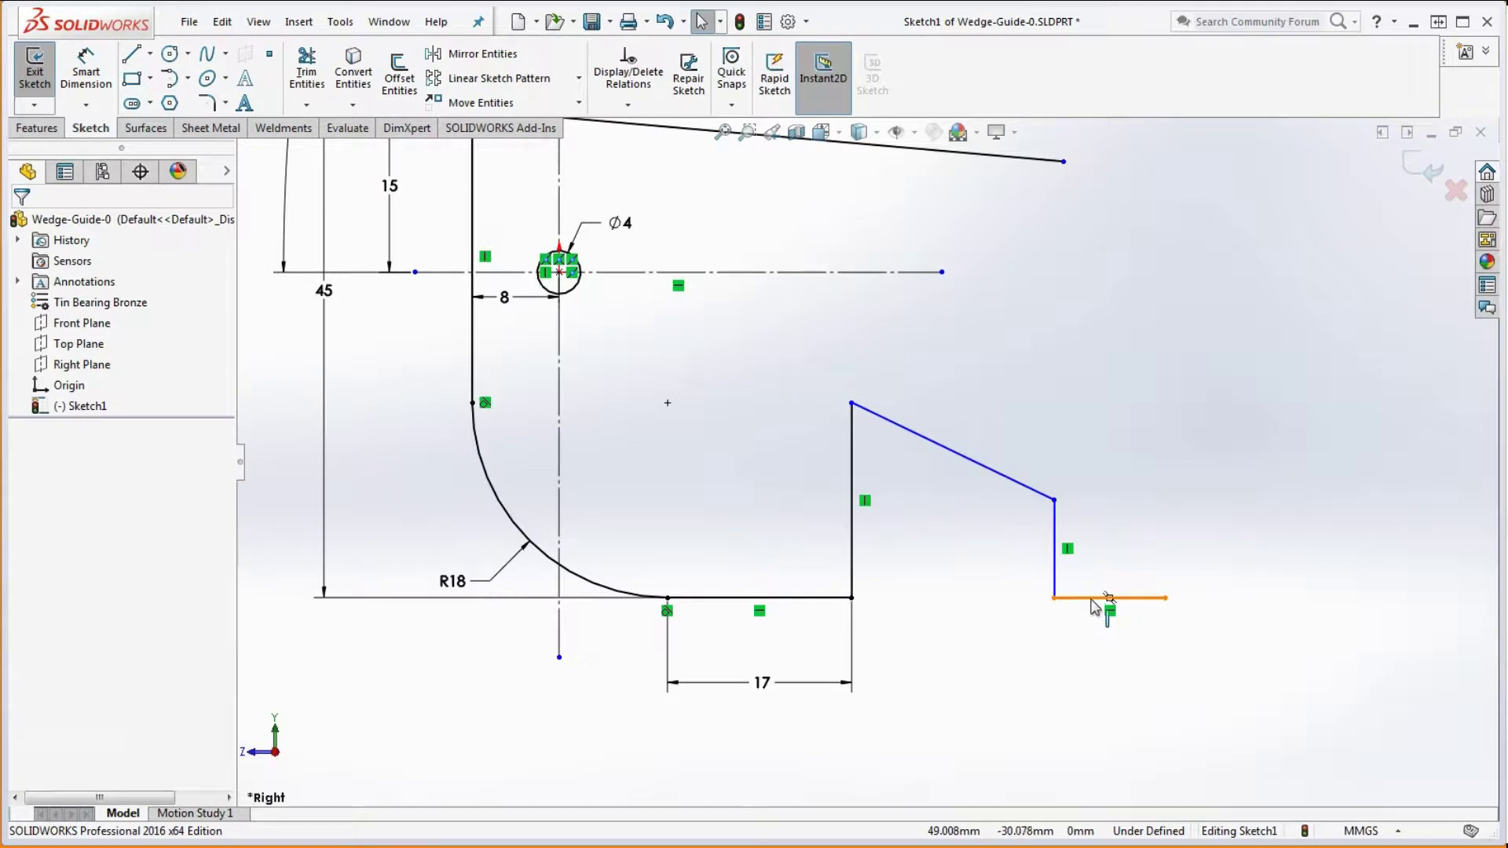
pyautogui.scroll(3, 989, 450)
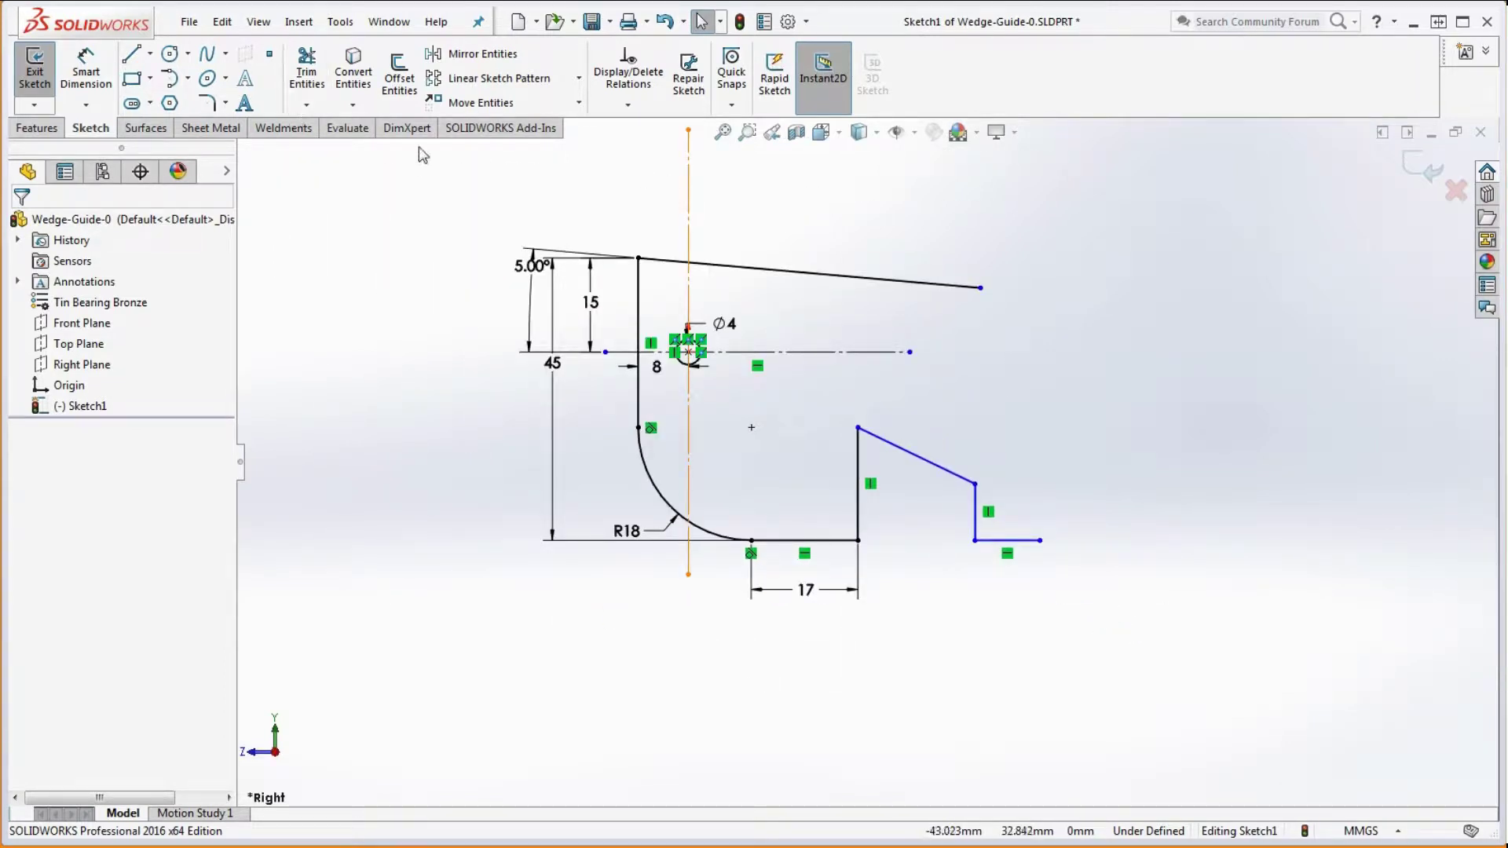
pyautogui.click(87, 73)
pyautogui.scroll(-3, 1017, 583)
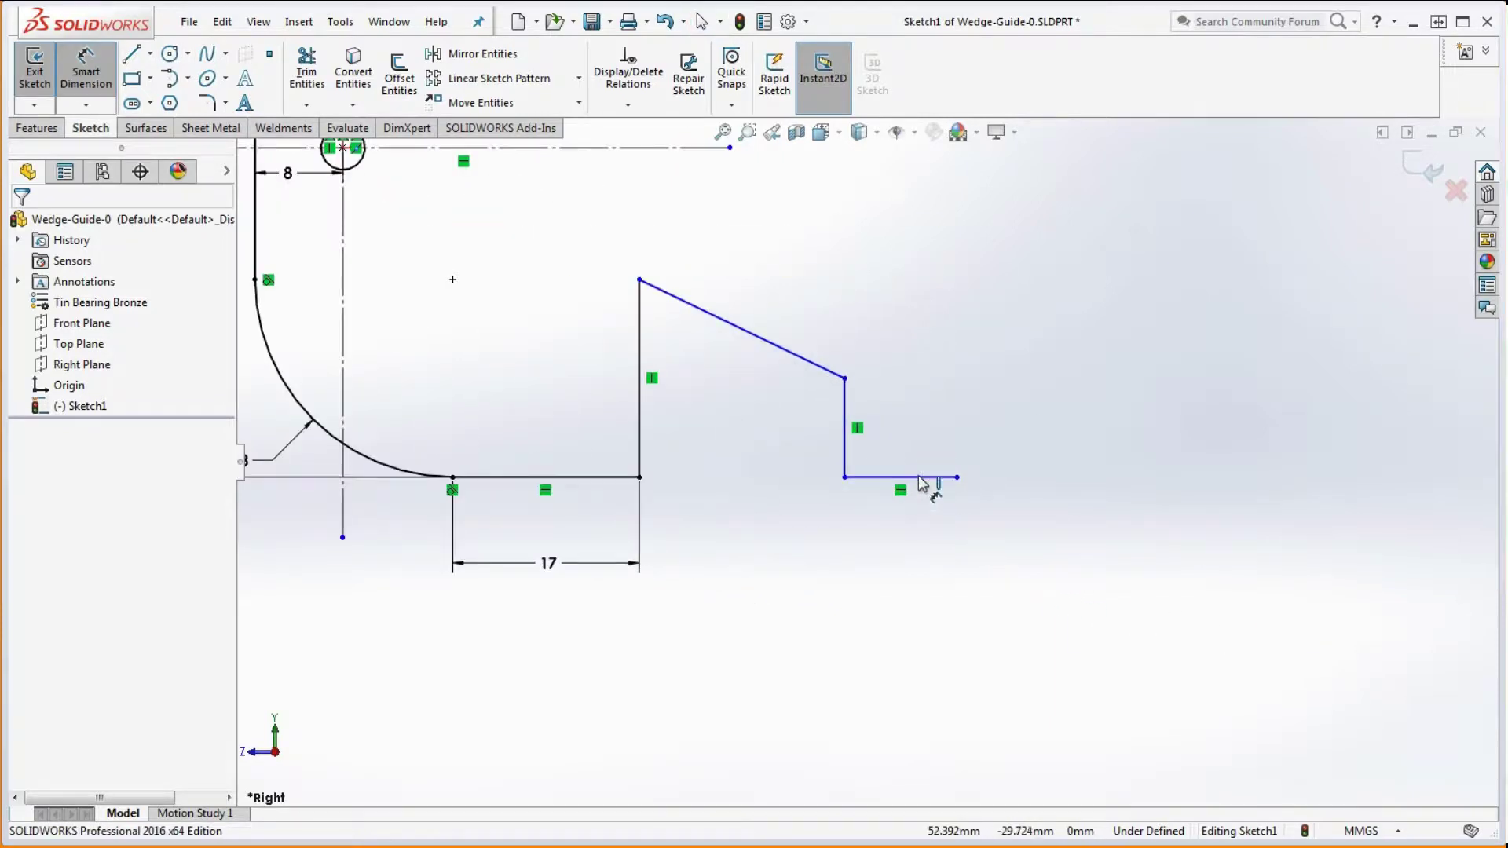
pyautogui.click(923, 477)
pyautogui.click(915, 561)
pyautogui.write('15')
pyautogui.press('Return')
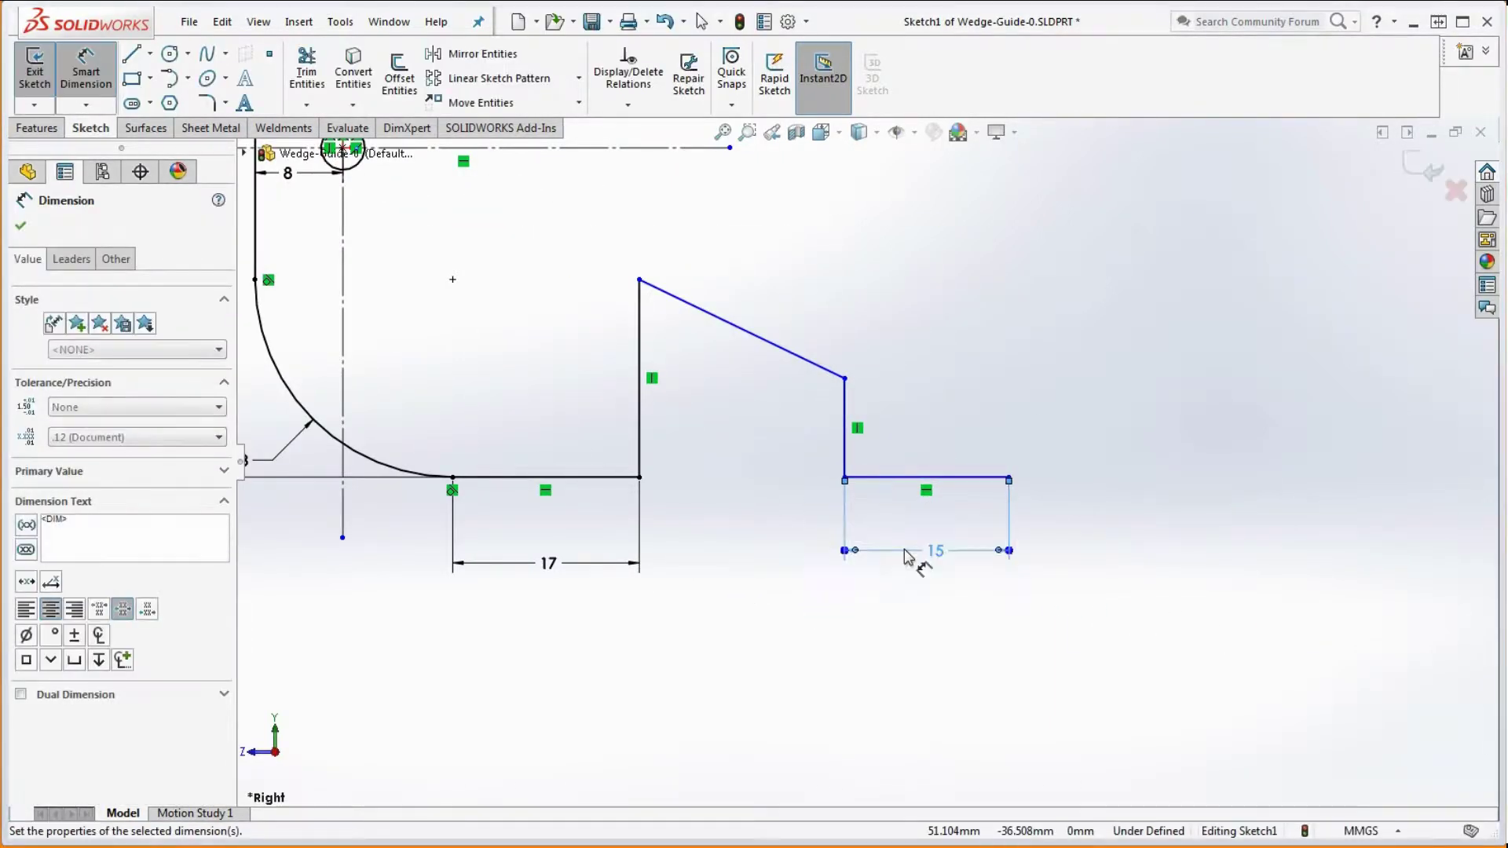
# Dimension the width between the notch's two vertical sides at 30 mm
pyautogui.click(640, 432)
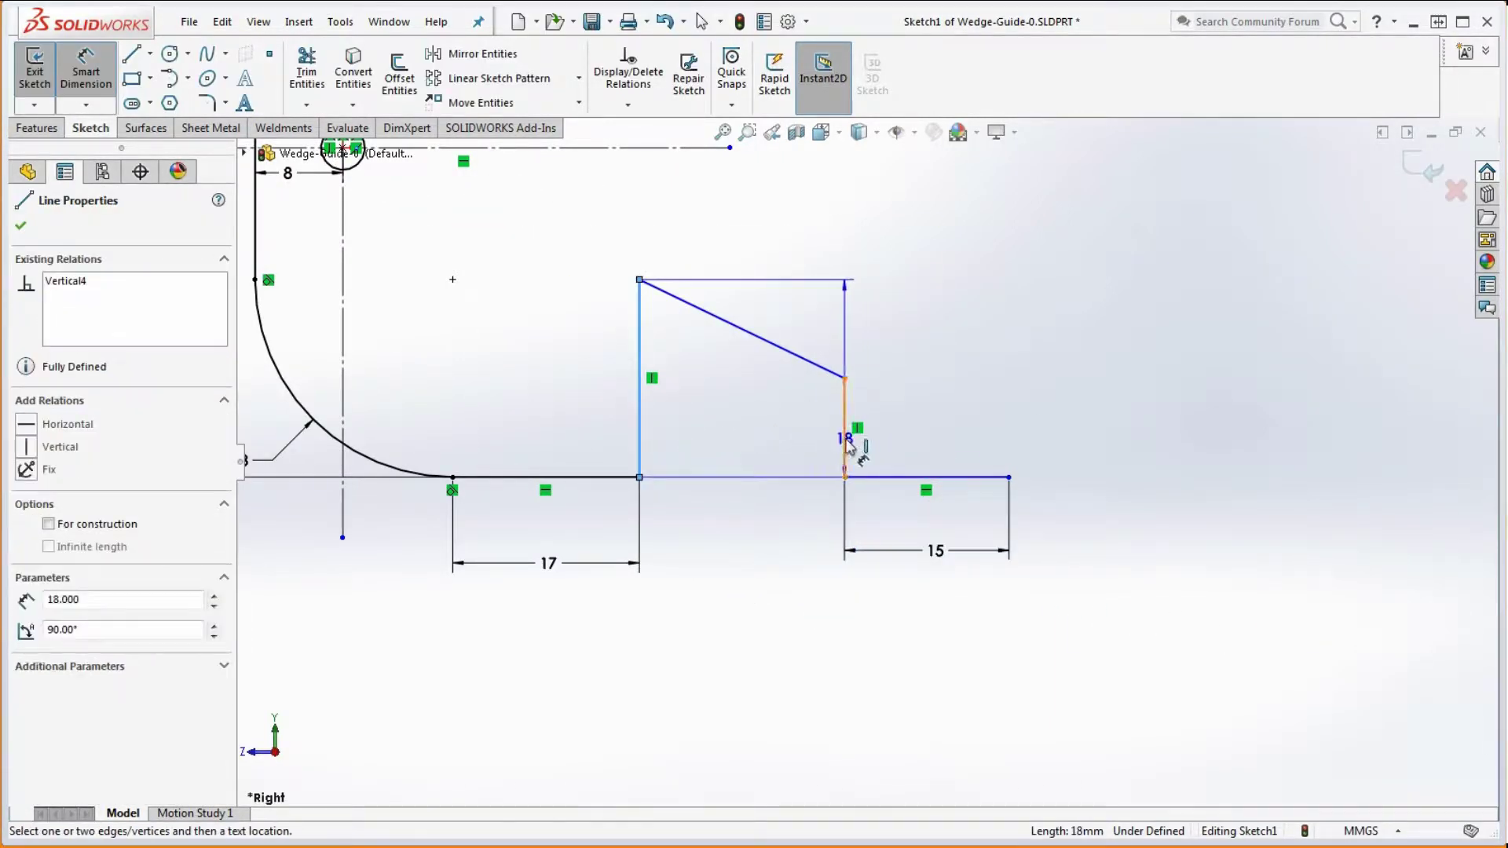
pyautogui.click(847, 441)
pyautogui.click(742, 467)
pyautogui.write('30')
pyautogui.press('Return')
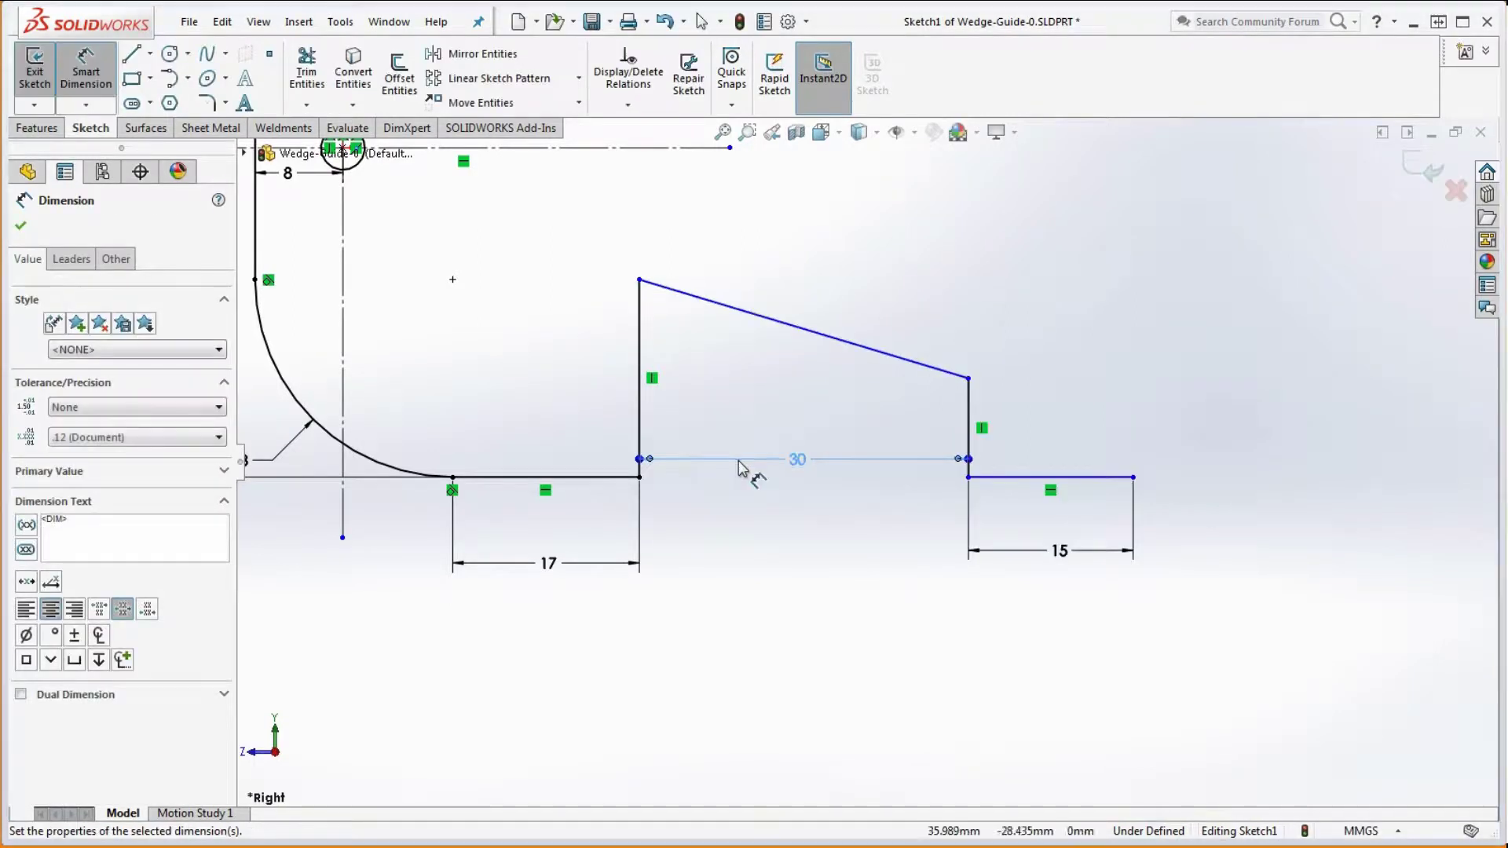
pyautogui.scroll(3, 864, 461)
pyautogui.press('Escape')
# Make the notch's sloped upper line parallel to the profile's sloped top line
pyautogui.click(882, 412)
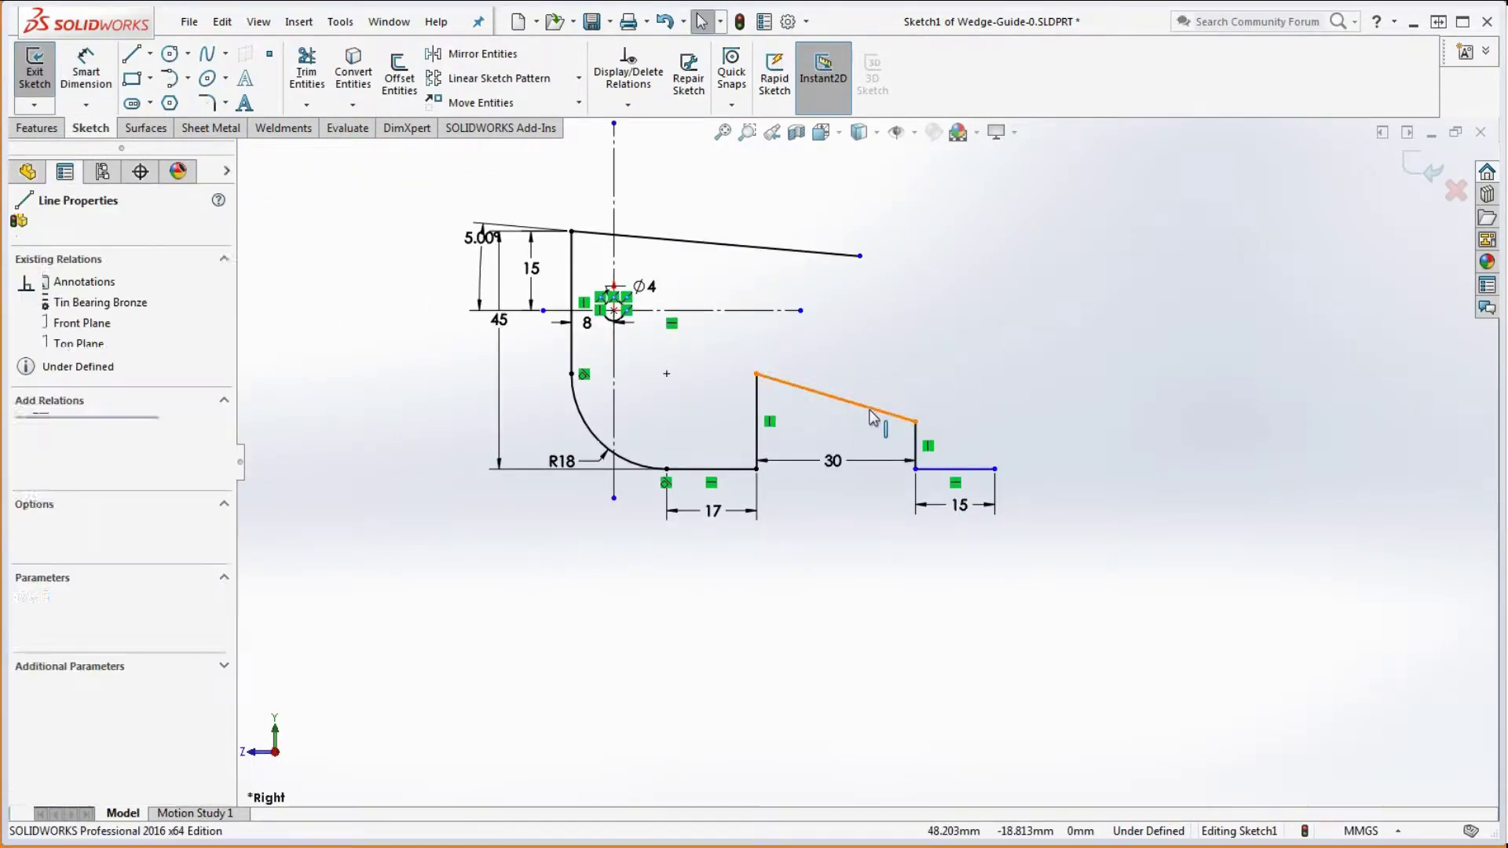
pyautogui.keyDown('ctrl'); pyautogui.click(821, 252); pyautogui.keyUp('ctrl')
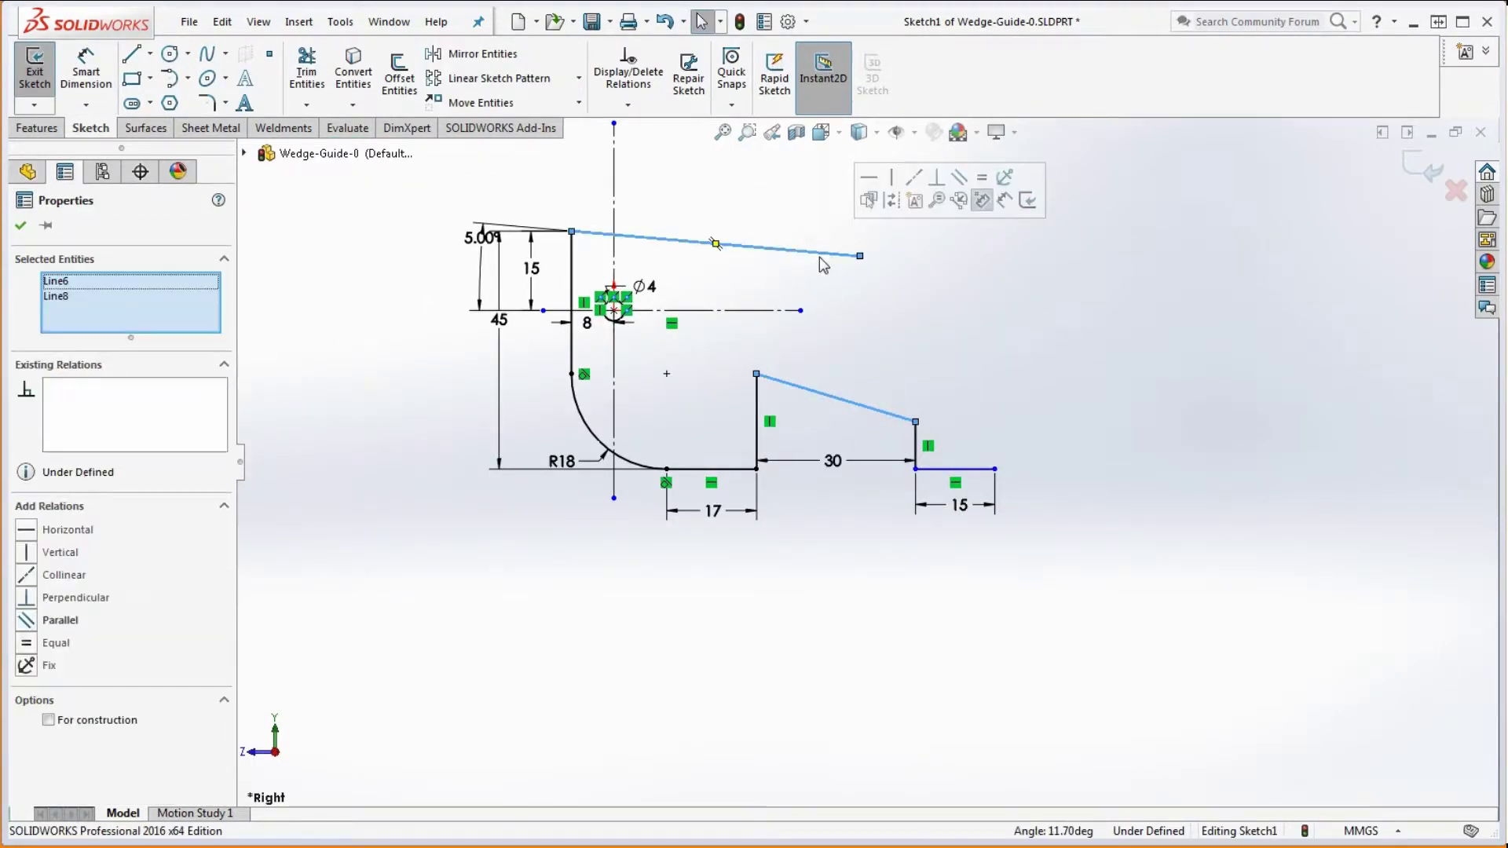
pyautogui.click(965, 191)
pyautogui.click(333, 188)
# Dimension the distance between the two parallel sloped lines at 20 mm and extend the top line's right end to about 75 mm from the origin
pyautogui.click(87, 71)
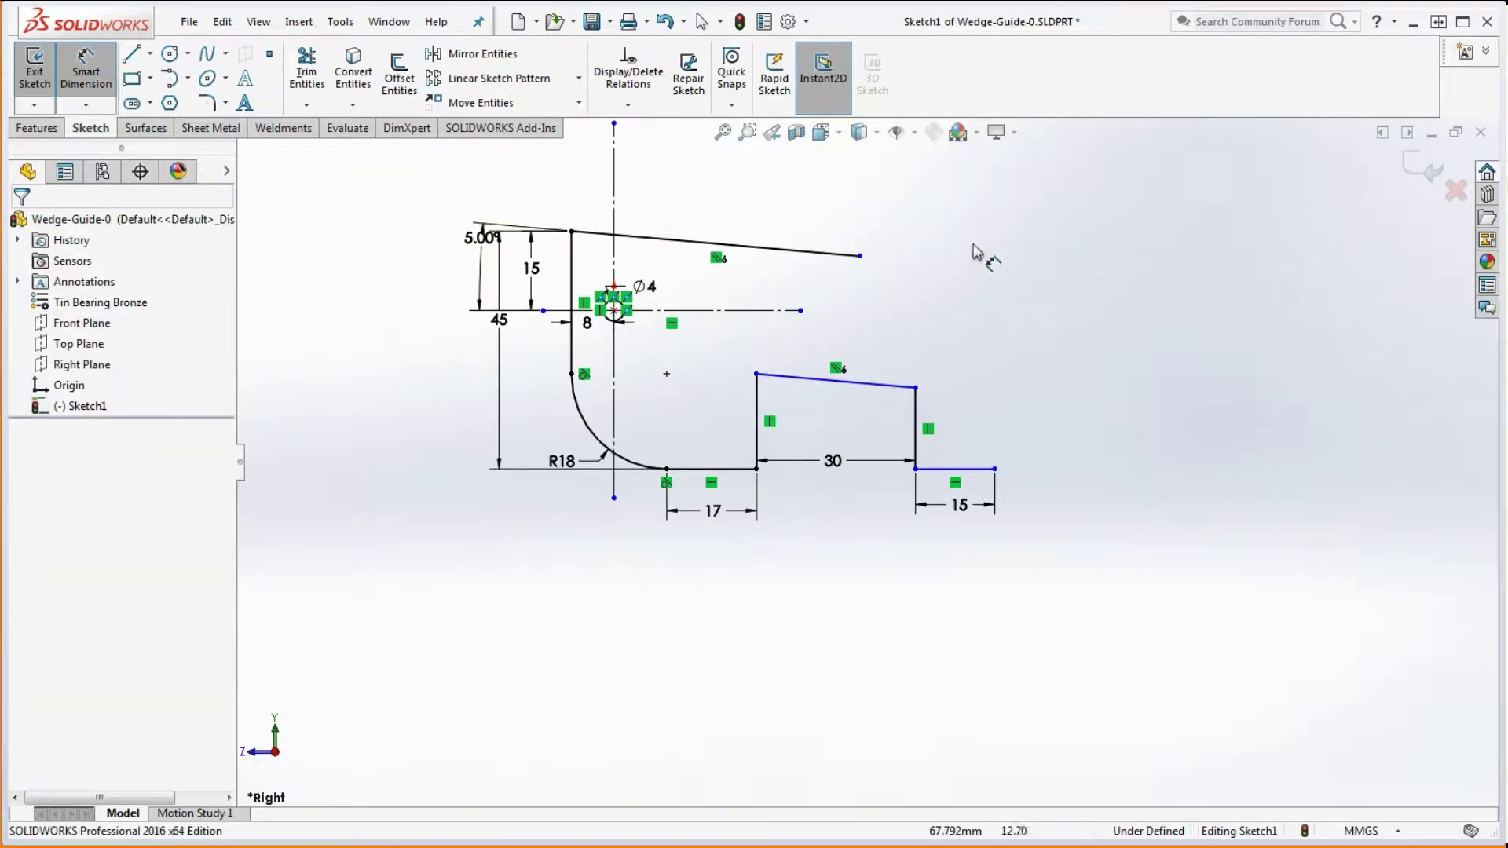
pyautogui.click(839, 253)
pyautogui.click(828, 388)
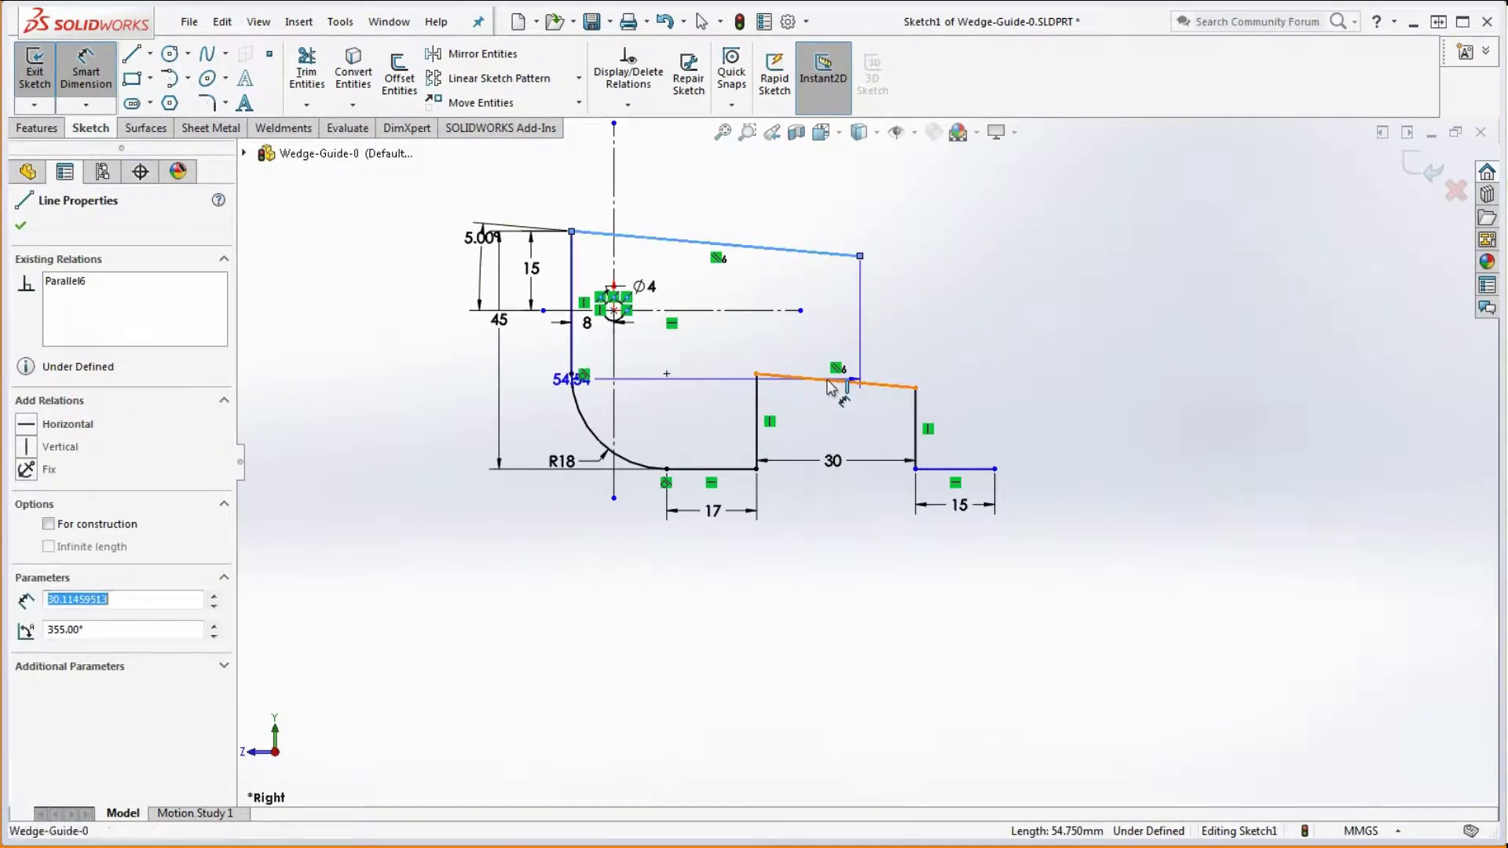
pyautogui.click(831, 330)
pyautogui.write('20')
pyautogui.press('Return')
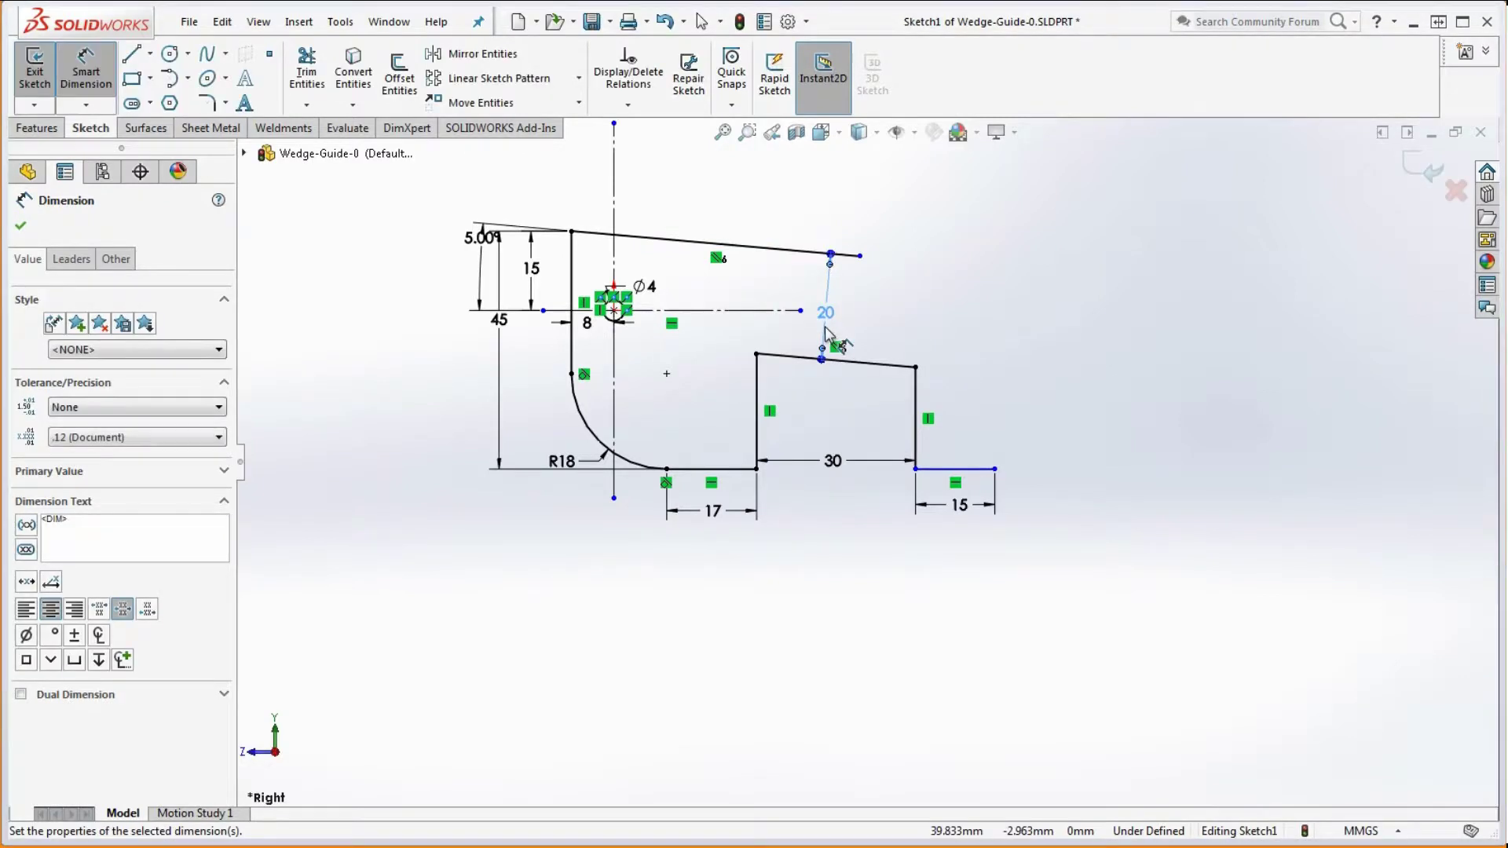
pyautogui.press('Escape')
pyautogui.moveTo(861, 256); pyautogui.dragTo(1009, 268)
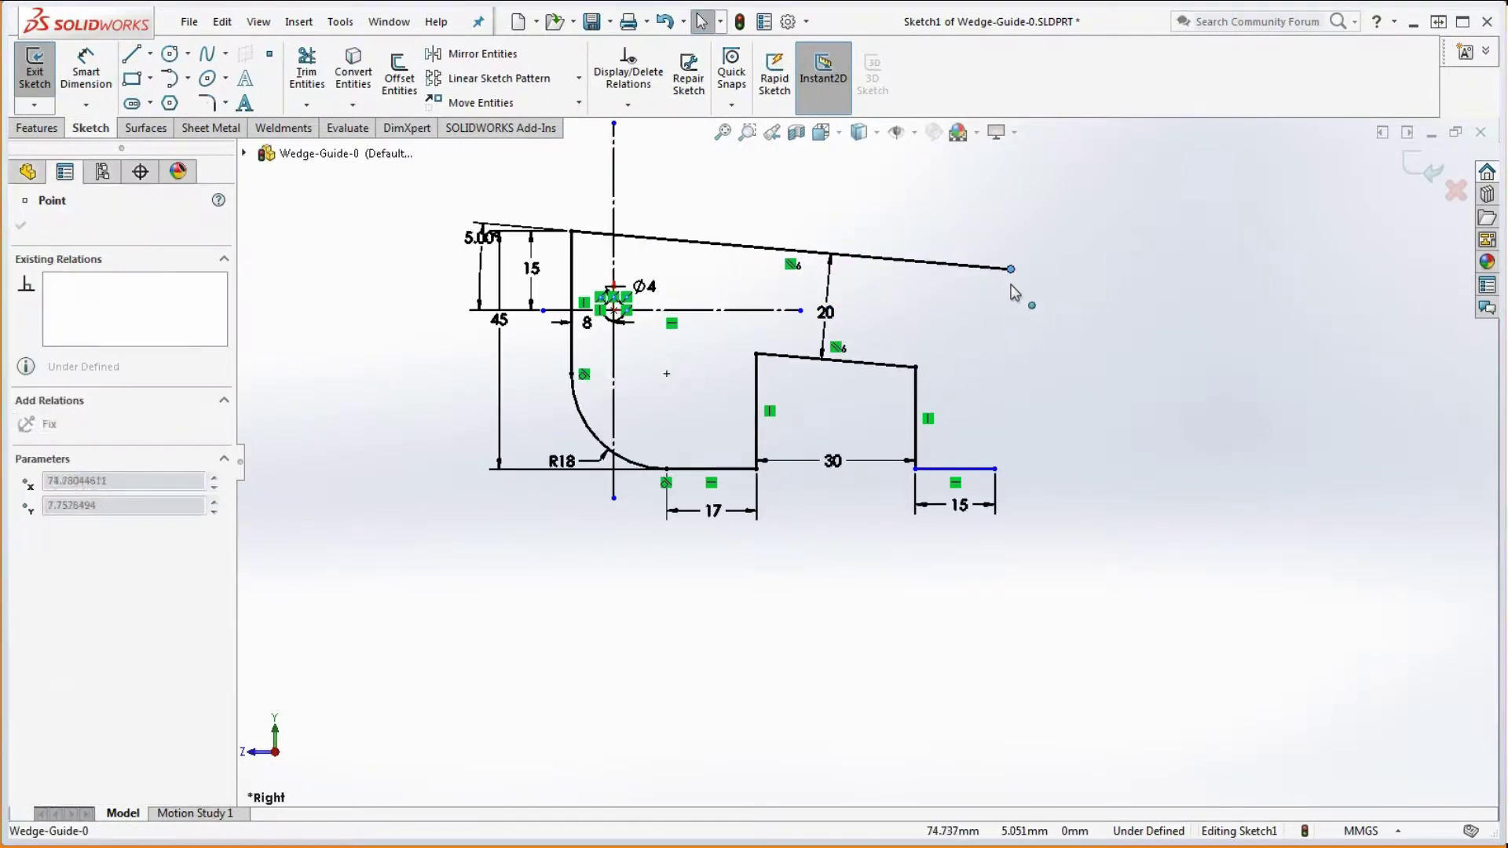
# Move the 15 mm bottom line up off base level and make it collinear with the 17 mm bottom line
pyautogui.moveTo(964, 477); pyautogui.dragTo(1037, 428)
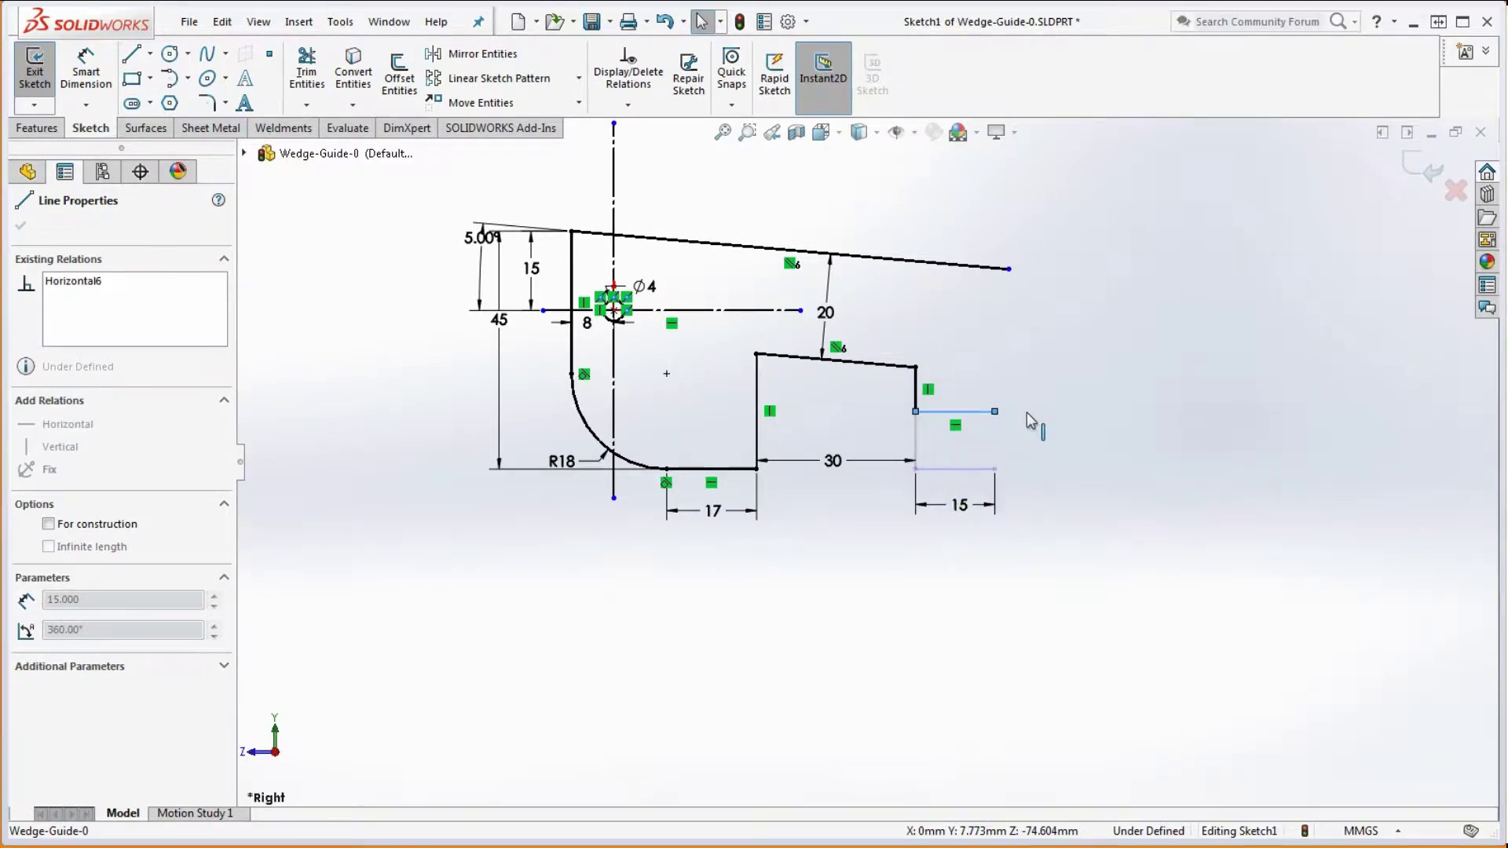
pyautogui.click(1008, 447)
pyautogui.click(981, 429)
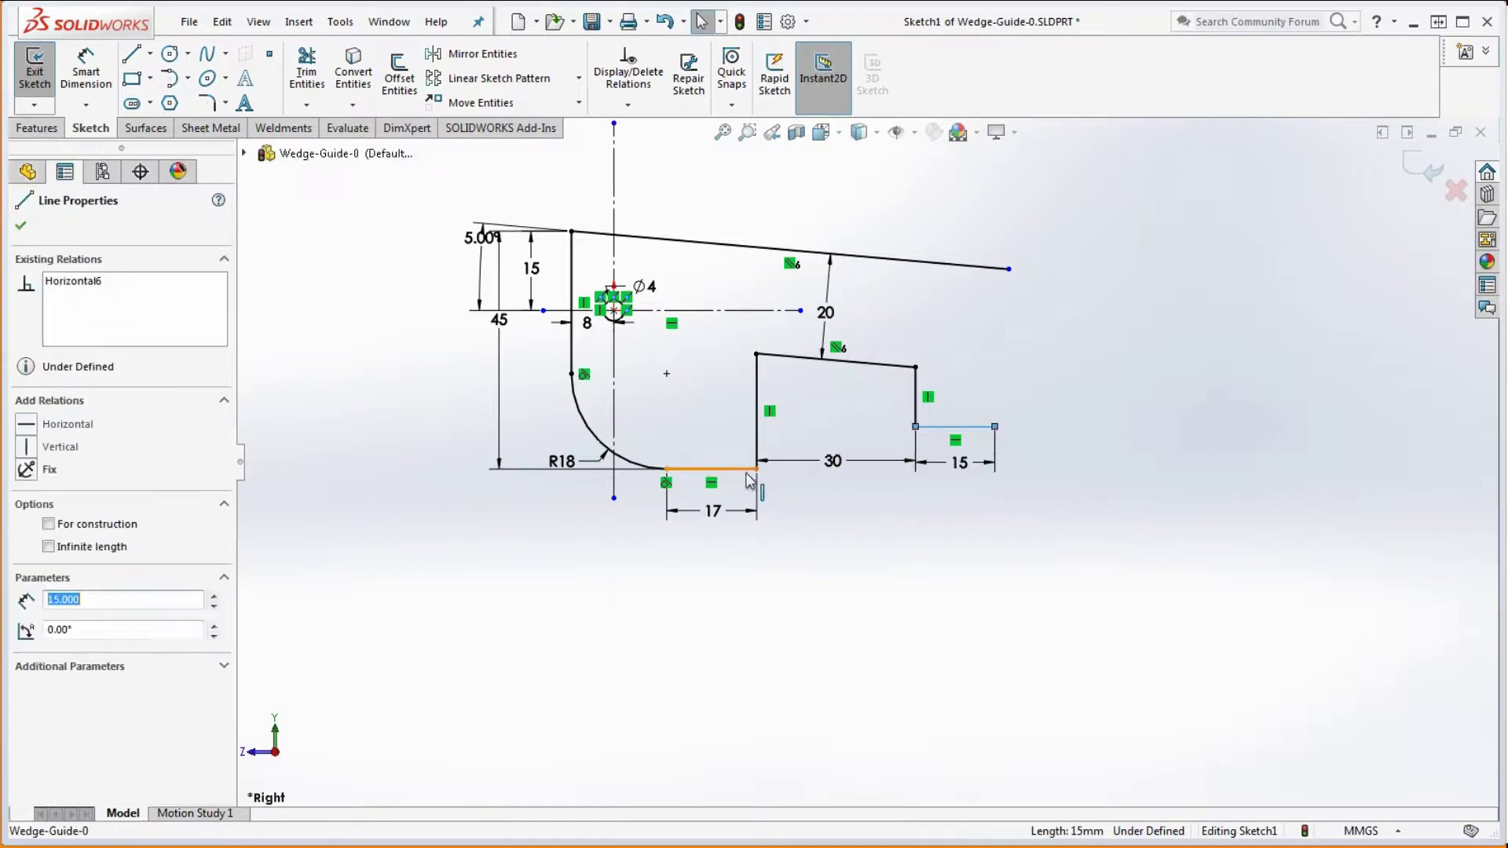
pyautogui.keyDown('ctrl'); pyautogui.click(739, 473); pyautogui.keyUp('ctrl')
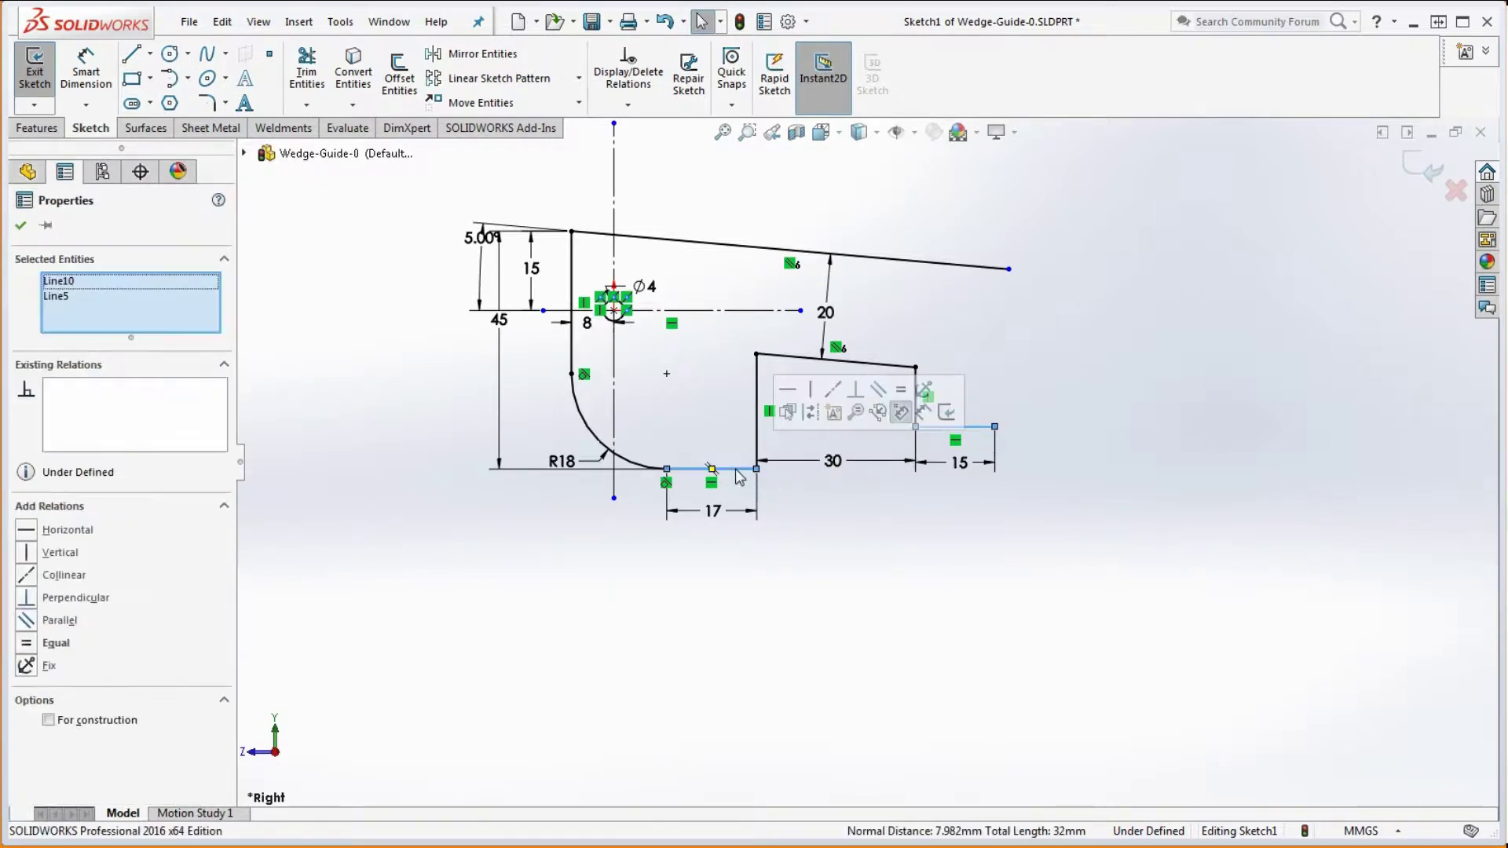
pyautogui.click(833, 388)
pyautogui.click(915, 586)
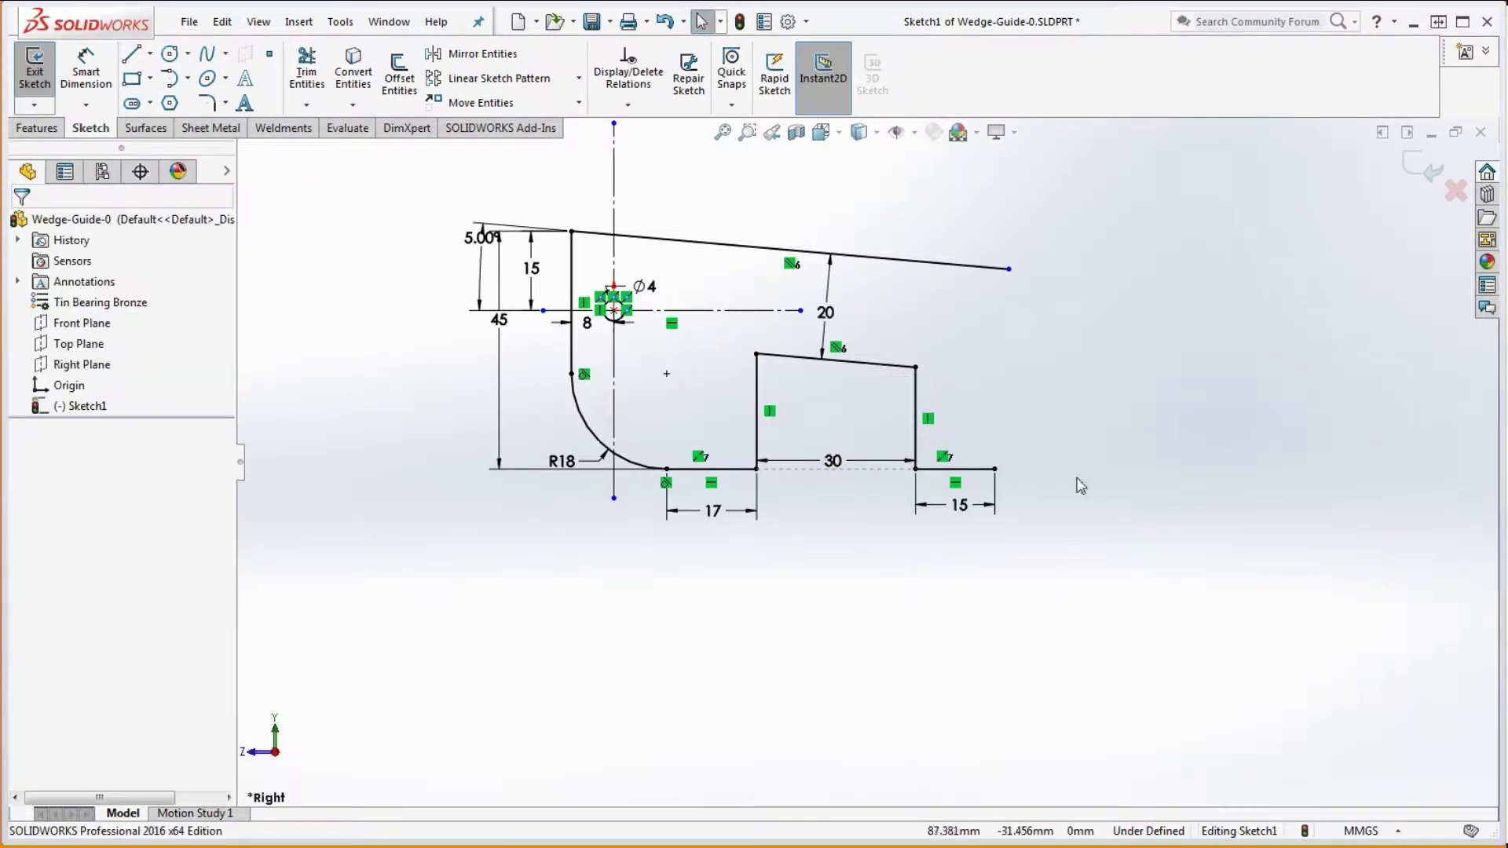
# Shorten the sloped top line to end about 50 mm from the origin and draw a tangent arc curving down from its end
pyautogui.click(994, 469)
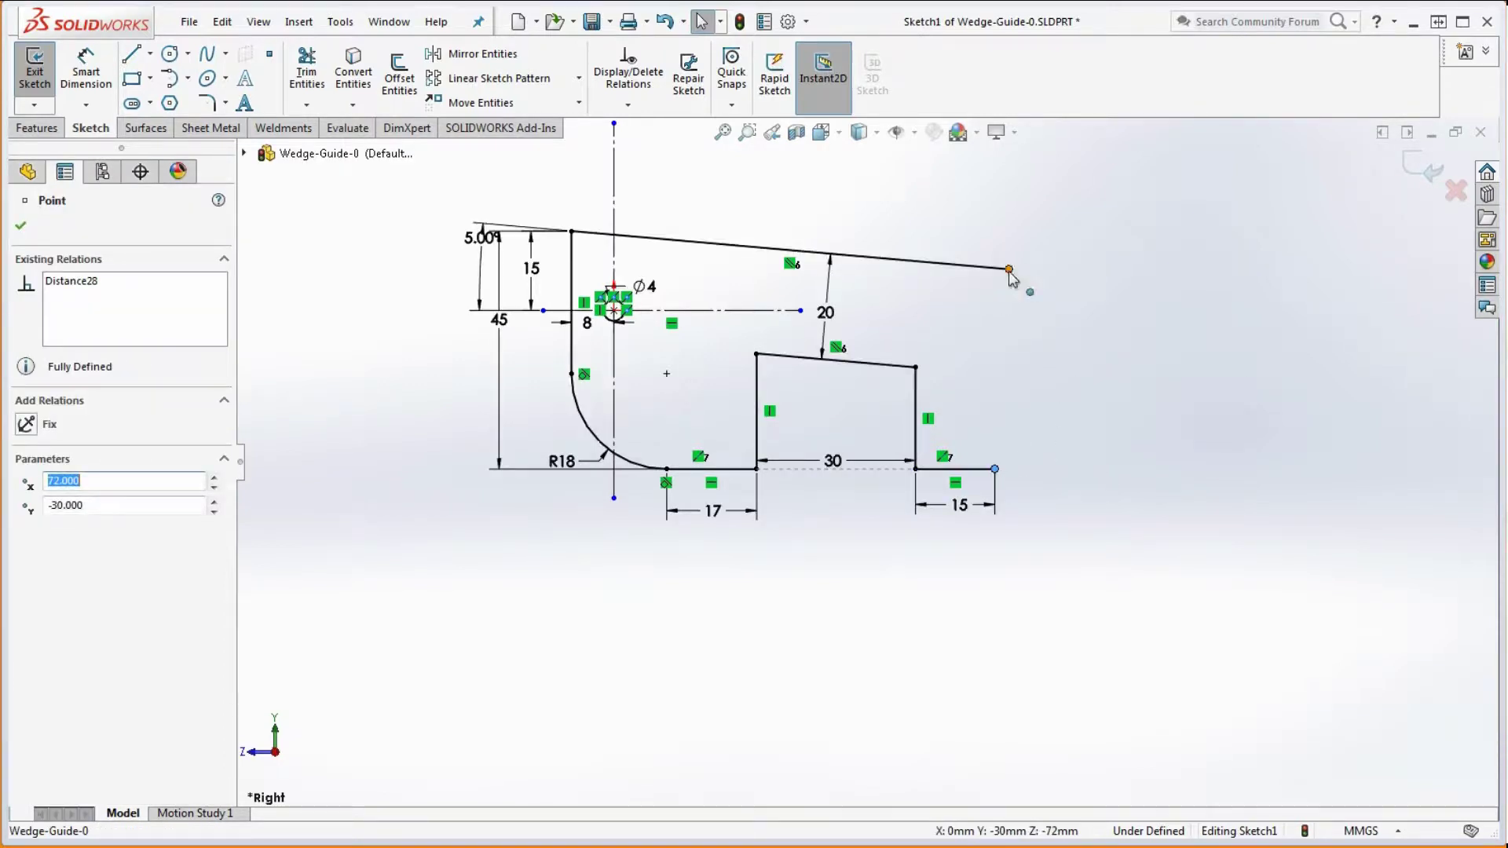
pyautogui.moveTo(1009, 269); pyautogui.dragTo(883, 277)
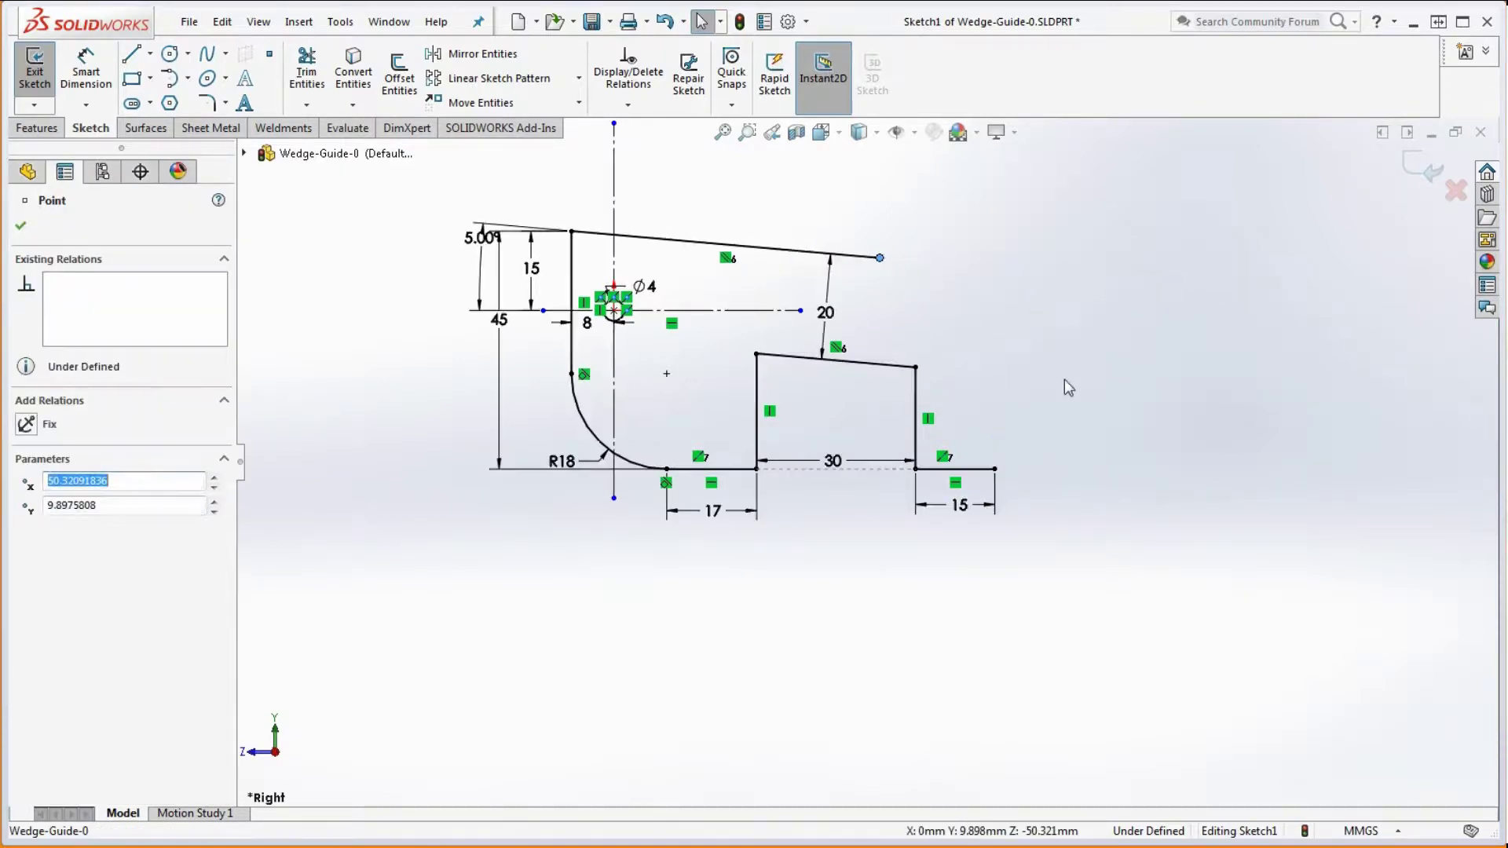
pyautogui.click(174, 83)
pyautogui.click(881, 257)
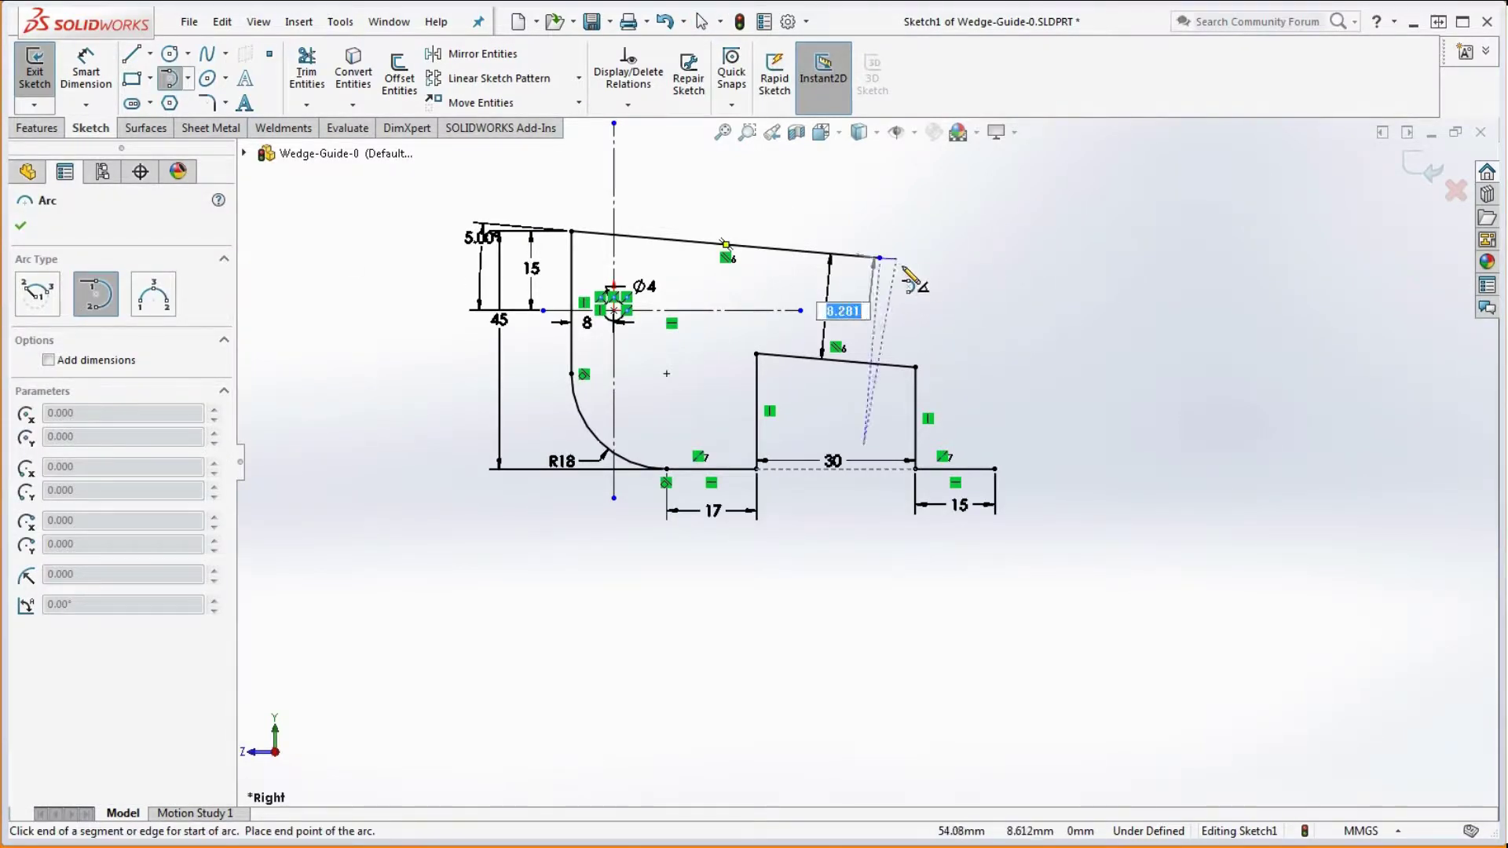
pyautogui.click(986, 354)
pyautogui.press('Escape')
pyautogui.click(1075, 307)
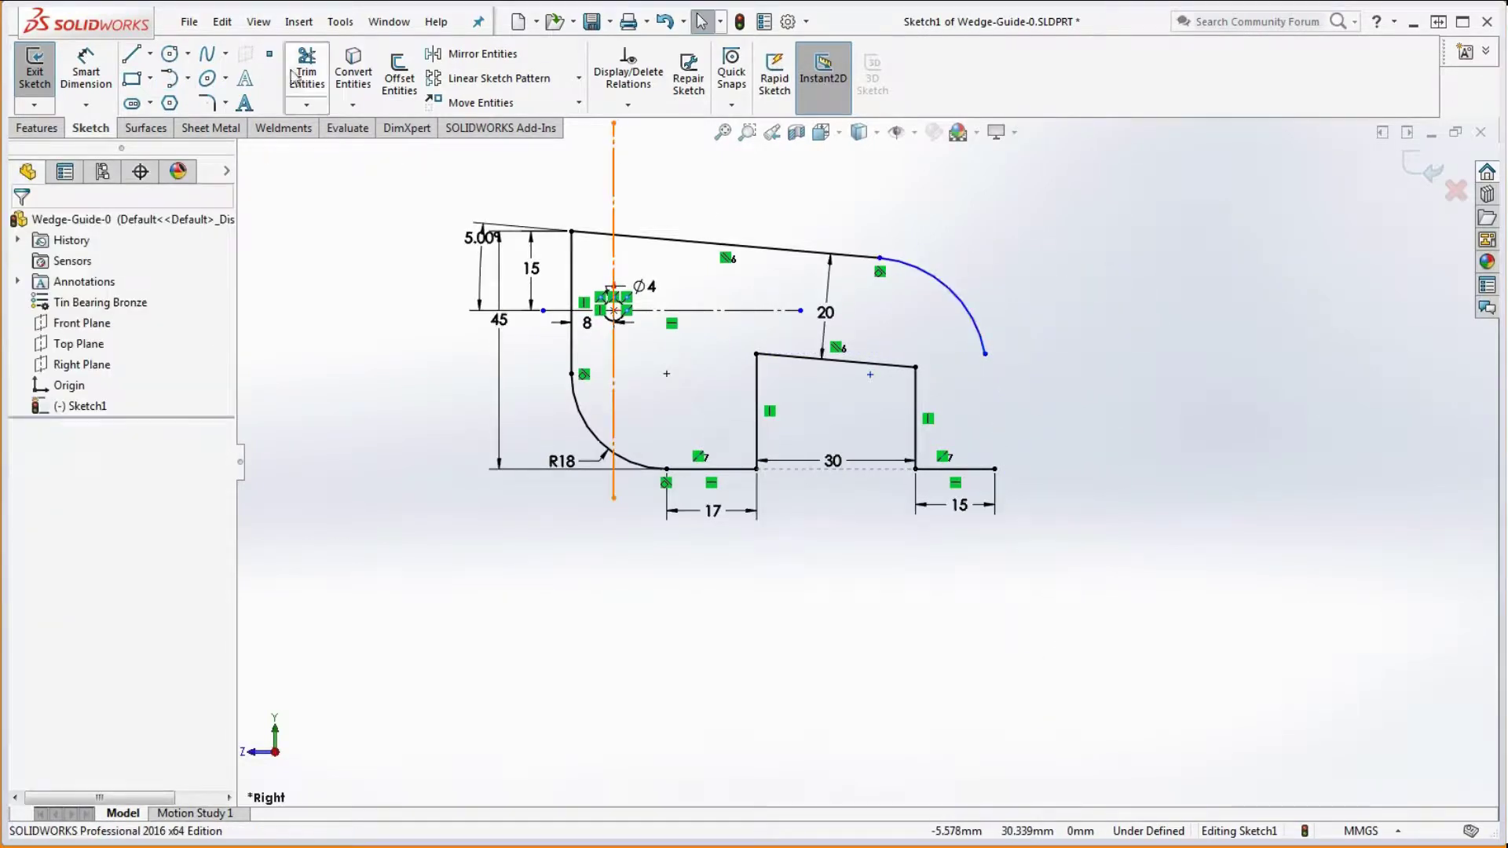
# Join the arc's lower end to the outer end of the 15 mm bottom line with a line and make it vertical
pyautogui.click(130, 58)
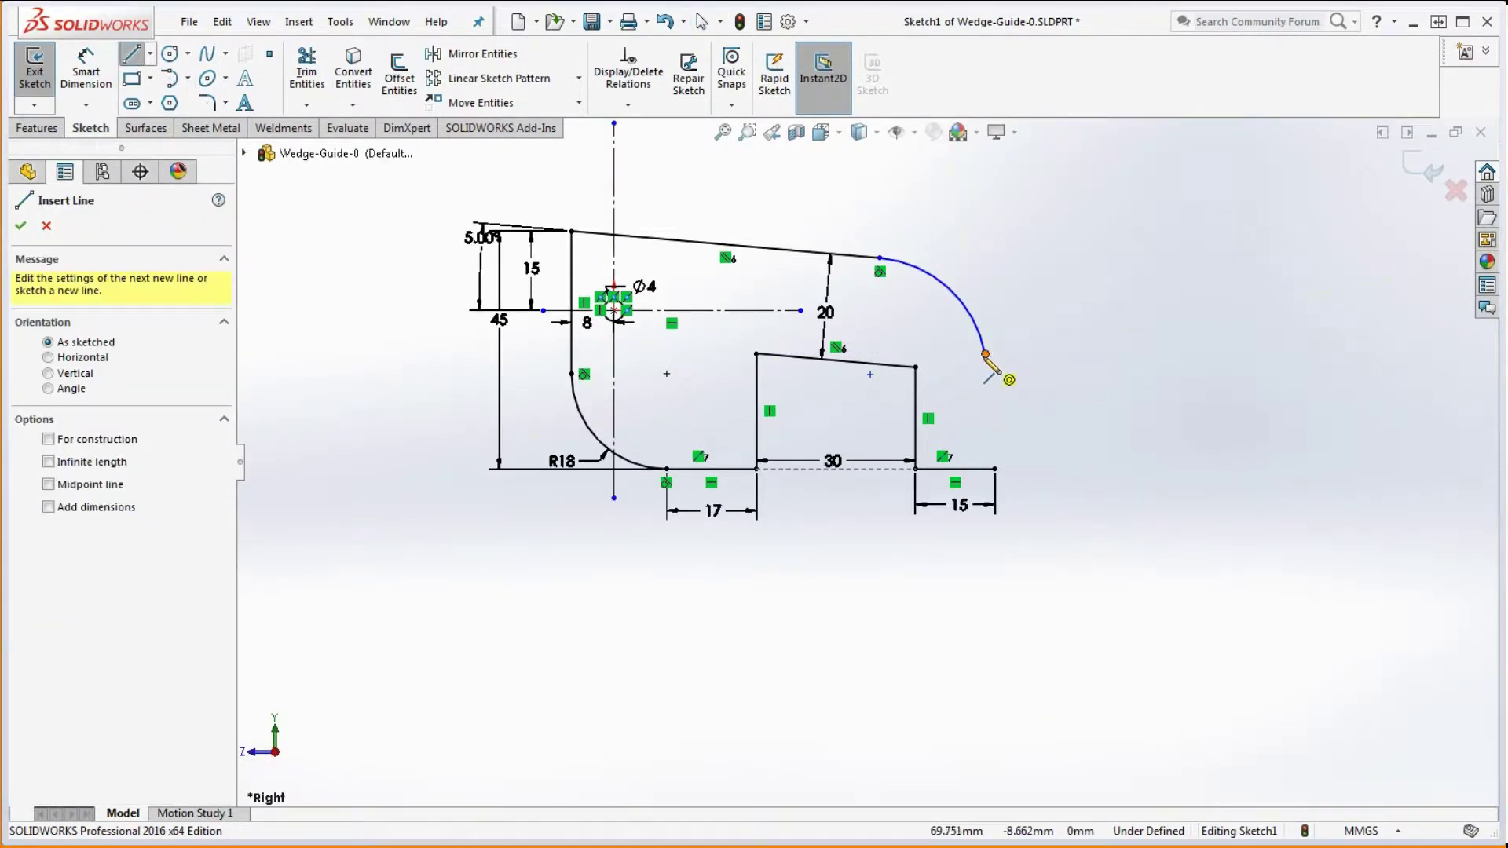
pyautogui.moveTo(986, 355); pyautogui.dragTo(995, 469)
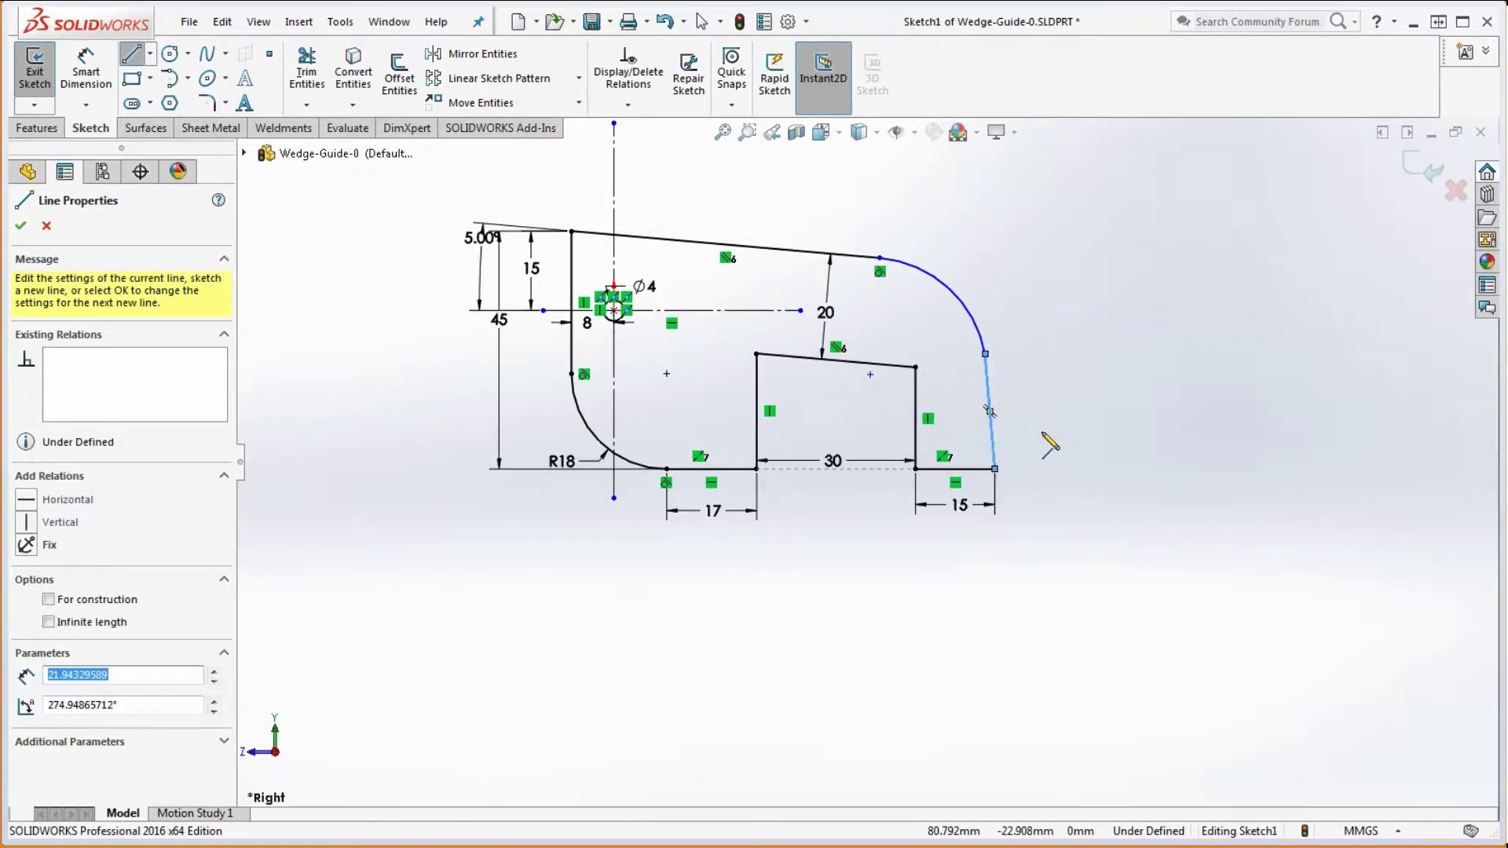
pyautogui.press('Escape')
pyautogui.click(976, 420)
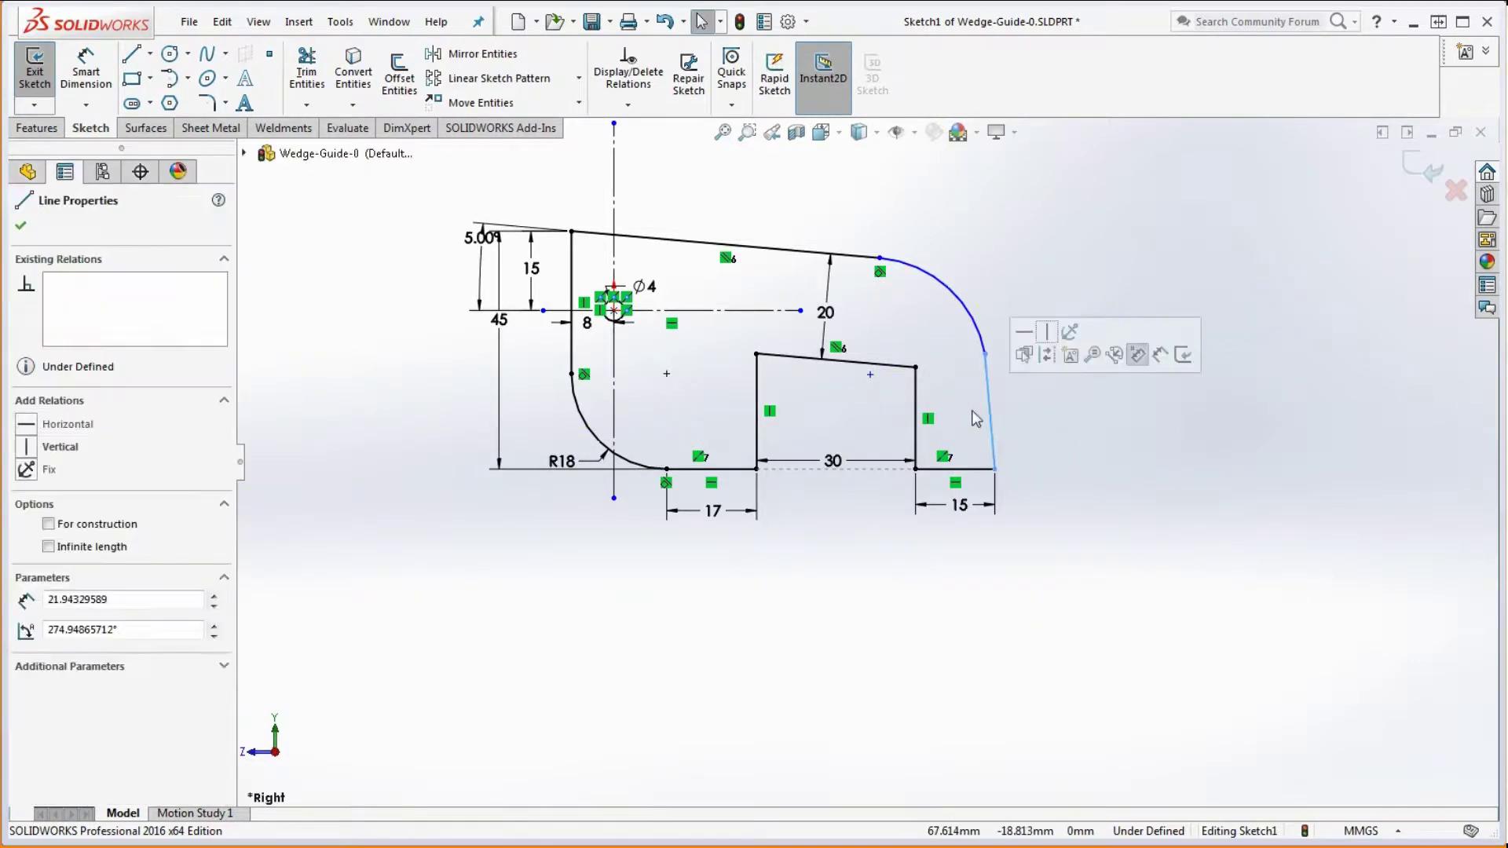
pyautogui.click(1046, 333)
# Make the right-end arc tangent to the vertical line below it
pyautogui.moveTo(1024, 364); pyautogui.dragTo(944, 325)
pyautogui.click(994, 244)
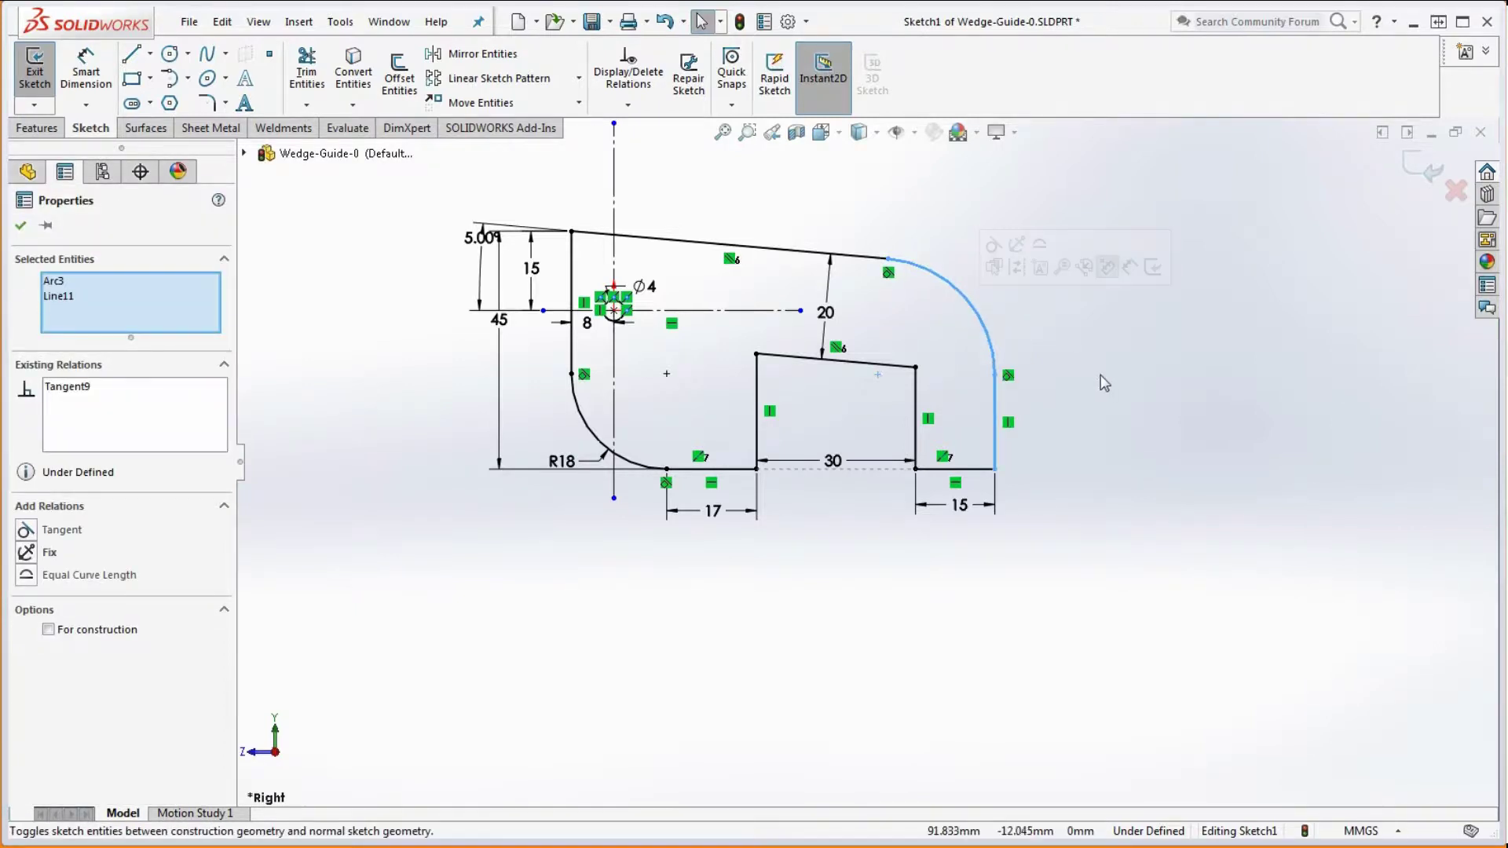
pyautogui.click(1105, 382)
# Dimension the right-end arc's radius at 24 mm
pyautogui.click(100, 69)
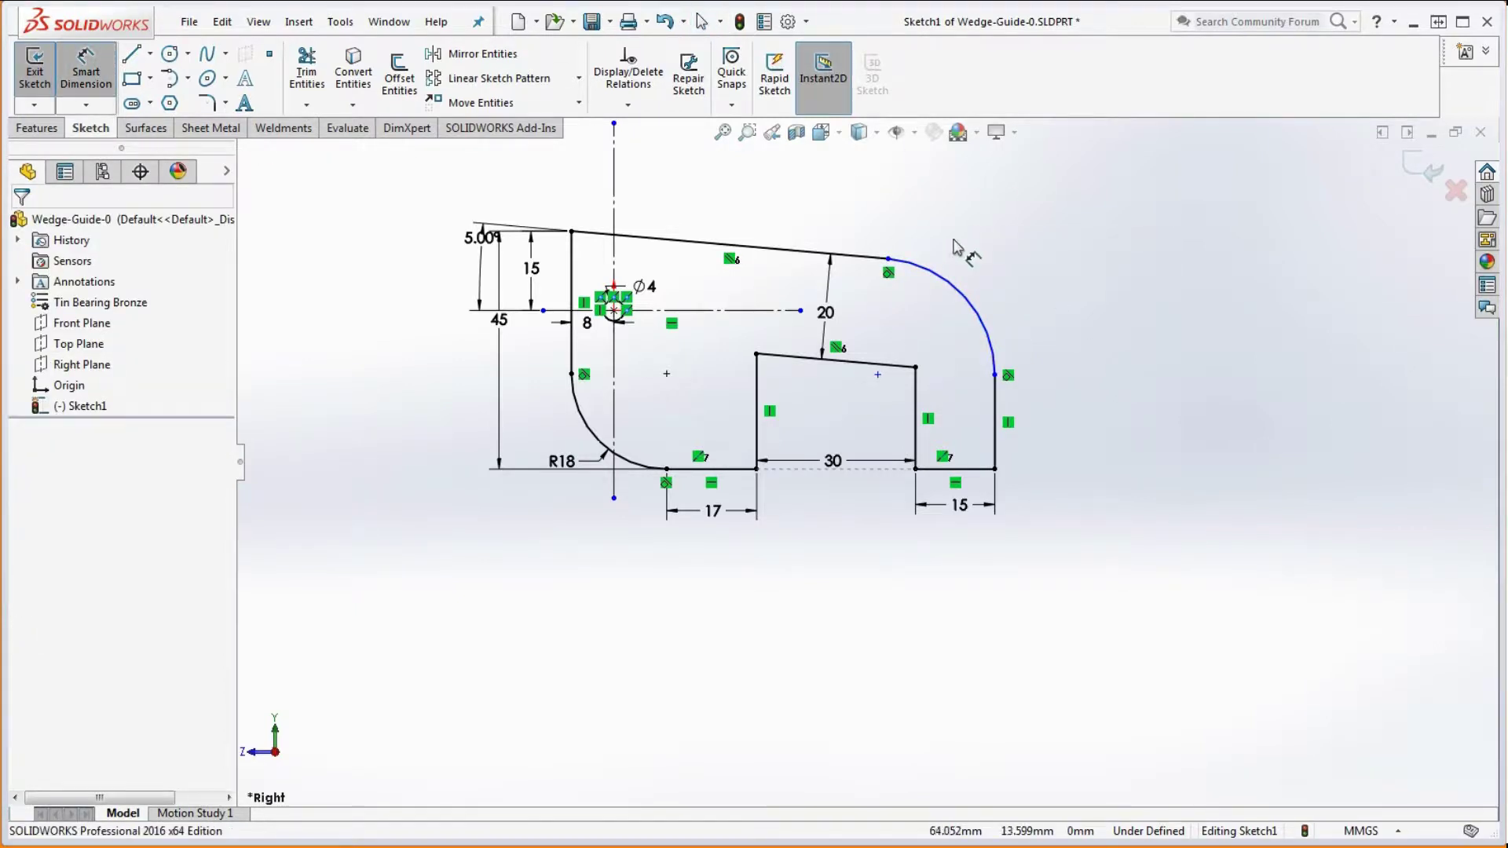
pyautogui.click(974, 313)
pyautogui.click(1065, 238)
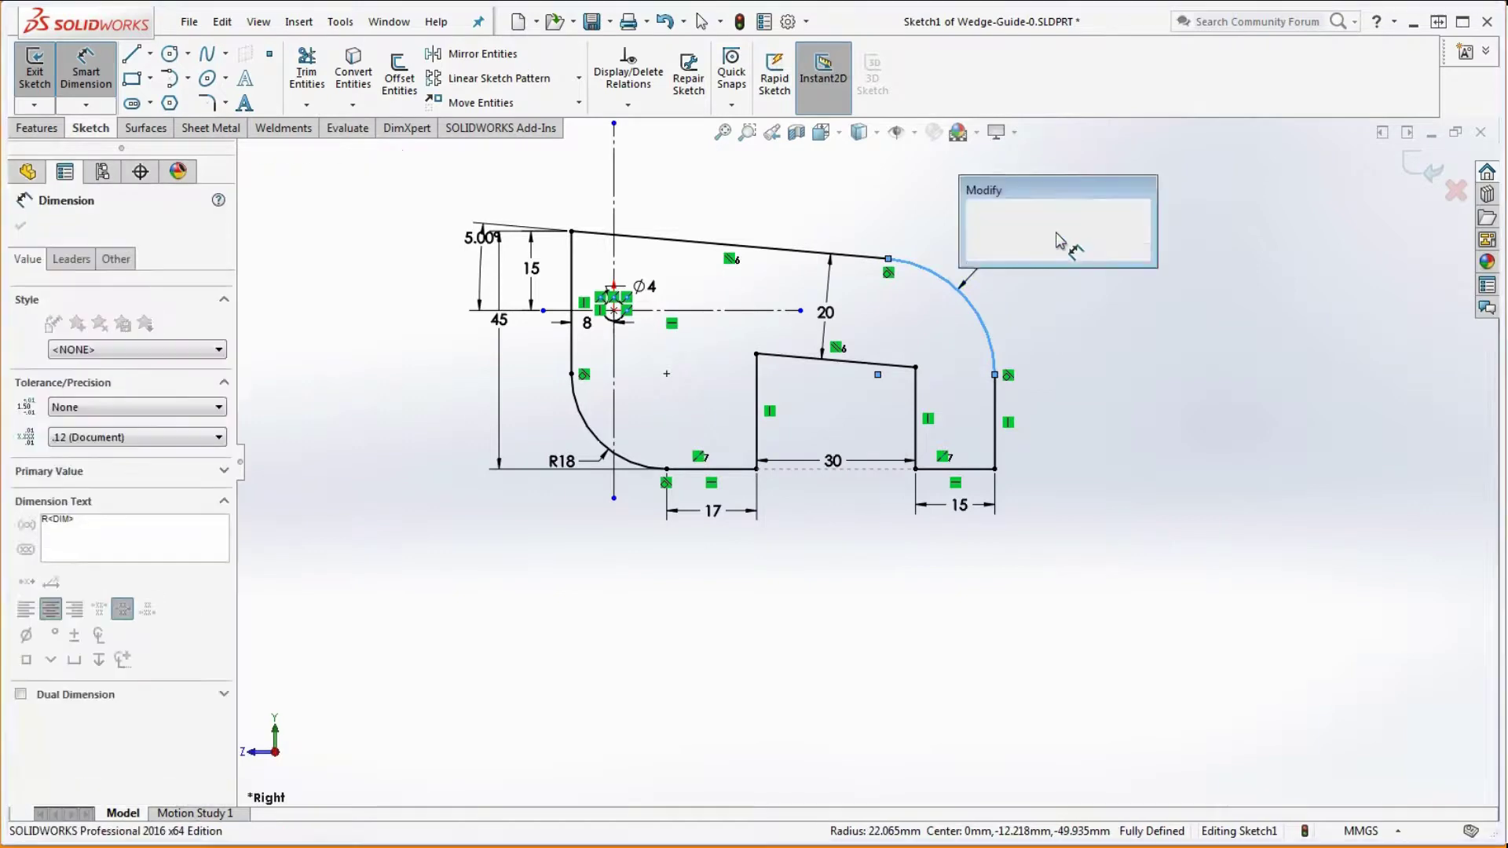
pyautogui.write('24')
pyautogui.press('Return')
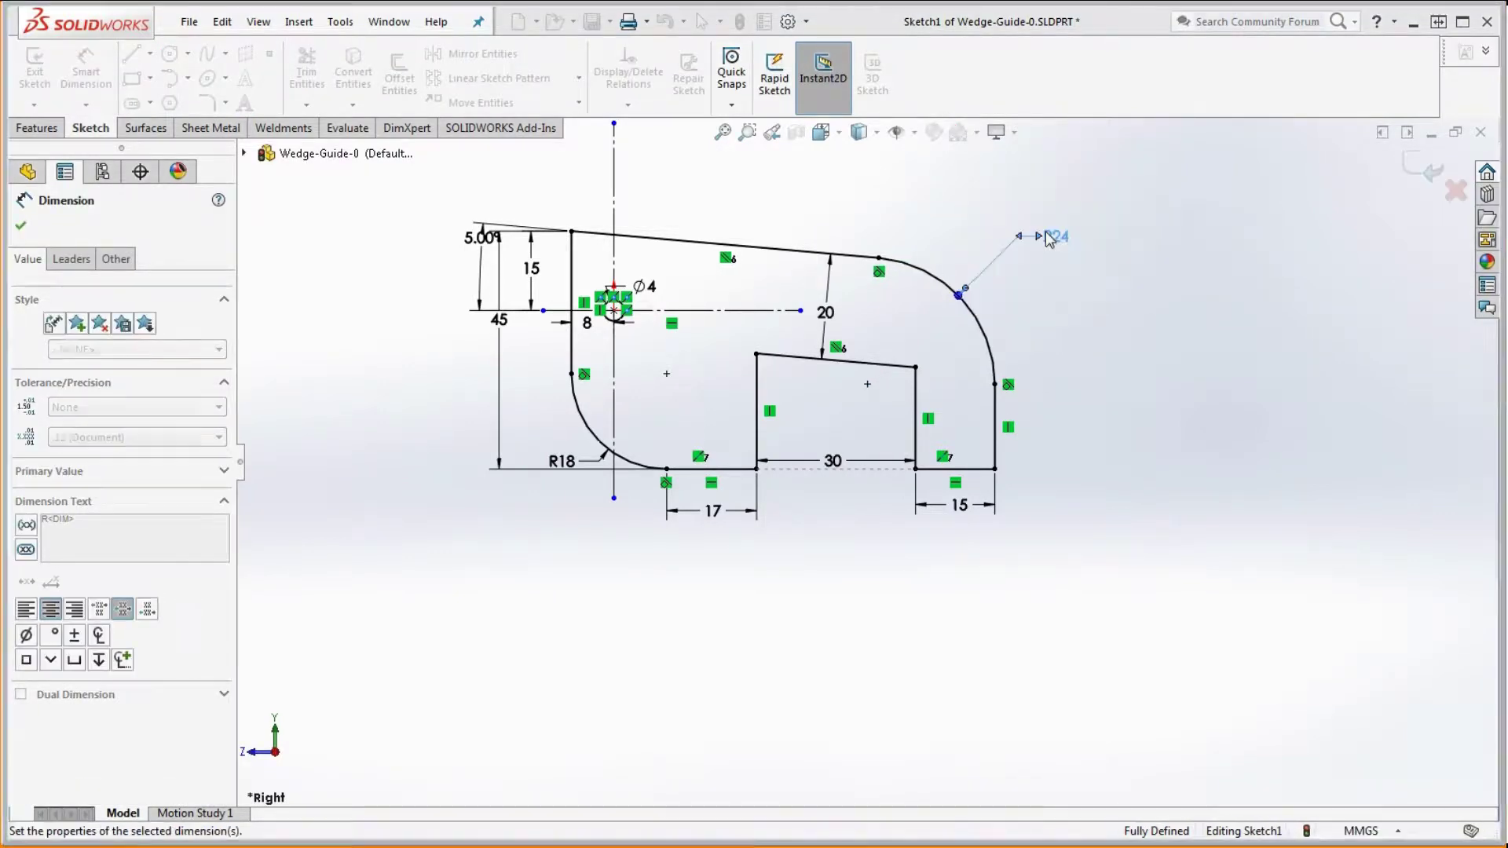
pyautogui.press('Escape')
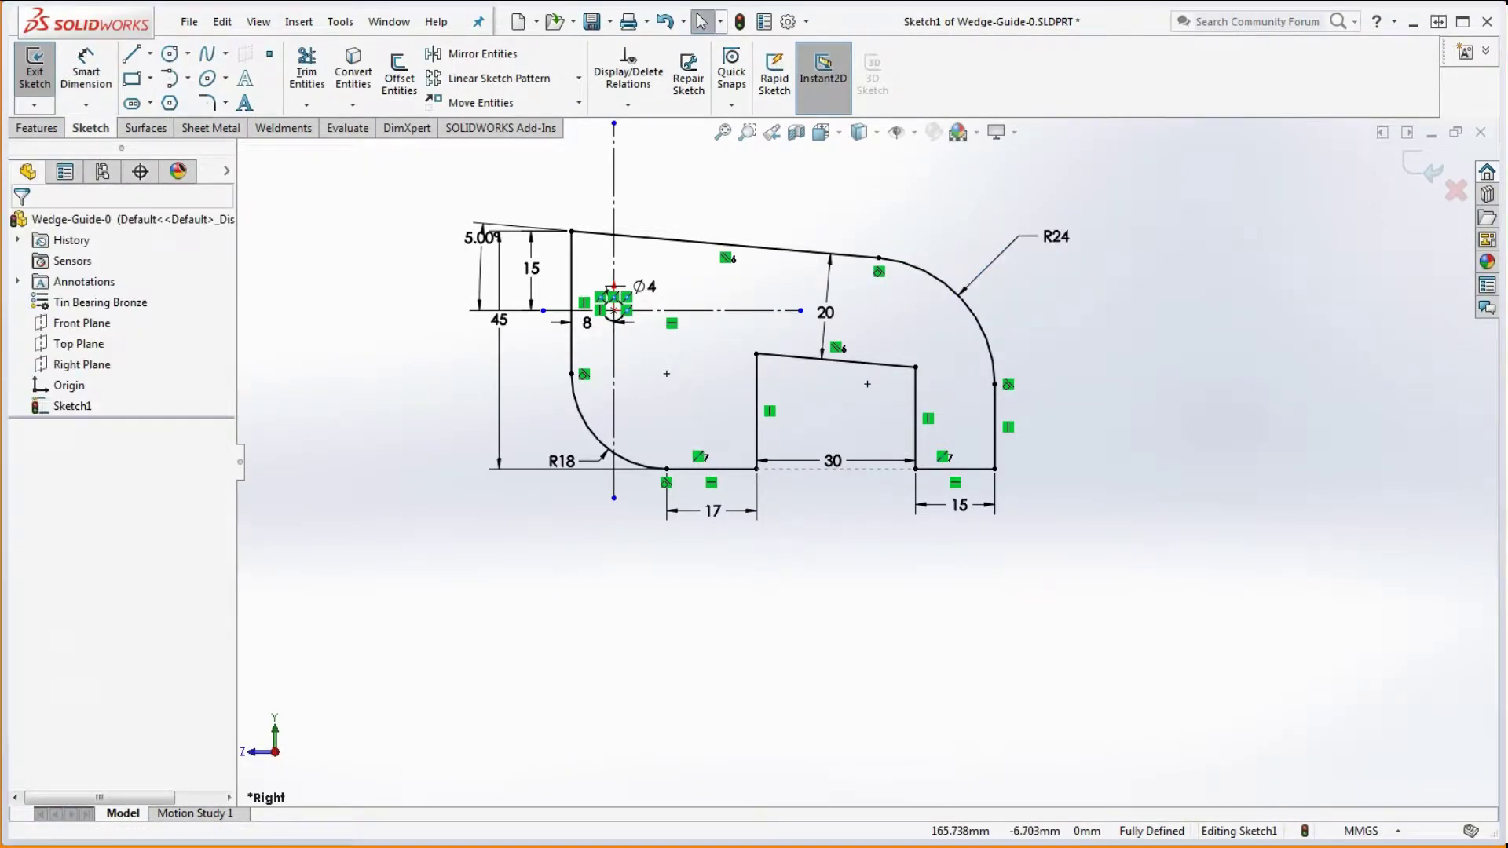
# Check the PDF drawing, then extend both ends of the horizontal centerline and the lower end of the vertical centerline beyond the profile
pyautogui.moveTo(1507, 69); pyautogui.dragTo(1177, 43)
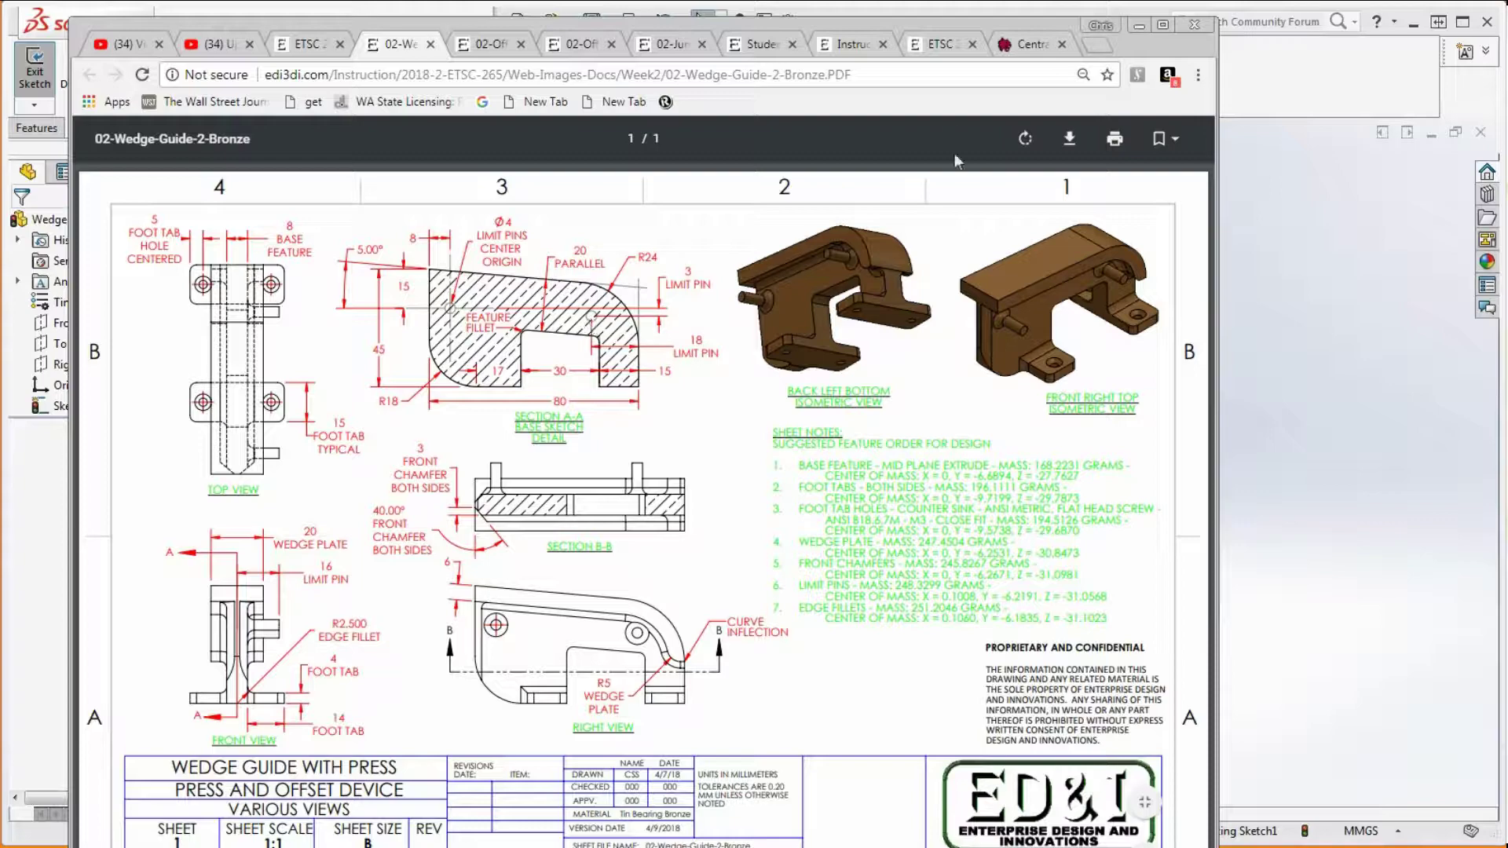
pyautogui.click(1139, 25)
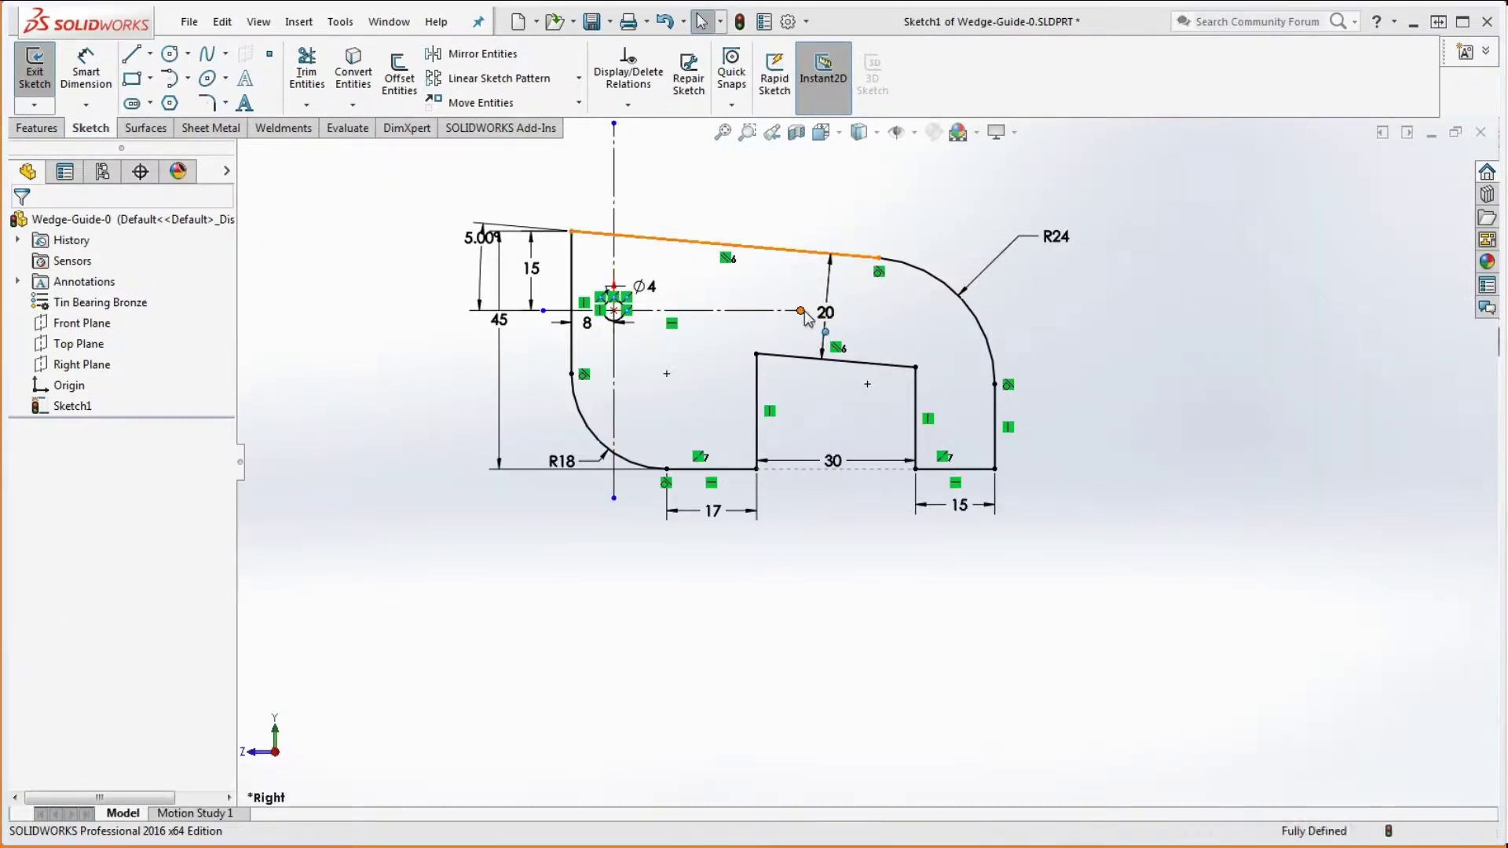
pyautogui.moveTo(800, 311); pyautogui.dragTo(1079, 323)
pyautogui.click(1083, 329)
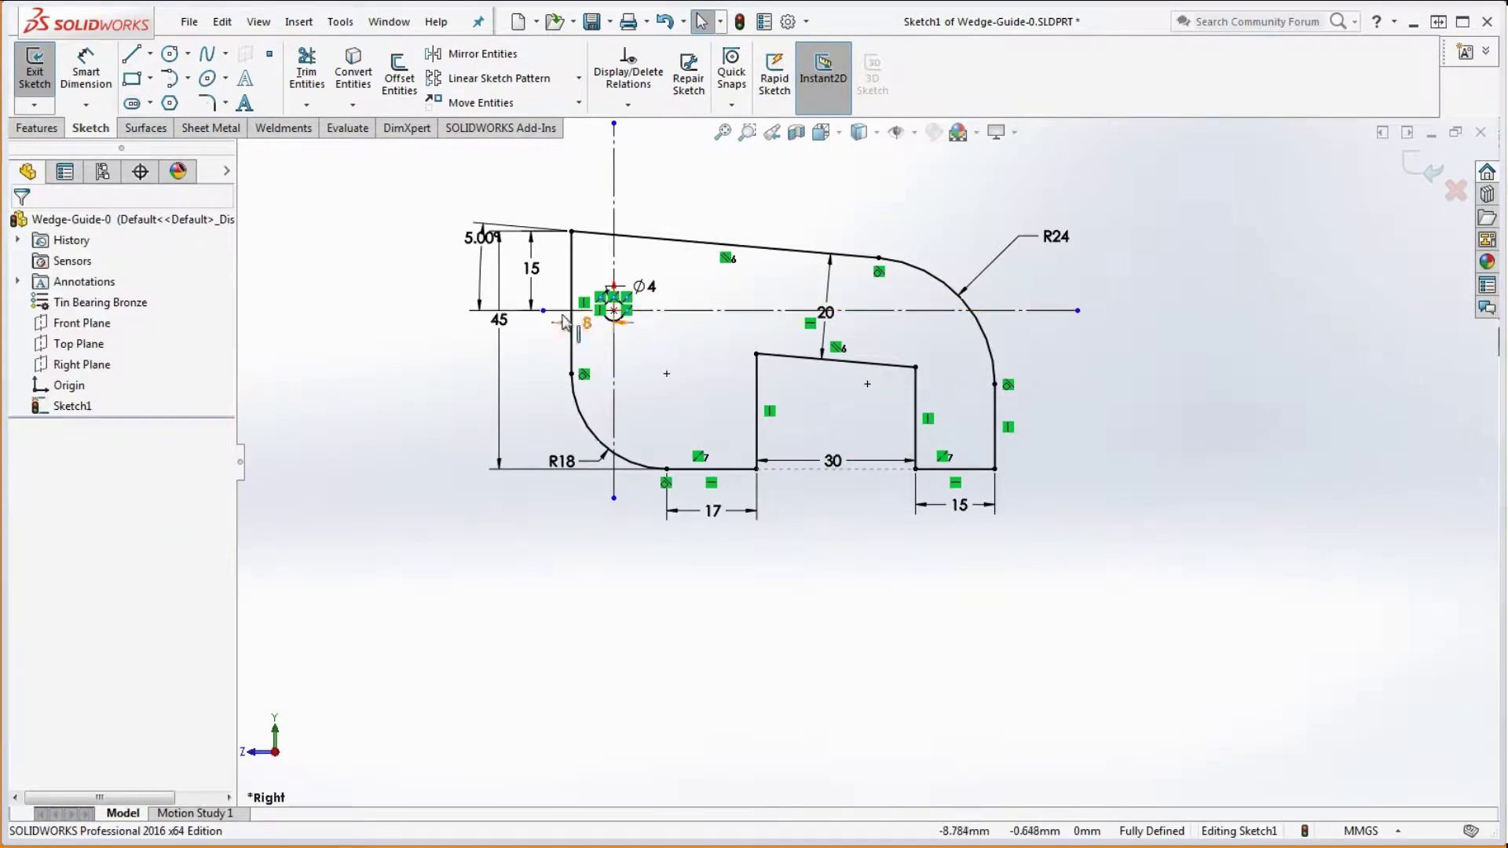
pyautogui.moveTo(505, 311); pyautogui.dragTo(444, 311)
pyautogui.click(628, 528)
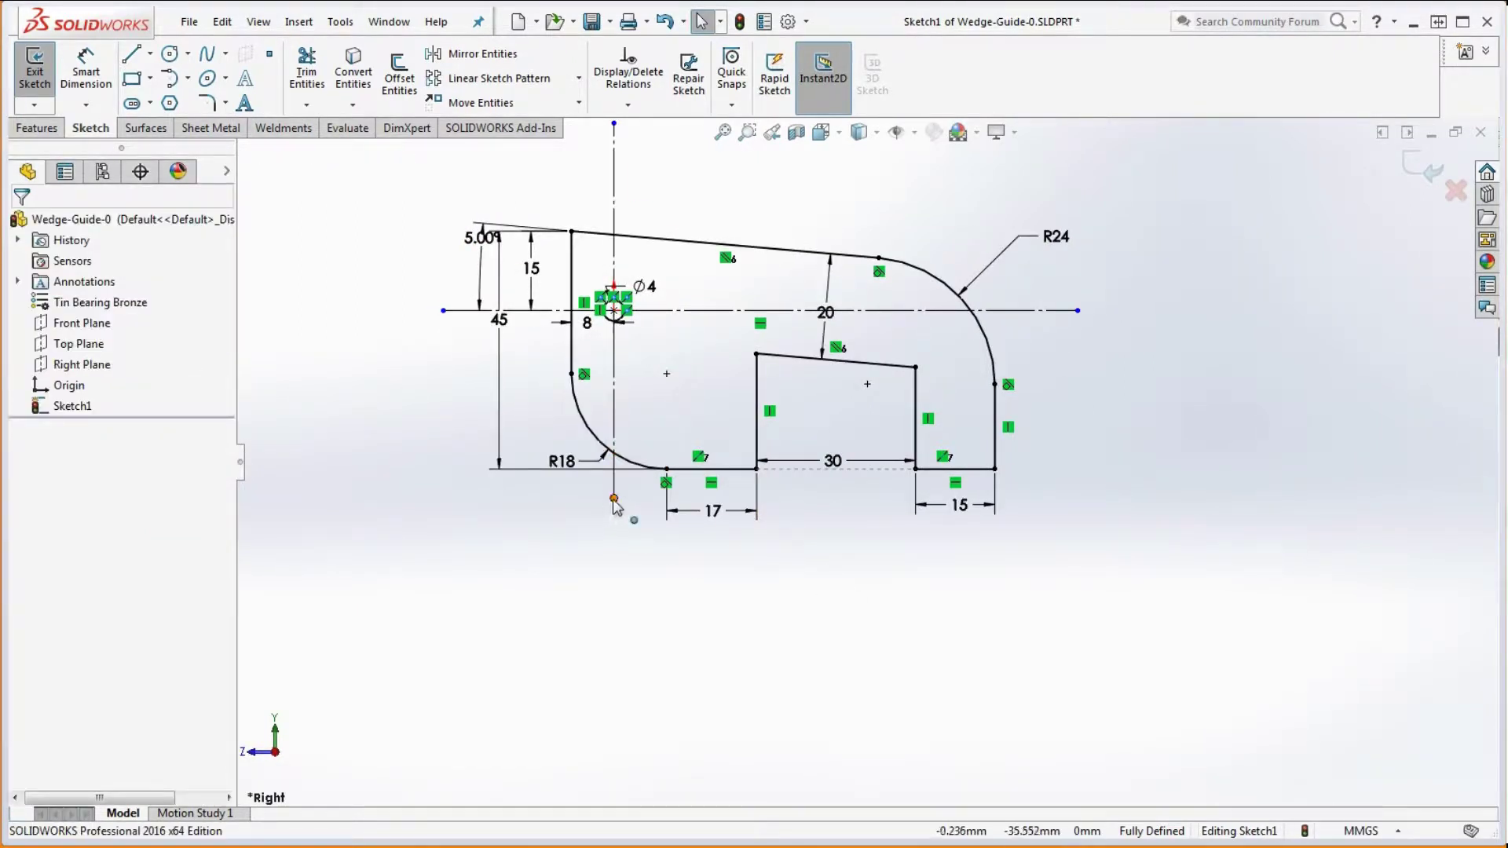
pyautogui.moveTo(614, 498); pyautogui.dragTo(622, 545)
pyautogui.click(808, 572)
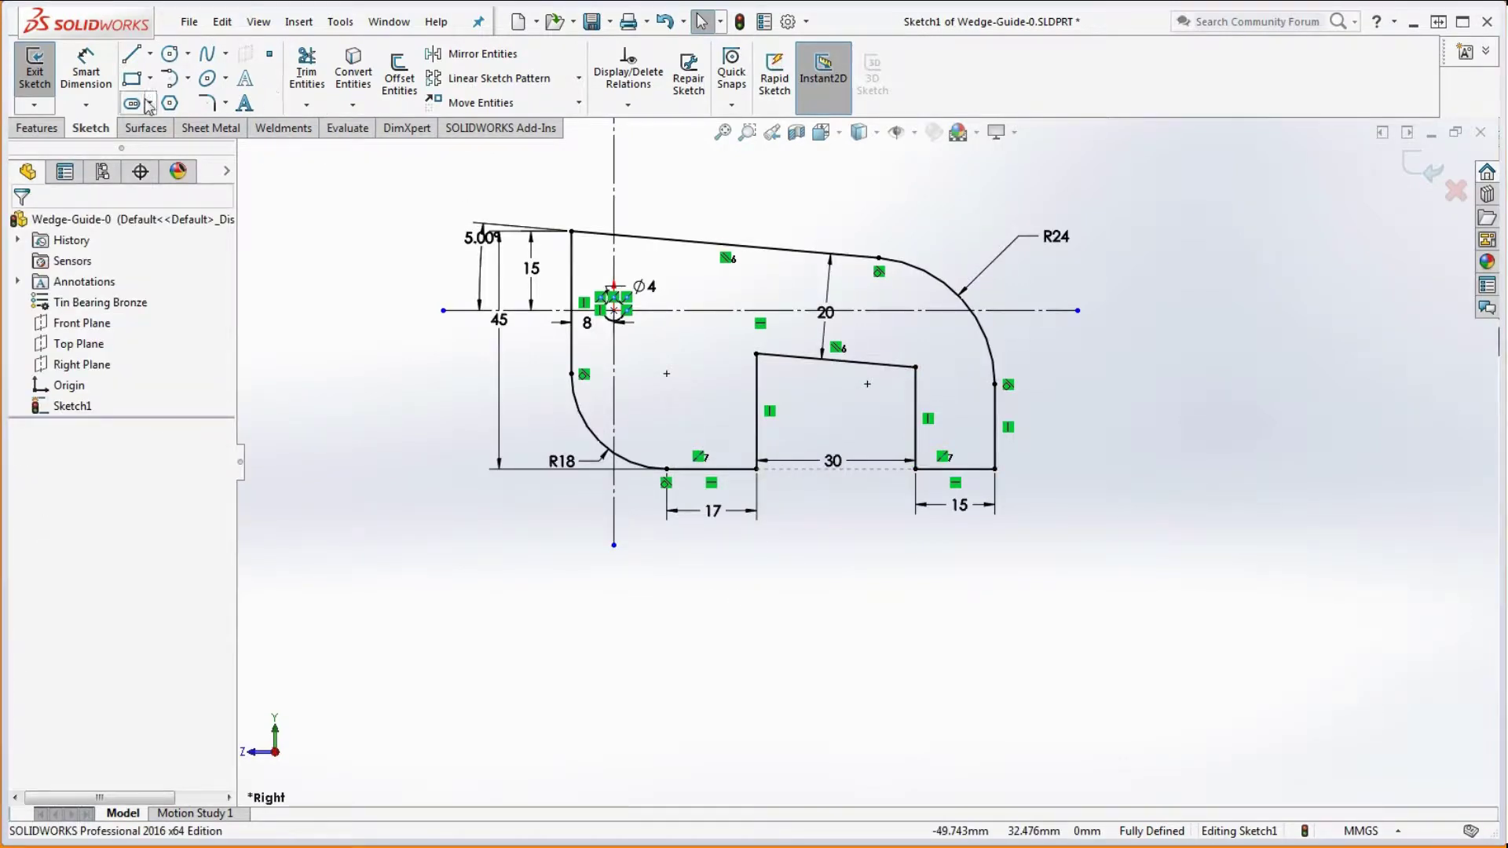
# Draw a circle about 9 mm in diameter inside the curved right end, centered about 61 mm right of and 3 mm below the origin
pyautogui.click(170, 54)
pyautogui.scroll(-3, 1036, 314)
pyautogui.click(863, 353)
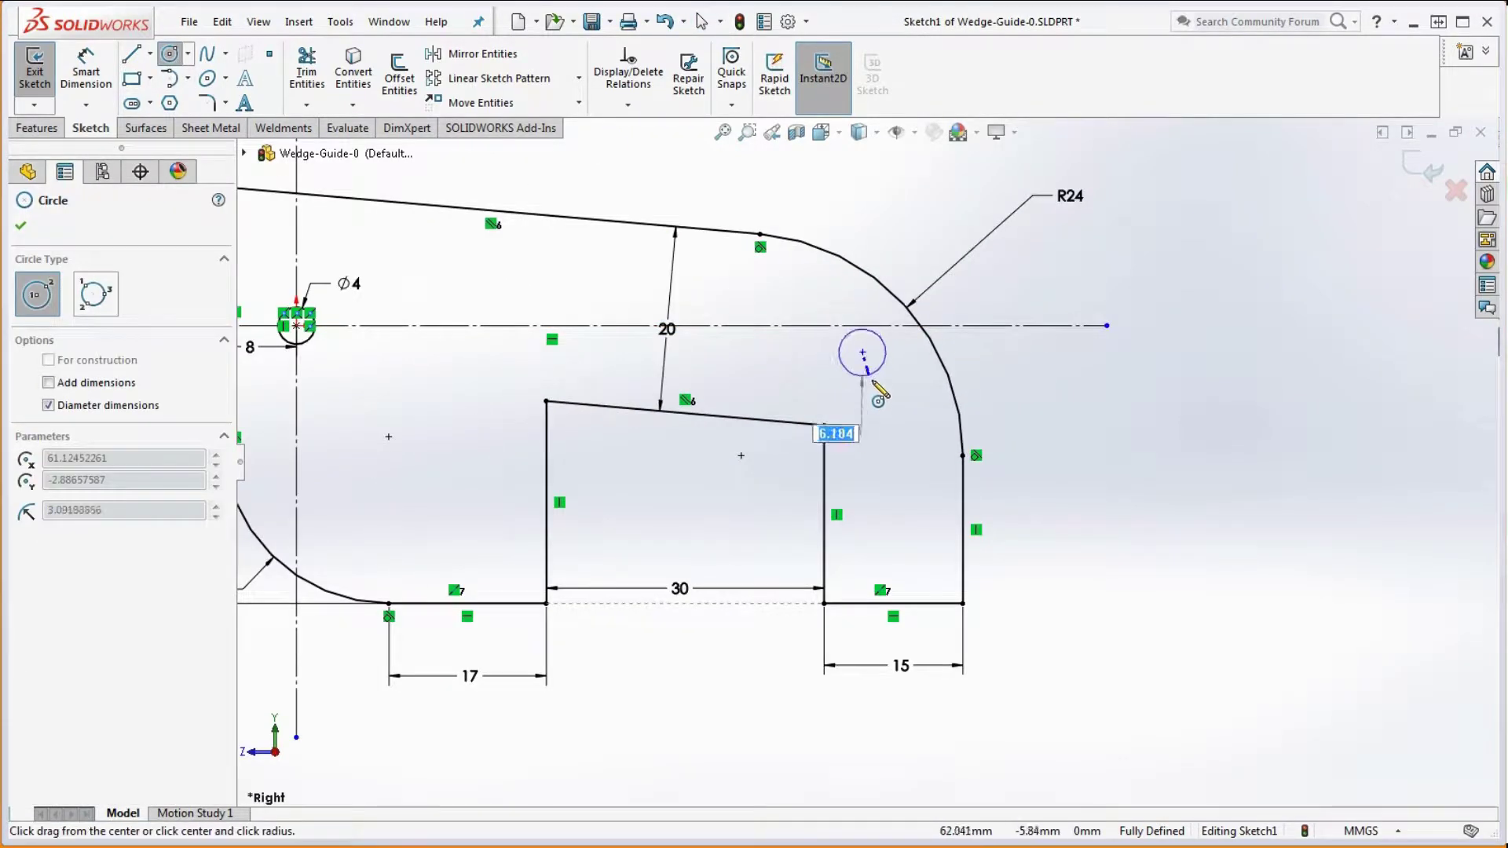
pyautogui.click(887, 387)
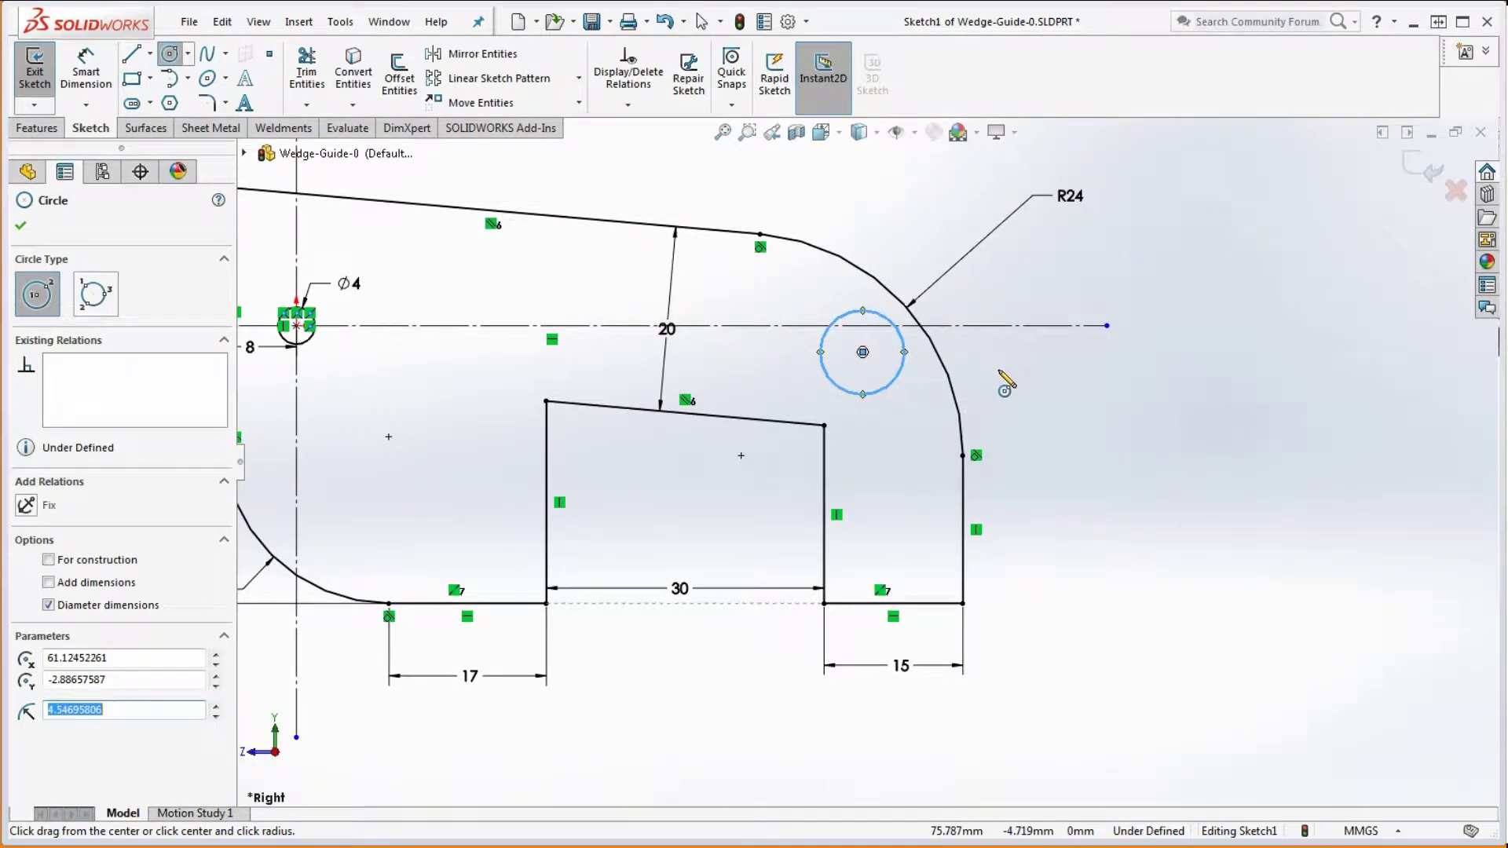
pyautogui.press('Escape')
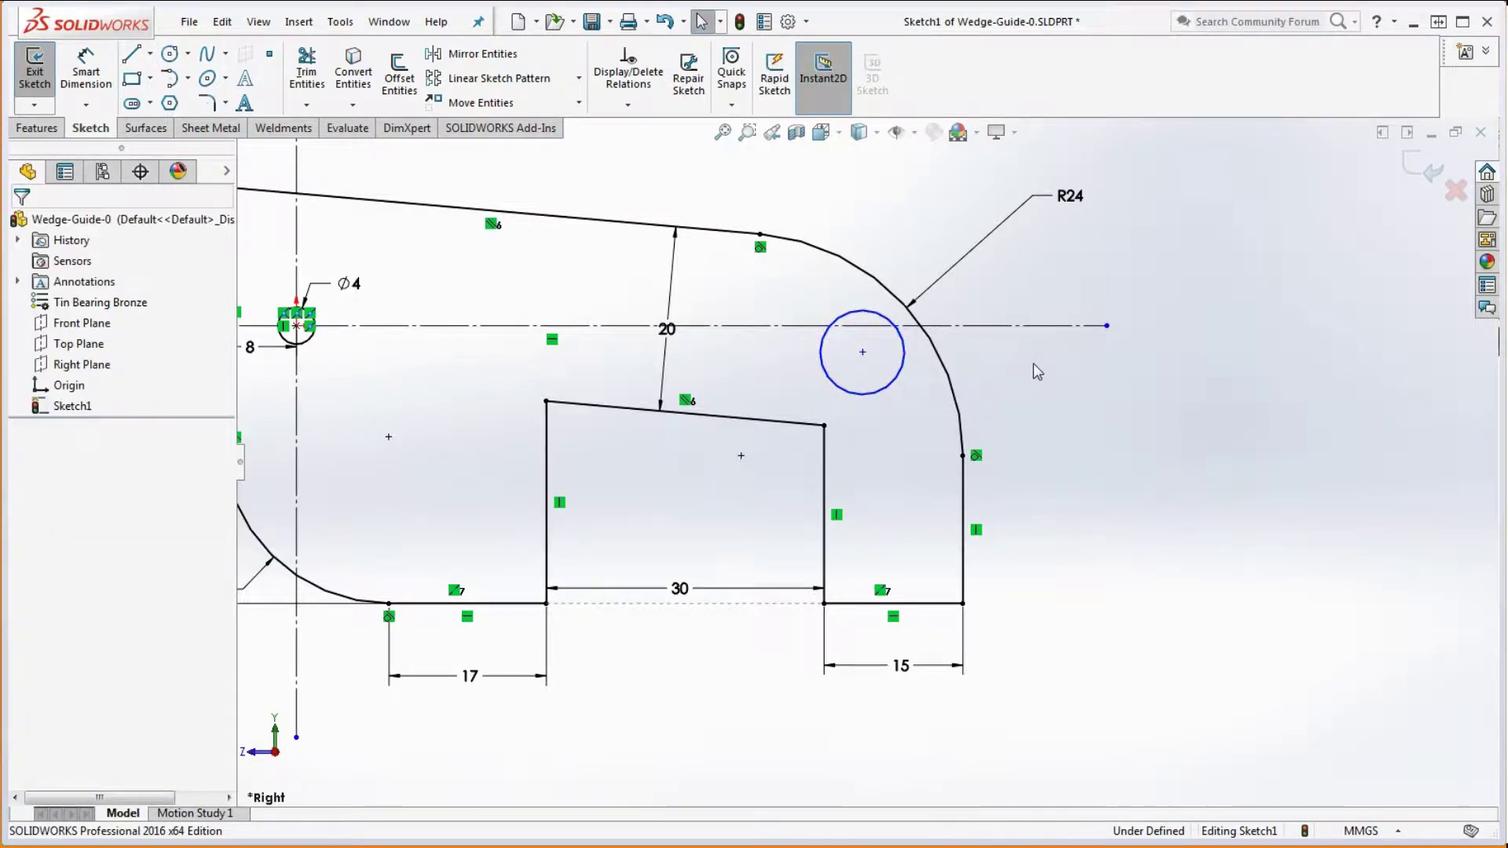
# Make the new circle equal in size to the 4 mm circle at the origin
pyautogui.click(886, 390)
pyautogui.scroll(3, 903, 395)
pyautogui.scroll(-8, 550, 400)
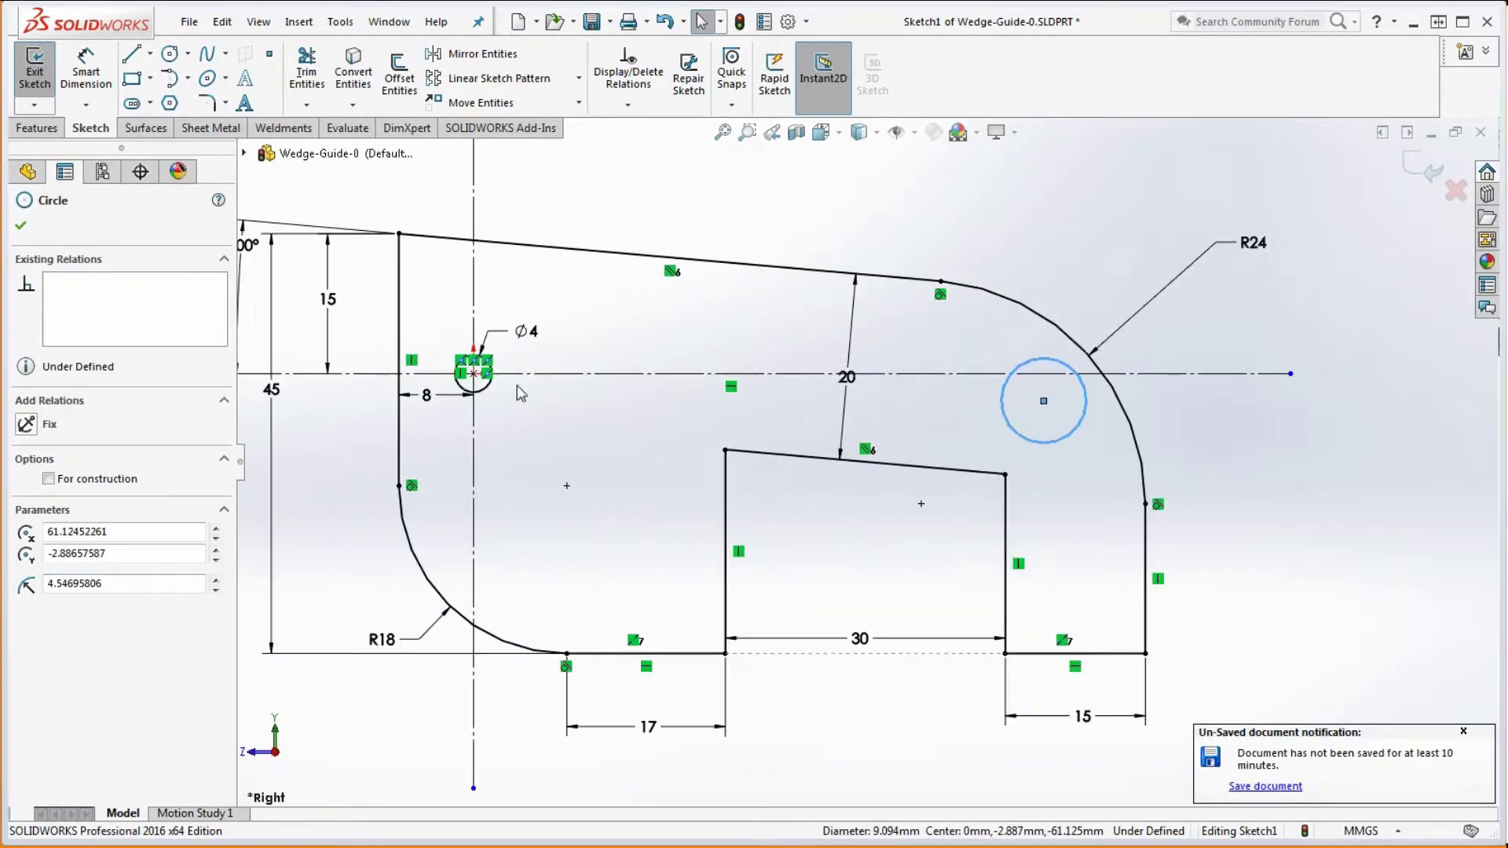
pyautogui.keyDown('ctrl'); pyautogui.click(563, 409); pyautogui.keyUp('ctrl')
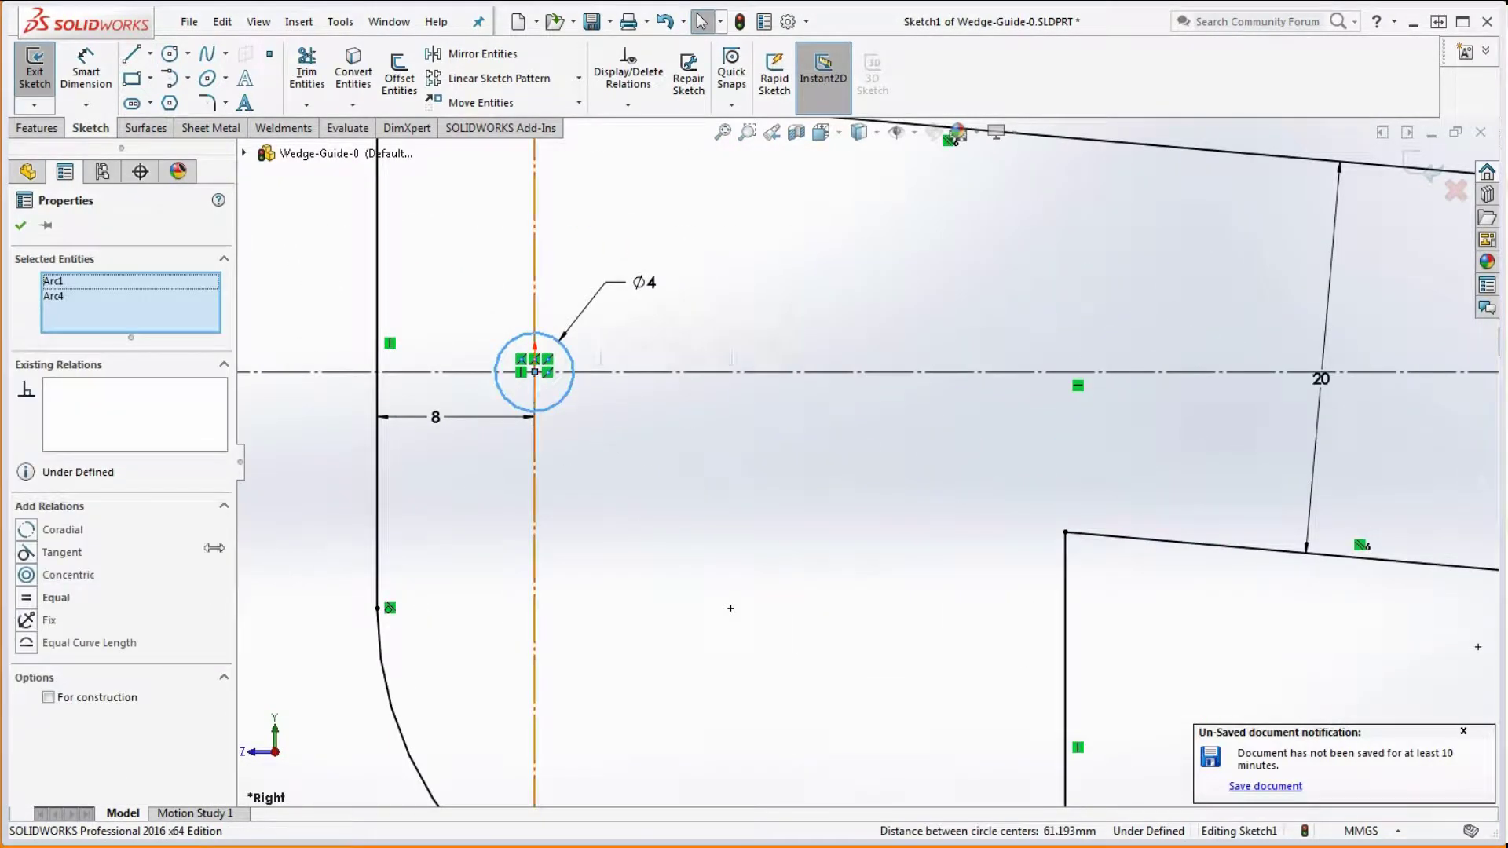
pyautogui.click(32, 600)
pyautogui.click(659, 535)
pyautogui.scroll(6, 664, 532)
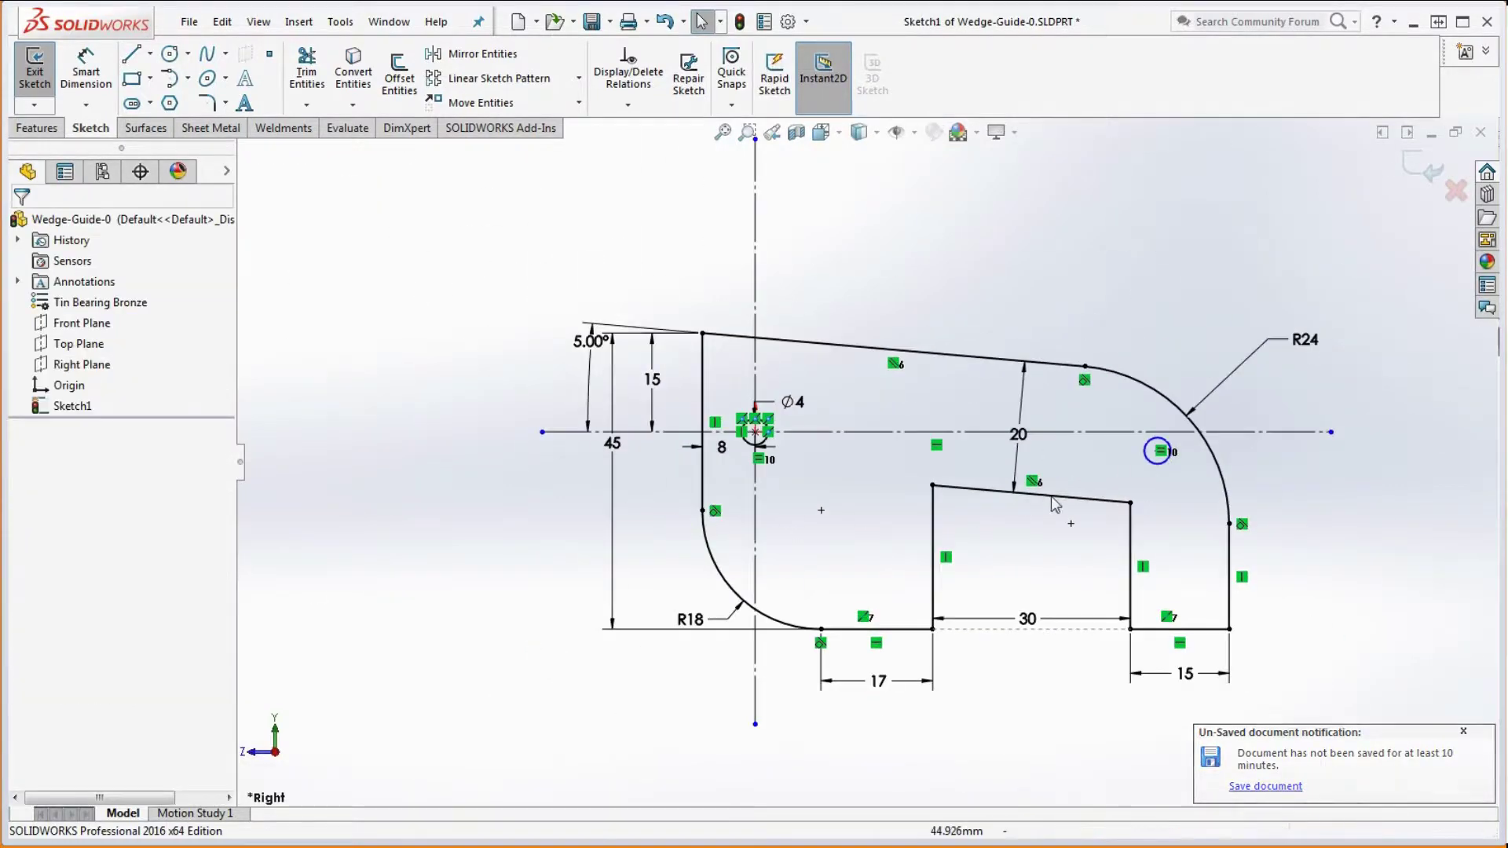
# Dimension the second circle's center 3 mm below the horizontal centerline
pyautogui.scroll(-4, 1088, 495)
pyautogui.click(87, 74)
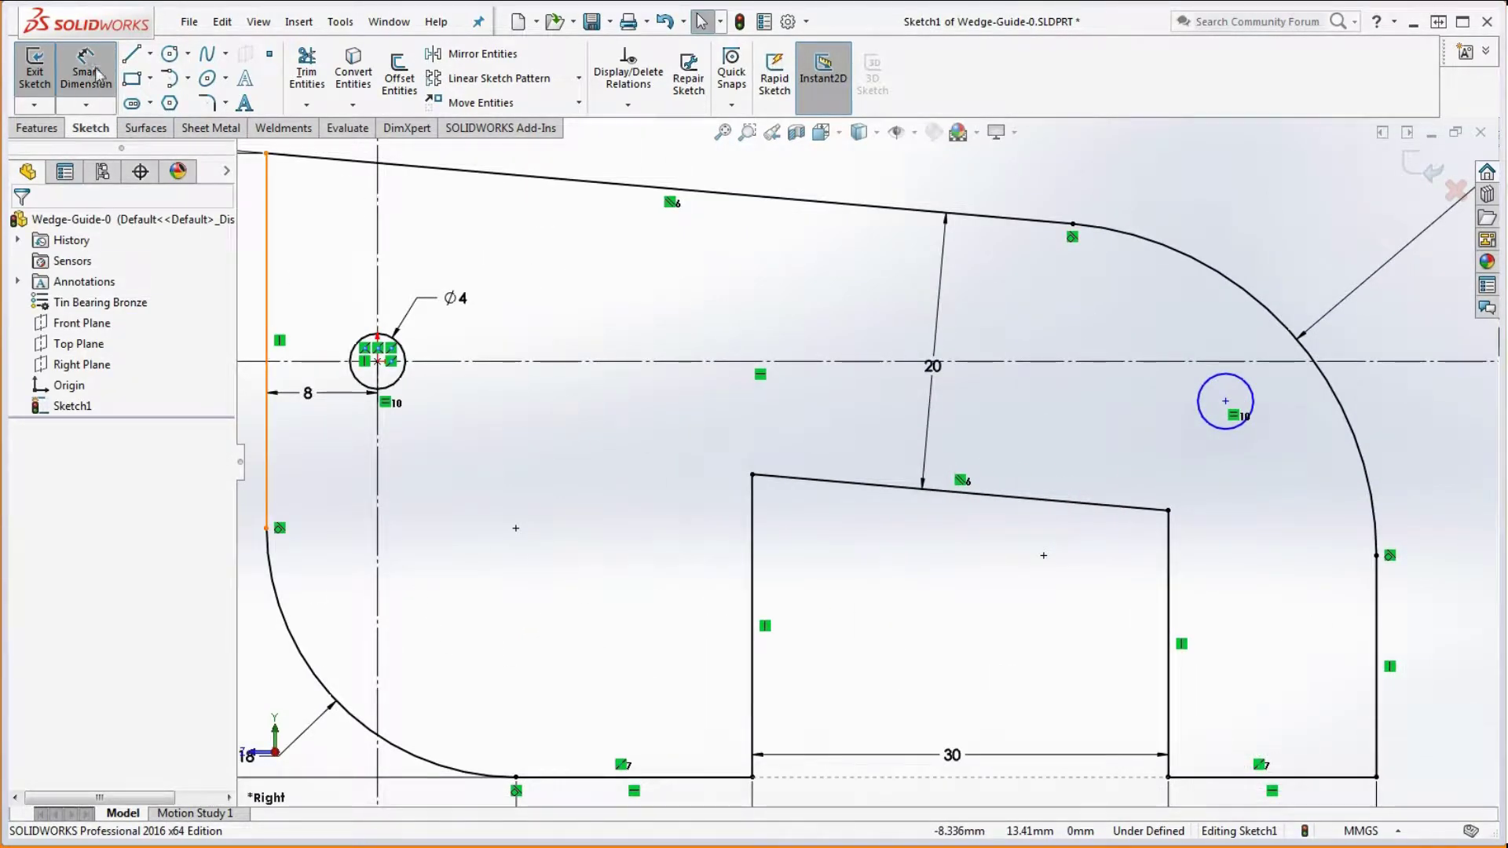
pyautogui.click(1145, 362)
pyautogui.click(1222, 428)
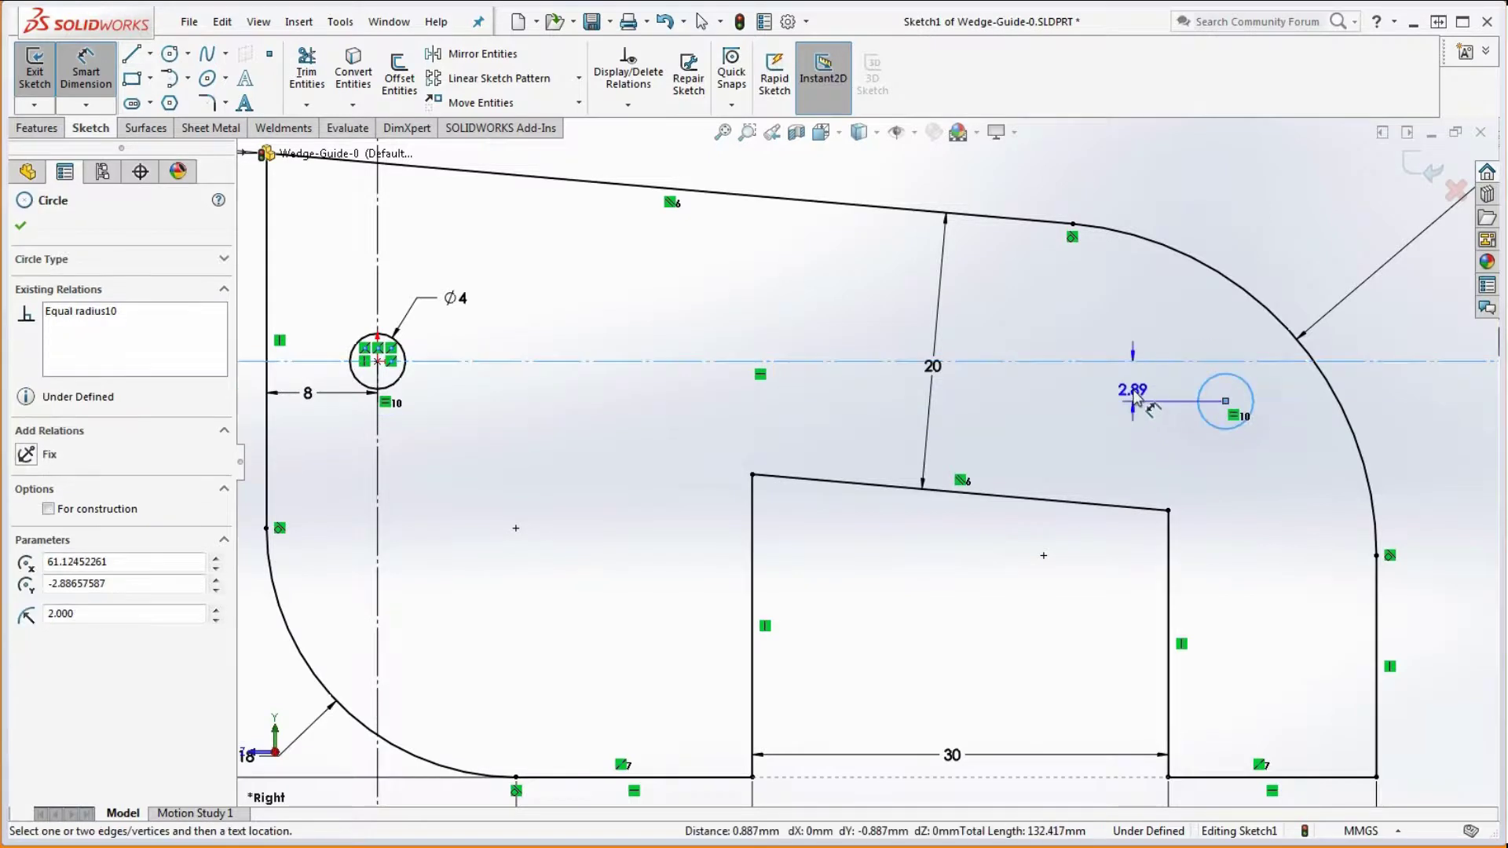
pyautogui.click(1131, 392)
pyautogui.write('30')
pyautogui.press('Return')
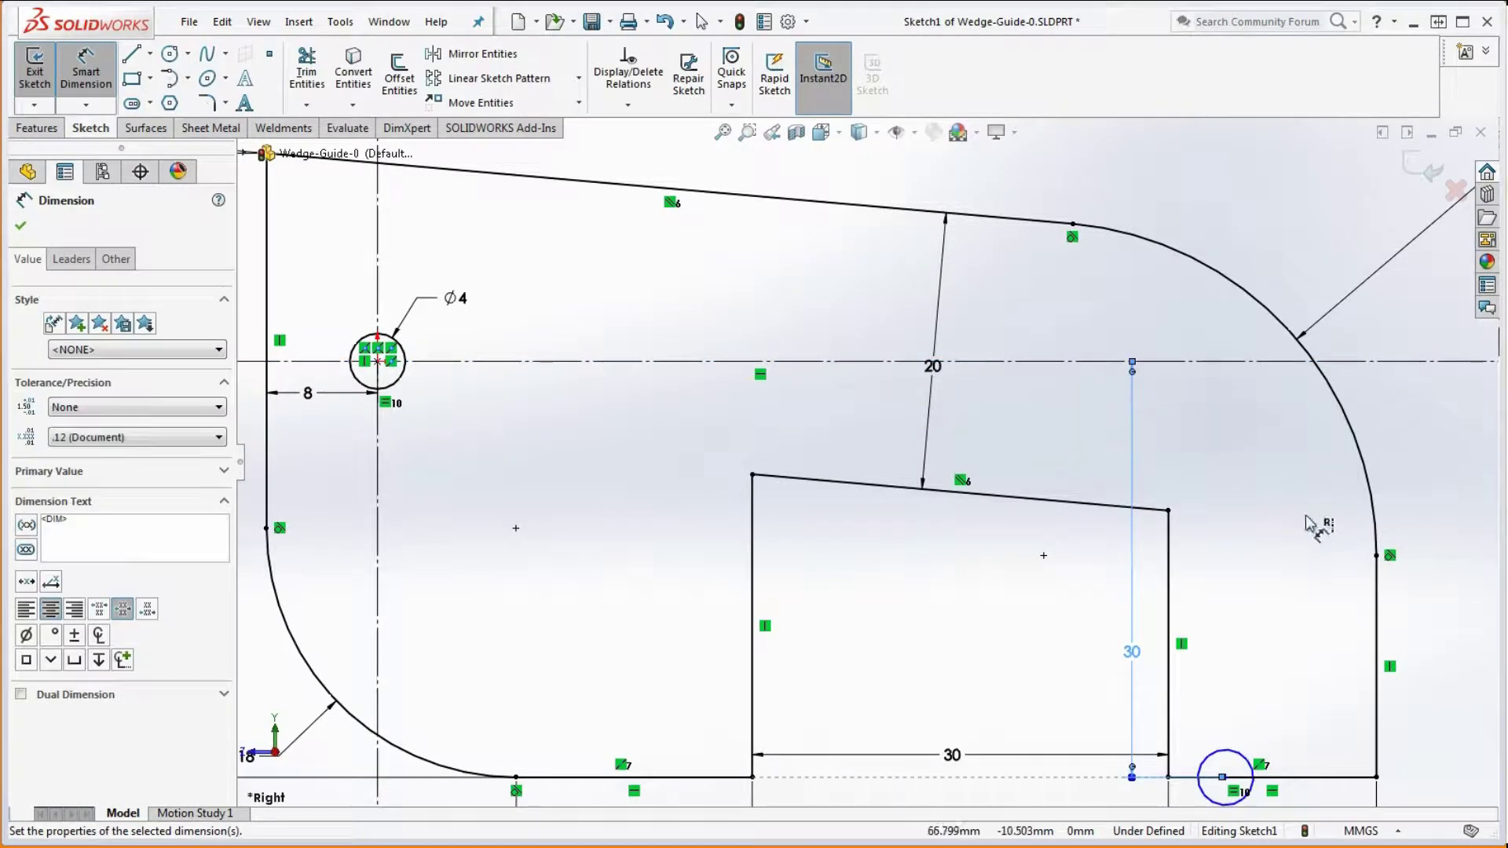
pyautogui.doubleClick(1133, 664)
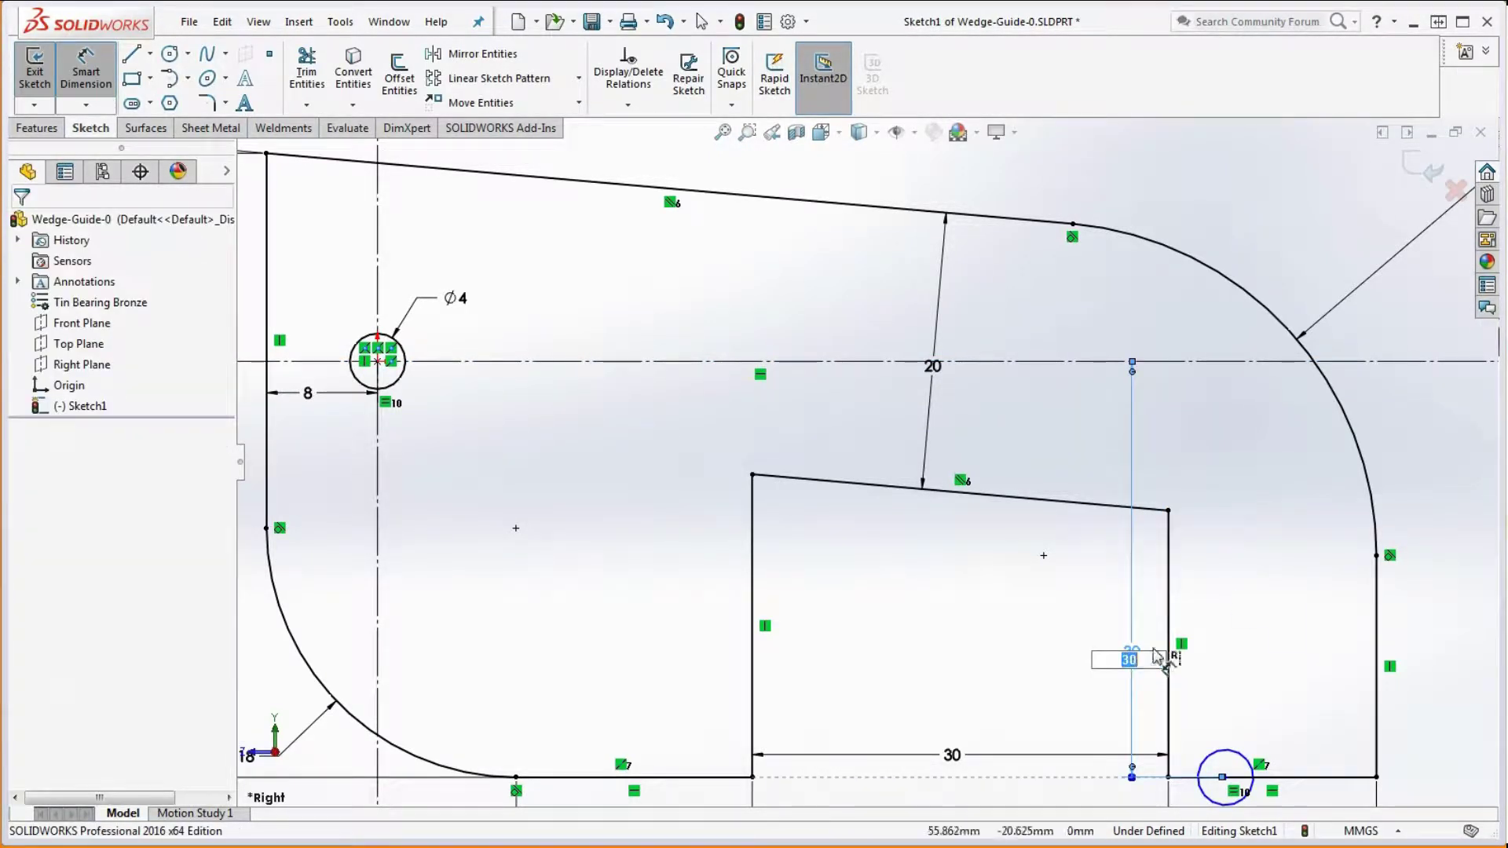
pyautogui.write('3')
pyautogui.press('Return')
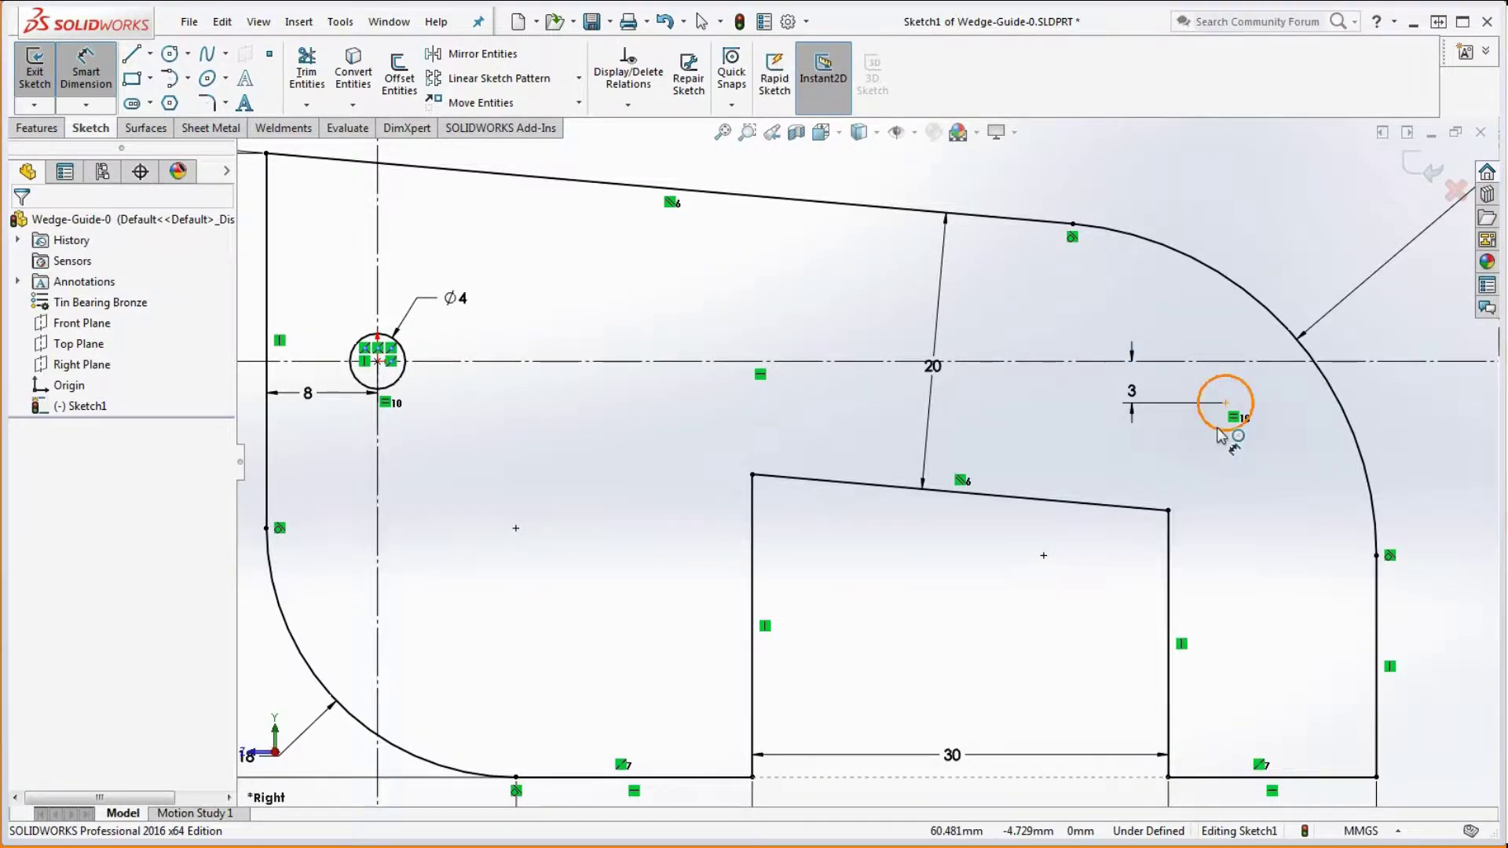
# Dimension the second circle's center 18 mm from the profile's right vertical edge and fit the sketch in view
pyautogui.click(1237, 428)
pyautogui.click(1376, 606)
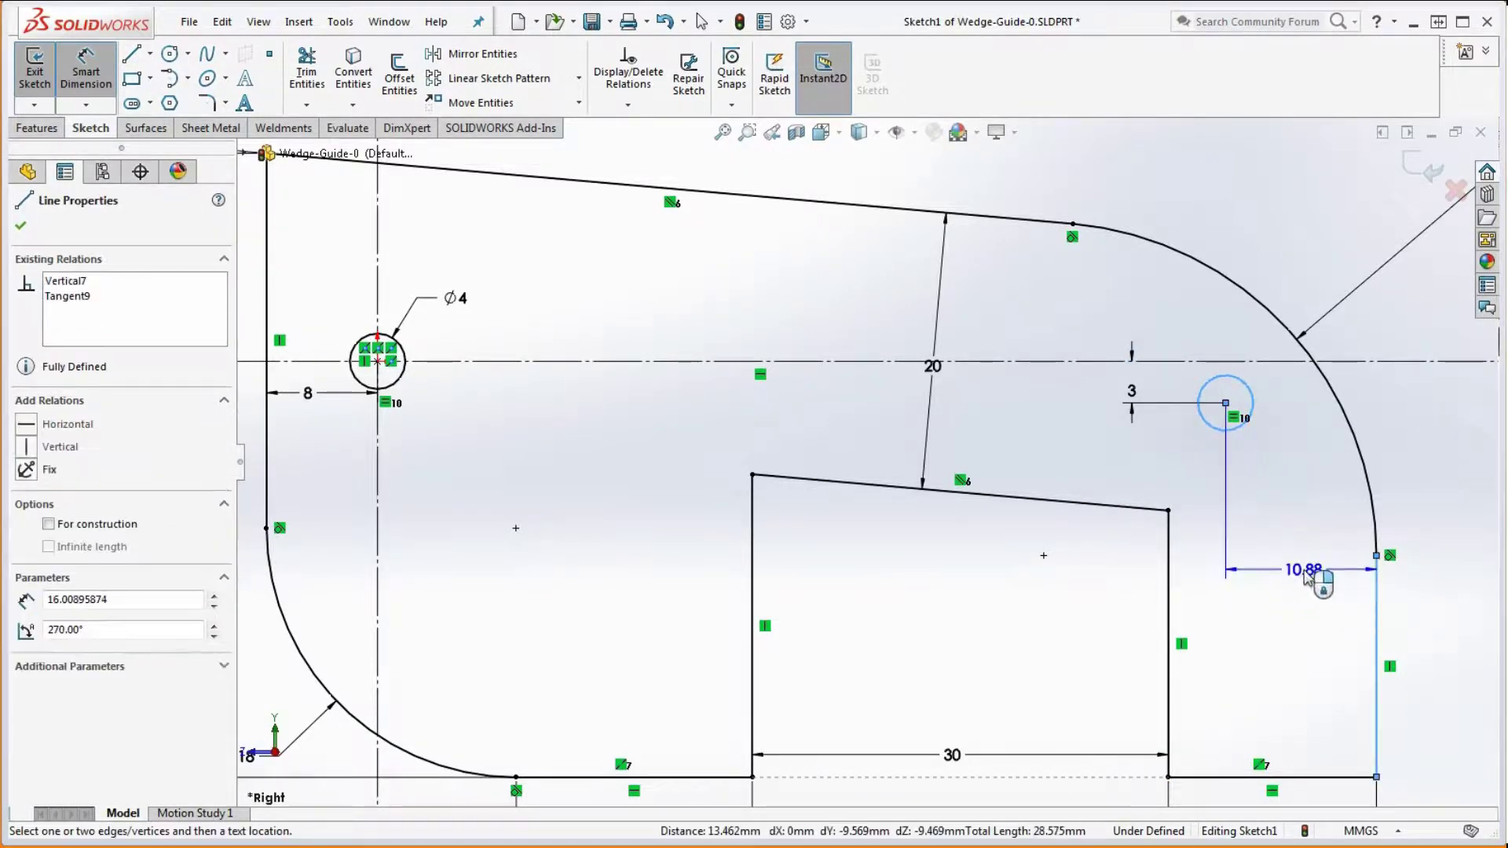
pyautogui.click(1300, 574)
pyautogui.write('18')
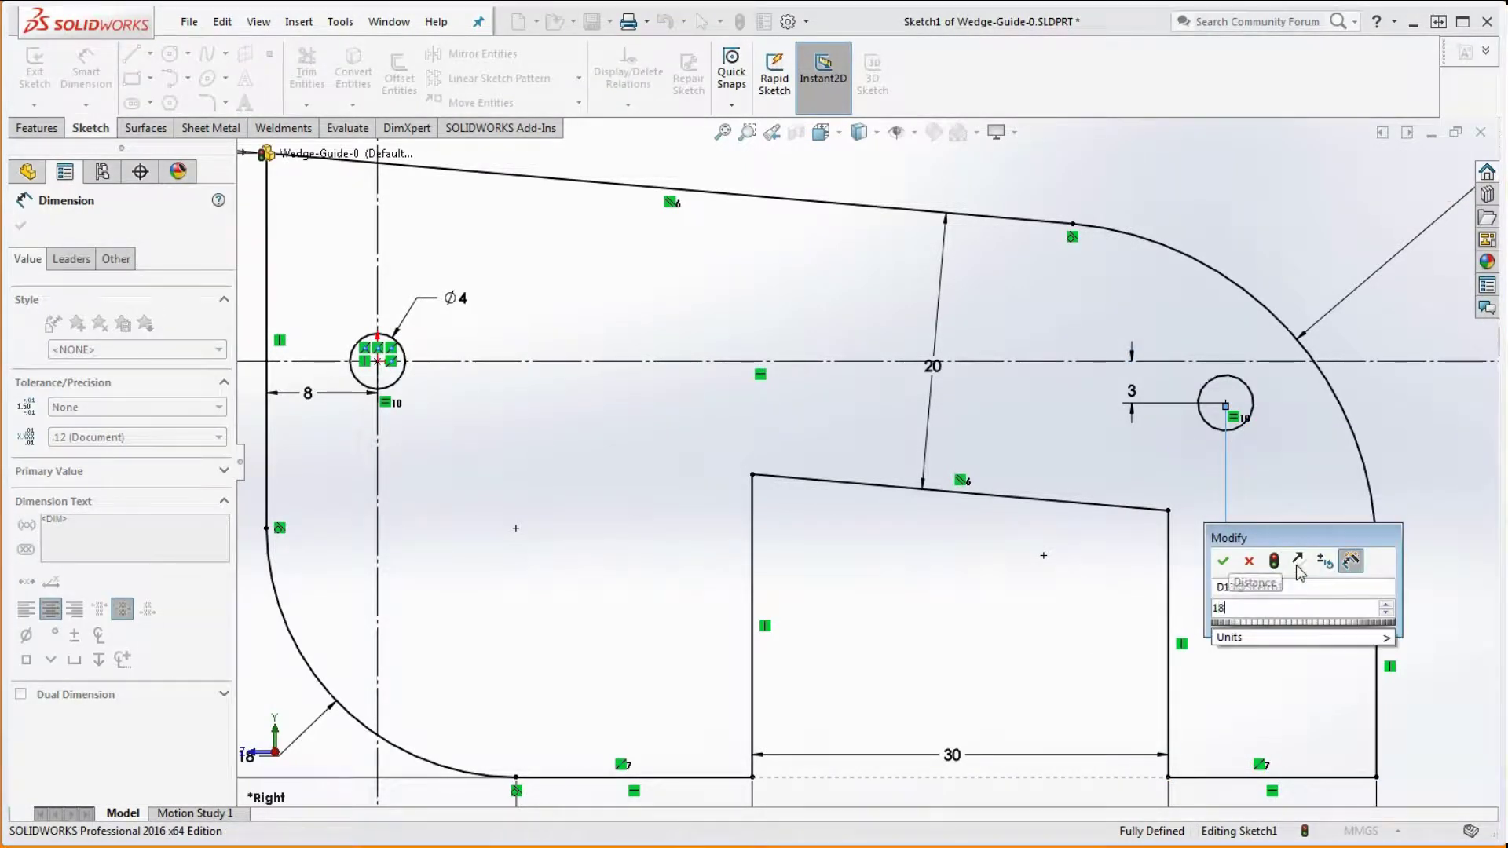
pyautogui.press('Return')
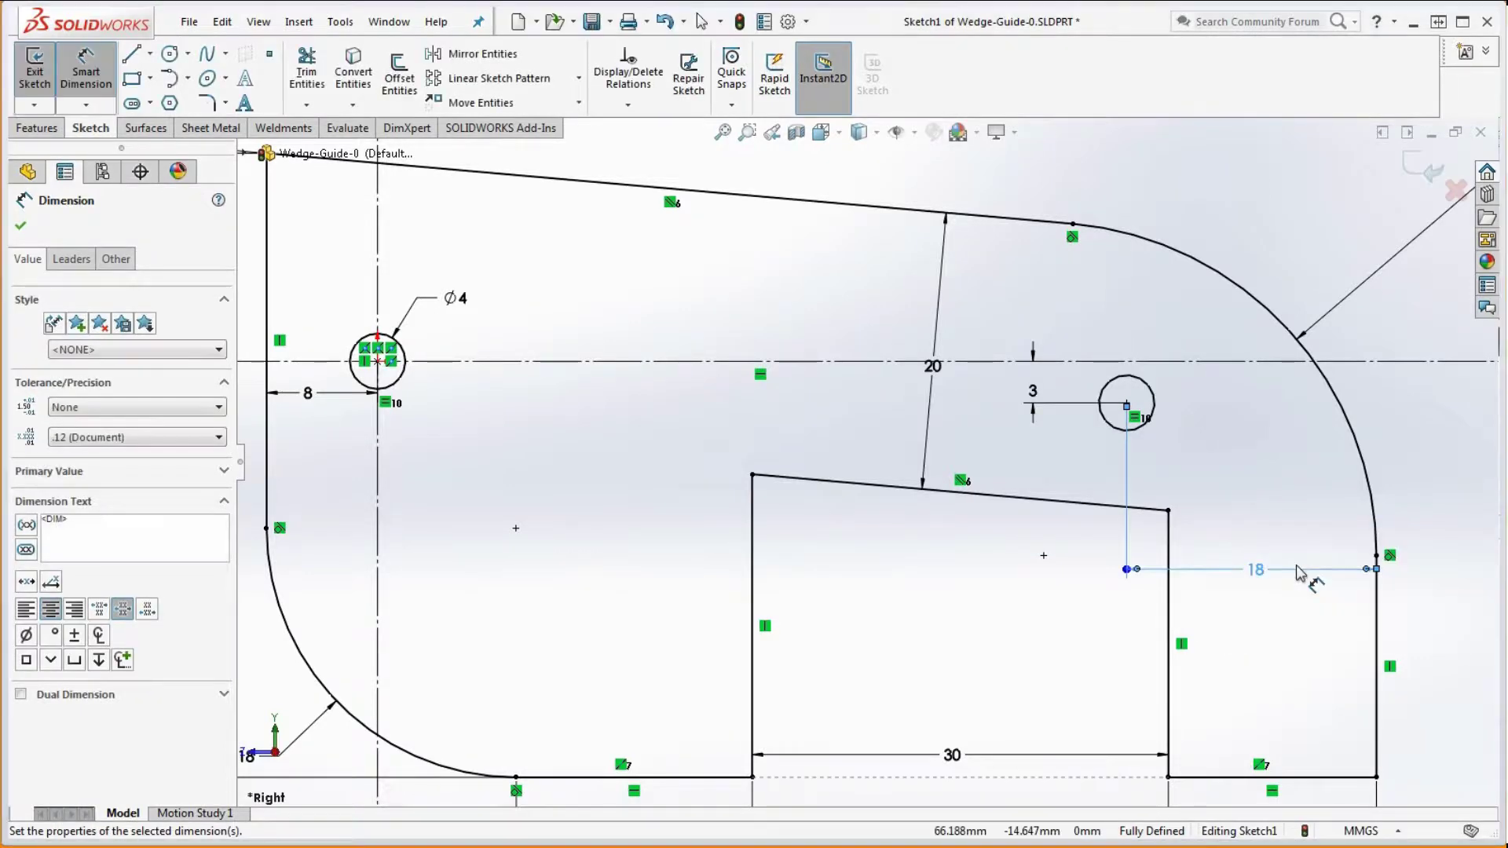
pyautogui.press('f')
pyautogui.press('Escape')
pyautogui.scroll(1, 1261, 535)
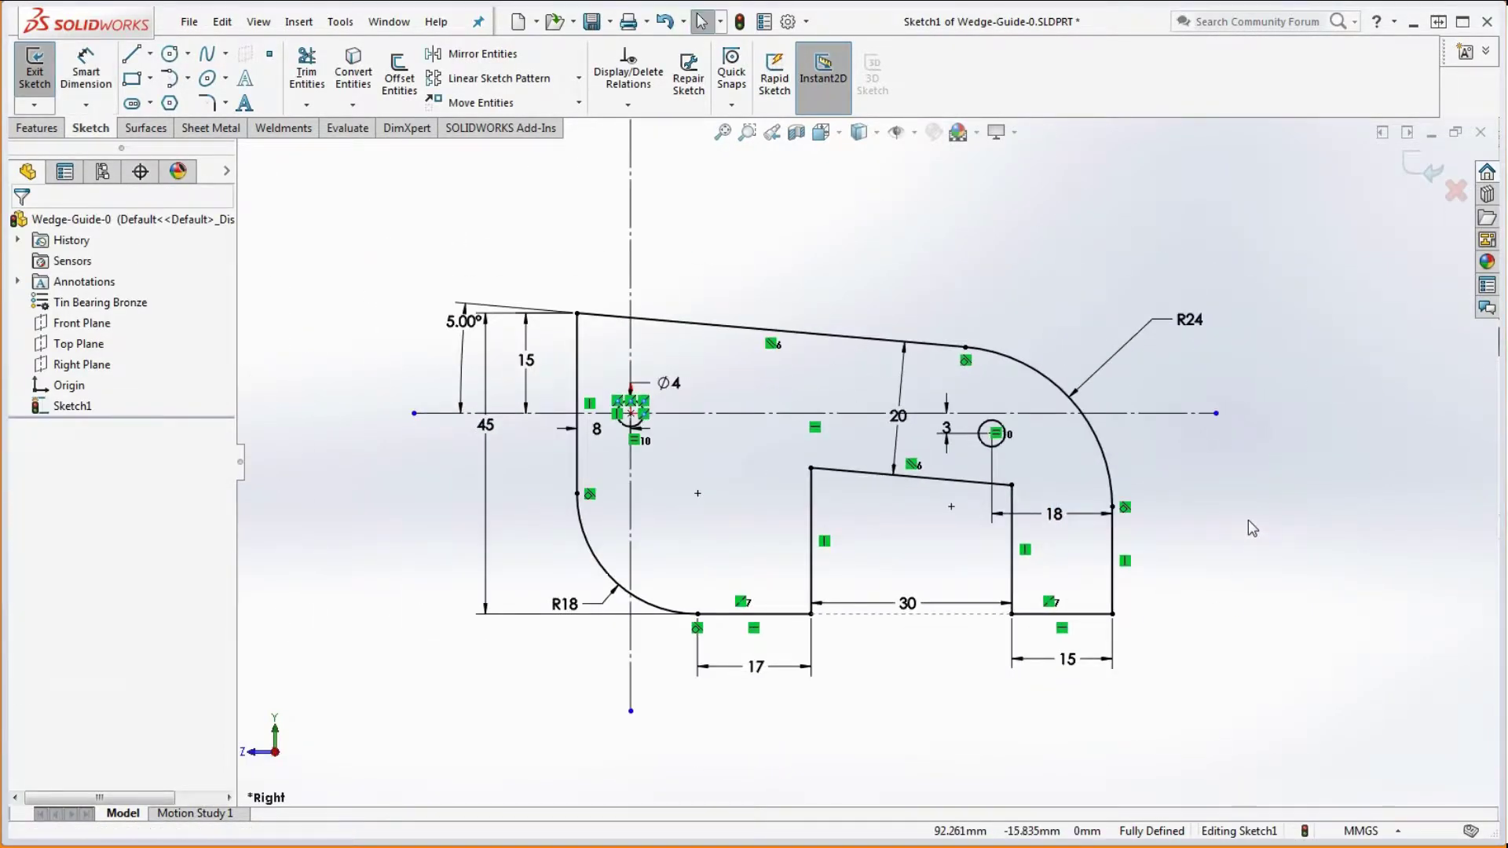
# Check the base feature's width in the wedge guide PDF drawing and return to the sketch
pyautogui.moveTo(1247, 521)
pyautogui.mouseDown(button='middle')
pyautogui.moveTo(1287, 542)
pyautogui.moveTo(1268, 544)
pyautogui.mouseUp(button='middle')
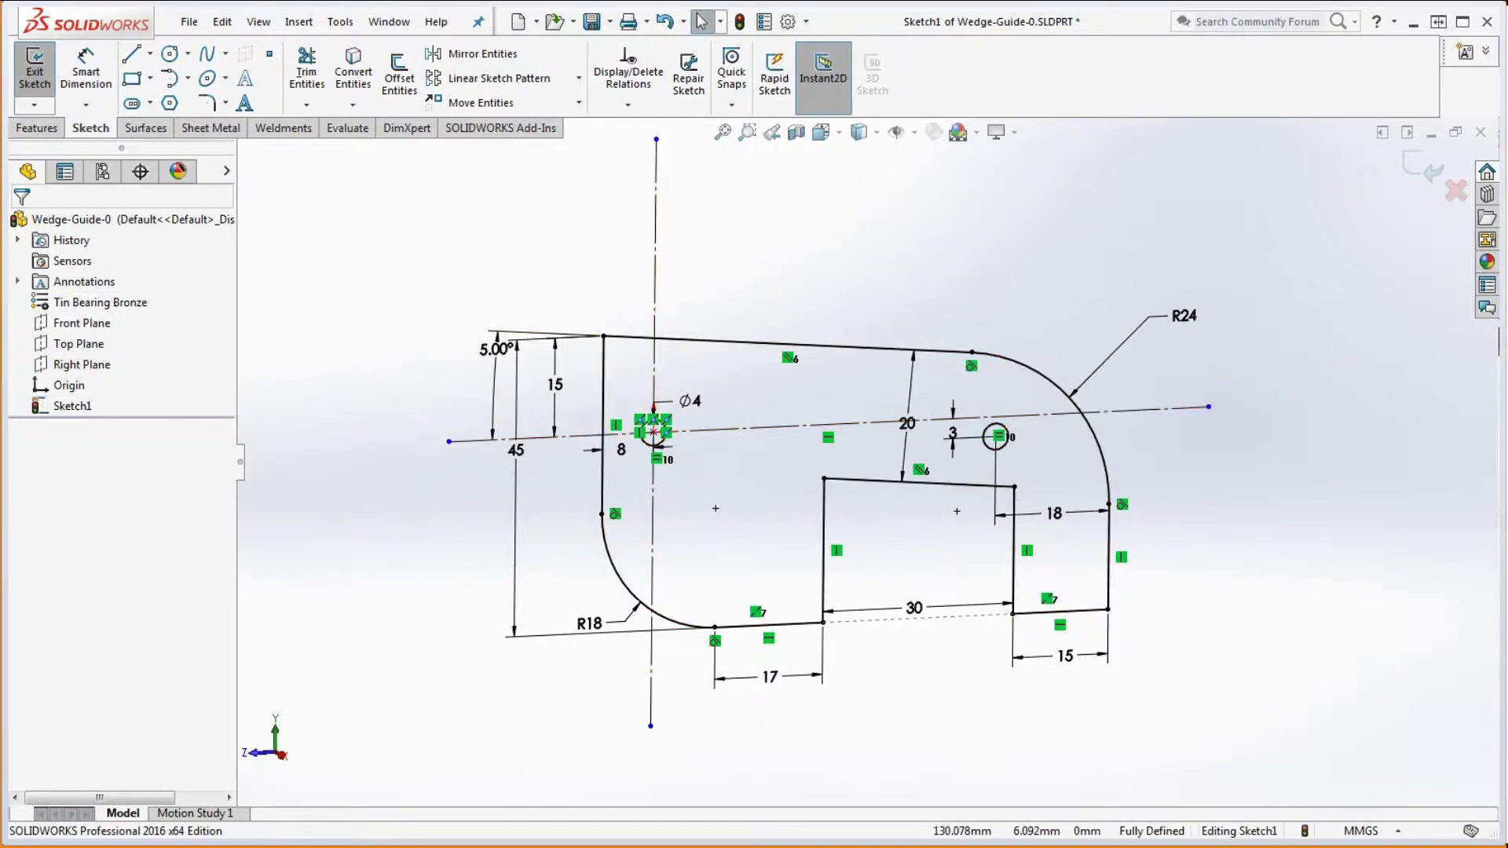
pyautogui.hotkey('alt', 'Tab')
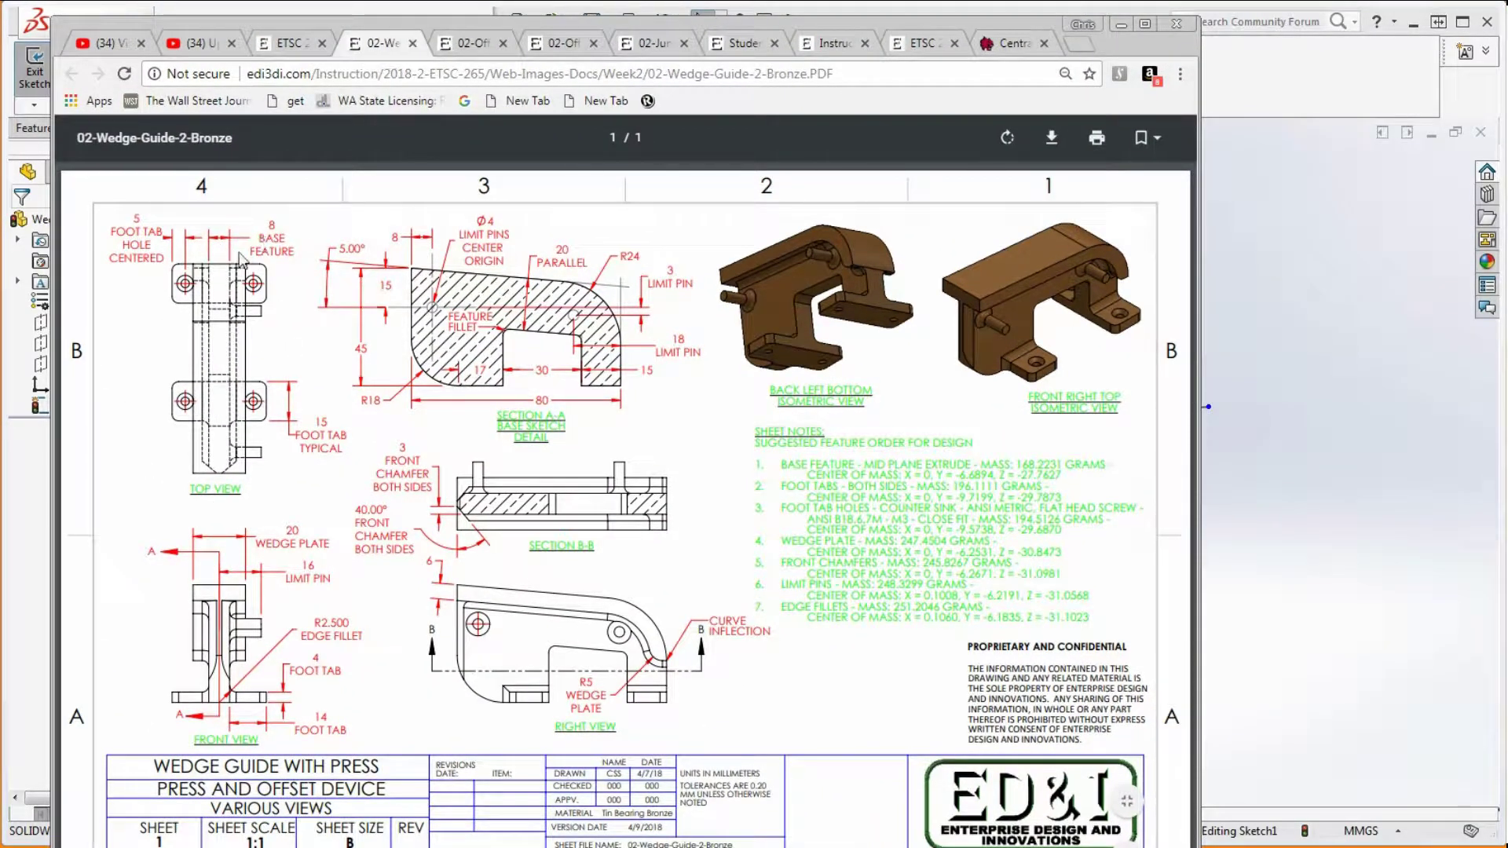
pyautogui.hotkey('alt', 'Tab')
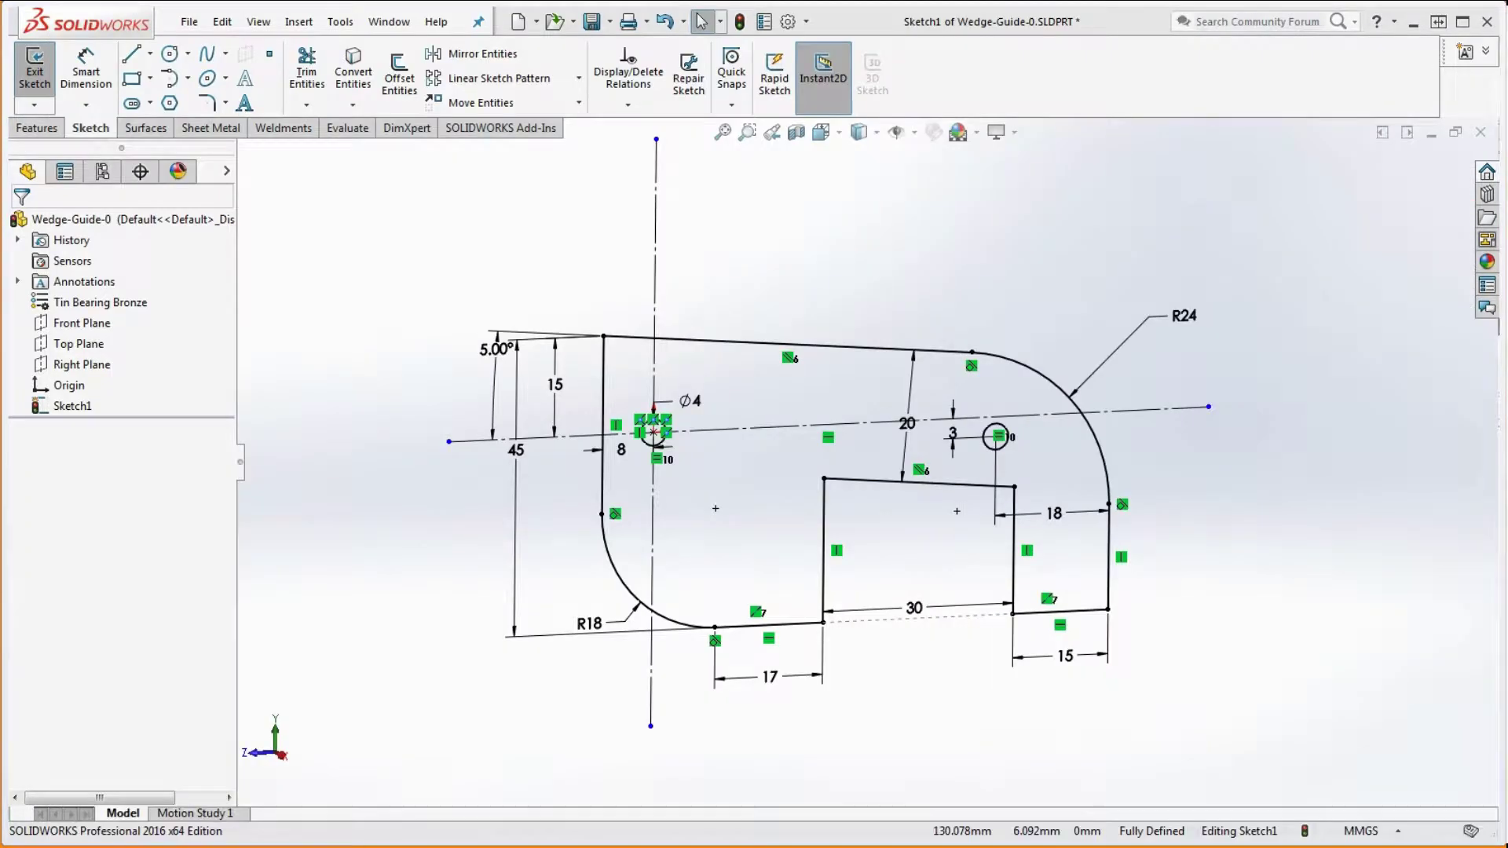
# Extrude the base profile sketch from the mid plane to a total depth of 8 mm
pyautogui.click(45, 128)
pyautogui.click(44, 76)
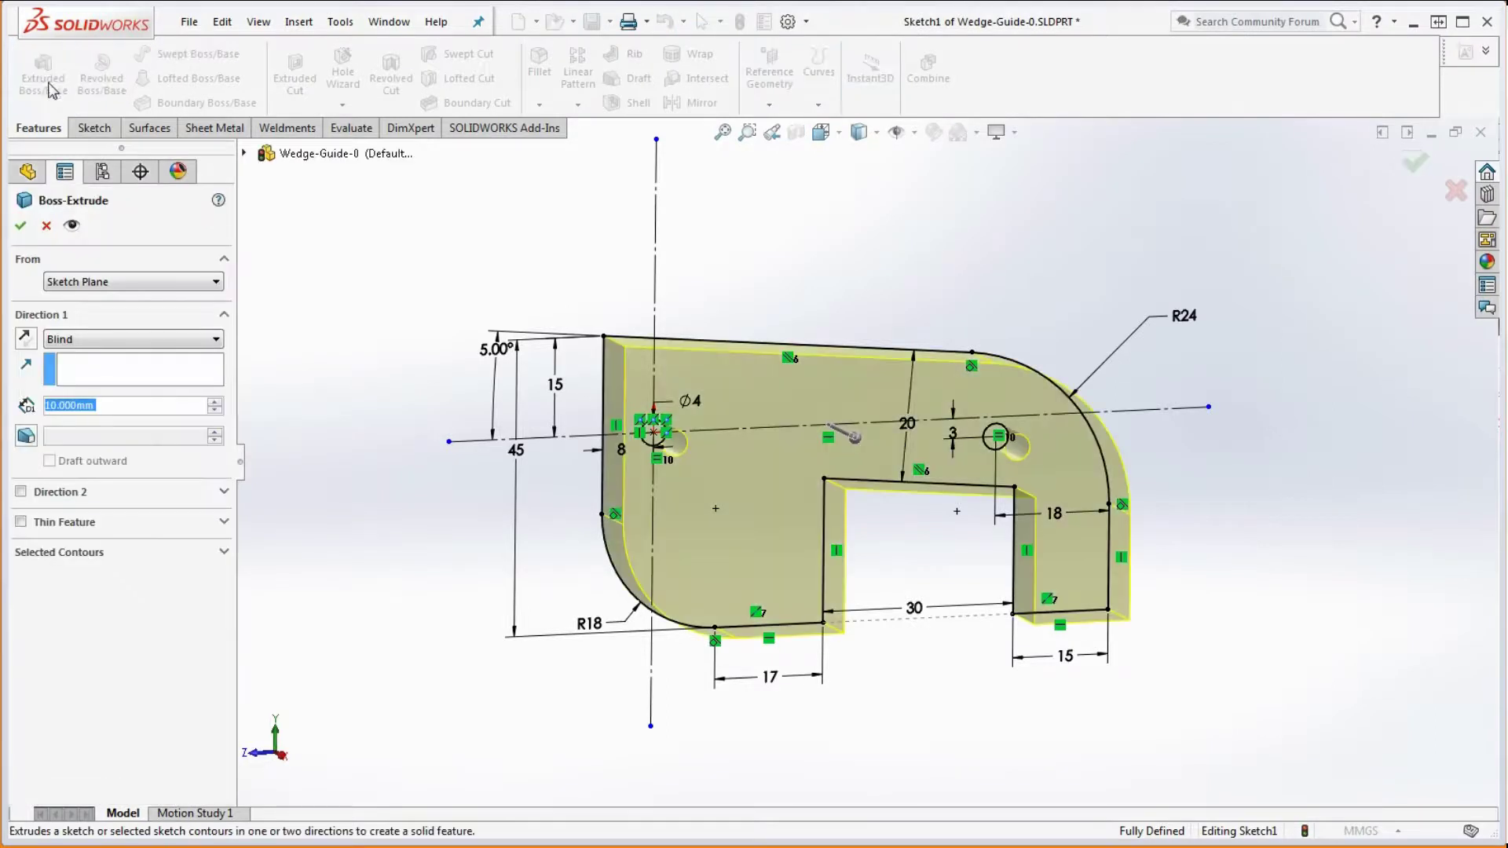
pyautogui.click(122, 341)
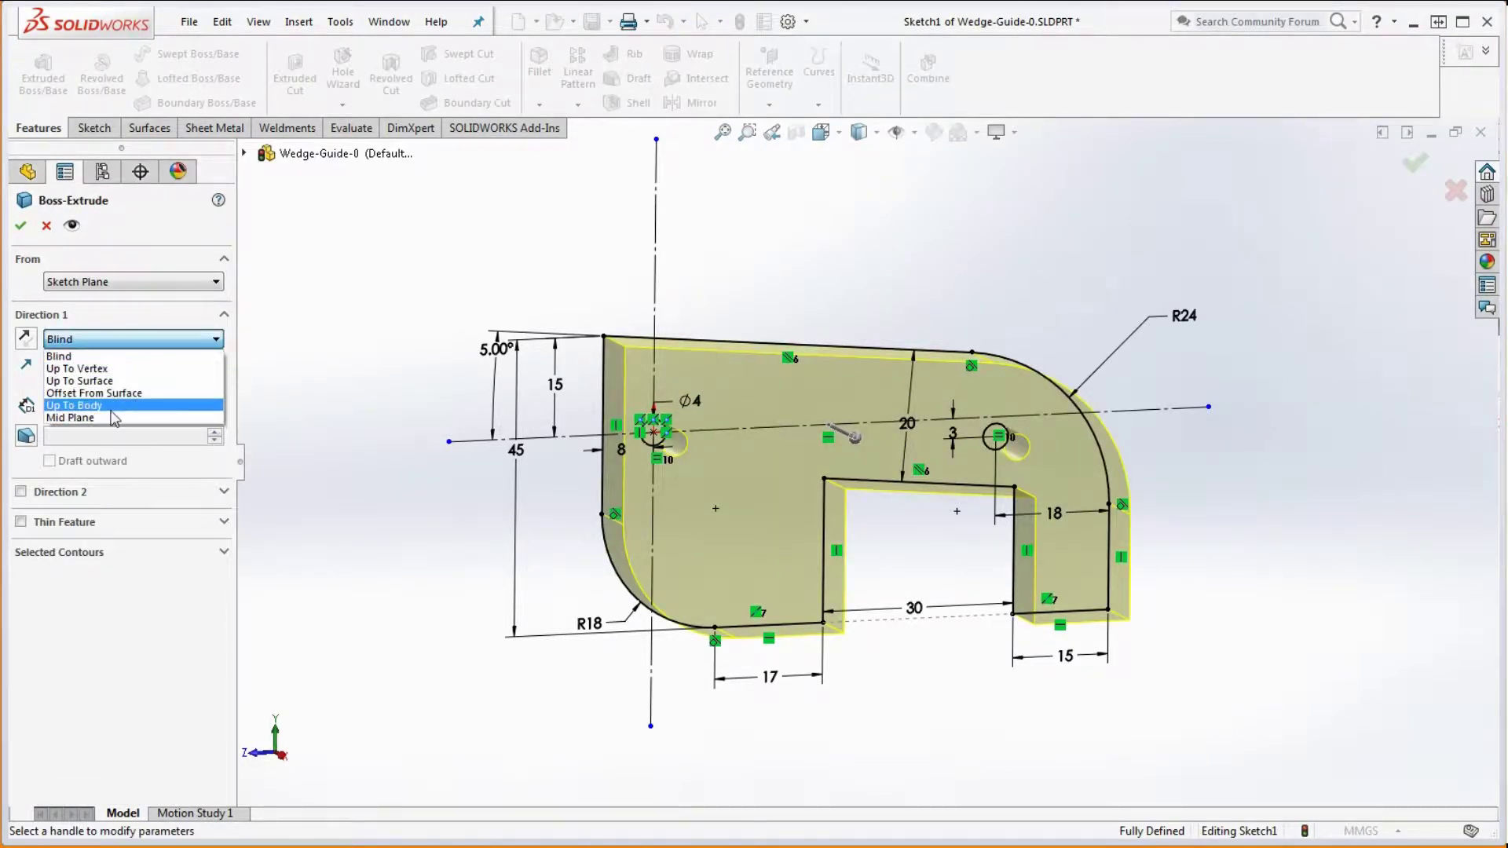
pyautogui.click(114, 417)
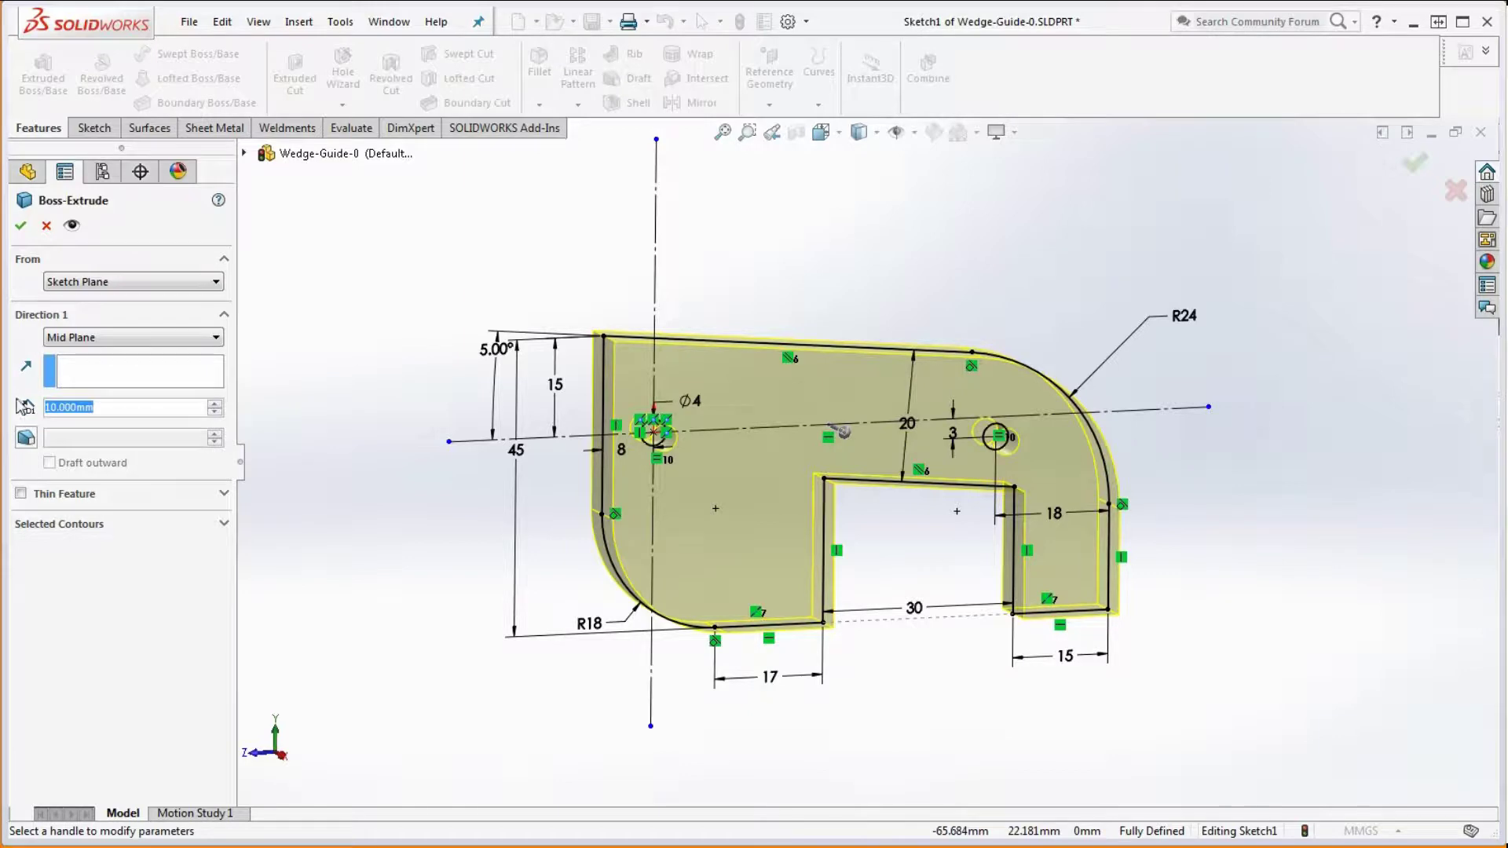
pyautogui.write('8')
pyautogui.press('Return')
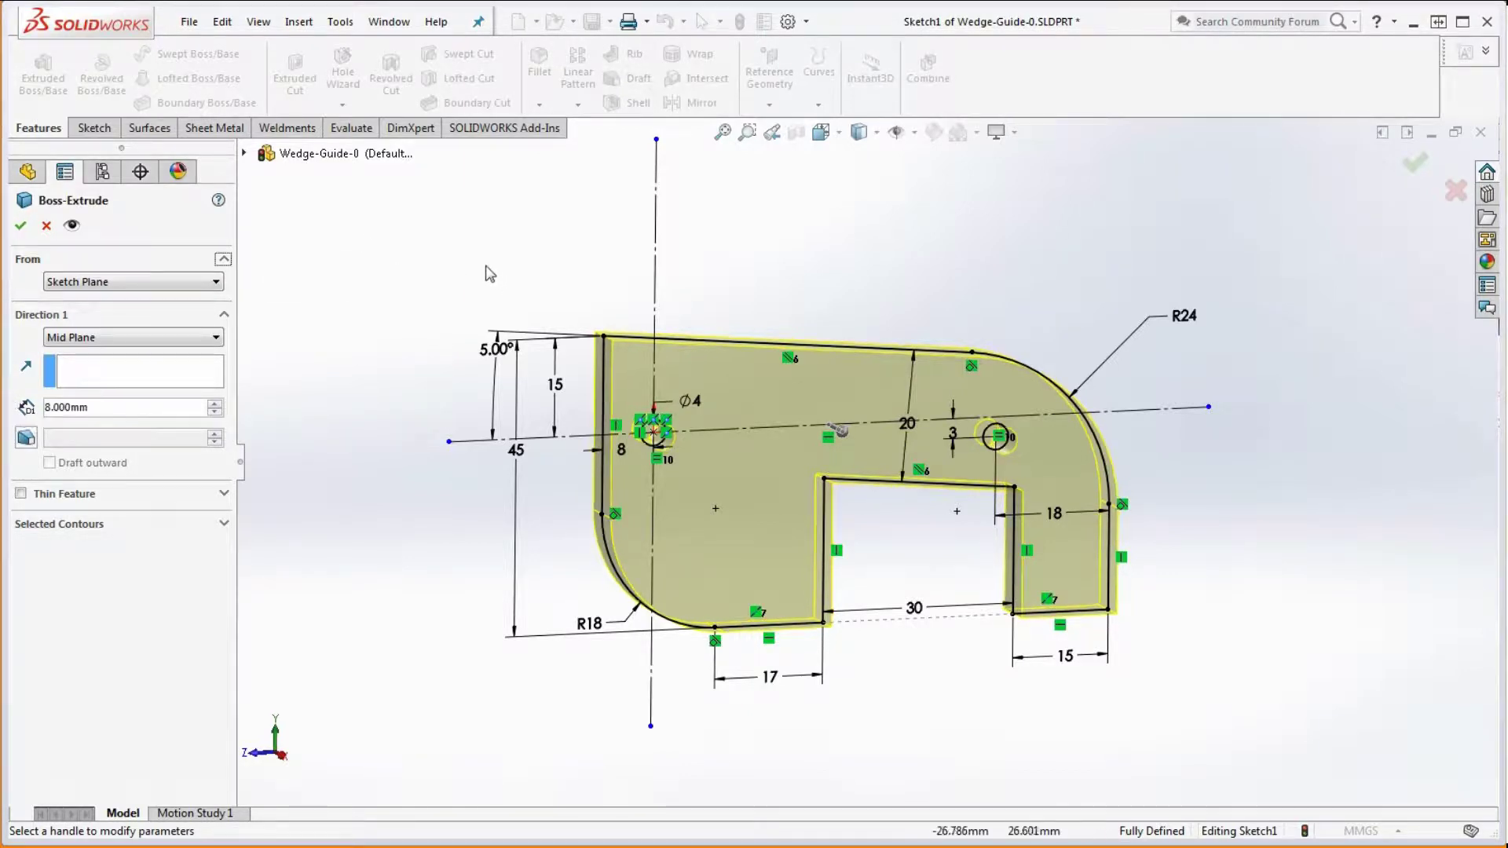
pyautogui.click(20, 226)
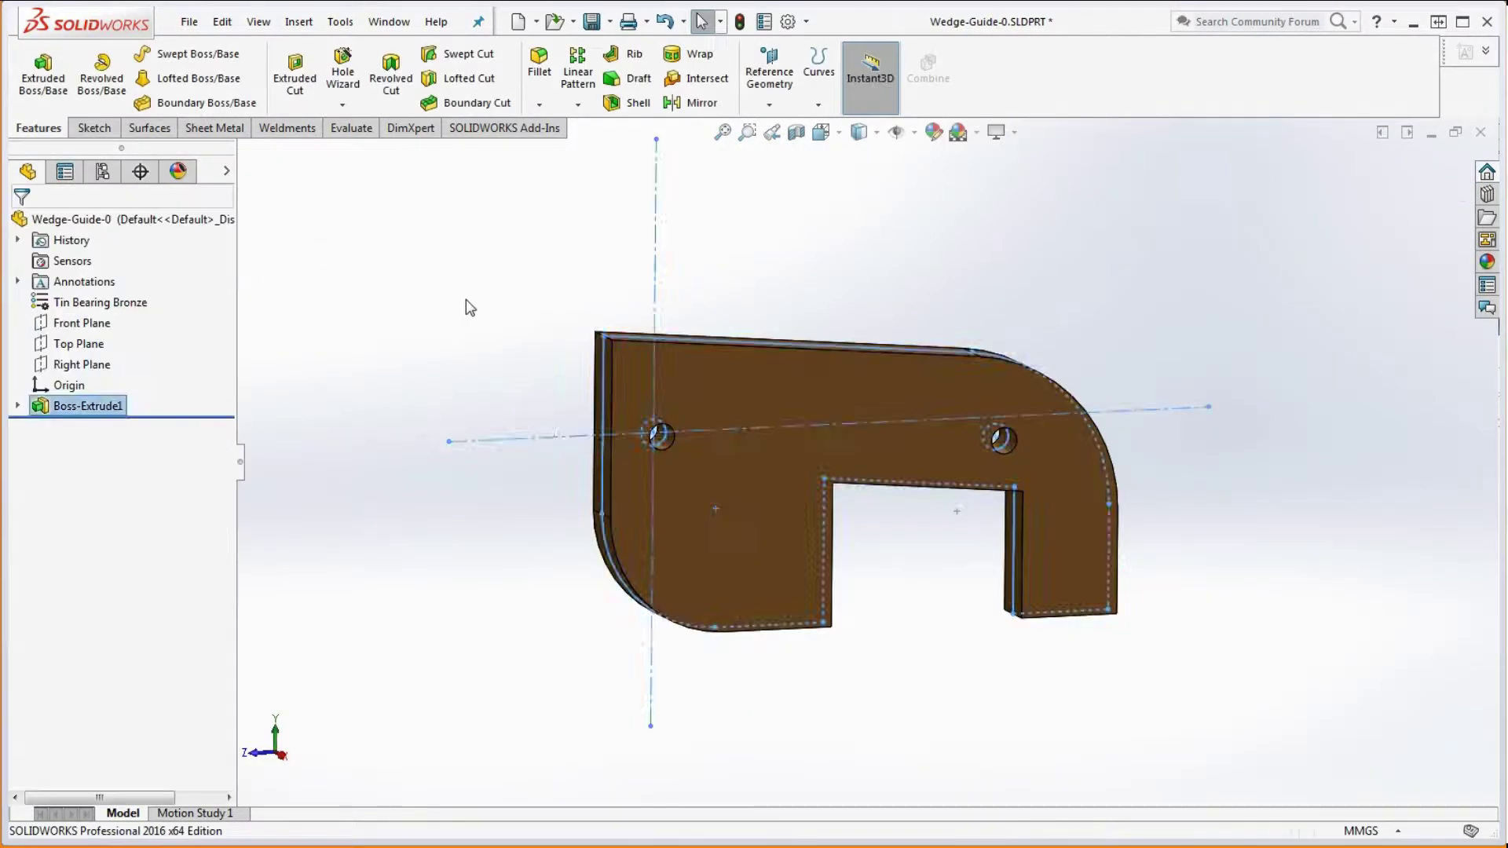
pyautogui.click(469, 308)
# Edit the base extrusion to use only the outer profile as its selected contour, leaving out the two pin circles
pyautogui.moveTo(697, 290)
pyautogui.mouseDown(button='middle')
pyautogui.moveTo(869, 333)
pyautogui.moveTo(835, 391)
pyautogui.moveTo(661, 441)
pyautogui.mouseUp(button='middle')
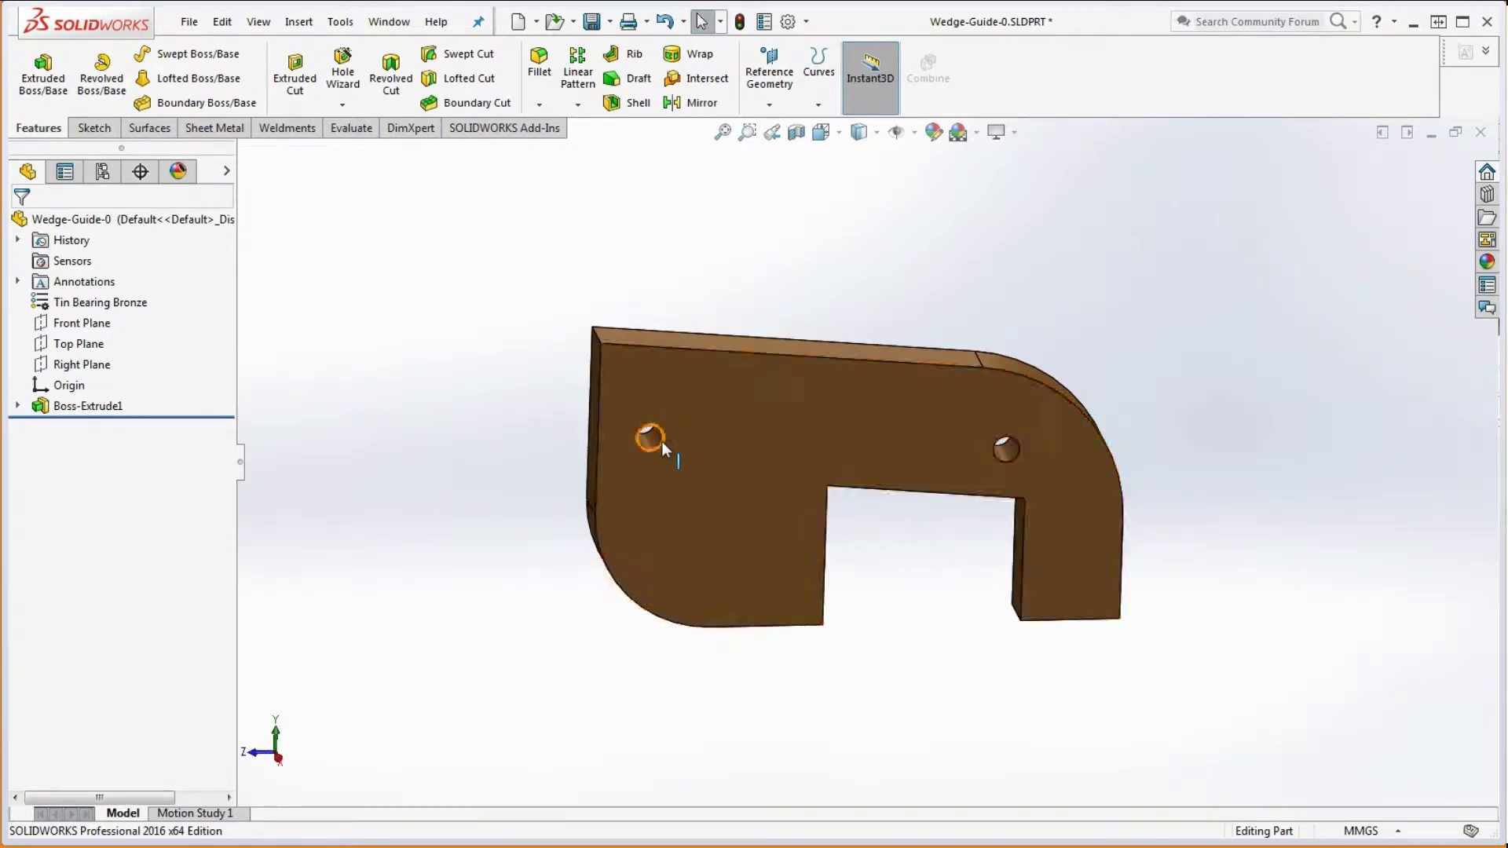
pyautogui.scroll(-5, 691, 448)
pyautogui.scroll(3, 676, 432)
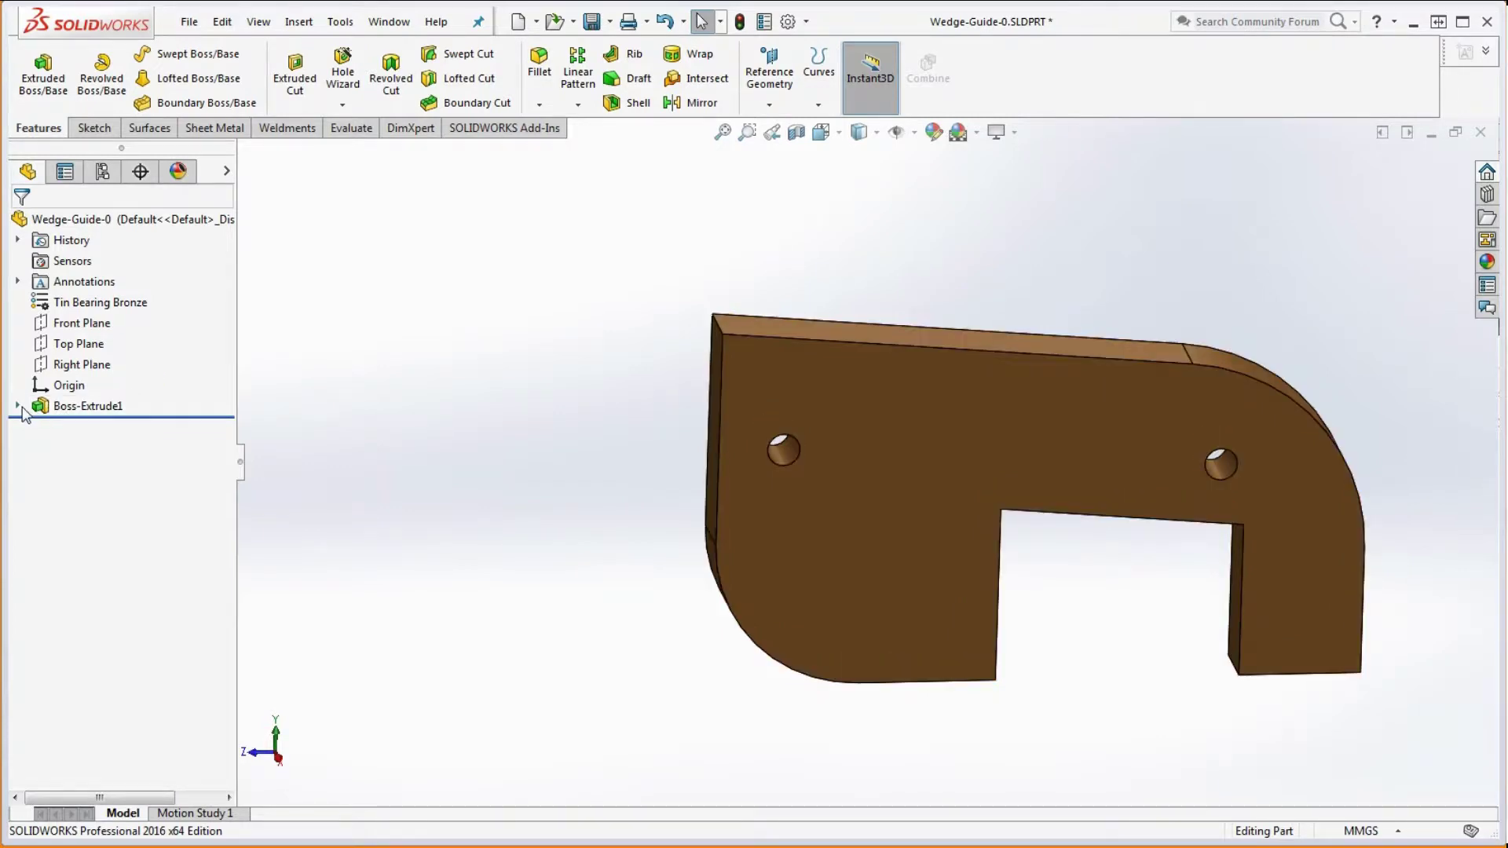
pyautogui.rightClick(90, 407)
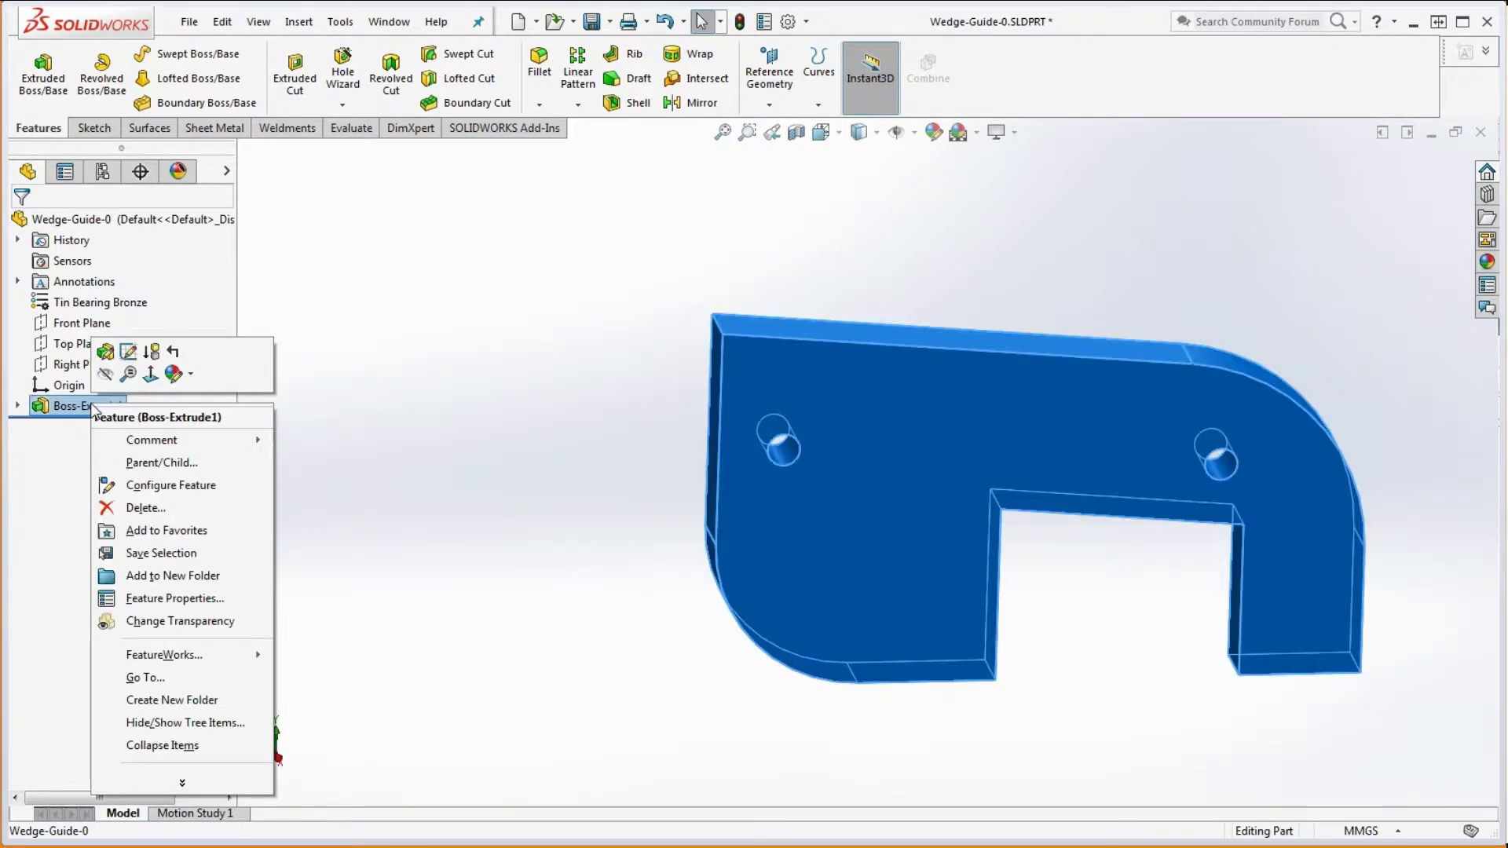
pyautogui.click(105, 352)
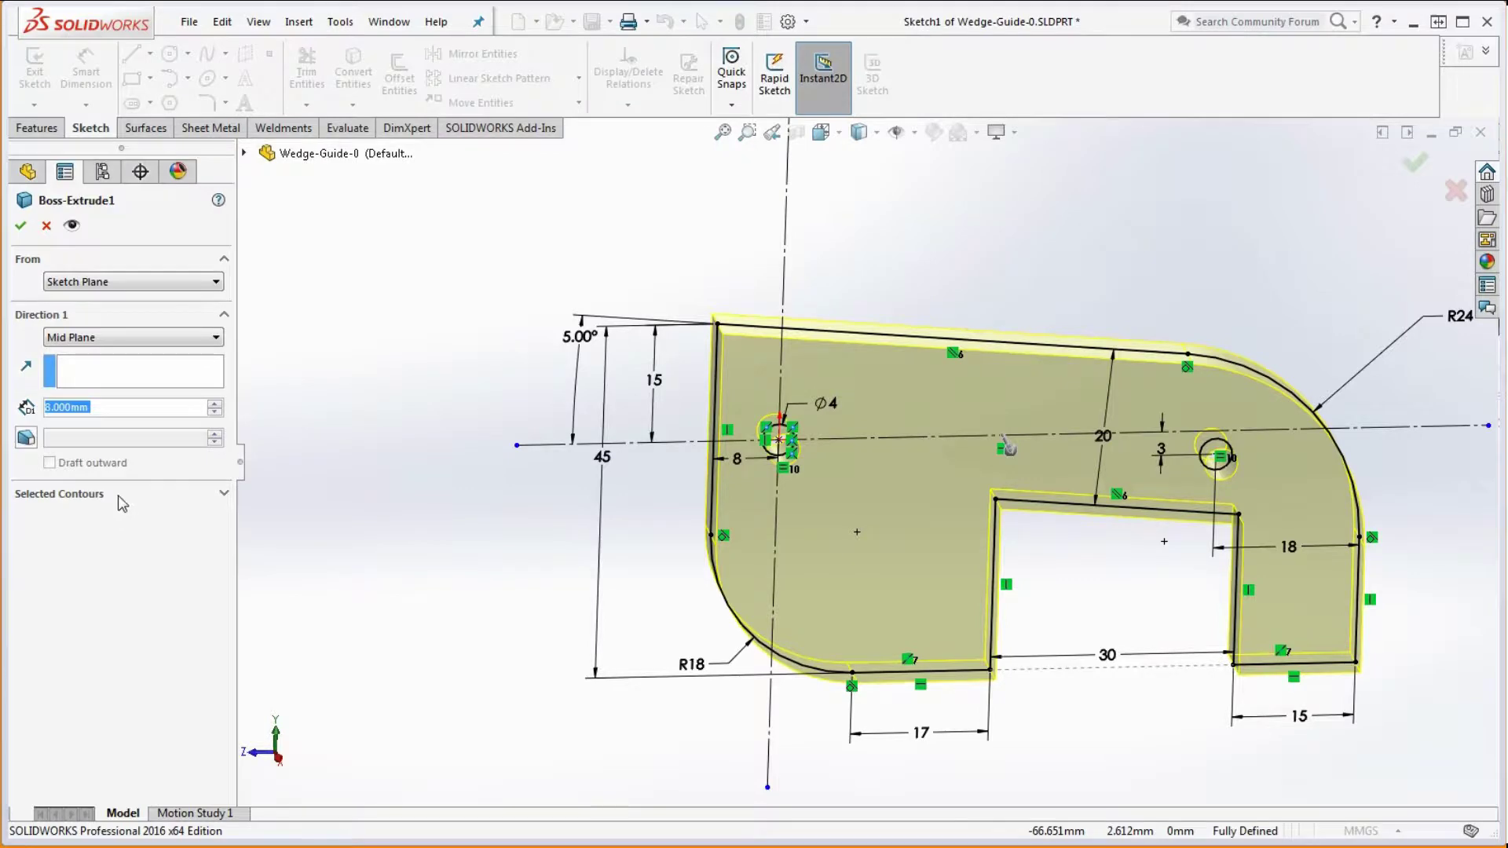
pyautogui.click(120, 497)
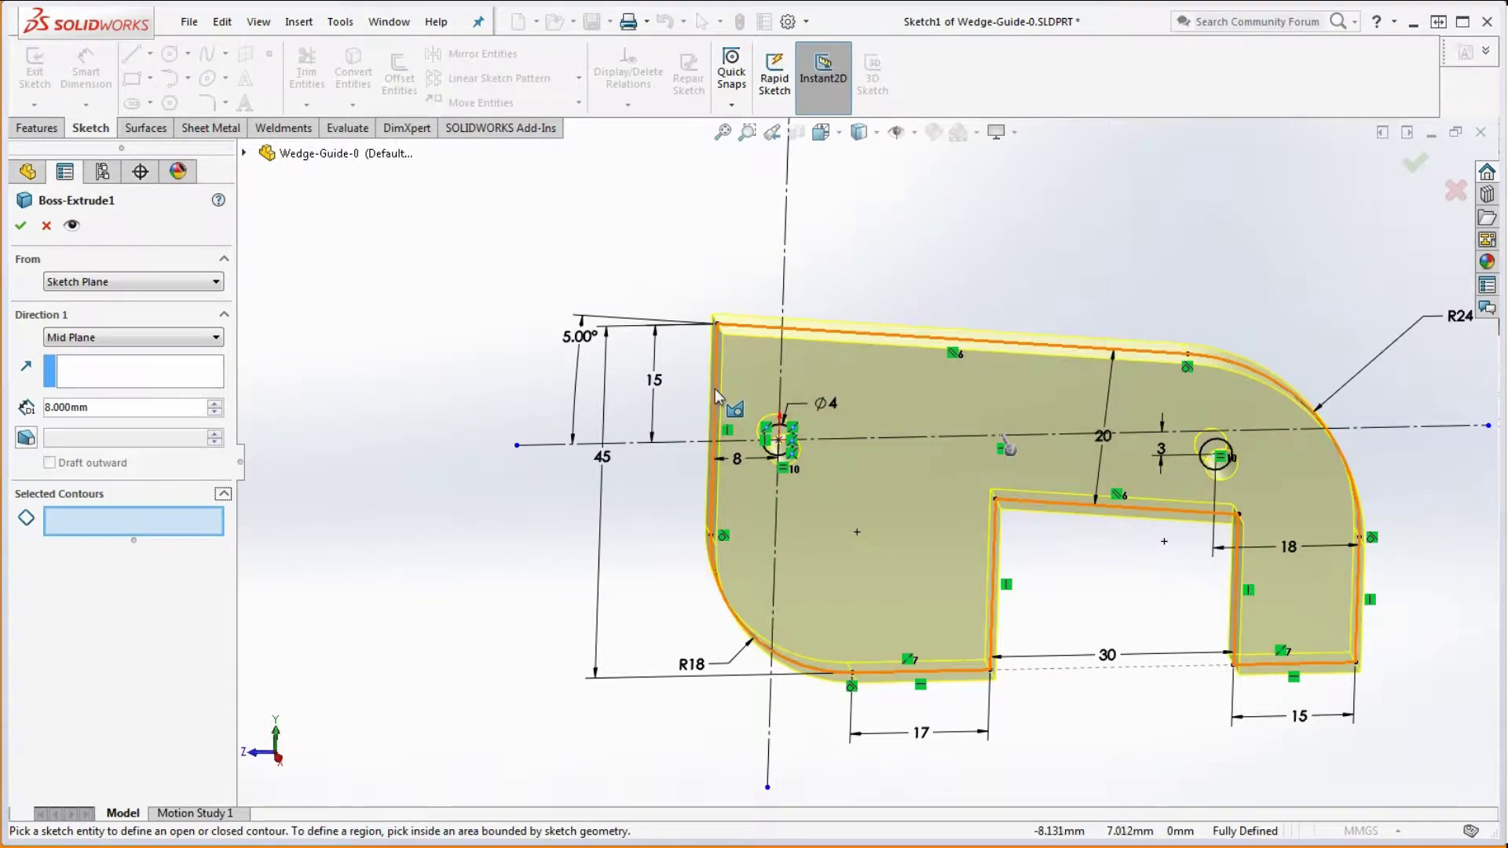
pyautogui.click(726, 605)
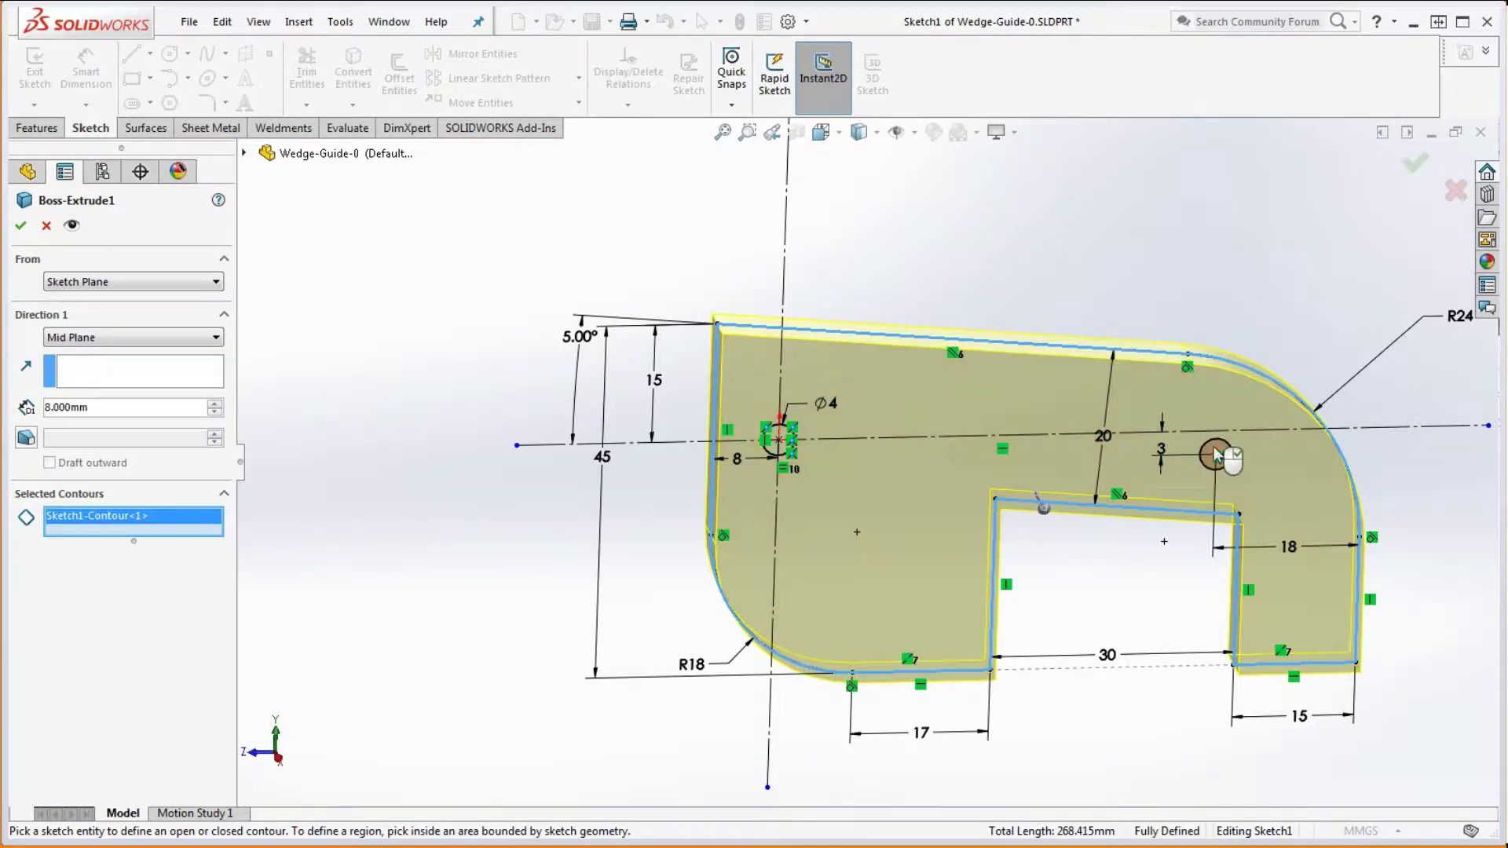
pyautogui.scroll(-5, 788, 442)
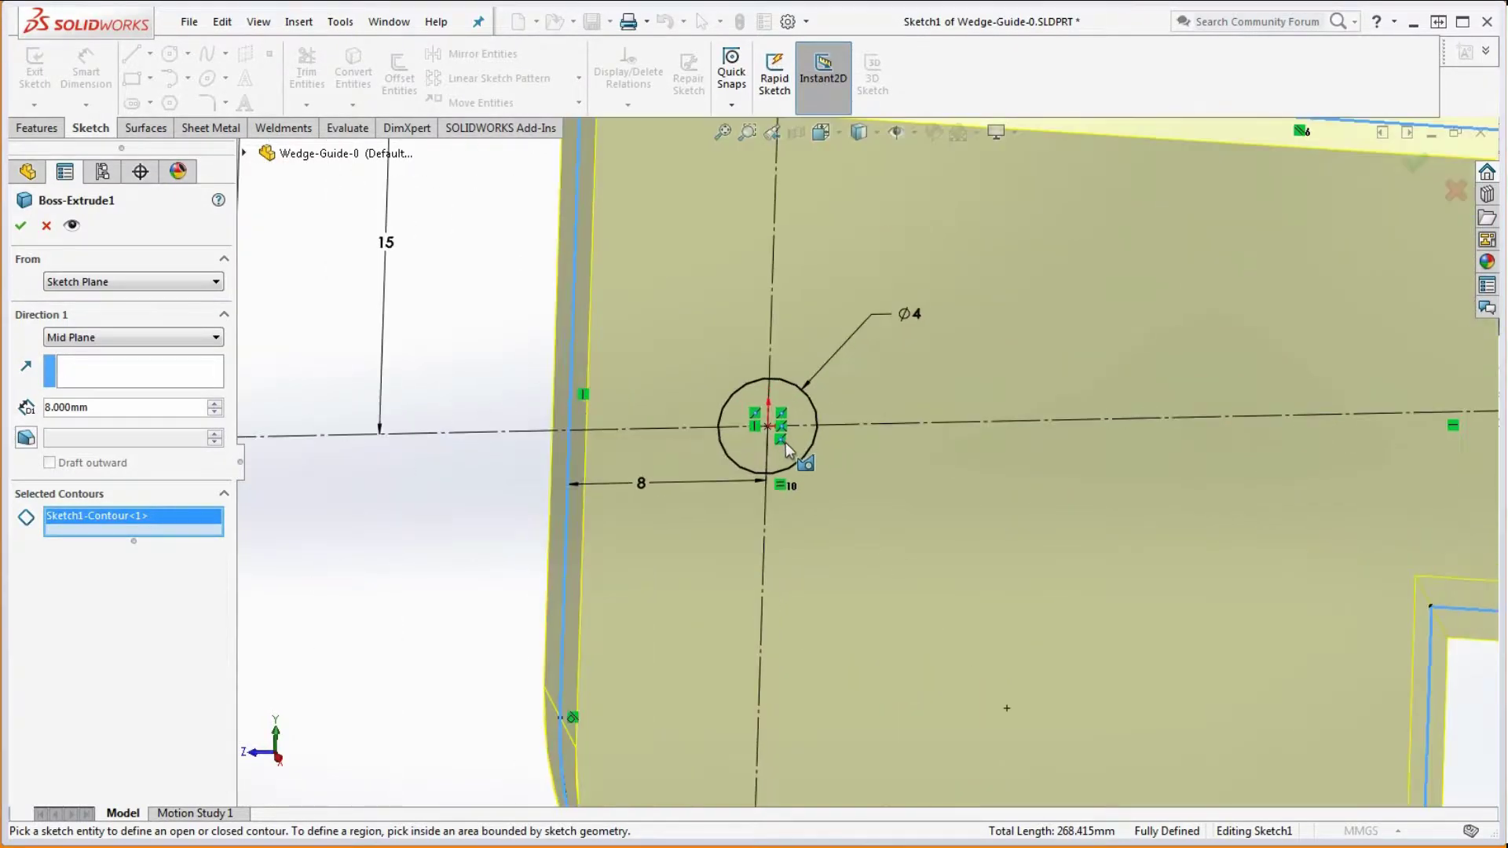
pyautogui.scroll(5, 864, 452)
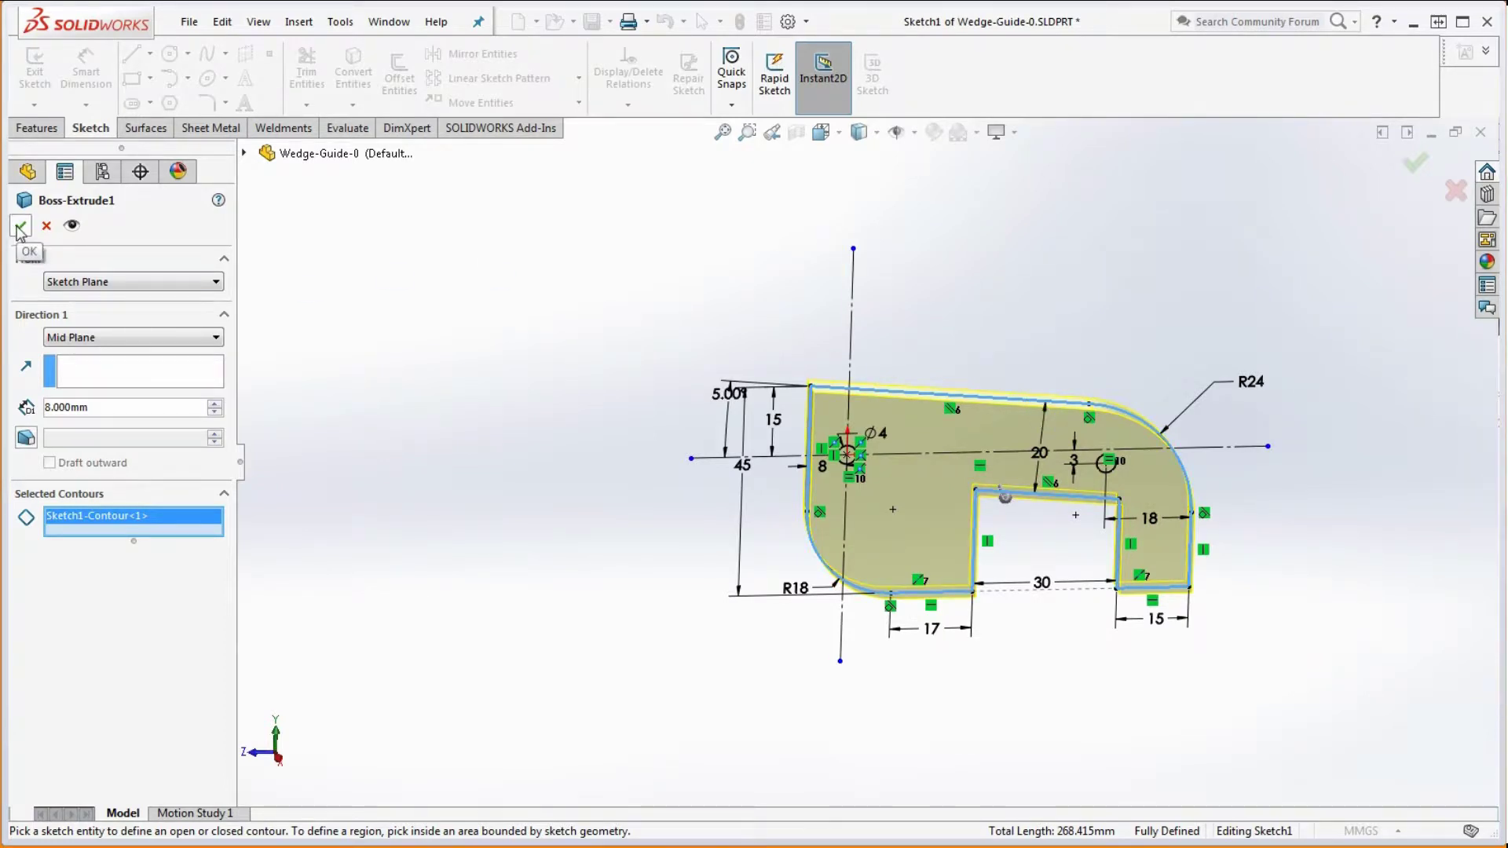
pyautogui.click(21, 228)
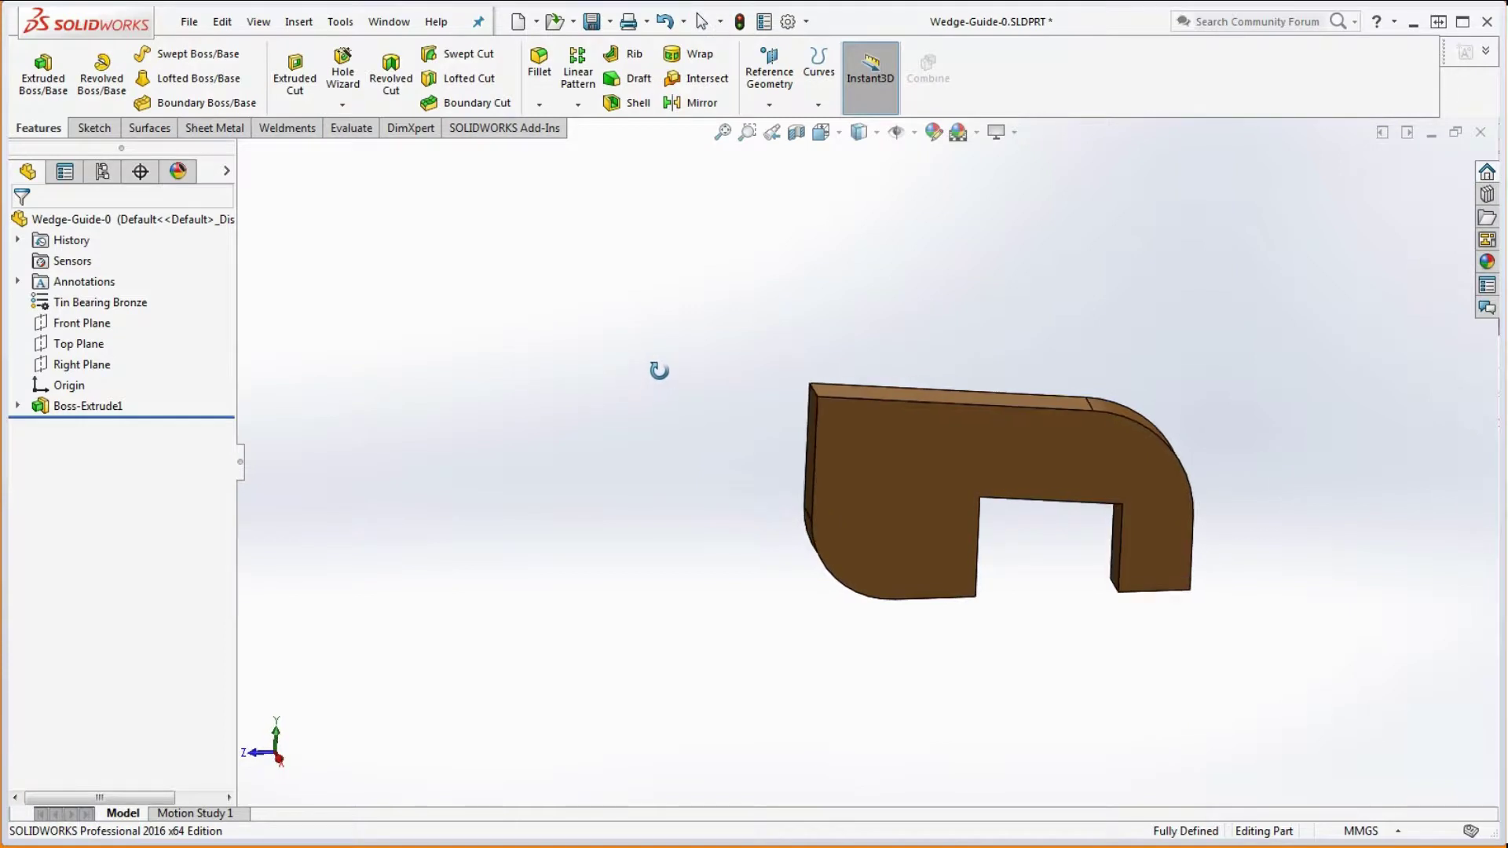
# Calculate the part's mass properties and bring the wedge guide PDF drawing alongside the report
pyautogui.scroll(-3, 1049, 480)
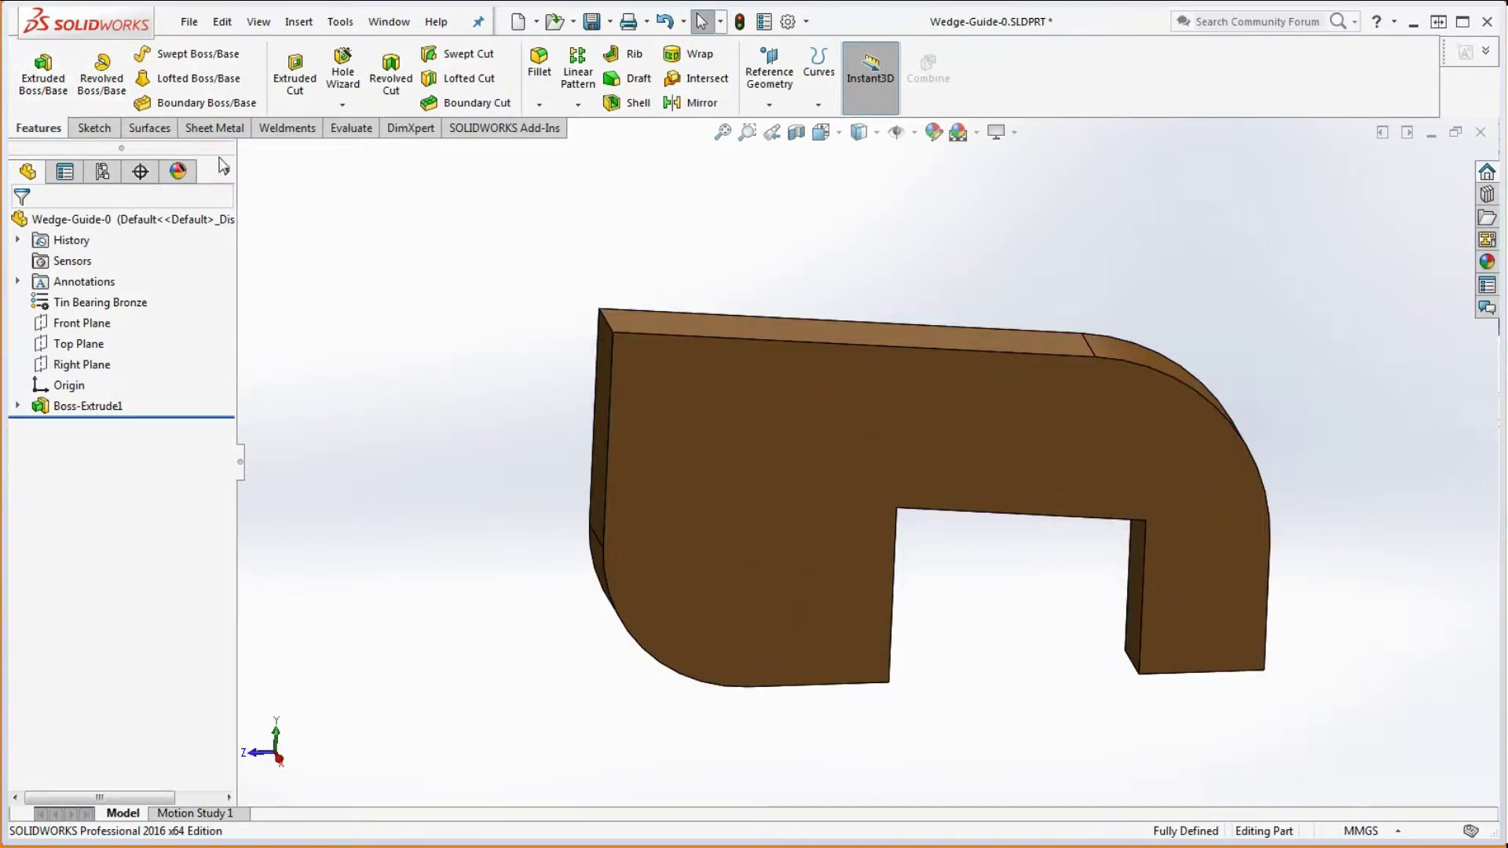
pyautogui.click(345, 129)
pyautogui.click(140, 72)
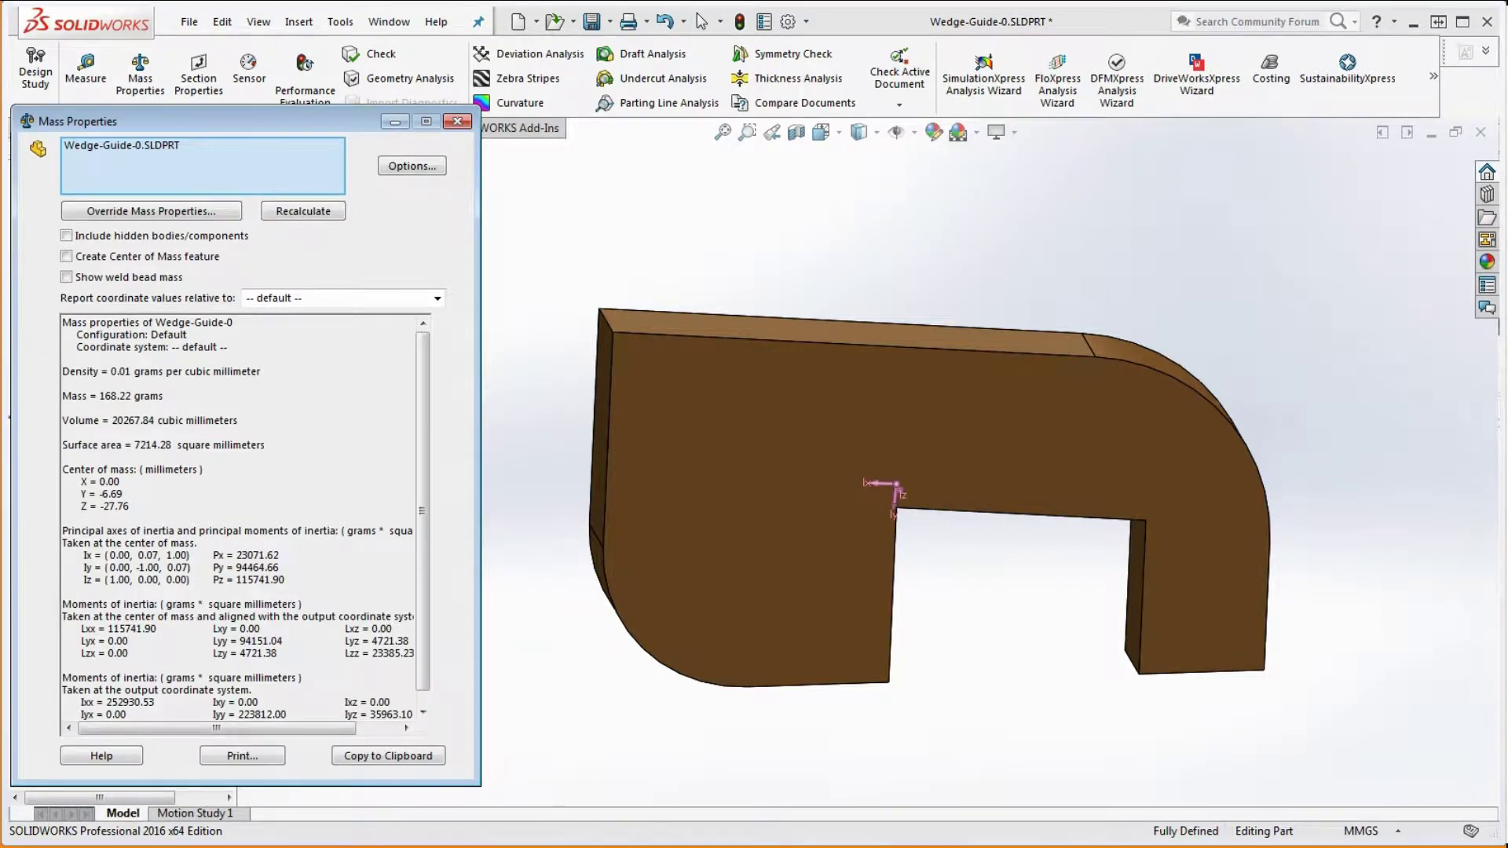
pyautogui.moveTo(1507, 86); pyautogui.dragTo(1214, 1)
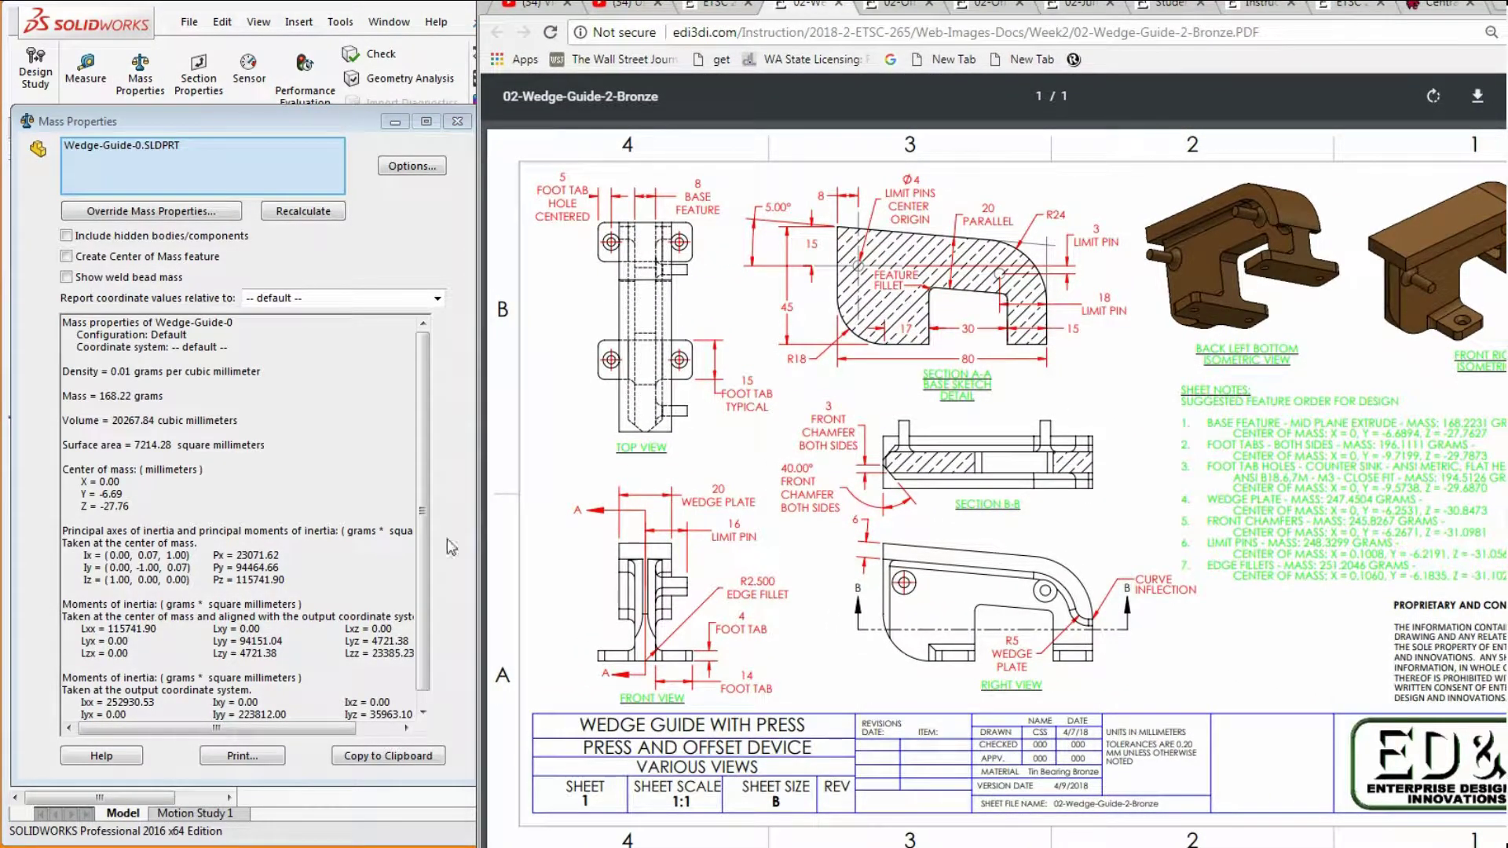
# Set the mass property report to custom units with four decimal places and highest accuracy, and compare it with the drawing's base feature notes
pyautogui.click(412, 166)
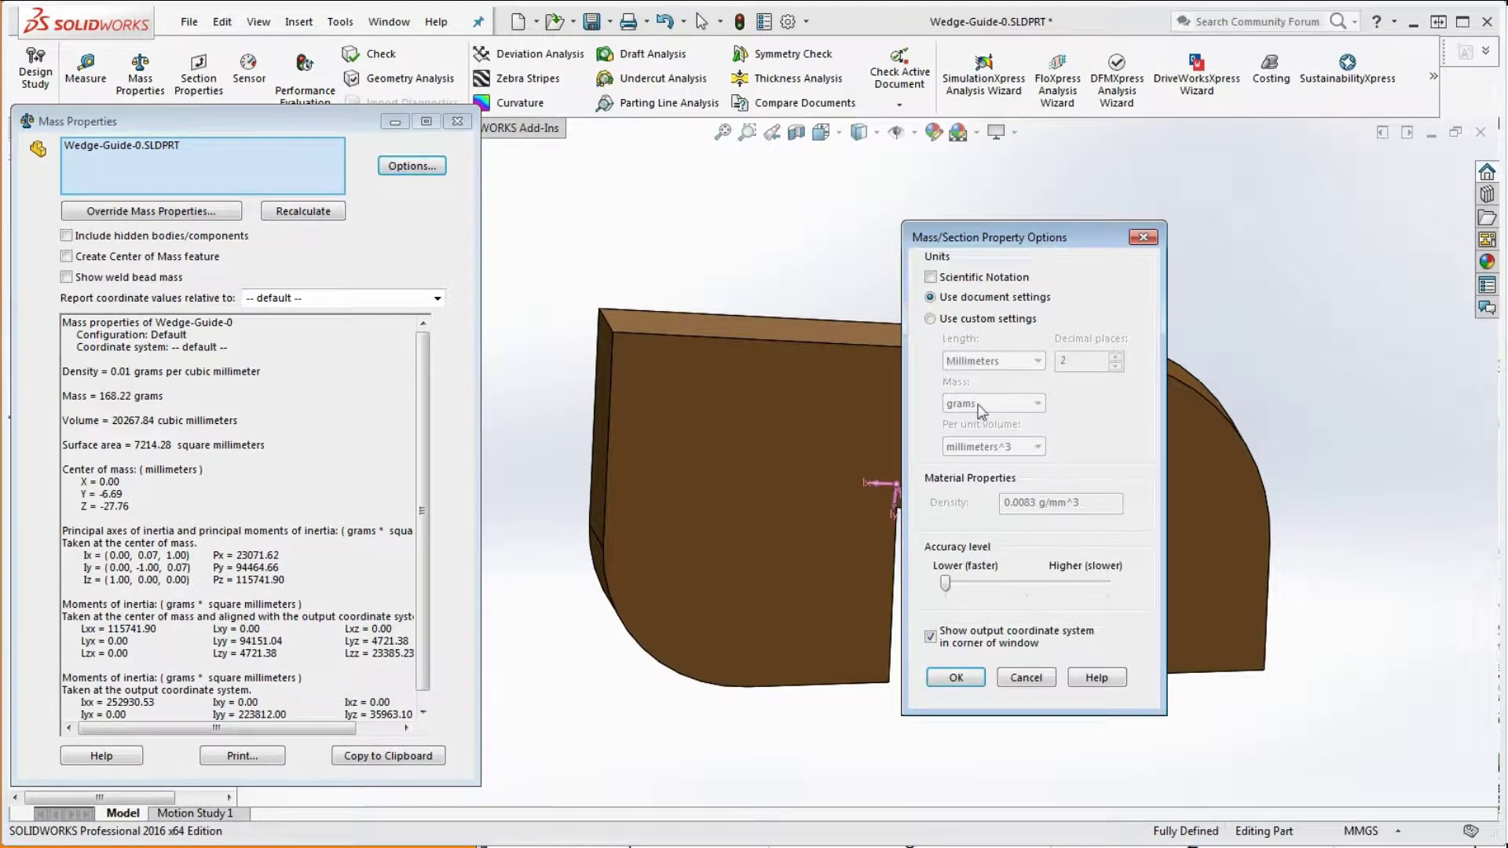
pyautogui.click(947, 318)
pyautogui.click(1116, 358)
pyautogui.click(1115, 359)
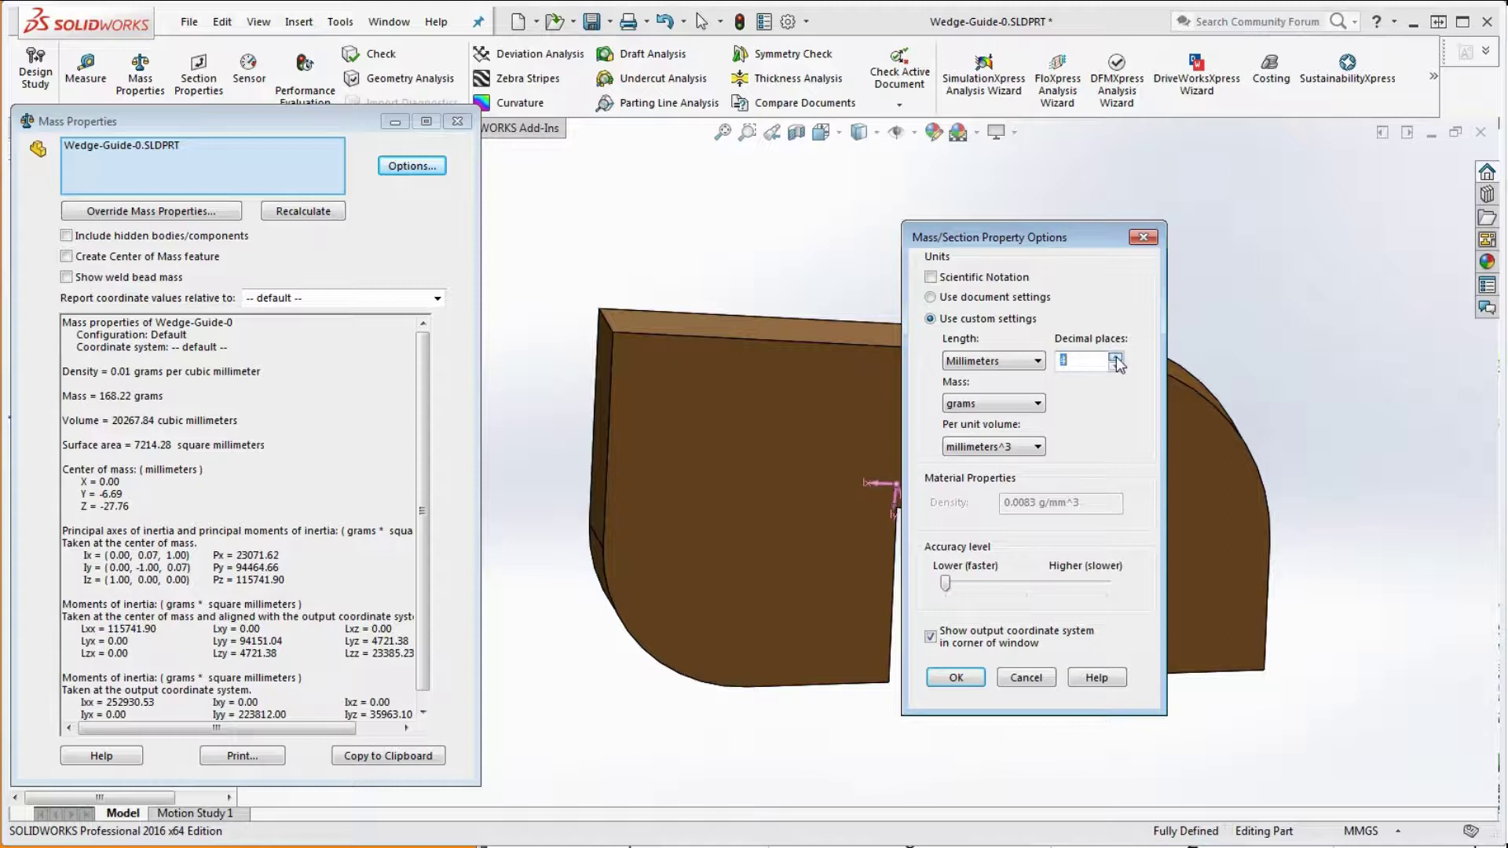
pyautogui.moveTo(946, 582); pyautogui.dragTo(1107, 583)
pyautogui.click(957, 679)
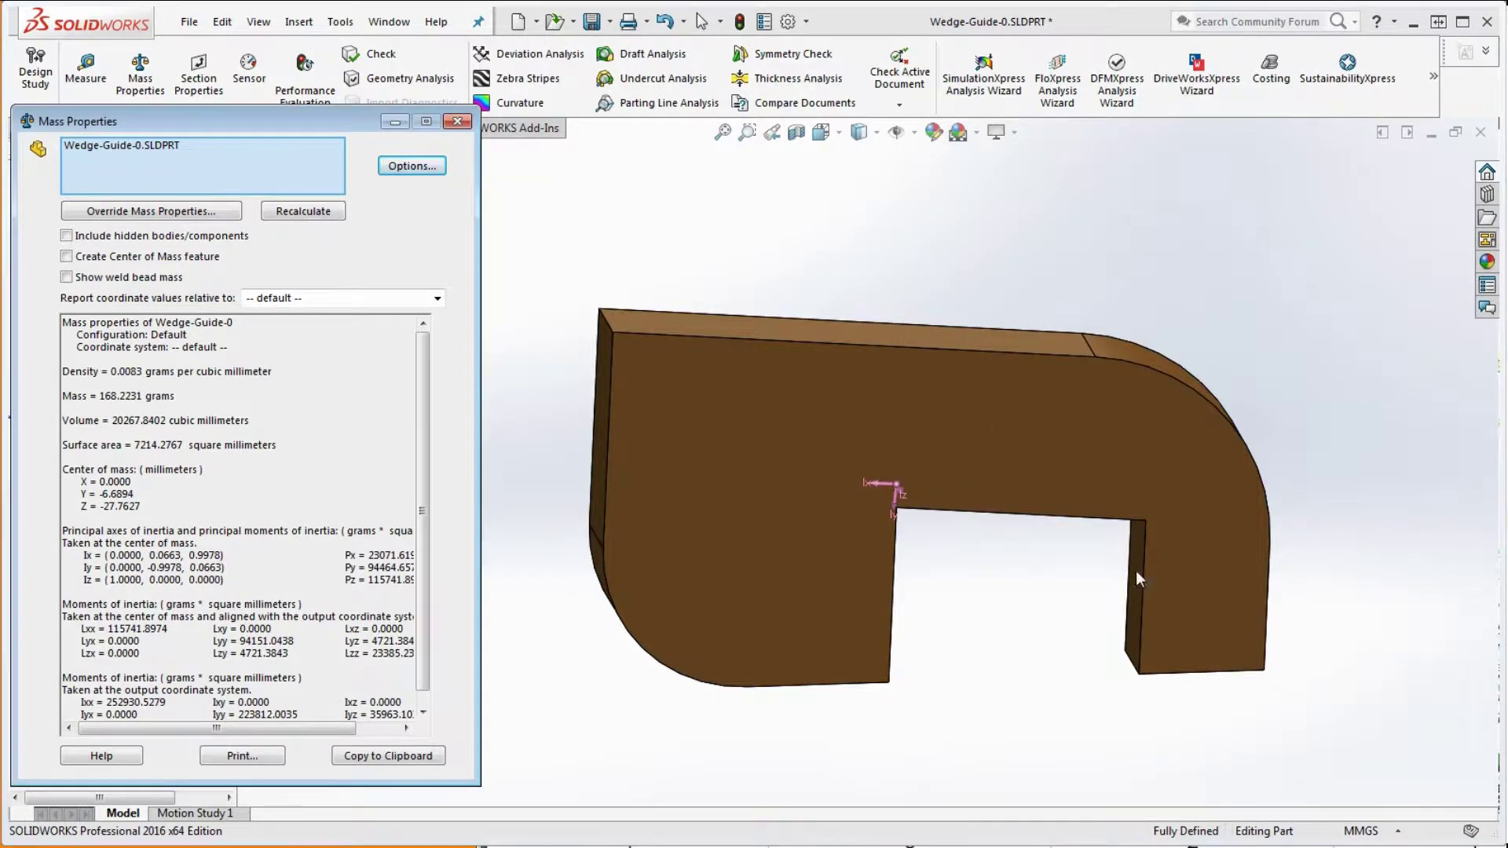
pyautogui.hotkey('alt', 'Tab')
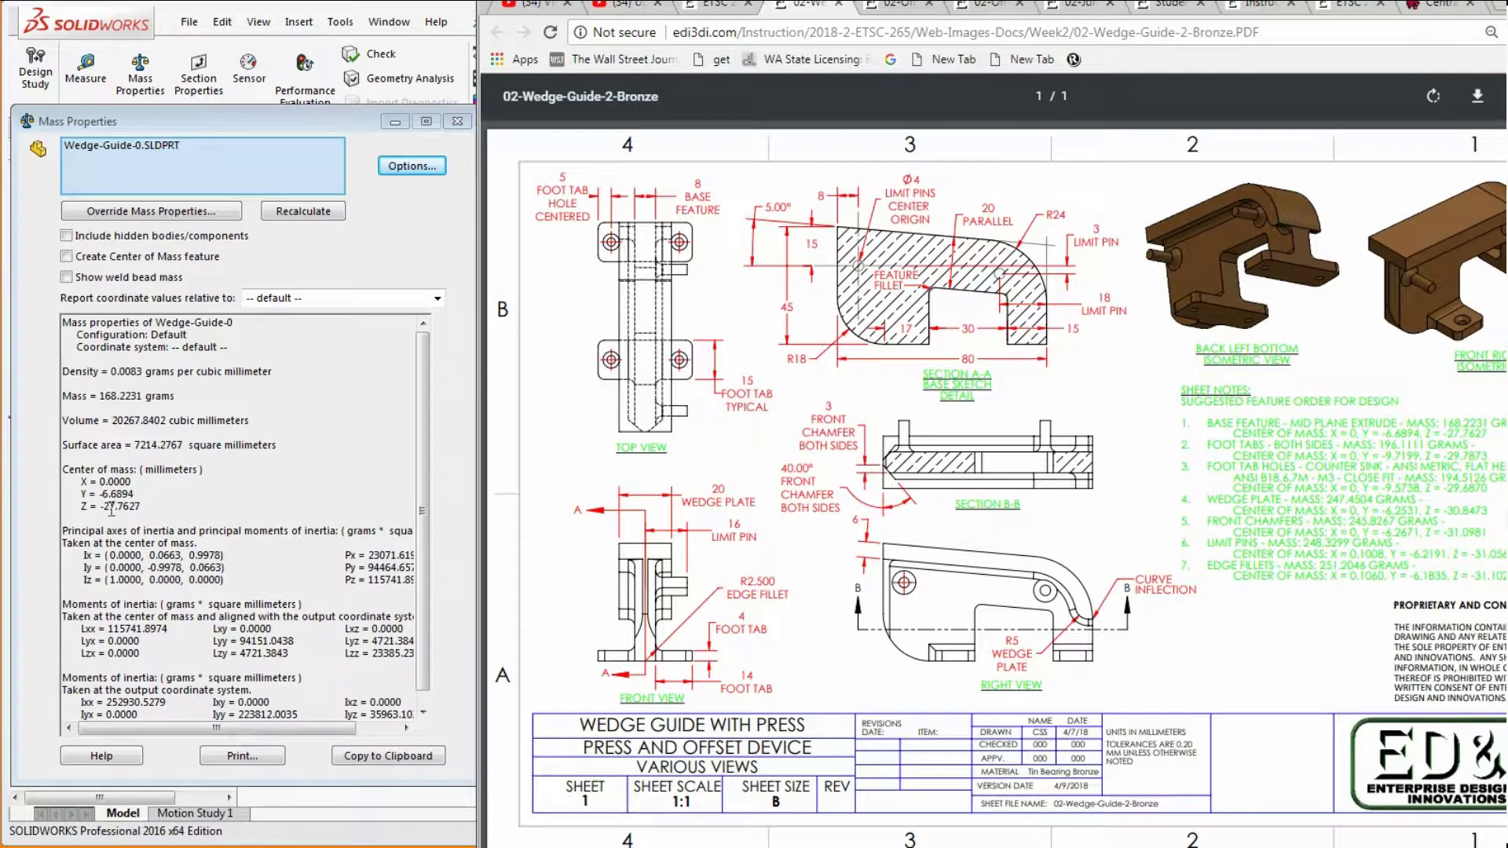
pyautogui.click(458, 120)
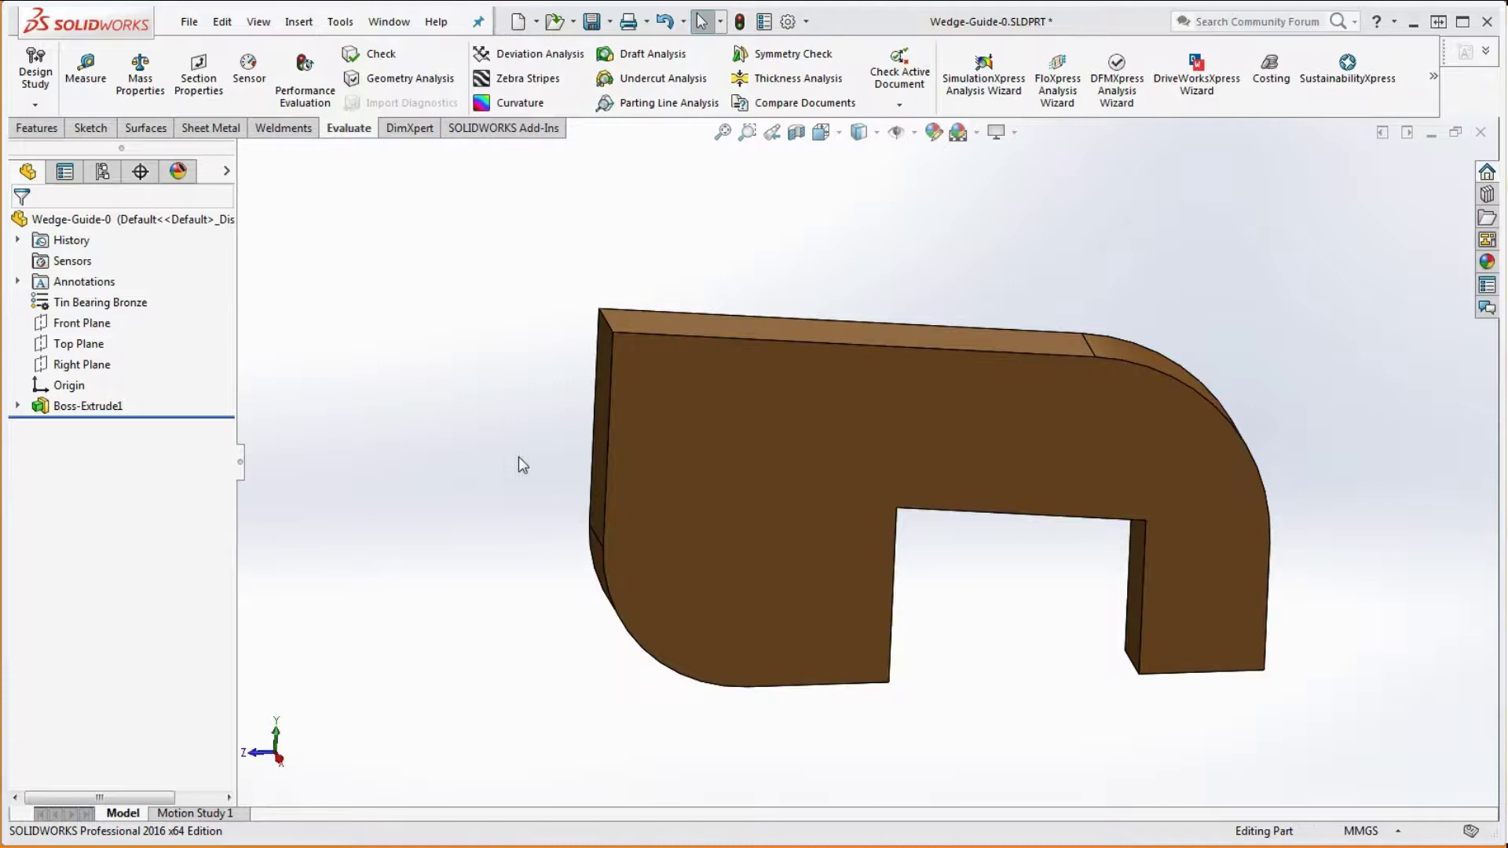
# Rename the base extrusion as "Base Feature"
pyautogui.click(88, 406)
pyautogui.click(89, 406)
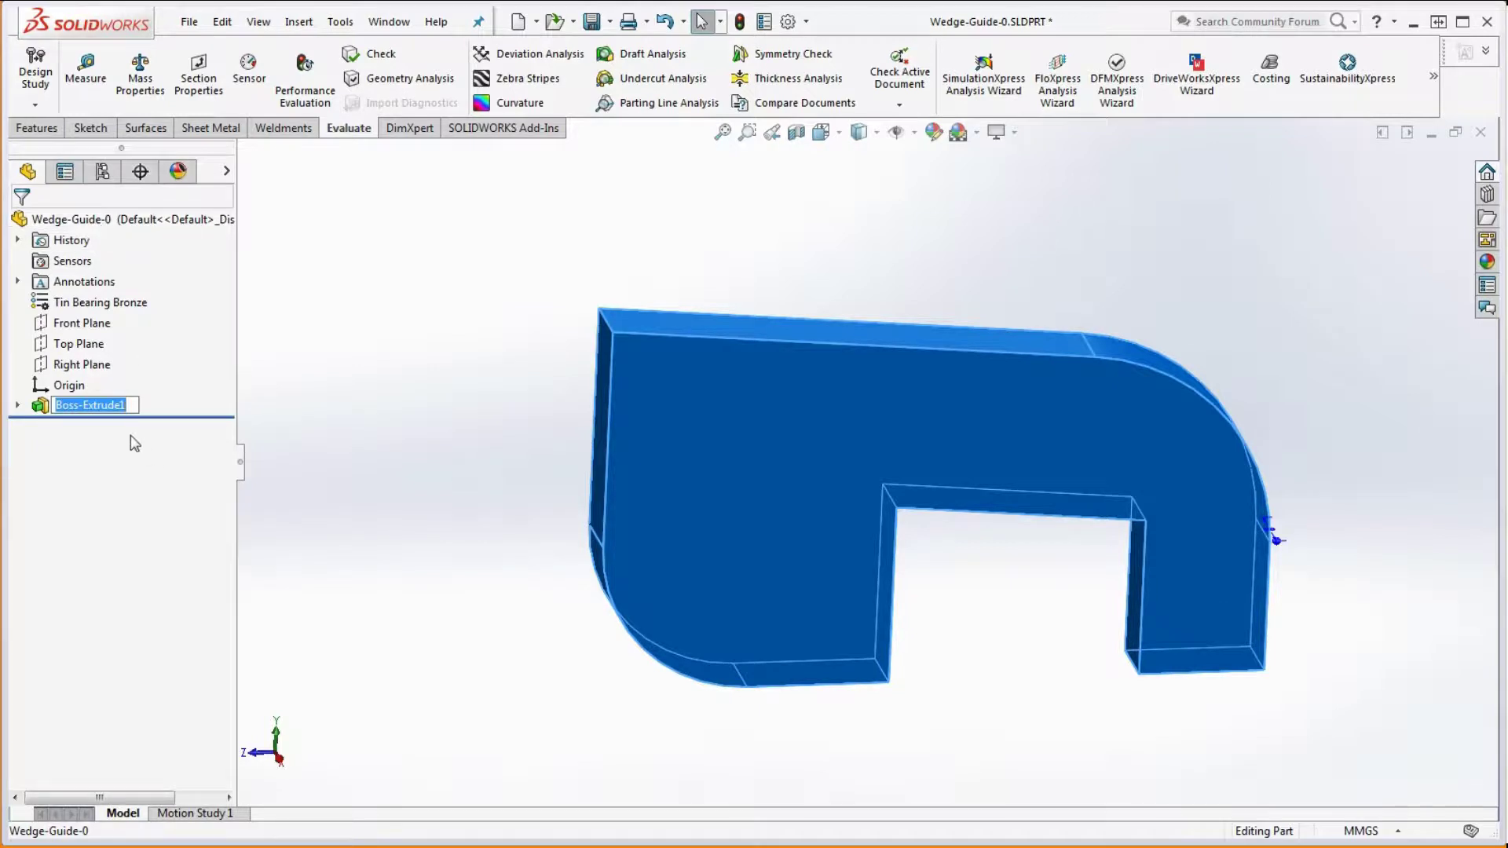
pyautogui.write('Base Featur')
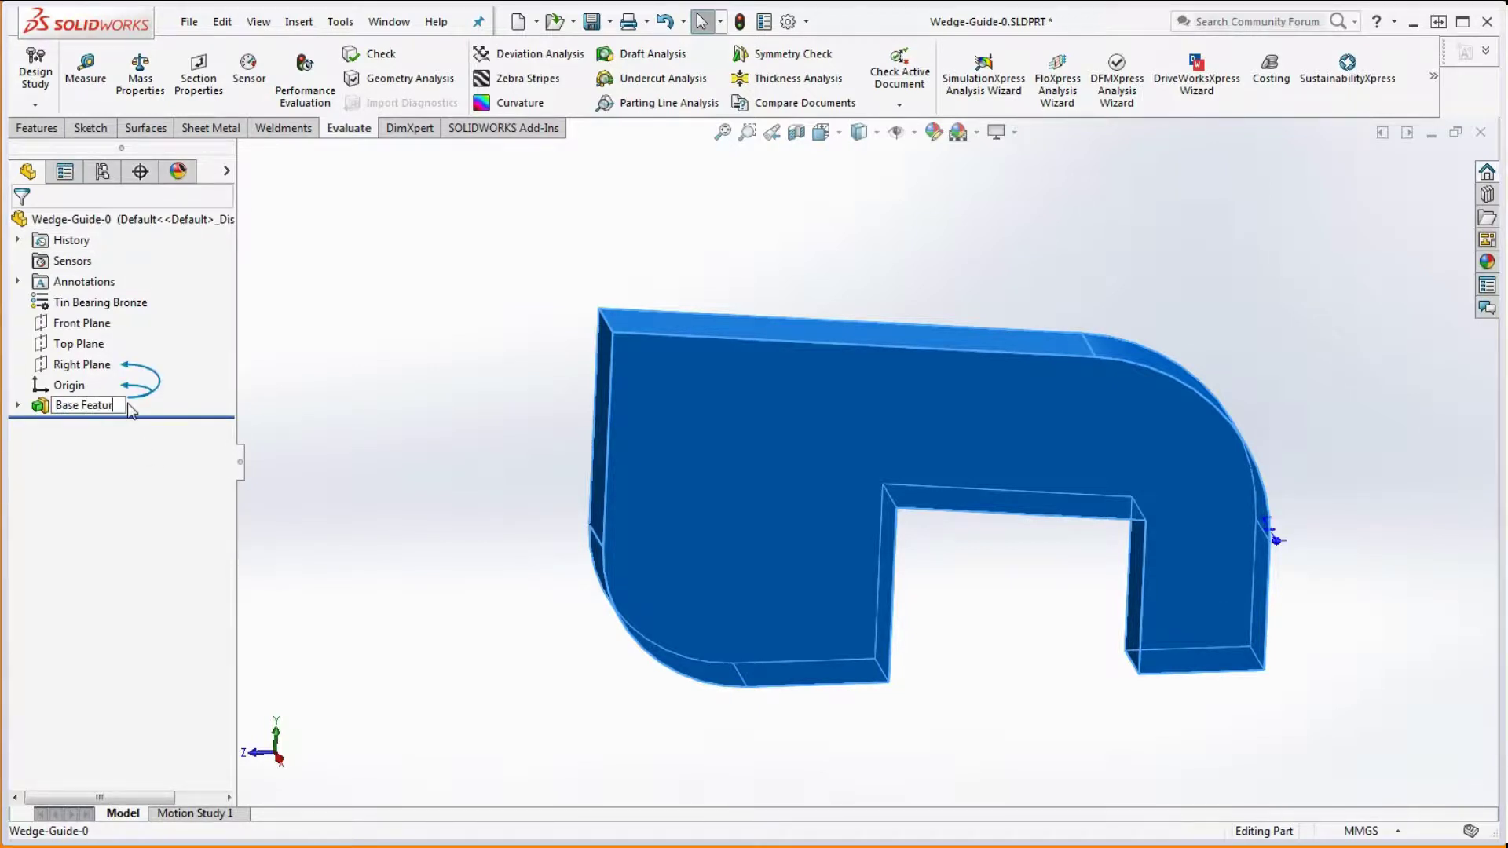
pyautogui.write('e')
pyautogui.click(387, 327)
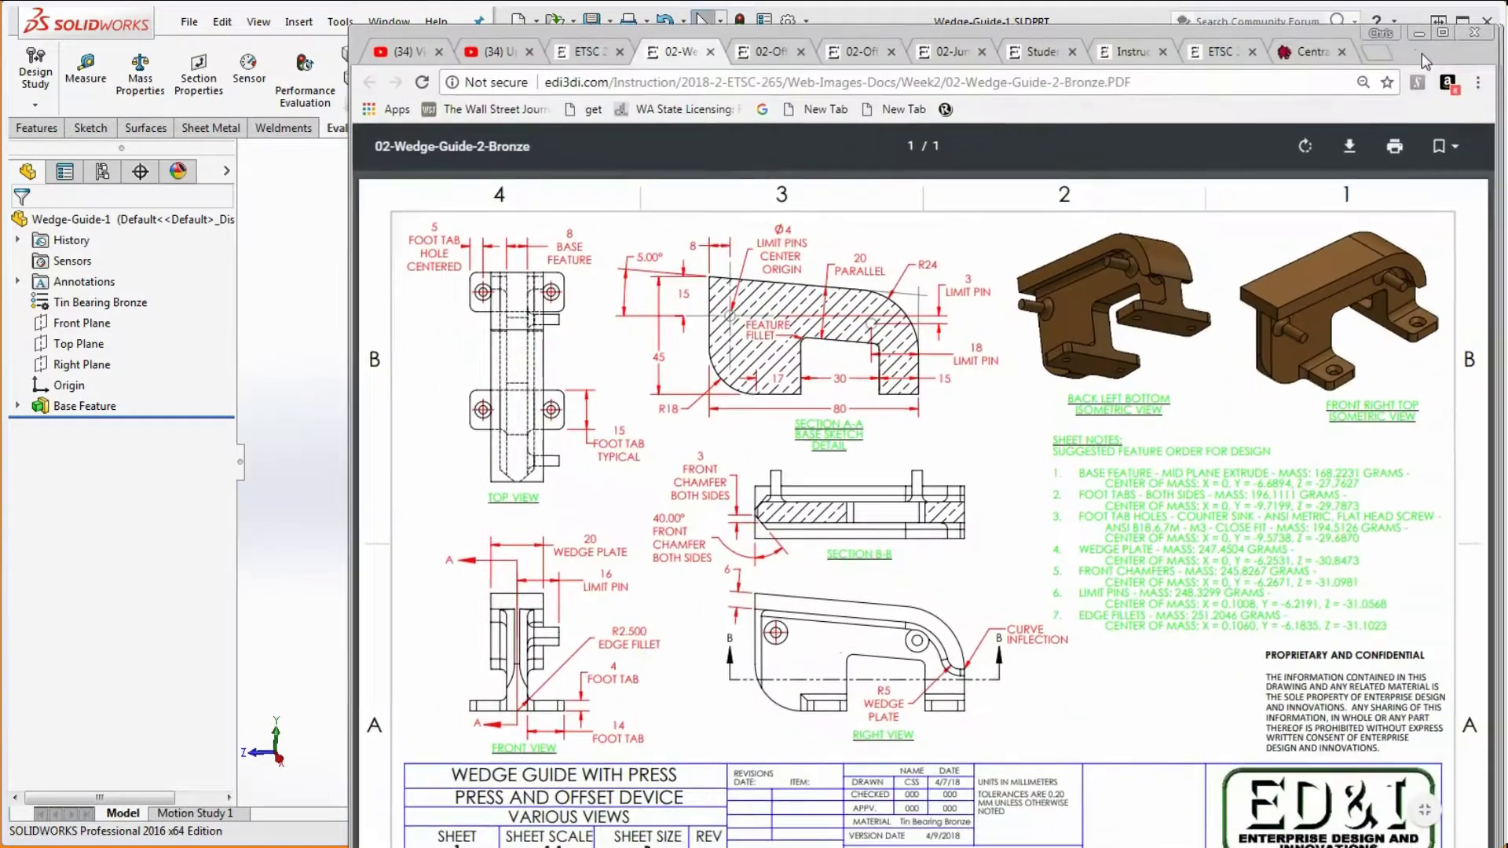
# Check the foot tab dimensions and suggested feature order in the wedge guide PDF drawing and return to the model
pyautogui.moveTo(1425, 61); pyautogui.dragTo(1213, 65)
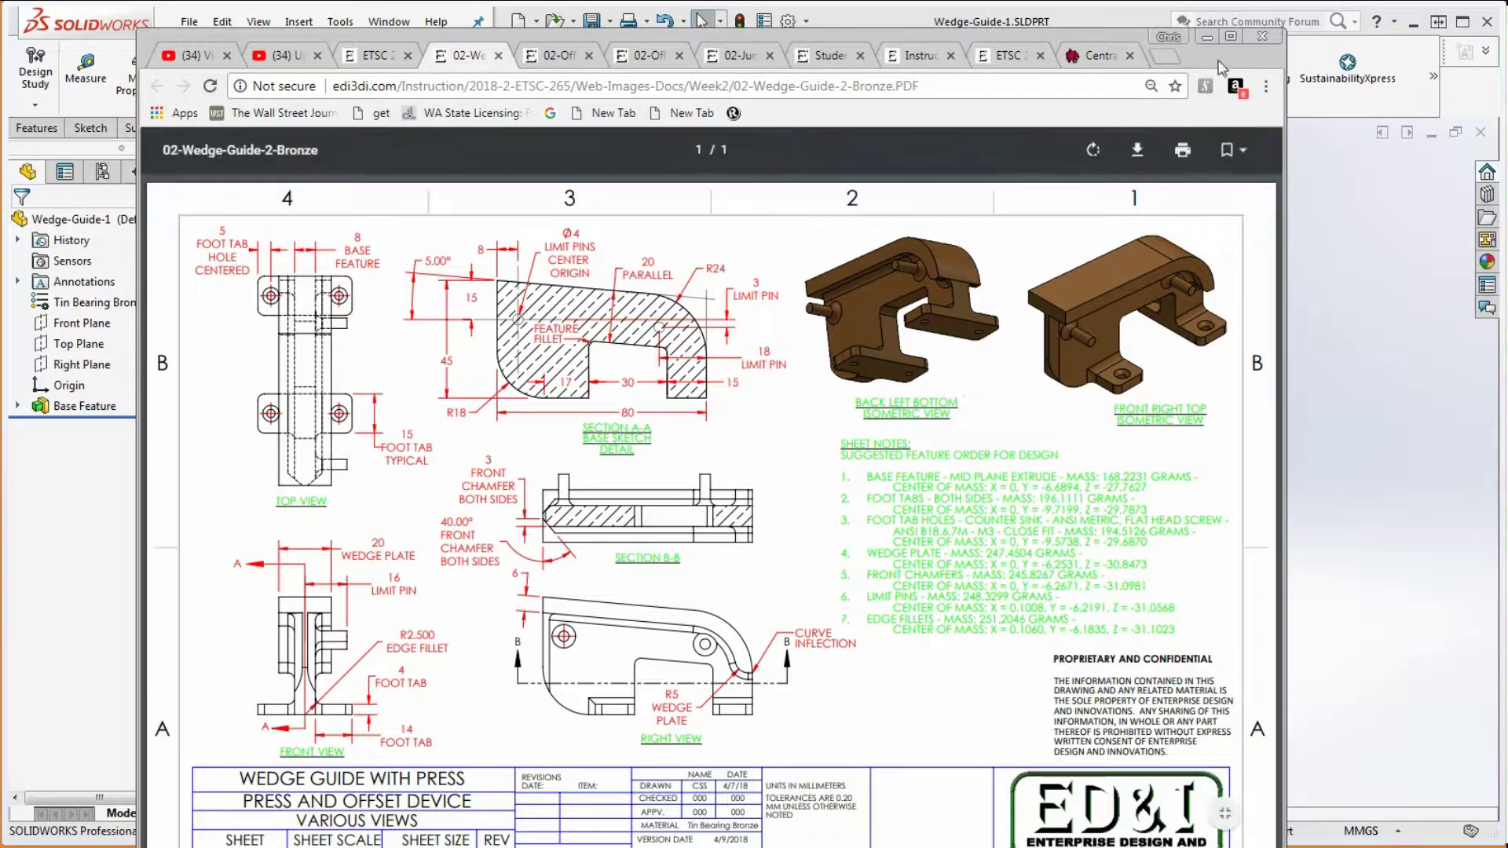
pyautogui.click(1208, 38)
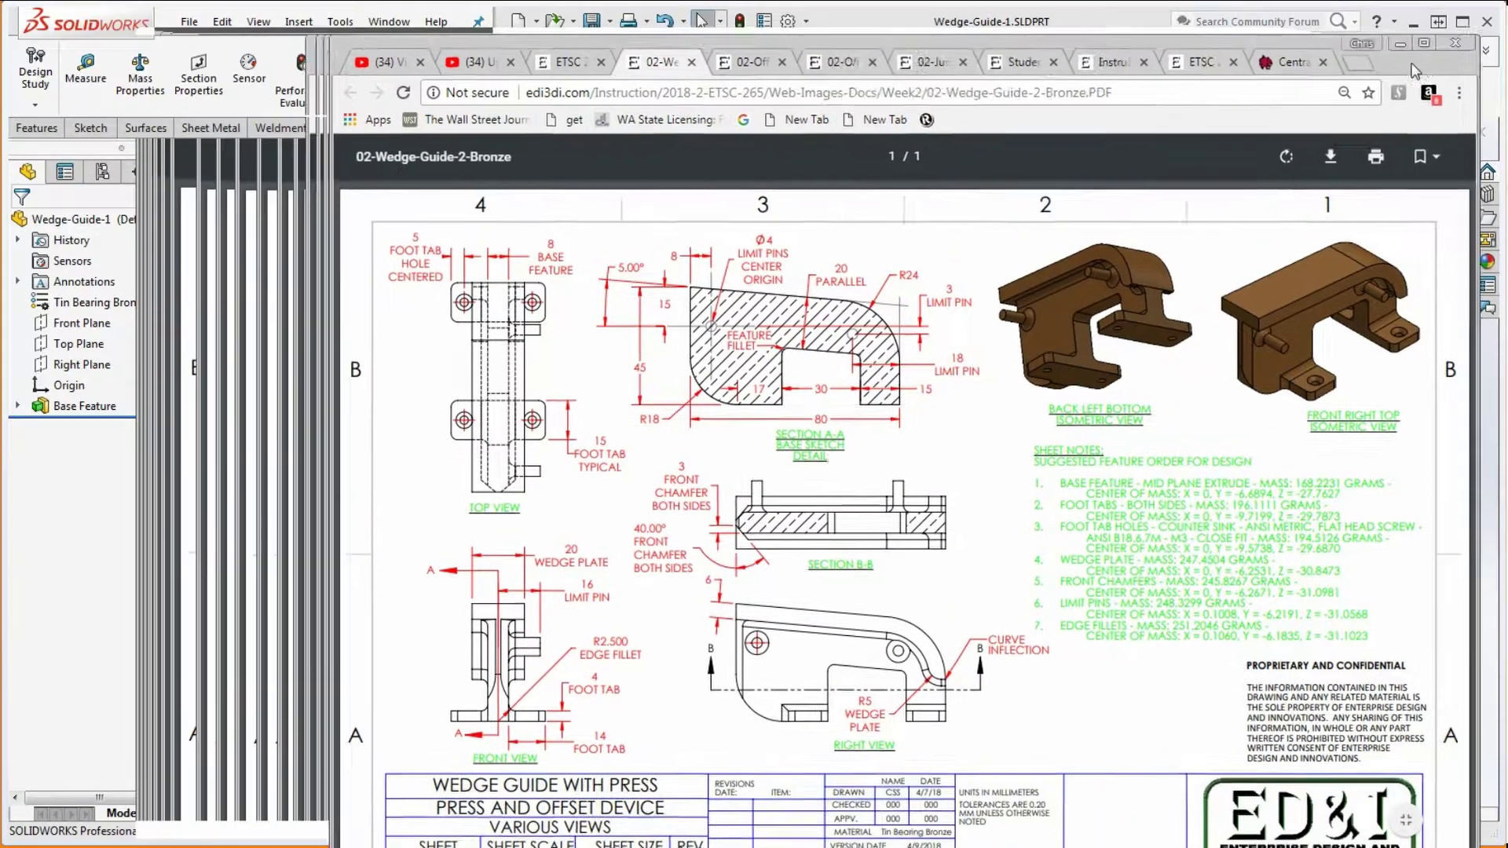
pyautogui.hotkey('alt', 'Tab')
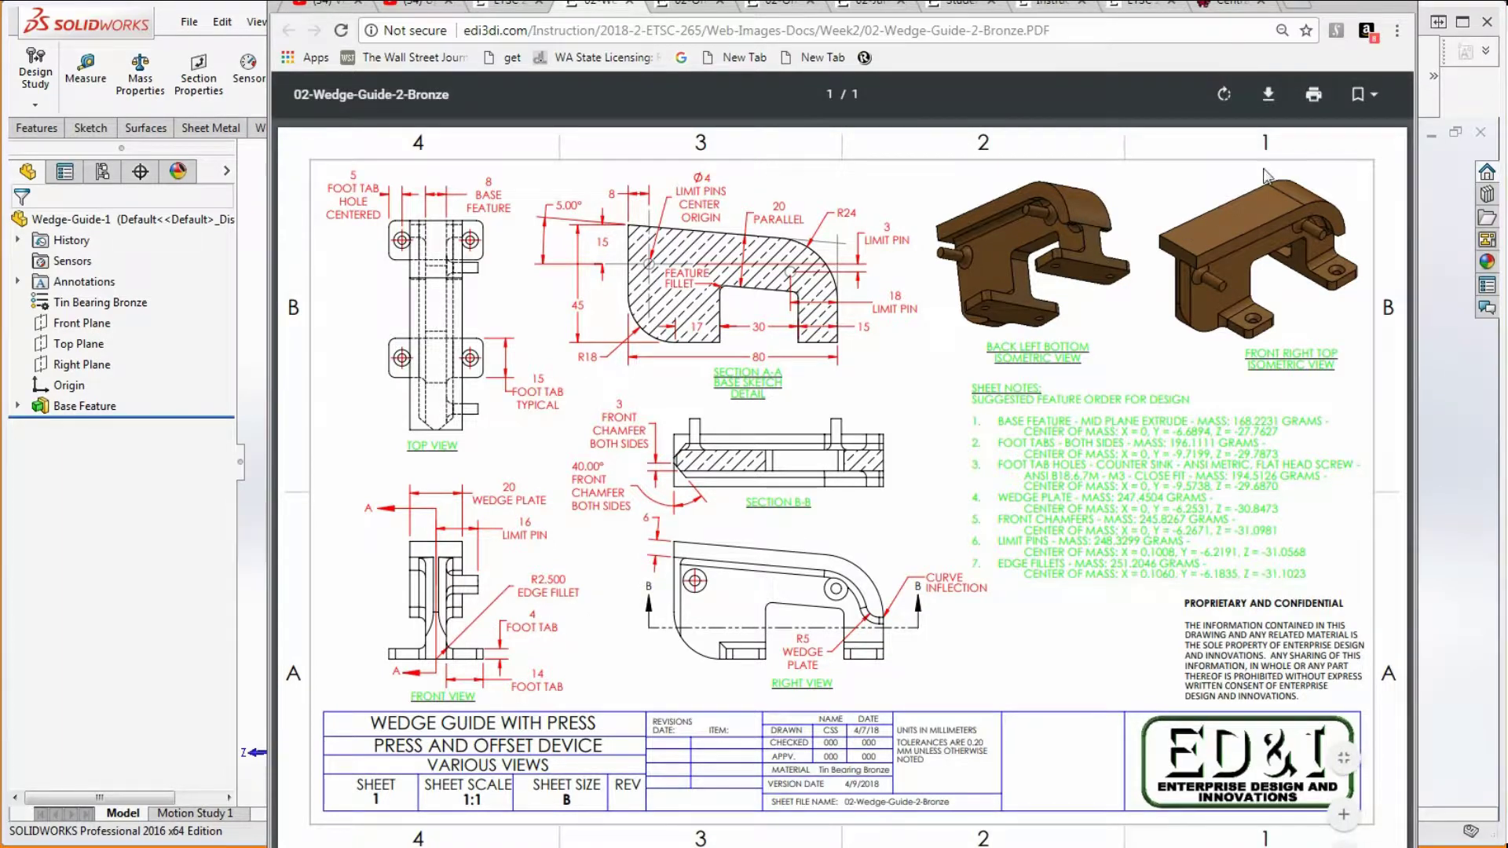
pyautogui.click(1353, 9)
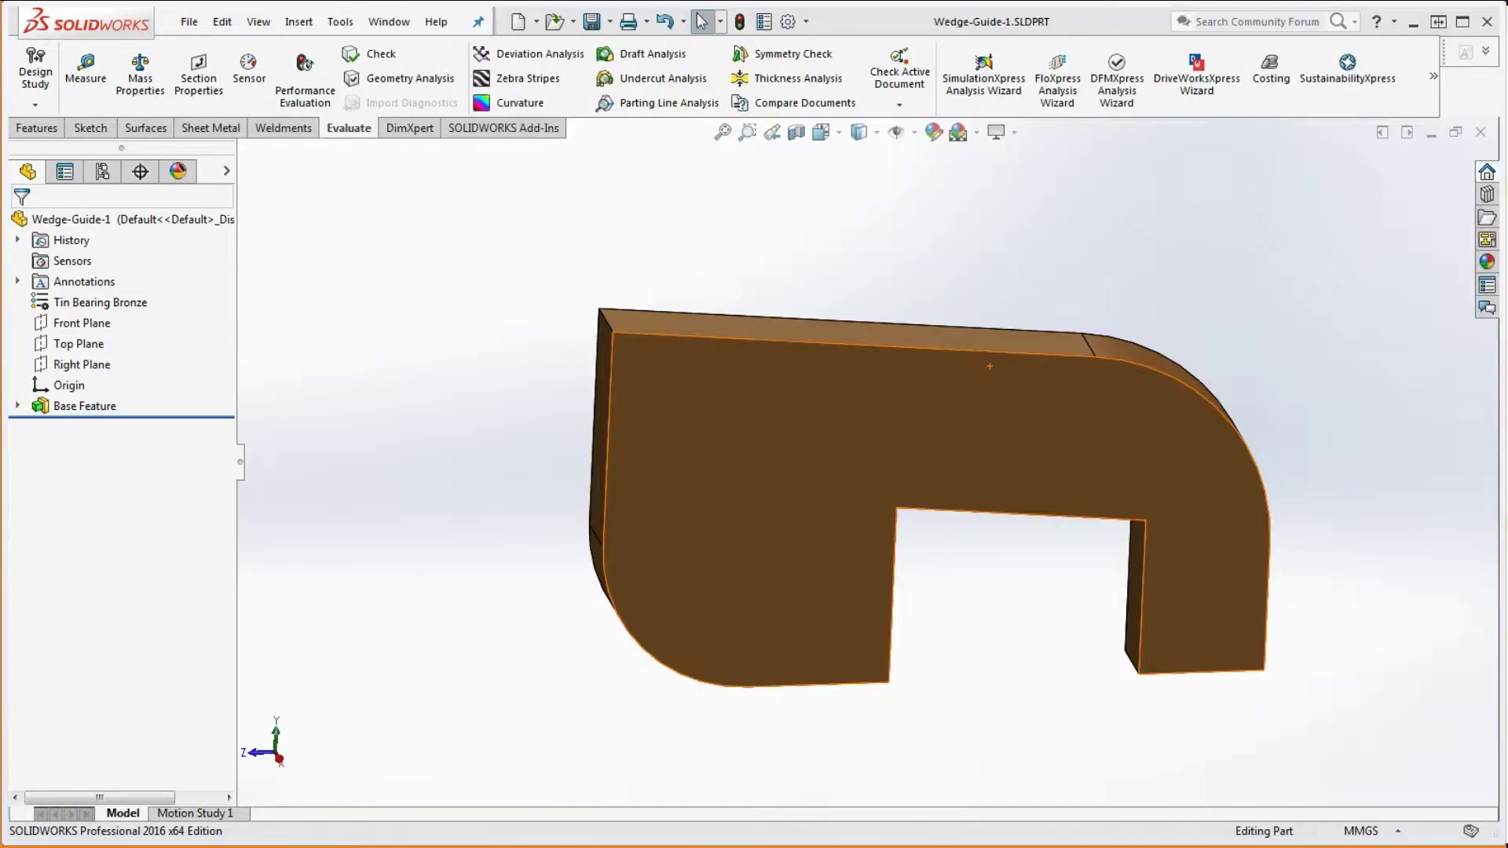
# Sketch a corner rectangle about 5 mm high on the broad side face, from the wider leg's bottom corner beside the opening
pyautogui.click(858, 658)
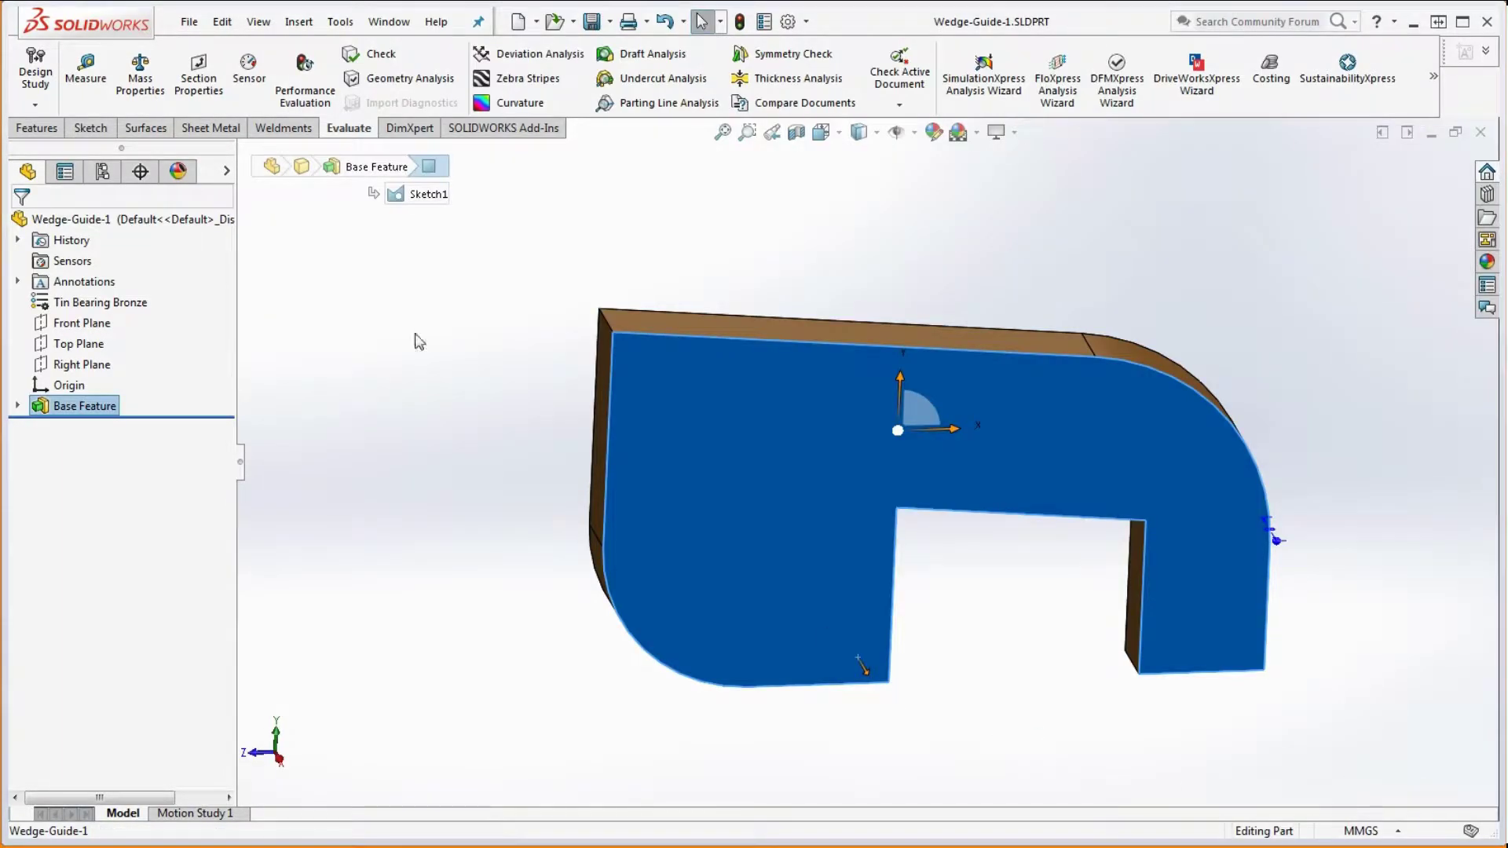
pyautogui.click(88, 128)
pyautogui.click(132, 77)
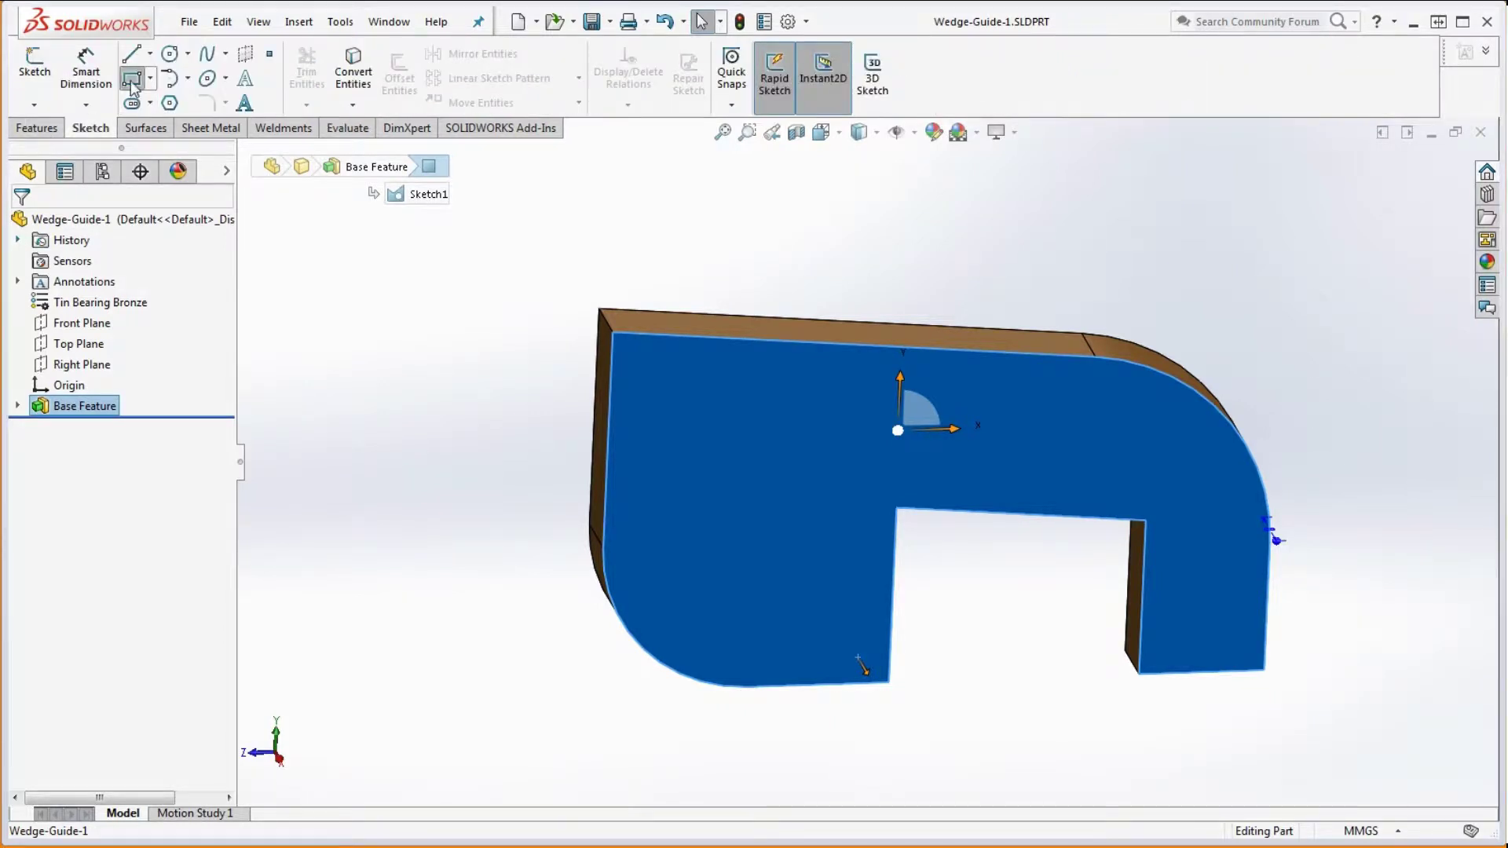
pyautogui.click(888, 683)
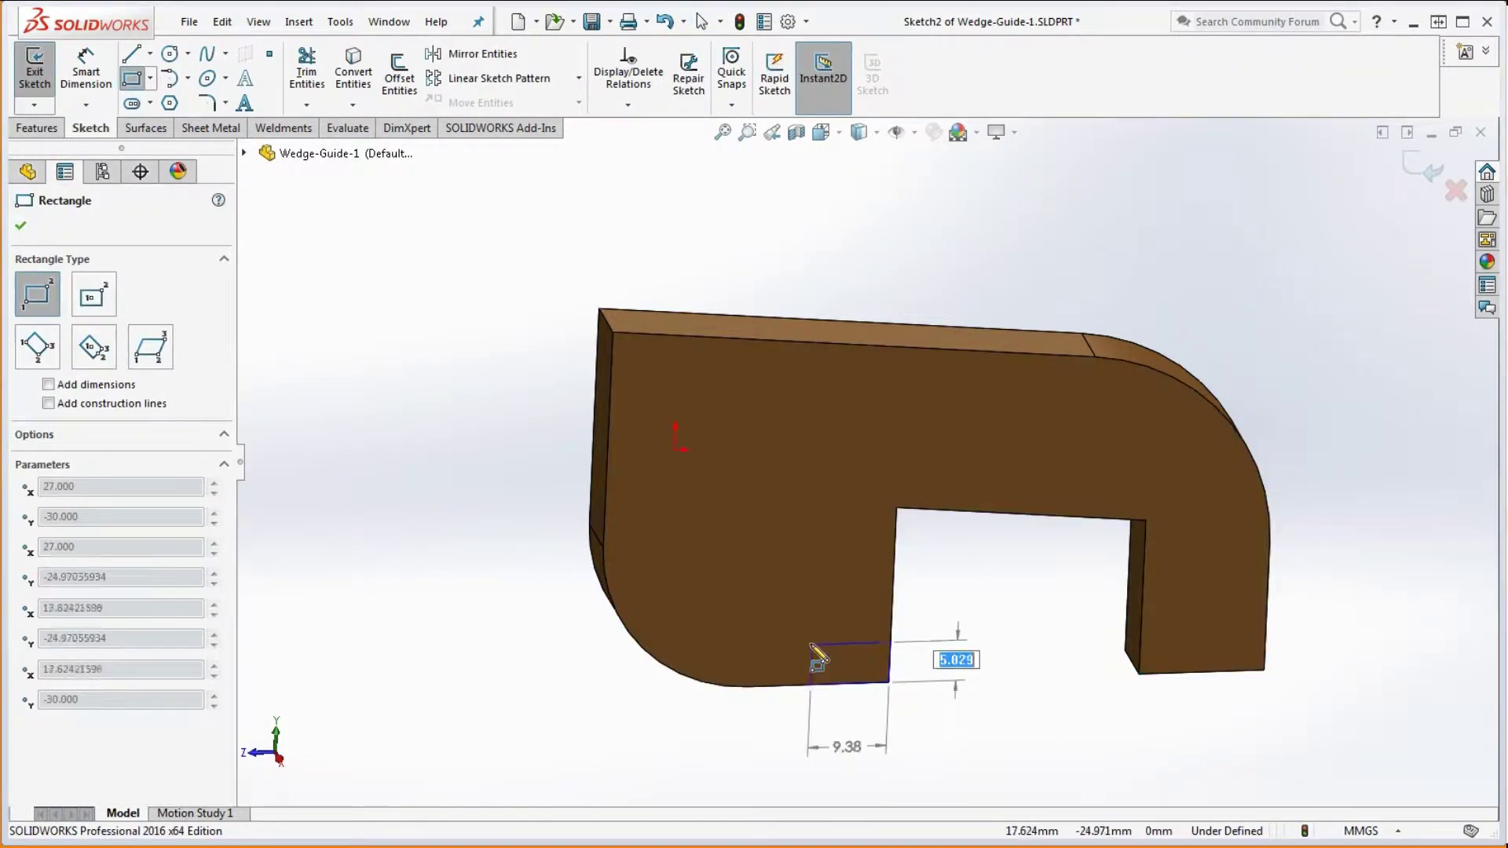
pyautogui.click(771, 646)
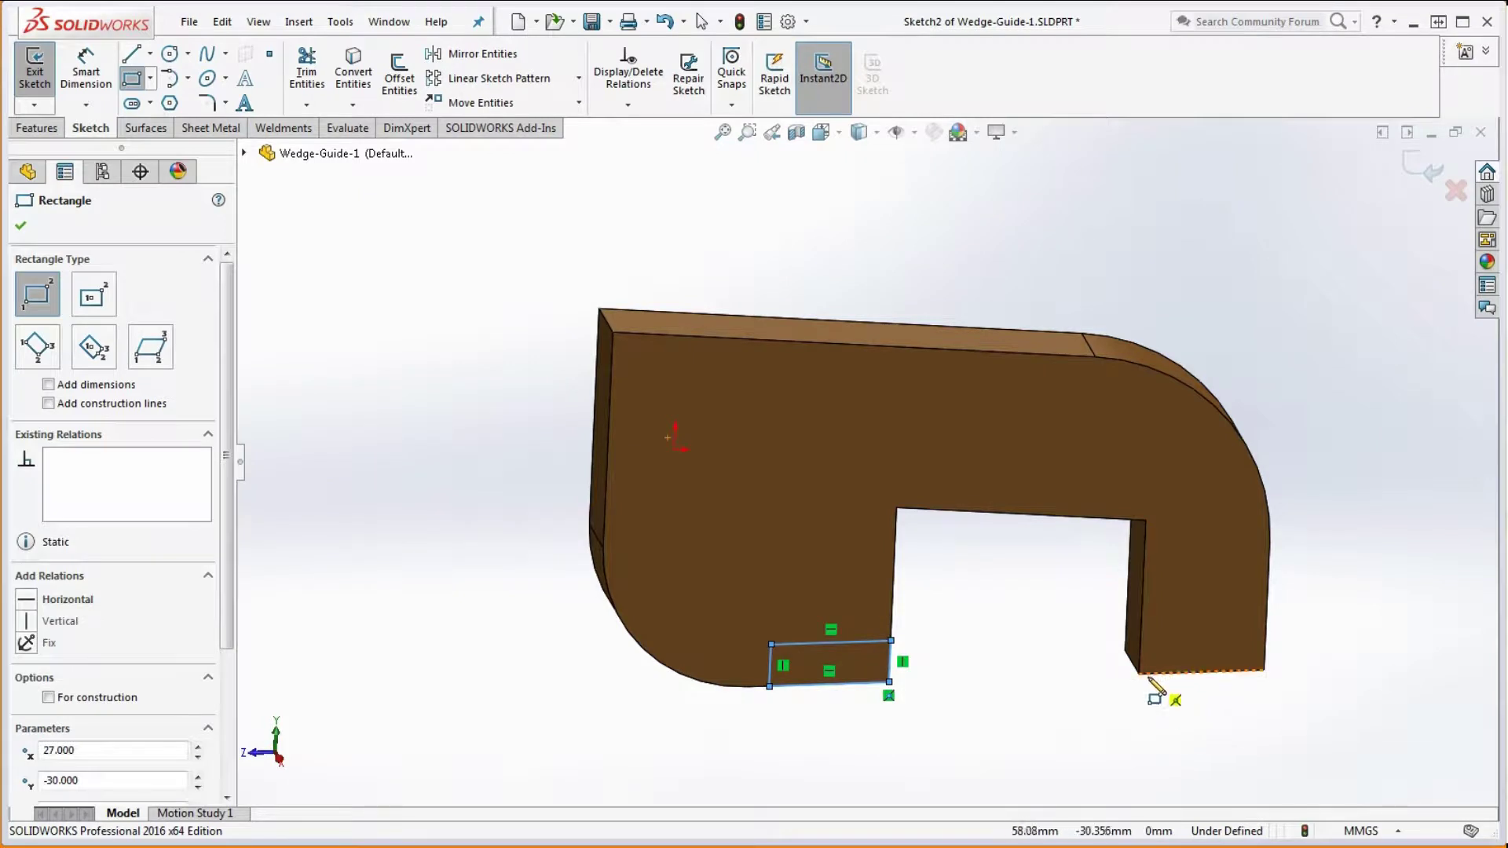
# Sketch a second corner rectangle across the full width of the narrower leg, starting at its bottom inner corner
pyautogui.click(1139, 673)
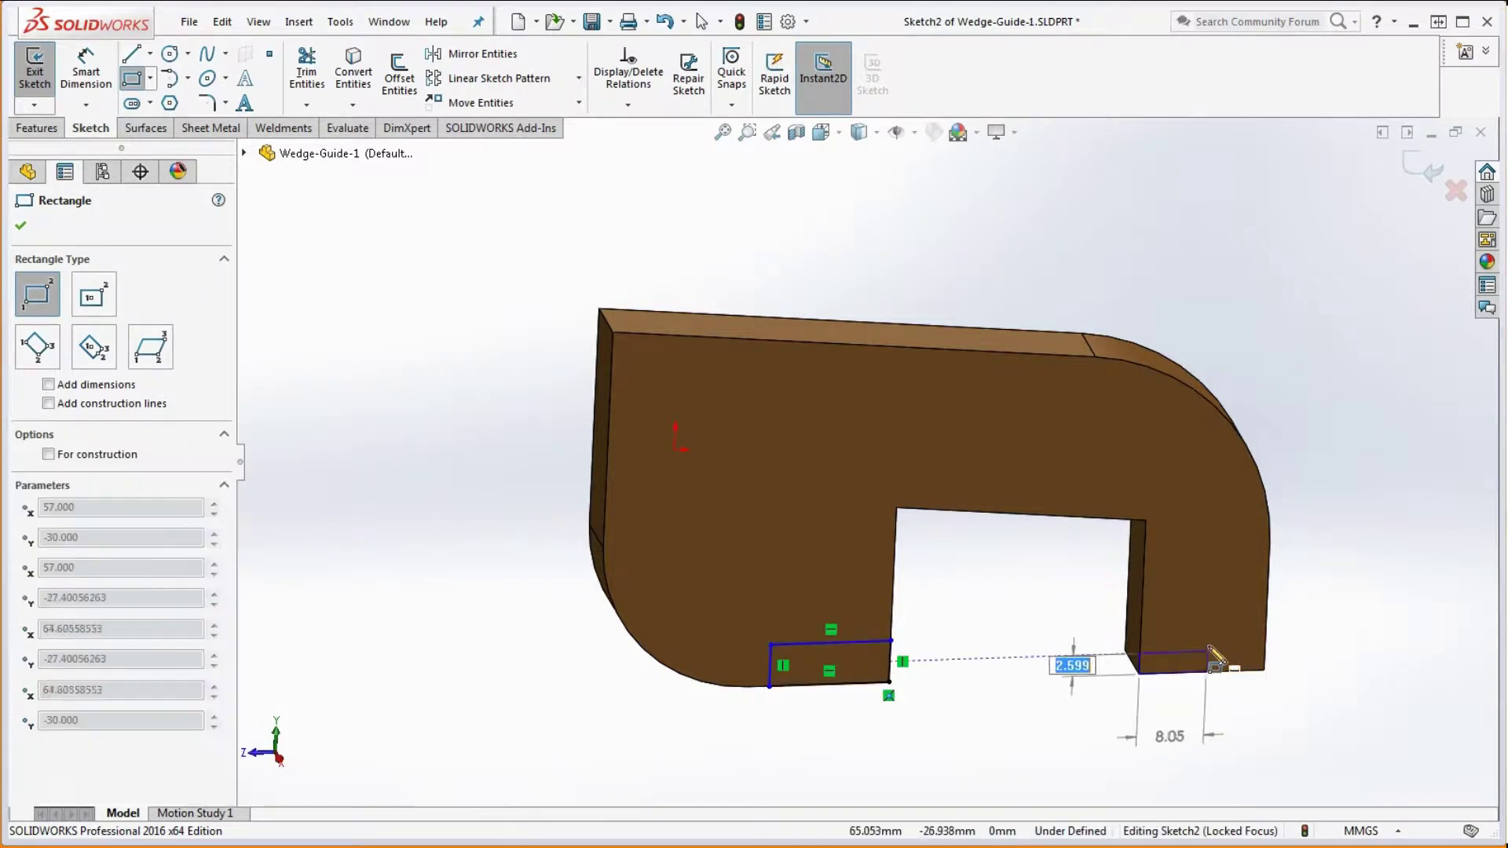
pyautogui.click(1266, 630)
pyautogui.press('Escape')
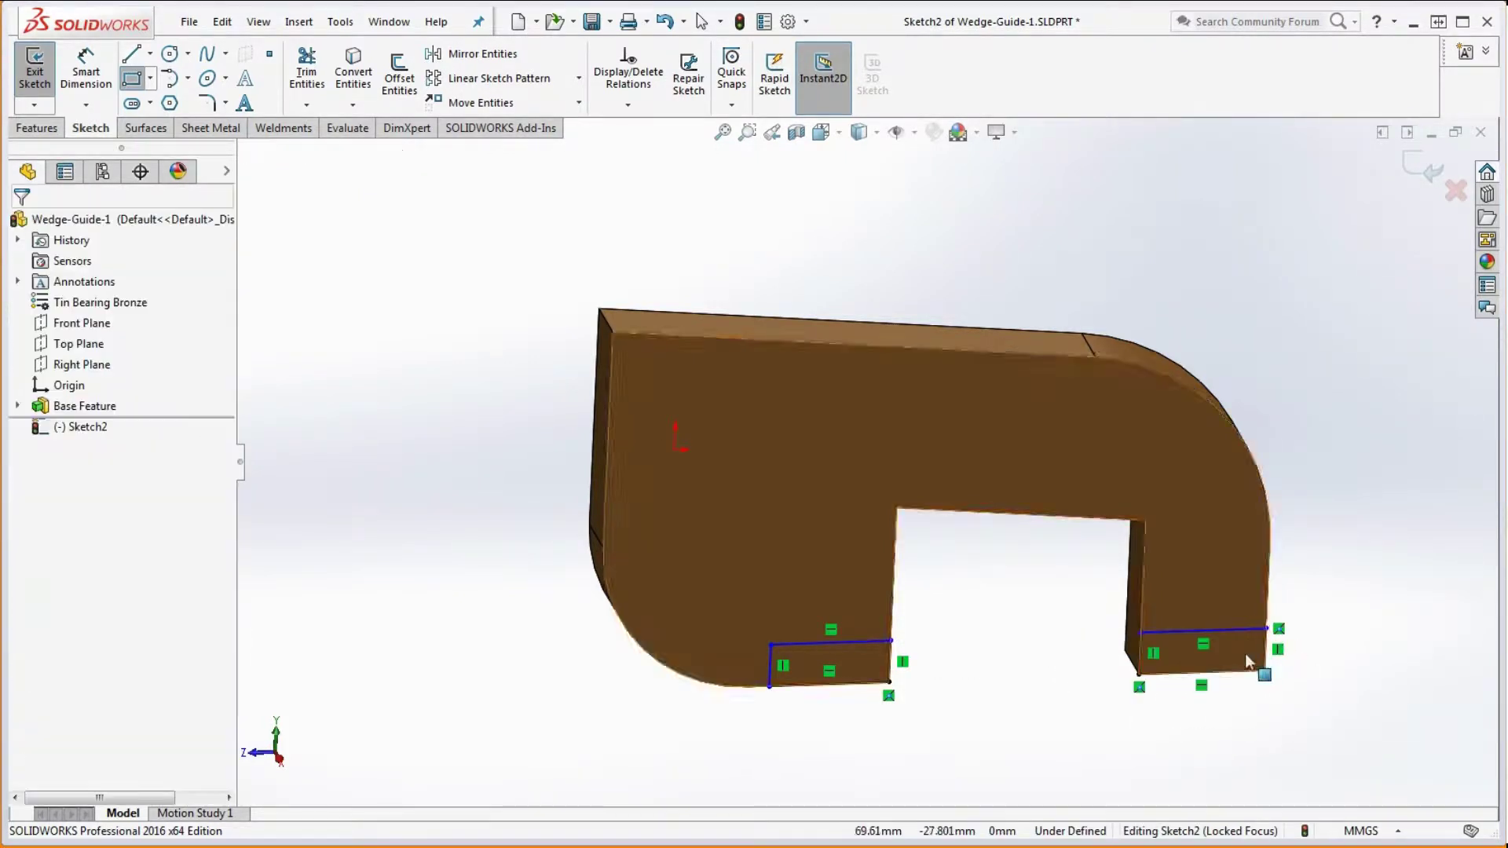
# Make the upper lines of the two foot tab rectangles collinear and test the relation by moving one line slightly
pyautogui.moveTo(1300, 691); pyautogui.dragTo(1278, 665, button='middle')
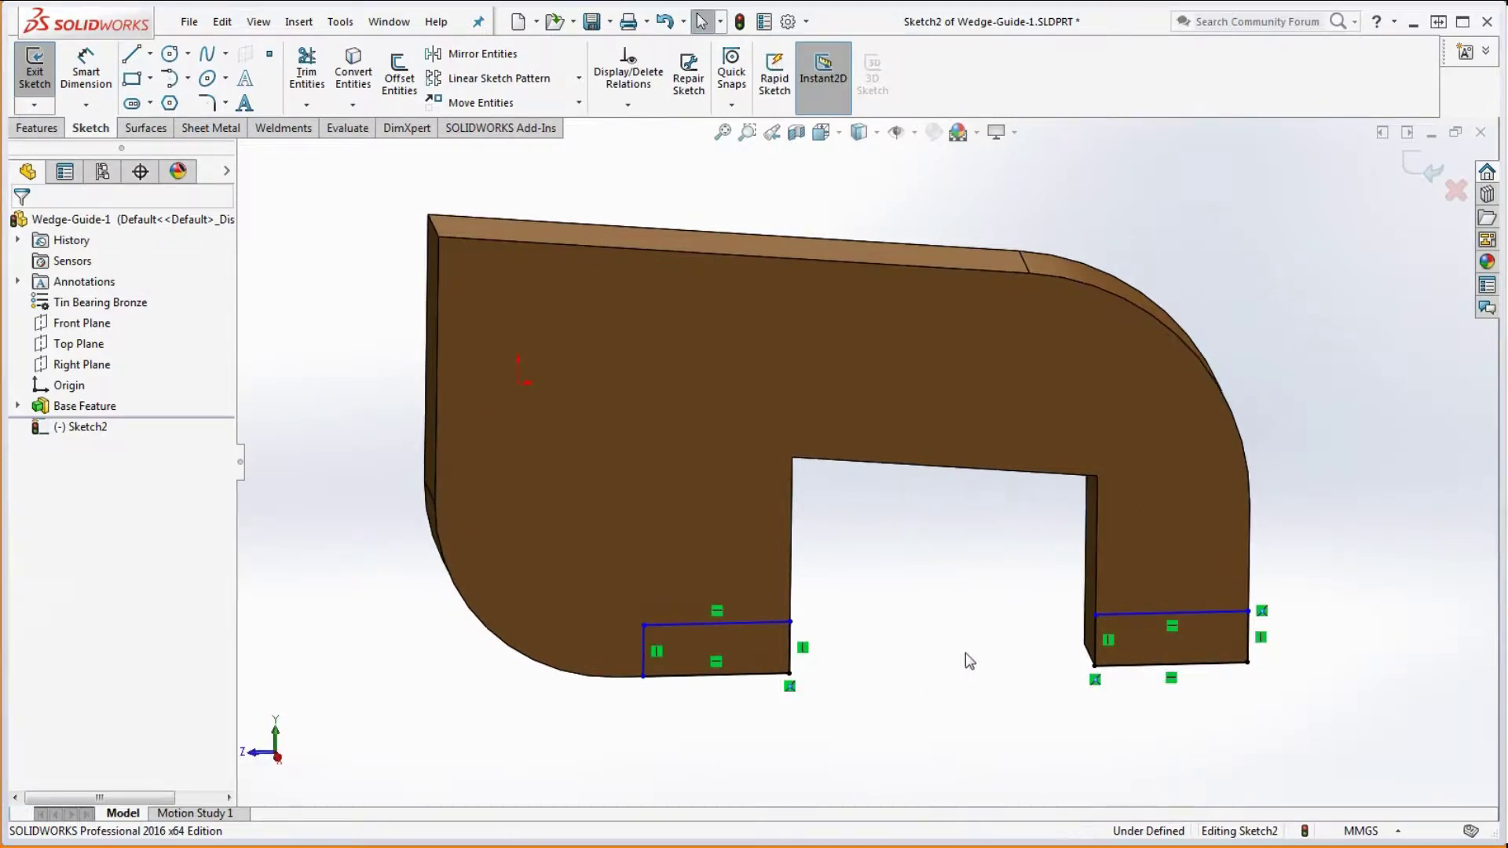
pyautogui.click(761, 623)
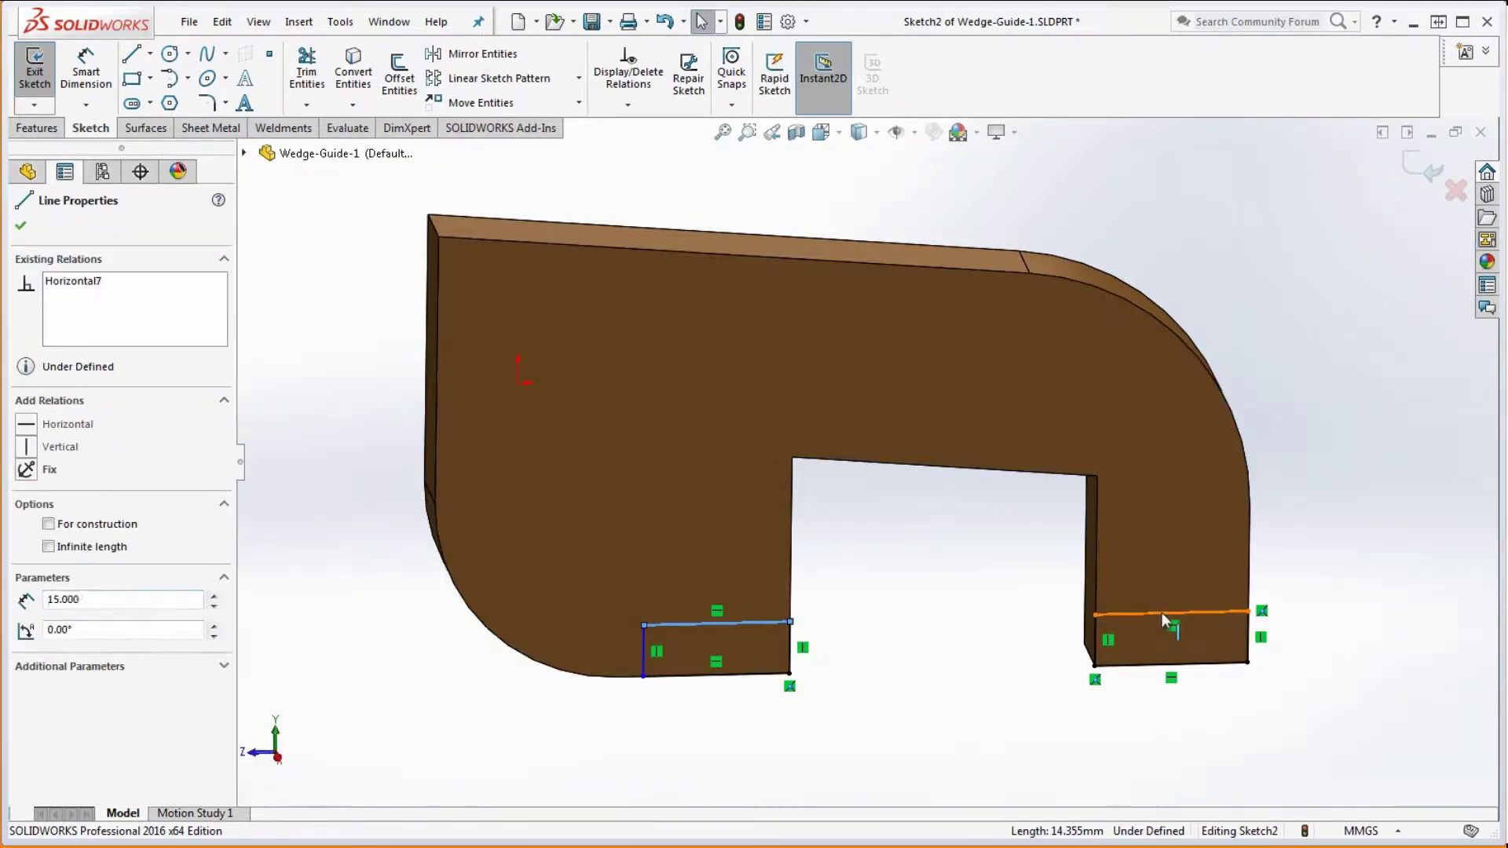
pyautogui.keyDown('ctrl'); pyautogui.click(1161, 613); pyautogui.keyUp('ctrl')
pyautogui.click(1255, 534)
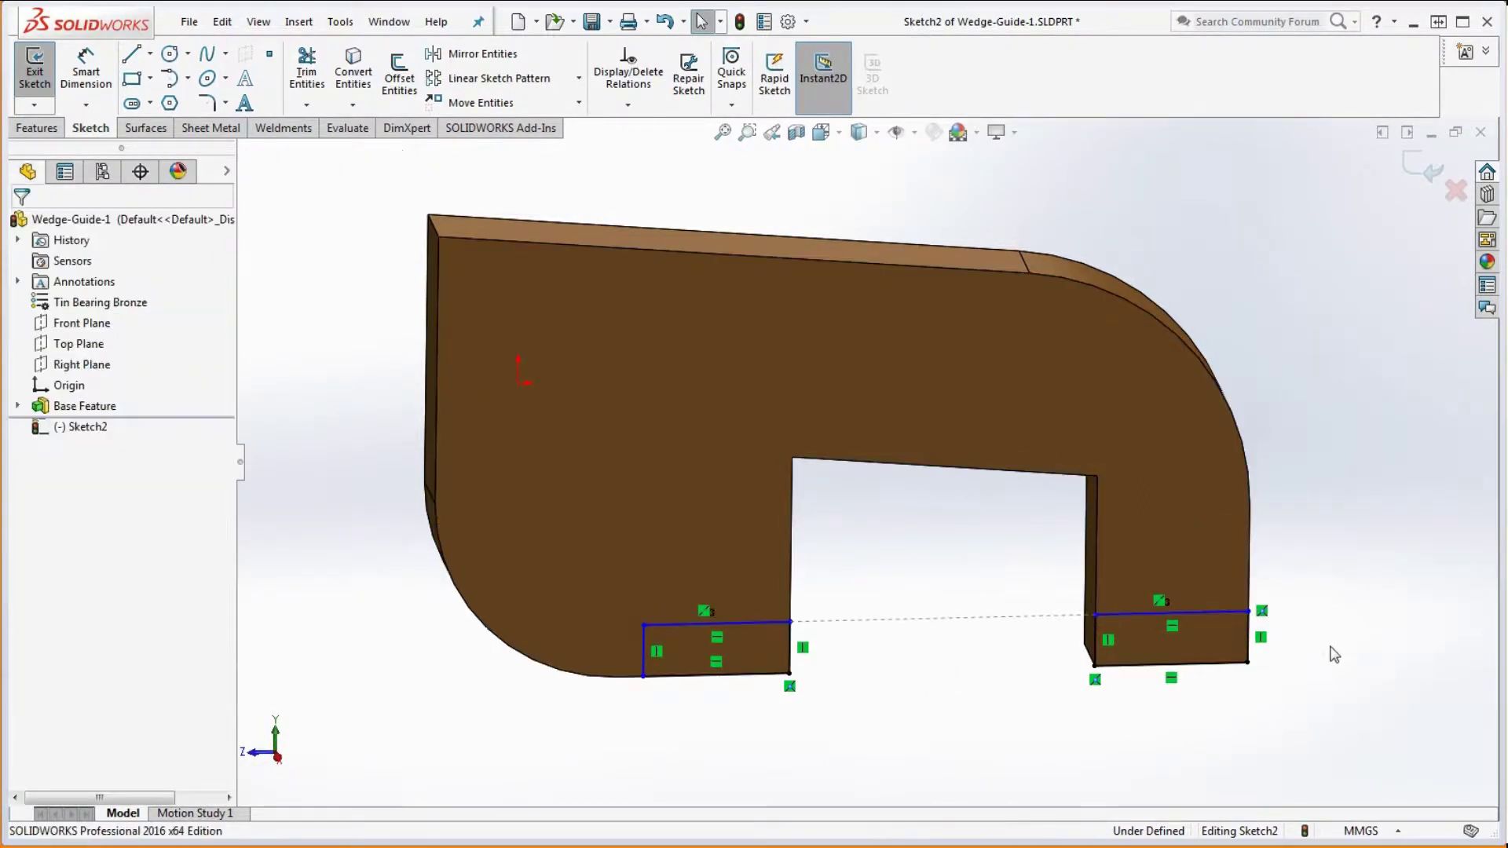
pyautogui.moveTo(1223, 611)
pyautogui.mouseDown()
pyautogui.moveTo(1200, 526)
pyautogui.moveTo(1208, 634)
pyautogui.moveTo(1215, 605)
pyautogui.mouseUp()
pyautogui.click(1262, 724)
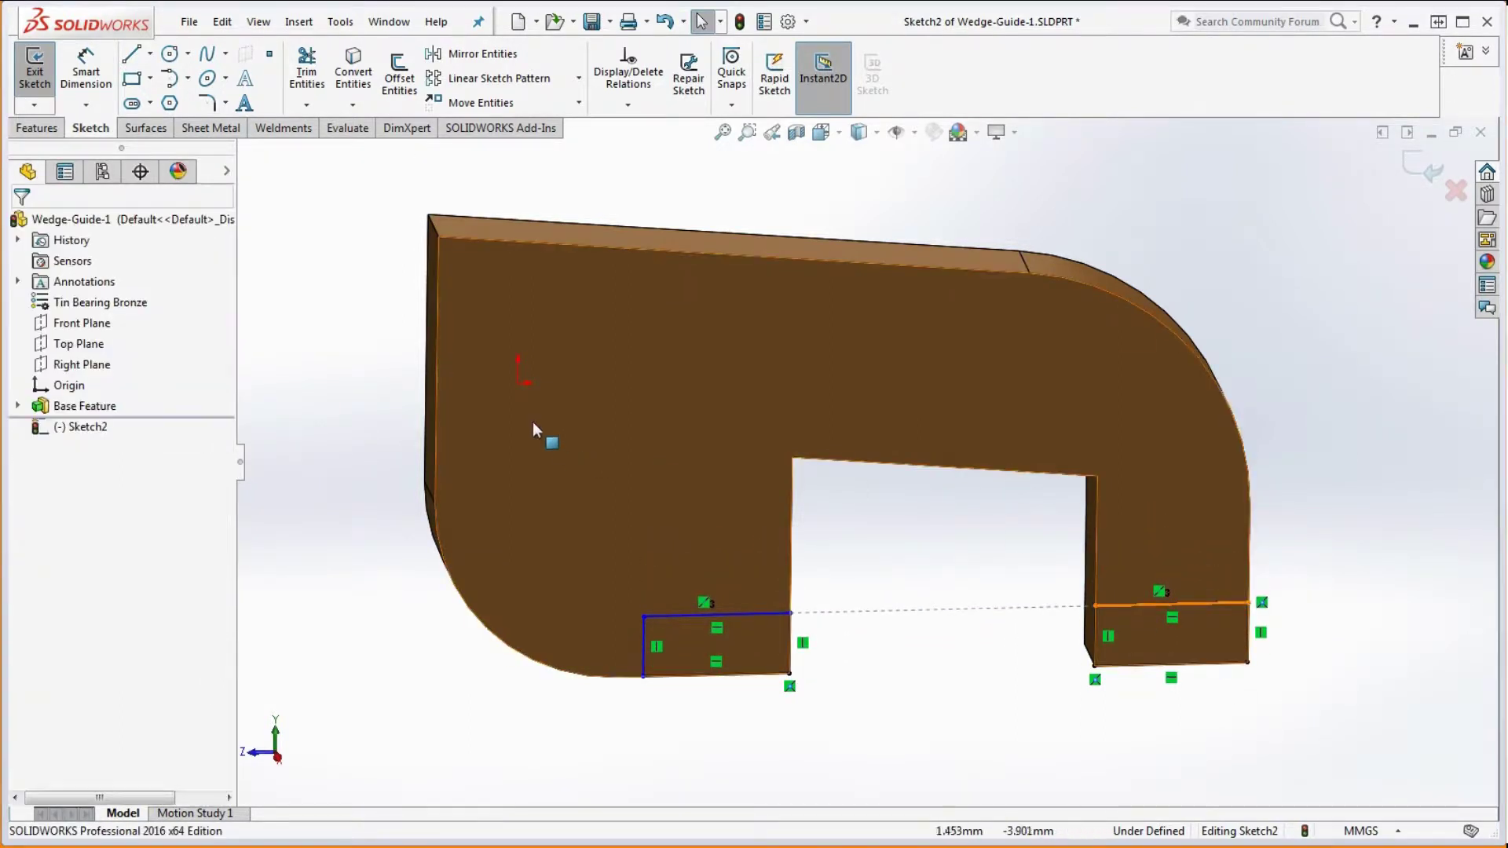
# Dimension the height of the narrower leg's foot tab rectangle as 4 mm
pyautogui.click(100, 72)
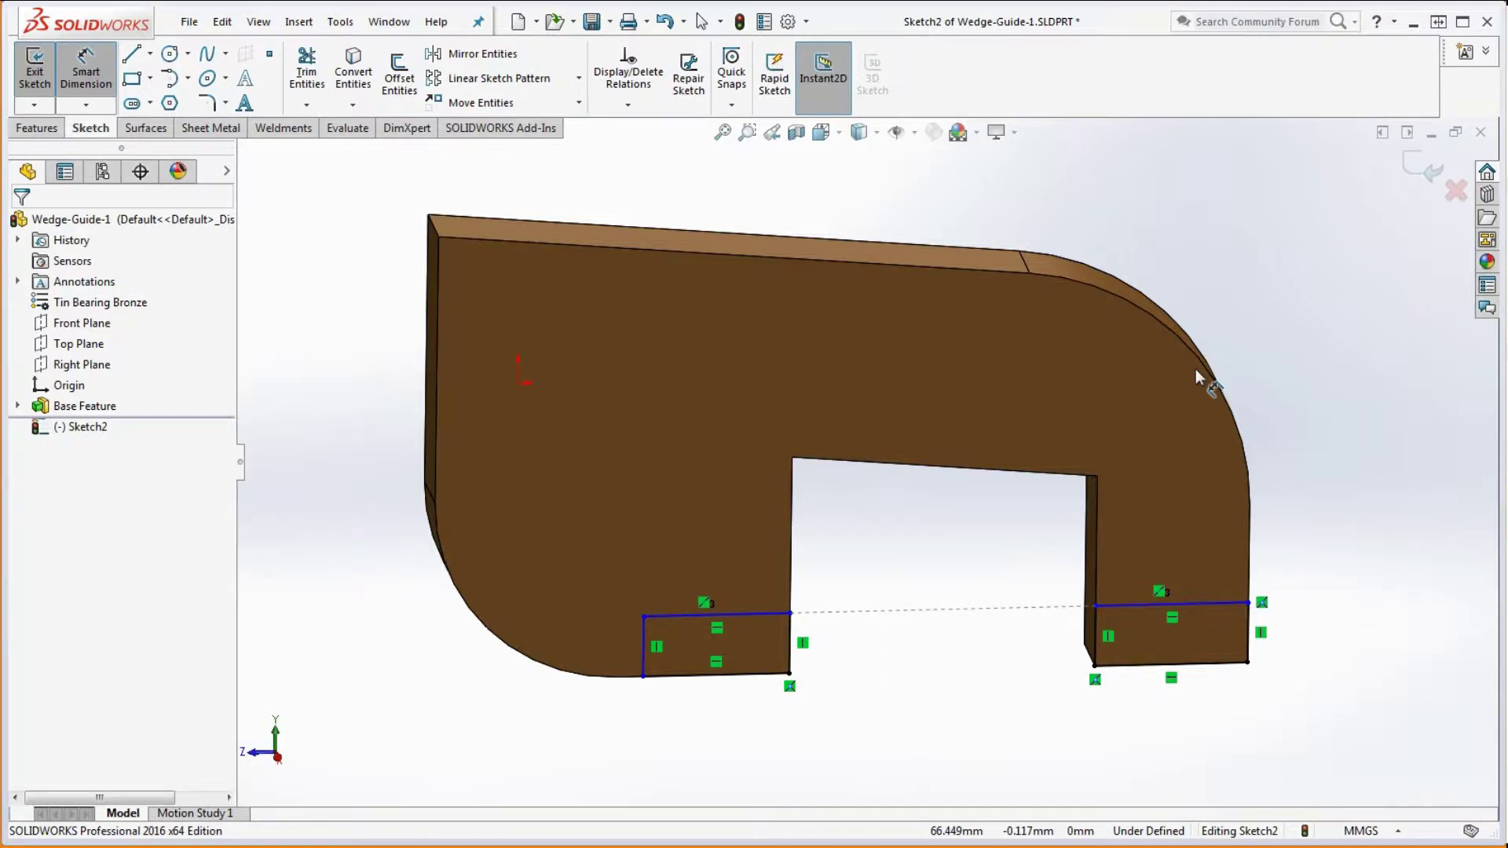
pyautogui.click(1250, 630)
pyautogui.click(1313, 627)
pyautogui.write('4')
pyautogui.press('Return')
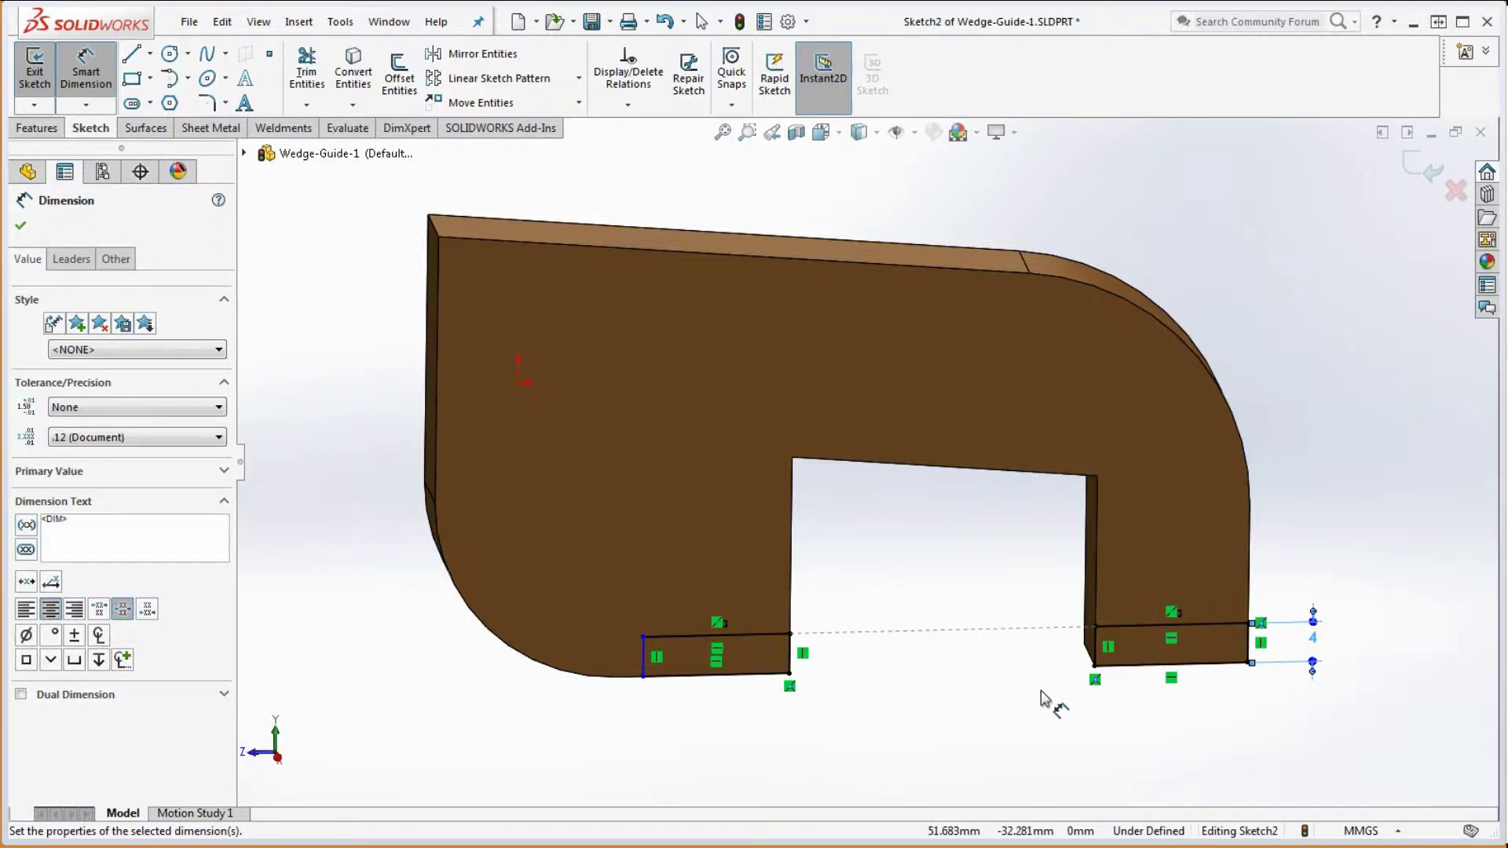
# Try to dimension the bottom line of the wider leg's foot tab rectangle at its drawn length
pyautogui.click(756, 675)
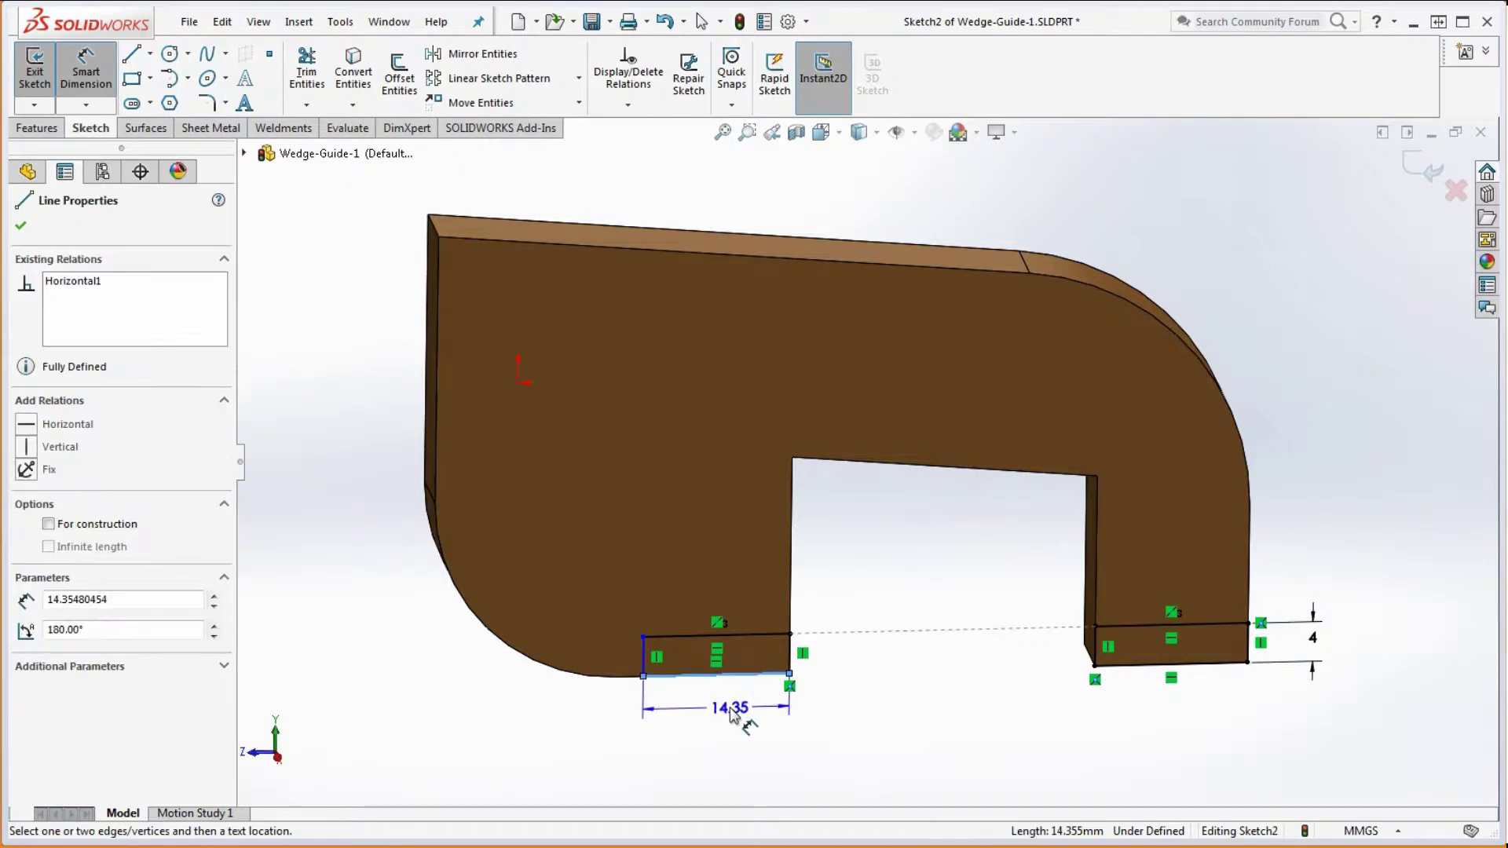
pyautogui.click(727, 711)
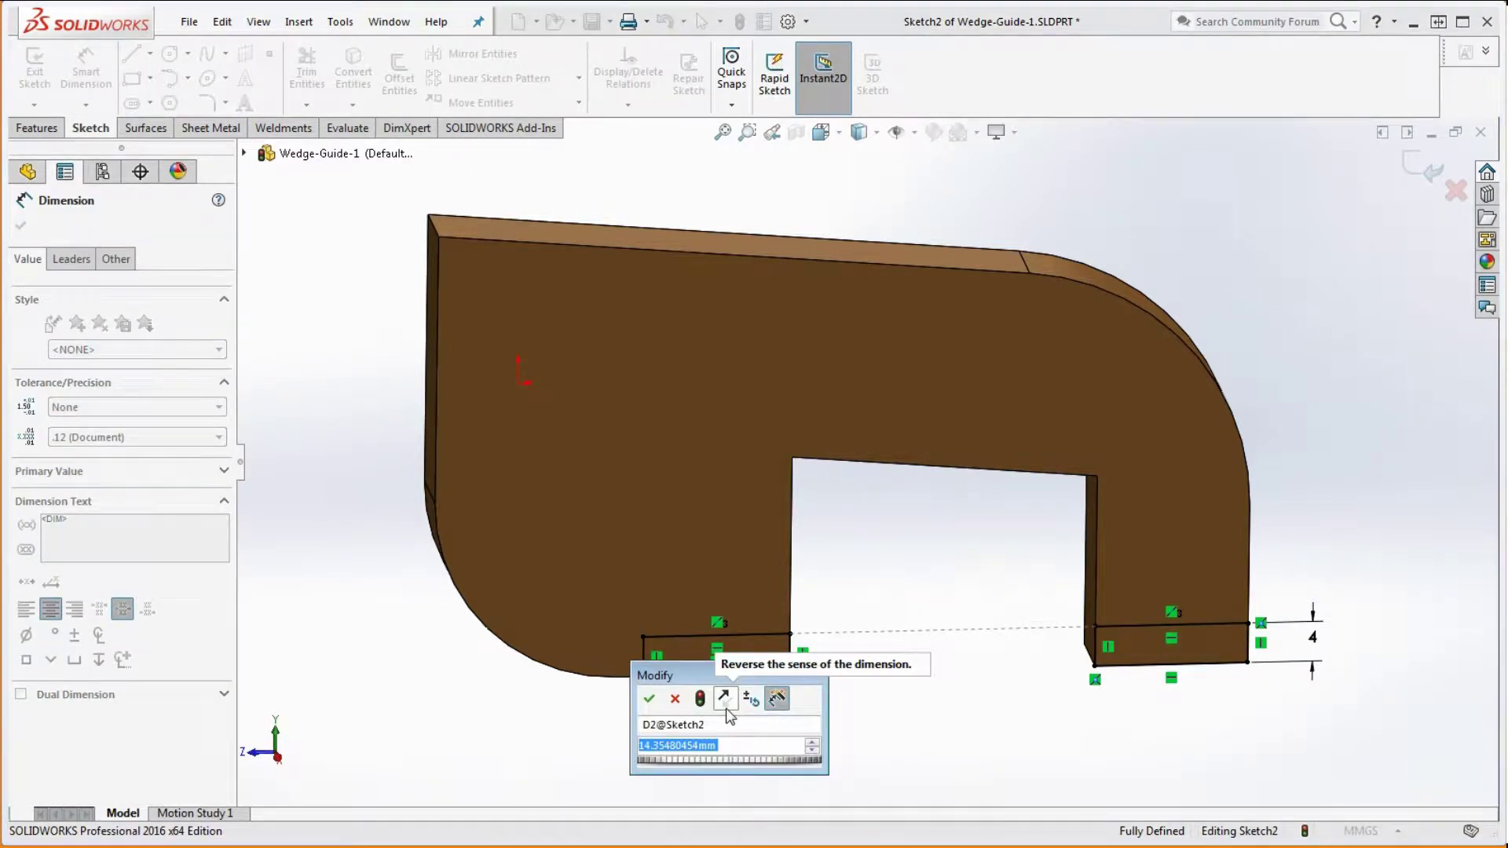
pyautogui.press('Return')
pyautogui.press('Escape')
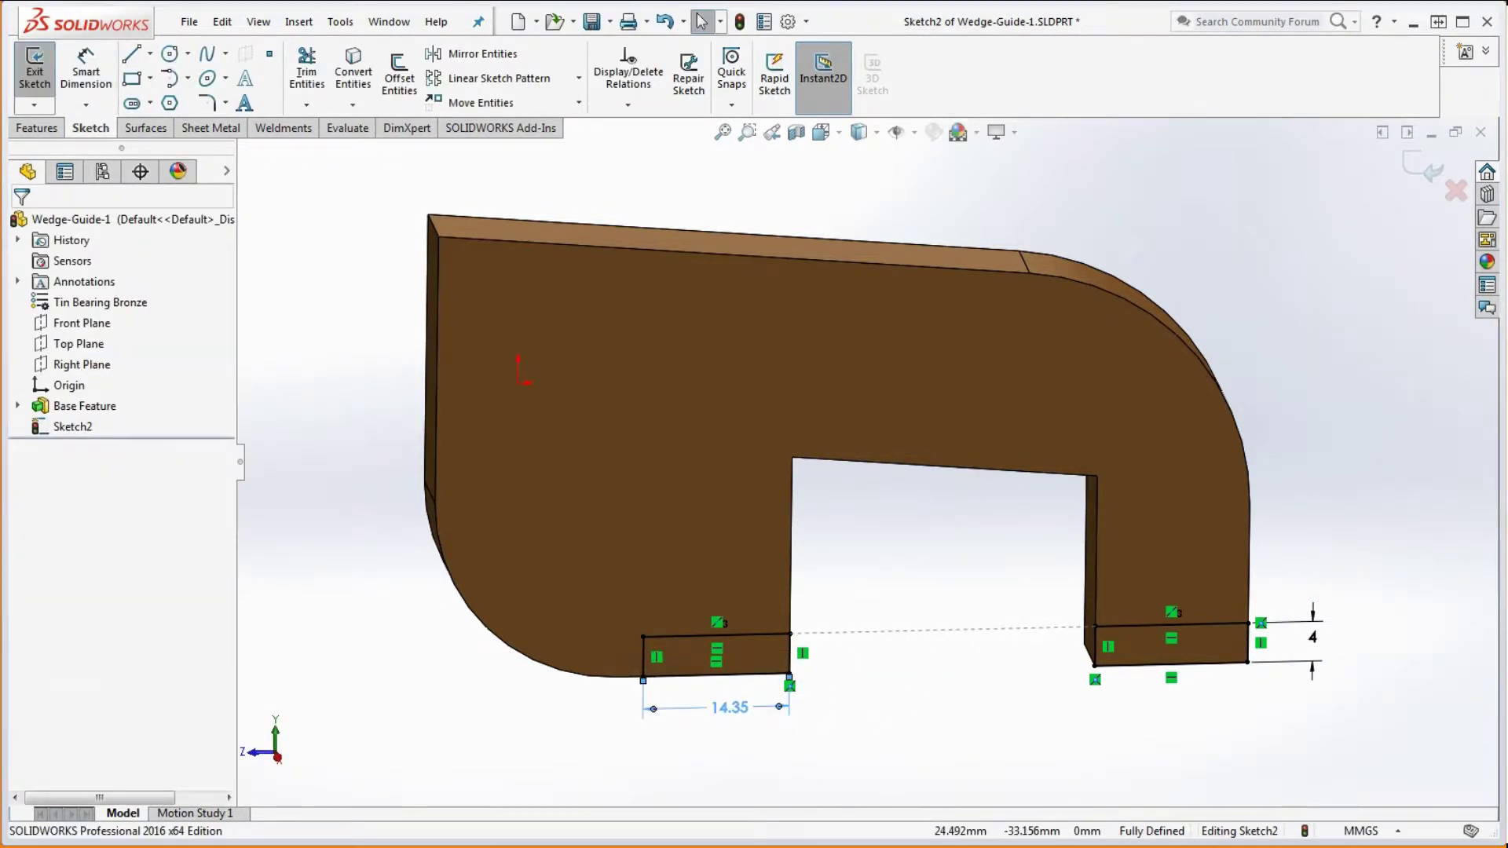
# Make the bottom lines of the two foot tab rectangles equal in length
pyautogui.click(748, 675)
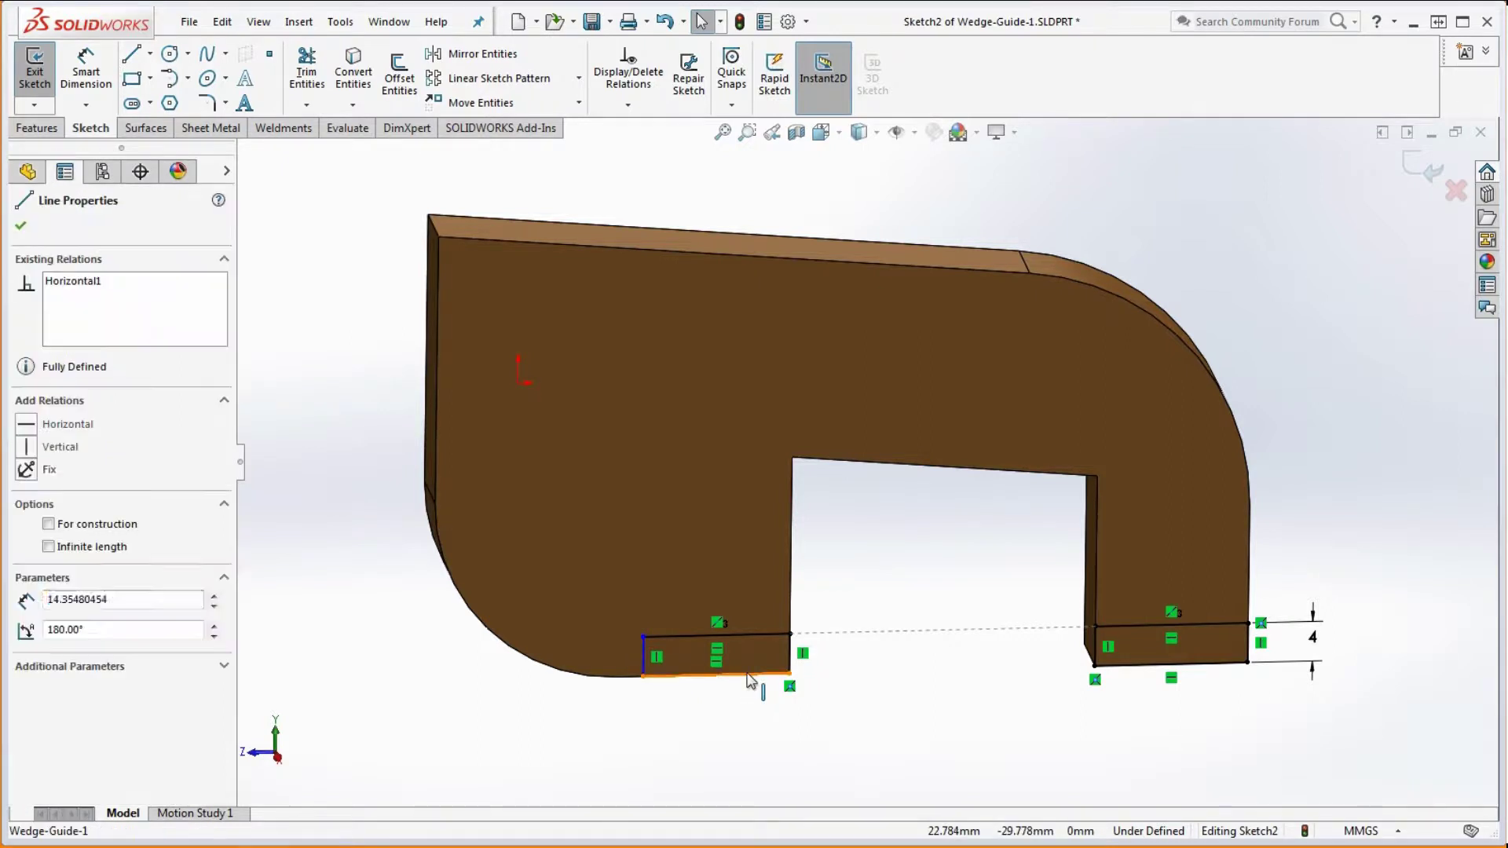
pyautogui.keyDown('ctrl'); pyautogui.click(1168, 664); pyautogui.keyUp('ctrl')
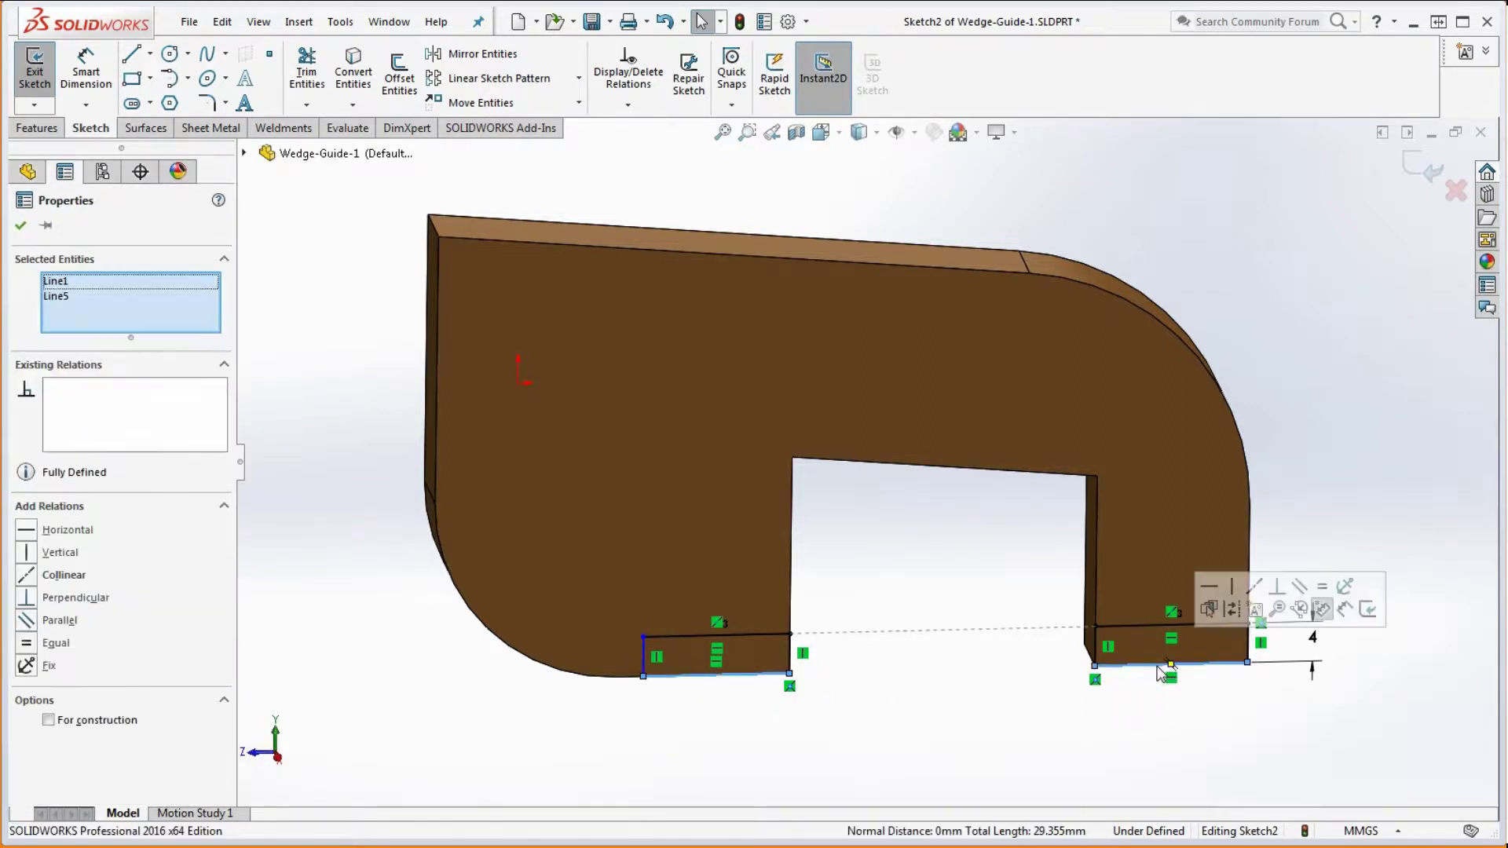
pyautogui.click(1324, 587)
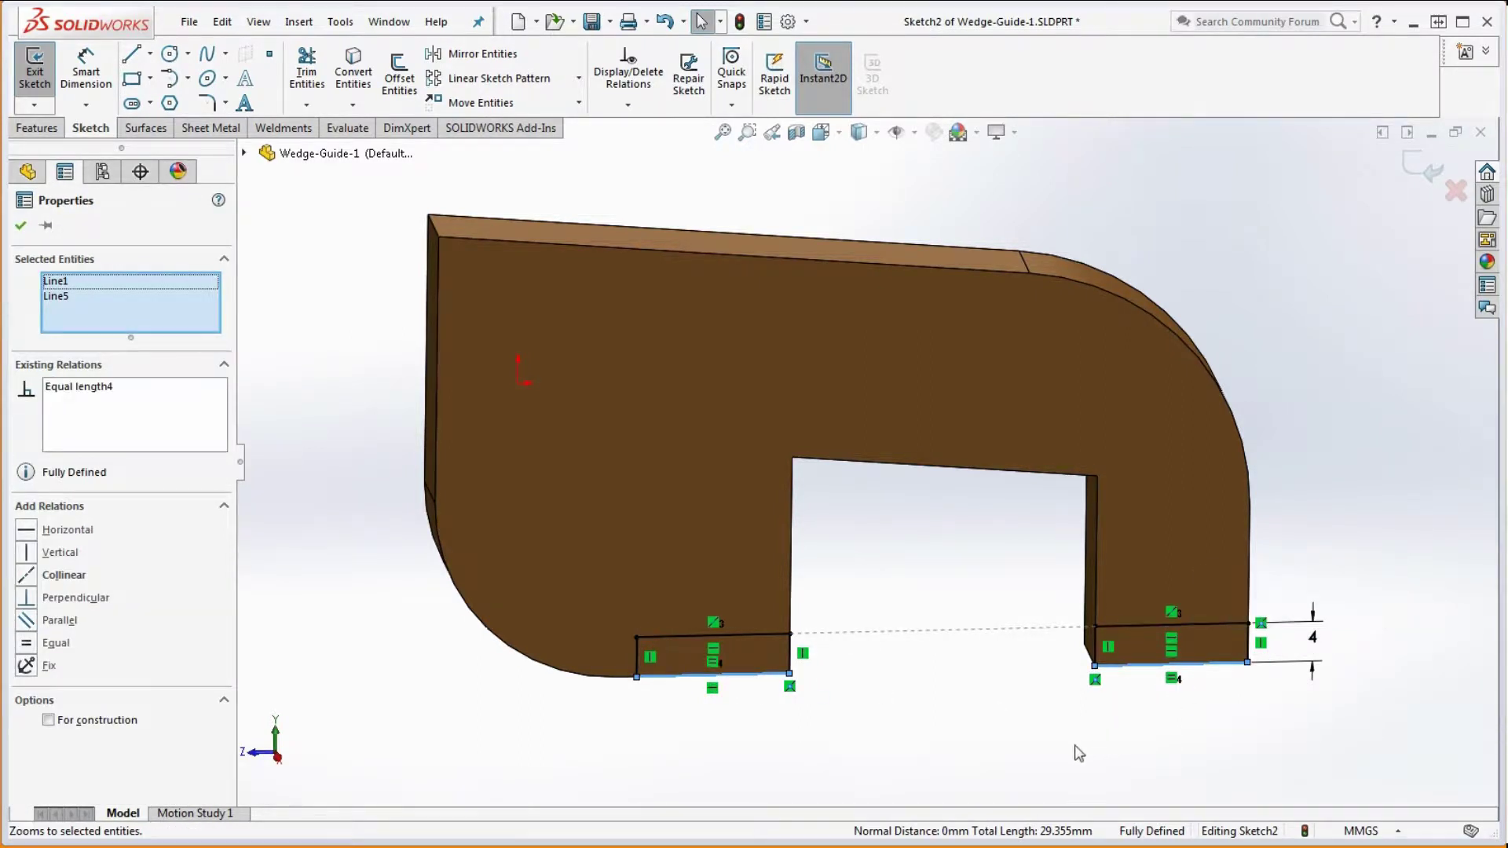
pyautogui.click(1077, 751)
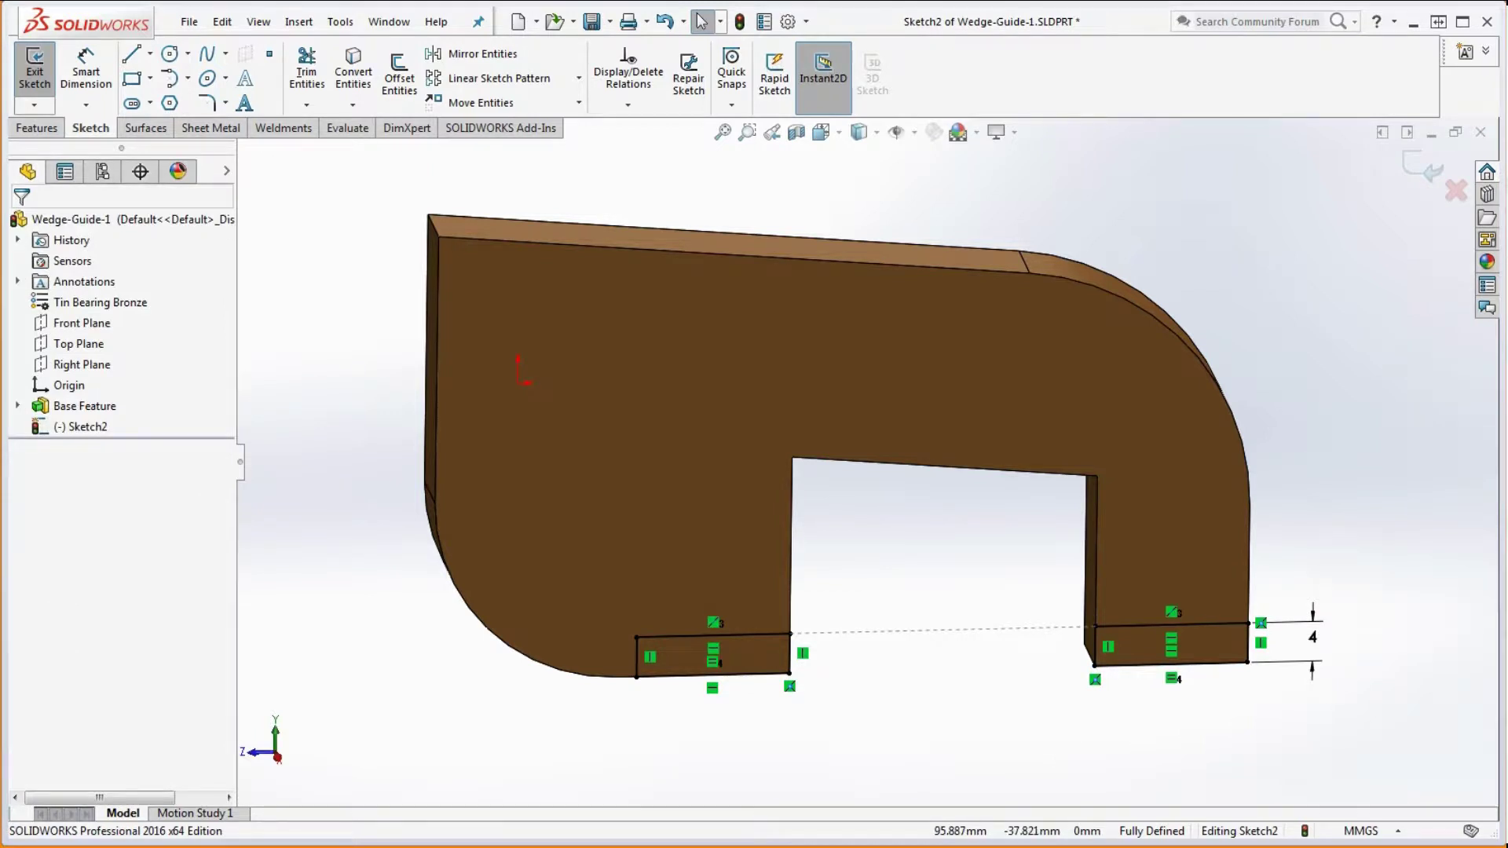
# Extrude both foot tab rectangles as a blind boss 14 mm outward from the side face, merged with the base
pyautogui.click(45, 126)
pyautogui.click(43, 71)
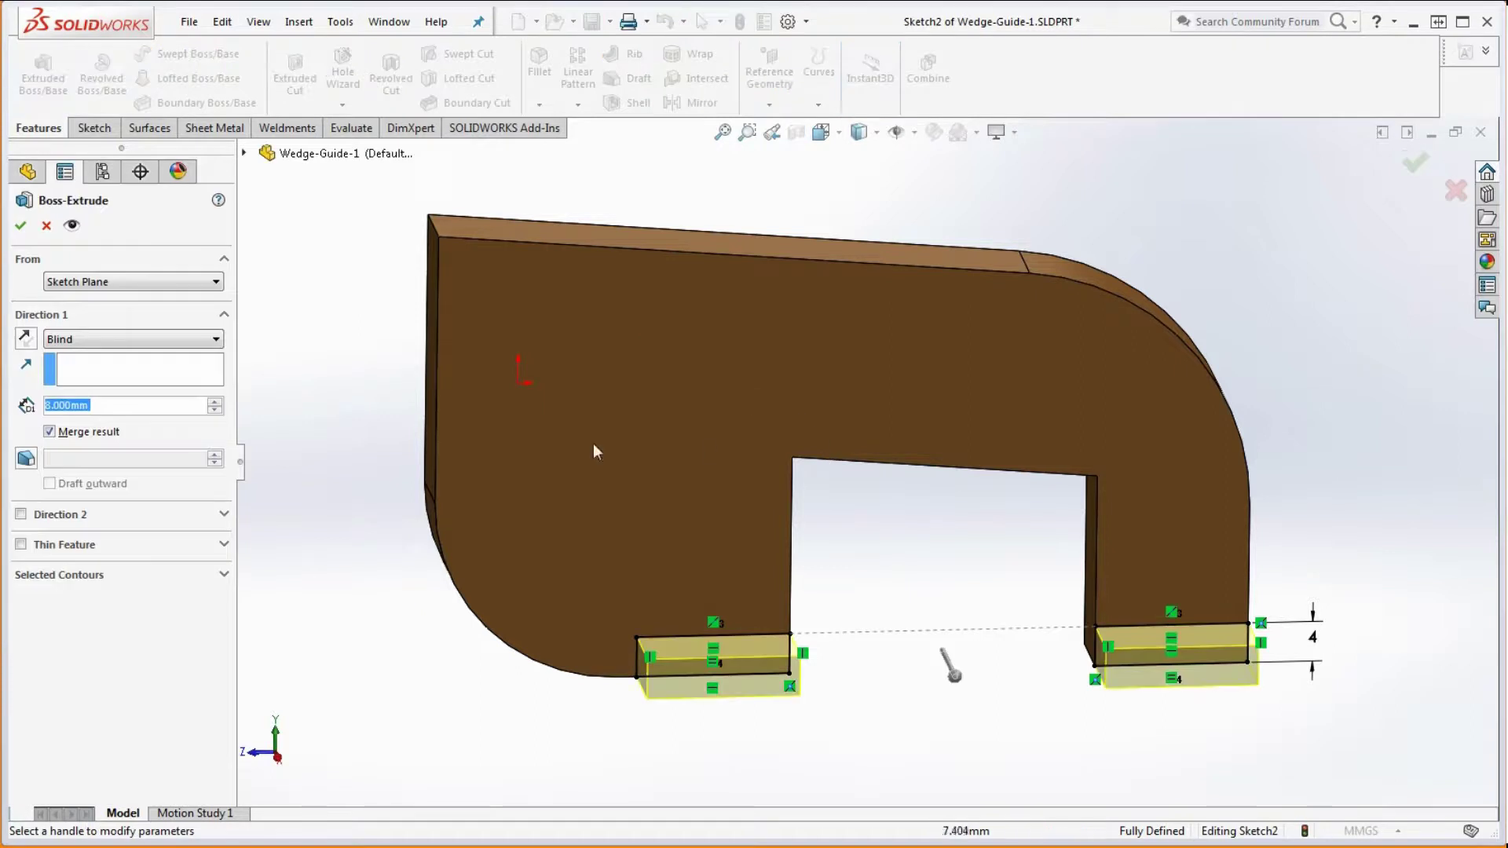
pyautogui.write('14')
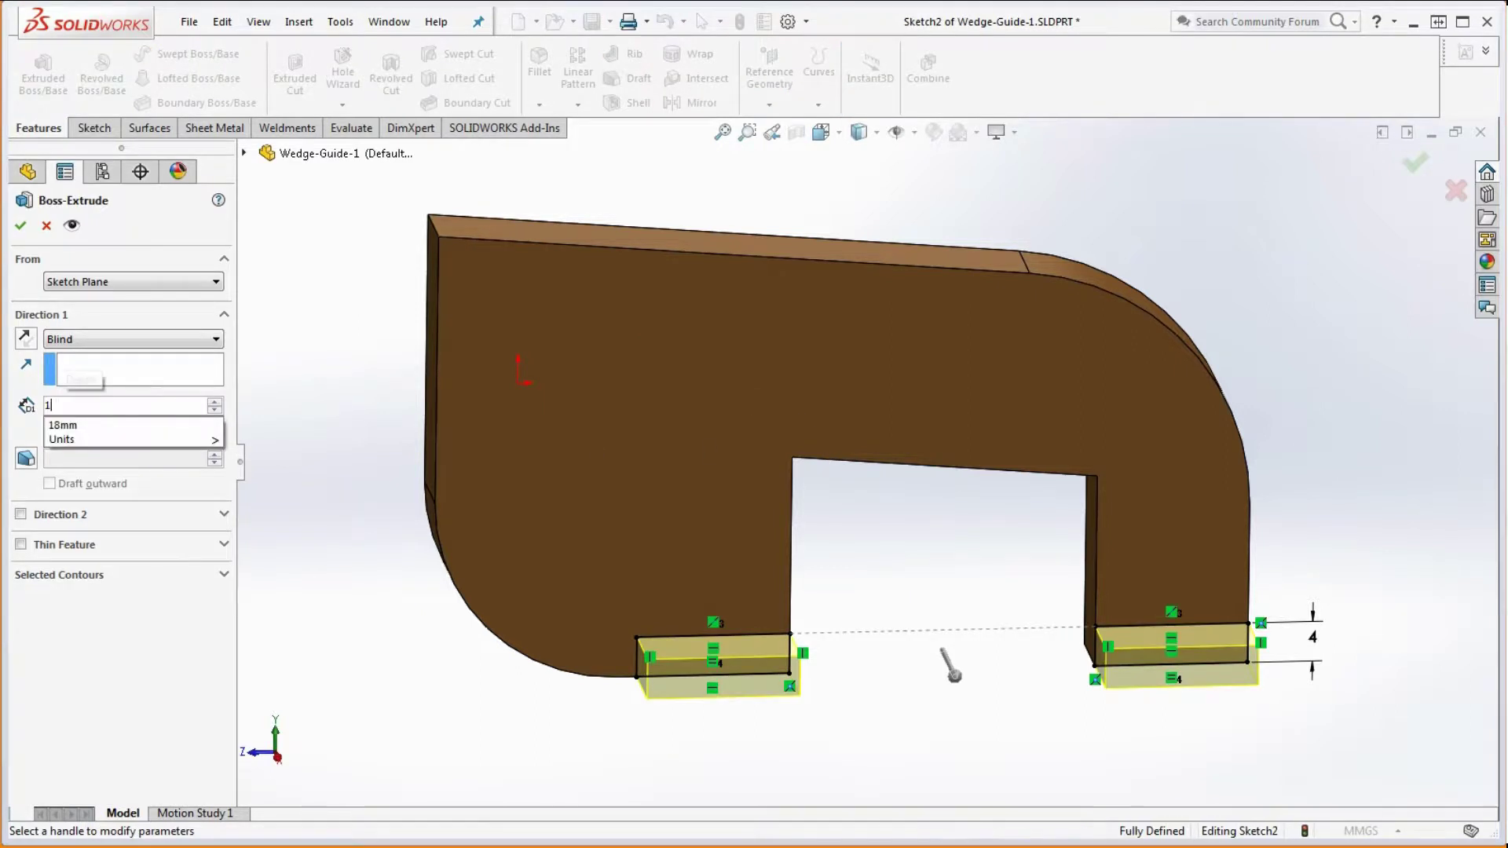
pyautogui.press('Return')
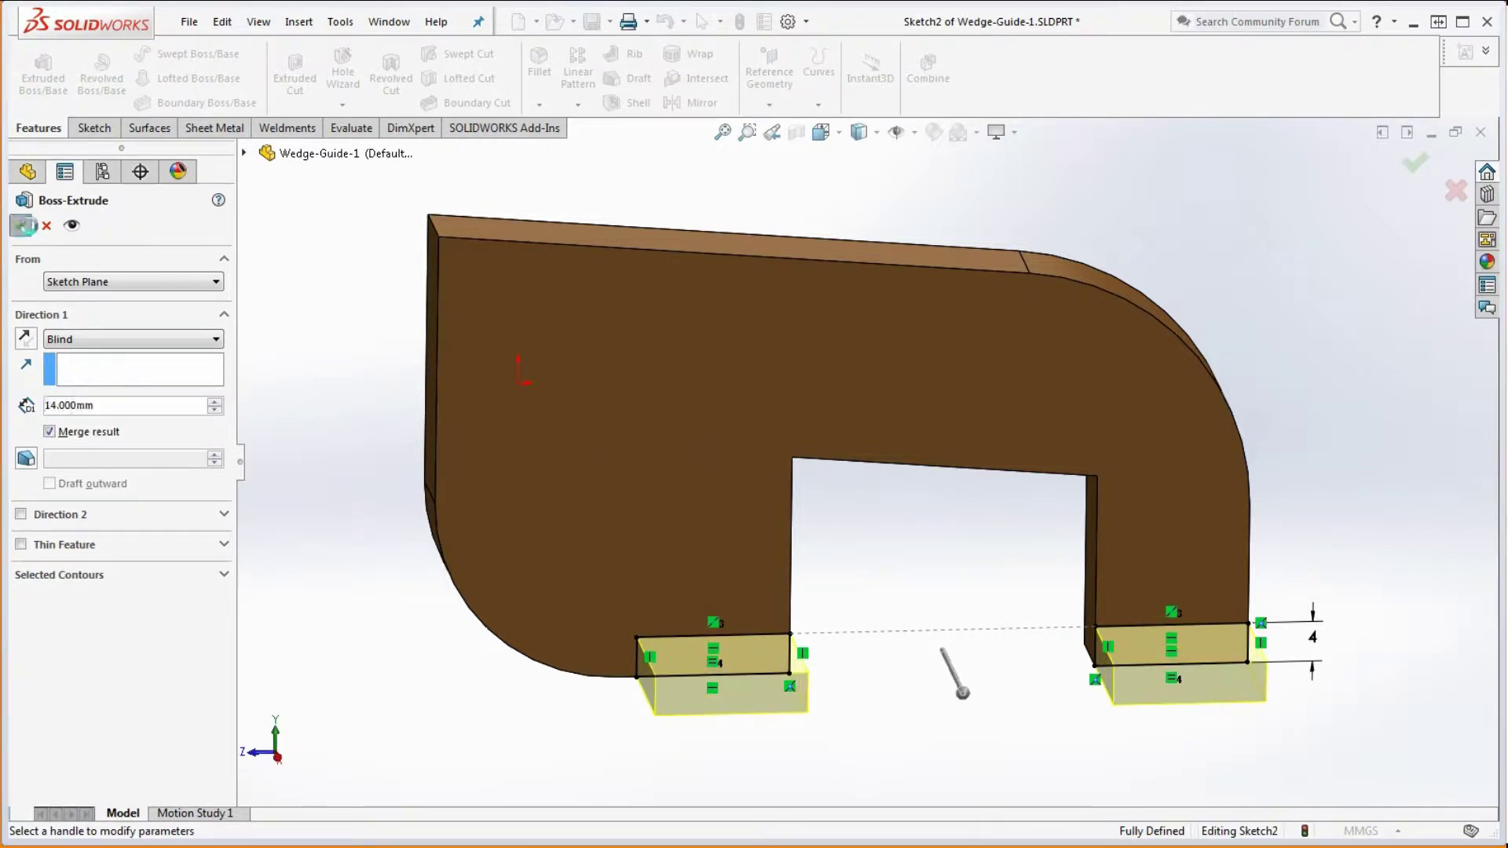
pyautogui.click(20, 227)
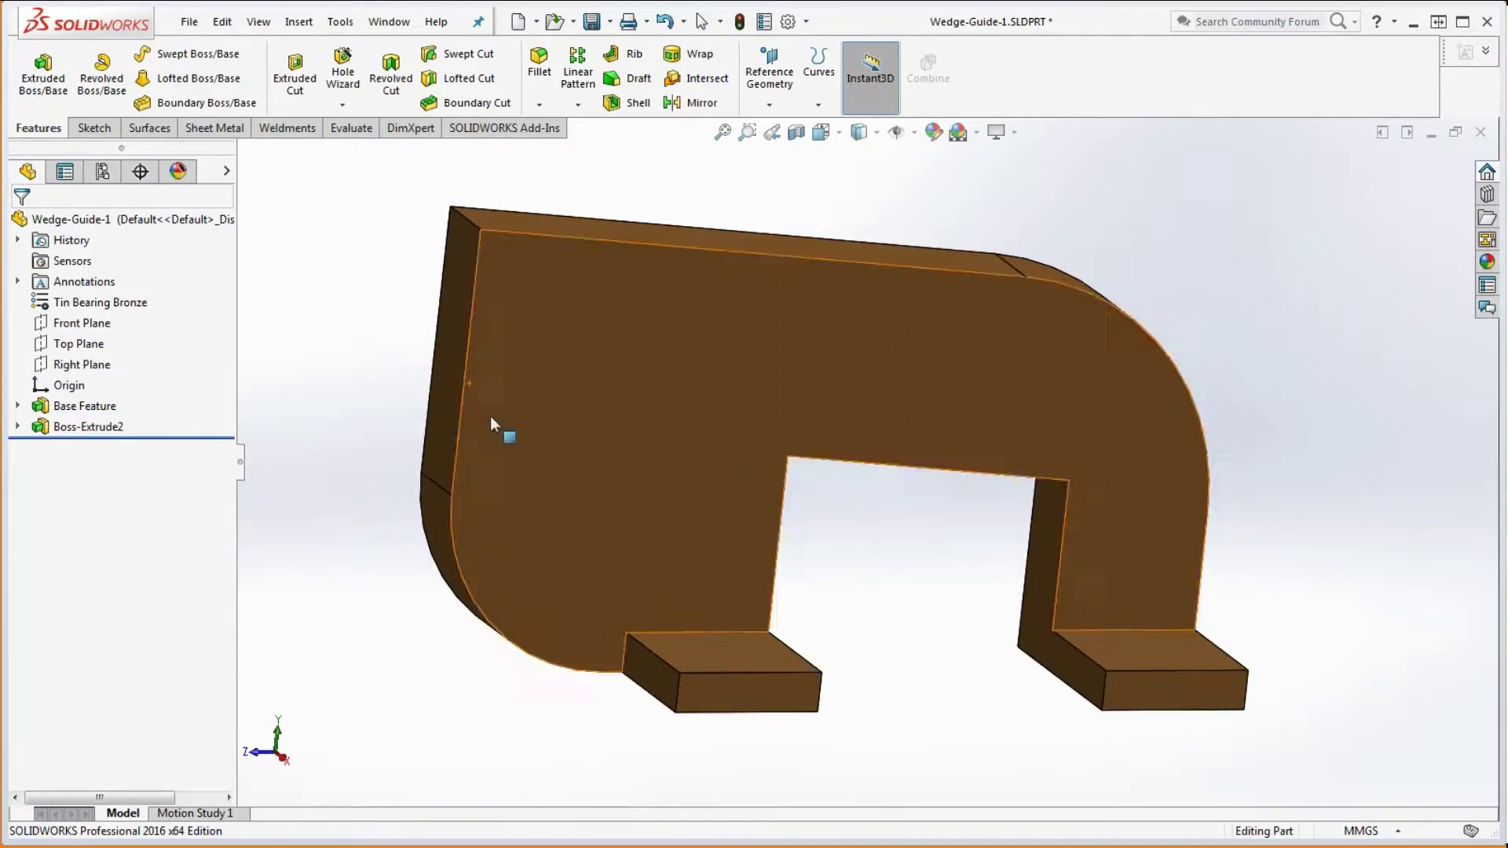
# Rename the foot tab extrusion as "Foot Tabs"
pyautogui.click(82, 405)
pyautogui.click(99, 432)
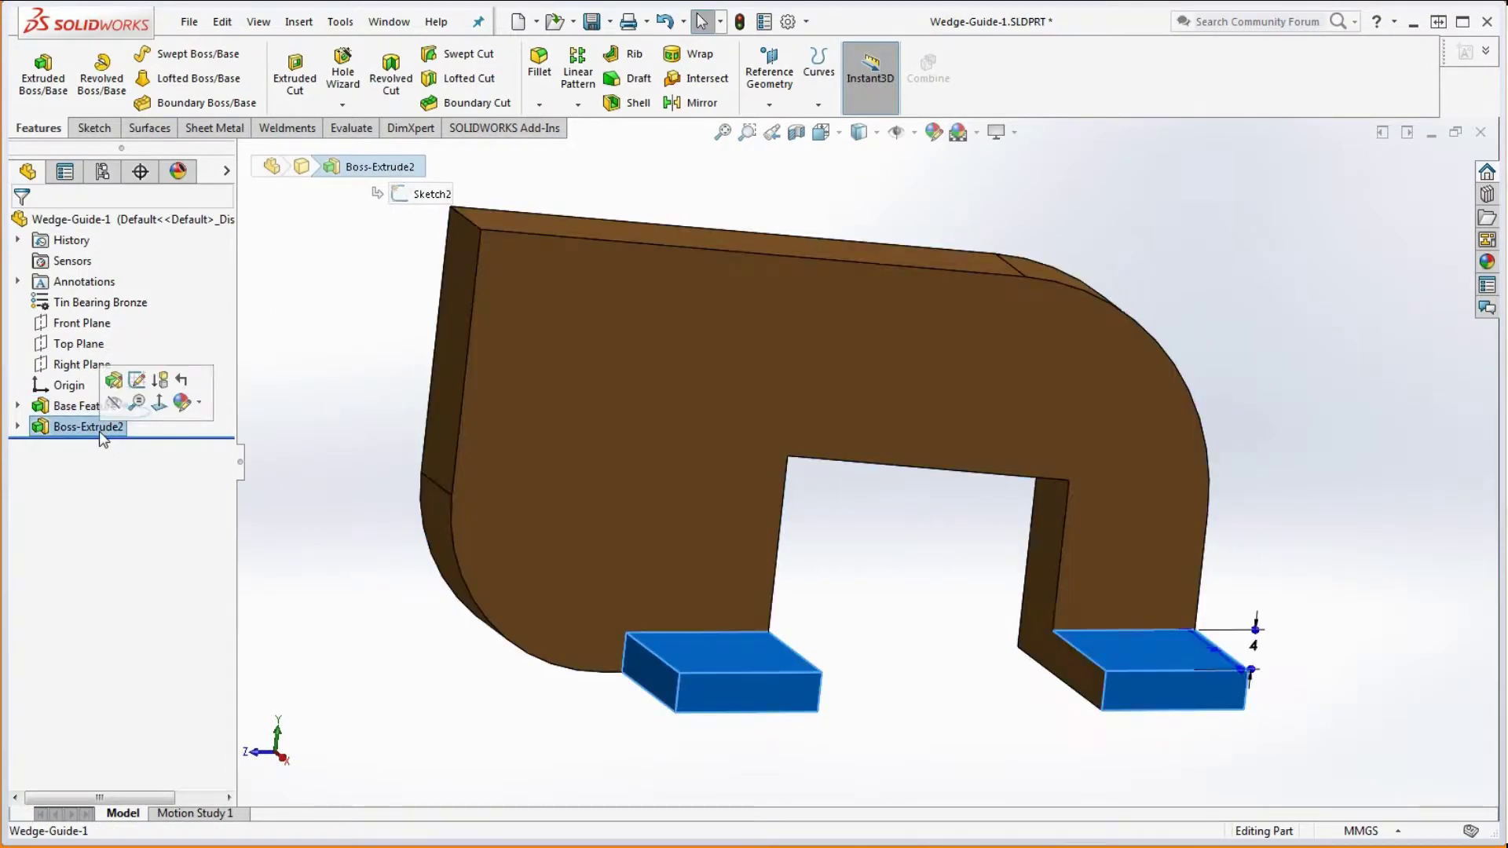
pyautogui.click(99, 431)
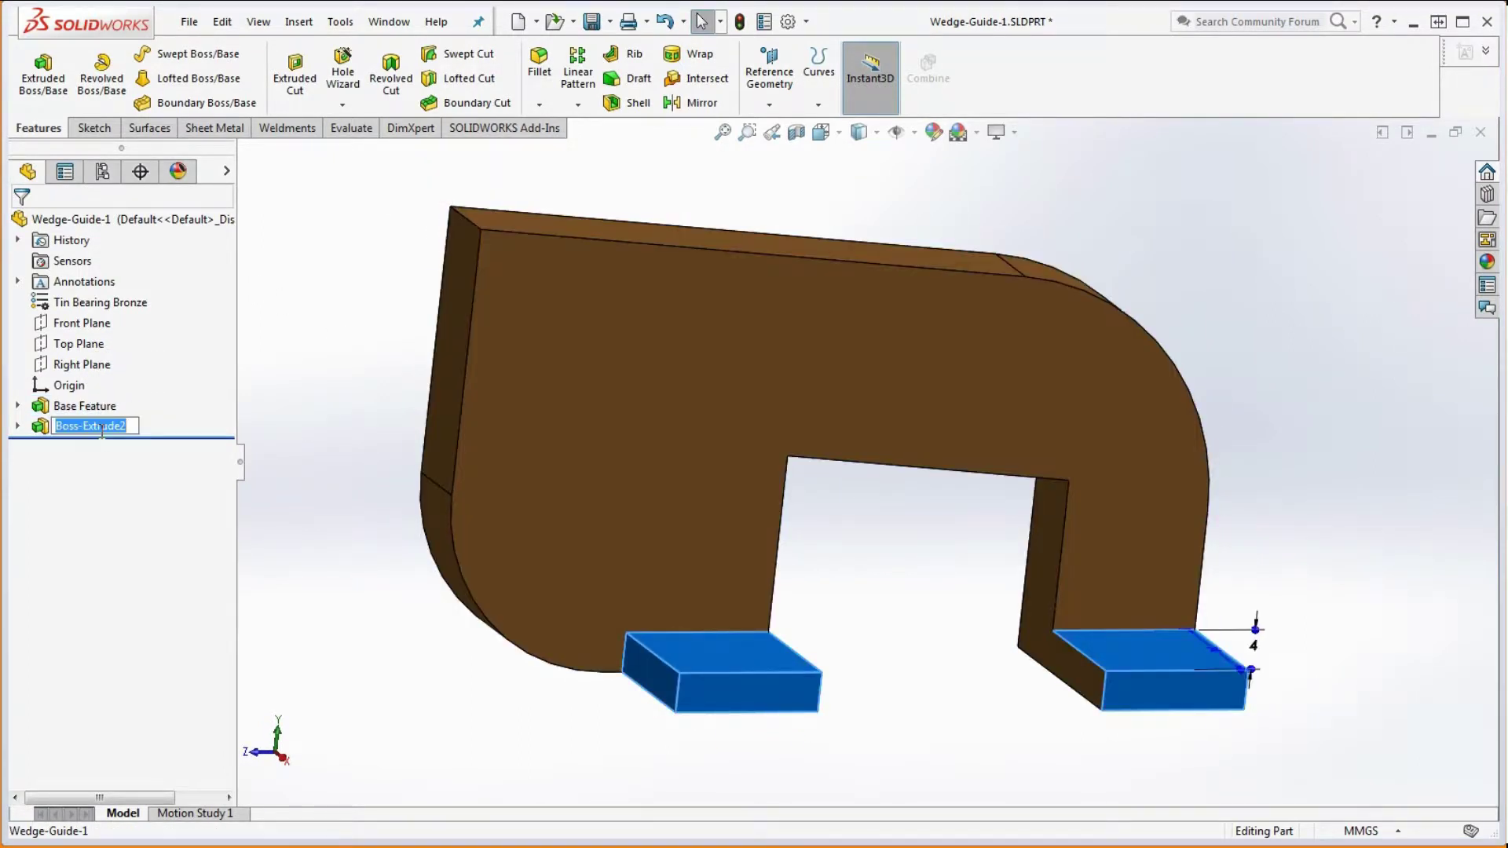
pyautogui.write('Foot Tabs')
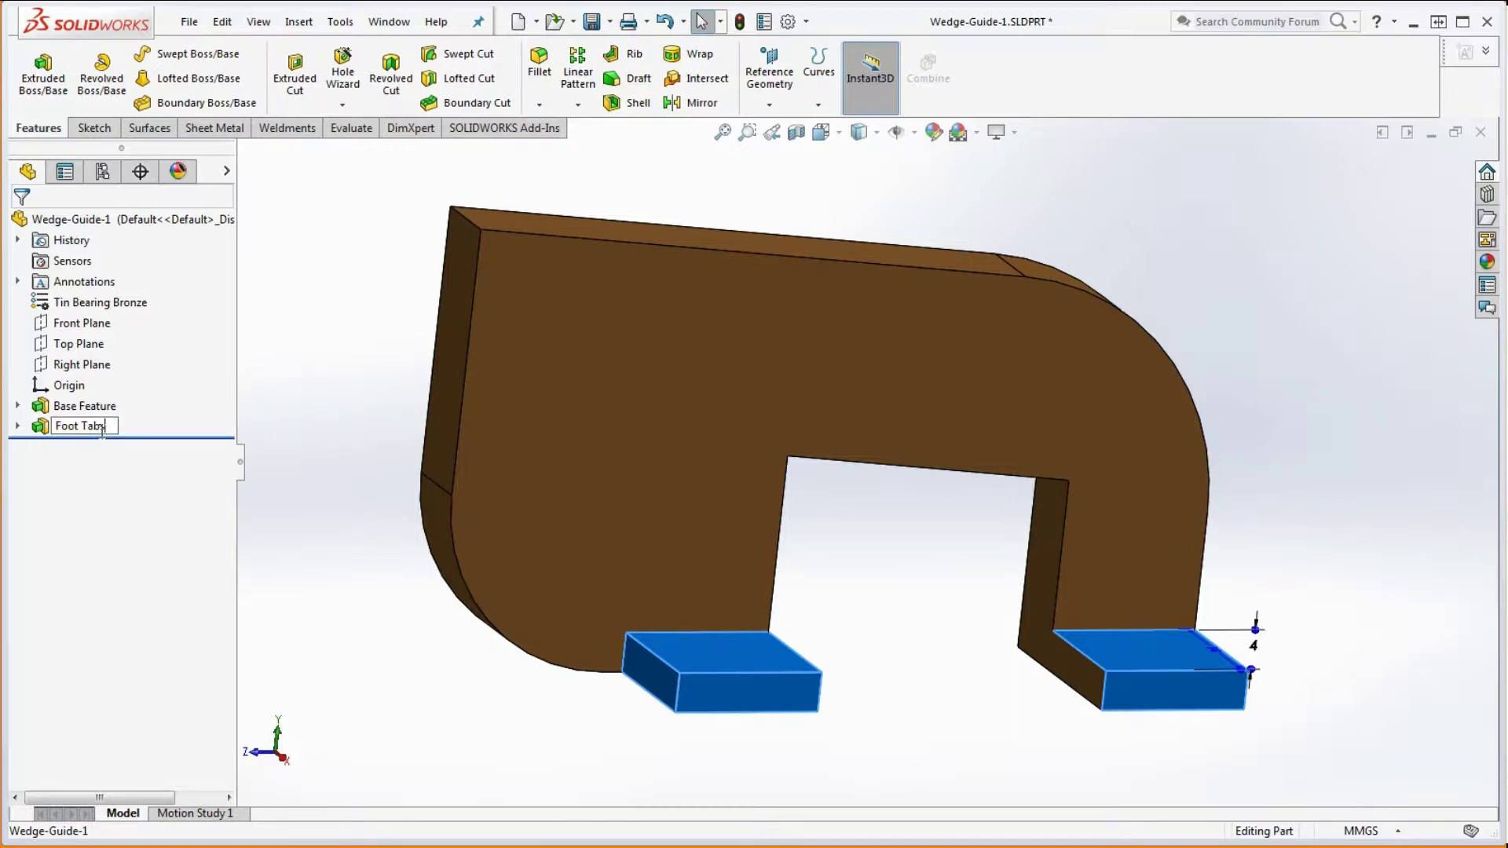
pyautogui.click(311, 426)
# Mirror the Foot Tabs feature about the Right Plane to the opposite side of the base
pyautogui.scroll(-3, 1141, 573)
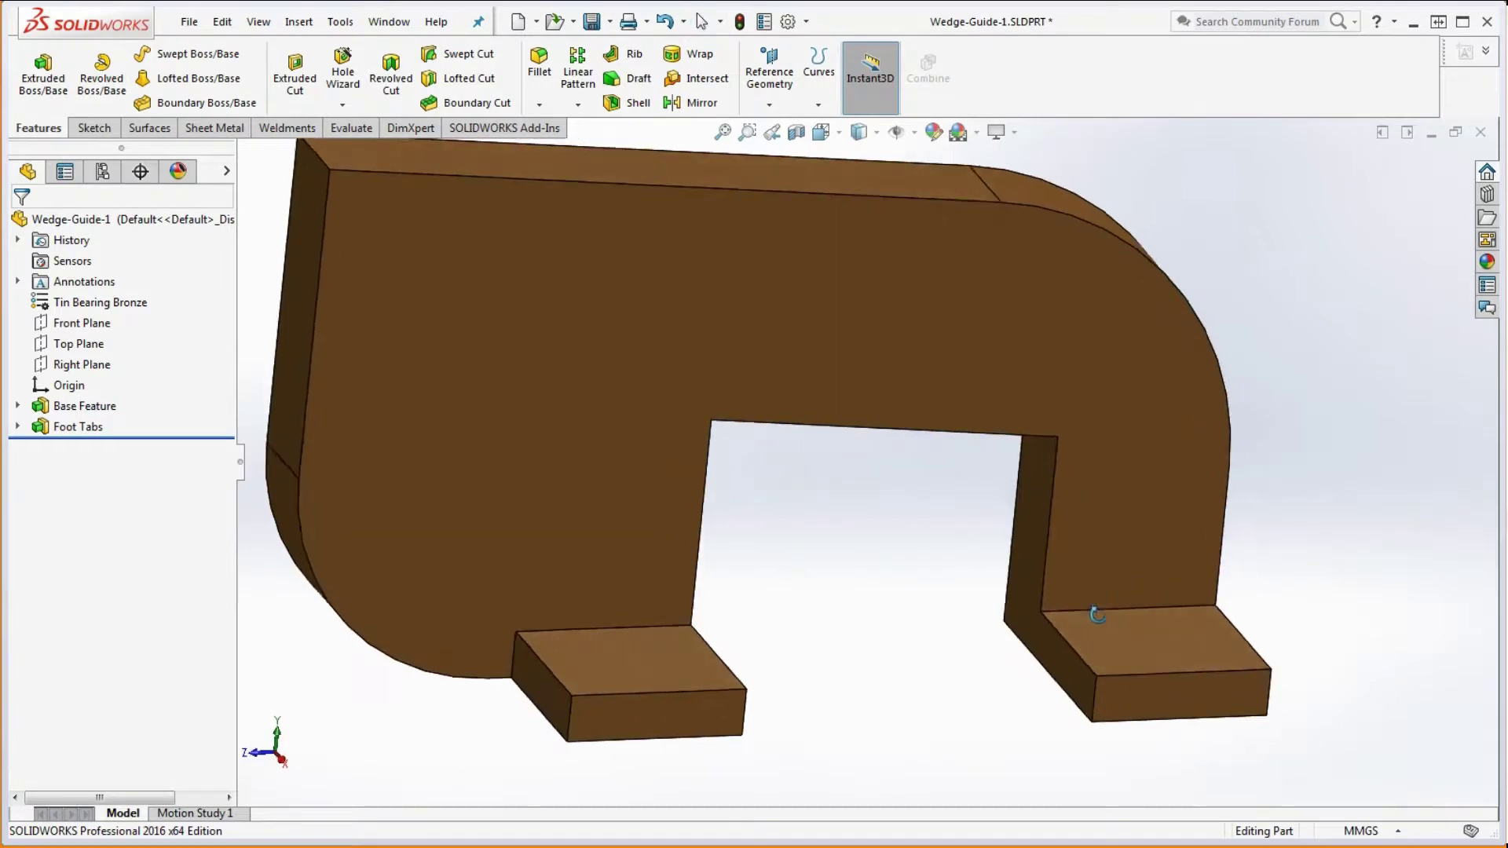
pyautogui.scroll(-3, 1101, 605)
pyautogui.scroll(6, 1100, 609)
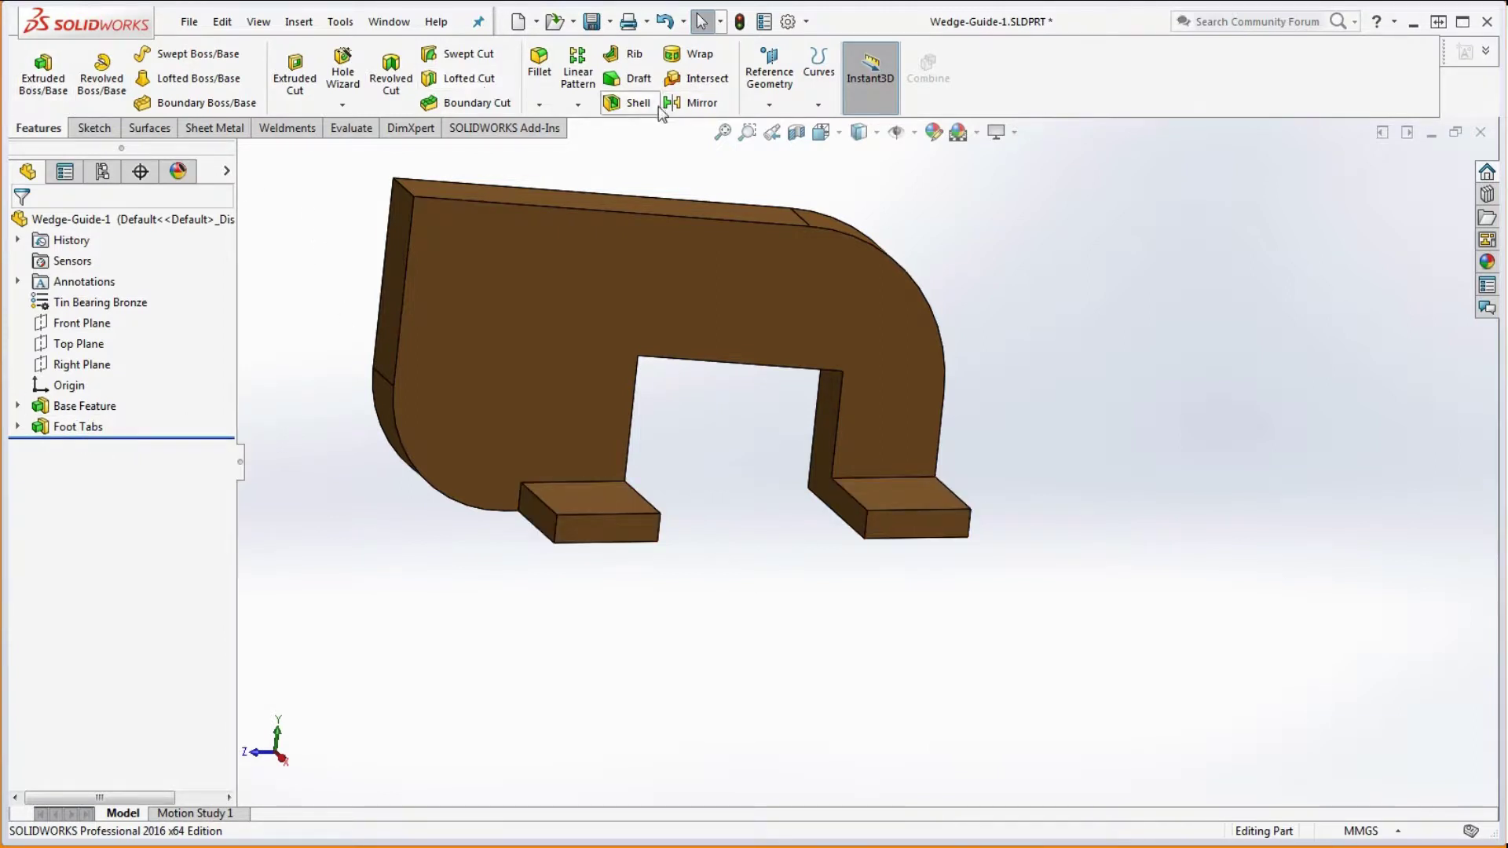
pyautogui.click(702, 102)
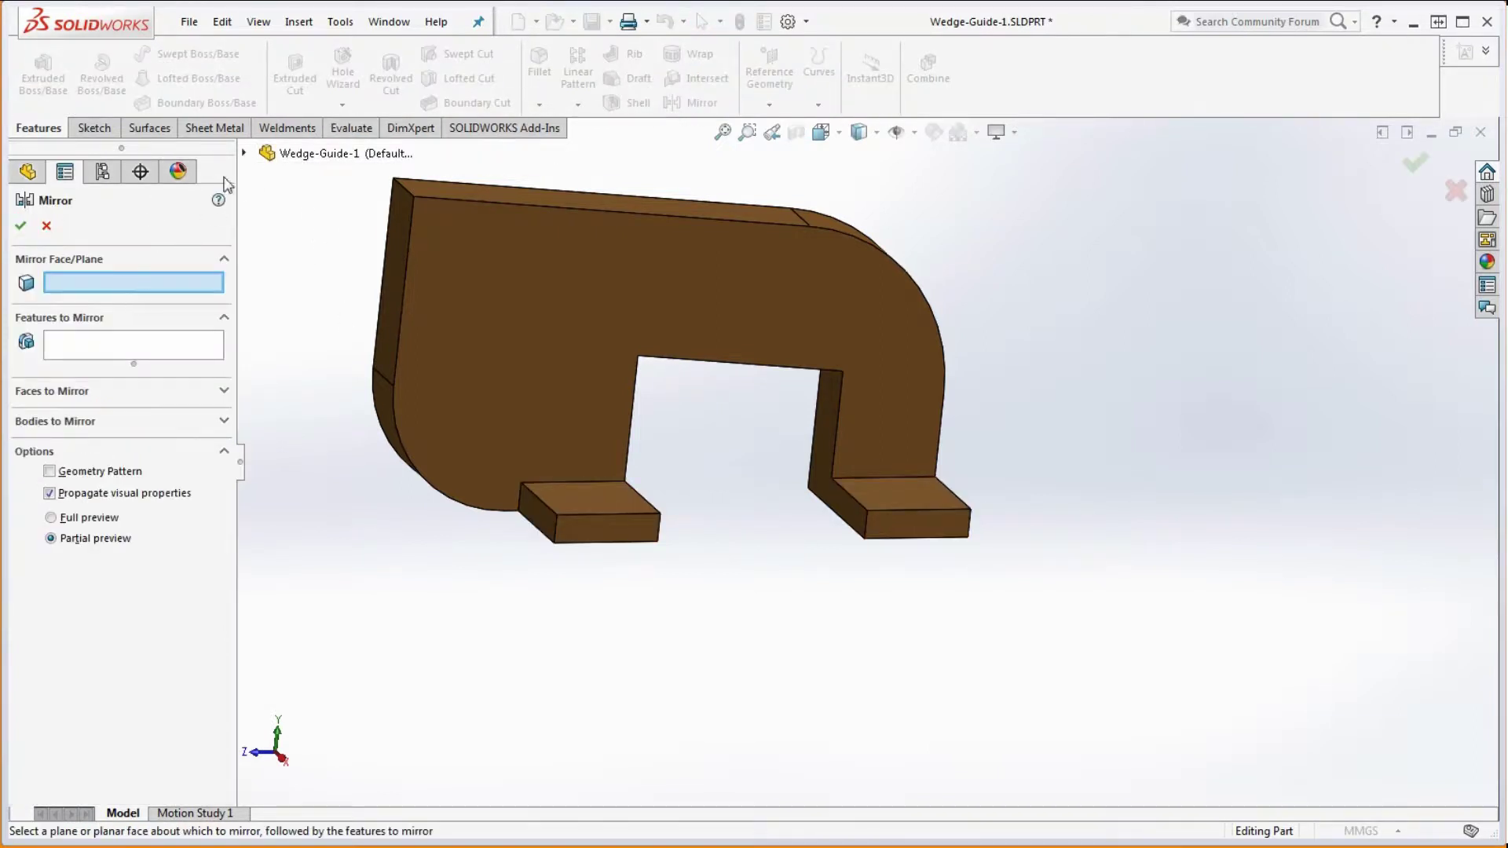
pyautogui.click(244, 154)
pyautogui.click(323, 300)
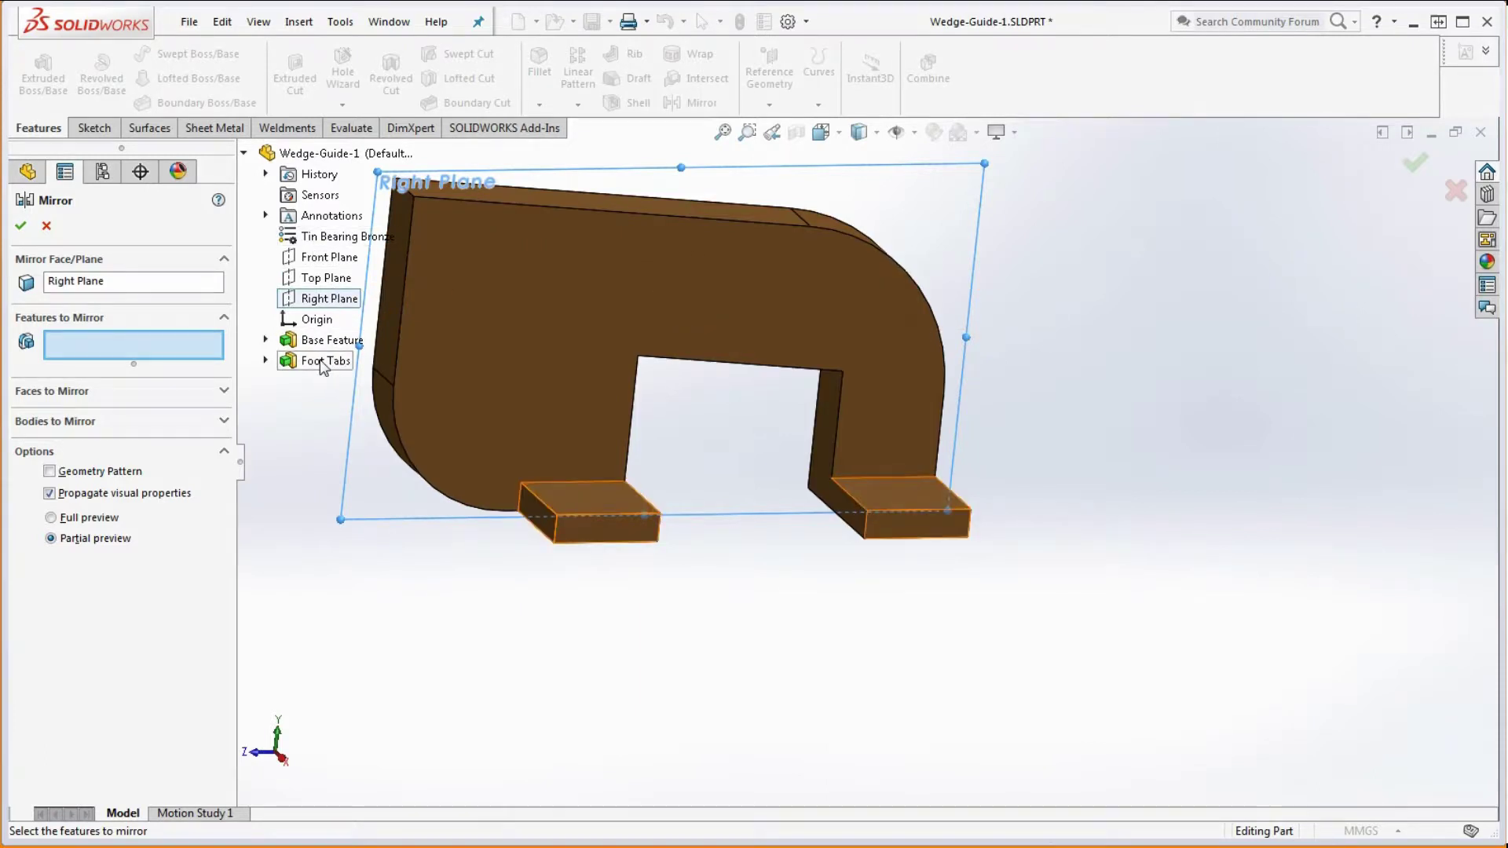
pyautogui.click(606, 540)
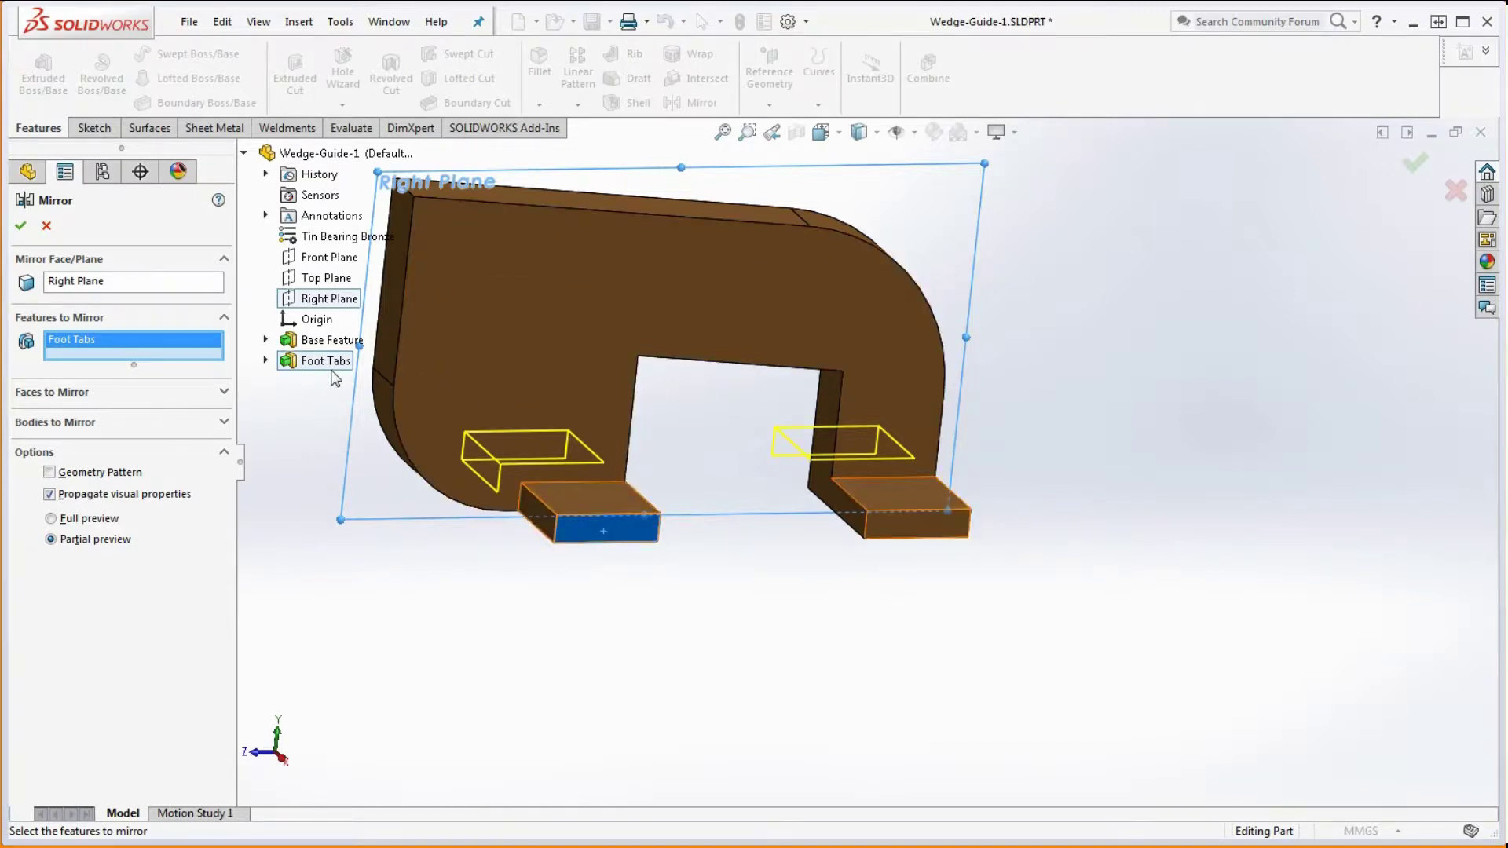
pyautogui.click(22, 226)
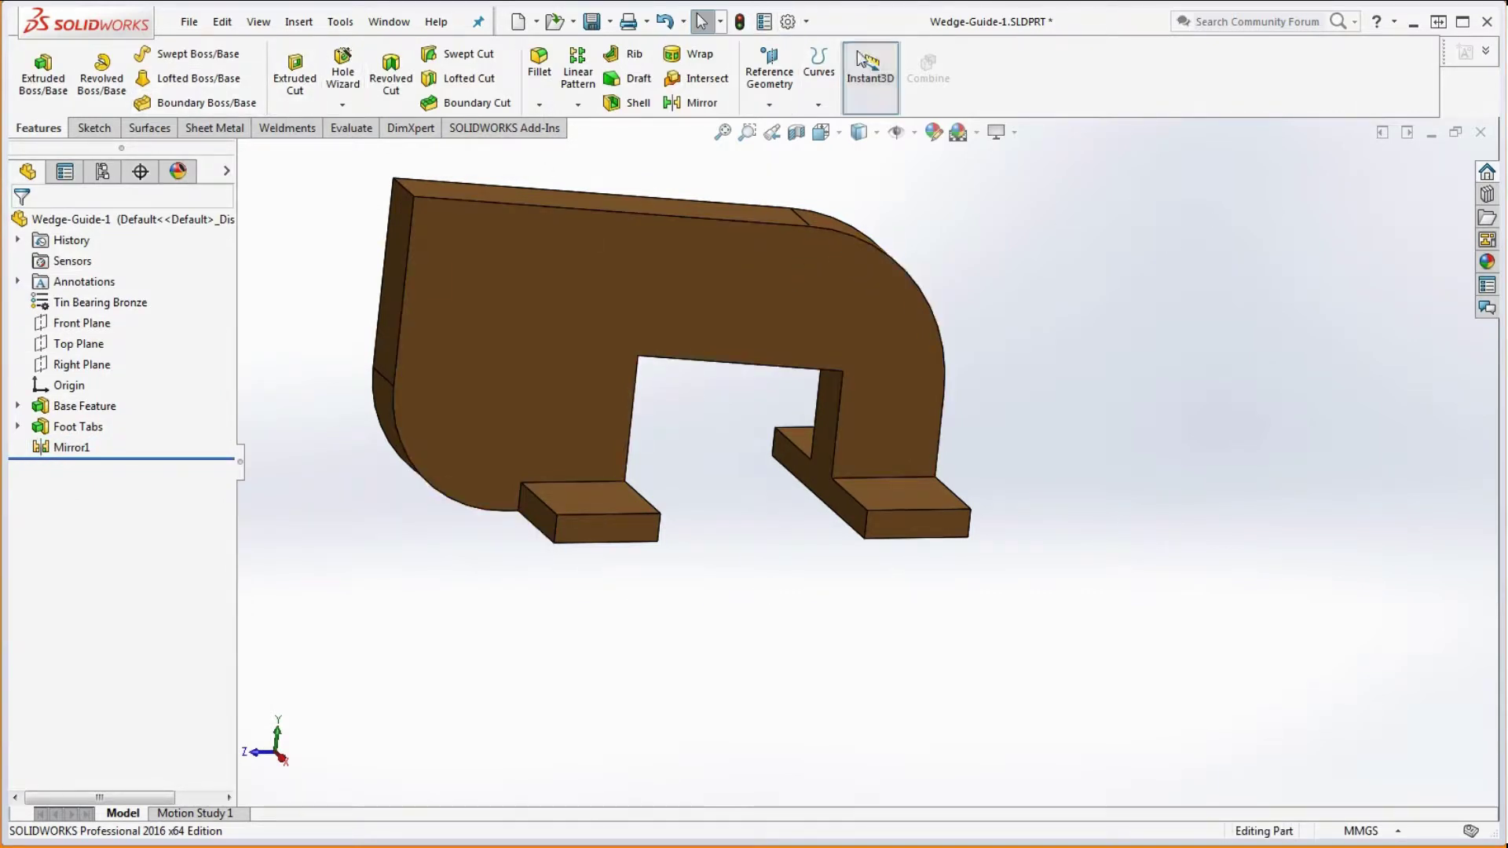
# Evaluate the part's mass properties and compare the mass and center of mass with the foot tab note in the PDF drawing
pyautogui.click(366, 129)
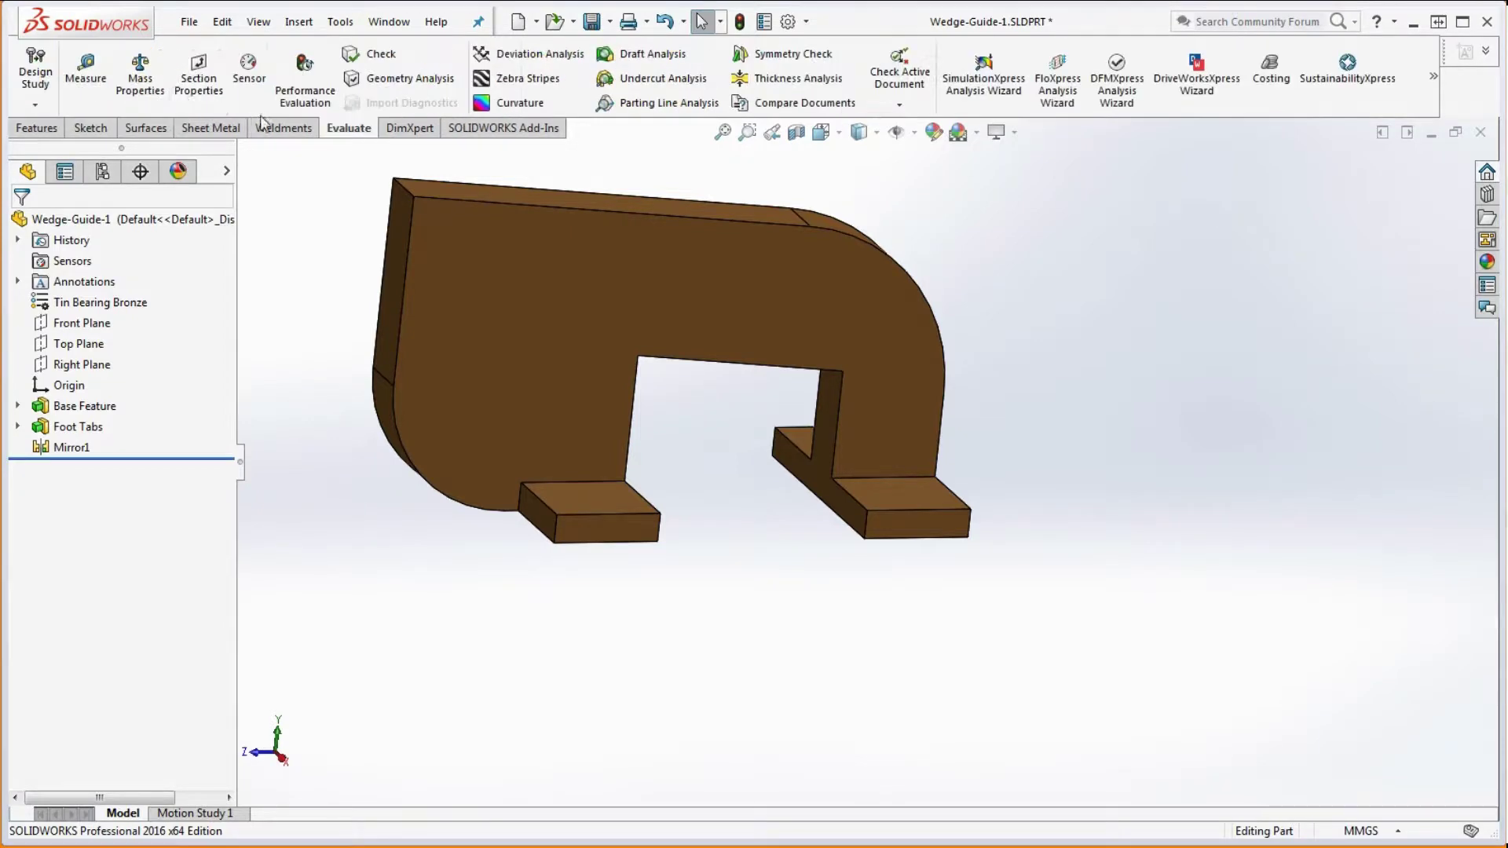
pyautogui.click(140, 77)
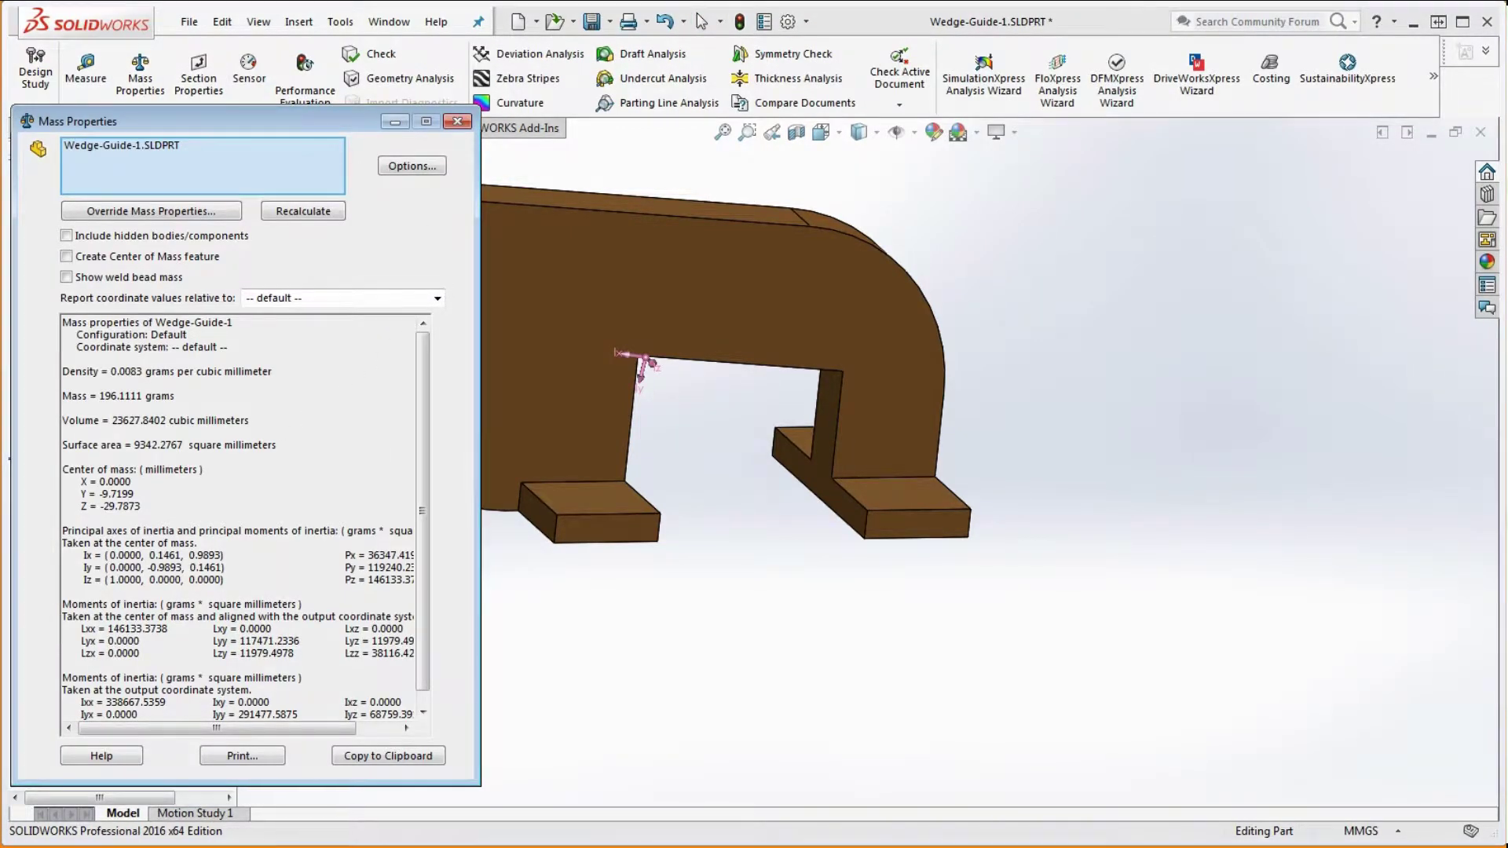
pyautogui.moveTo(1507, 16); pyautogui.dragTo(853, 0)
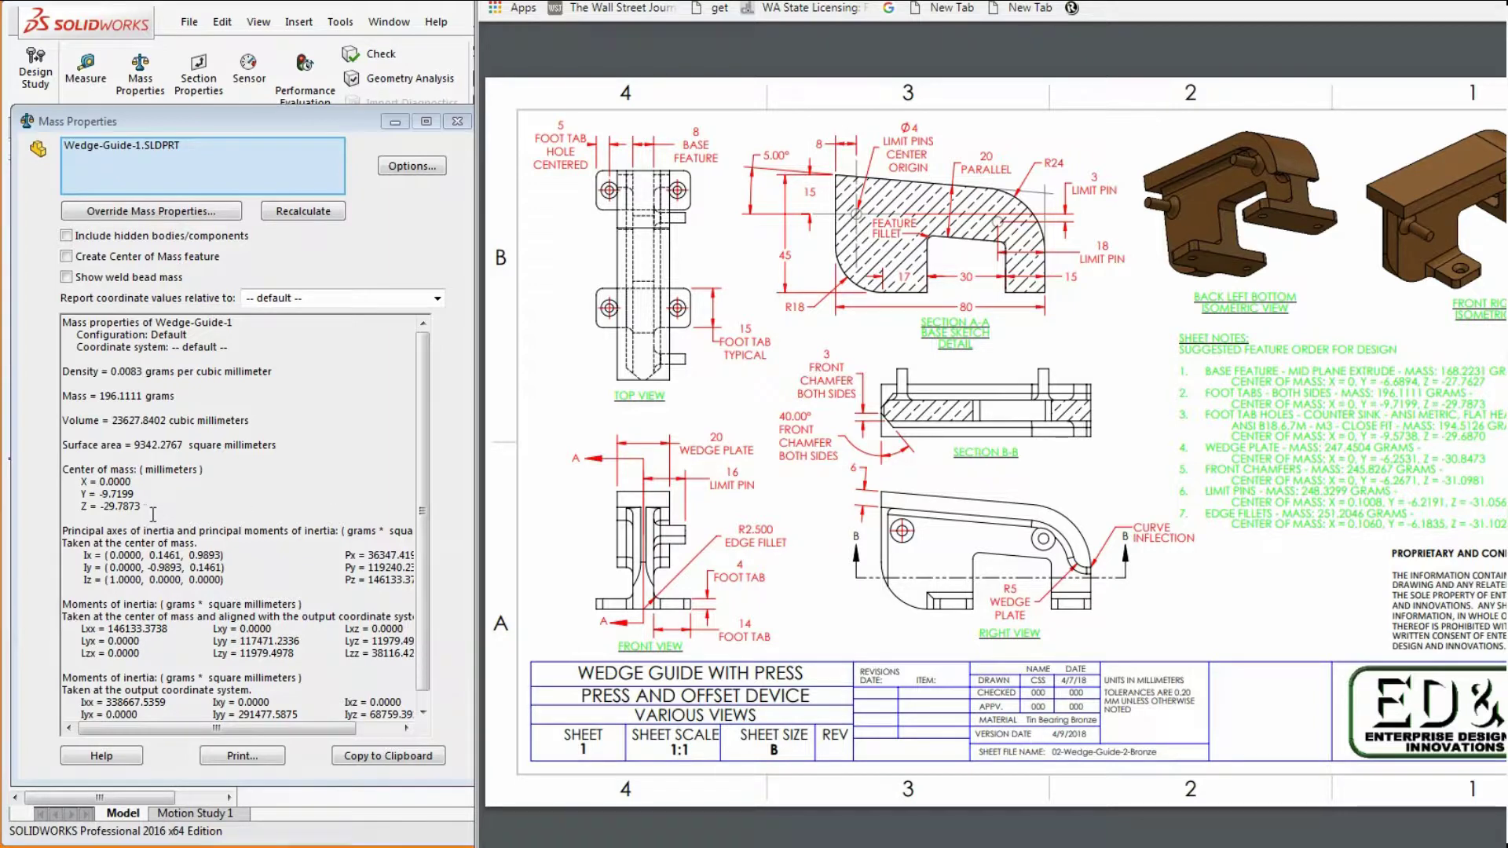
pyautogui.moveTo(707, 2); pyautogui.dragTo(1507, 63)
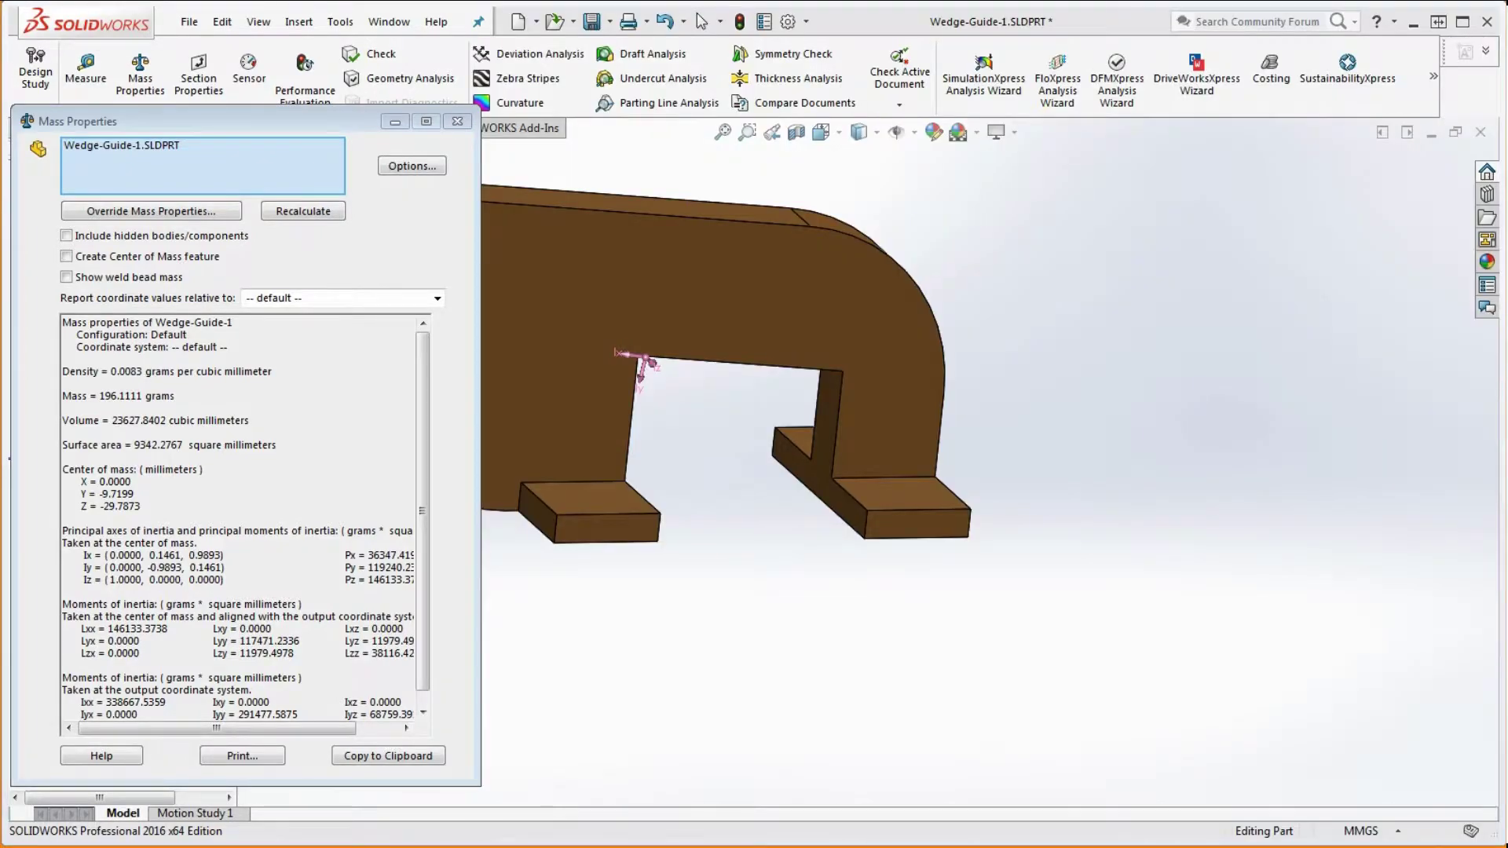
pyautogui.click(457, 121)
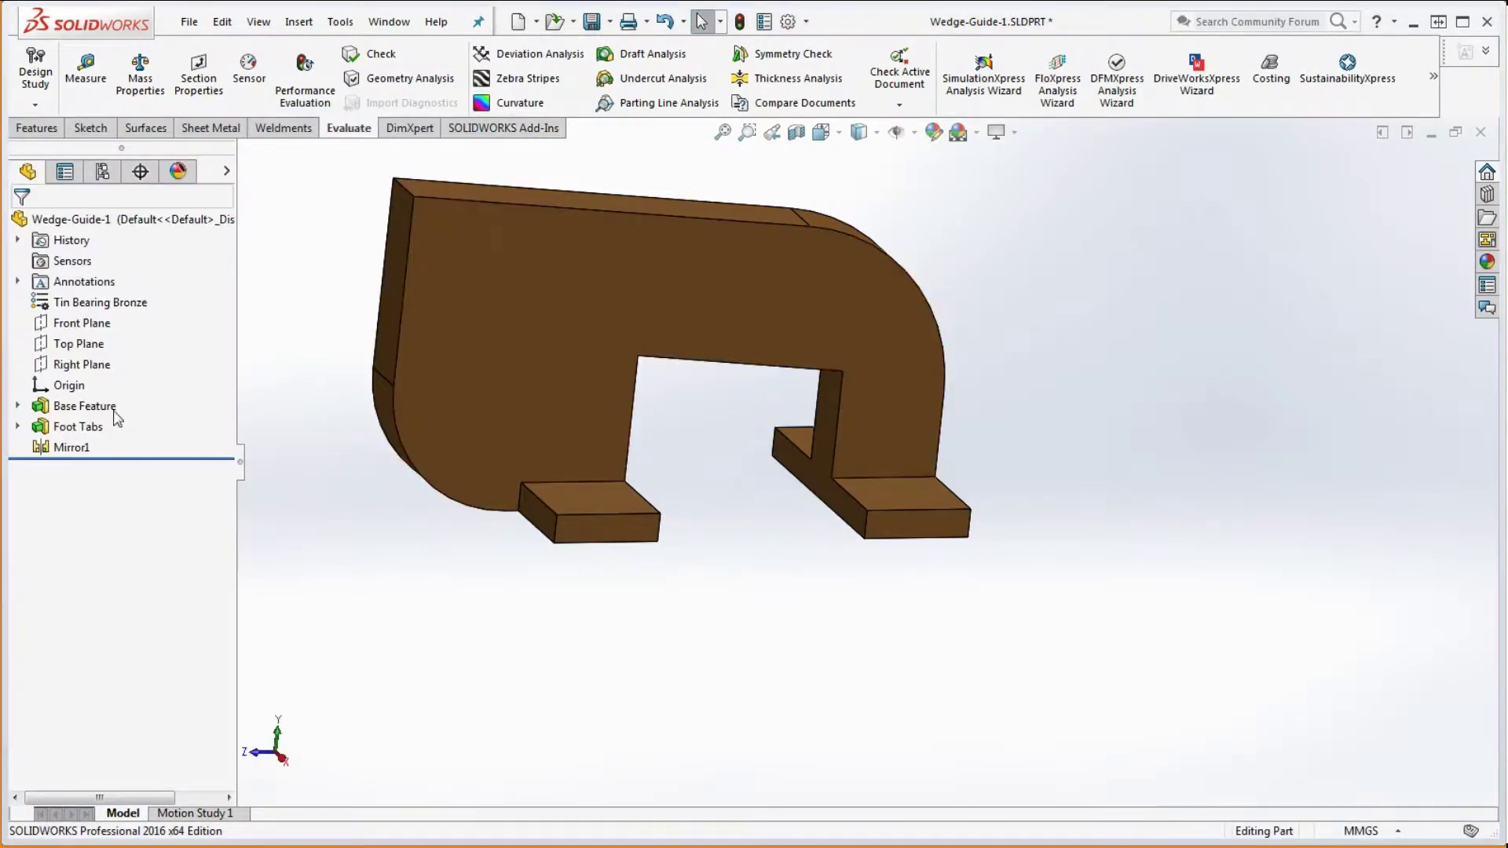
# Rename the mirror feature as "Foot Tab Mirror1" and clear the selection
pyautogui.click(72, 447)
pyautogui.click(57, 445)
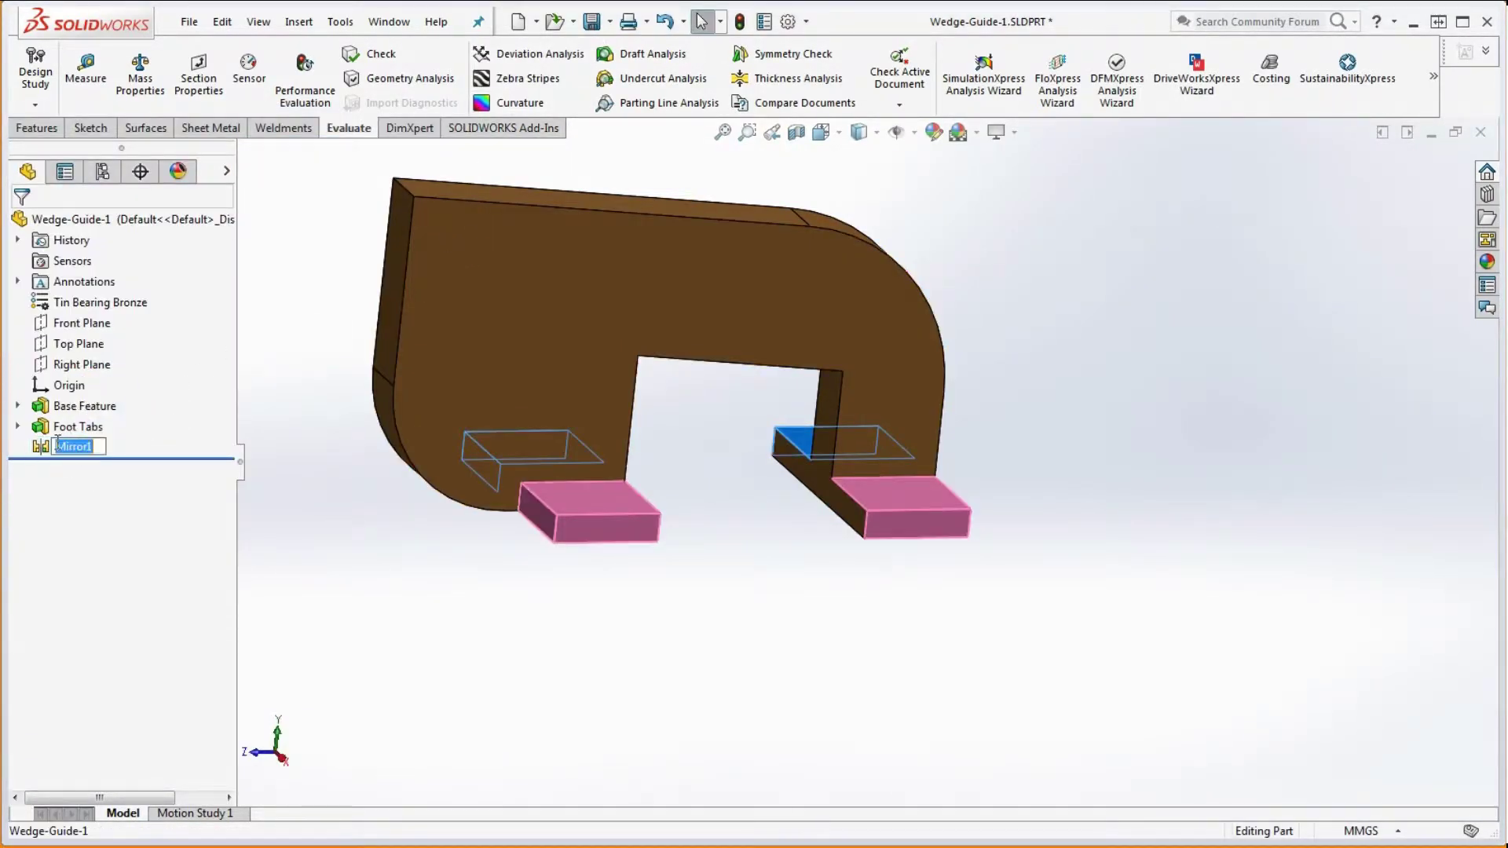
pyautogui.click(57, 444)
pyautogui.write('Foot')
pyautogui.press('BackSpace')
pyautogui.press('BackSpace')
pyautogui.press('BackSpace')
pyautogui.write('oot Tab')
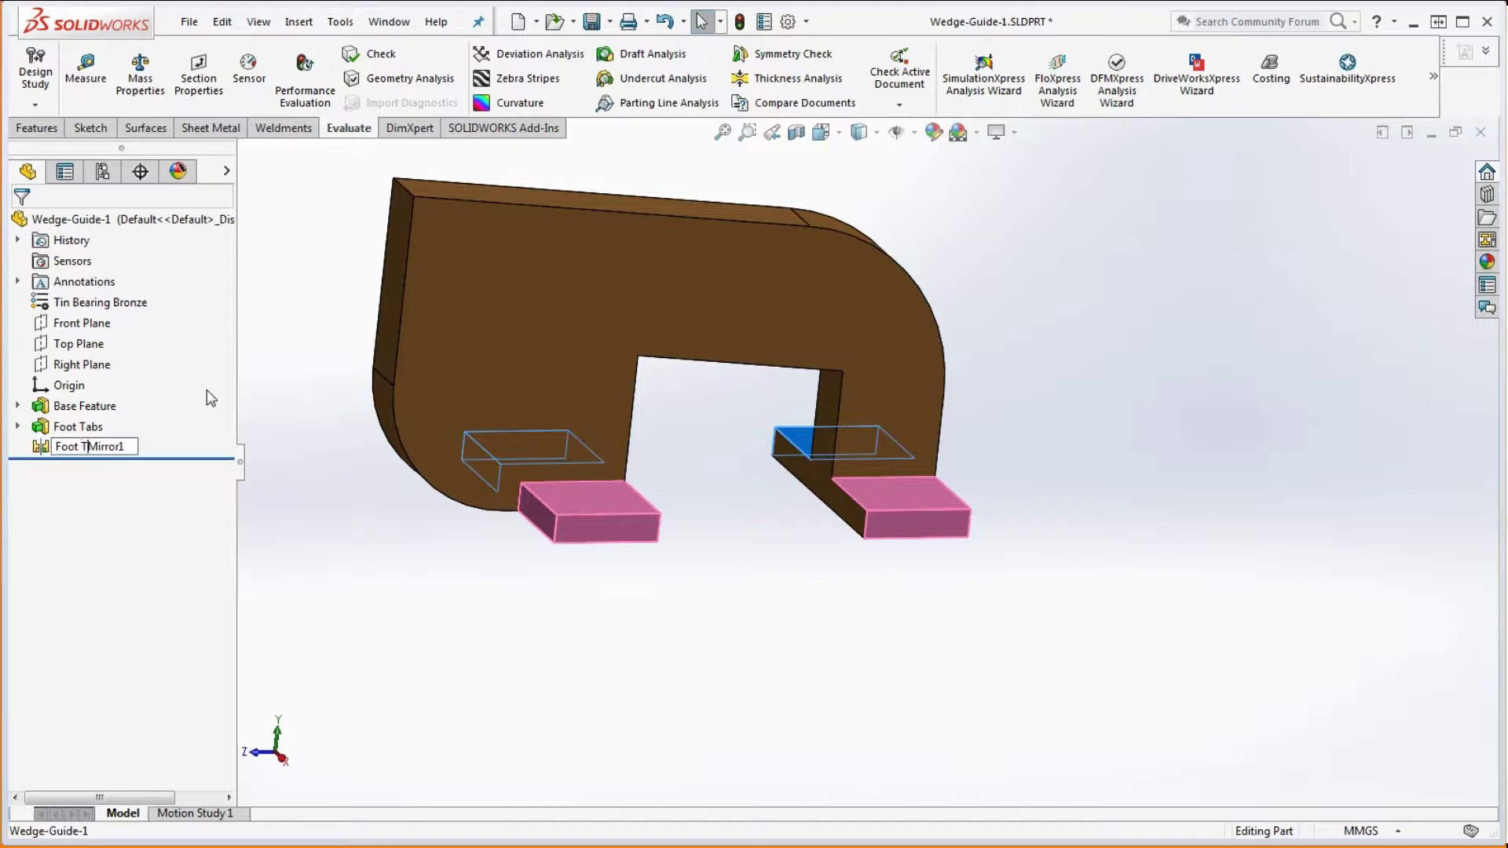
pyautogui.press('Return')
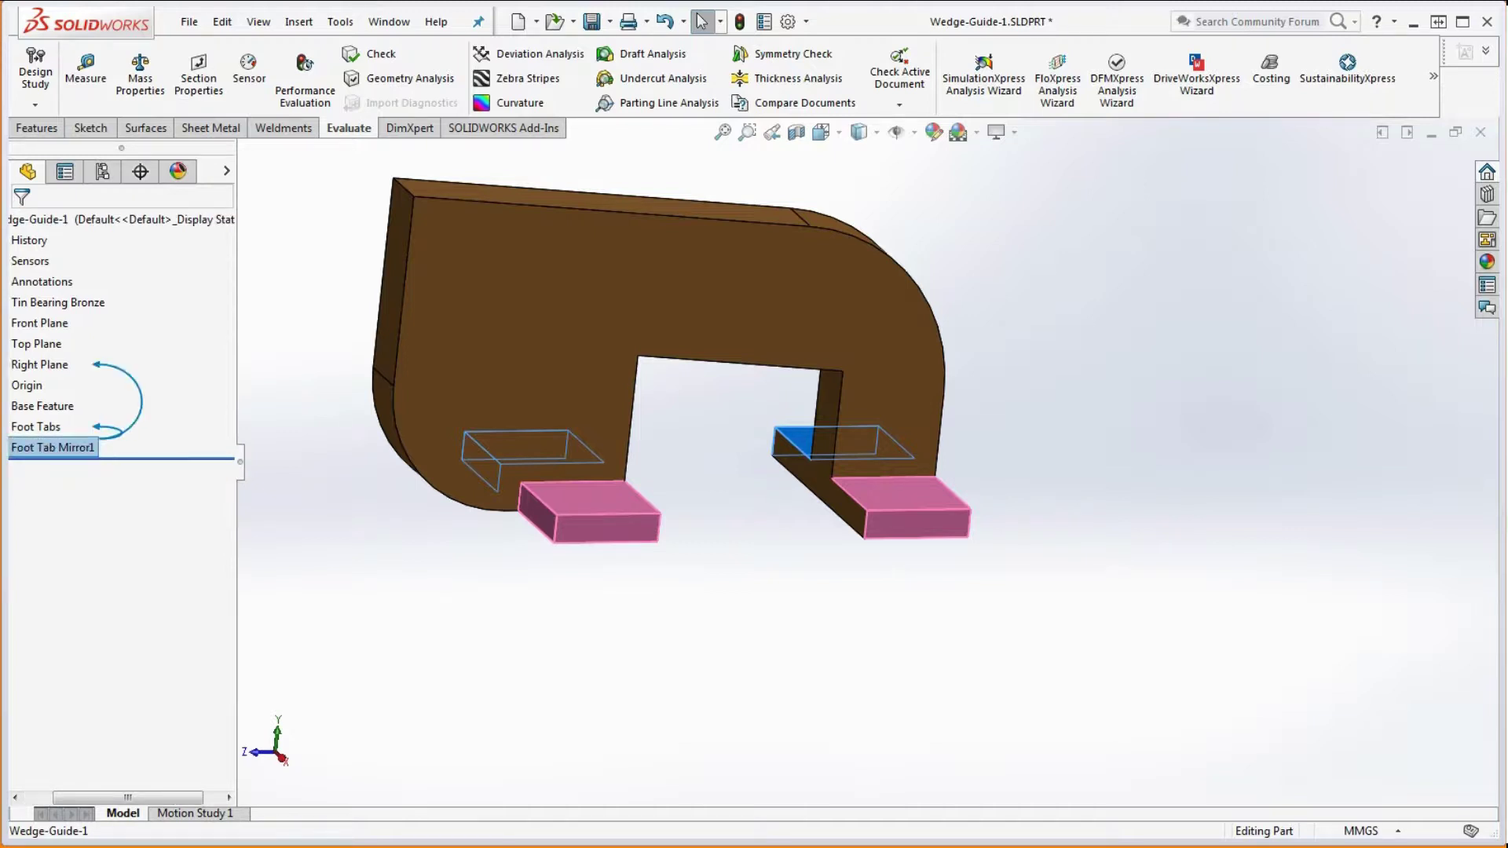
pyautogui.click(1214, 339)
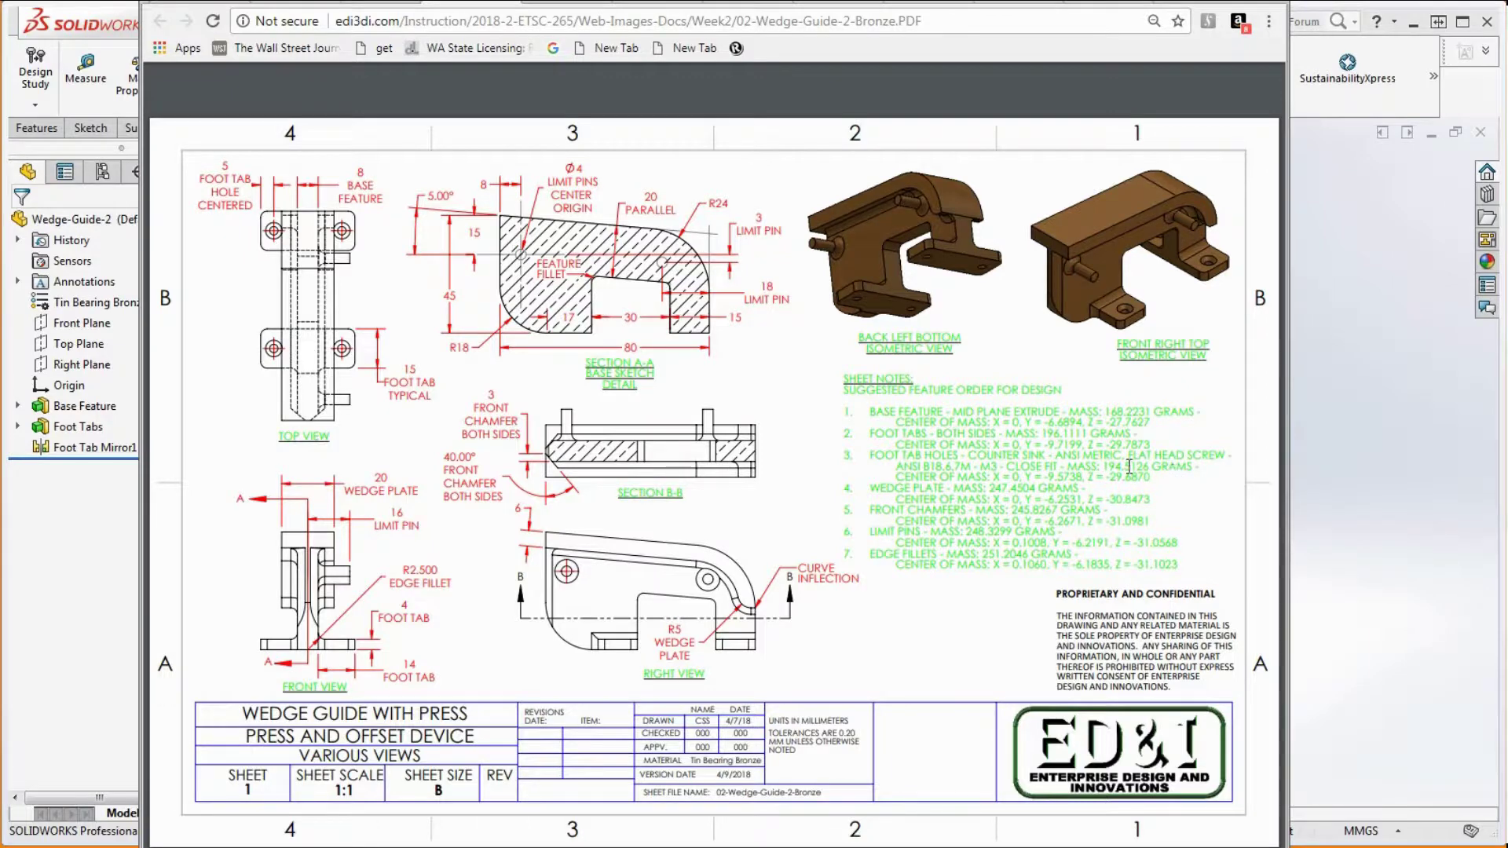
# Switch to the SOLIDWORKS wedge guide part and orient the view normal to the upper face of a foot tab
pyautogui.moveTo(1220, 86)
pyautogui.hotkey('alt', 'Tab')
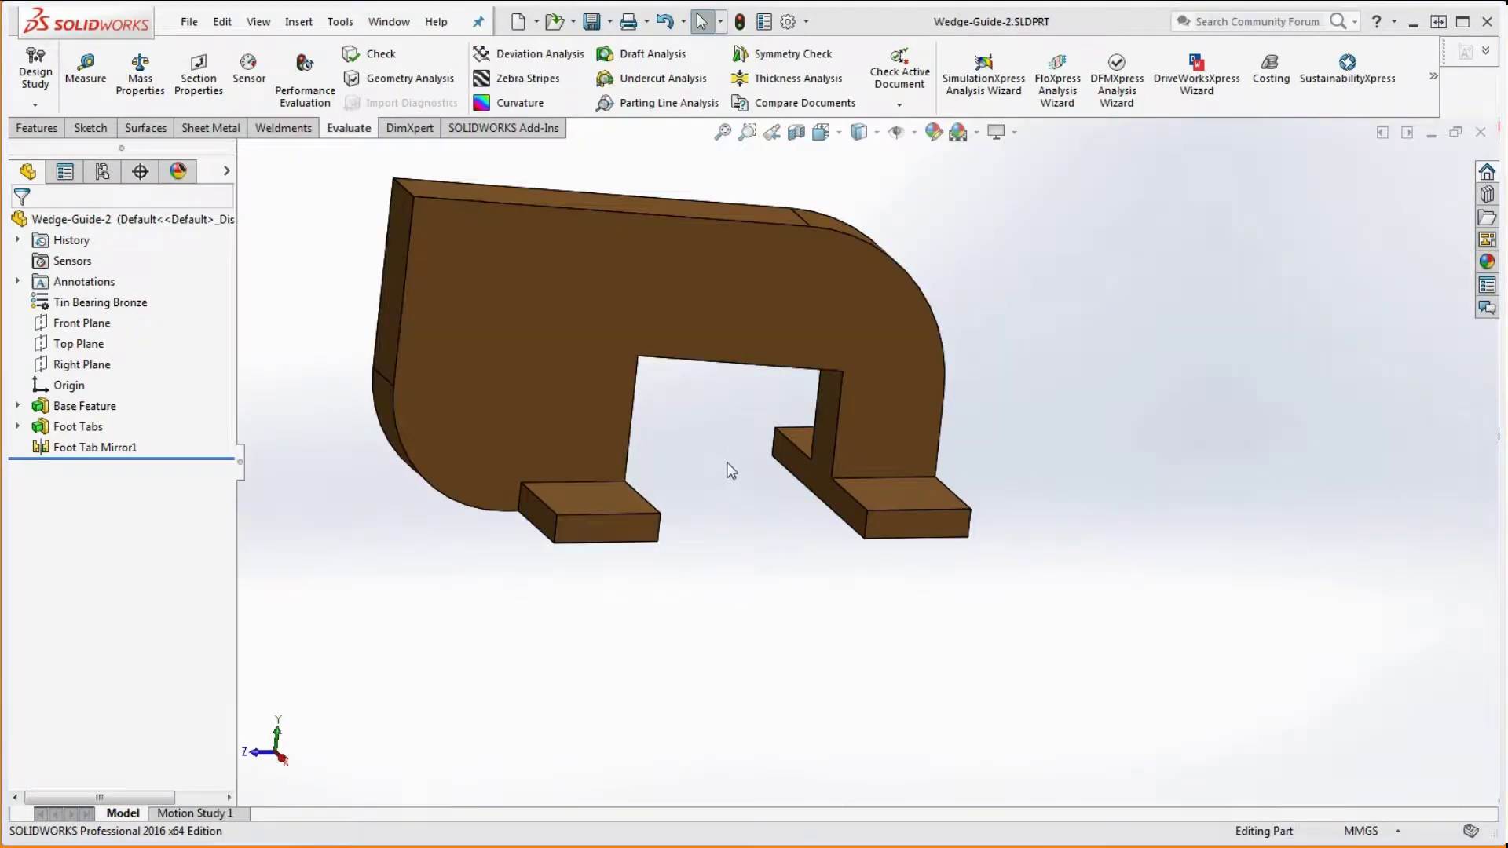
pyautogui.moveTo(731, 470); pyautogui.dragTo(576, 650, button='middle')
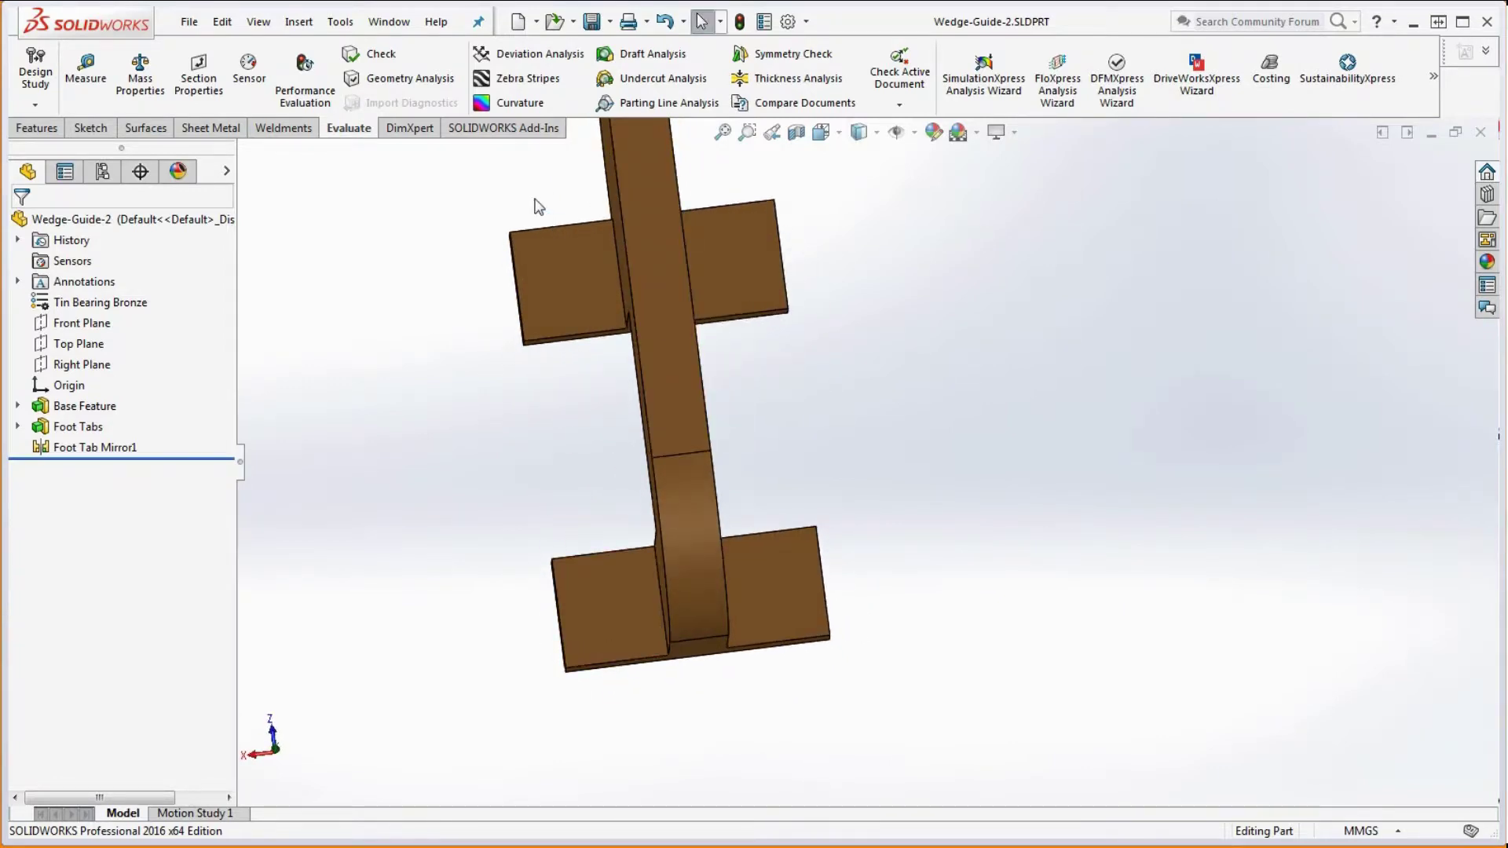
pyautogui.click(555, 295)
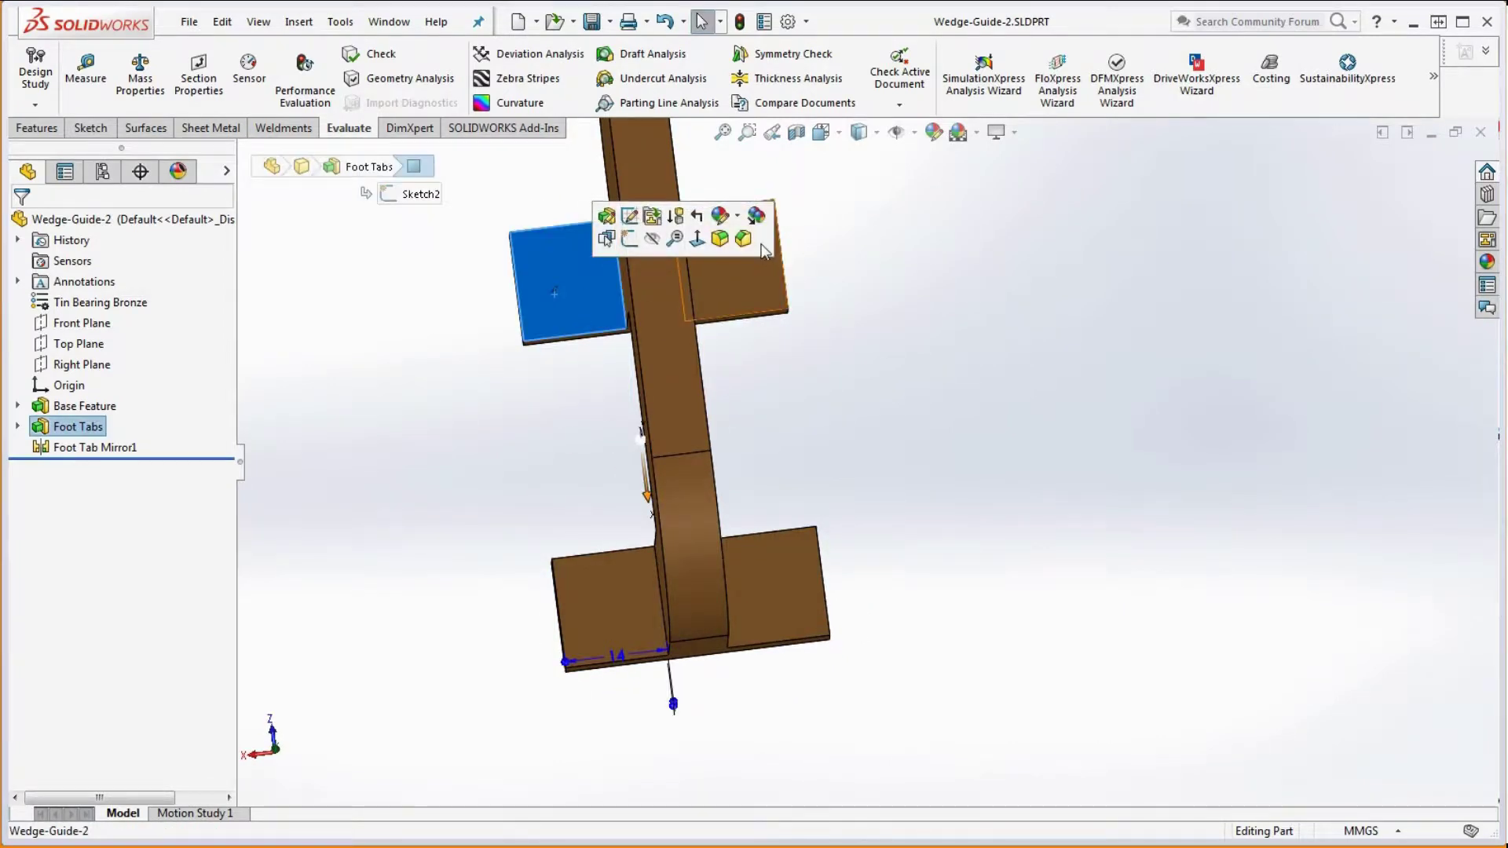
pyautogui.click(743, 239)
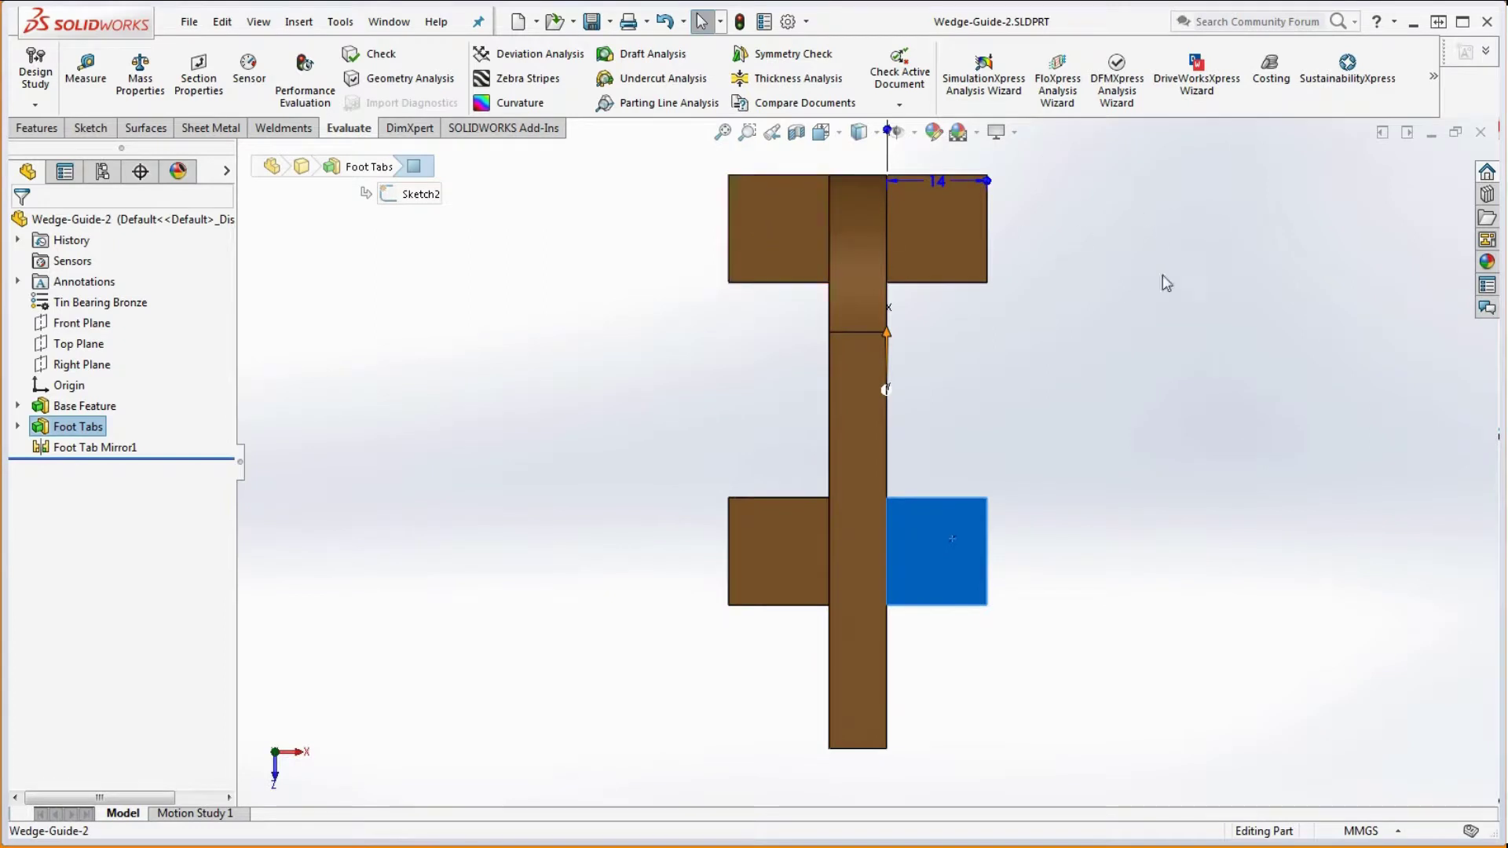
pyautogui.click(1095, 391)
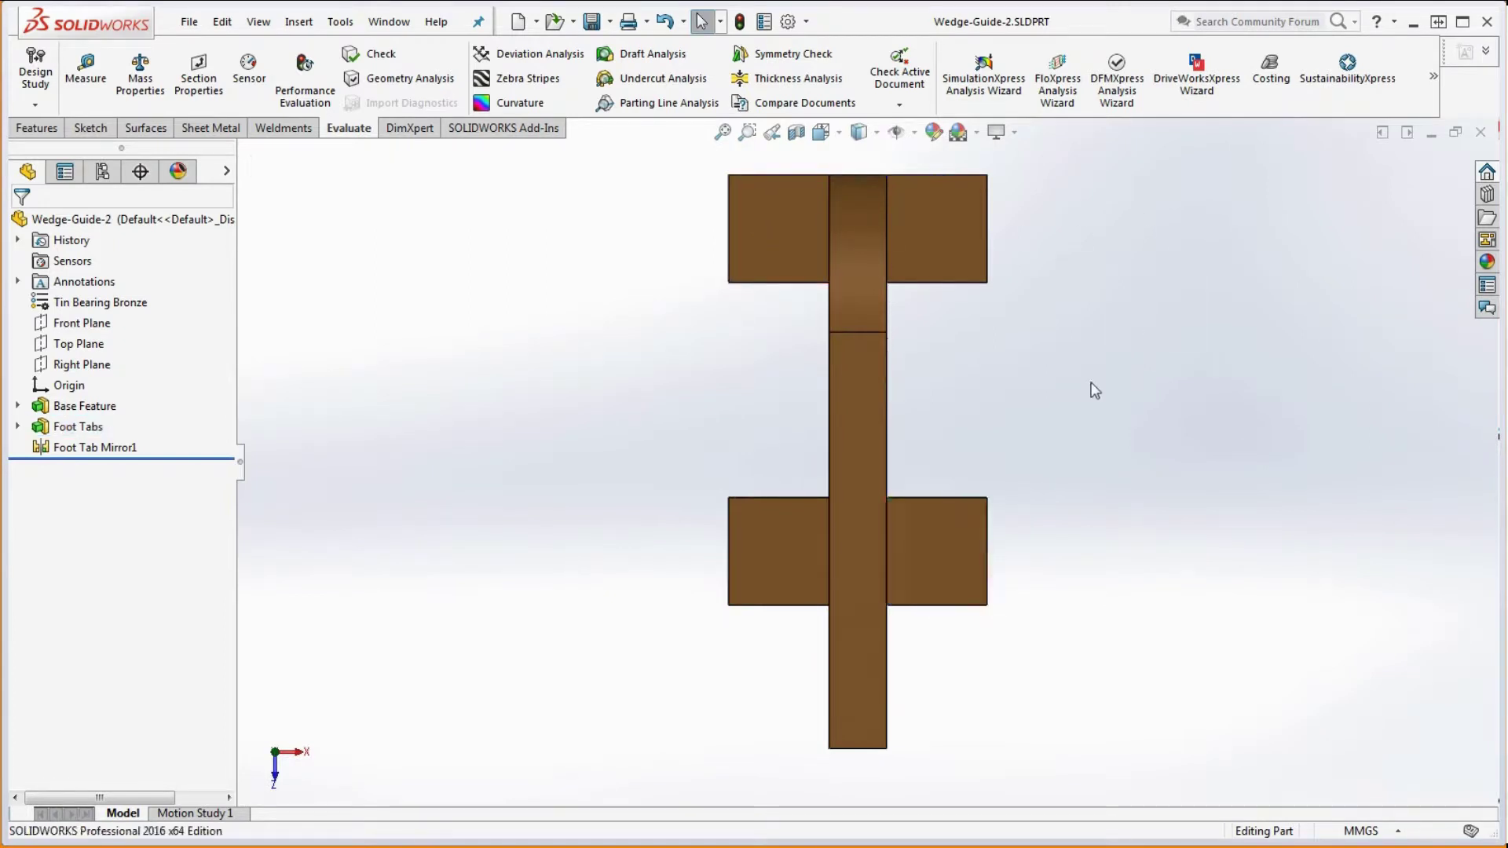
# Set up a Hole Wizard countersink hole: ANSI Metric, Flat Head Screw - ANSI B18.6.7M, size M3, Close fit, checking the drawing's hole note
pyautogui.click(34, 129)
pyautogui.click(343, 72)
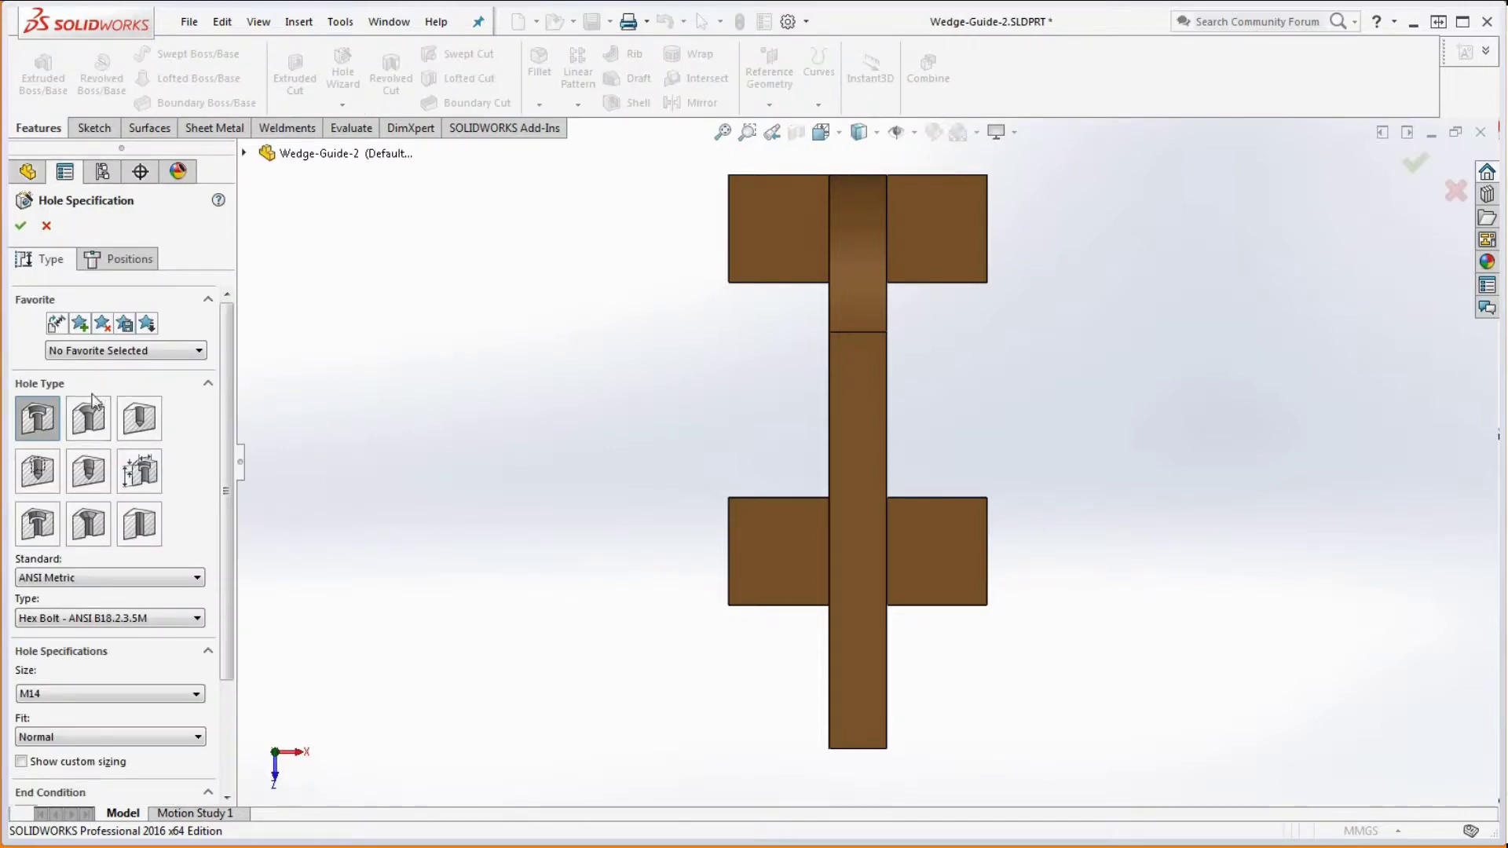
pyautogui.click(100, 418)
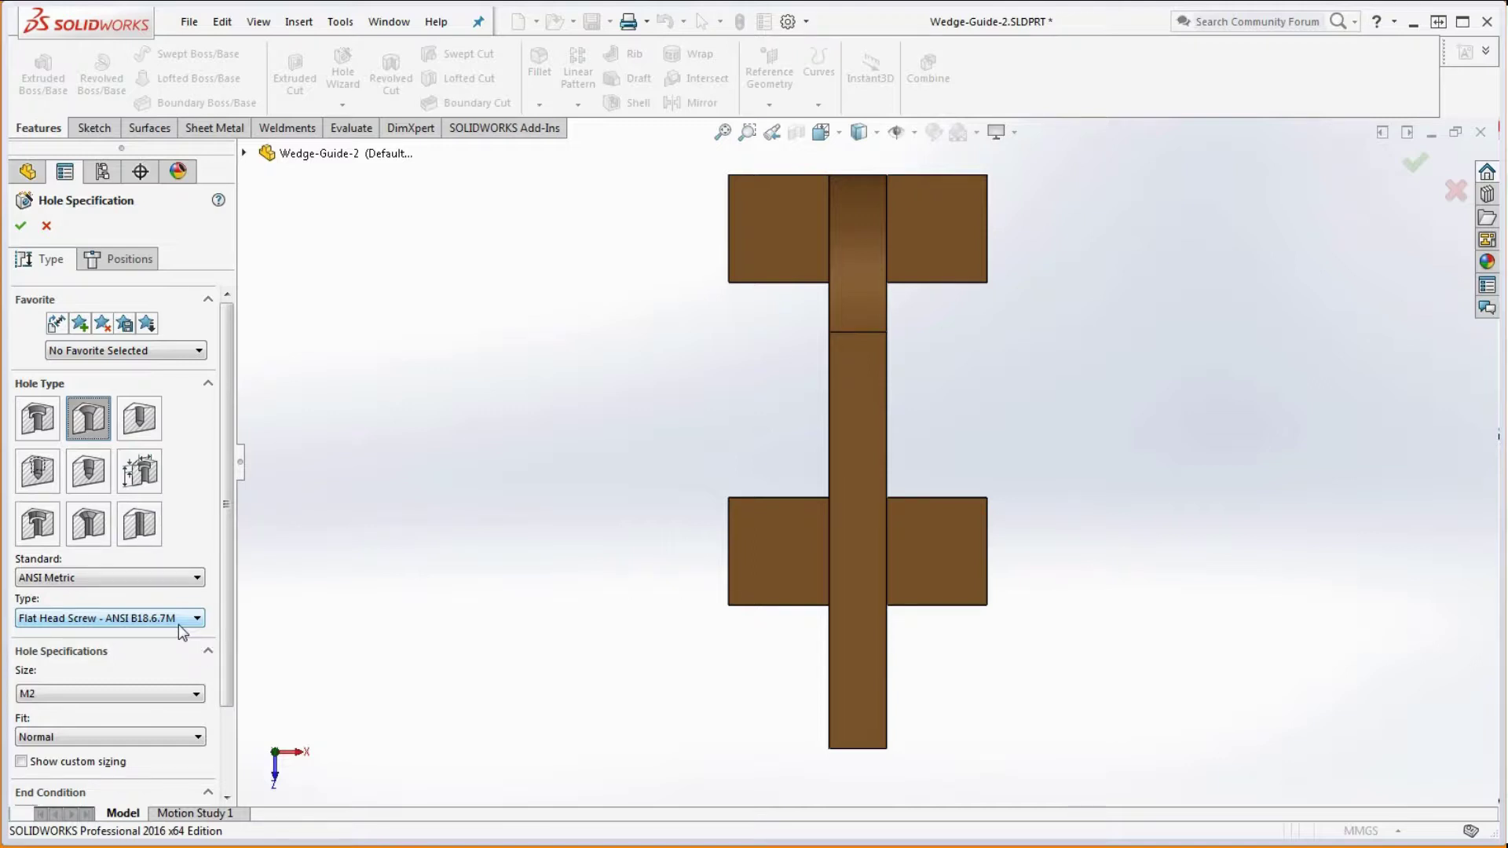
pyautogui.click(59, 695)
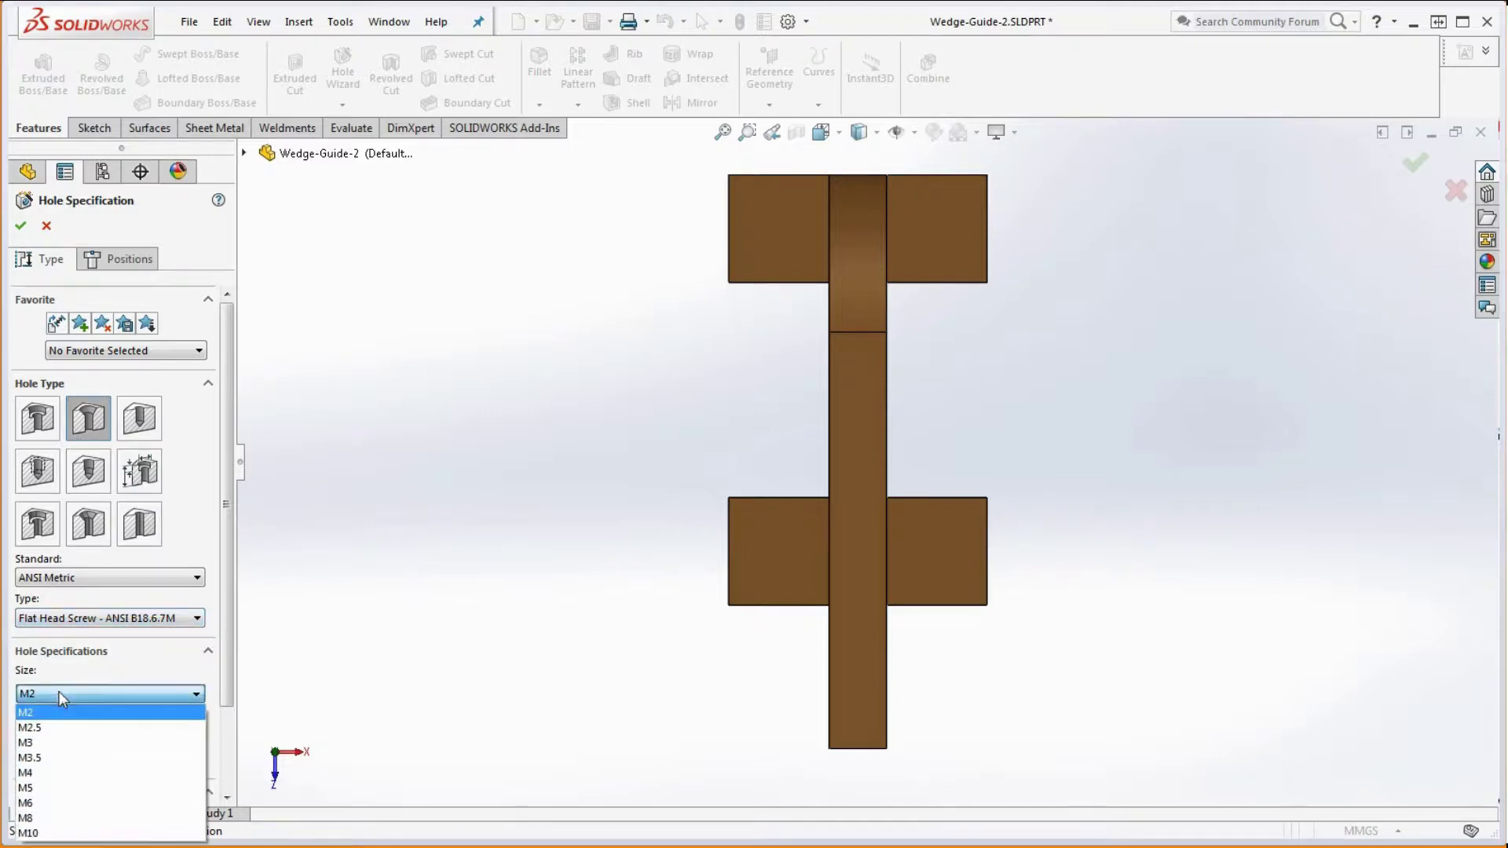
pyautogui.click(59, 744)
pyautogui.click(91, 739)
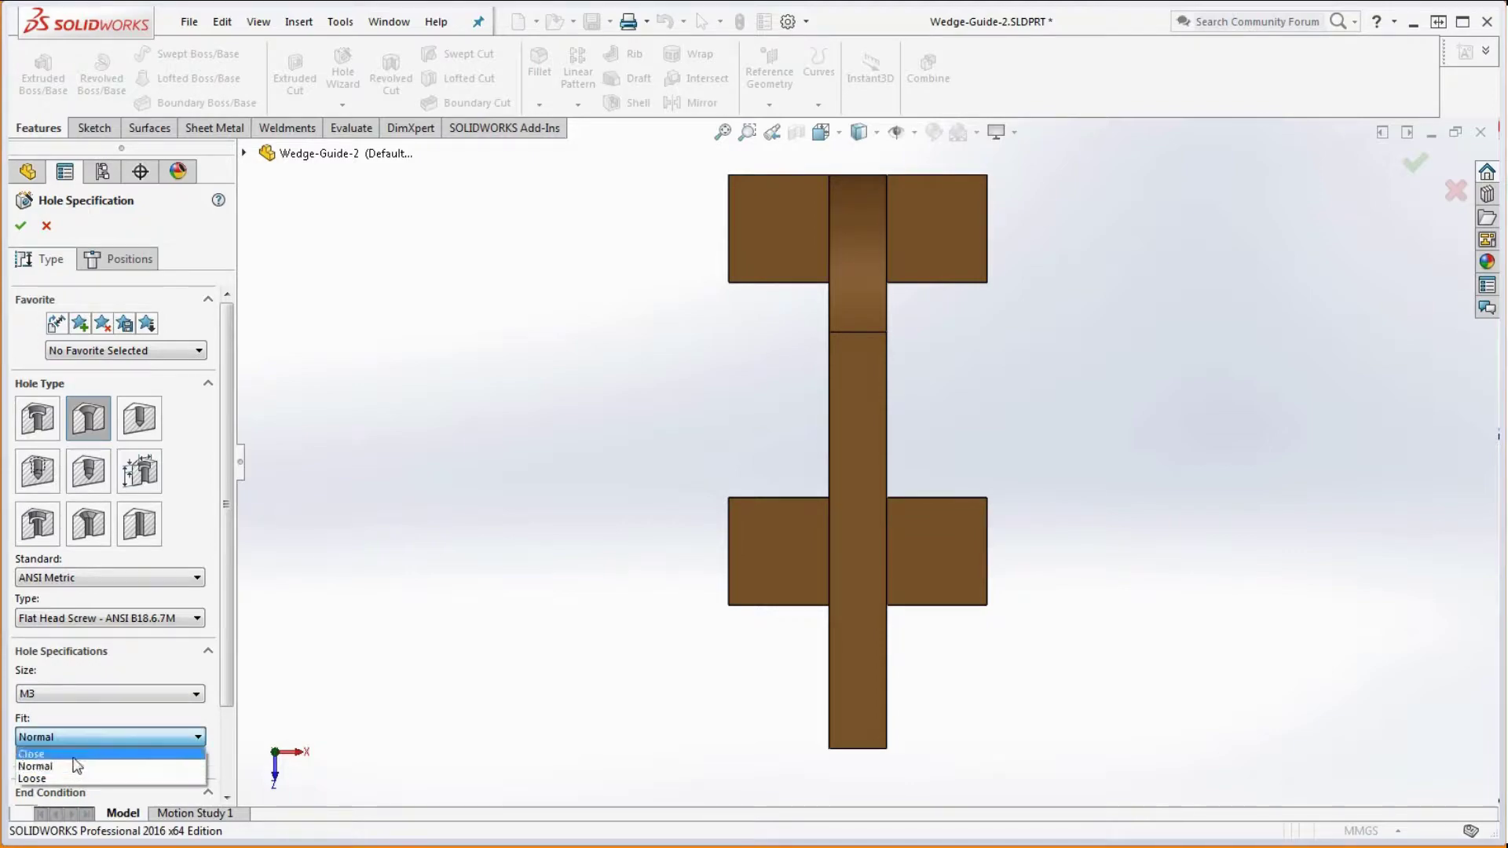
pyautogui.click(72, 753)
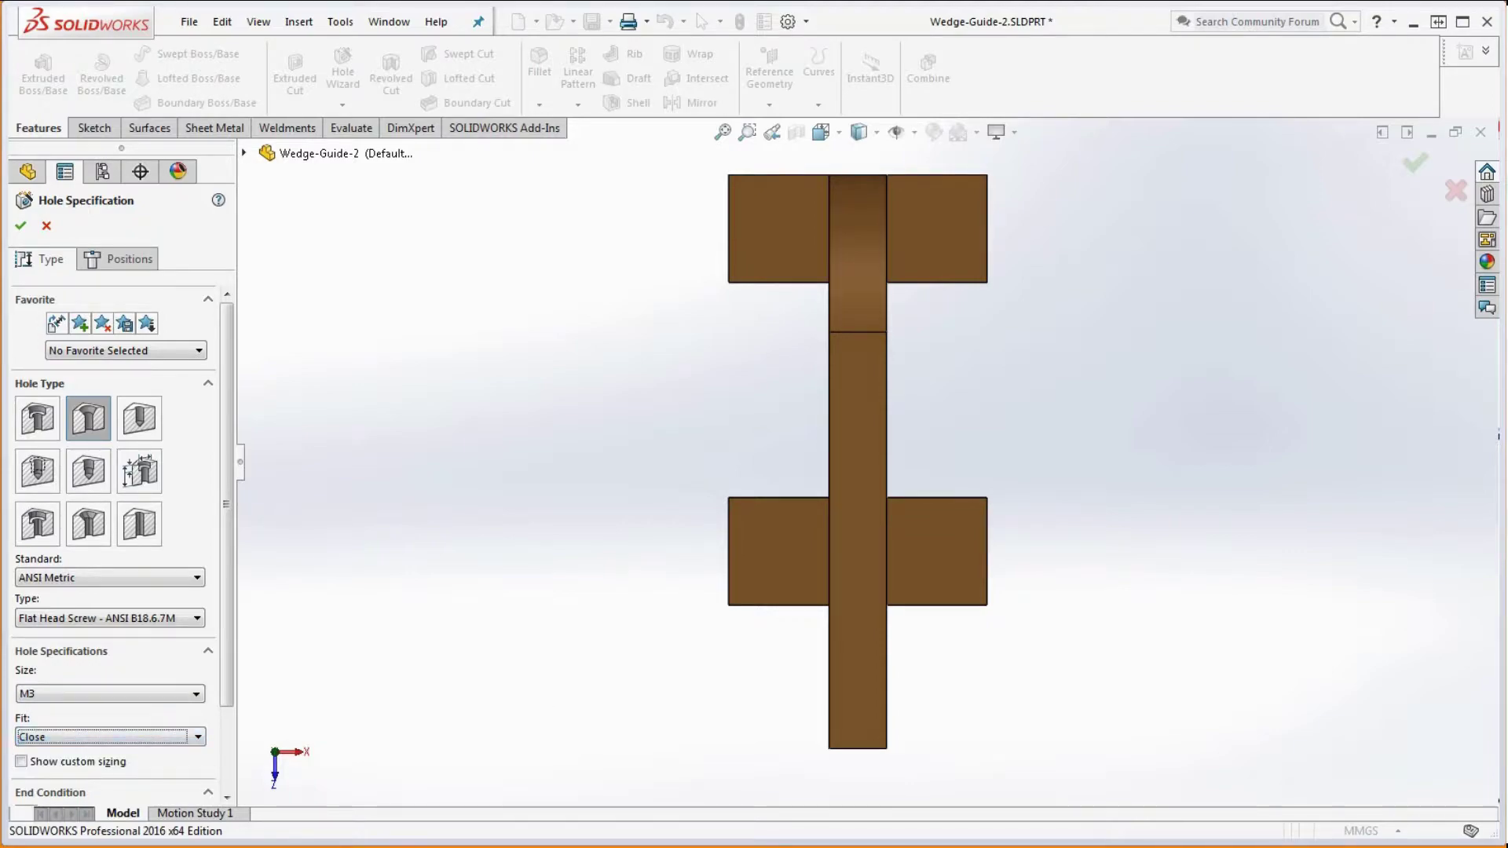
pyautogui.hotkey('alt', 'Tab')
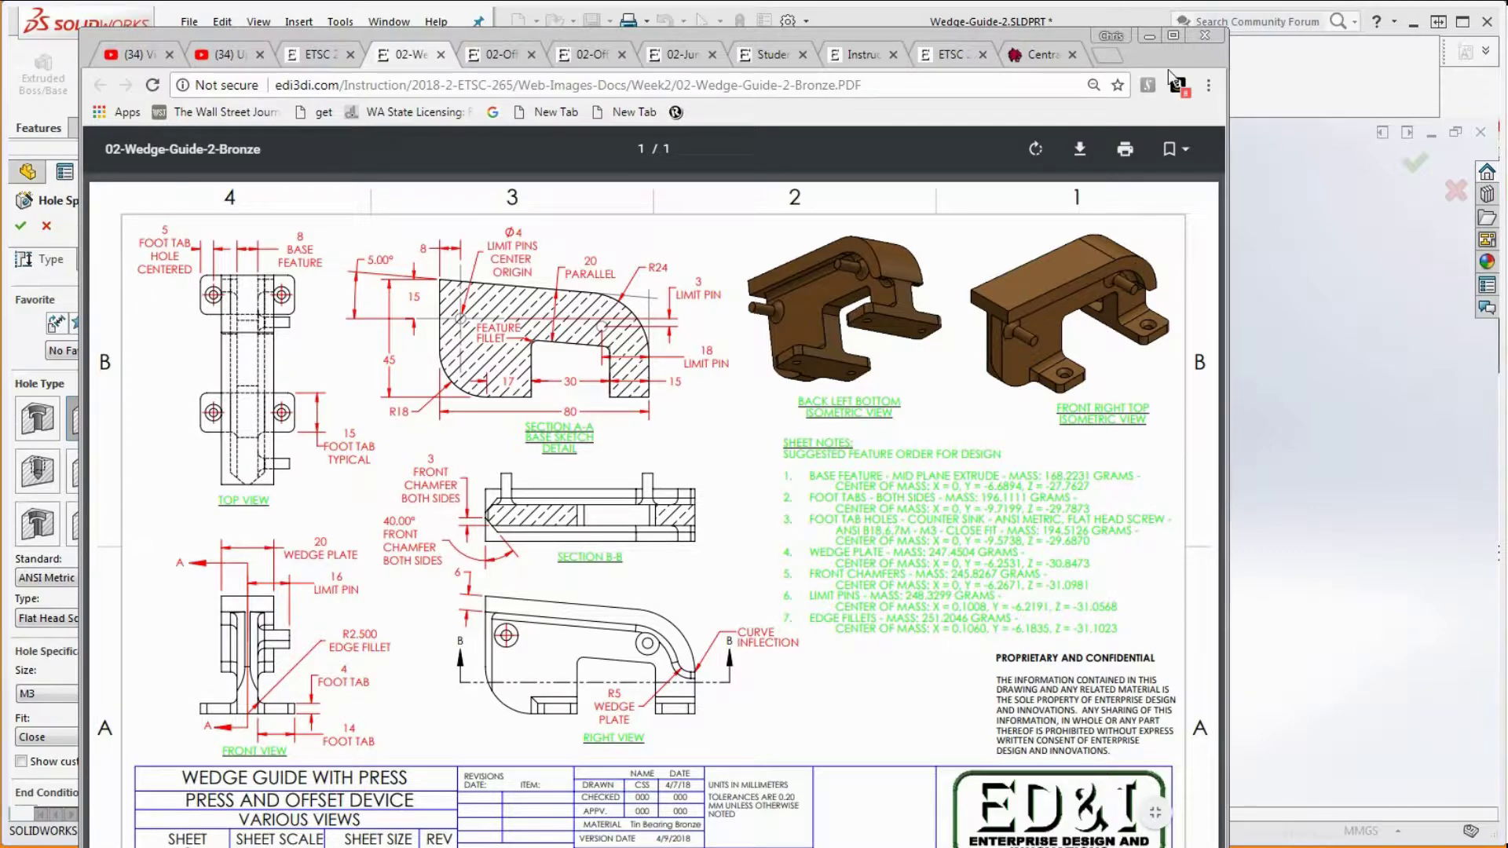
pyautogui.click(1149, 35)
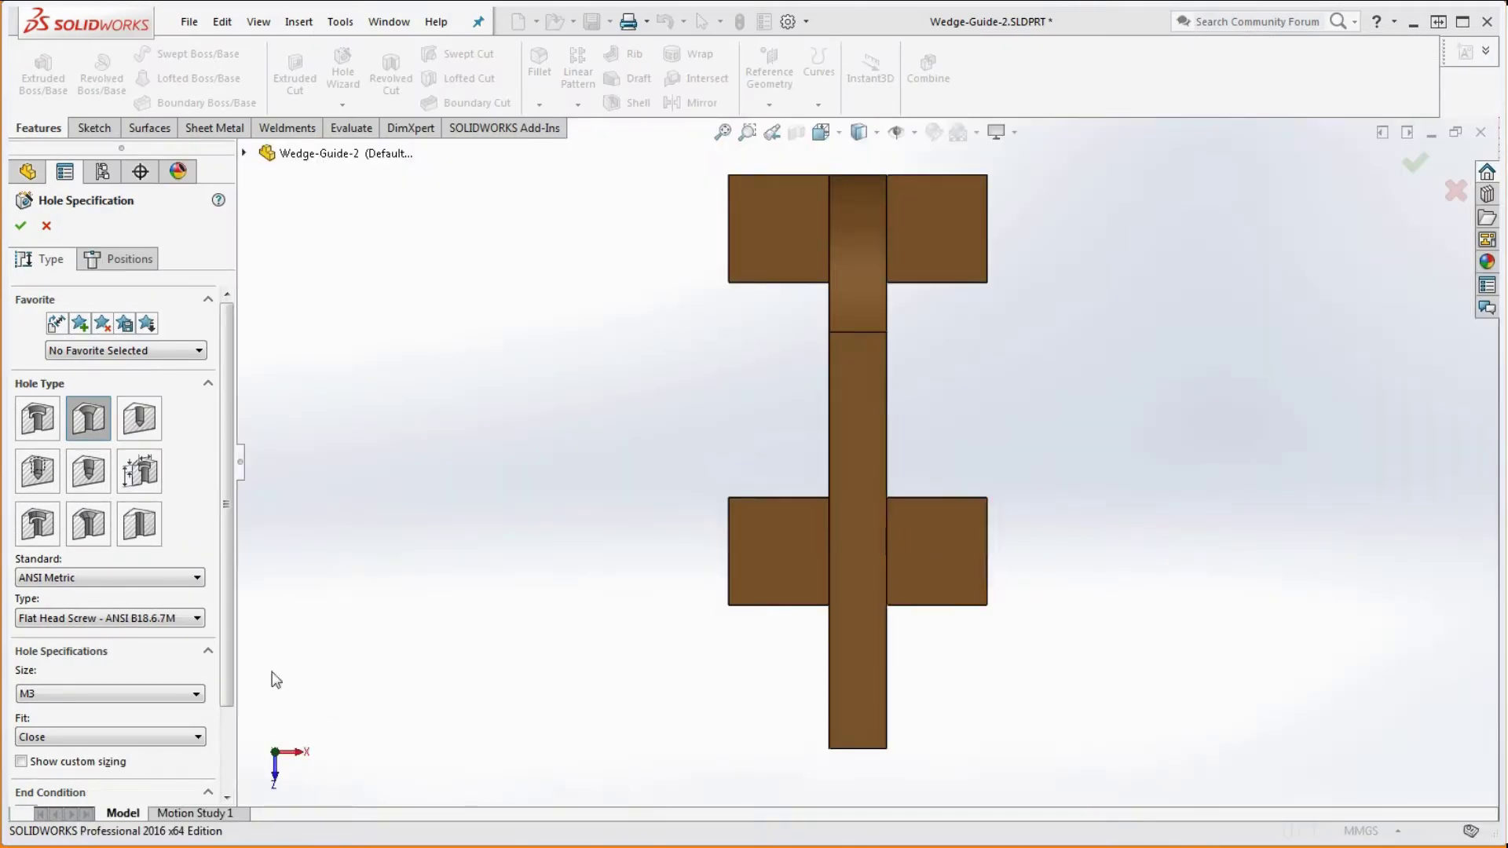
# Place one hole on the upper face of the +X foot tab nearest the origin
pyautogui.click(137, 262)
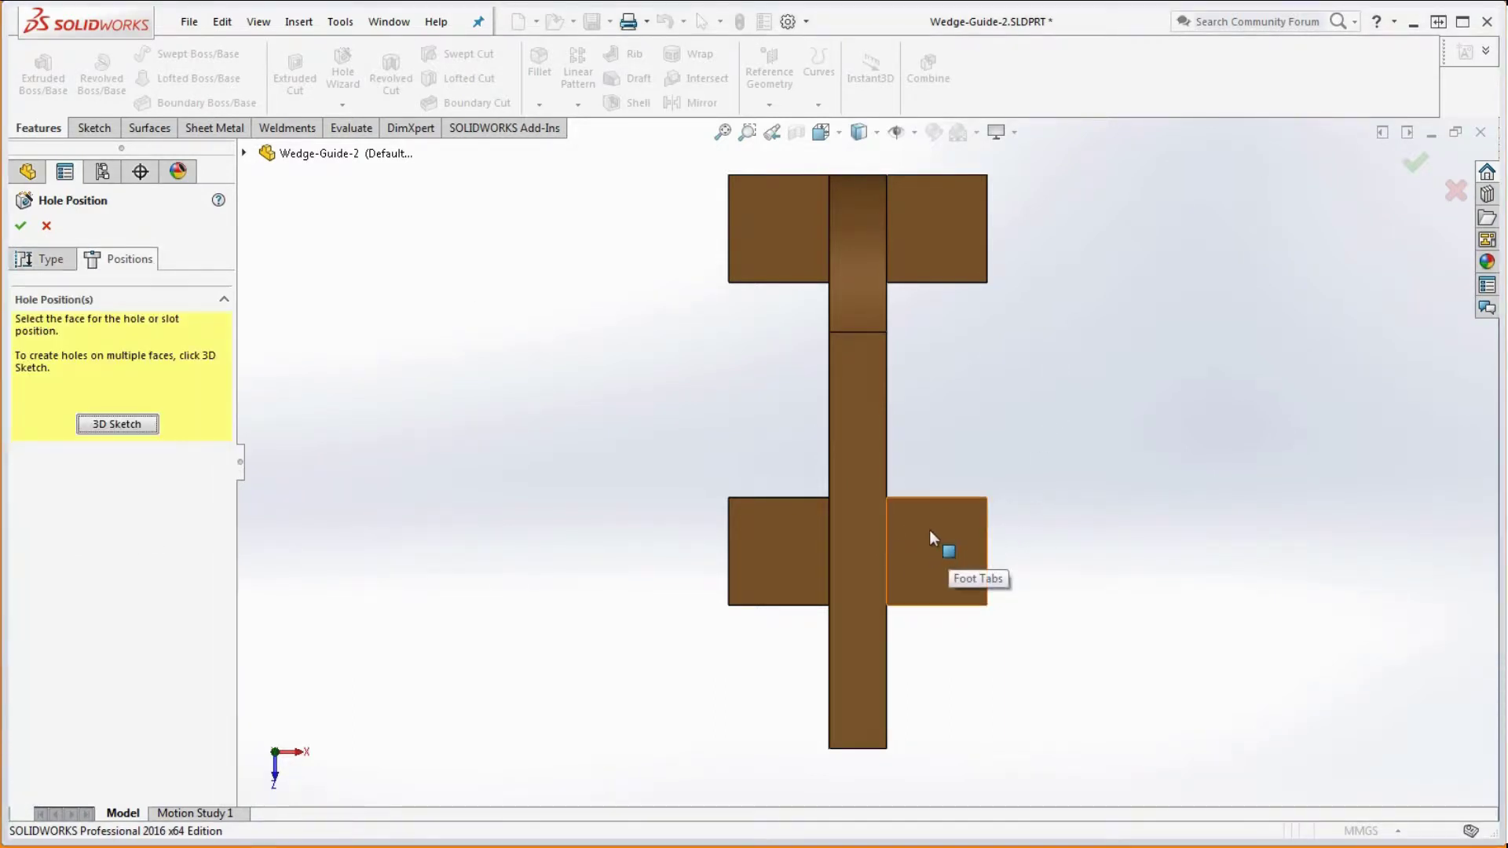
pyautogui.click(916, 547)
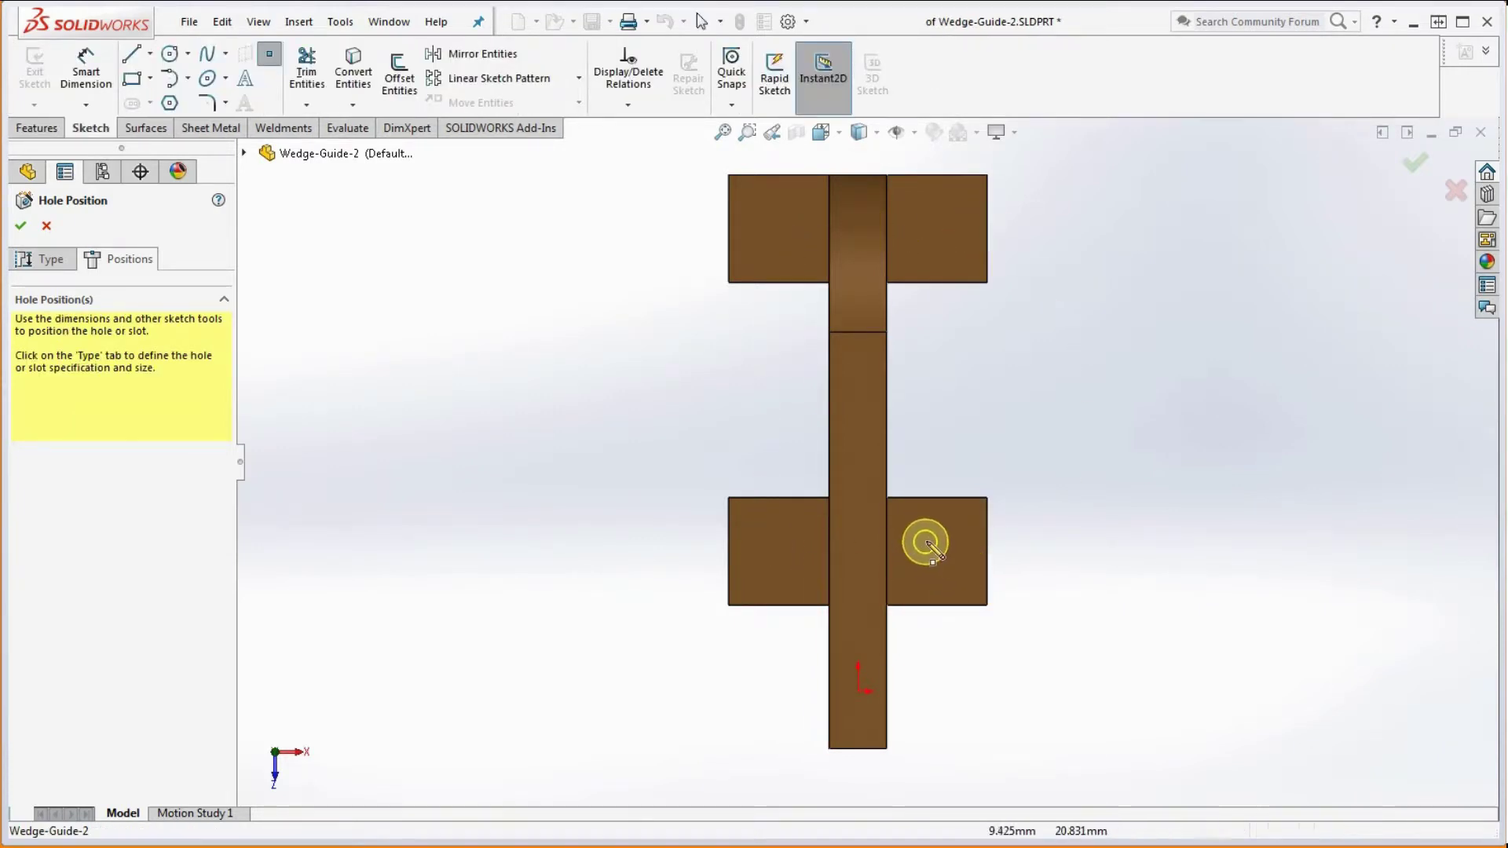
pyautogui.click(949, 535)
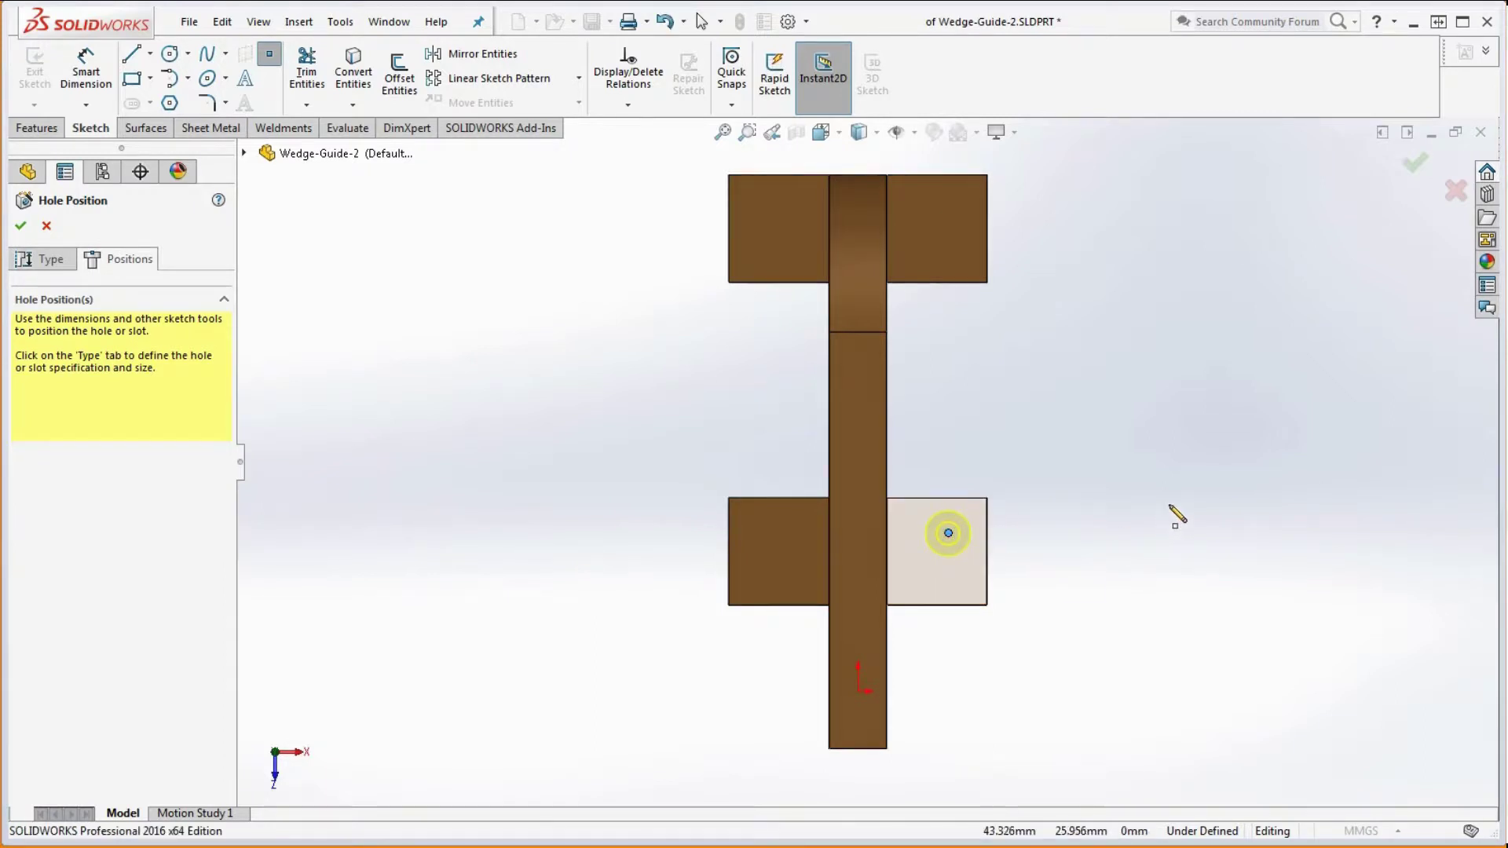
pyautogui.press('Escape')
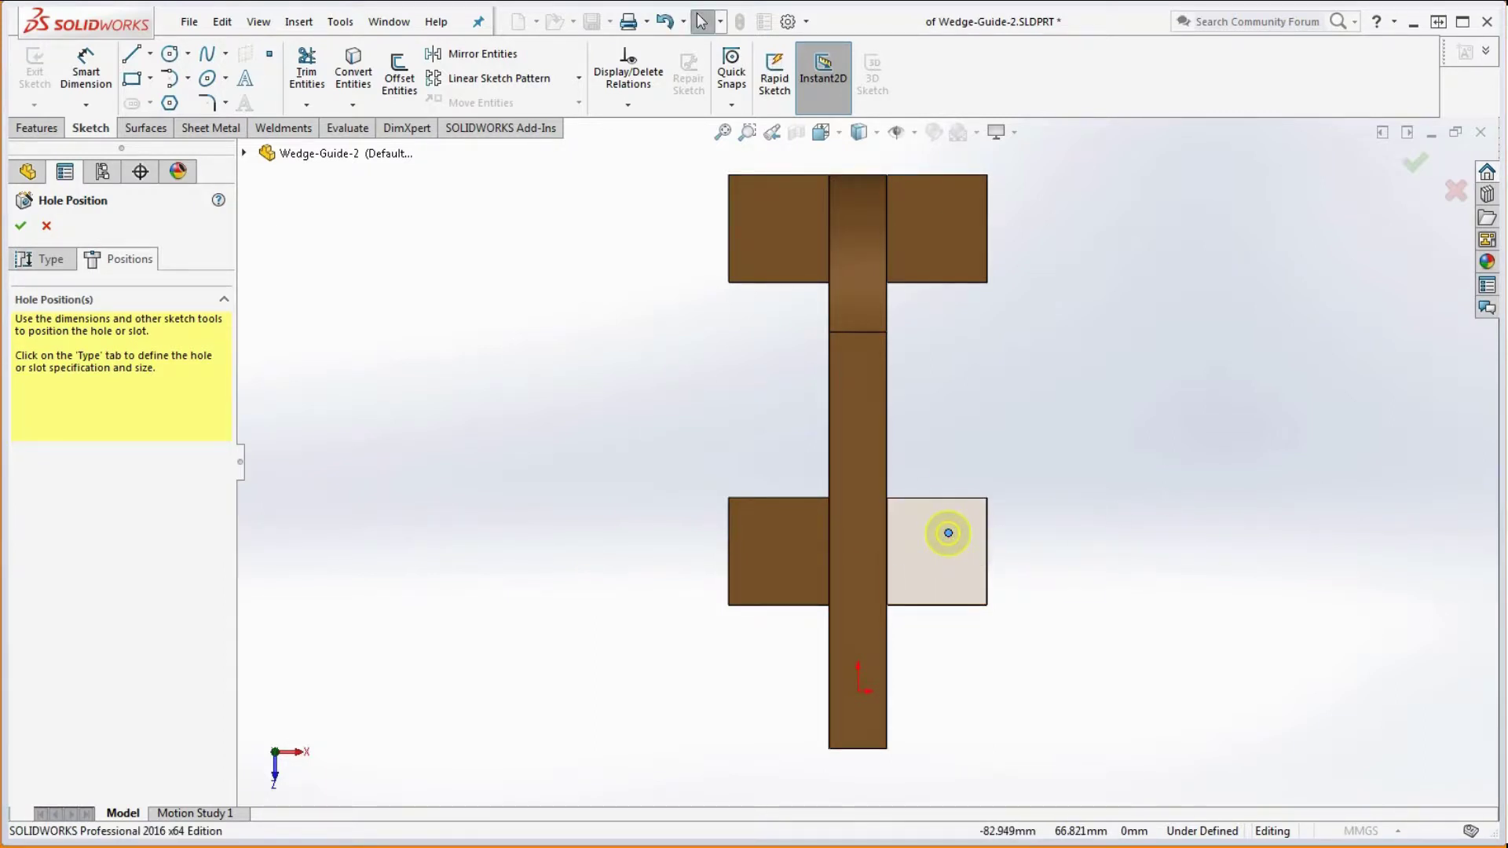
# Draw a horizontal centerline outward from the midpoint of that foot tab's inner edge and move the hole centre onto it
pyautogui.click(150, 53)
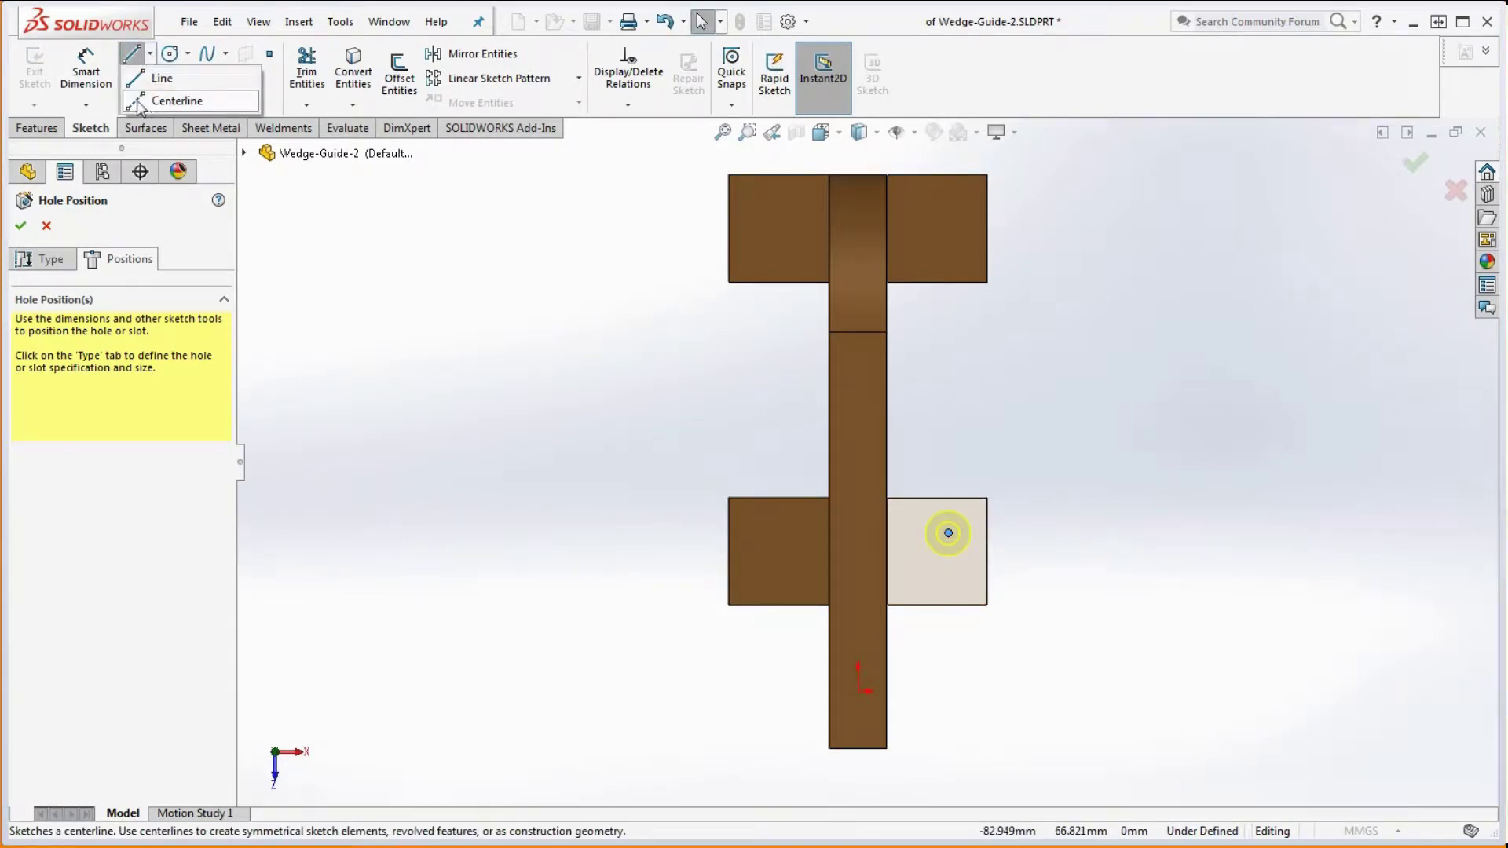
pyautogui.click(138, 103)
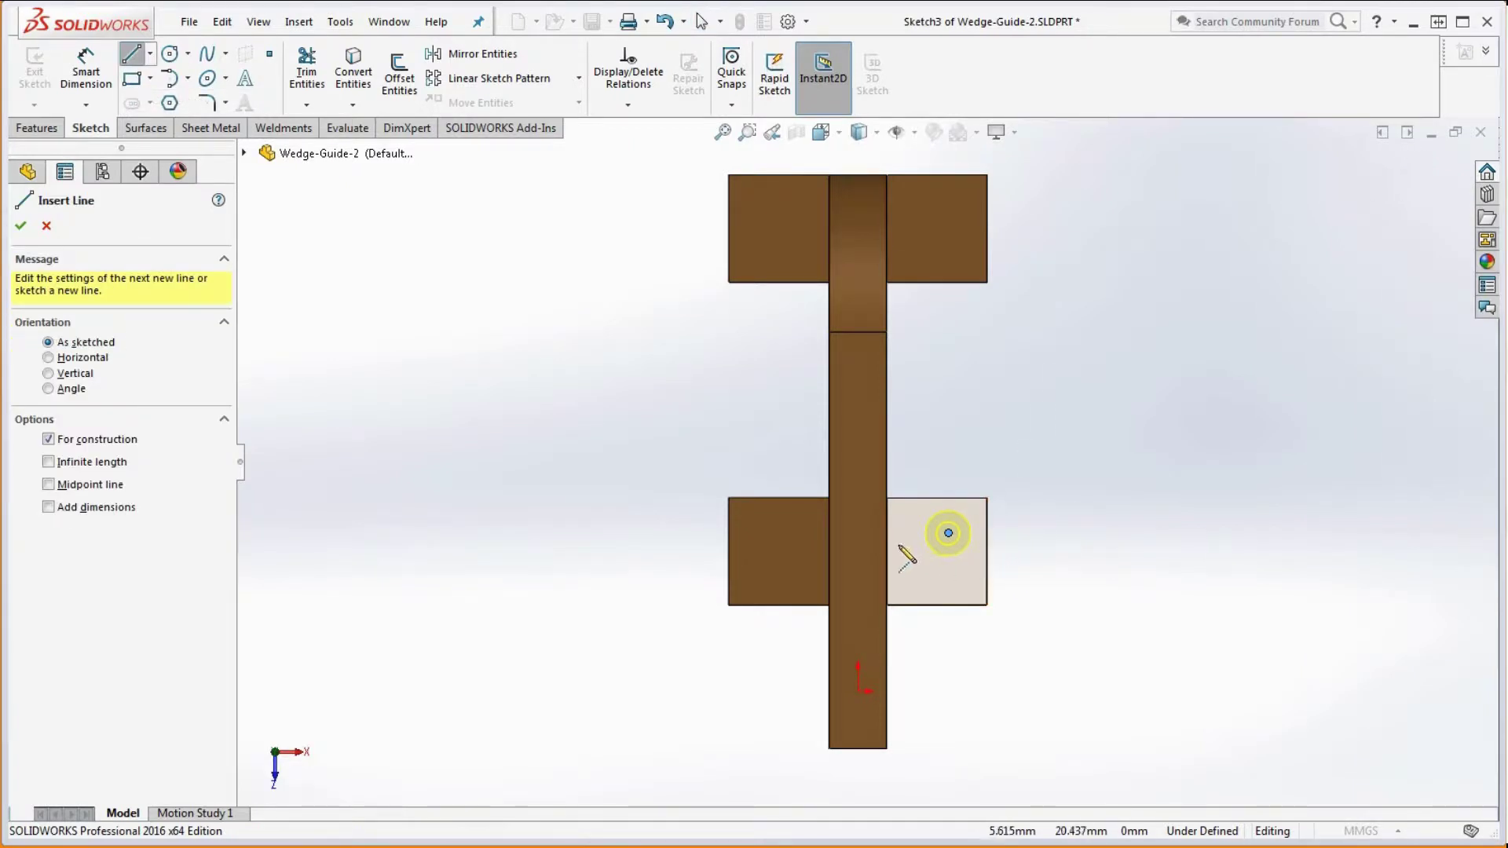
pyautogui.click(886, 552)
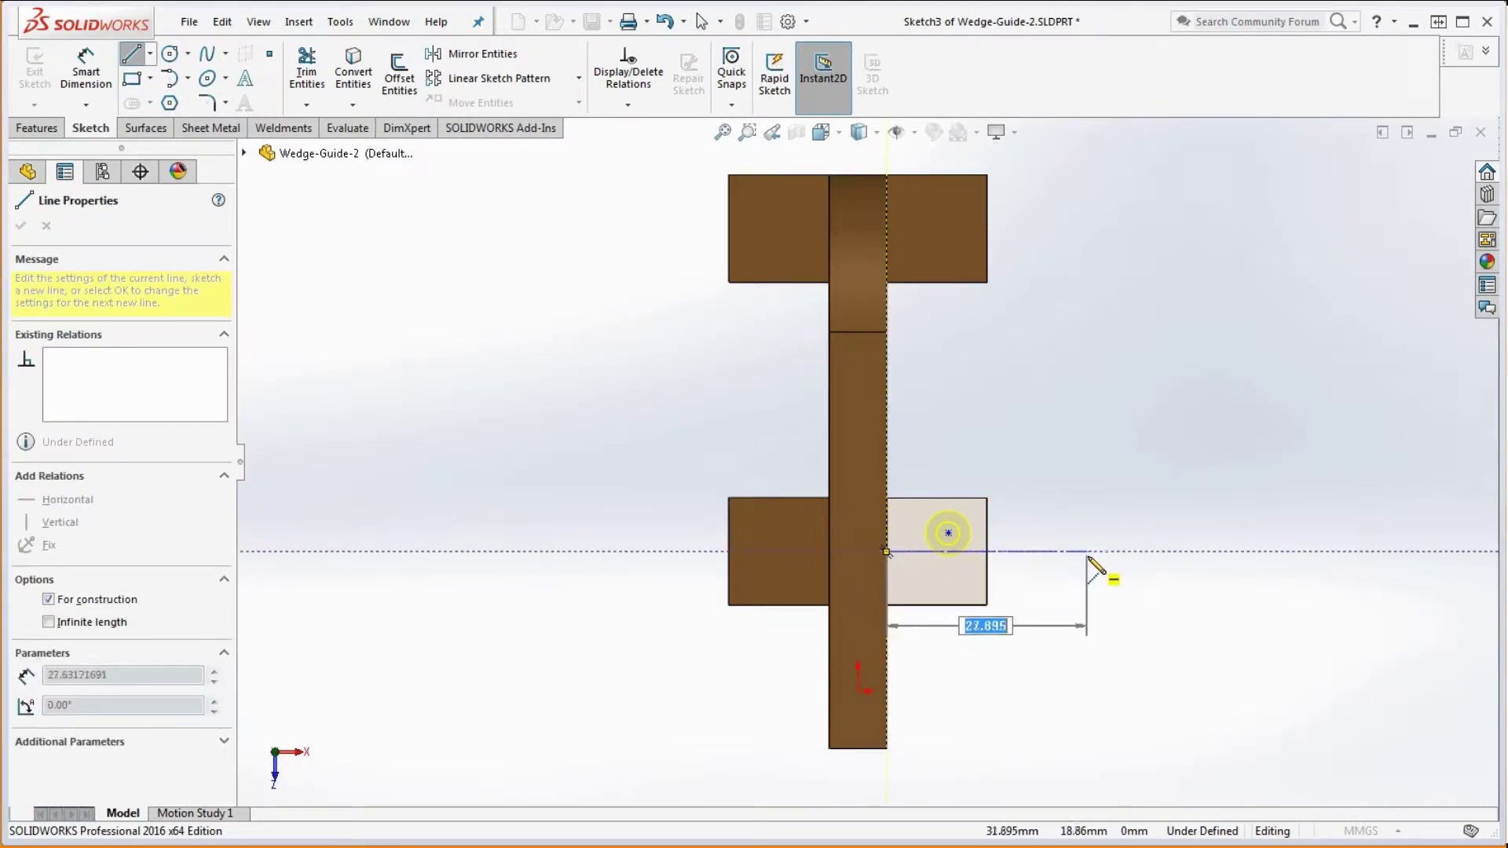
pyautogui.click(1115, 553)
pyautogui.press('Escape')
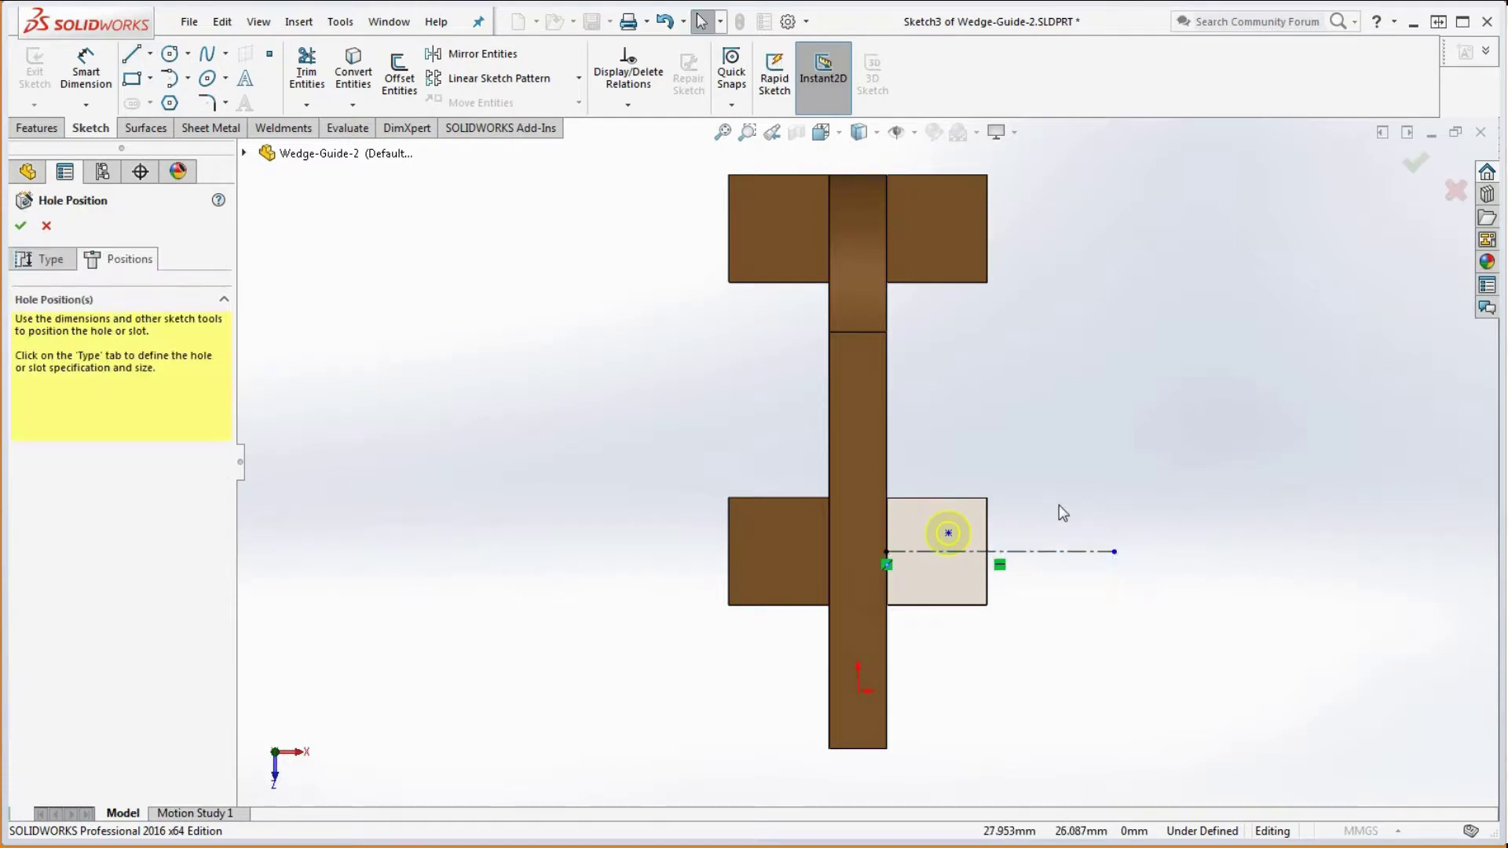
pyautogui.click(950, 534)
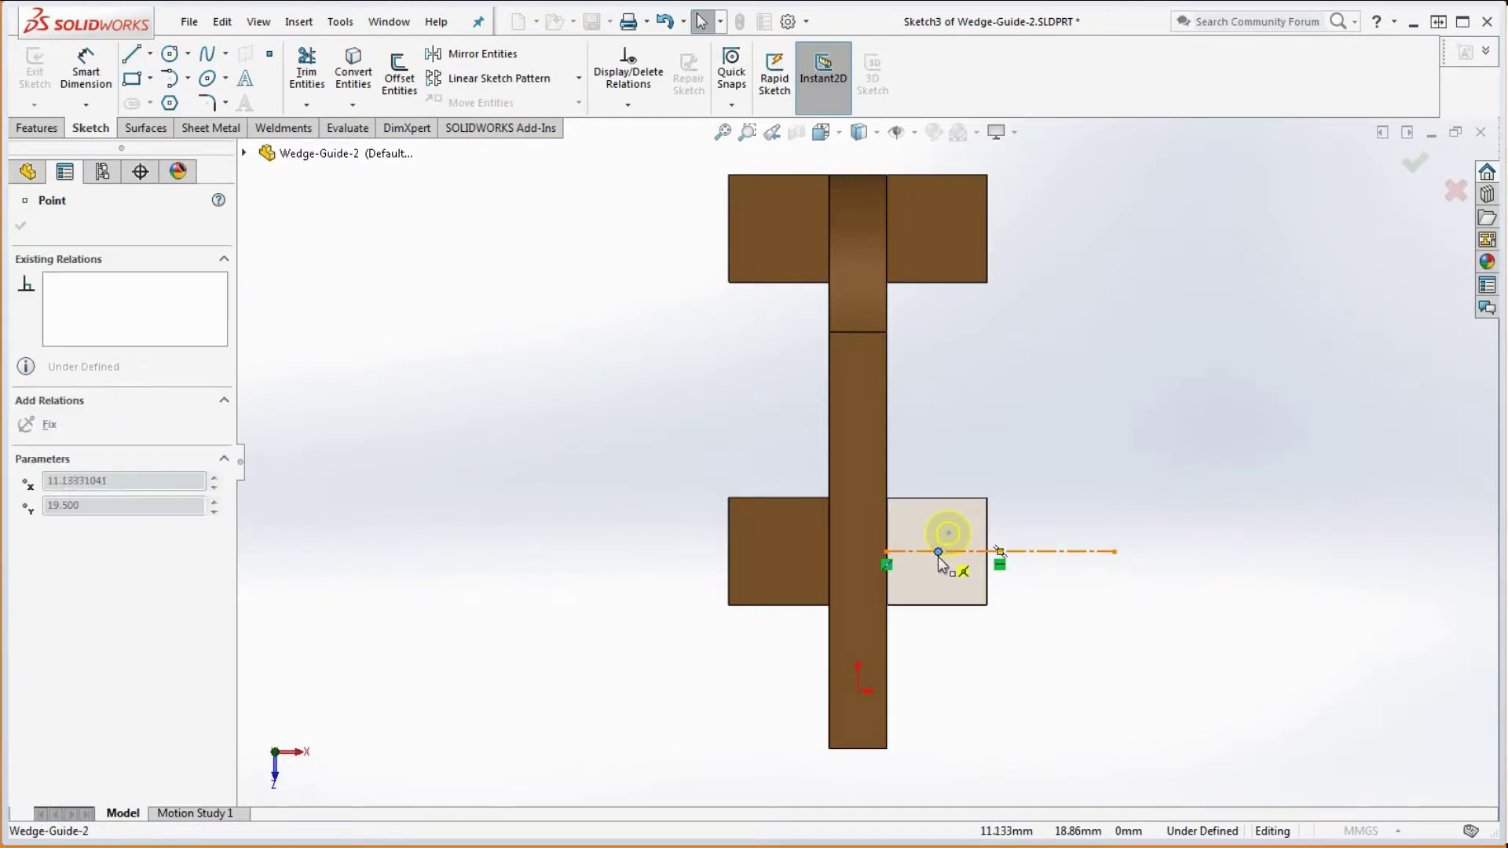
pyautogui.moveTo(949, 533); pyautogui.dragTo(938, 551)
# Dimension the hole centre 5 mm from the foot tab's outer edge, checking the hole offset in the PDF drawing
pyautogui.click(86, 72)
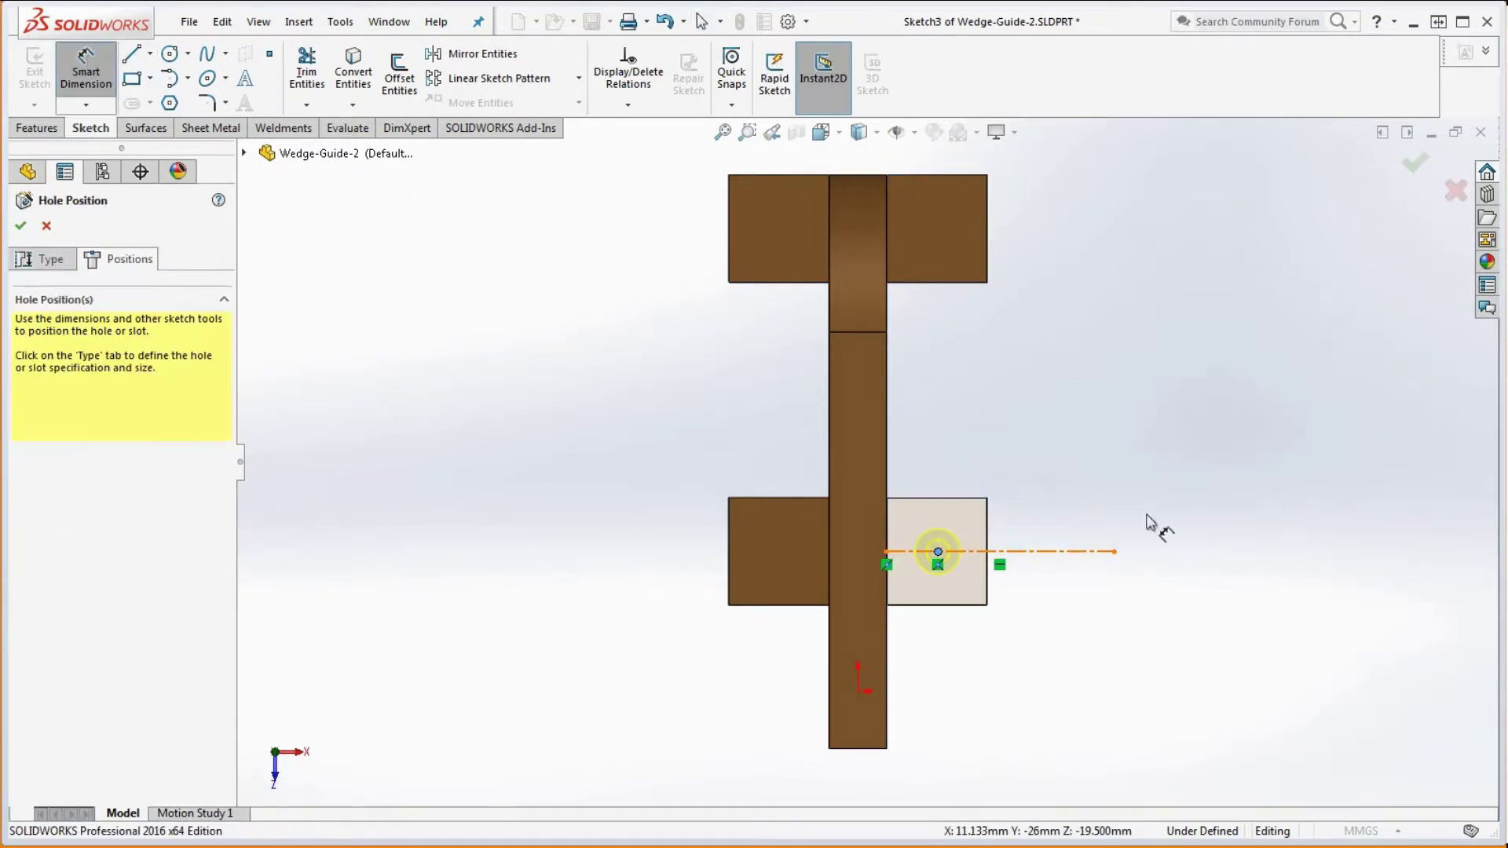
pyautogui.click(986, 516)
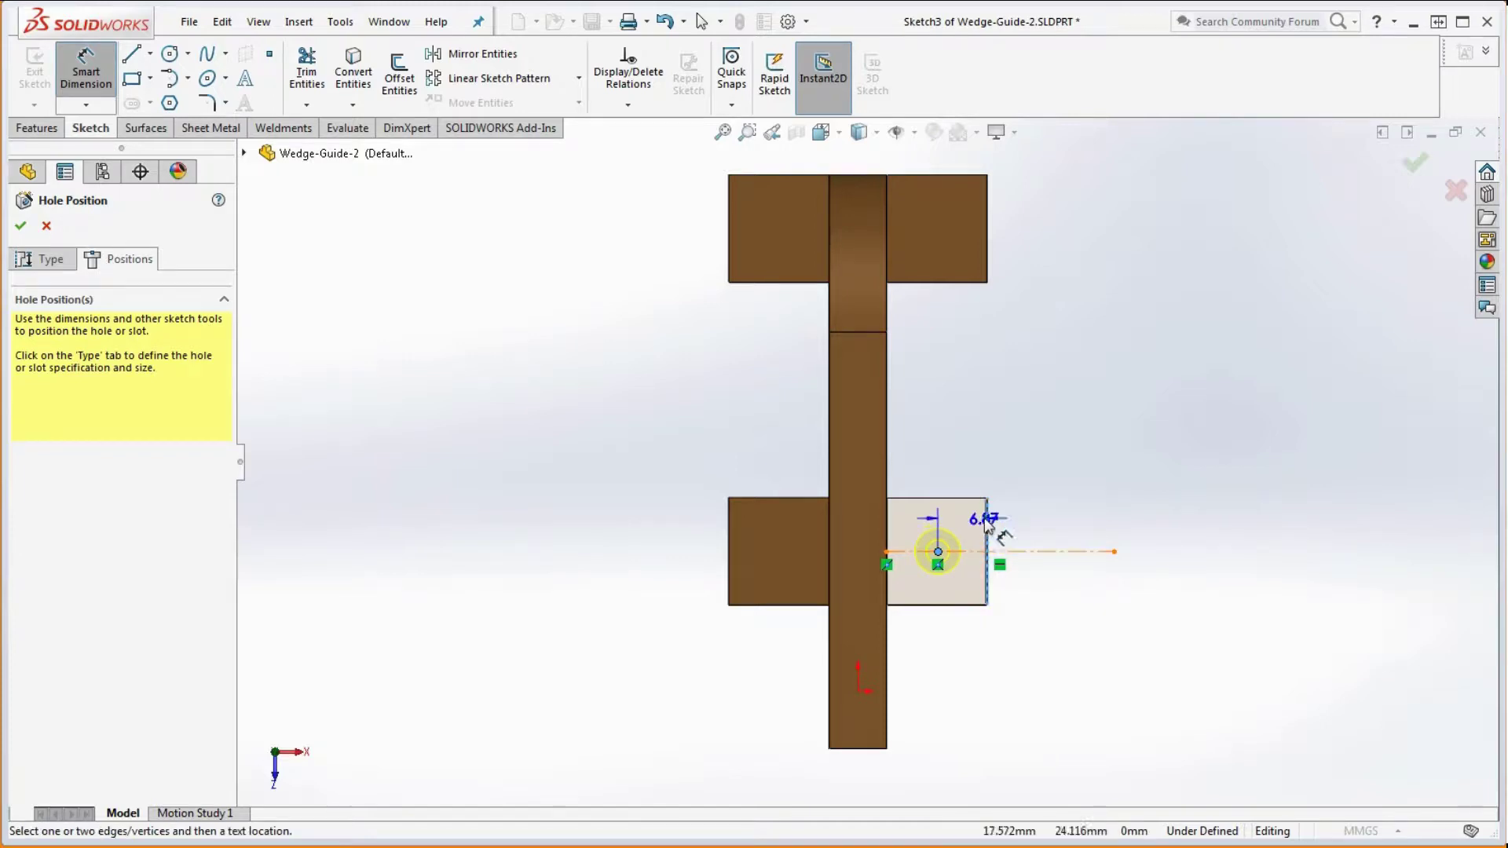
pyautogui.click(971, 470)
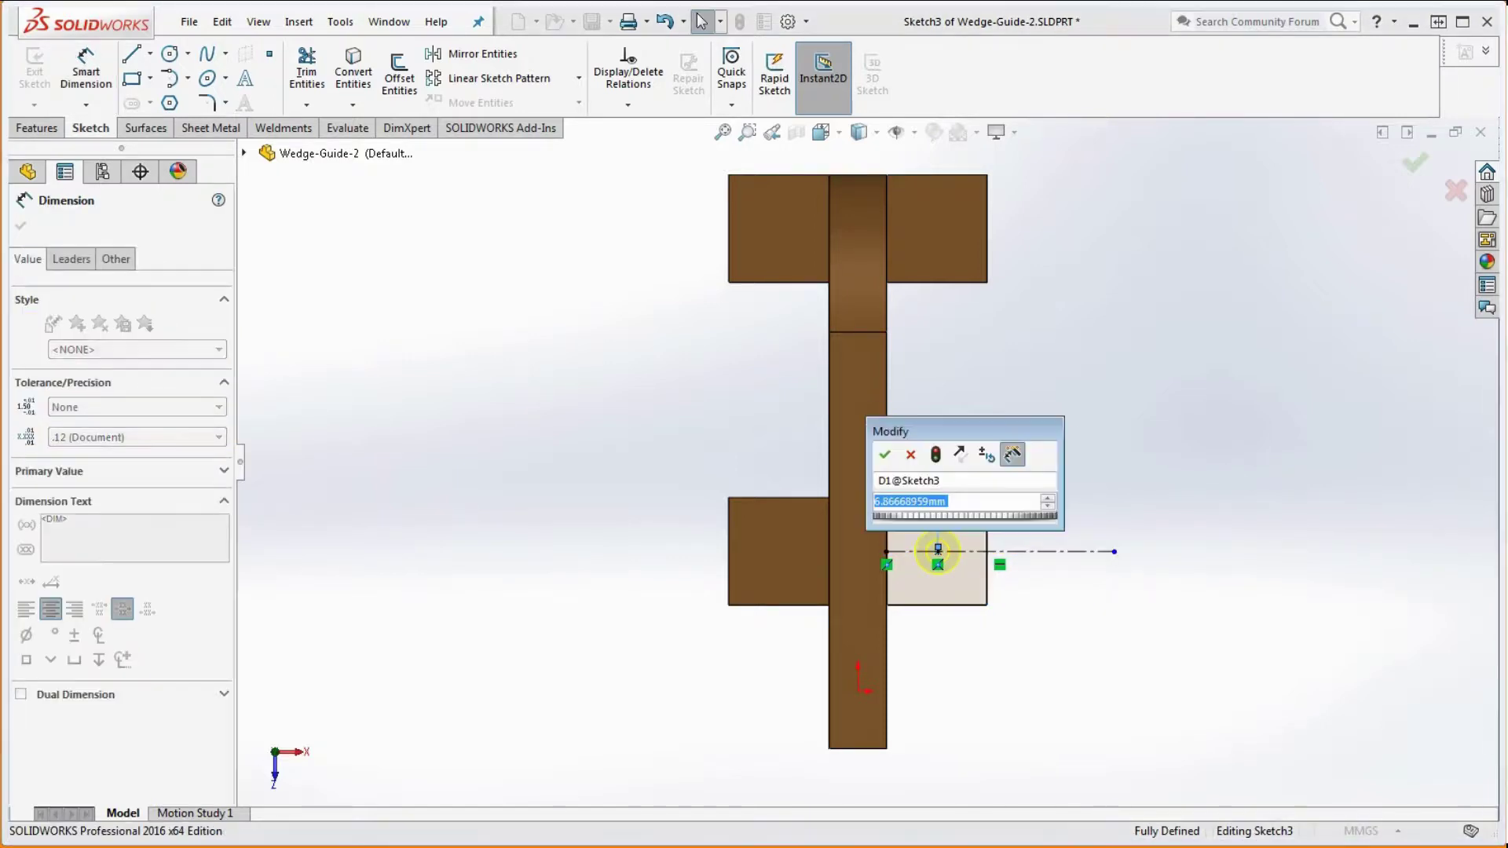
pyautogui.hotkey('alt', 'Tab')
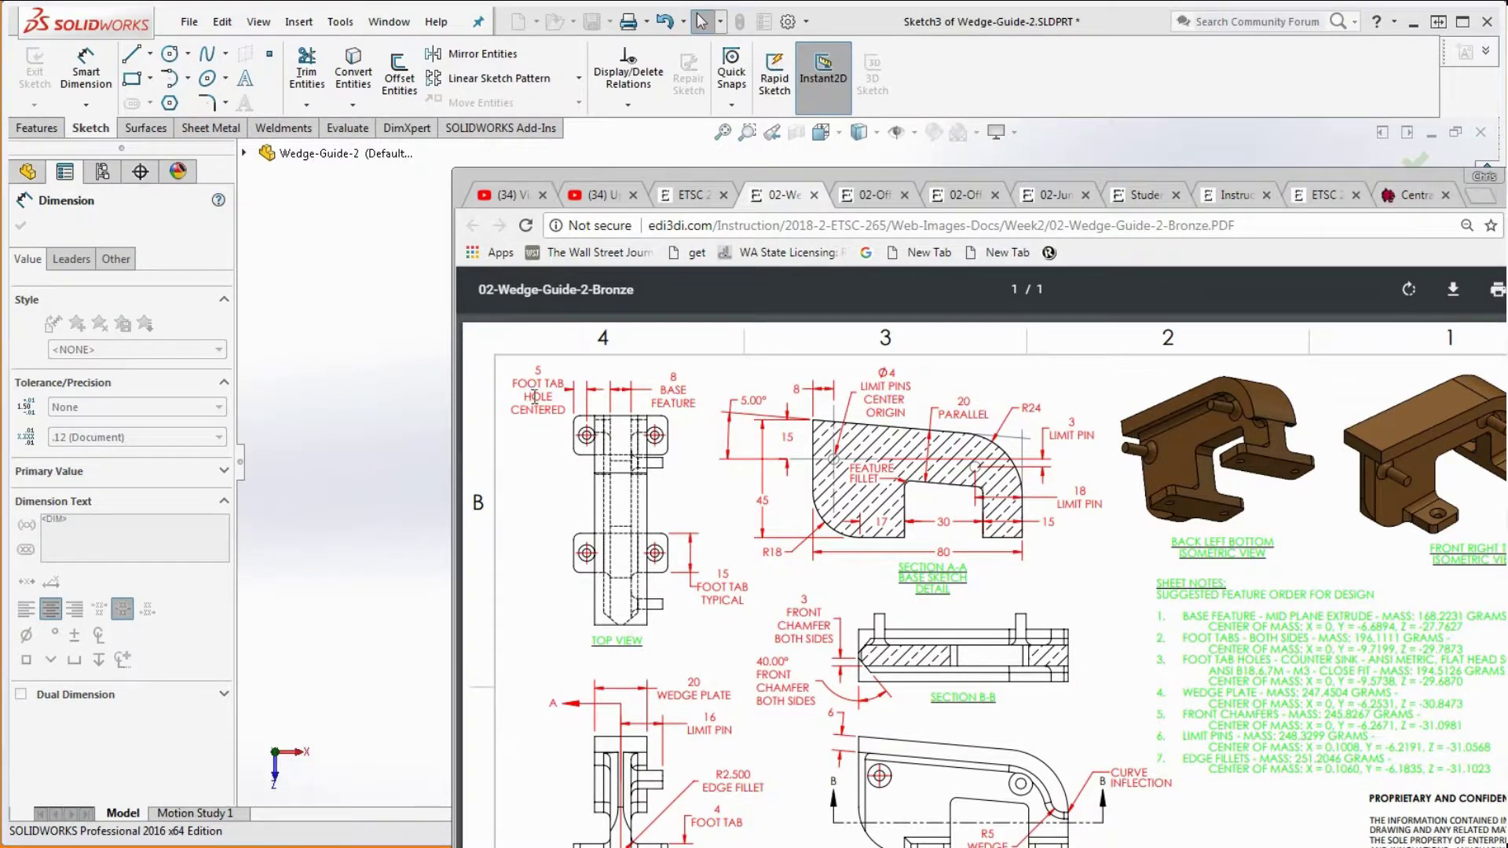
pyautogui.hotkey('alt', 'Tab')
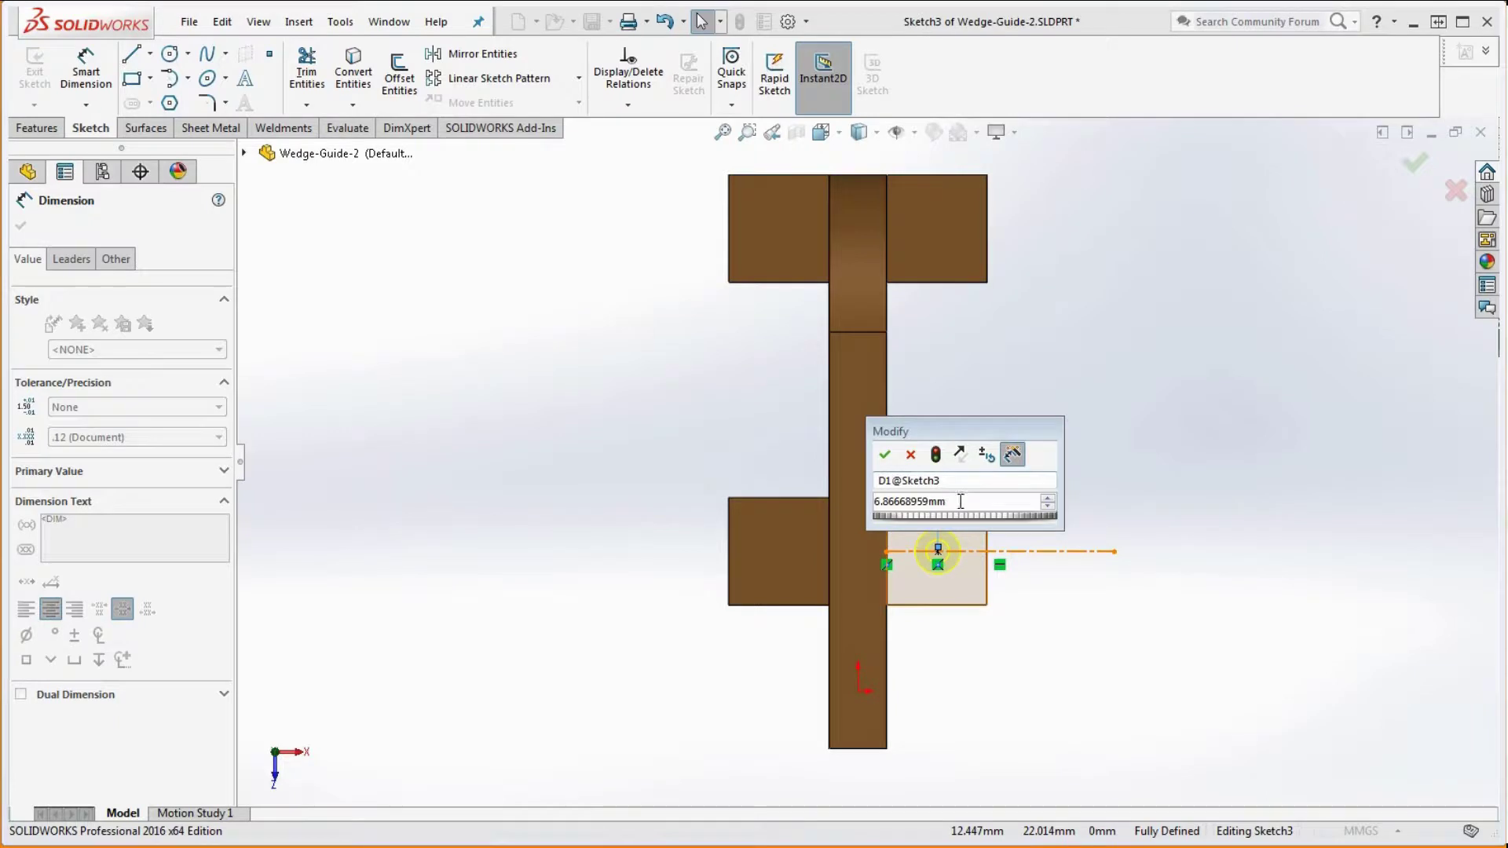
pyautogui.click(1026, 526)
pyautogui.write('5')
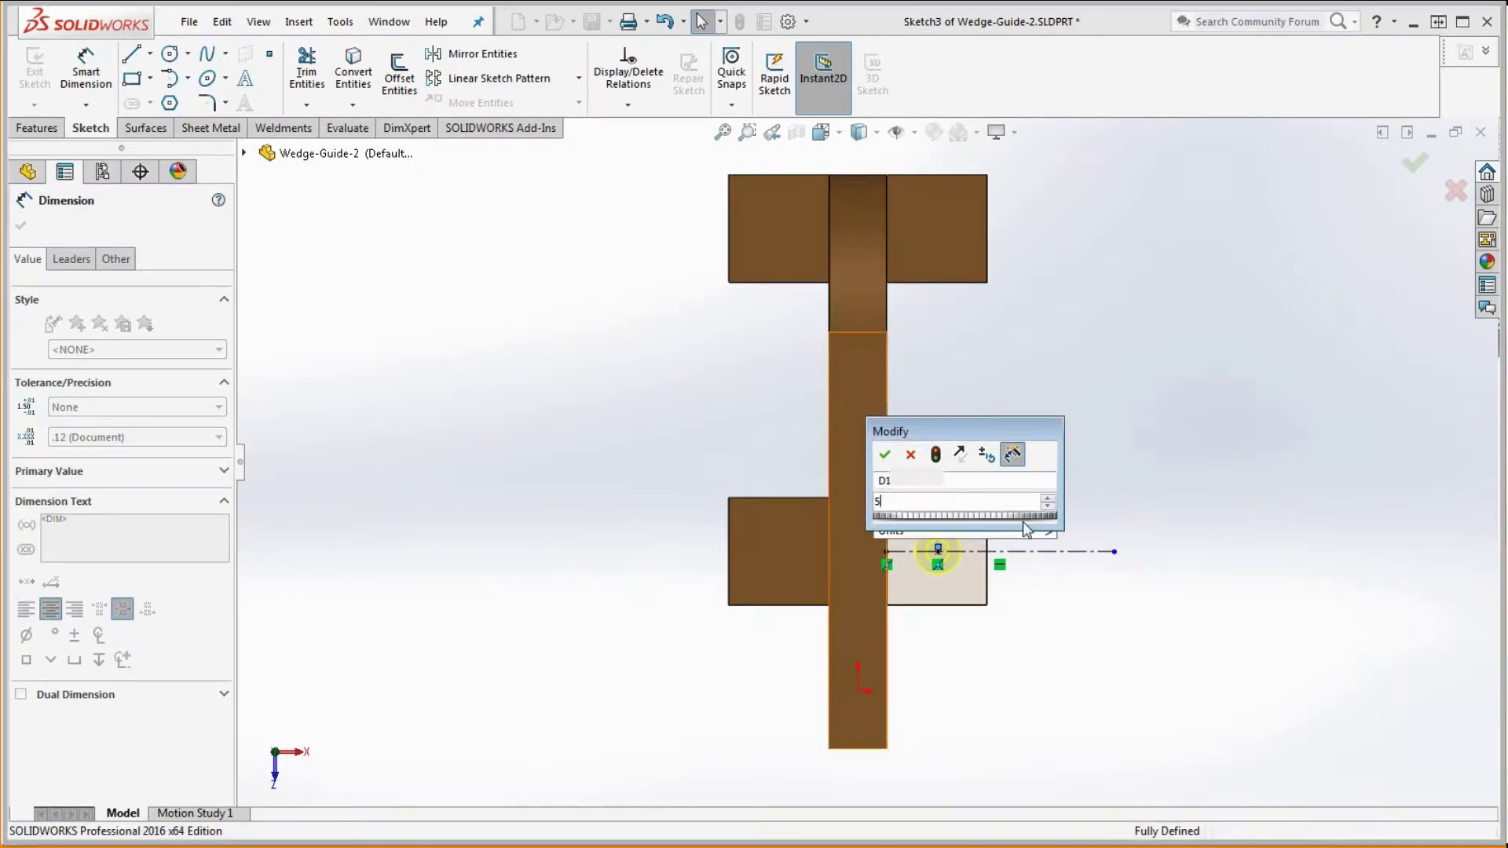
pyautogui.press('Return')
pyautogui.click(1109, 427)
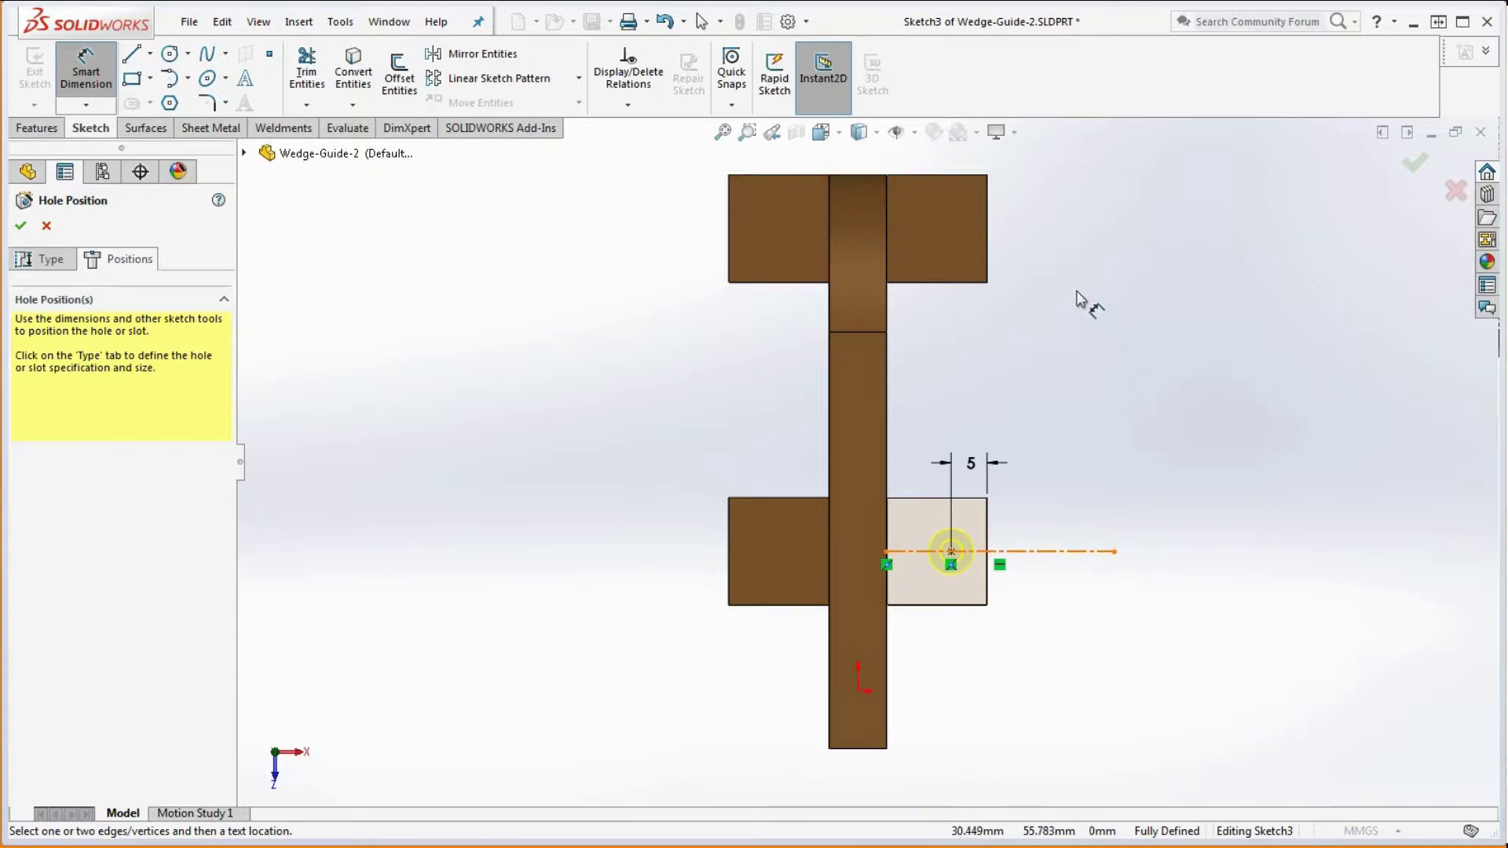
# Place a second hole point on the other +X foot tab, the one farther from the origin
pyautogui.click(268, 57)
pyautogui.click(939, 244)
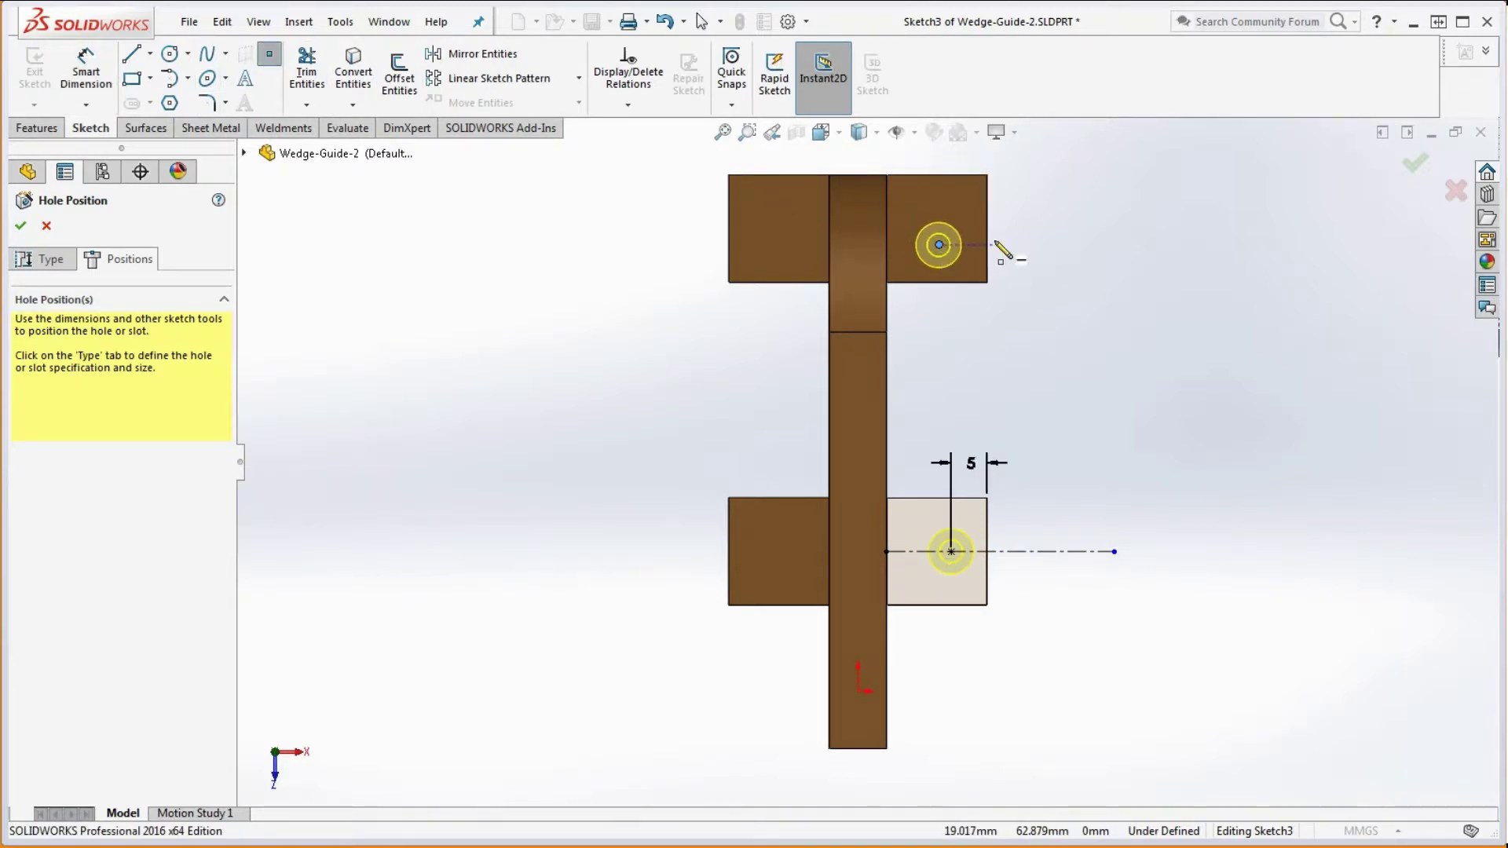
pyautogui.press('Escape')
# Draw a horizontal centerline from the midpoint of the farther foot tab's inner edge out past its outer edge
pyautogui.click(151, 56)
pyautogui.click(141, 98)
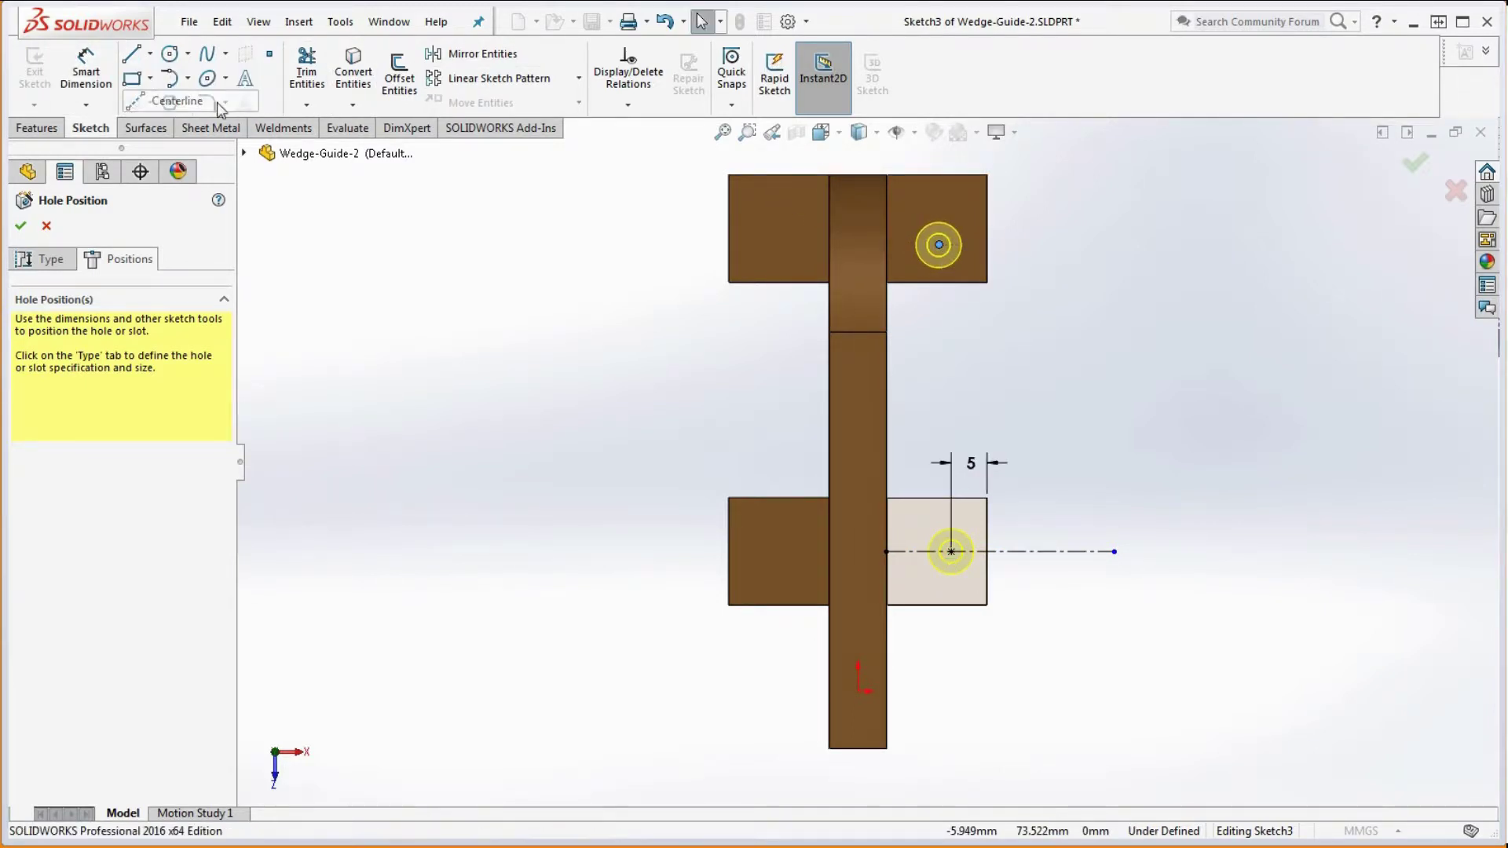
pyautogui.click(886, 228)
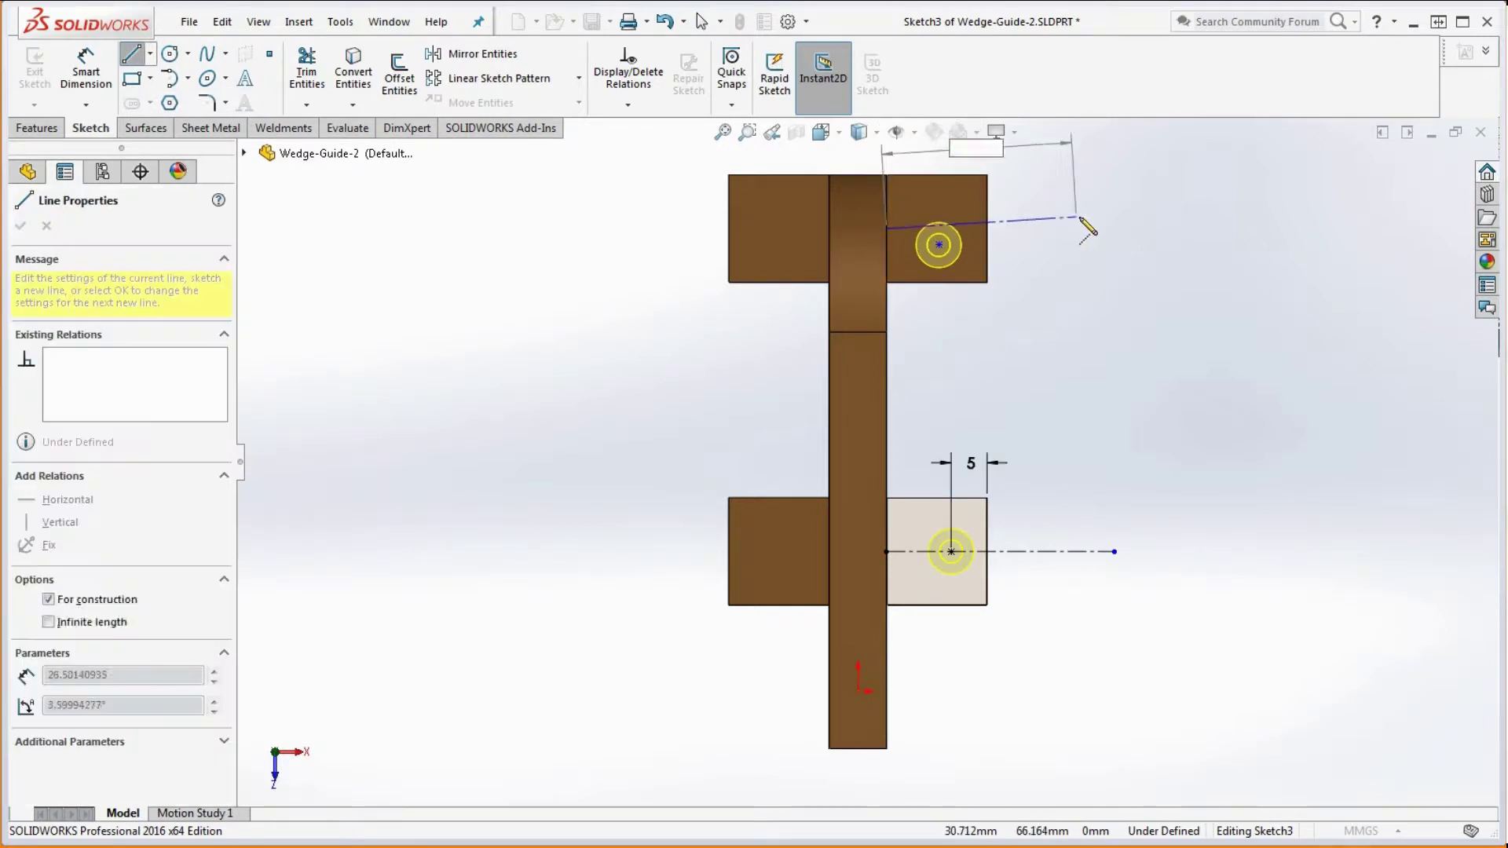
pyautogui.click(1114, 228)
pyautogui.press('Escape')
# Move the second hole's centre point onto the farther foot tab's centerline so the two are coincident
pyautogui.moveTo(1116, 420); pyautogui.dragTo(1076, 322, button='middle')
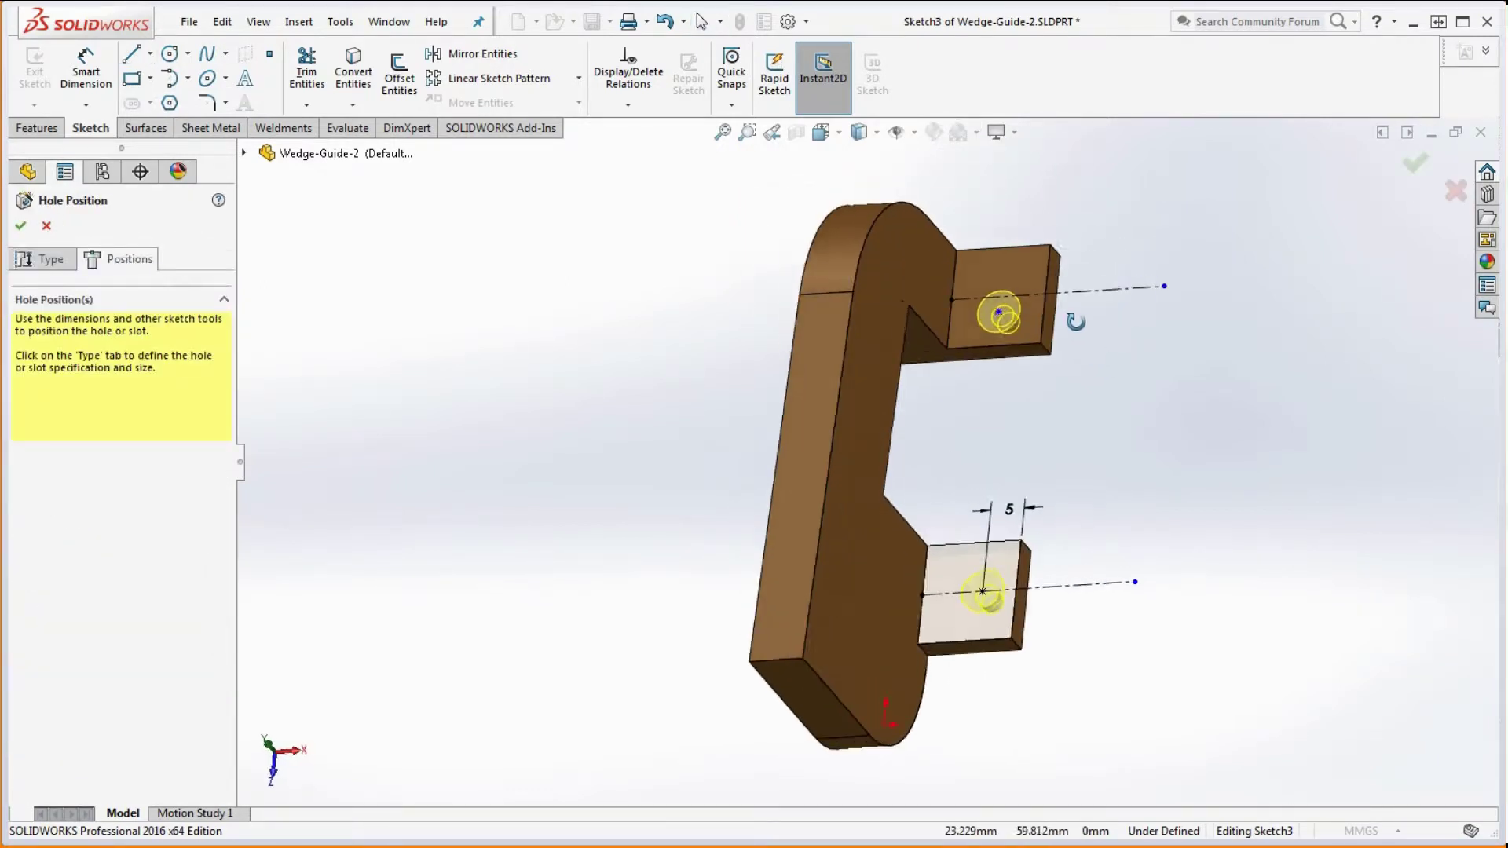
pyautogui.scroll(-4, 996, 314)
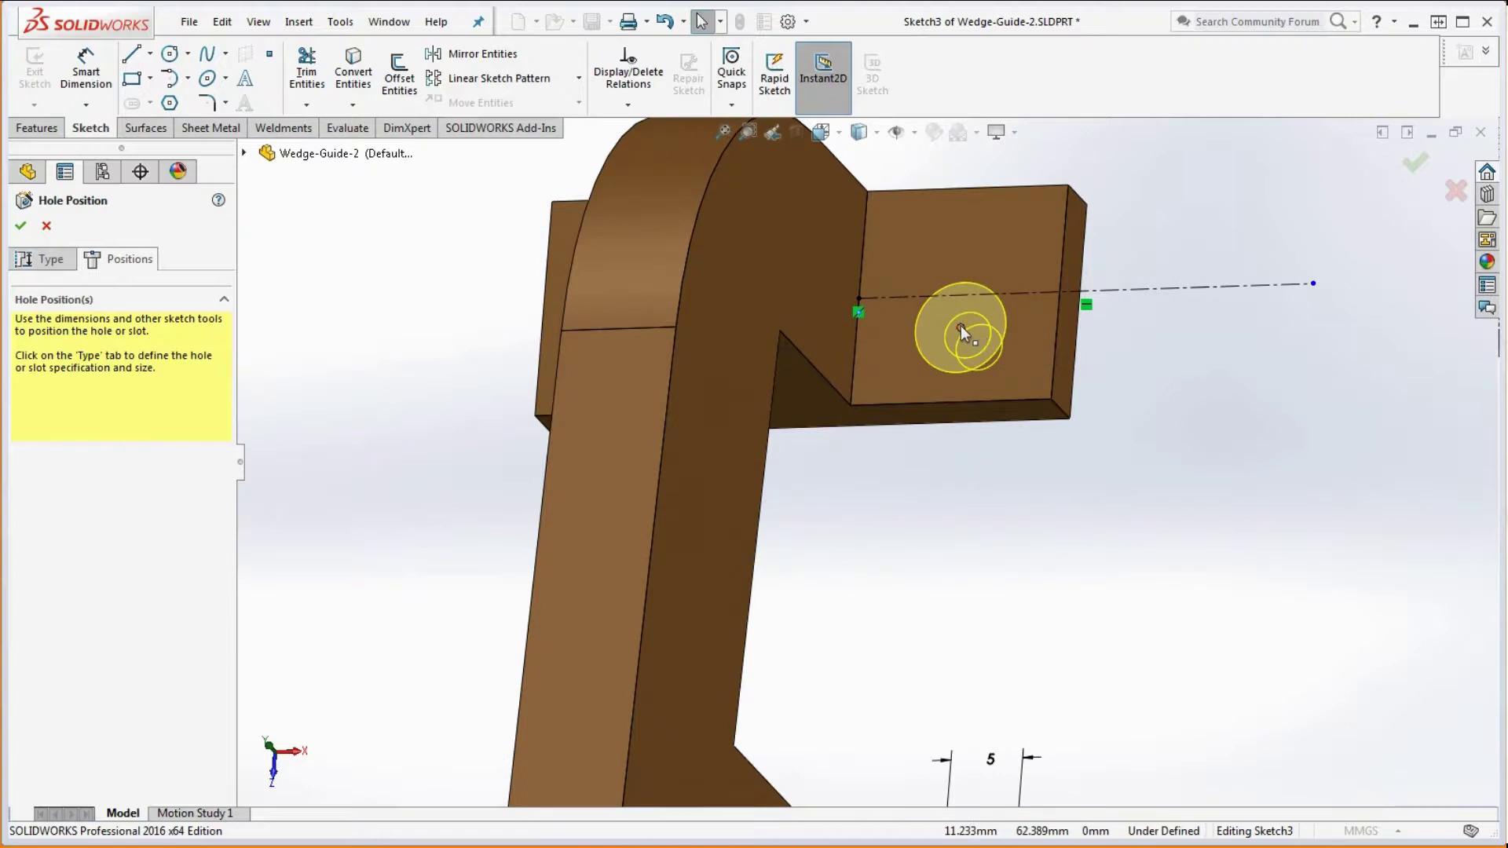
pyautogui.moveTo(960, 326); pyautogui.dragTo(917, 299)
pyautogui.click(1163, 442)
pyautogui.scroll(5, 1168, 440)
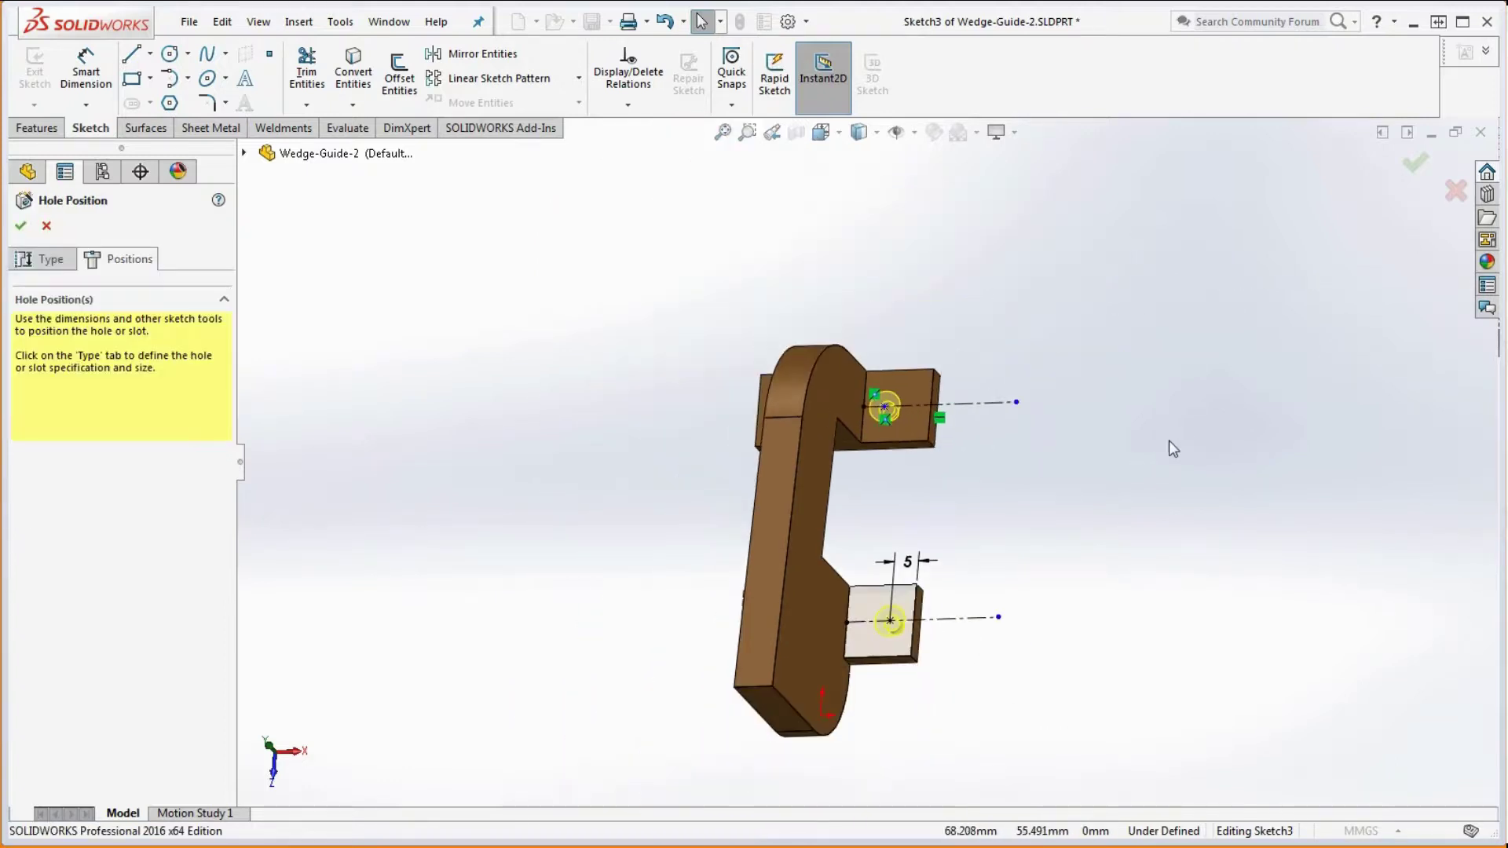
# Add a vertical relation between the two hole centre points on the +X foot tabs
pyautogui.click(885, 407)
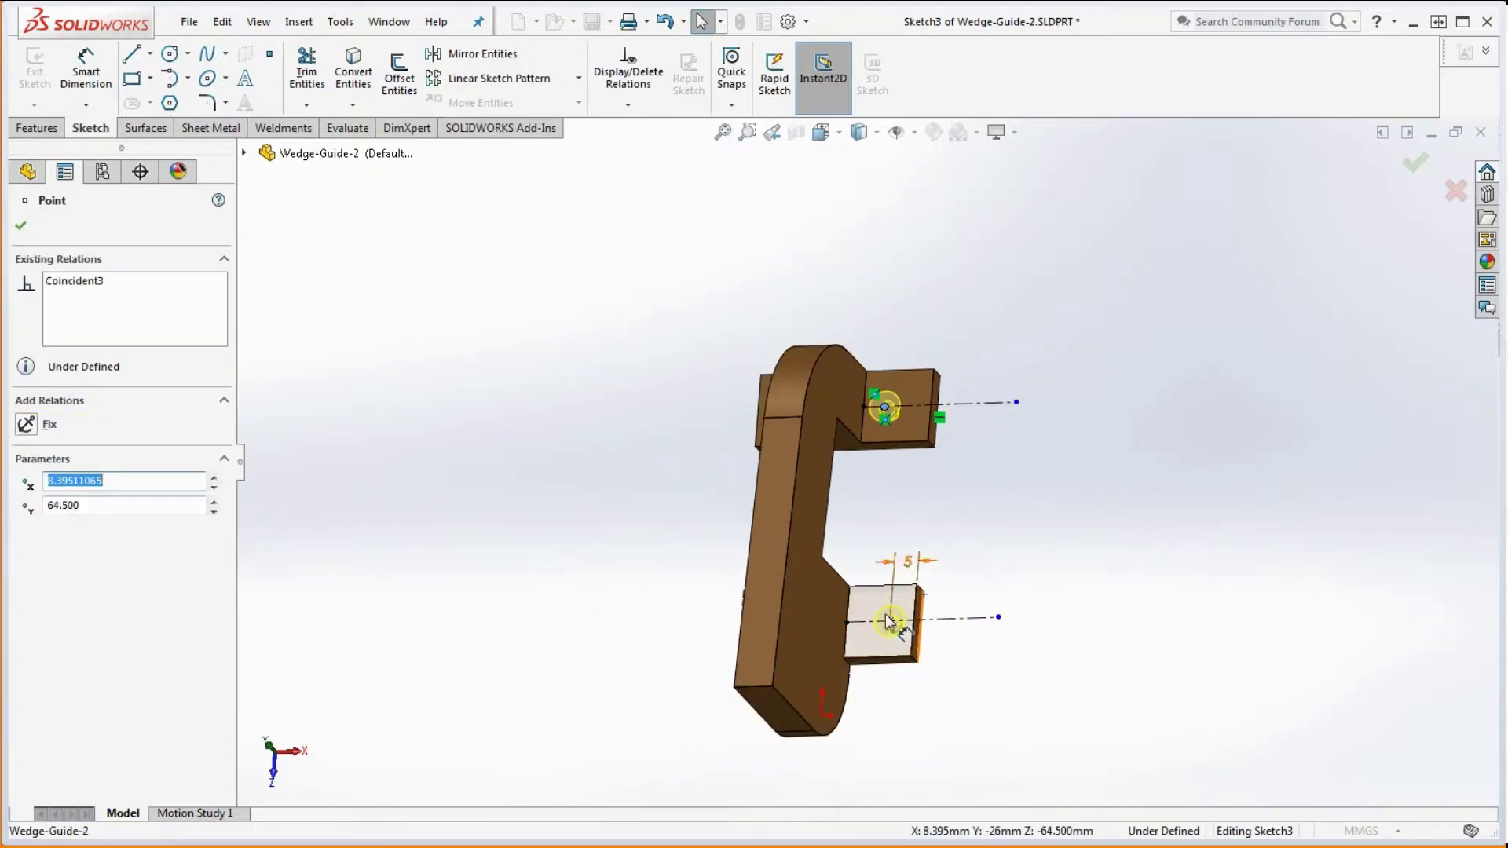
pyautogui.keyDown('ctrl'); pyautogui.click(889, 622); pyautogui.keyUp('ctrl')
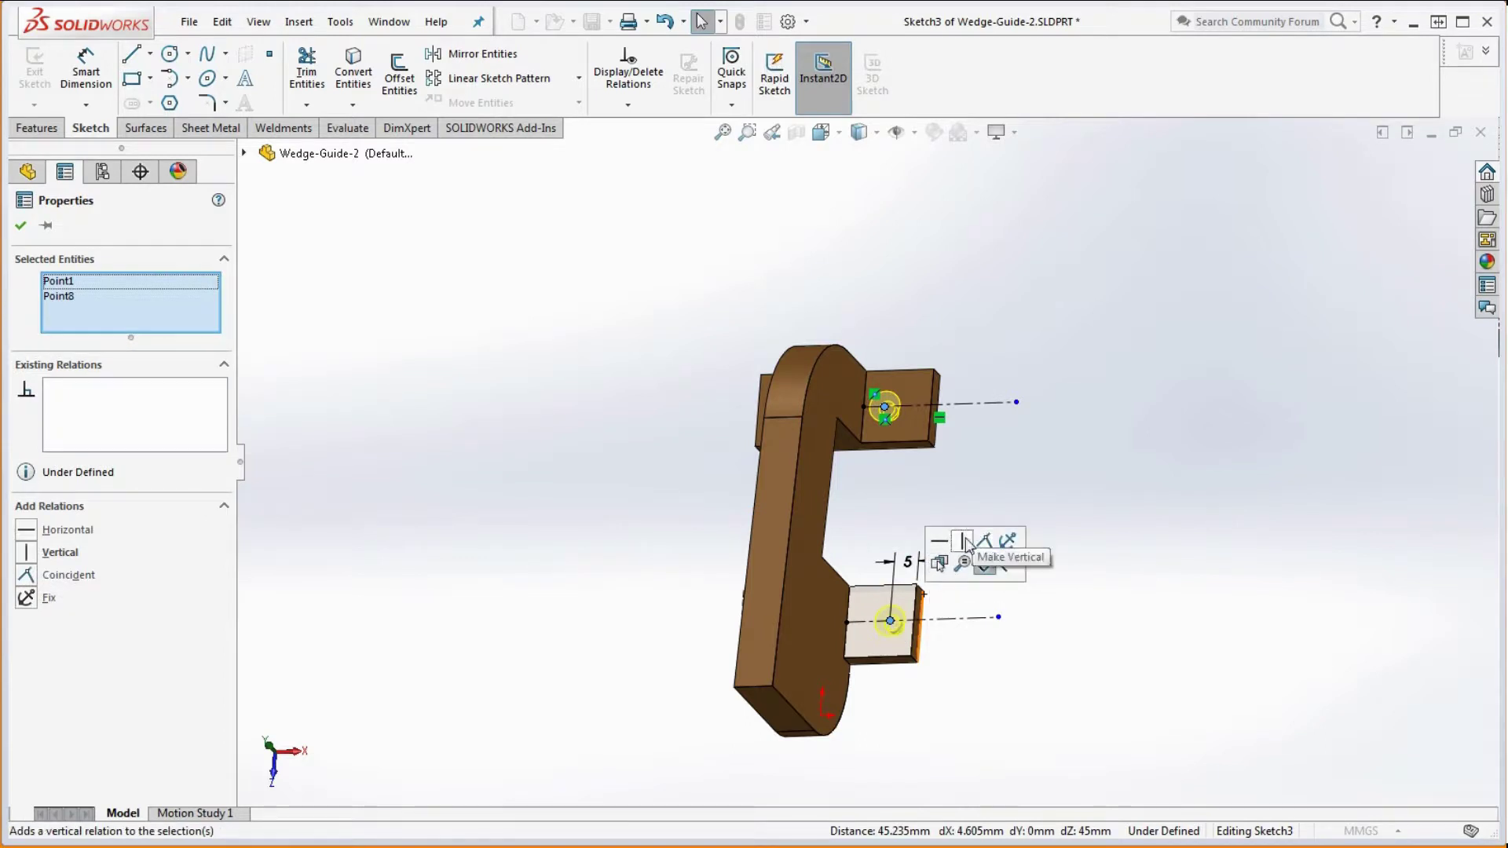
pyautogui.click(967, 542)
pyautogui.click(1023, 448)
pyautogui.moveTo(1023, 449); pyautogui.dragTo(1026, 482, button='middle')
pyautogui.hotkey('ctrl', '8')
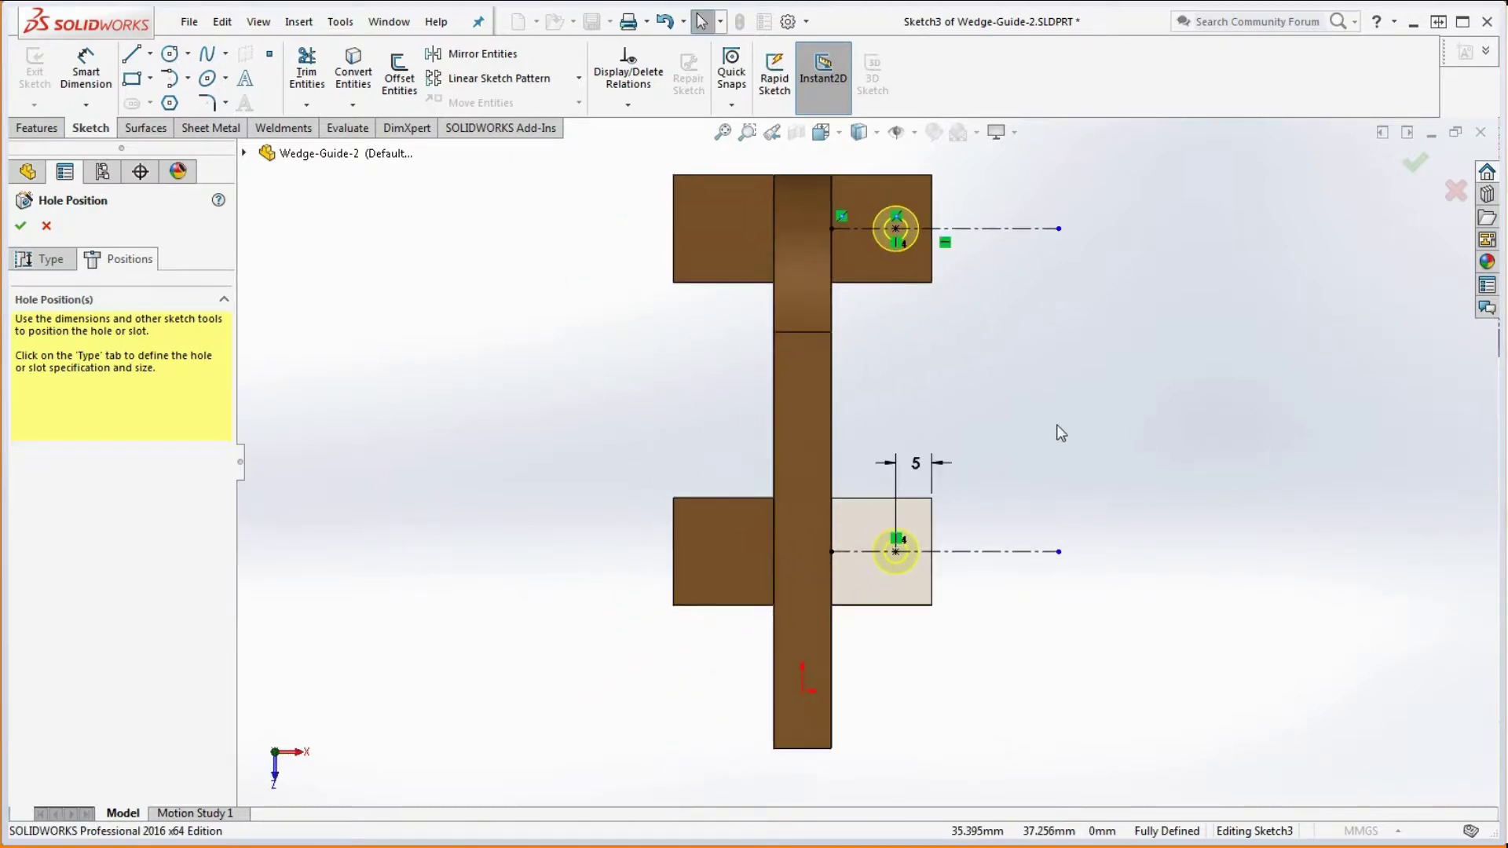
# Draw a vertical centerline from the origin along the middle of the part, extending past its far end
pyautogui.scroll(3, 974, 451)
pyautogui.click(150, 54)
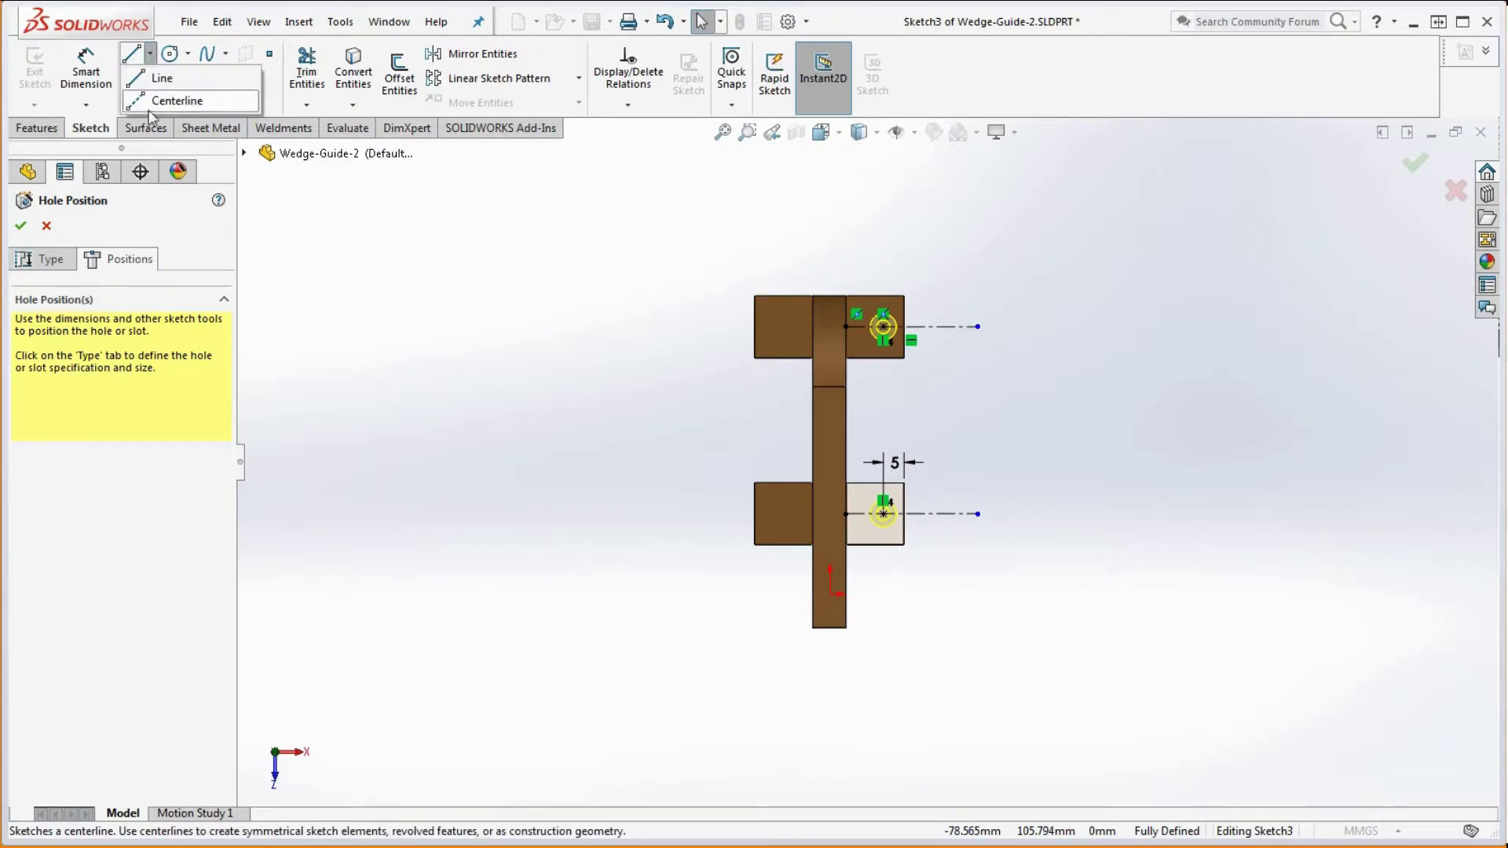
pyautogui.click(169, 102)
pyautogui.click(830, 595)
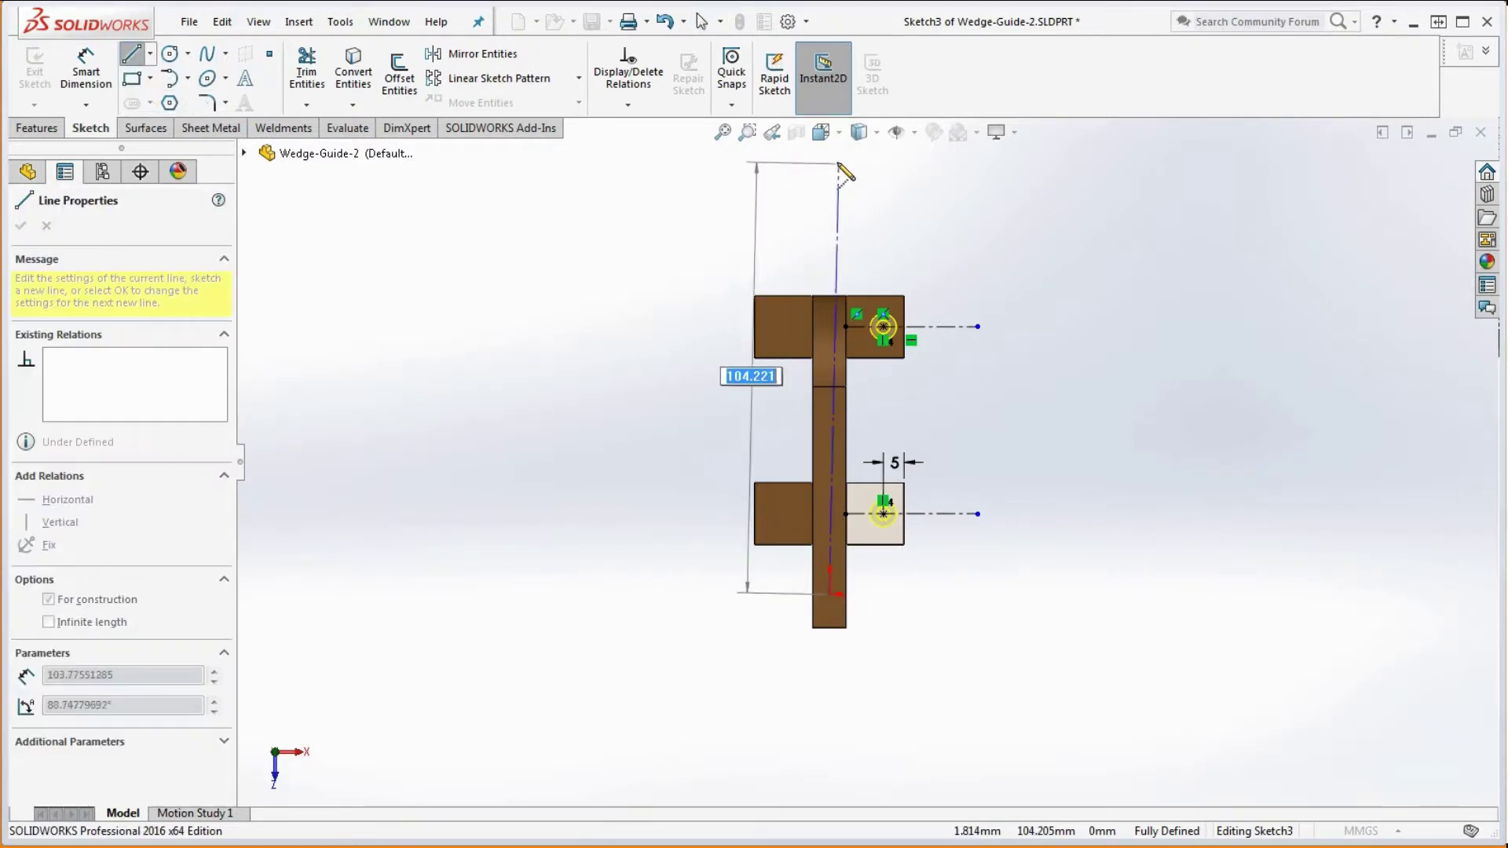
pyautogui.click(829, 183)
pyautogui.press('Escape')
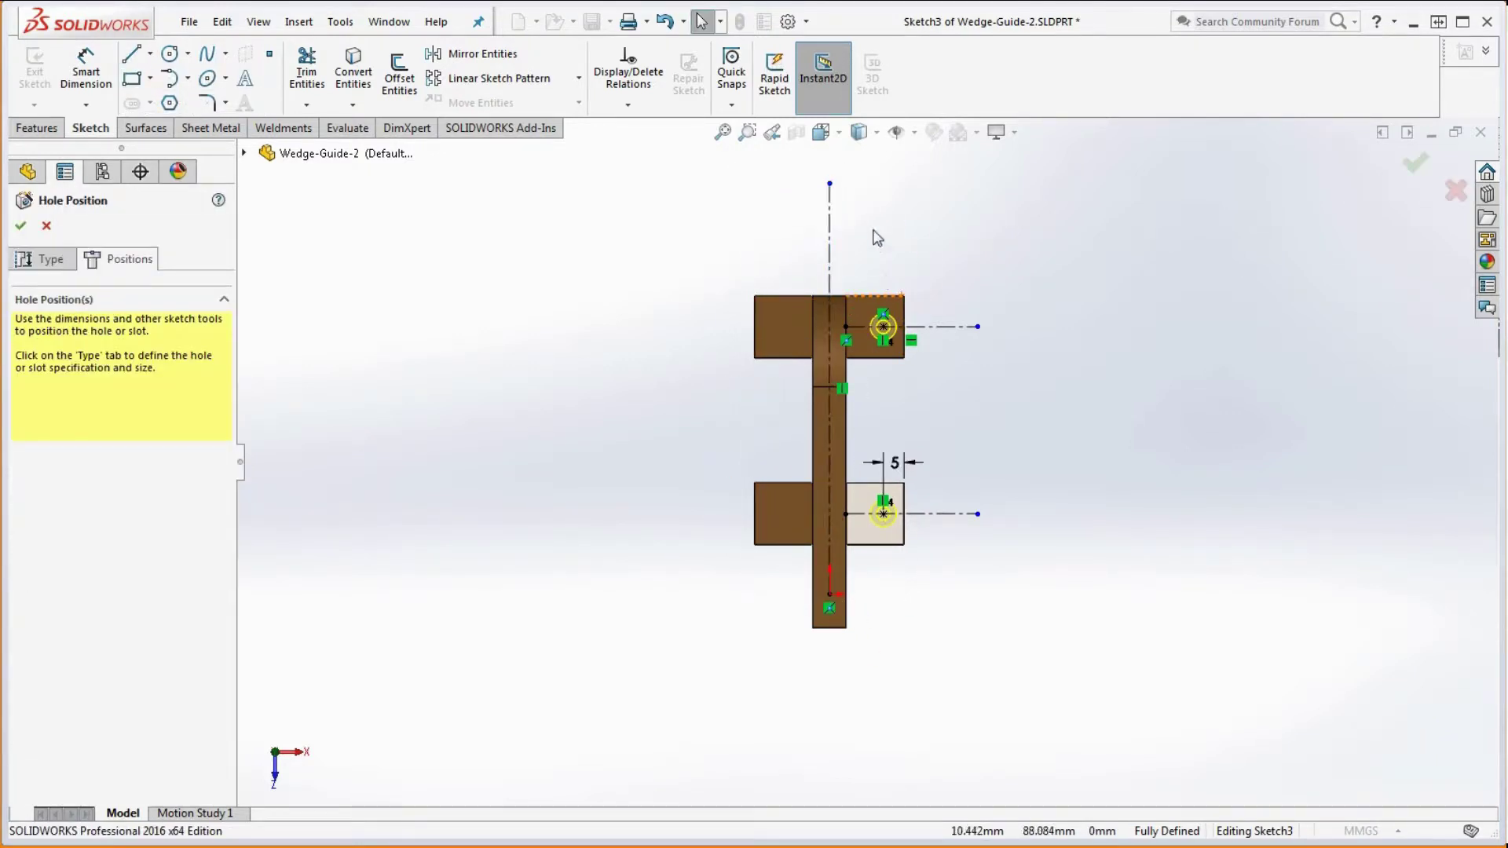
# Mirror both hole points about the vertical centerline onto the opposite foot tabs and finish the countersunk hole feature
pyautogui.moveTo(864, 281); pyautogui.dragTo(924, 587)
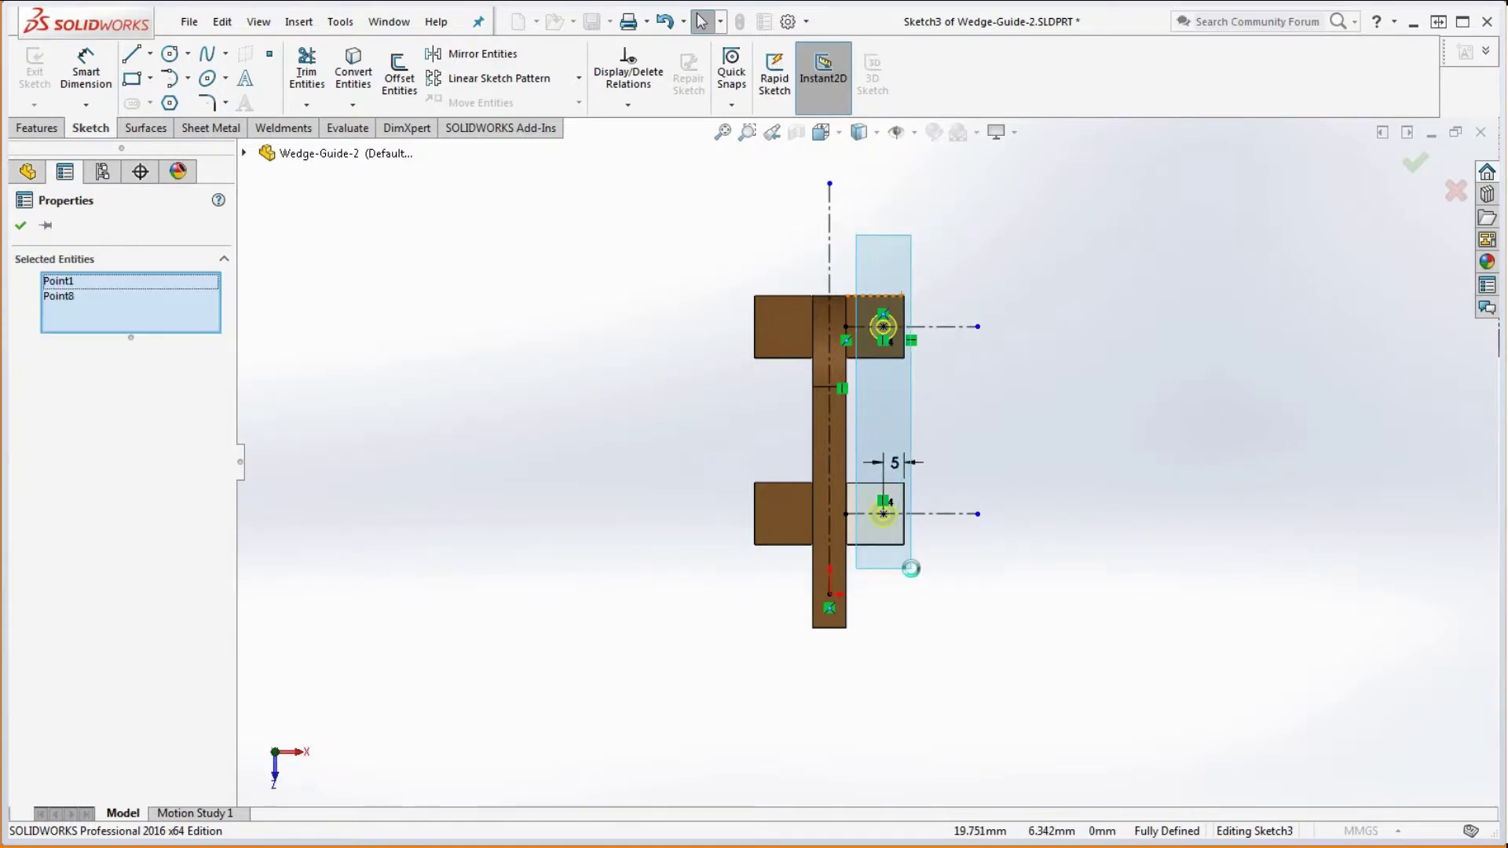
pyautogui.keyDown('ctrl'); pyautogui.click(830, 262); pyautogui.keyUp('ctrl')
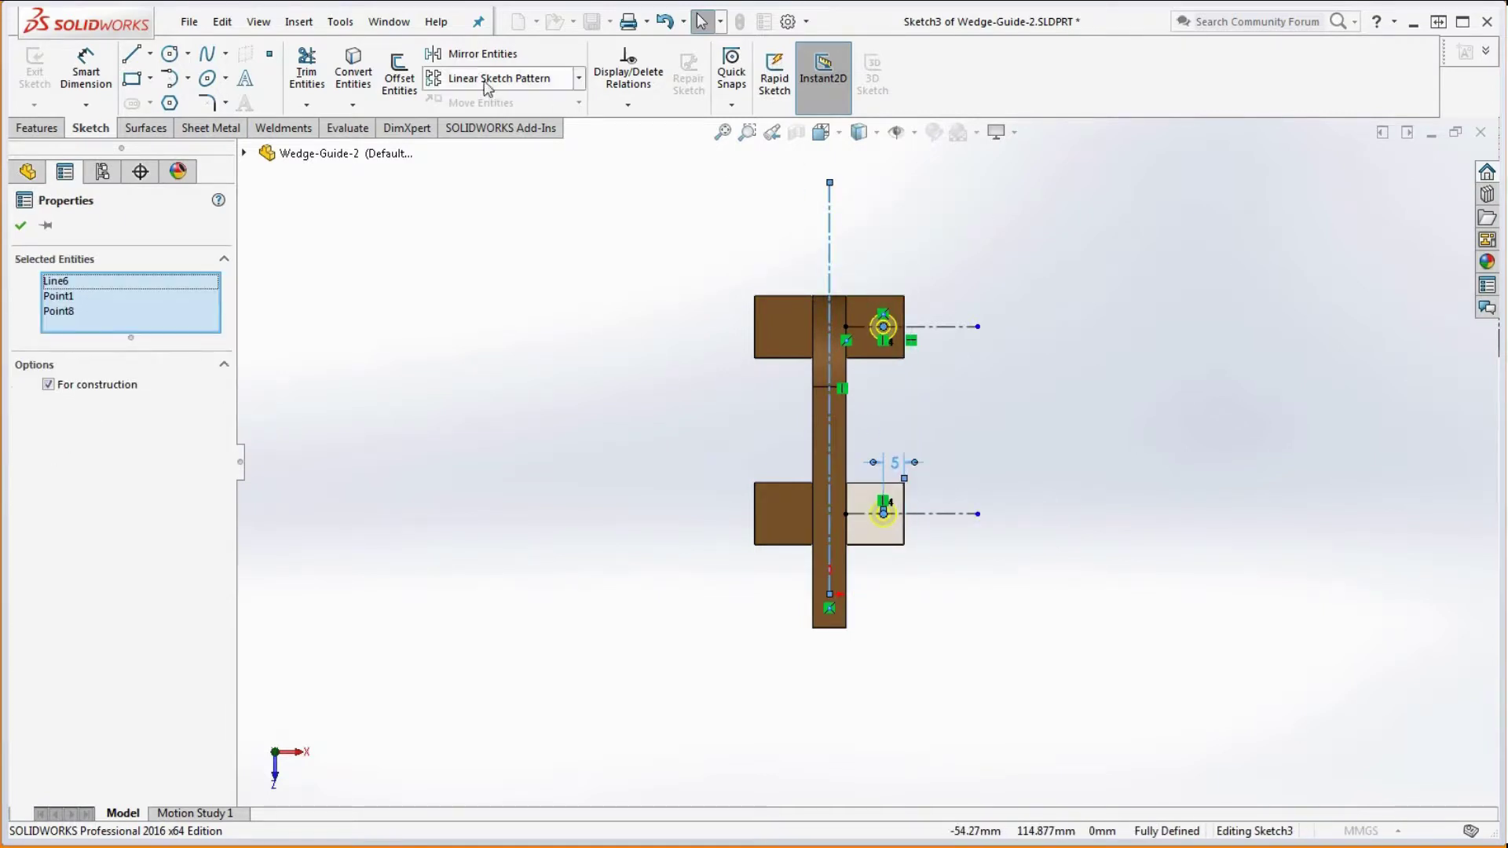
pyautogui.click(482, 53)
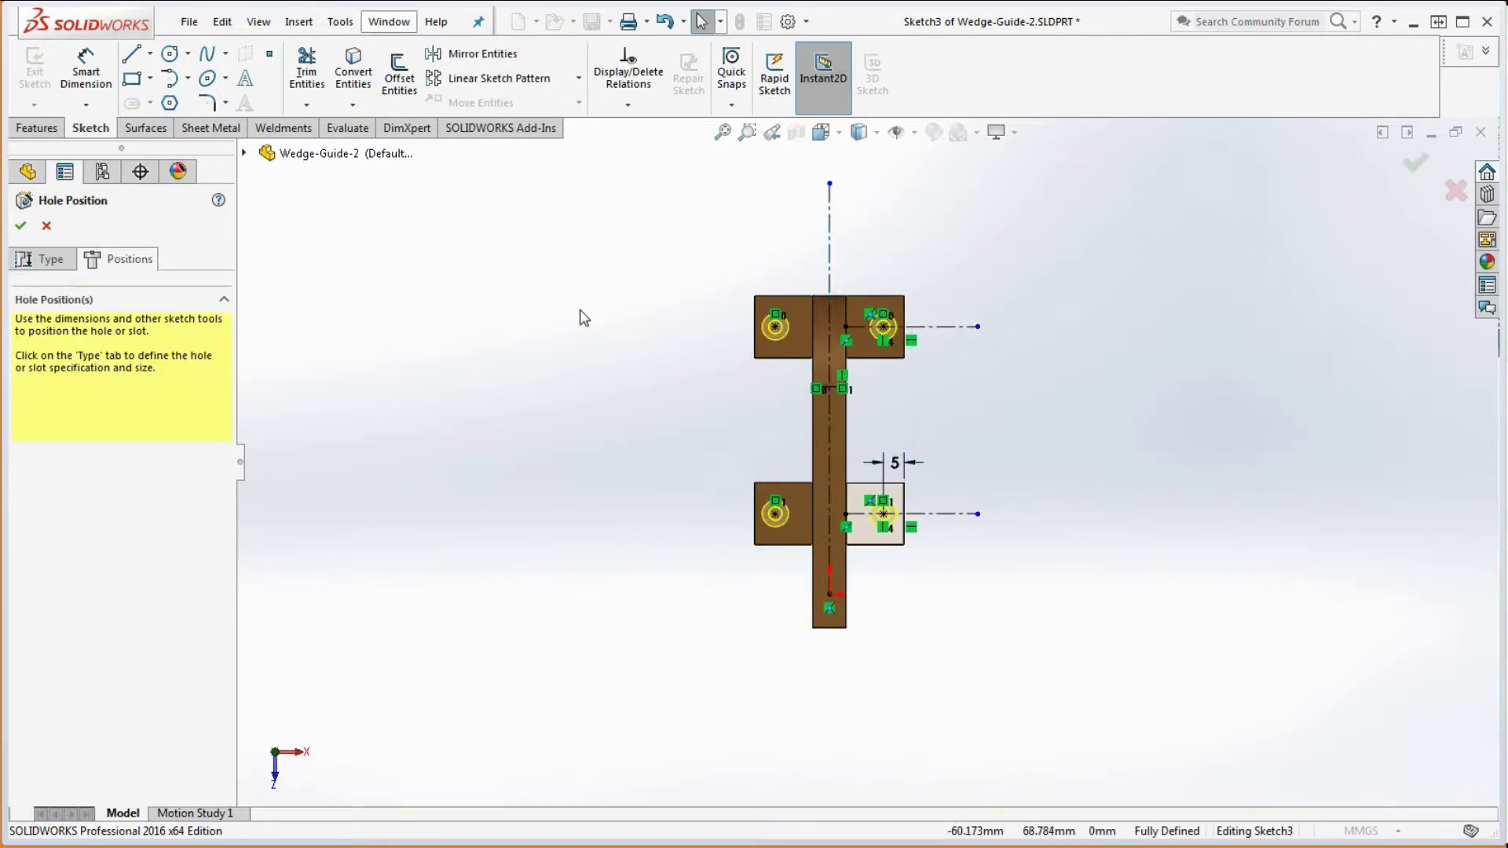
pyautogui.click(20, 226)
# Check the part's mass and centre of mass against the foot tab holes entry in the PDF drawing's sheet notes
pyautogui.moveTo(802, 331); pyautogui.dragTo(722, 403, button='middle')
pyautogui.scroll(-3, 1035, 507)
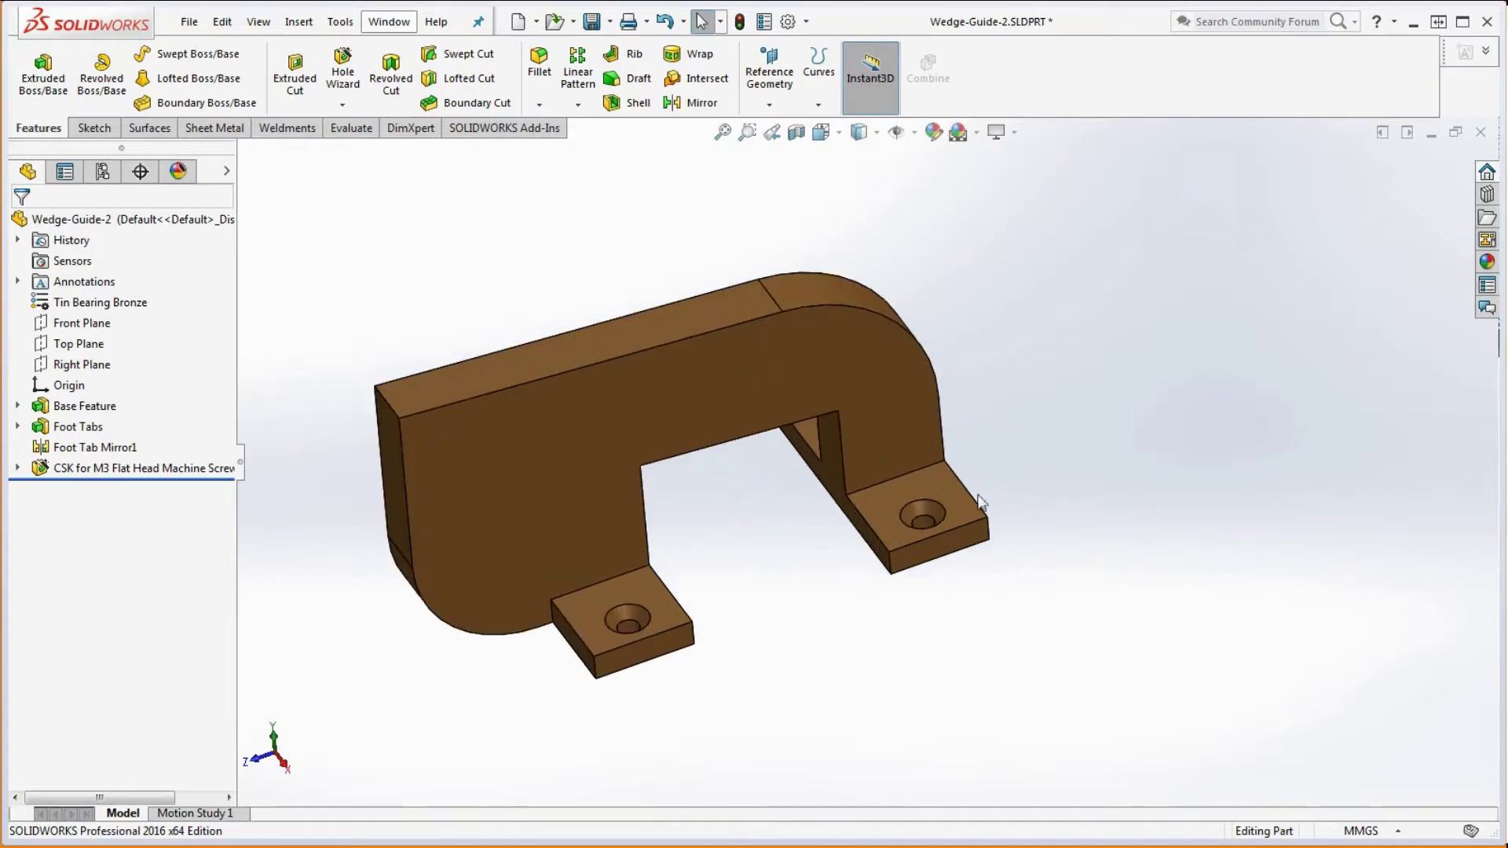
pyautogui.click(351, 128)
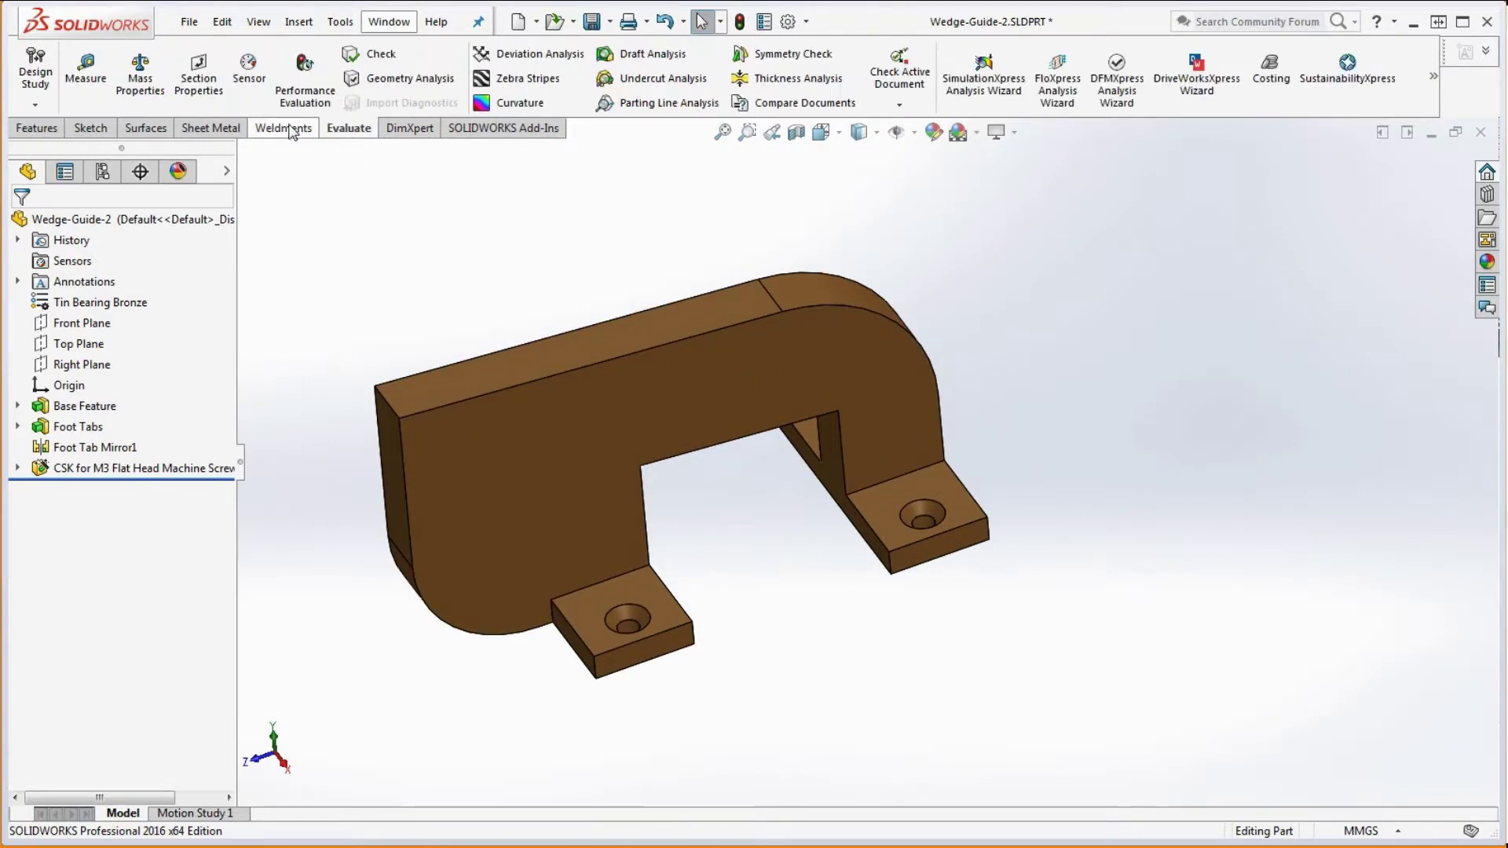
pyautogui.click(140, 74)
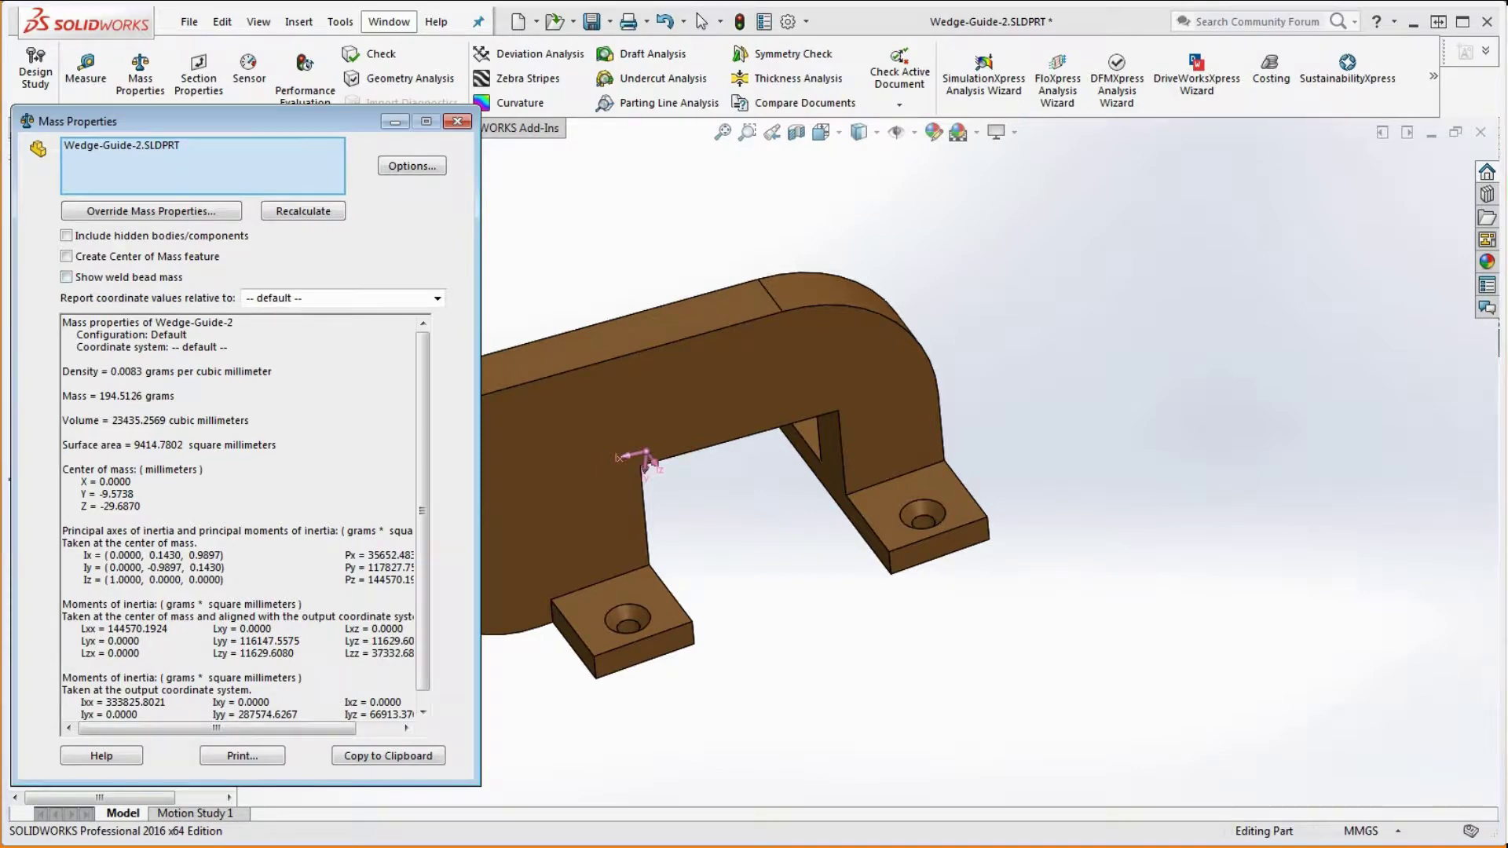
pyautogui.moveTo(1507, 126); pyautogui.dragTo(1504, 8)
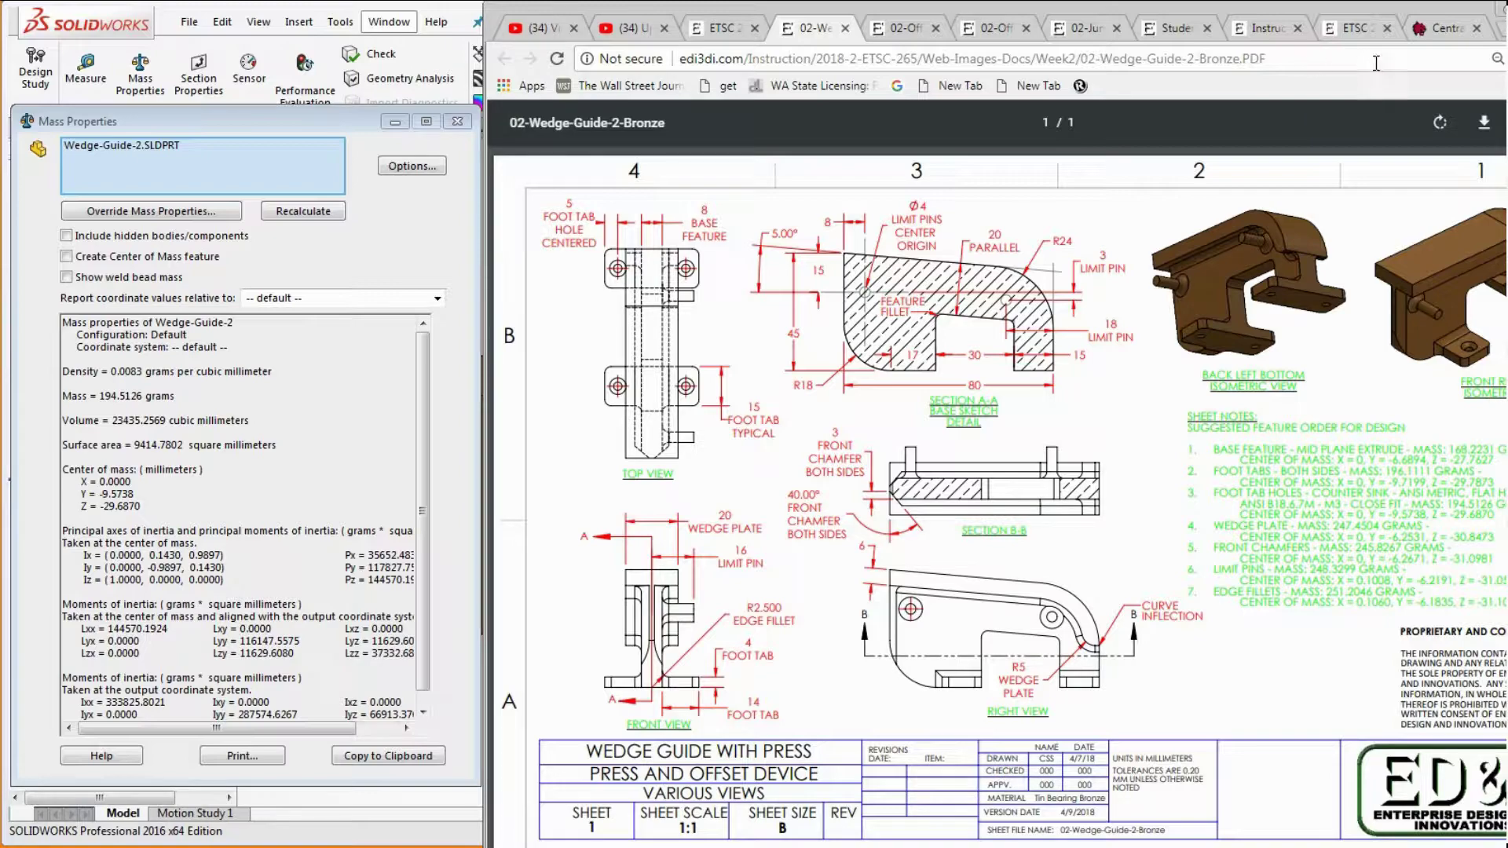
pyautogui.hotkey('alt', 'Tab')
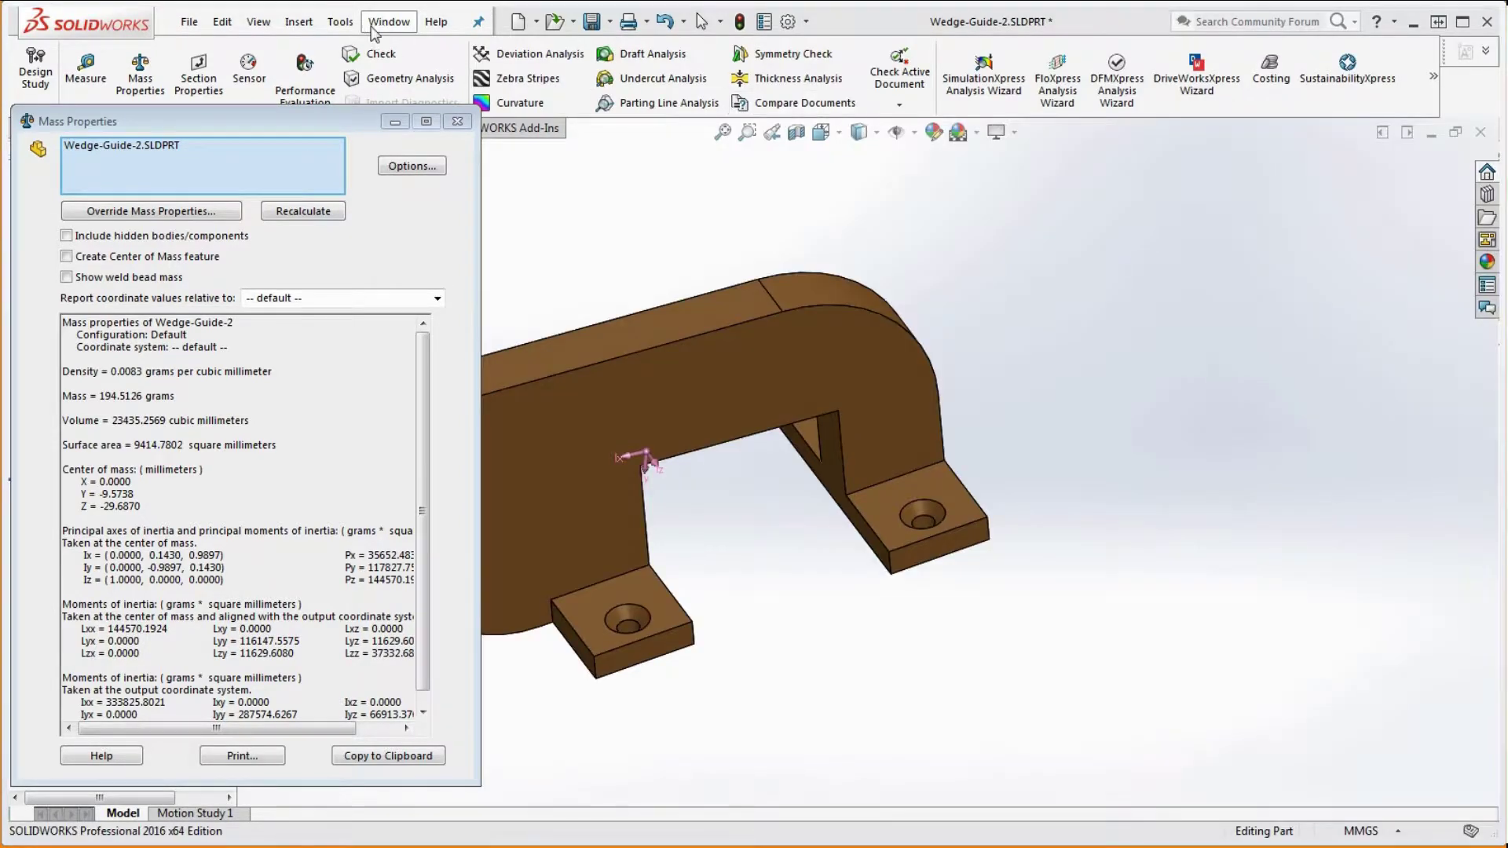
pyautogui.click(458, 121)
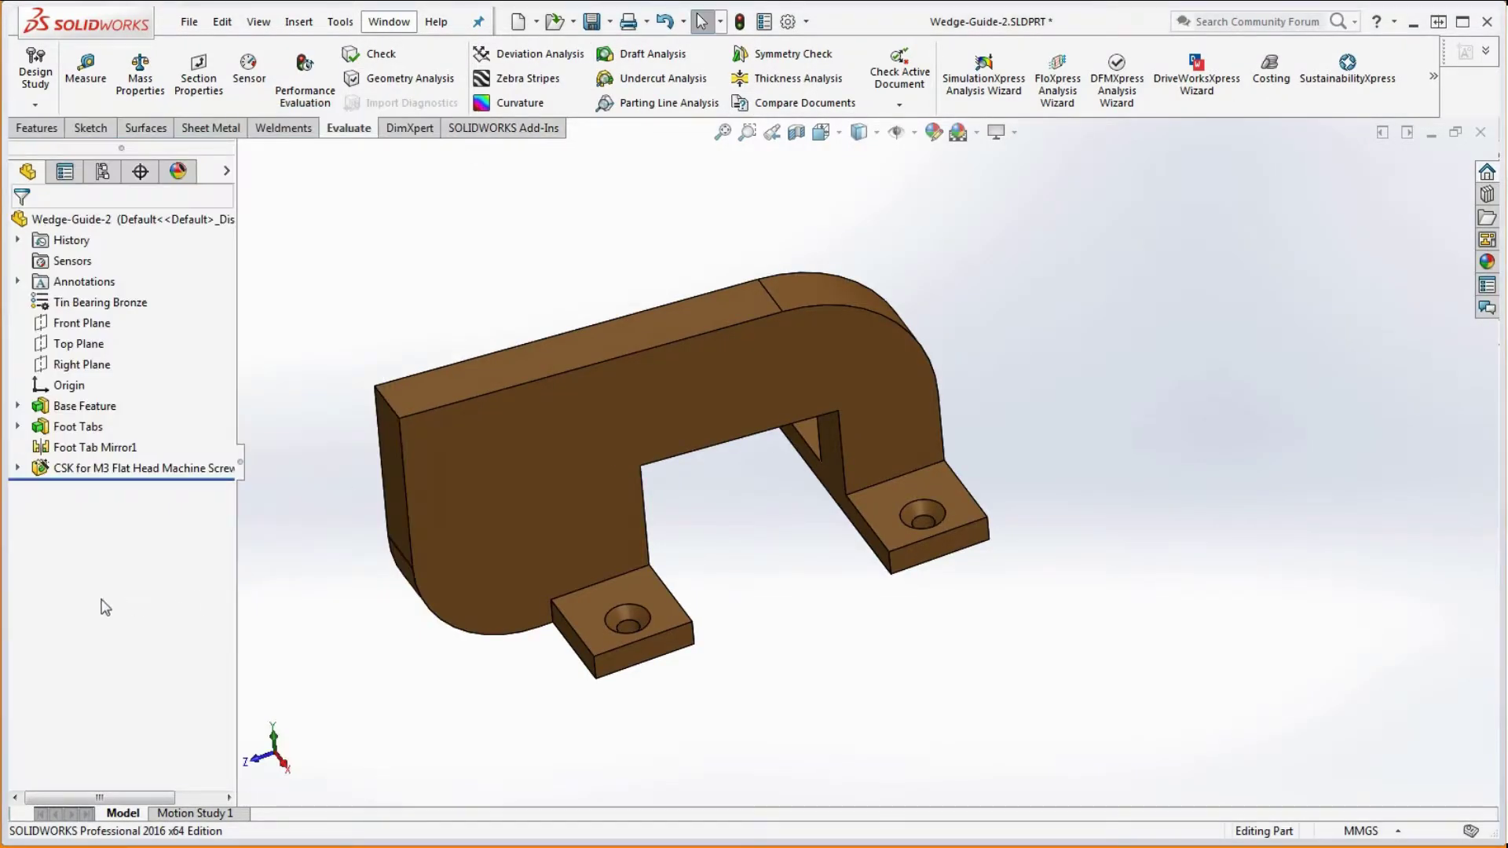
# Prefix the countersunk hole feature's name with "Foot Tab Hole", keeping the rest of its name
pyautogui.click(85, 469)
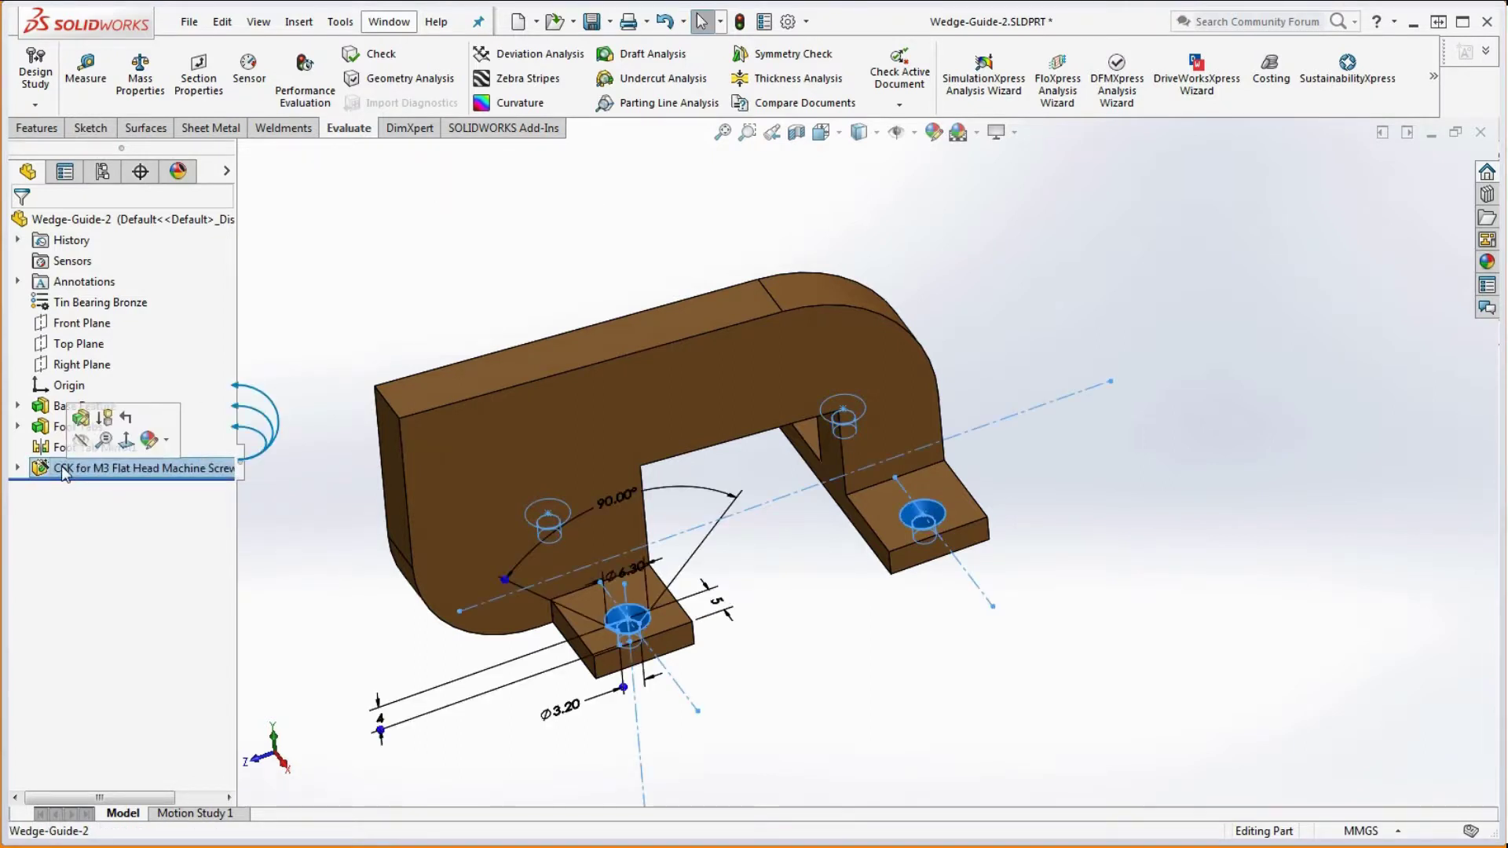
pyautogui.click(61, 466)
pyautogui.click(23, 467)
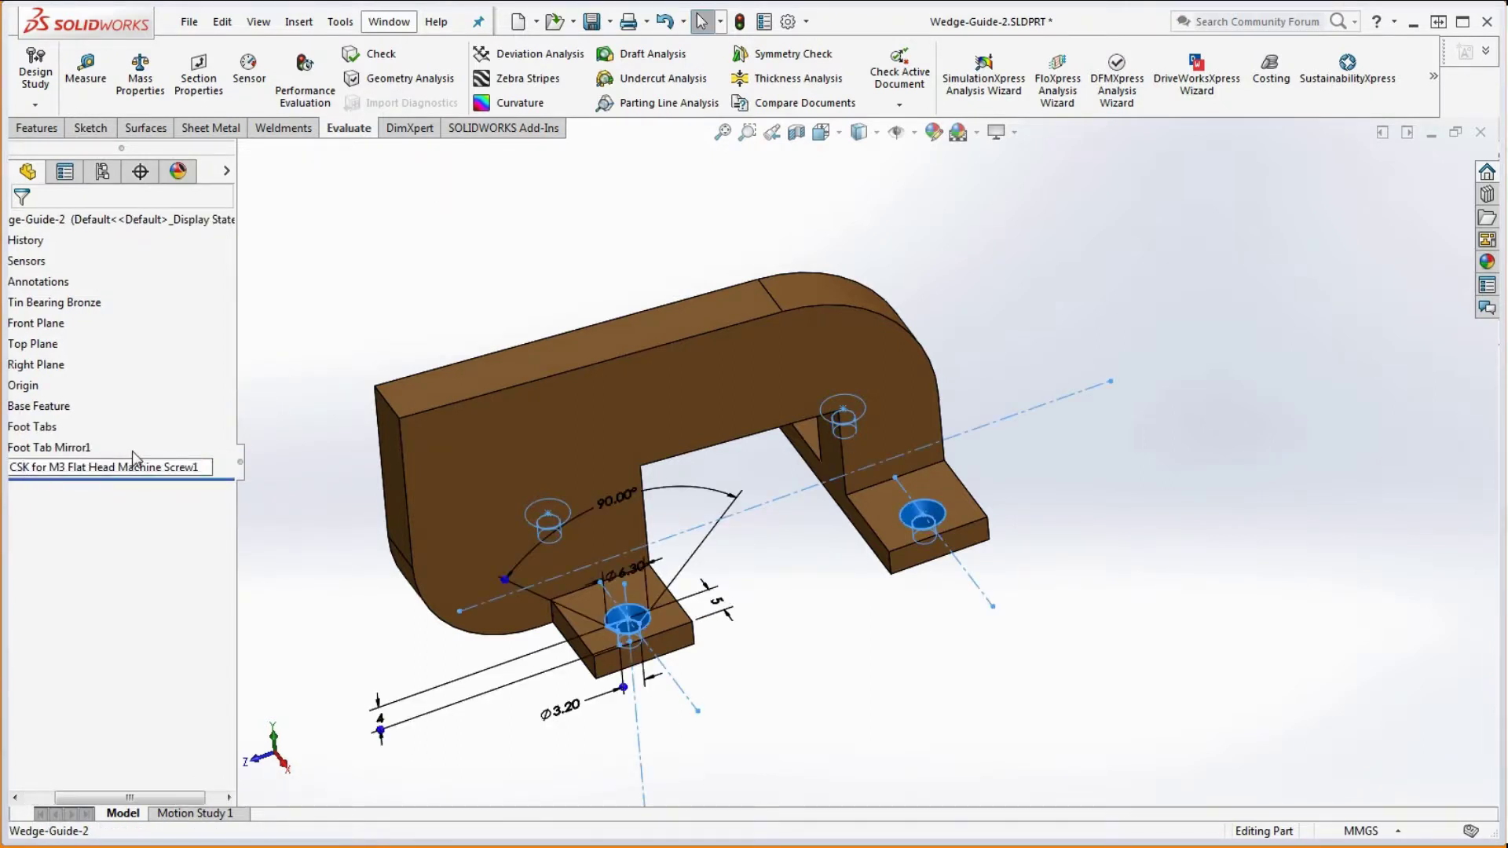
pyautogui.write('Fo')
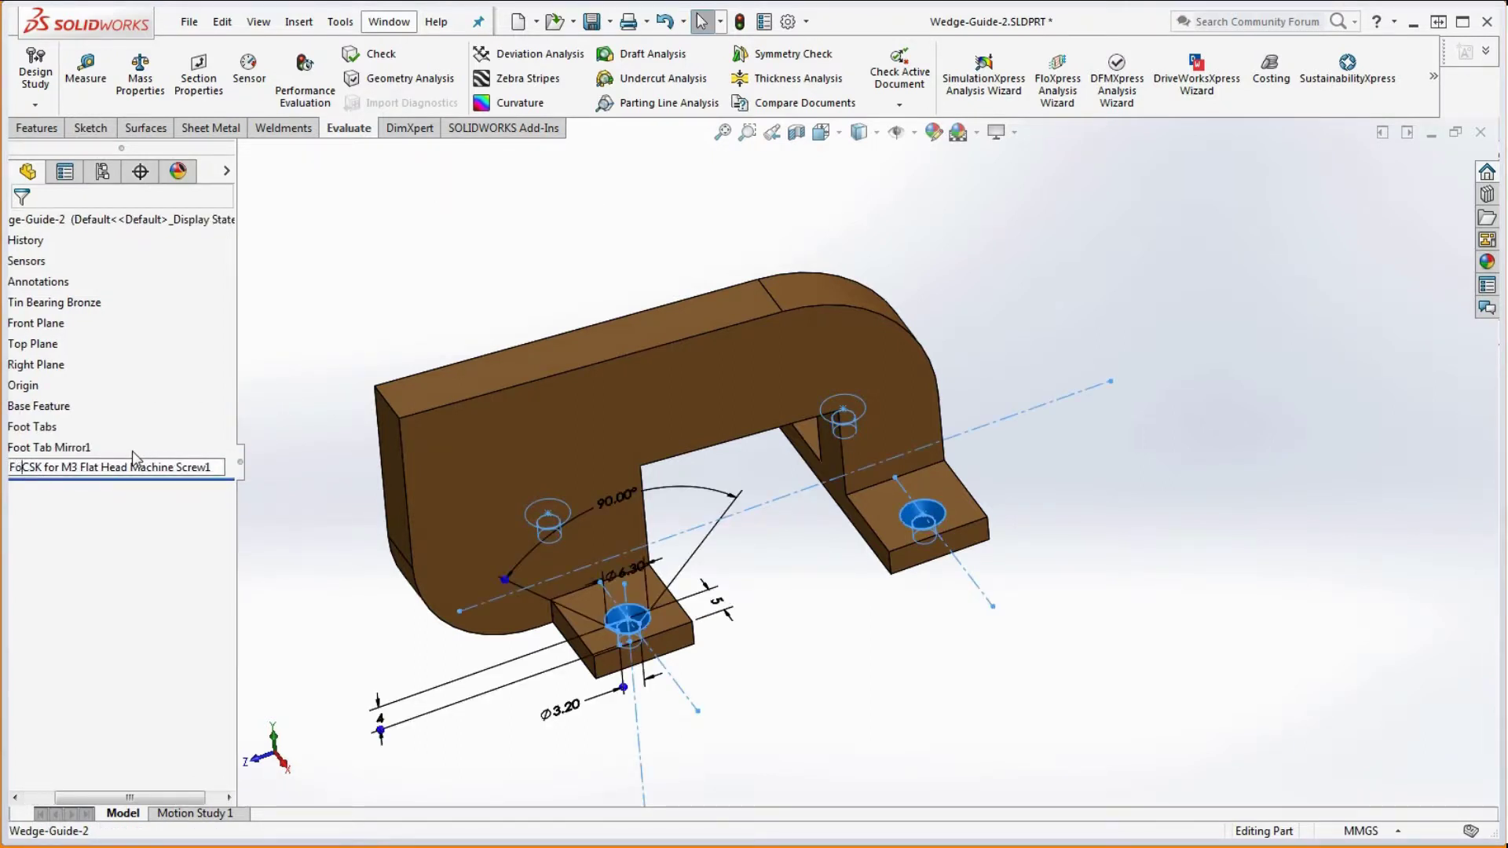
pyautogui.write('ot Ta')
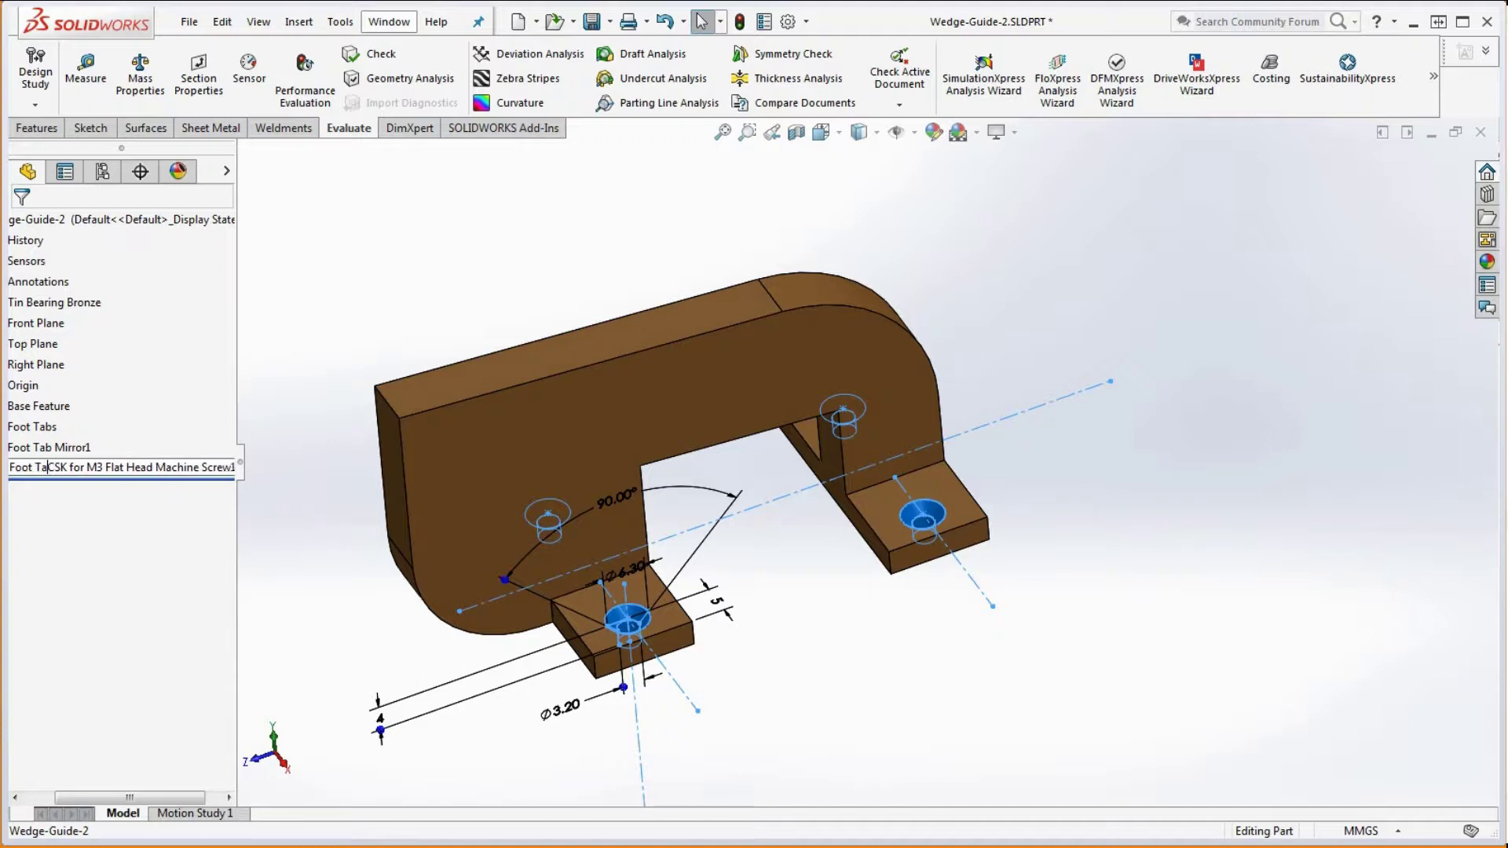
pyautogui.write('b Hole')
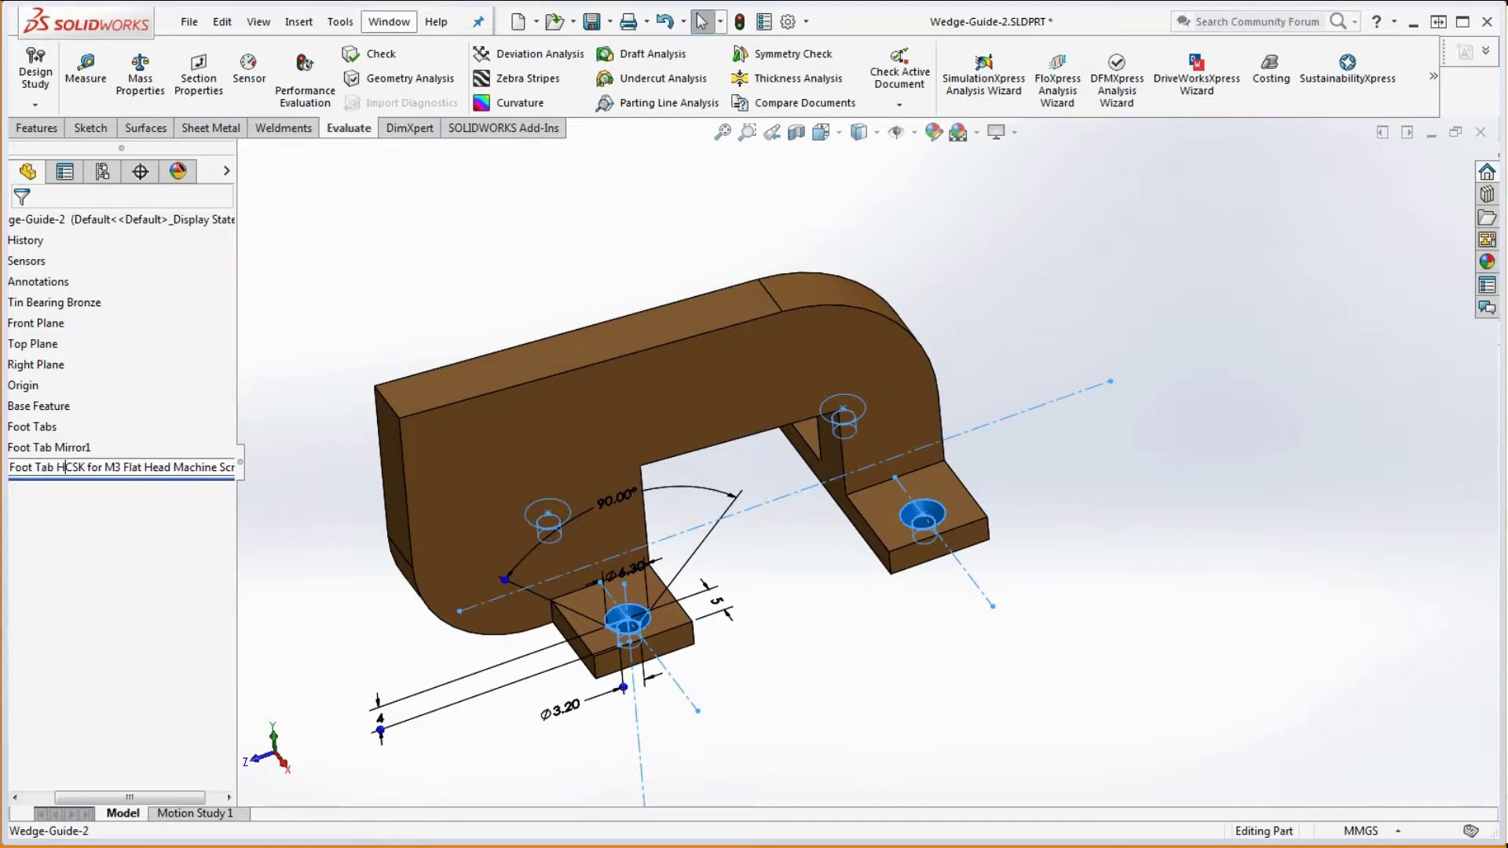
pyautogui.press('Return')
pyautogui.click(490, 333)
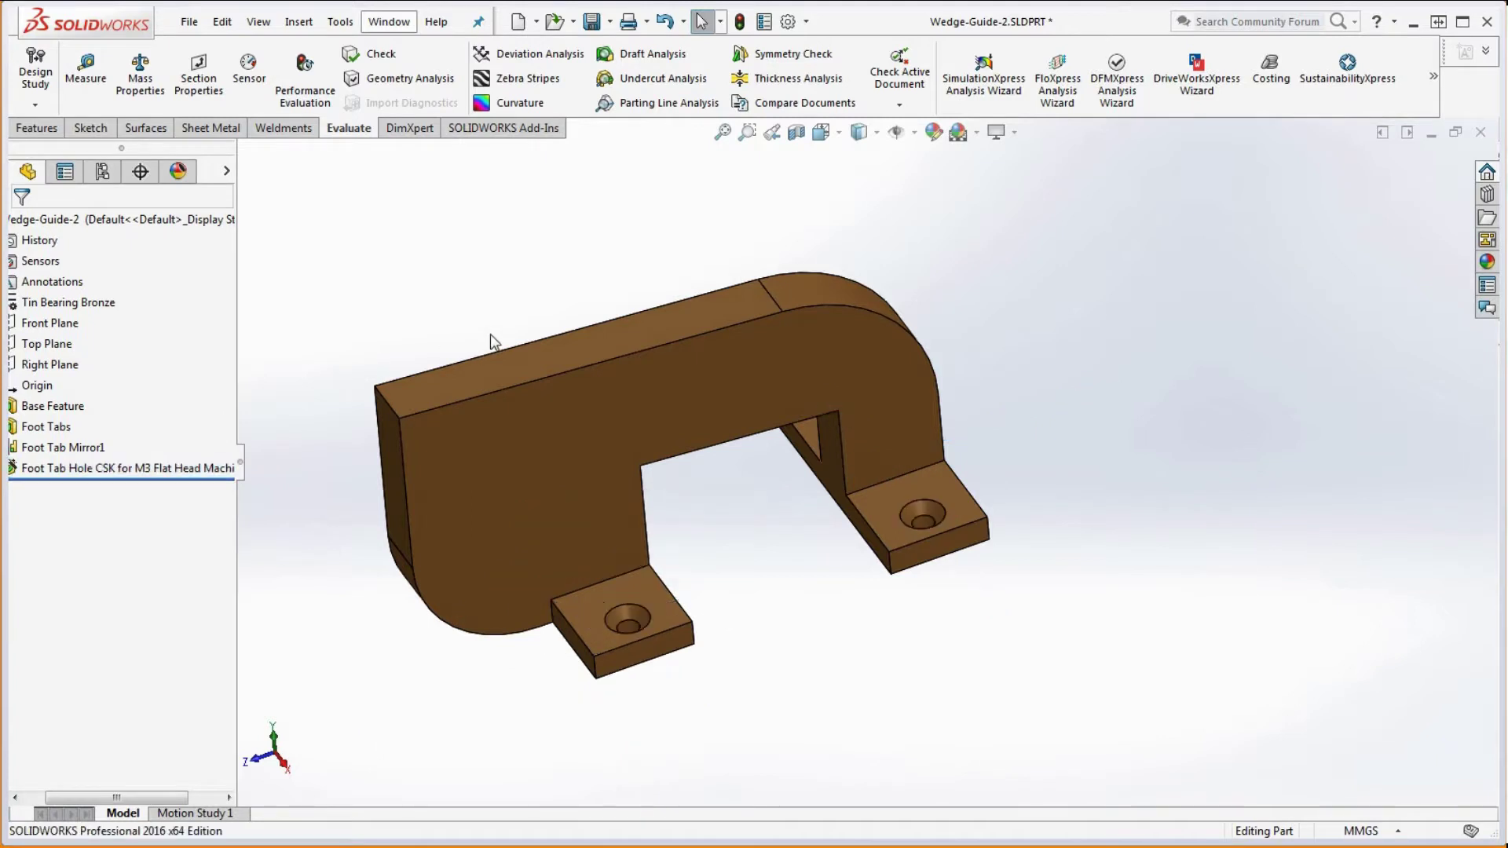
pyautogui.moveTo(121, 795); pyautogui.dragTo(78, 795)
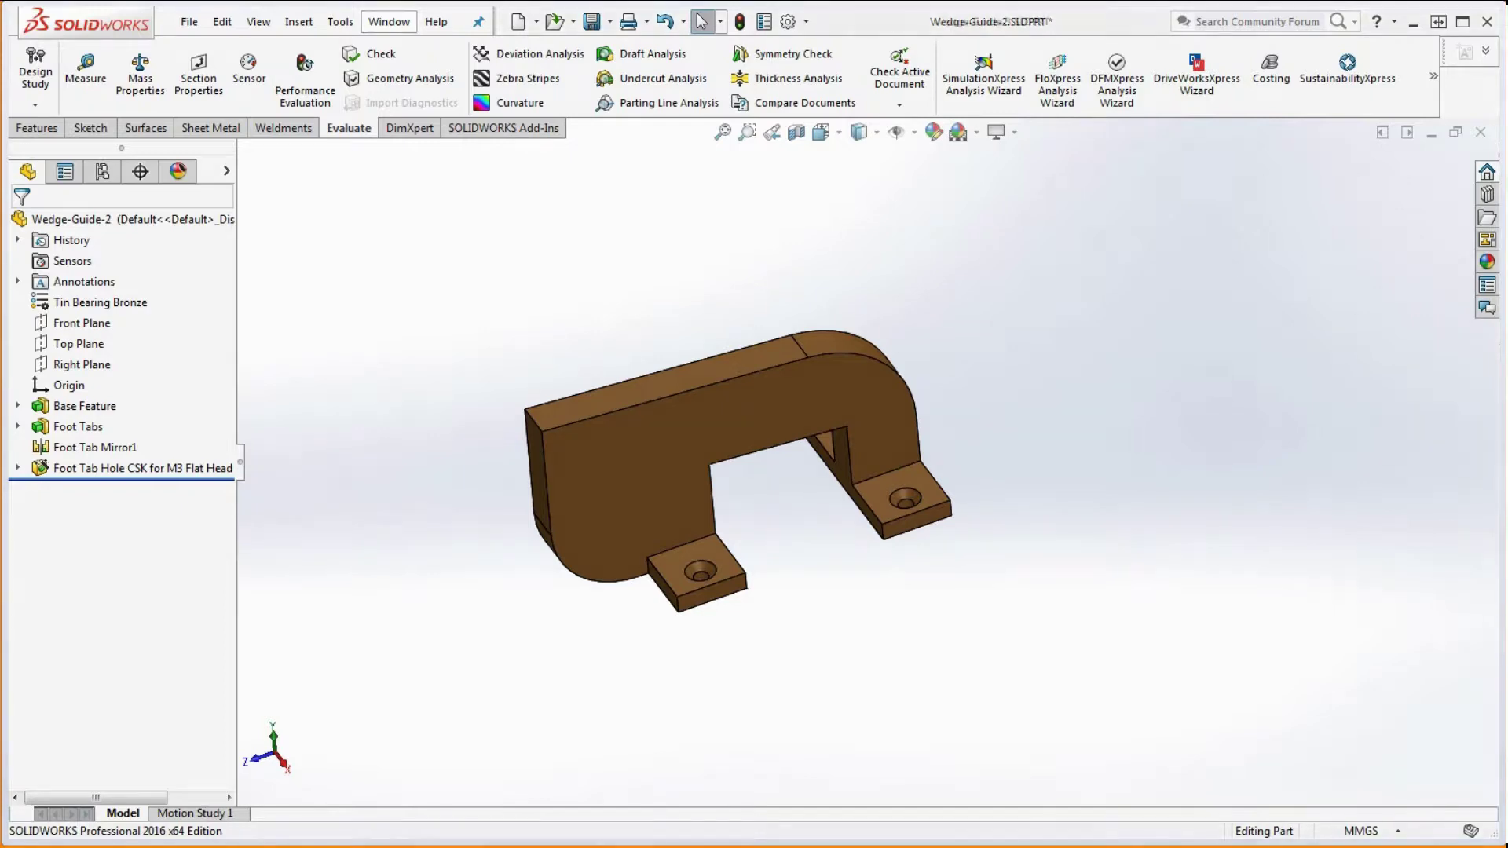
# Switch to the 02-Wedge-Guide-2-Bronze PDF drawing and examine the wedge plate in the right view
pyautogui.moveTo(1507, 23); pyautogui.dragTo(1232, 14)
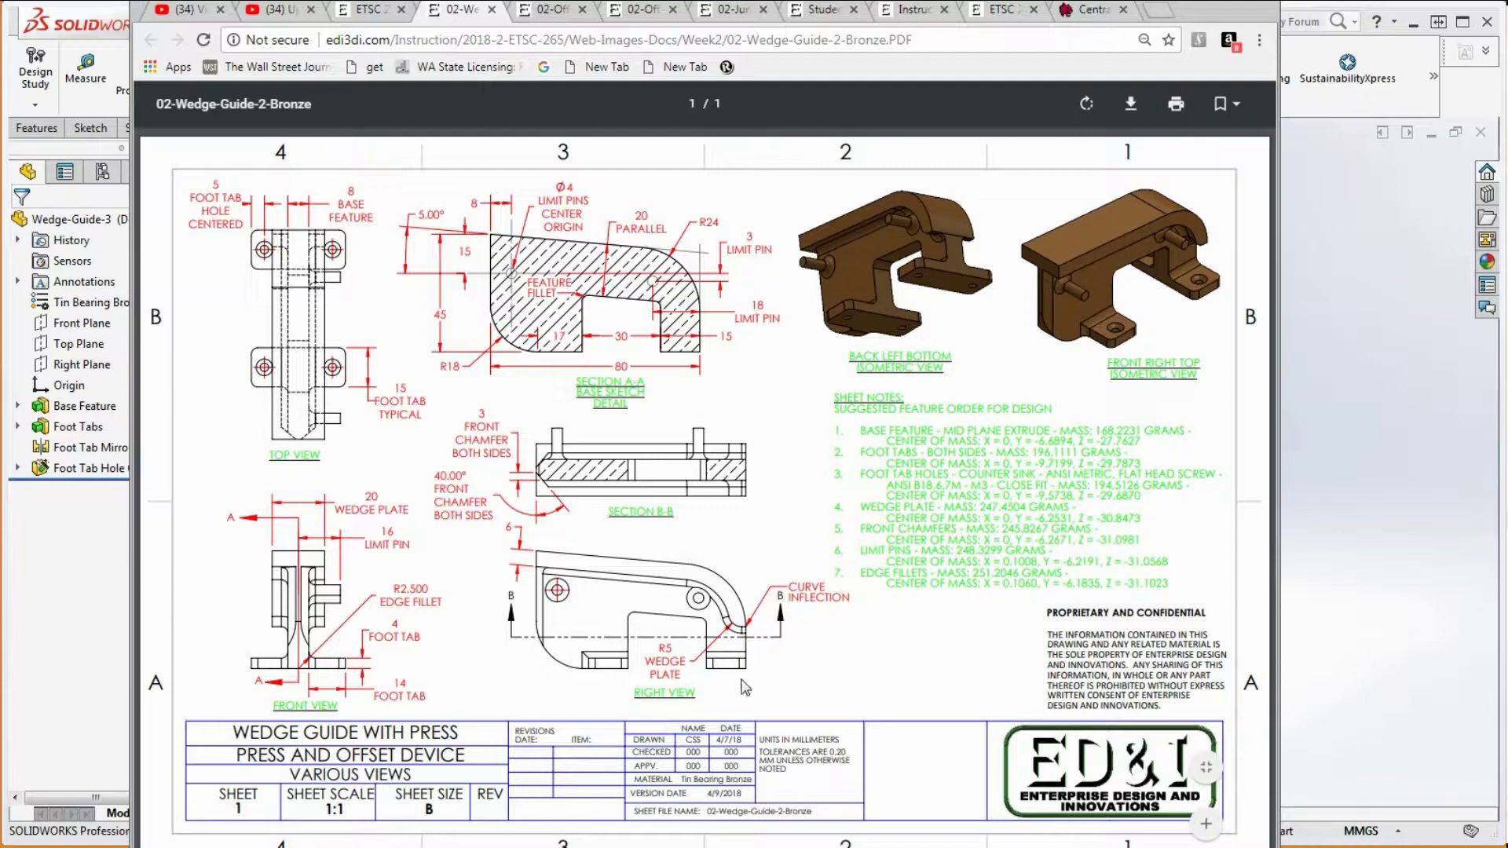
pyautogui.keyDown('ctrl'); pyautogui.scroll(5, 658, 641); pyautogui.keyUp('ctrl')
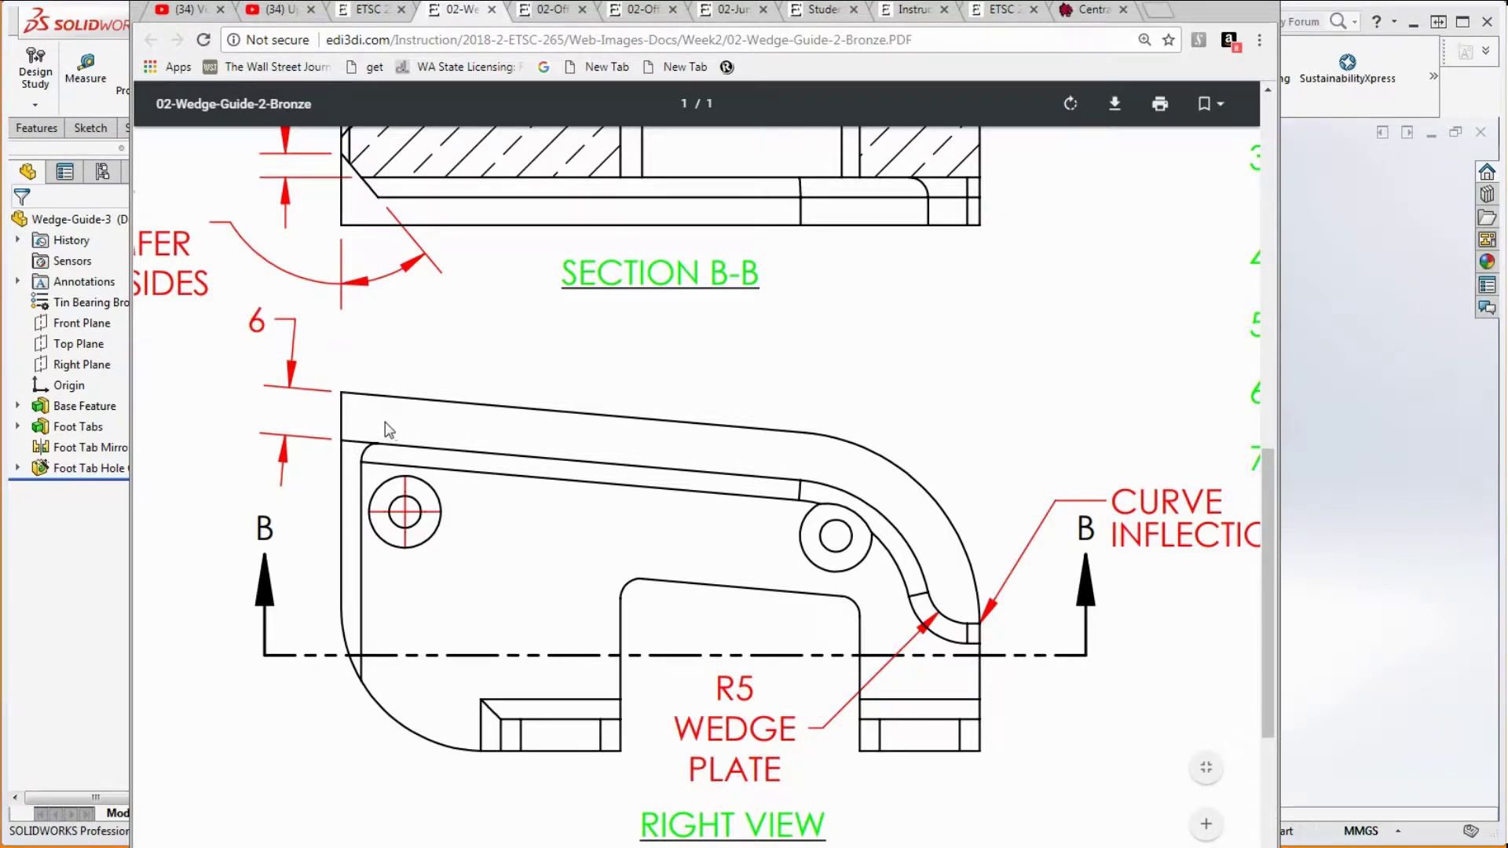
pyautogui.scroll(-5, 921, 378)
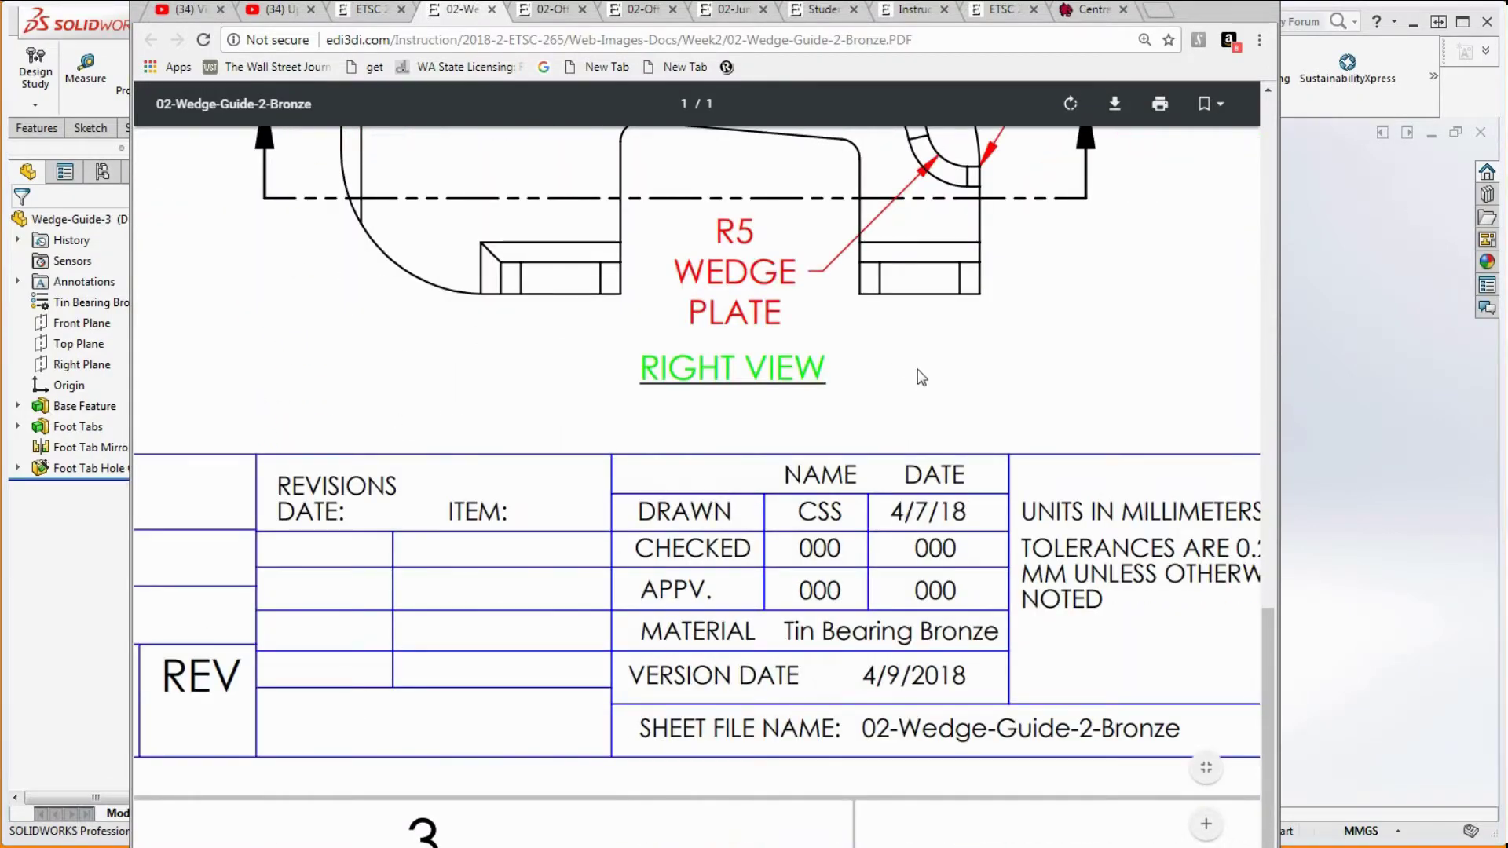
pyautogui.scroll(6, 921, 378)
pyautogui.keyDown('ctrl'); pyautogui.scroll(-7, 1100, 318); pyautogui.keyUp('ctrl')
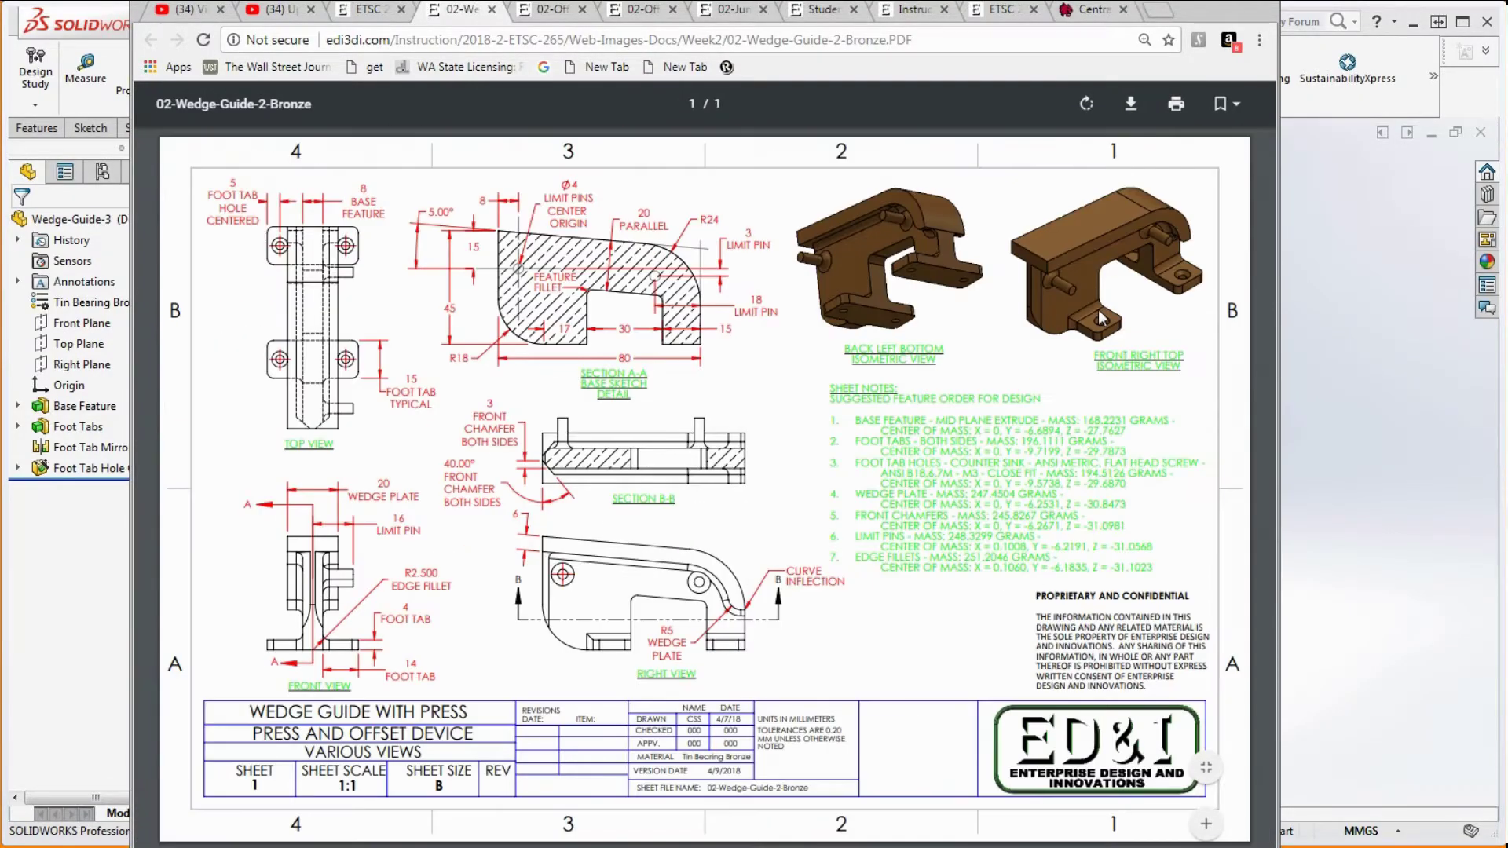
pyautogui.click(1233, 11)
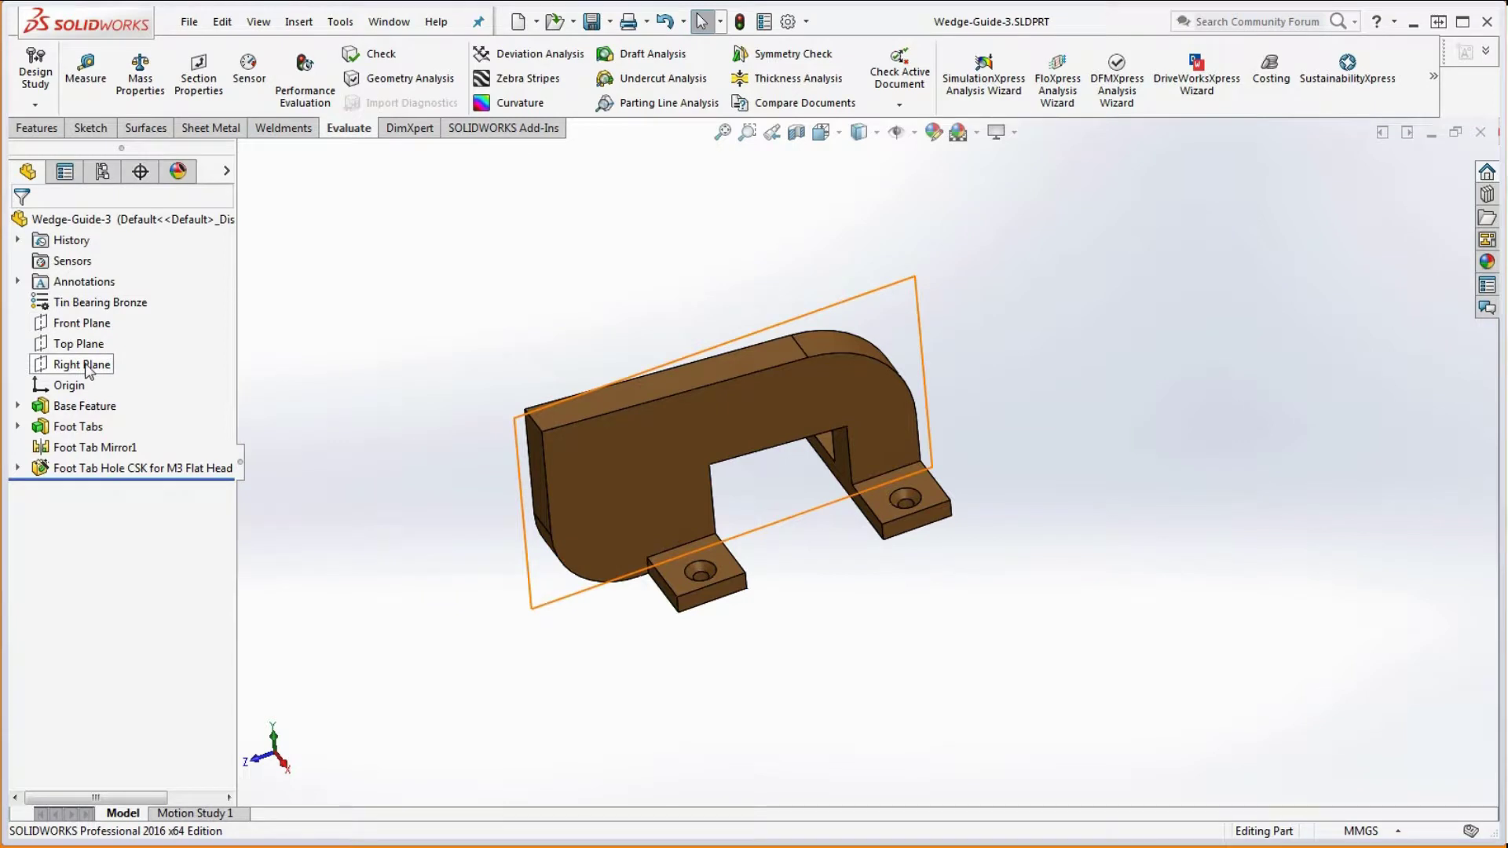
# Start a new sketch on the base feature's large +X side face in Wedge-Guide-3
pyautogui.click(662, 461)
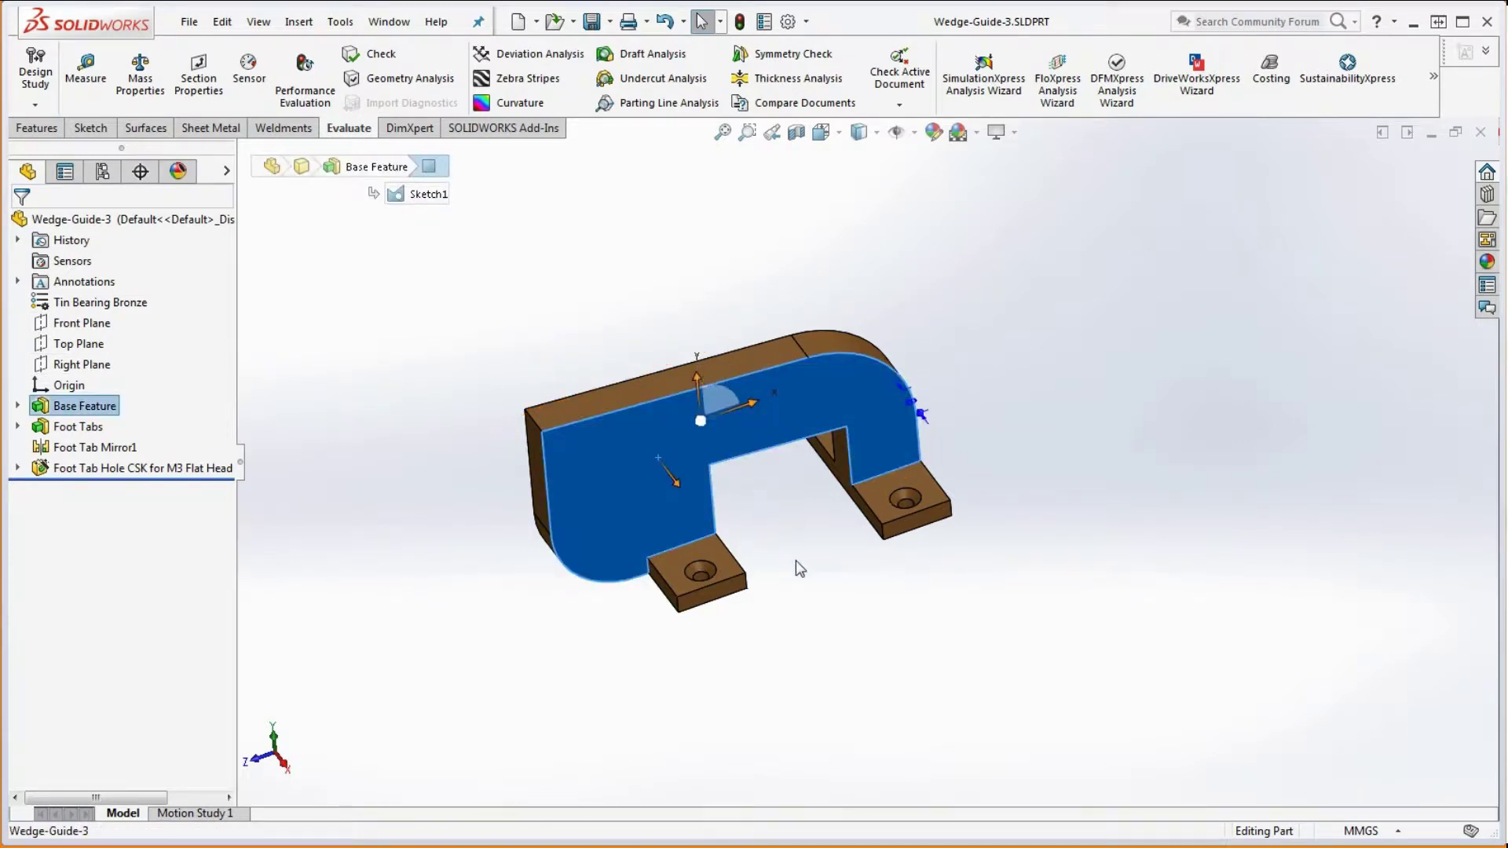
pyautogui.scroll(-3, 785, 427)
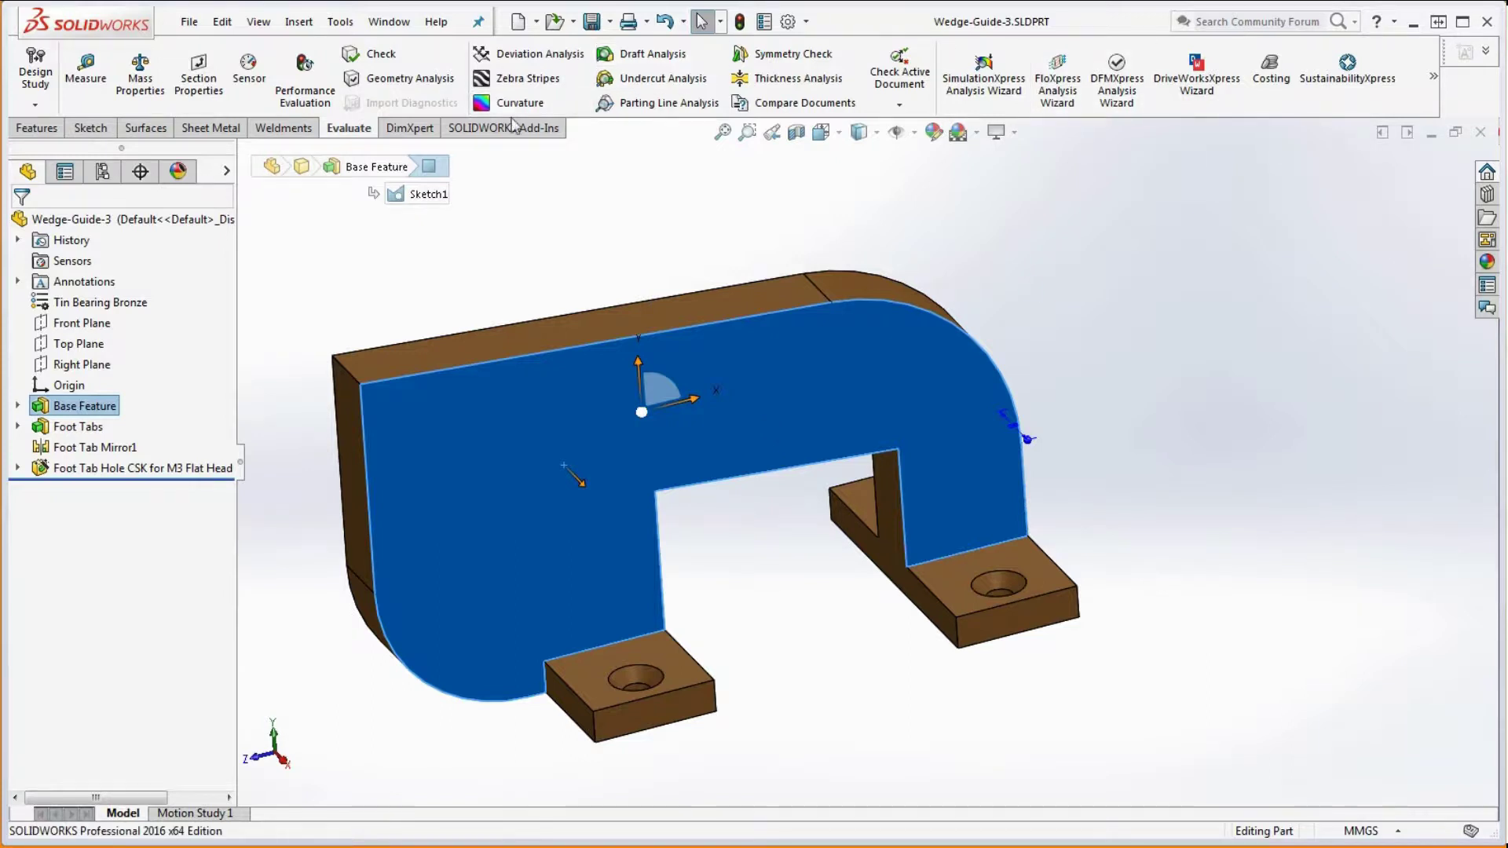
pyautogui.click(474, 240)
pyautogui.click(491, 407)
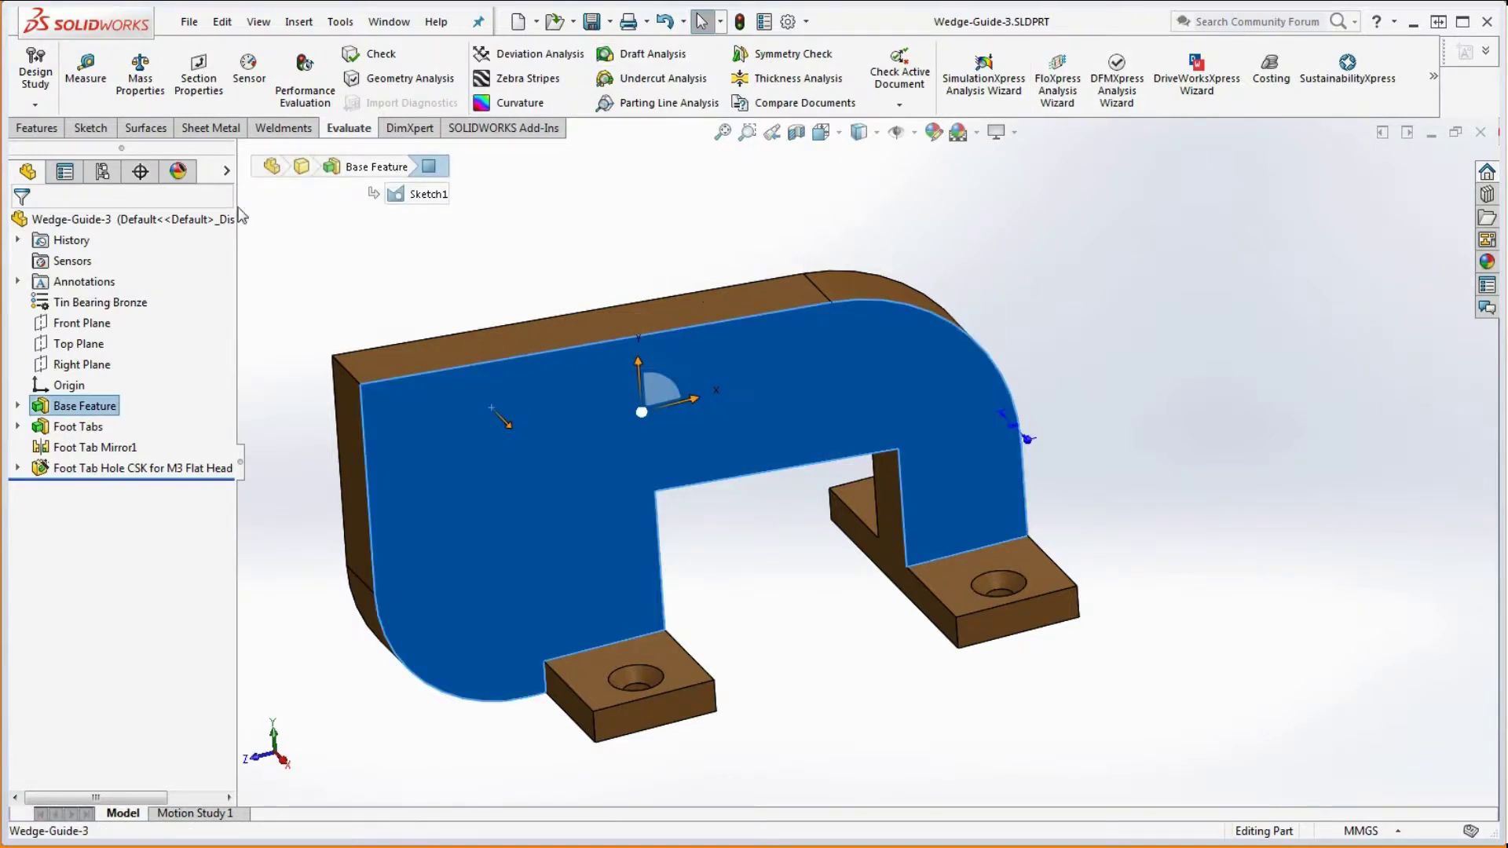
pyautogui.click(90, 128)
pyautogui.click(36, 79)
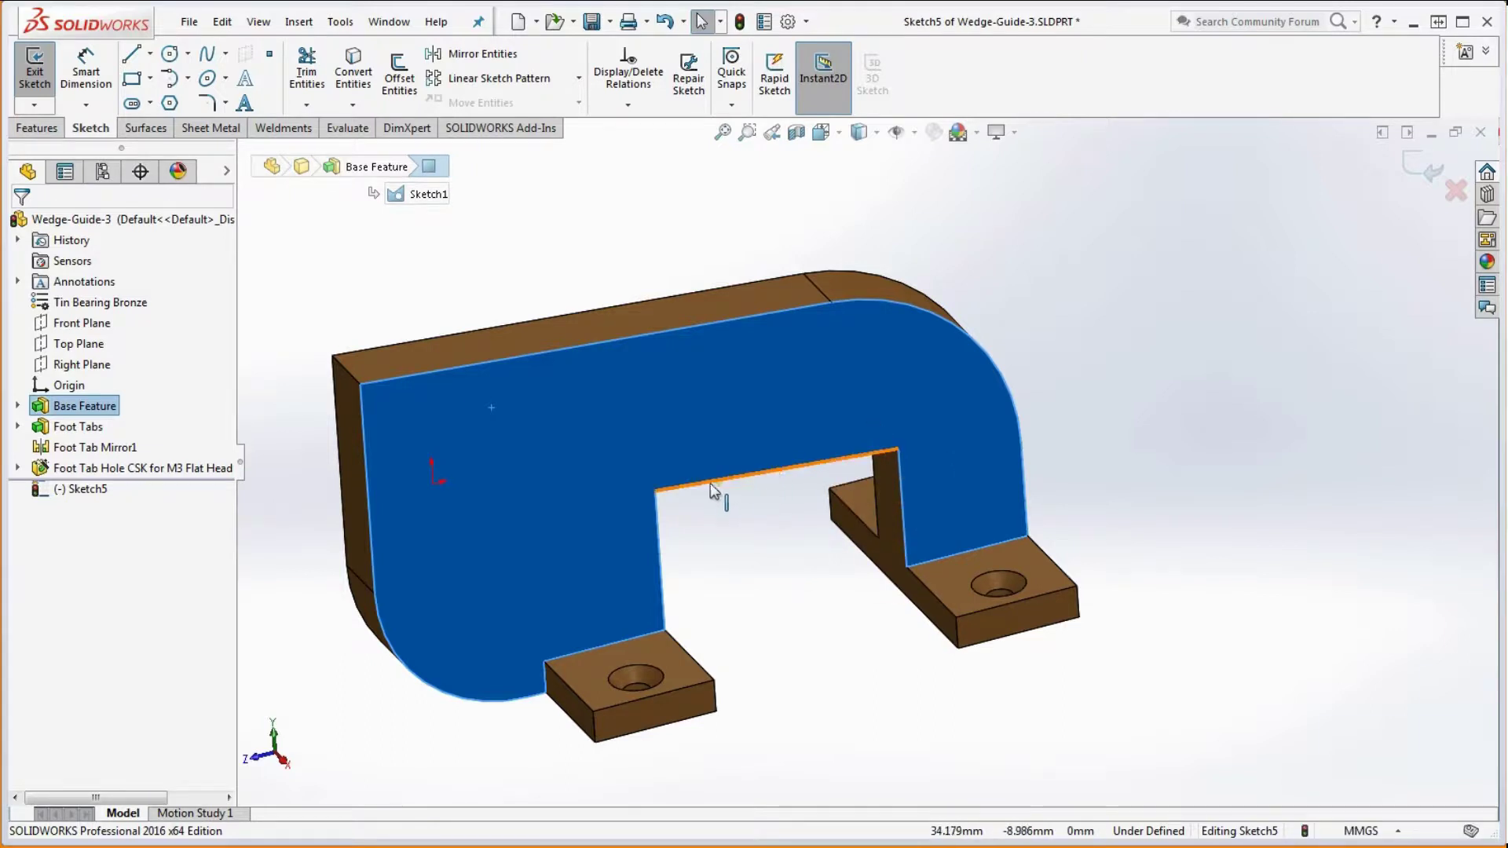
pyautogui.click(455, 271)
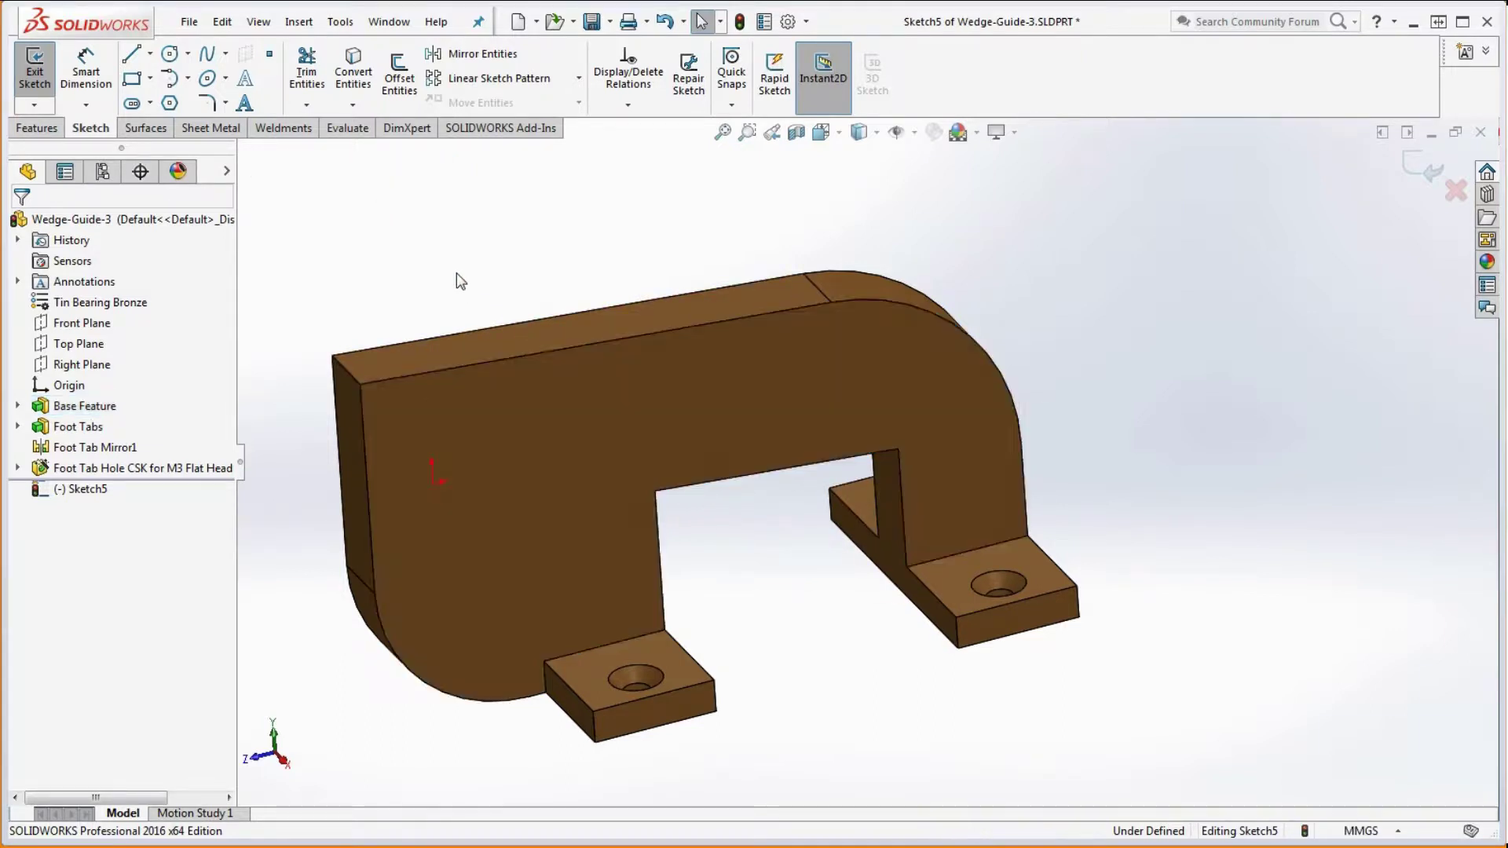
# Convert the side face's long sloping upper edge and adjoining large arc edge into sketch entities
pyautogui.click(654, 336)
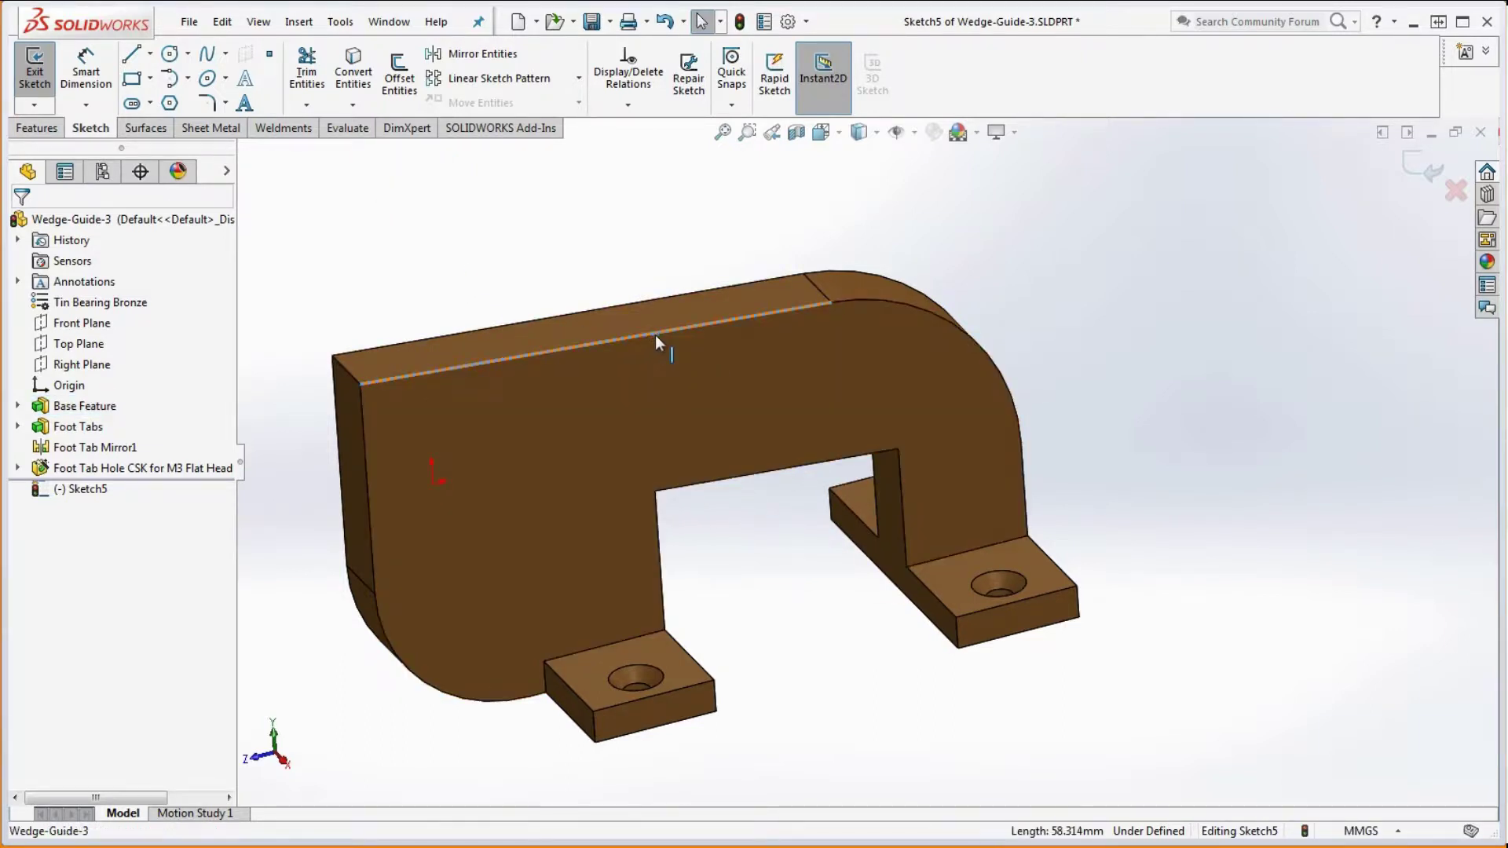
pyautogui.keyDown('ctrl'); pyautogui.click(932, 314); pyautogui.keyUp('ctrl')
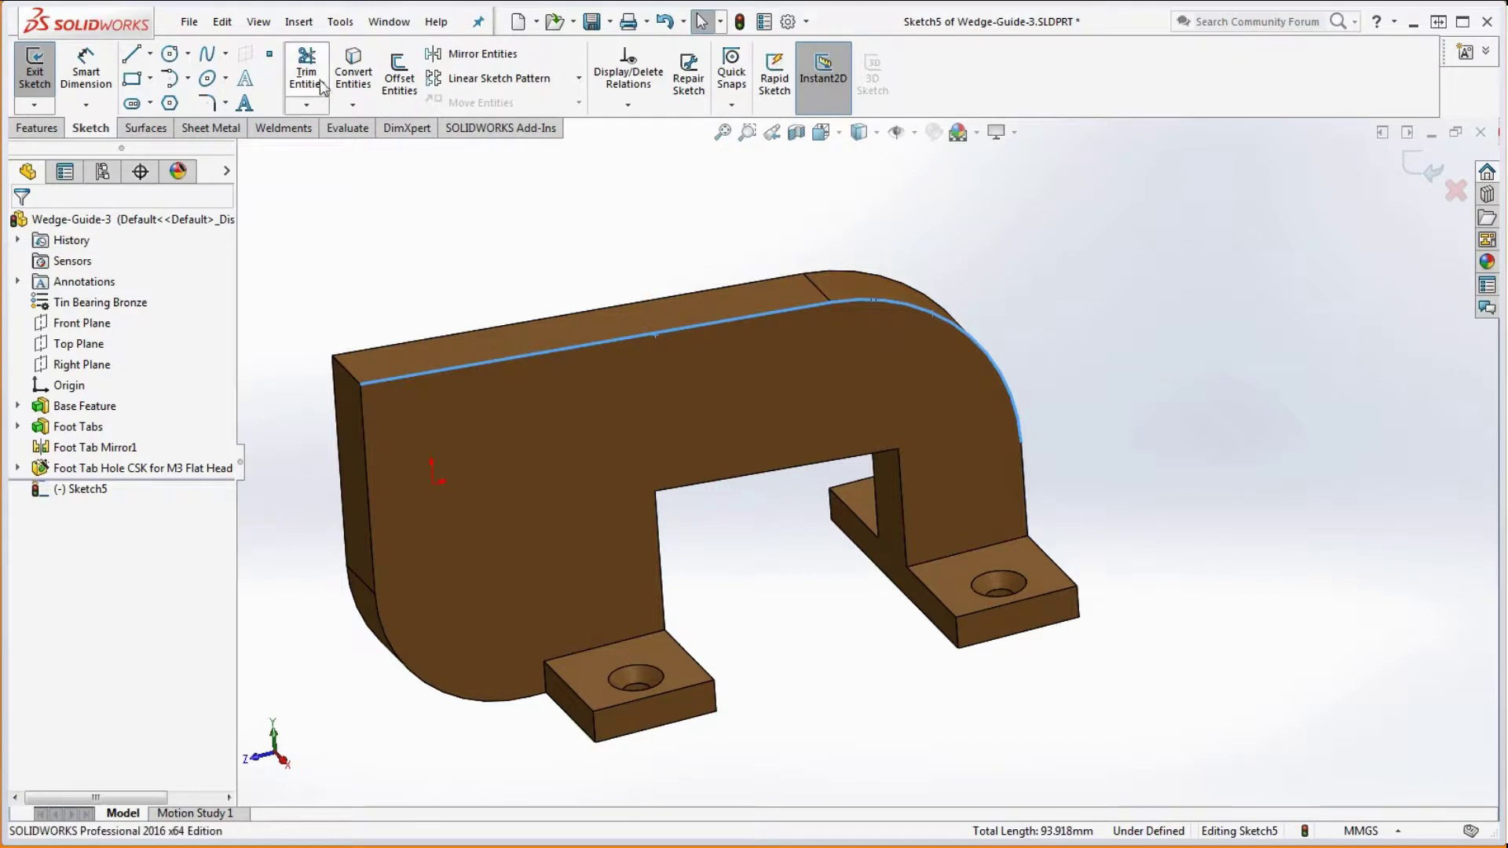
pyautogui.click(353, 69)
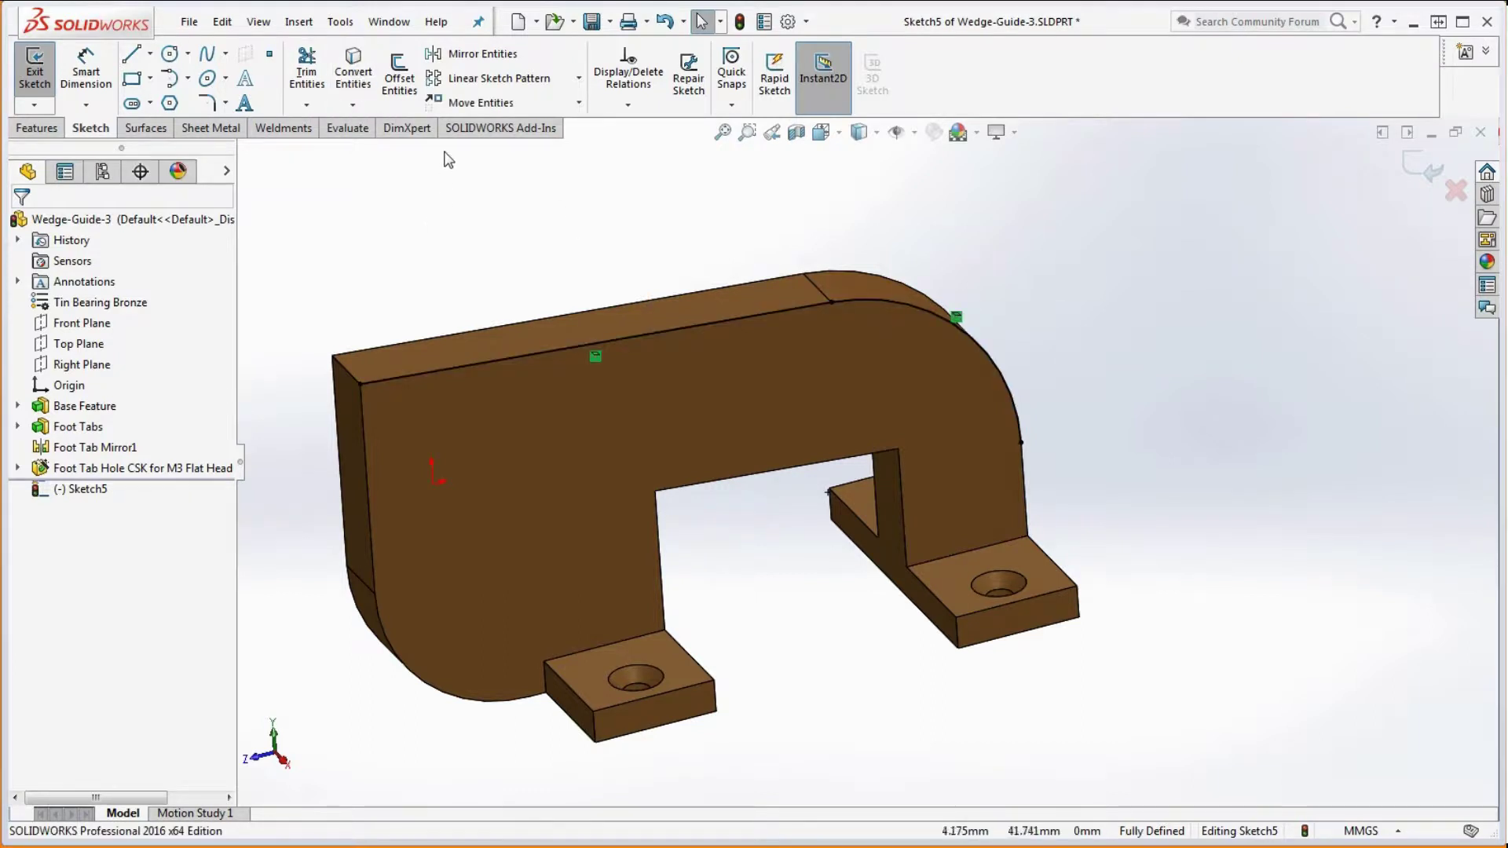
# Offset the converted line and arc chain 6 mm toward the inside of the side face
pyautogui.click(400, 78)
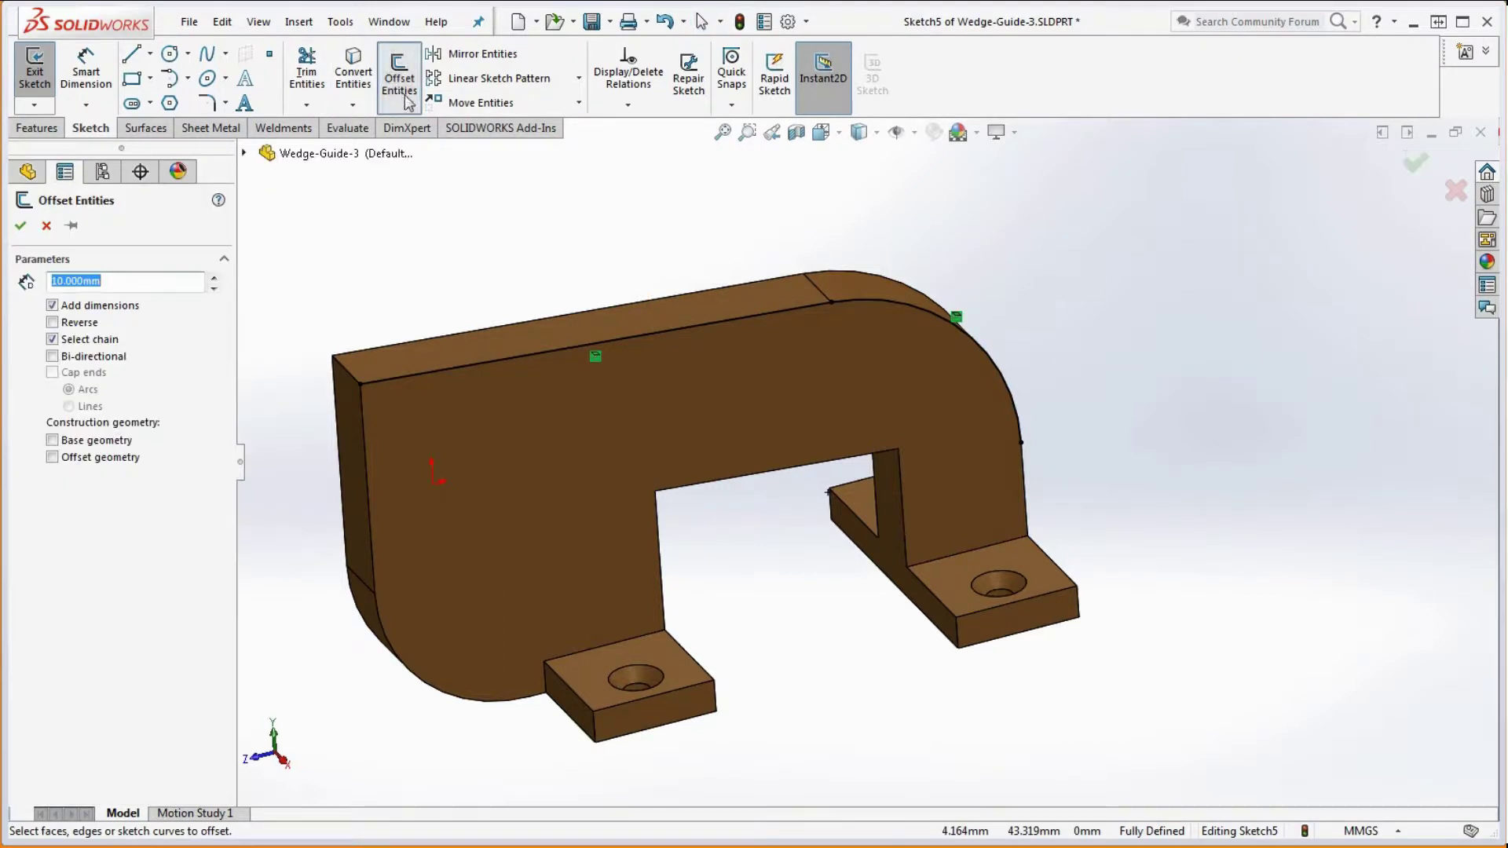
pyautogui.click(524, 359)
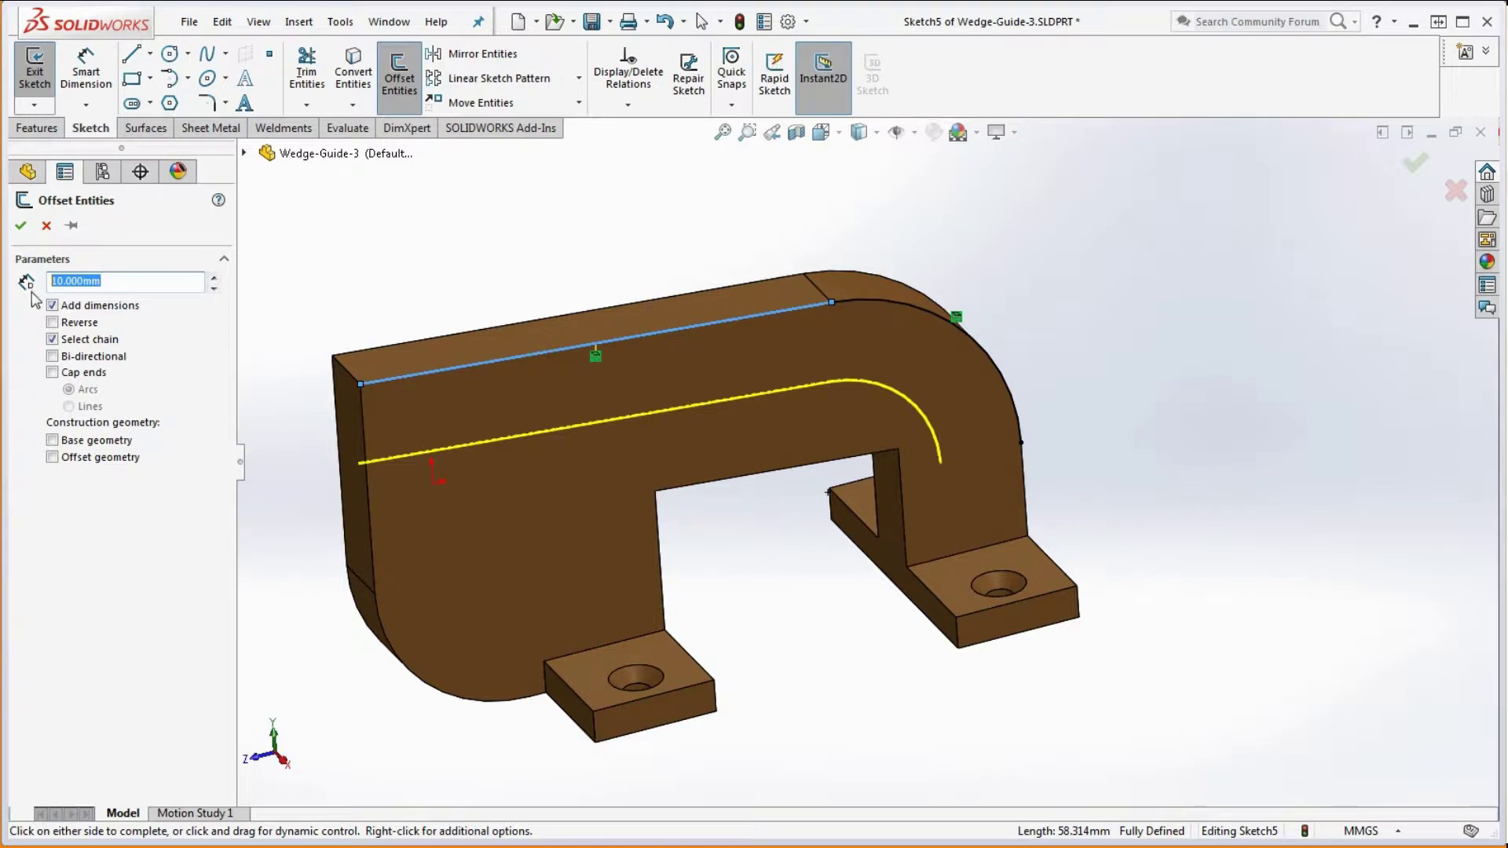
pyautogui.write('6')
pyautogui.press('Return')
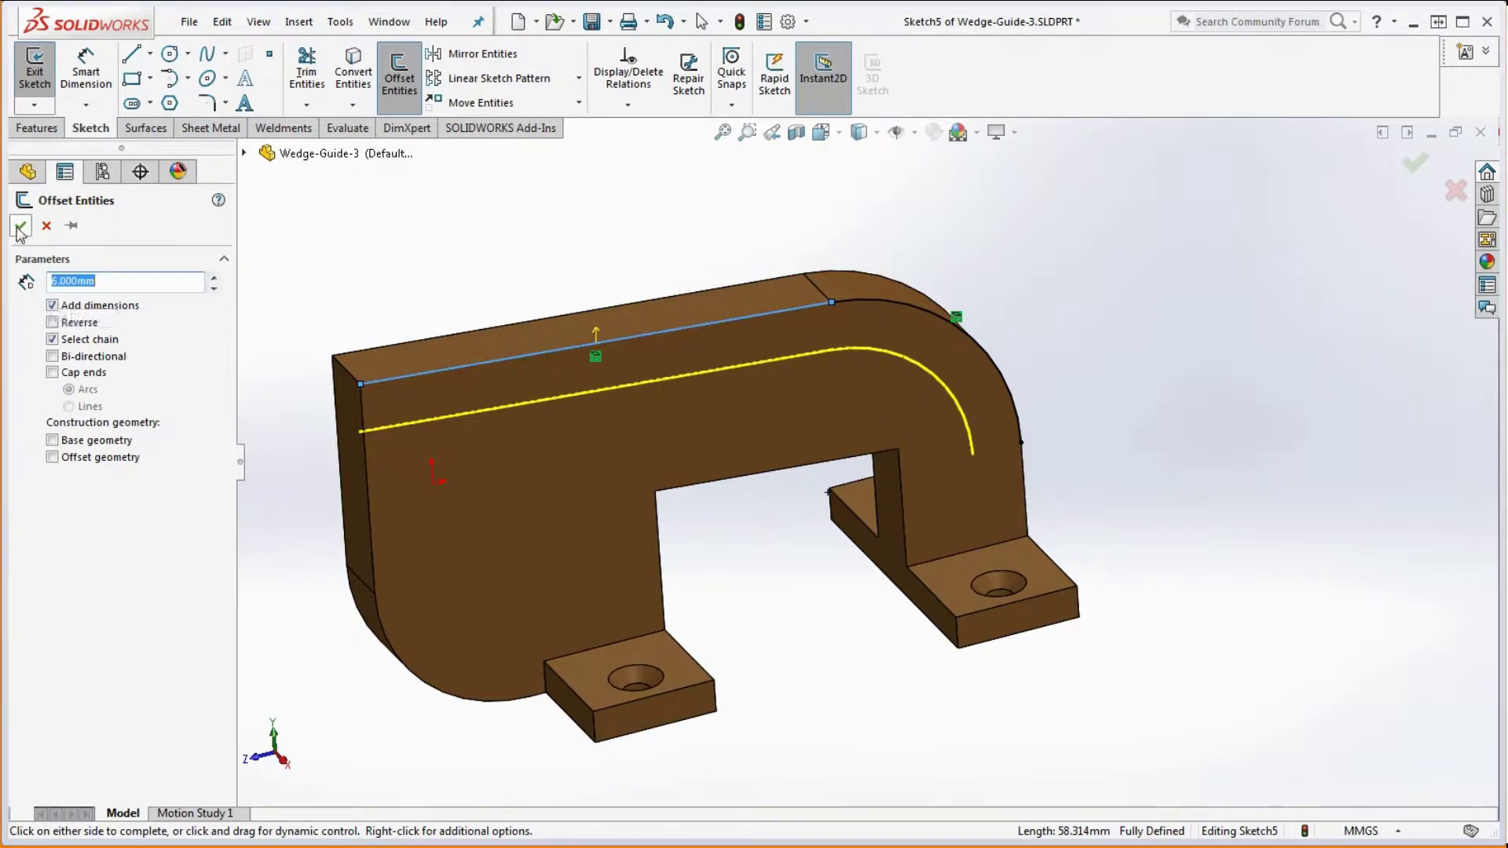
pyautogui.click(20, 225)
pyautogui.hotkey('ctrl', '8')
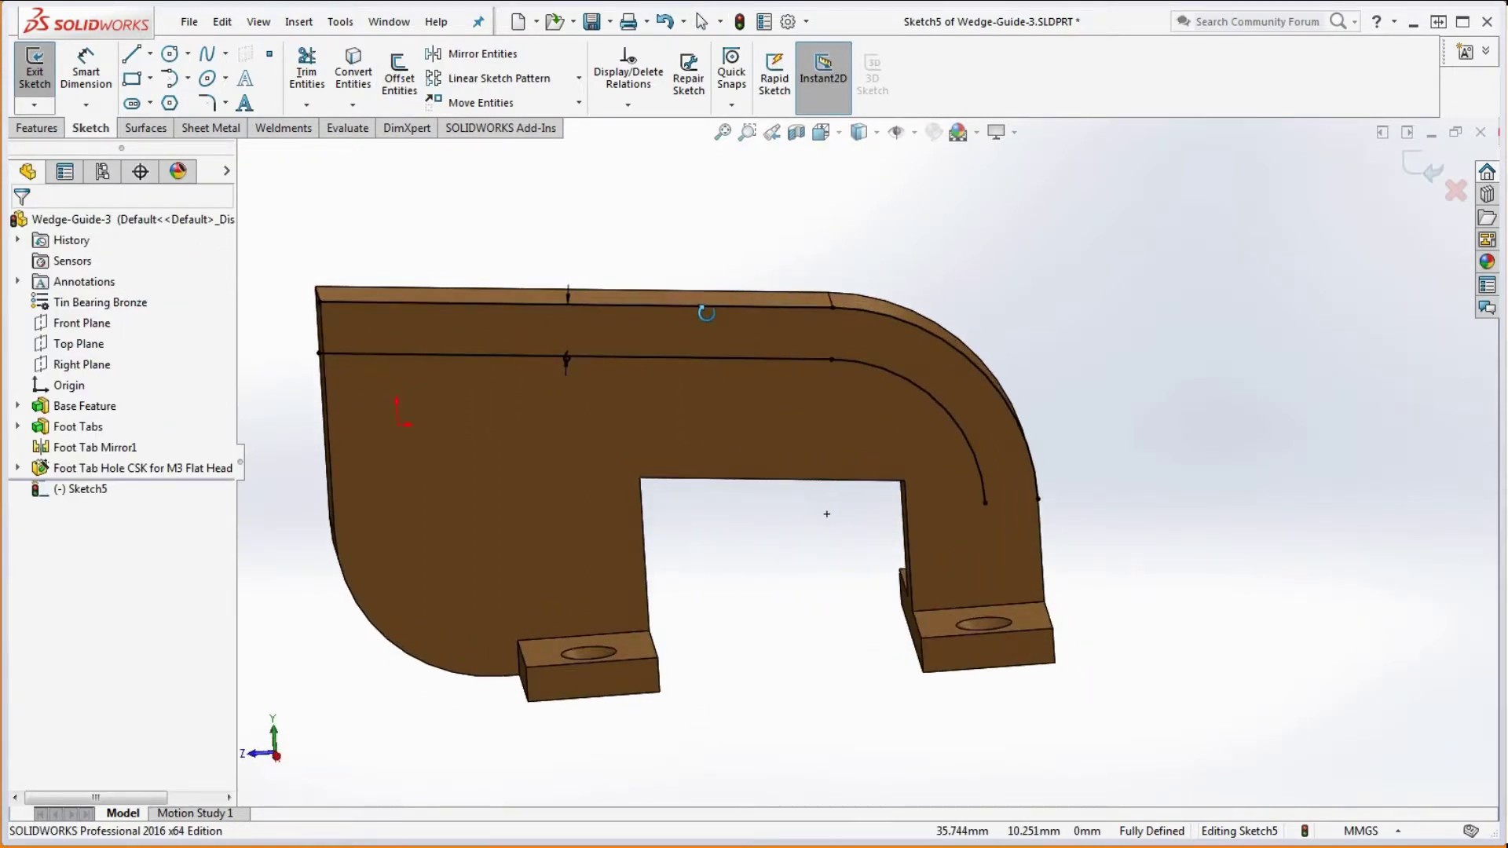
# Shorten the offset curve at both ends, pulling the line's outer endpoint and the arc's lower endpoint back along the curve
pyautogui.scroll(-5, 579, 414)
pyautogui.scroll(1, 550, 404)
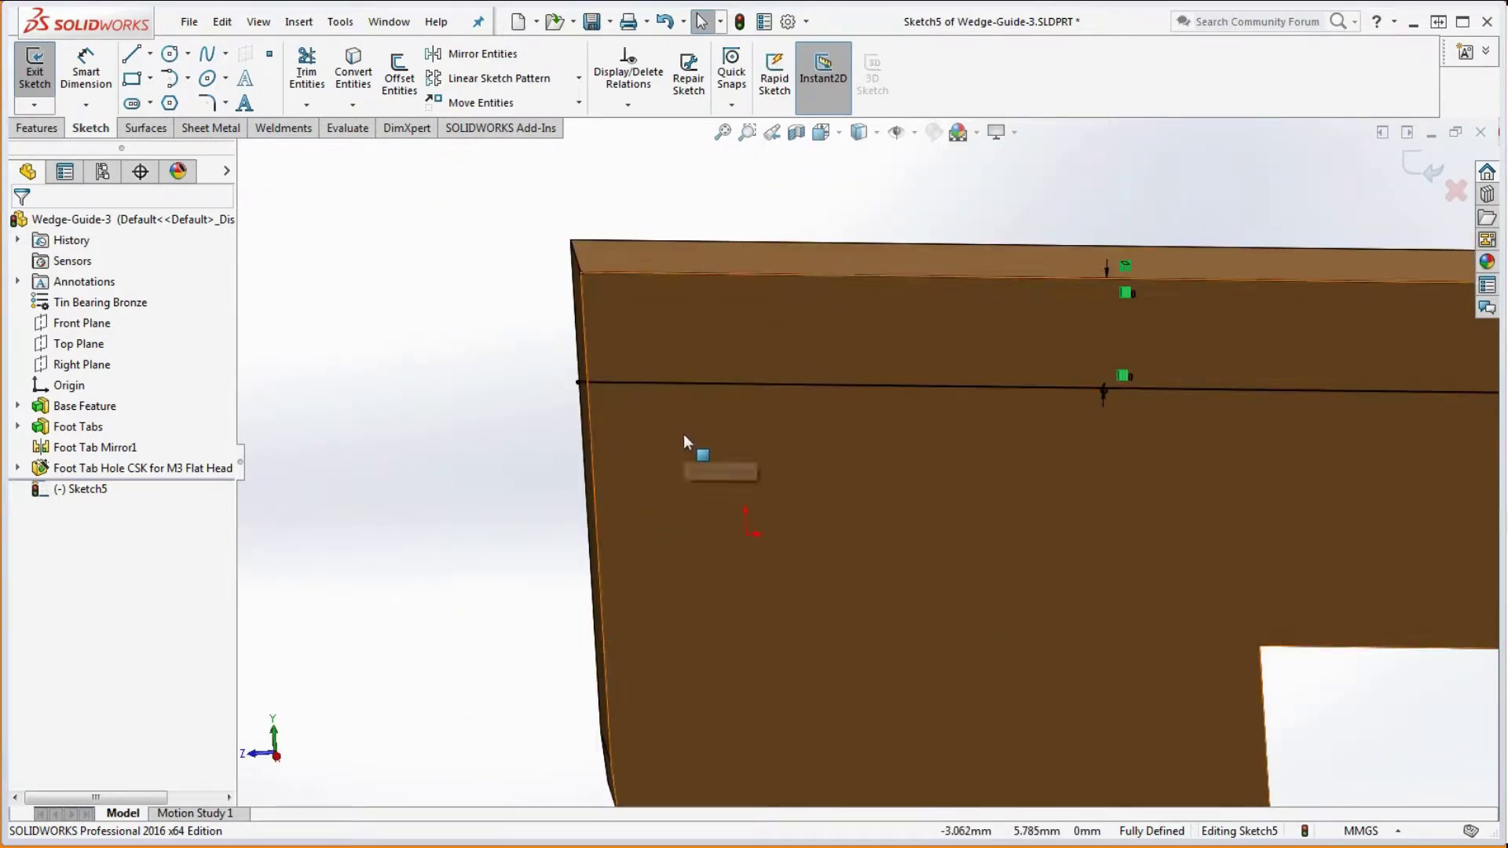
pyautogui.moveTo(545, 407); pyautogui.dragTo(536, 403, button='middle')
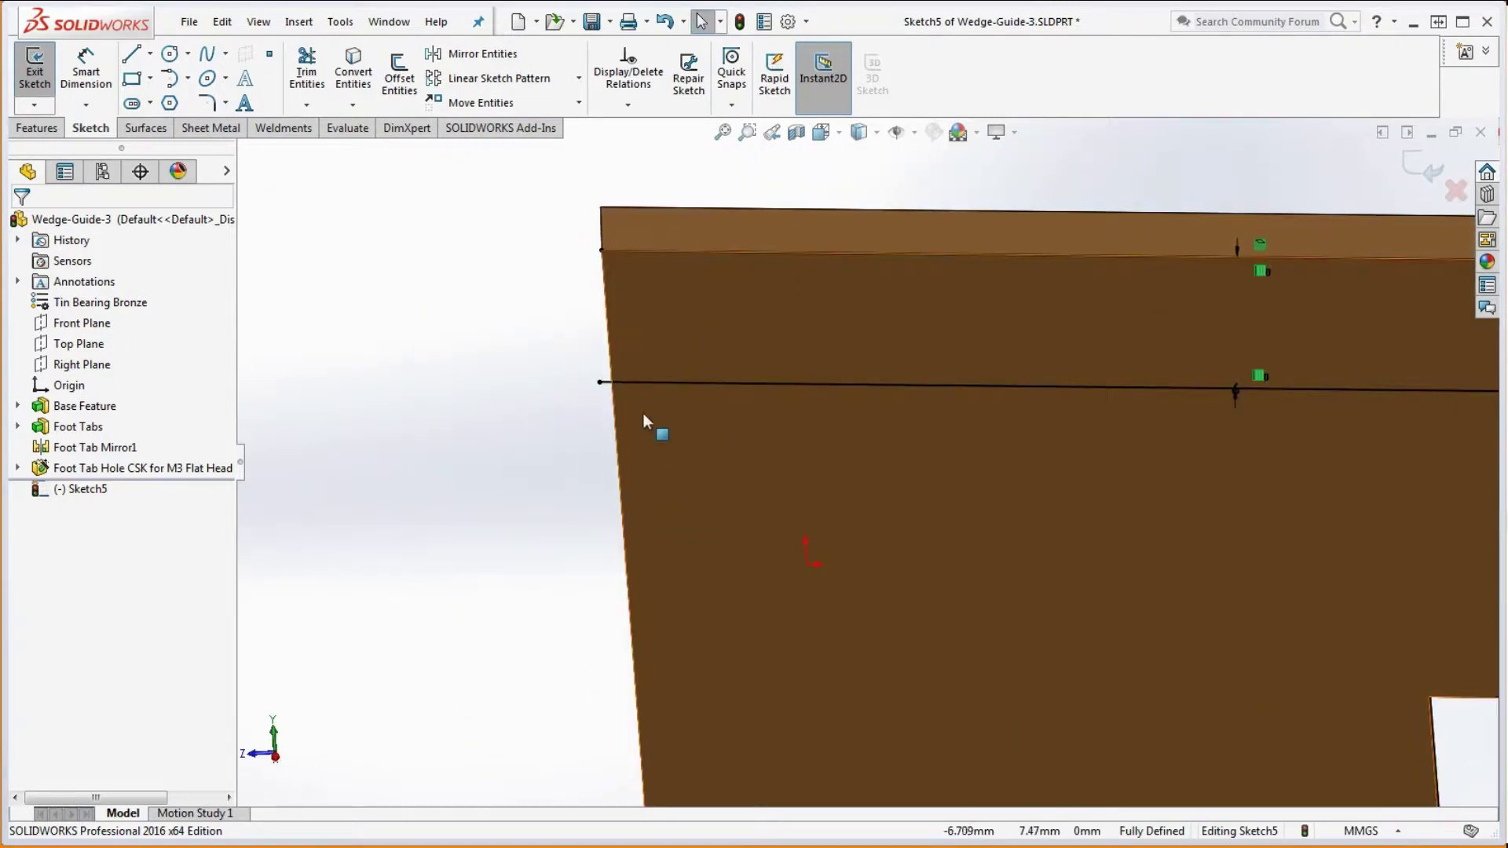
pyautogui.moveTo(601, 383); pyautogui.dragTo(707, 385)
pyautogui.click(513, 446)
pyautogui.press('f')
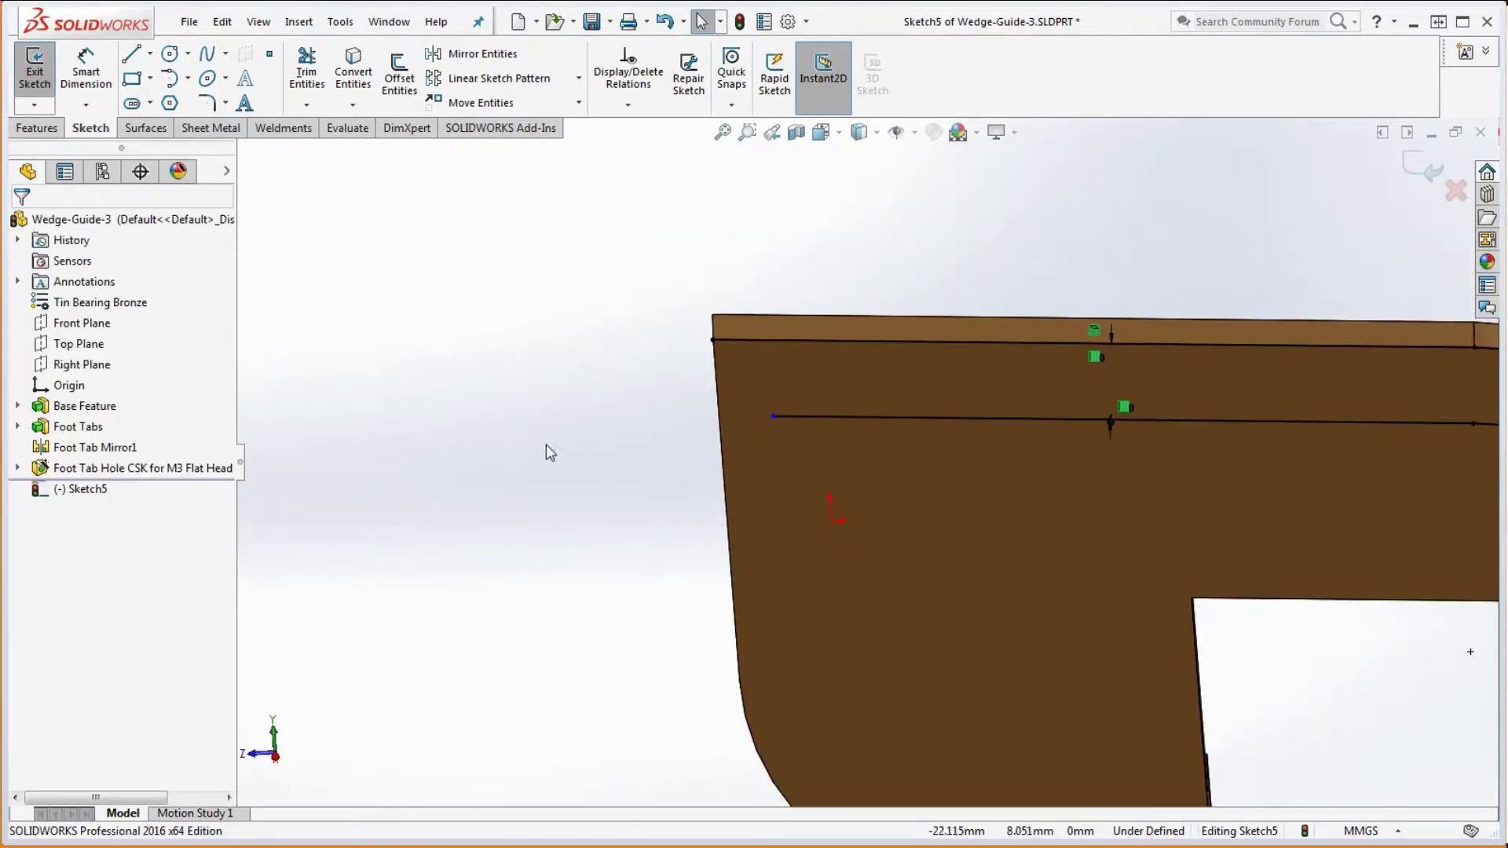
pyautogui.scroll(-3, 1398, 579)
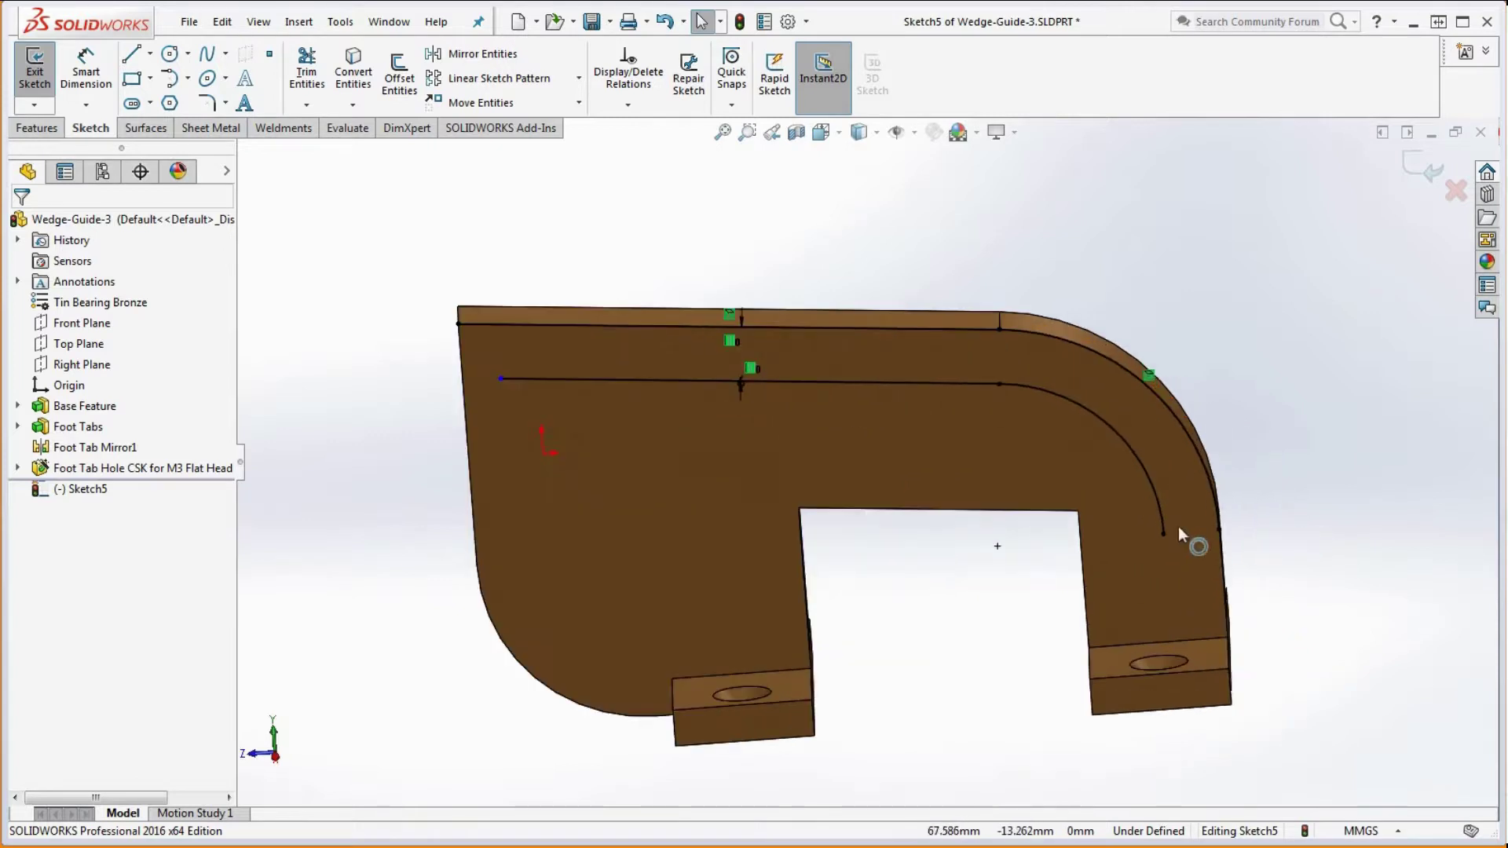
pyautogui.click(1163, 525)
pyautogui.moveTo(1162, 525); pyautogui.dragTo(1157, 495)
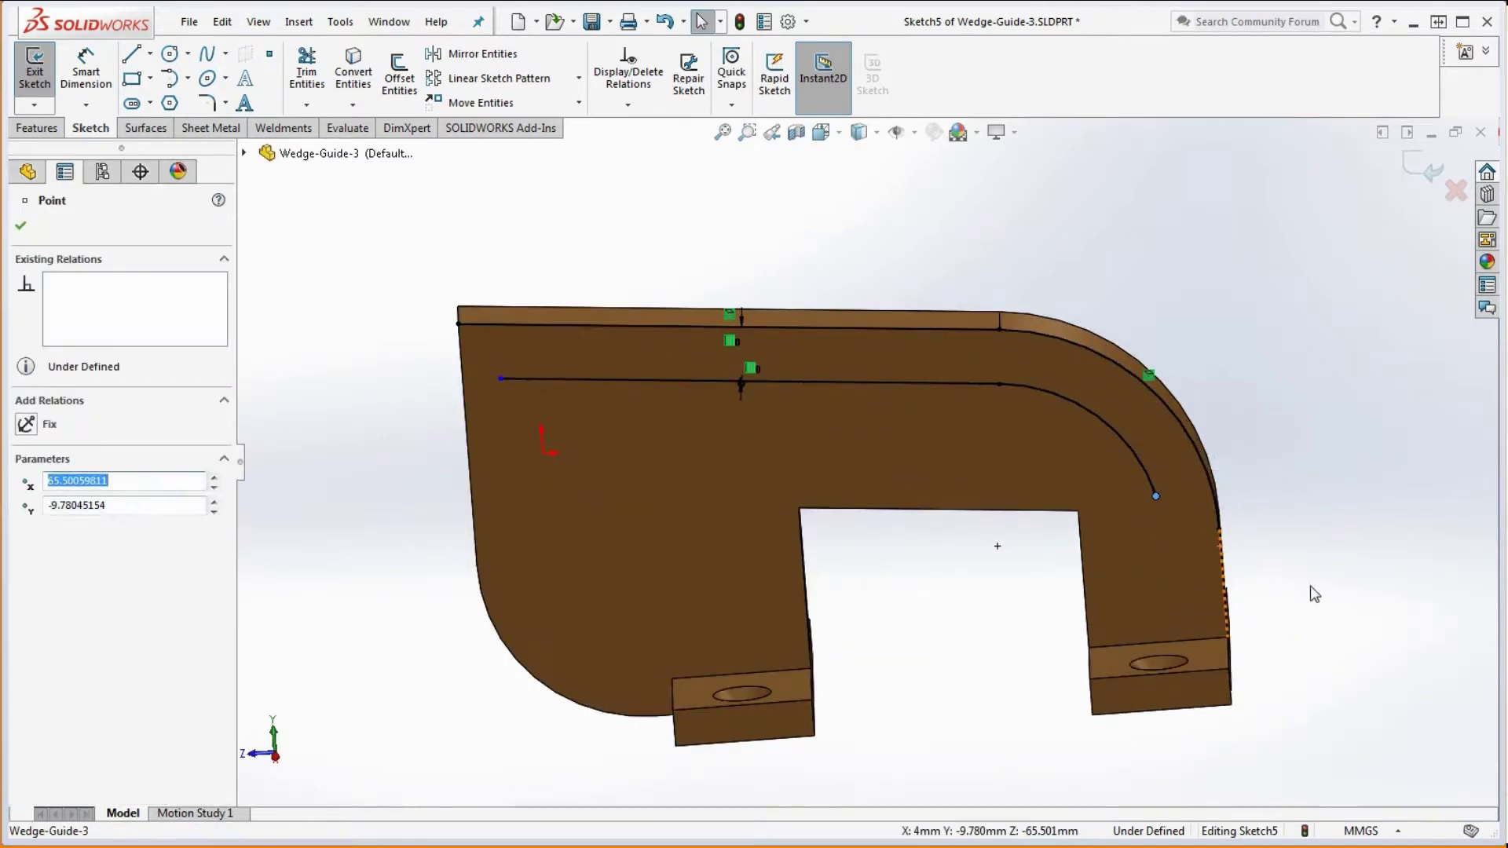
pyautogui.click(1311, 588)
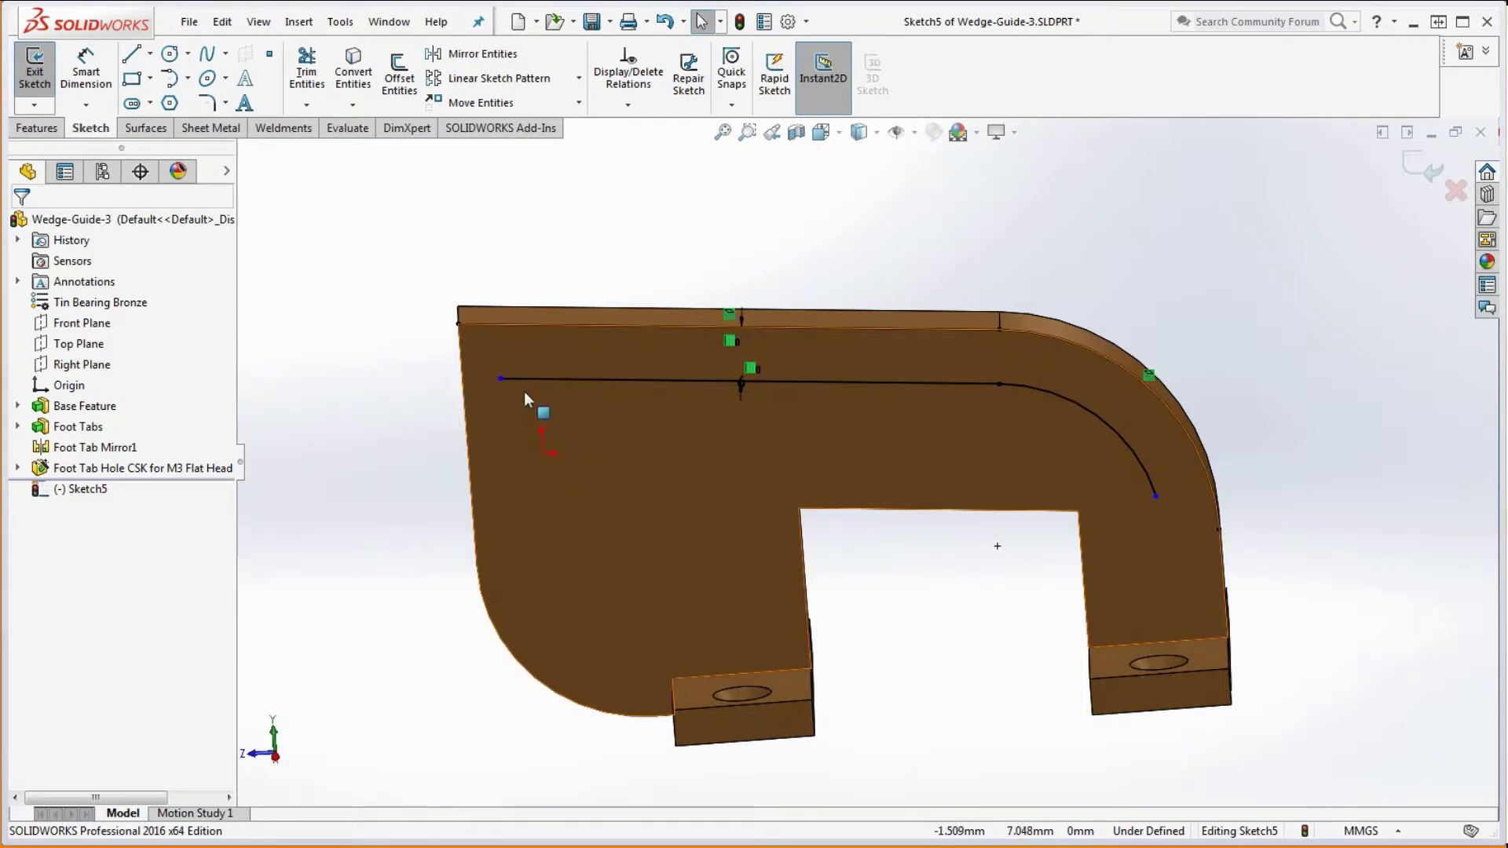
# Draw a line from the face's upper corner to the offset line's free end and make that endpoint coincident with the side edge
pyautogui.scroll(-3, 518, 383)
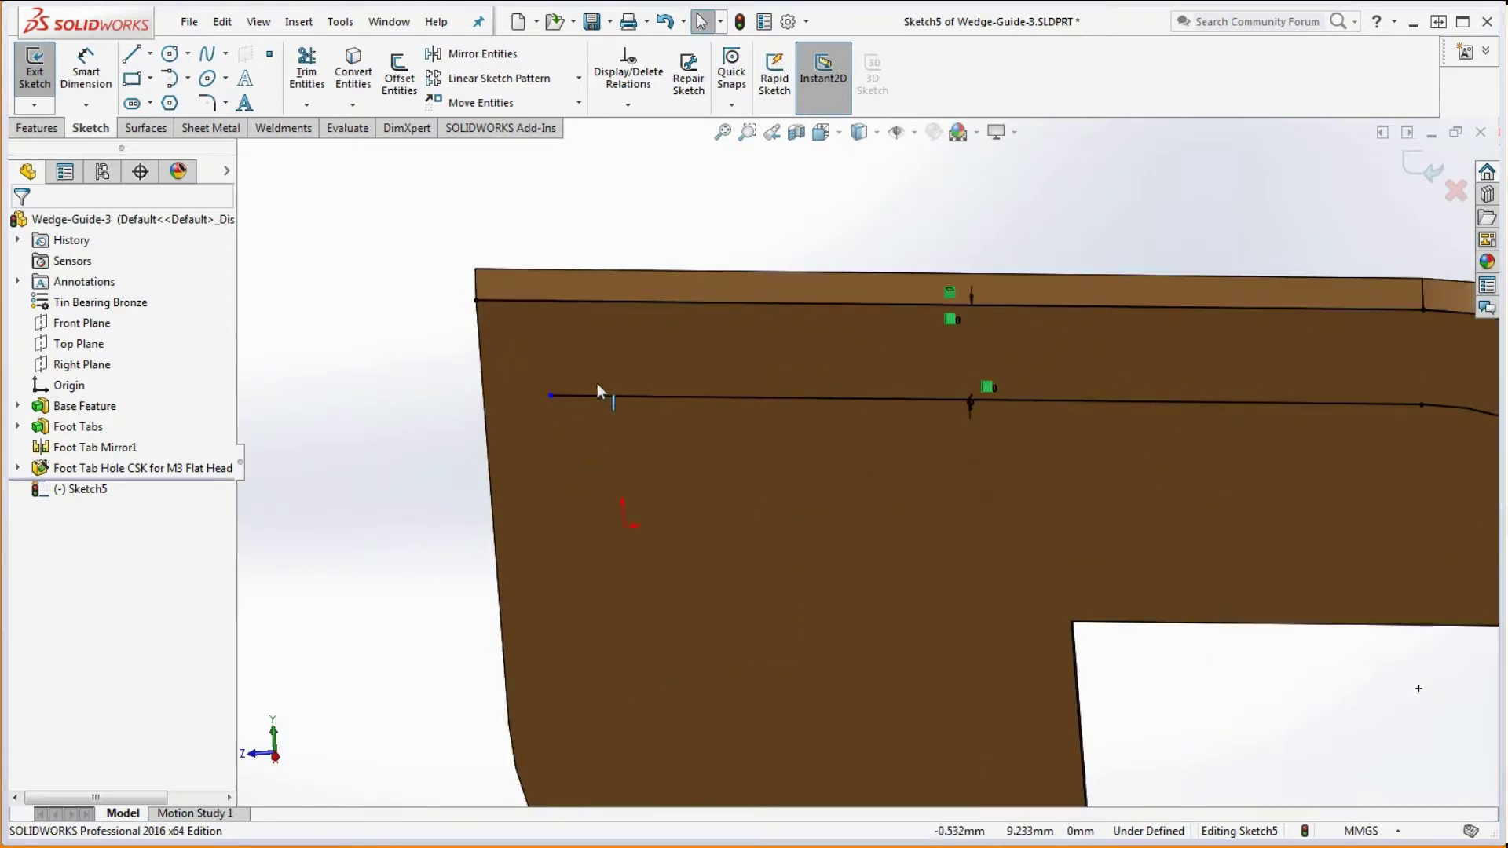
pyautogui.click(131, 53)
pyautogui.click(476, 300)
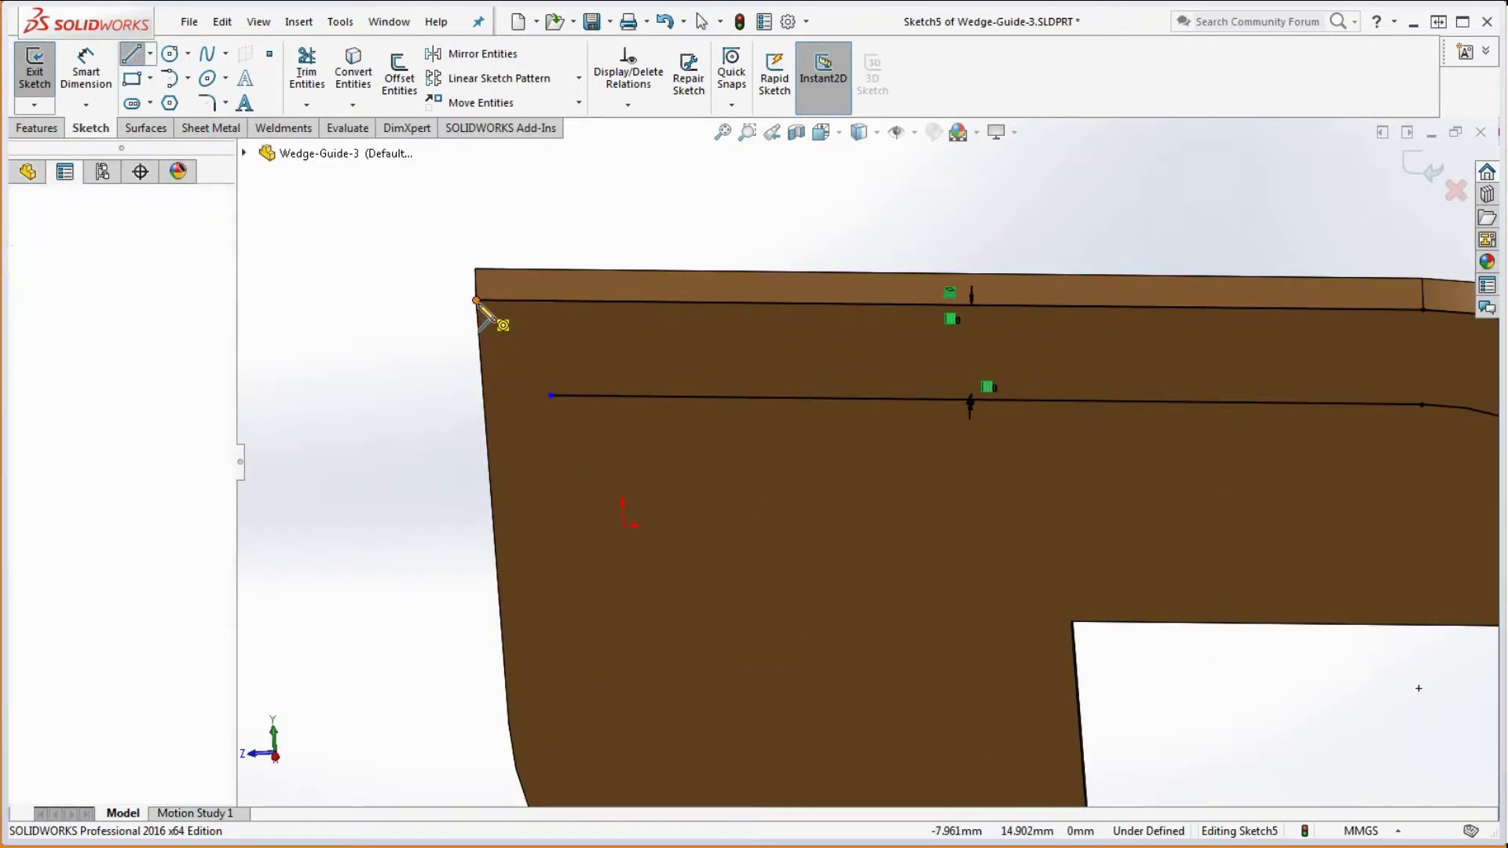
pyautogui.click(552, 396)
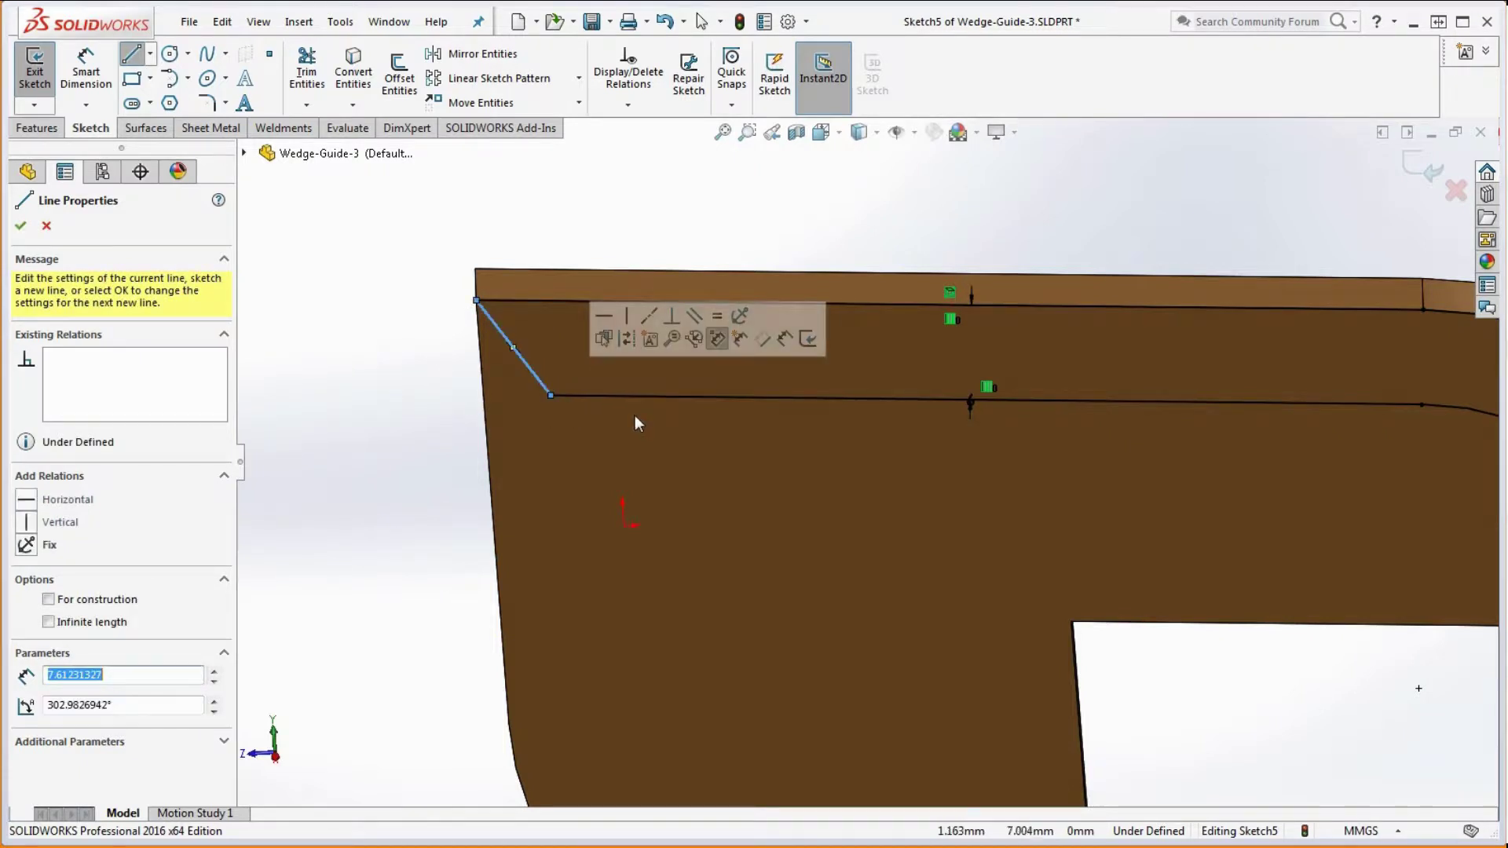
pyautogui.press('Escape')
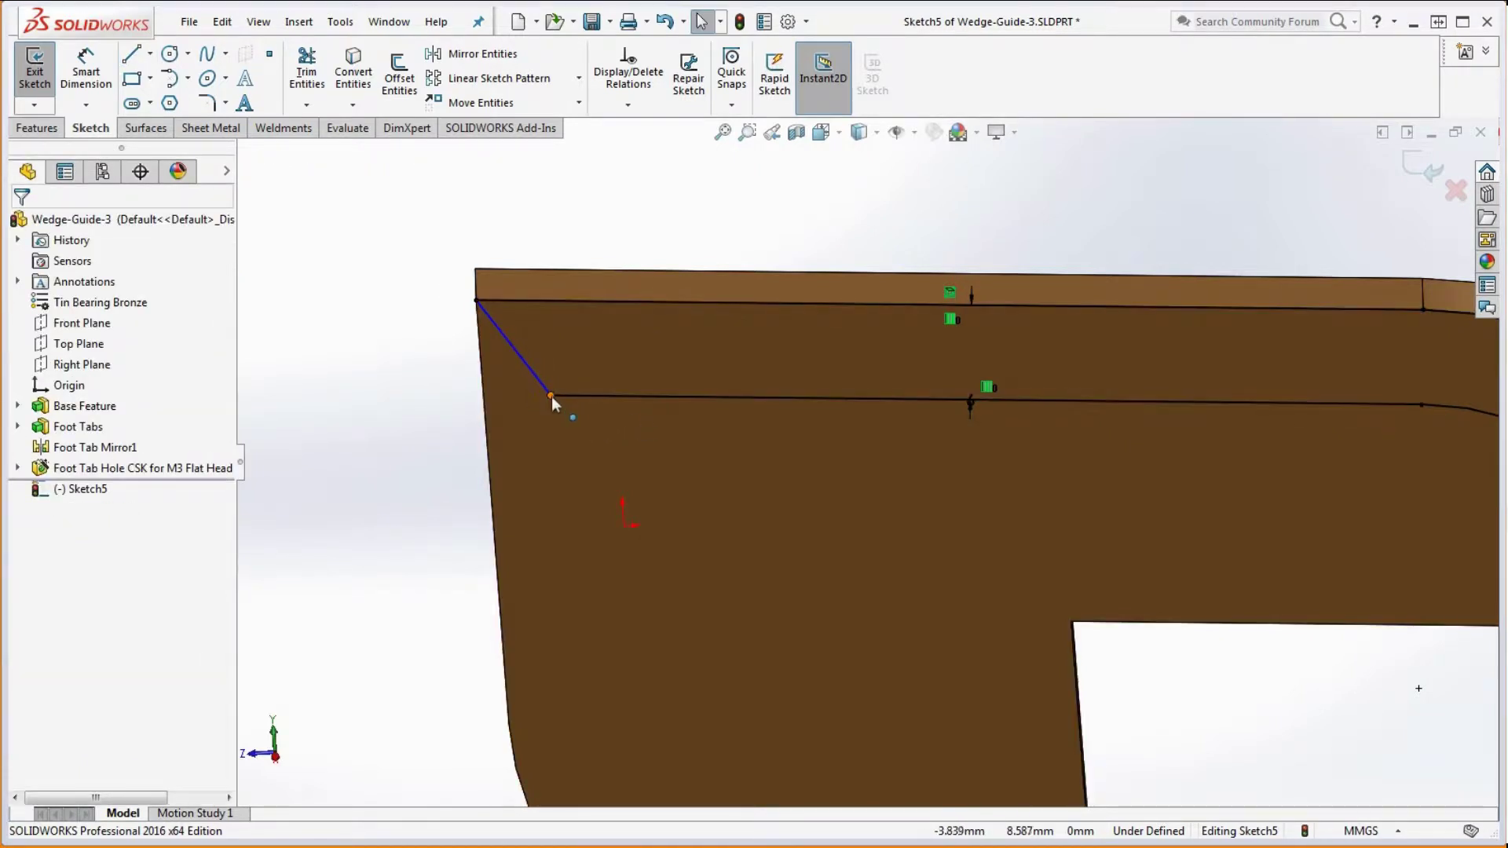
pyautogui.moveTo(552, 396); pyautogui.dragTo(482, 415)
pyautogui.click(473, 431)
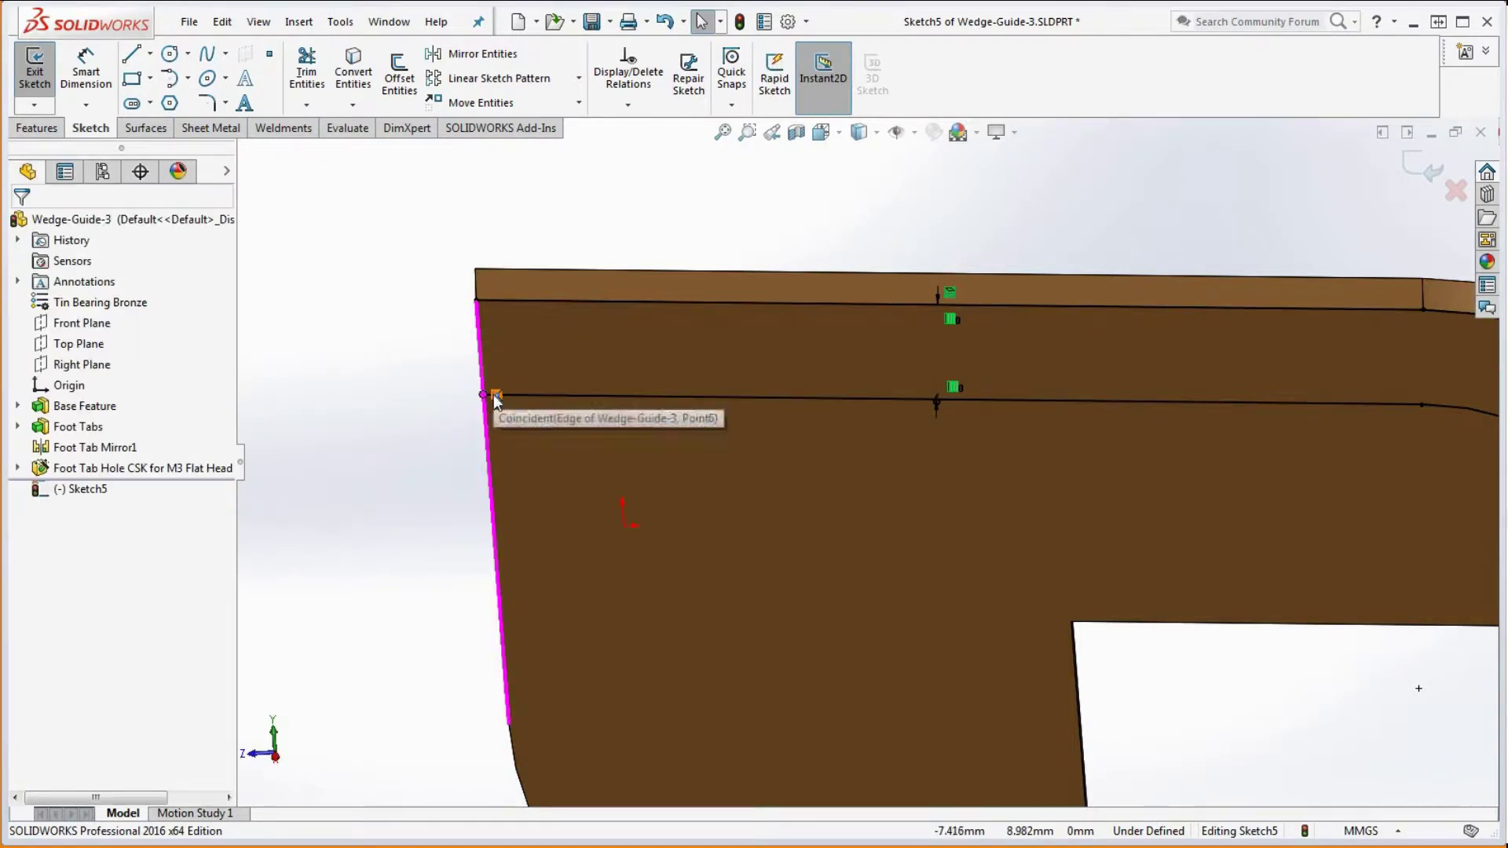
pyautogui.press('f')
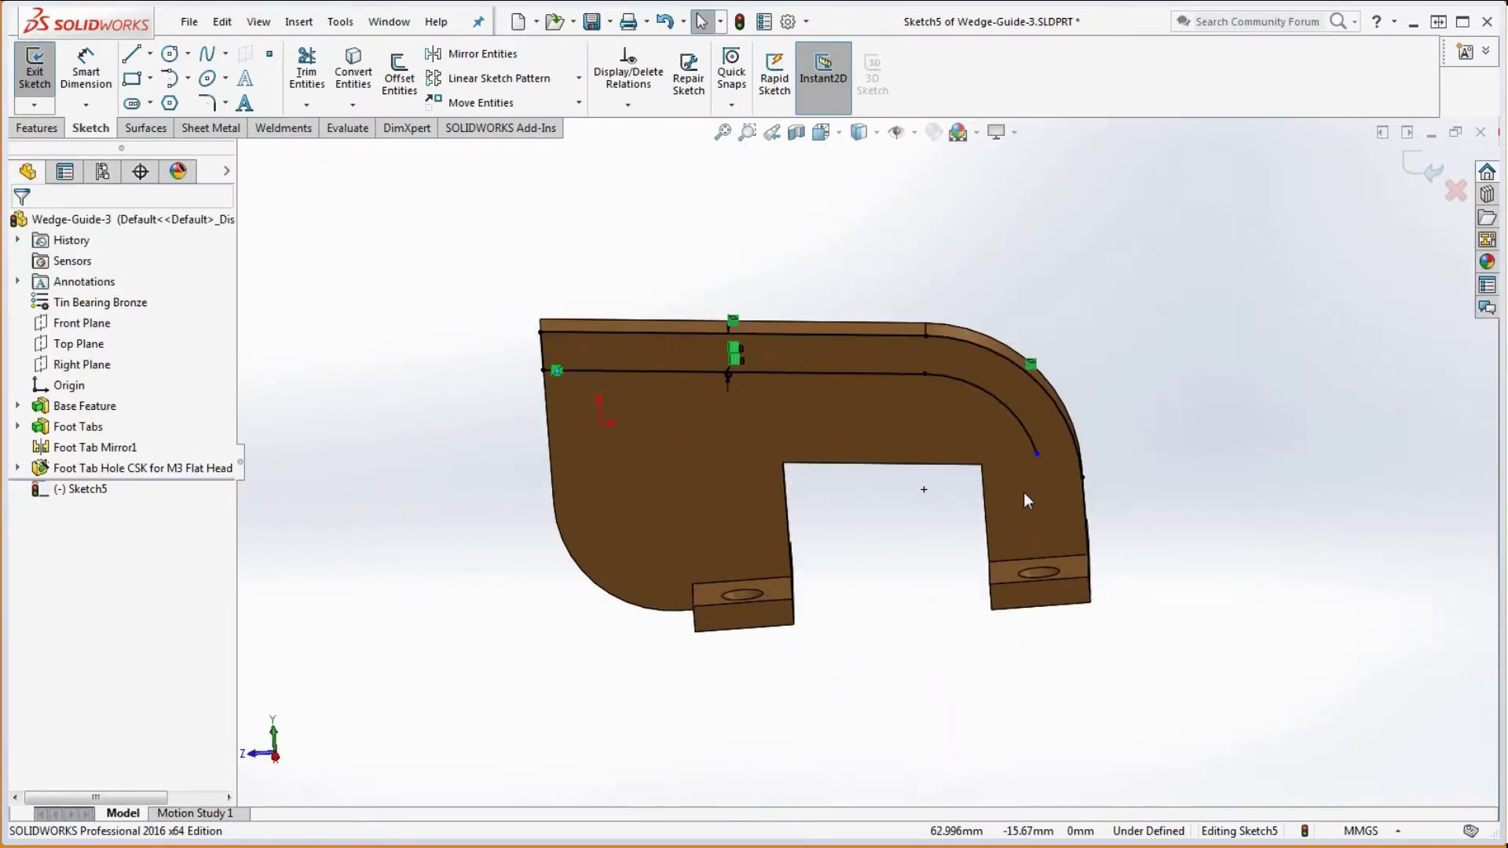
# Draw a tangent arc from the offset arc's lower end, curving out toward the face's outer edge
pyautogui.scroll(-4, 1025, 493)
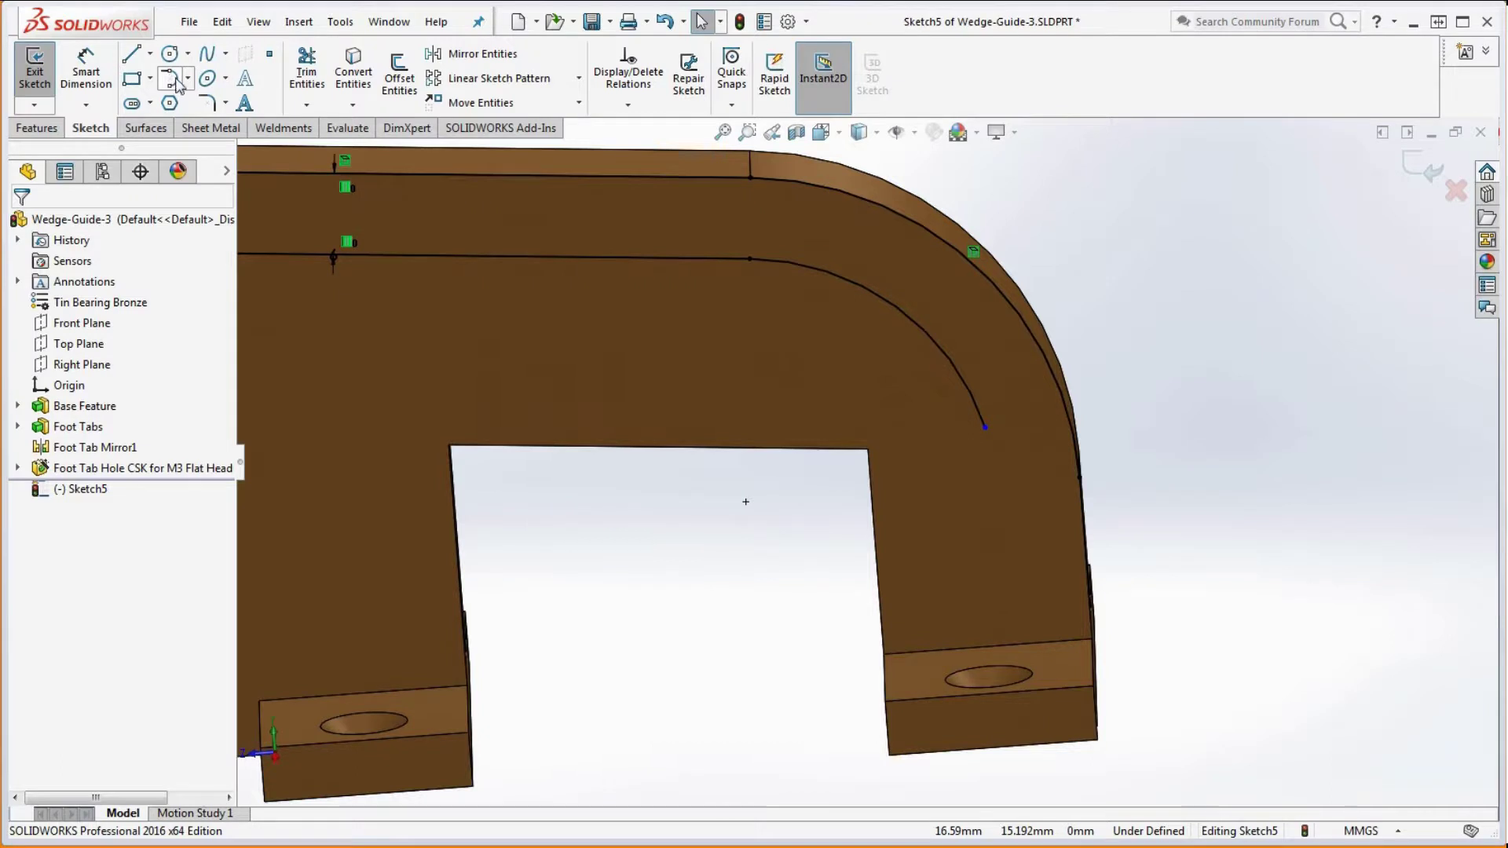
pyautogui.click(174, 80)
pyautogui.click(986, 428)
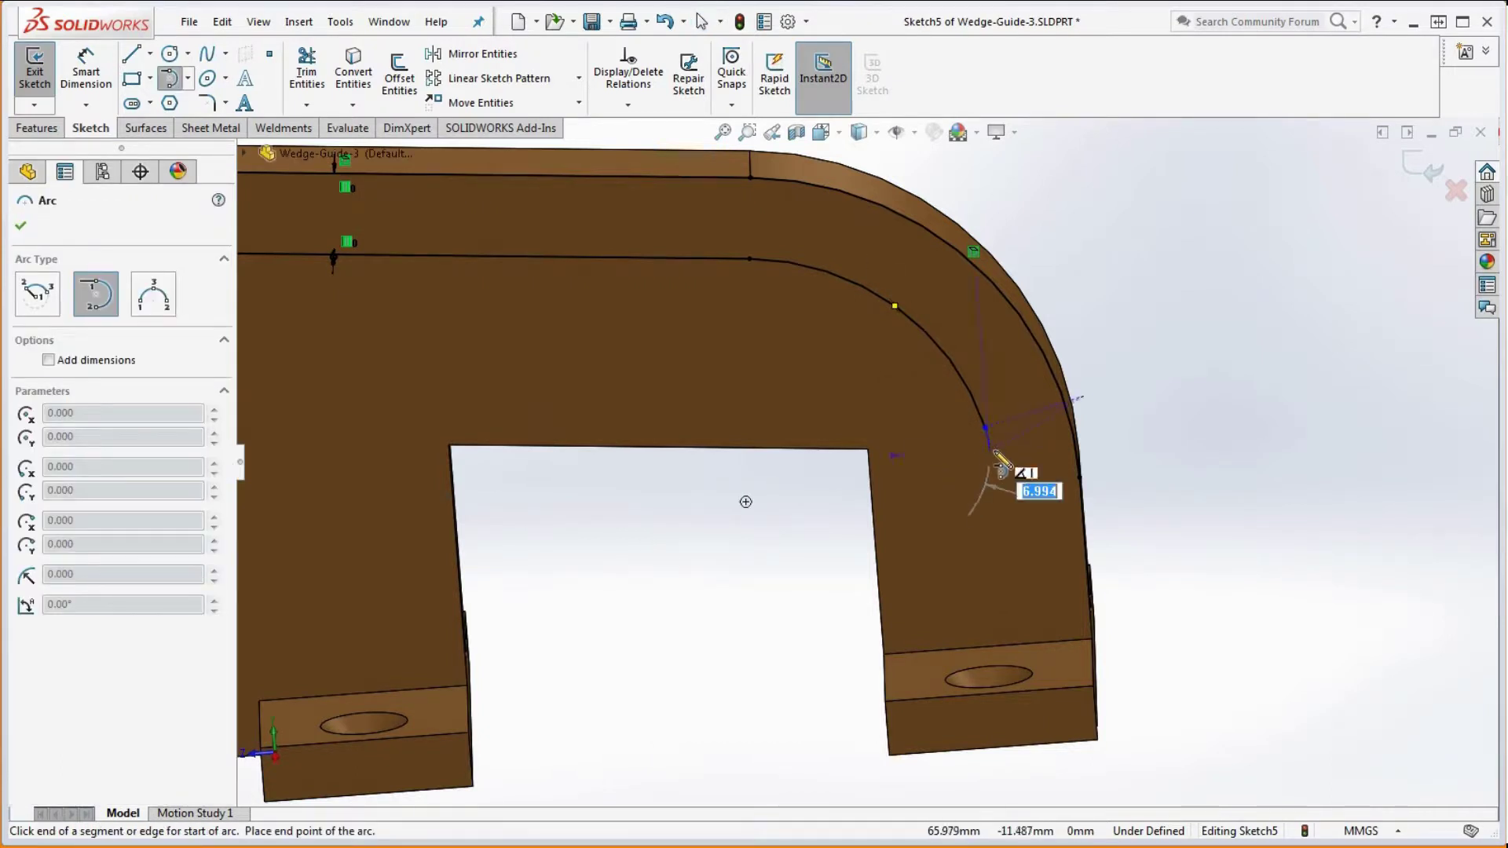
pyautogui.click(1047, 479)
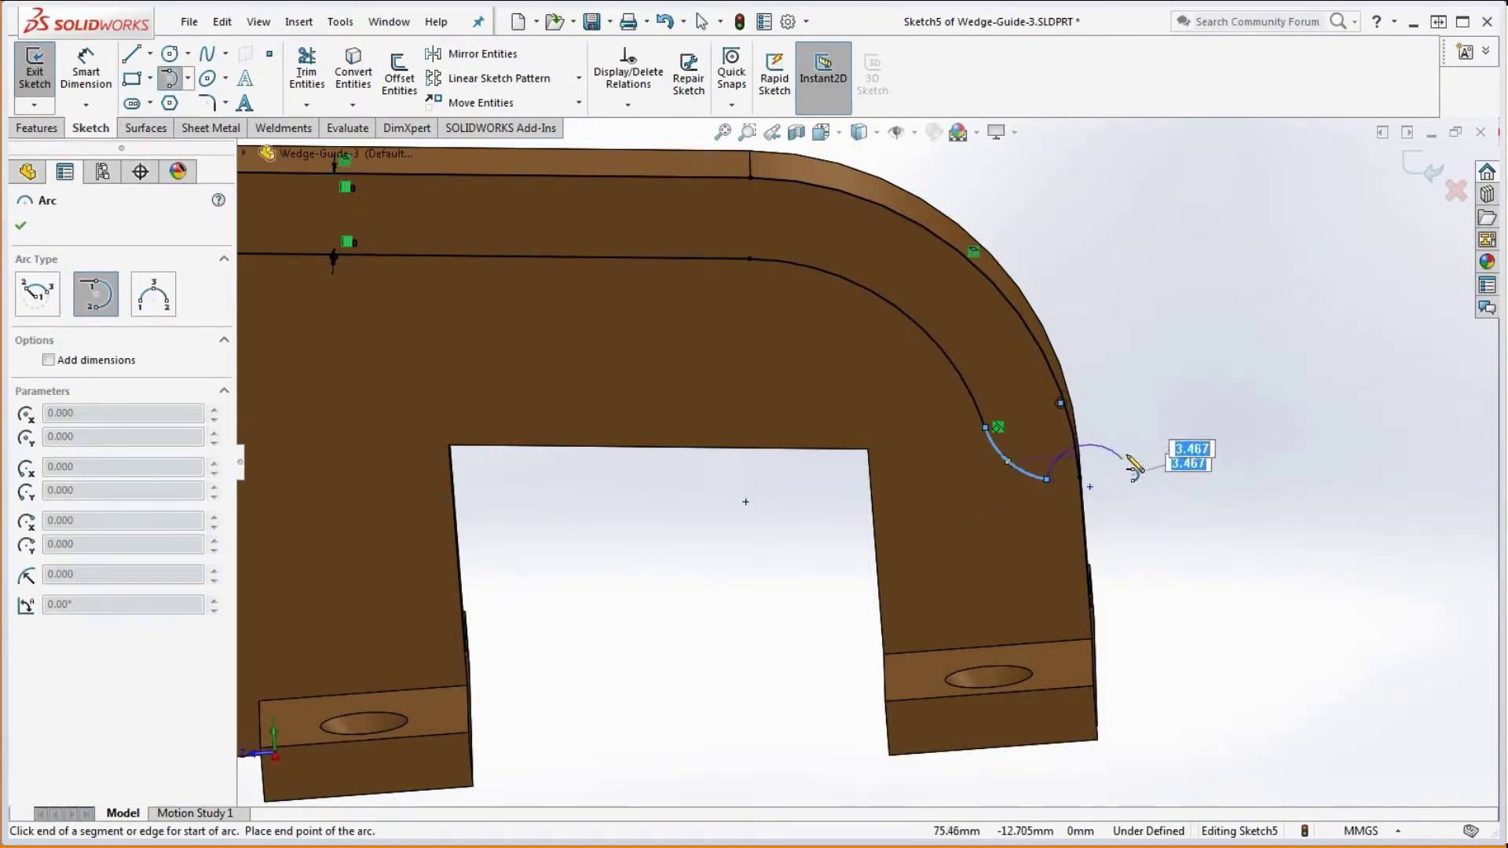
pyautogui.press('Escape')
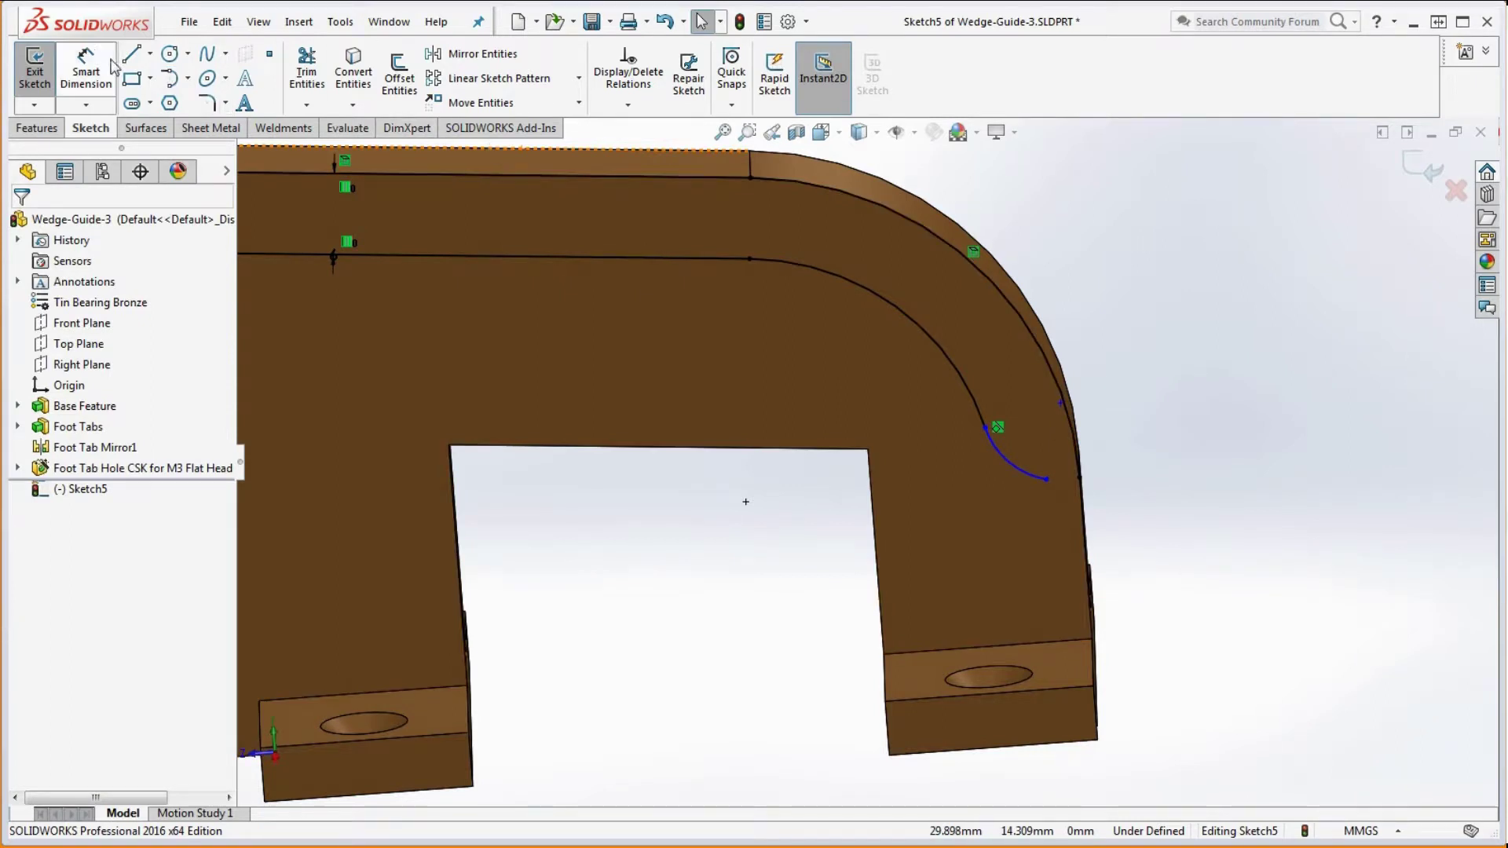
# Close the profile with a horizontal line from the small arc to the outer arc's lower end, tangent to the small arc
pyautogui.click(131, 53)
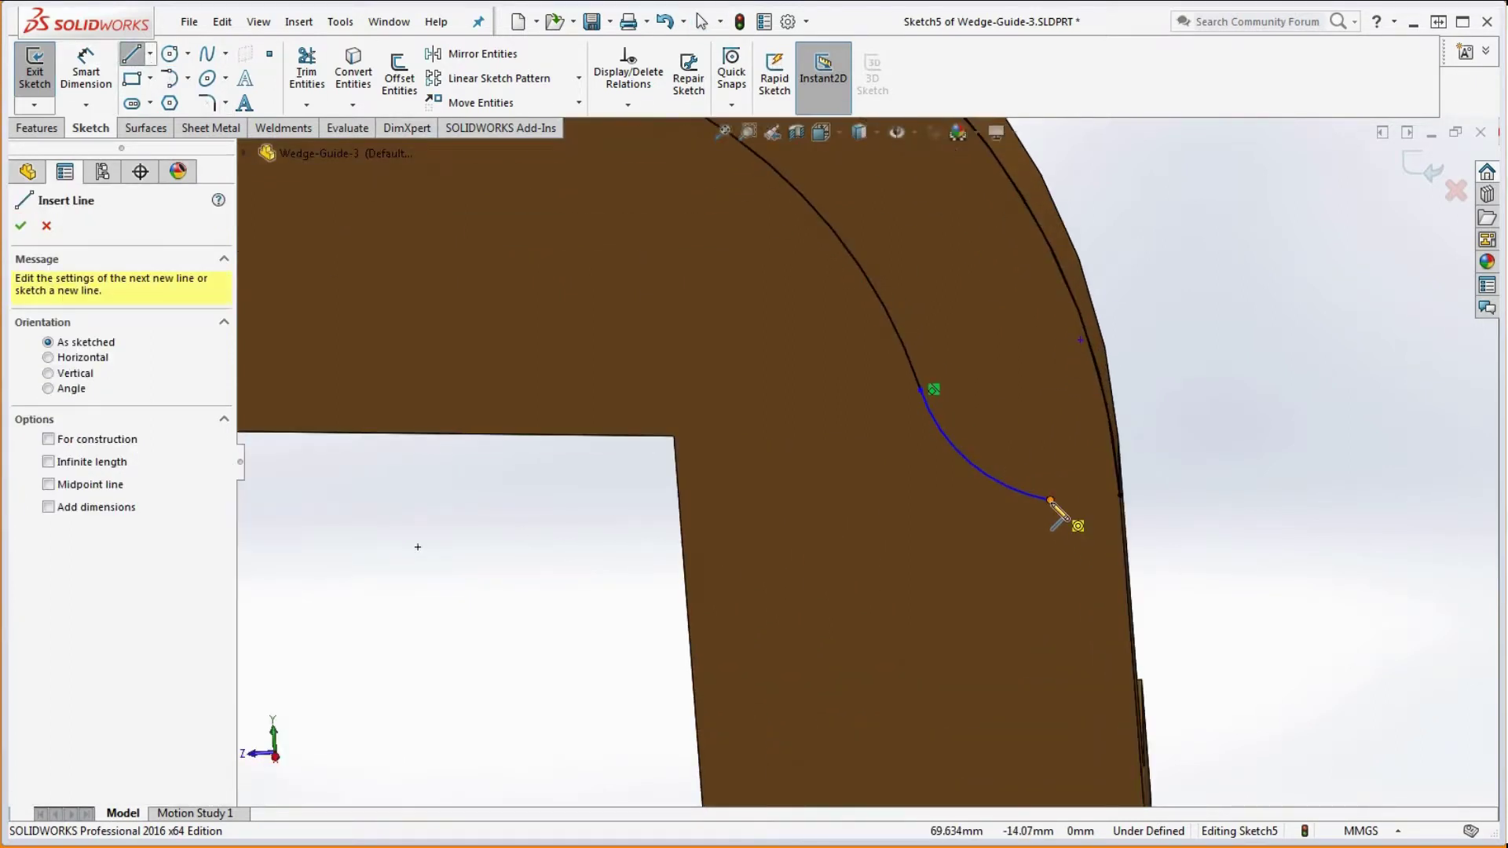
pyautogui.moveTo(1053, 502)
pyautogui.mouseDown()
pyautogui.moveTo(1131, 517)
pyautogui.moveTo(1120, 497)
pyautogui.mouseUp()
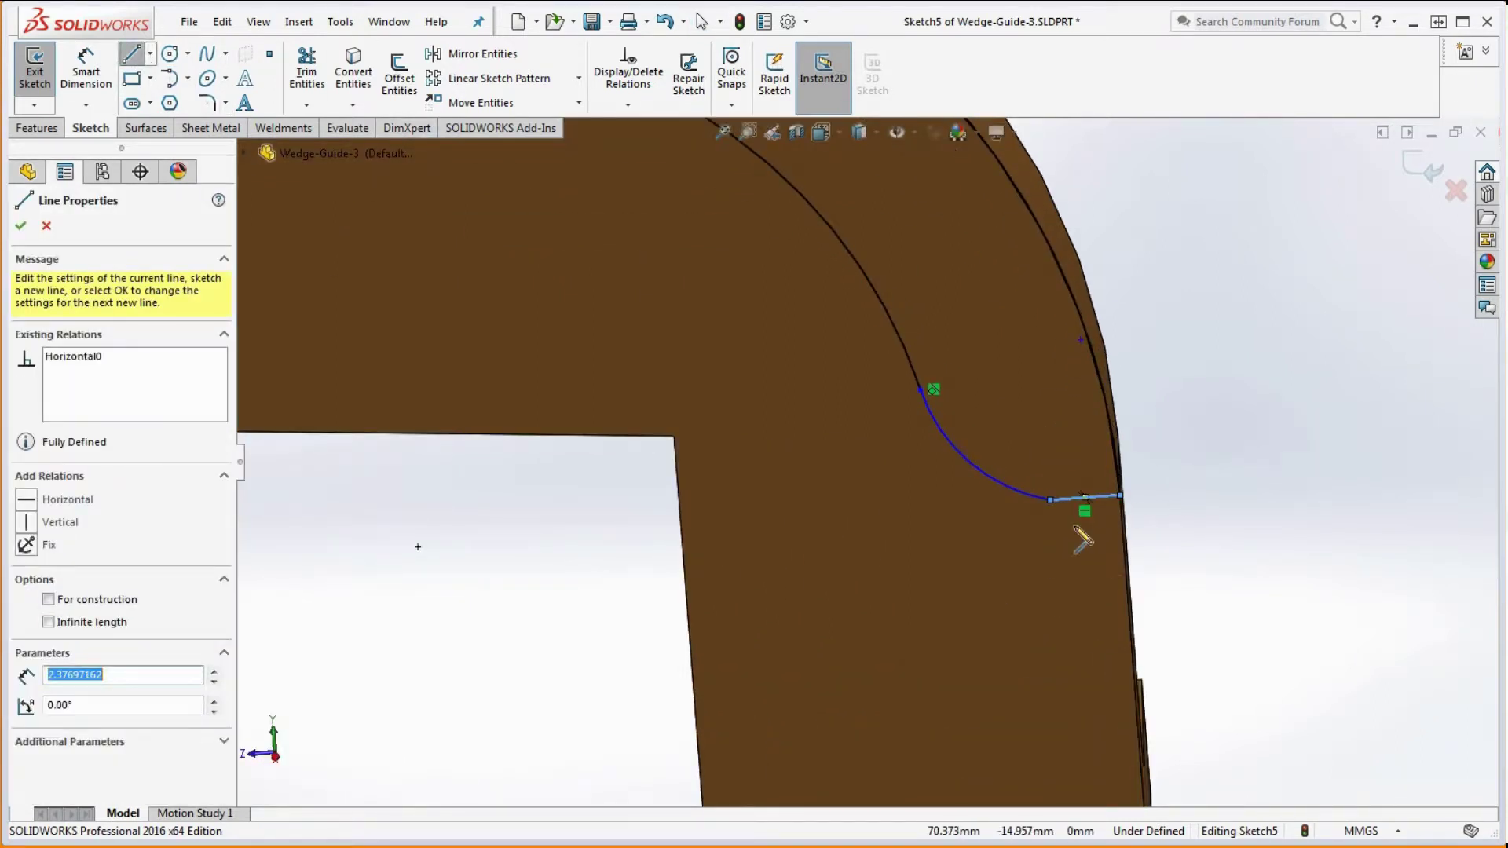
pyautogui.press('Escape')
pyautogui.keyDown('ctrl'); pyautogui.click(1028, 492); pyautogui.keyUp('ctrl')
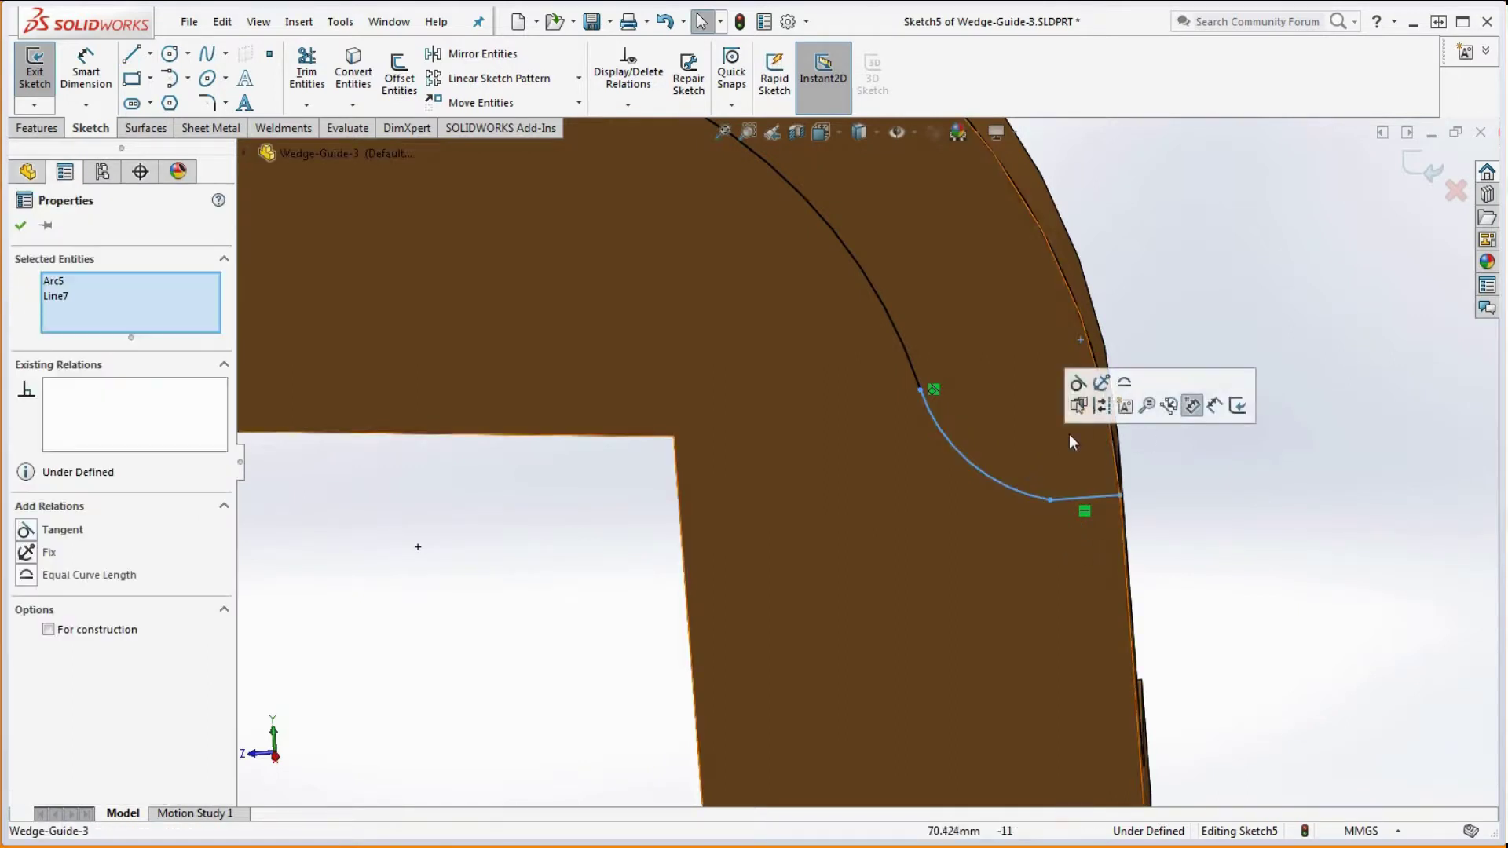
pyautogui.click(1078, 383)
pyautogui.click(1171, 522)
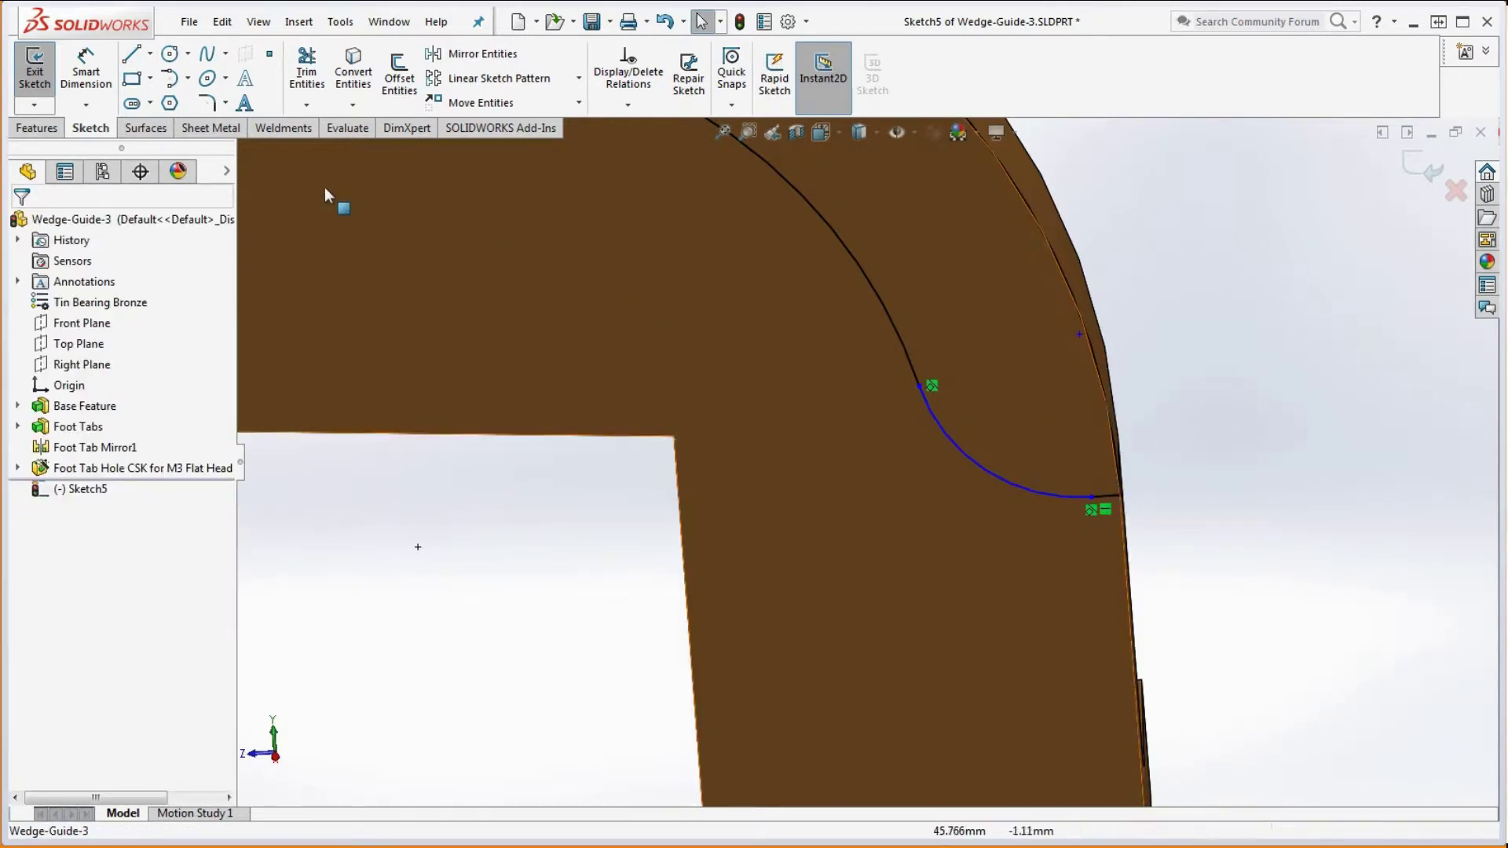
# Dimension the small tangent arc with a radius of 5 mm
pyautogui.click(85, 71)
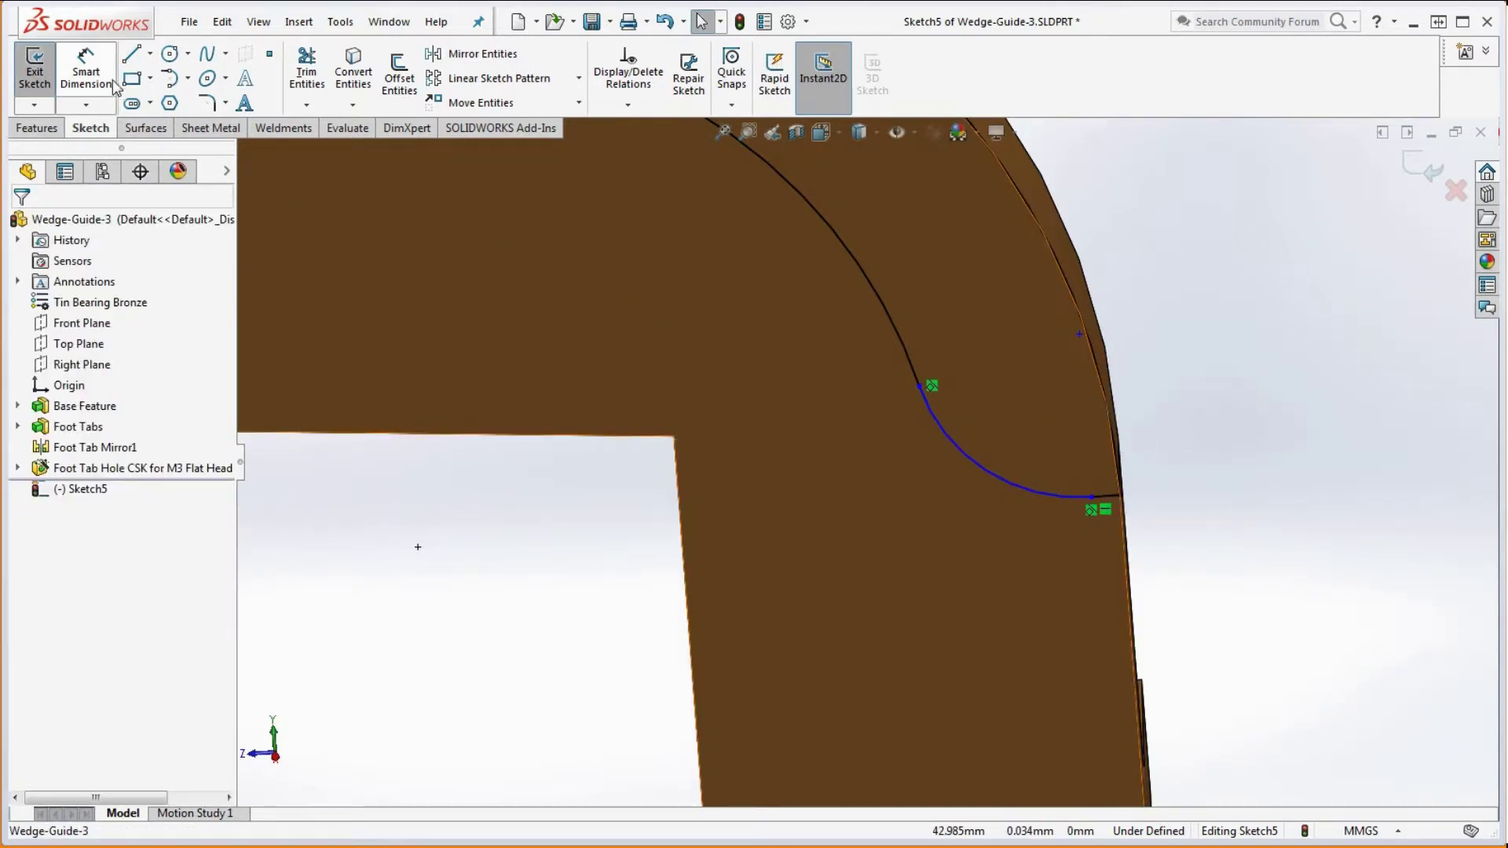
pyautogui.click(985, 471)
pyautogui.click(899, 525)
pyautogui.write('5')
pyautogui.press('Return')
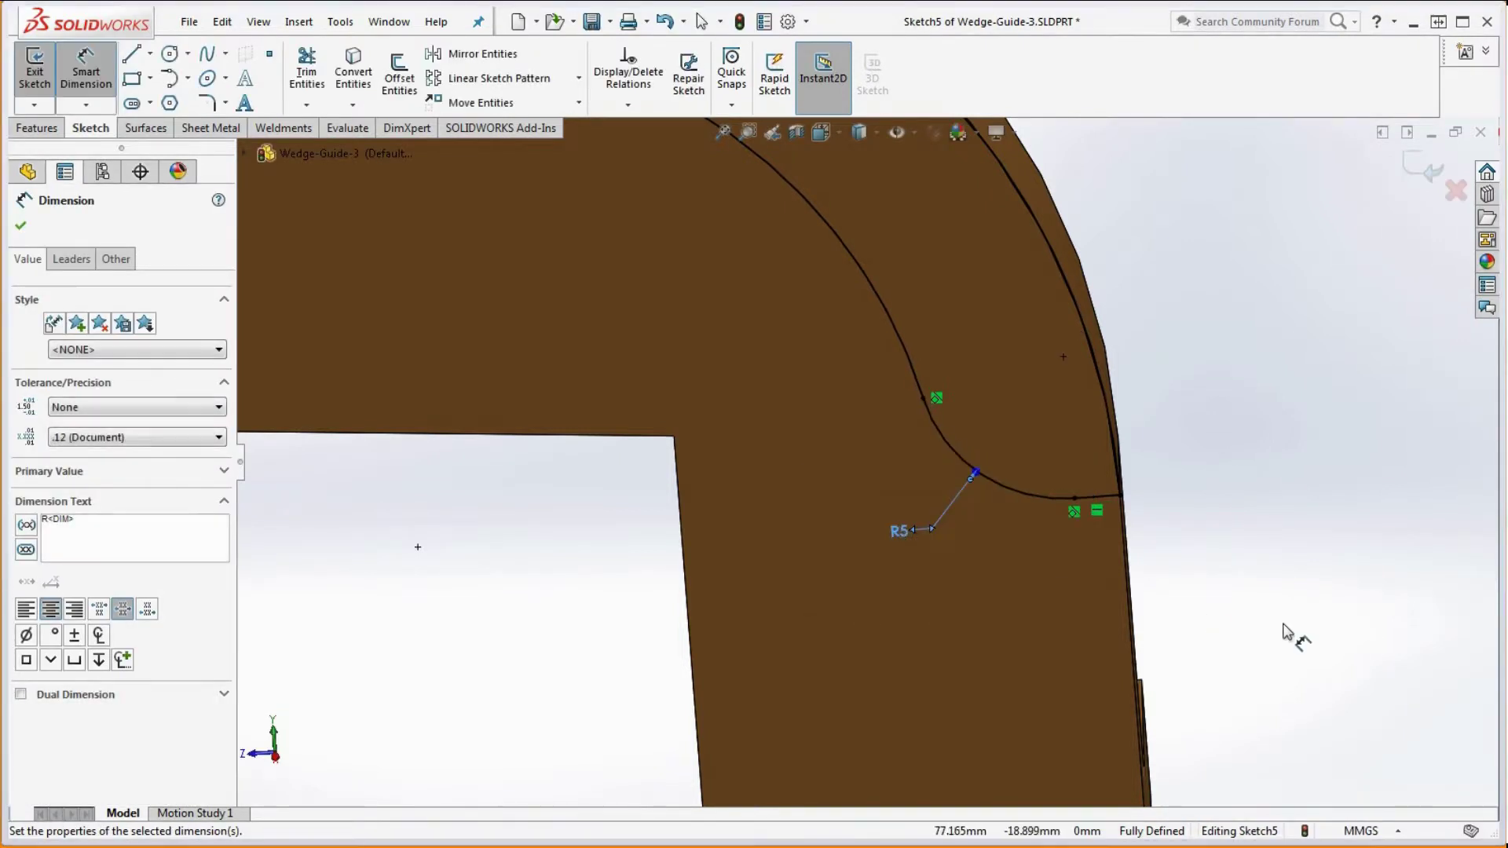
pyautogui.click(1301, 628)
pyautogui.press('f')
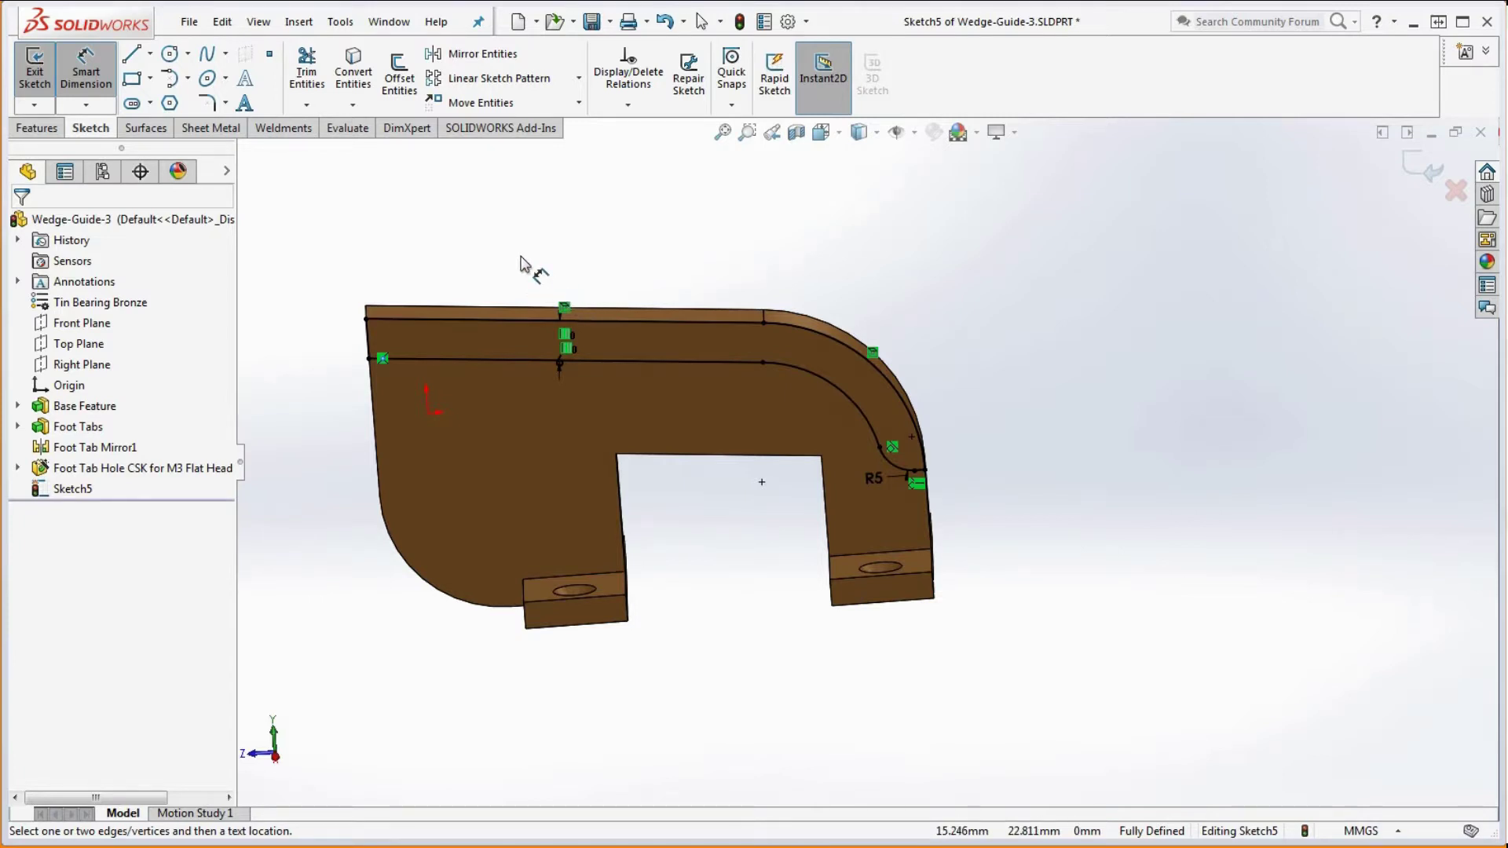
# Exit the wedge plate sketch with a rebuild and move its sketch plane to the Right Plane
pyautogui.click(740, 22)
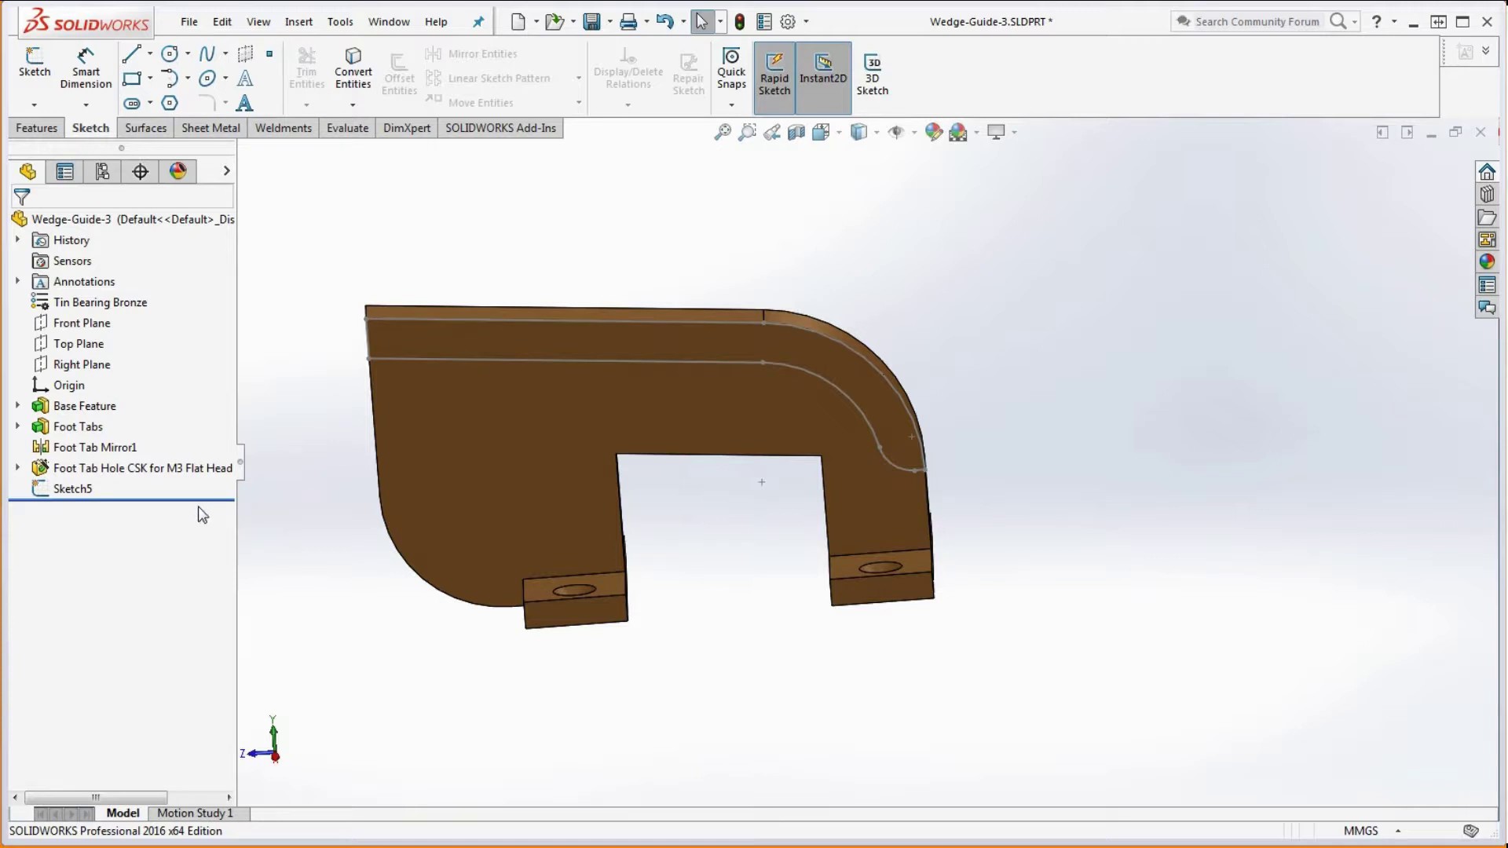
pyautogui.rightClick(52, 490)
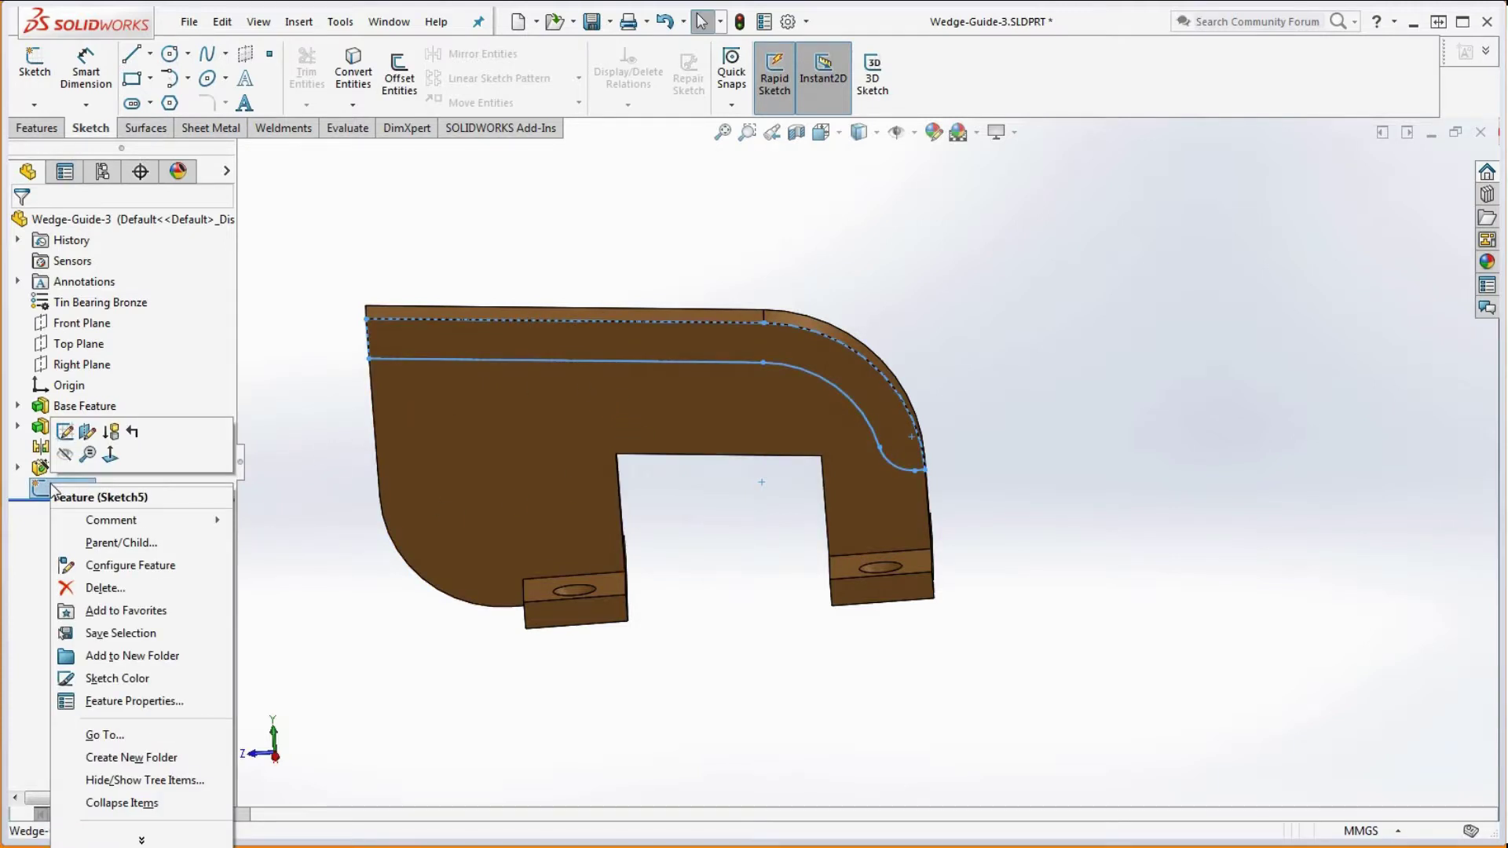
pyautogui.click(86, 432)
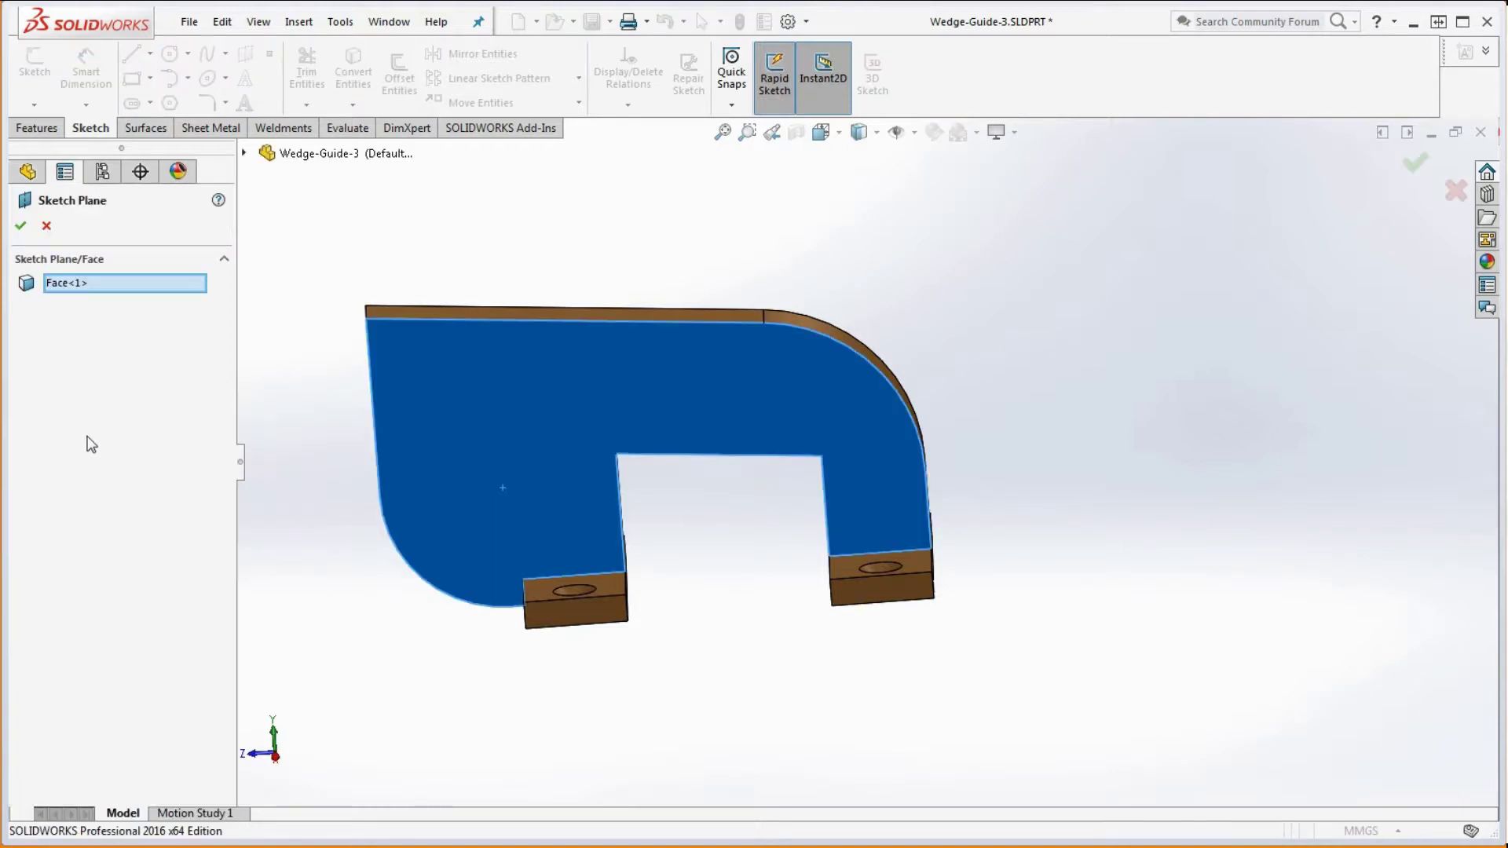
pyautogui.click(244, 154)
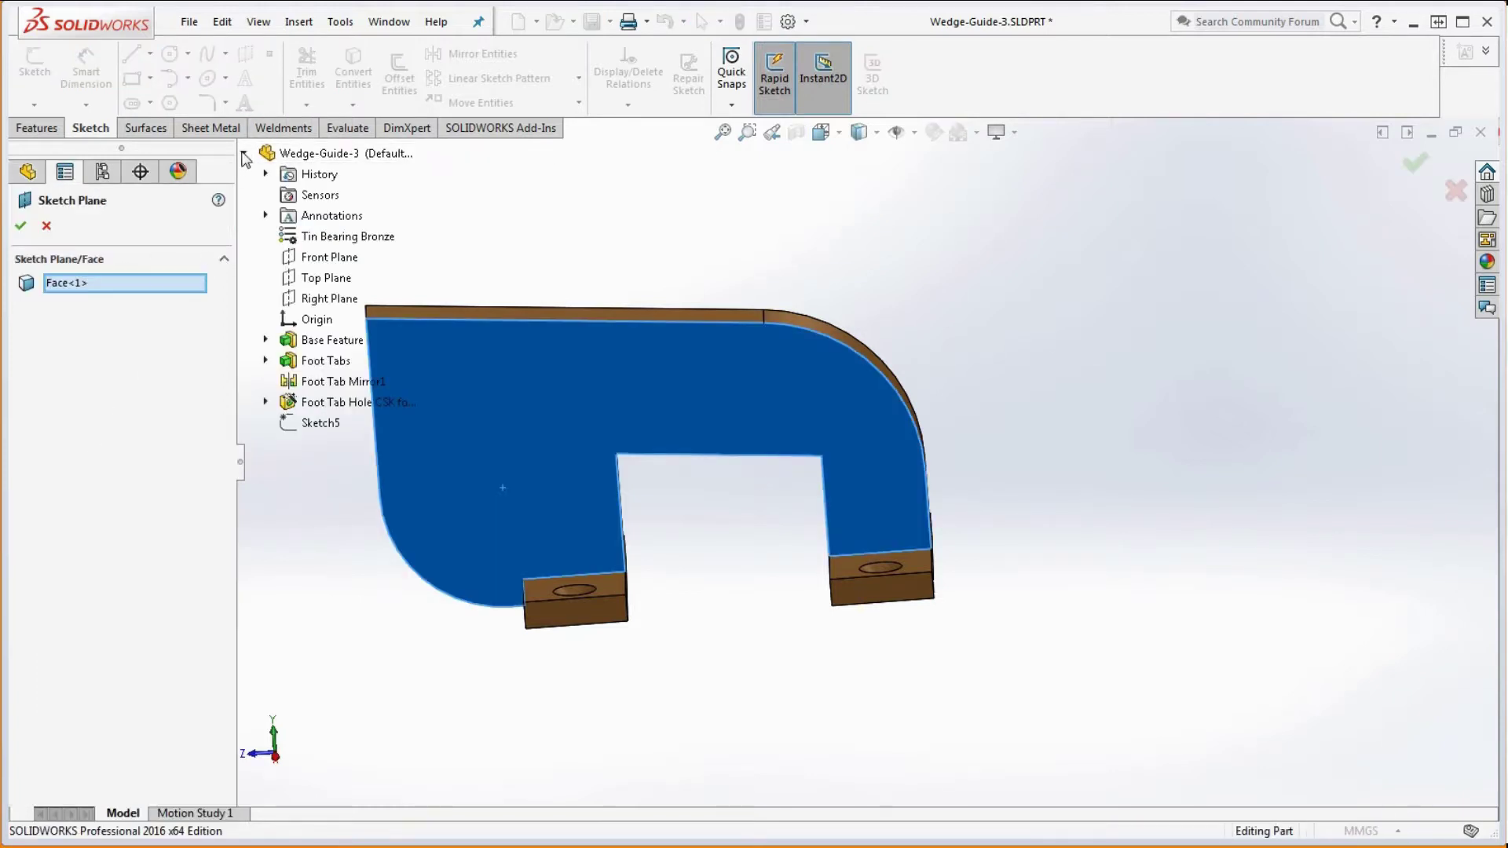
pyautogui.click(326, 299)
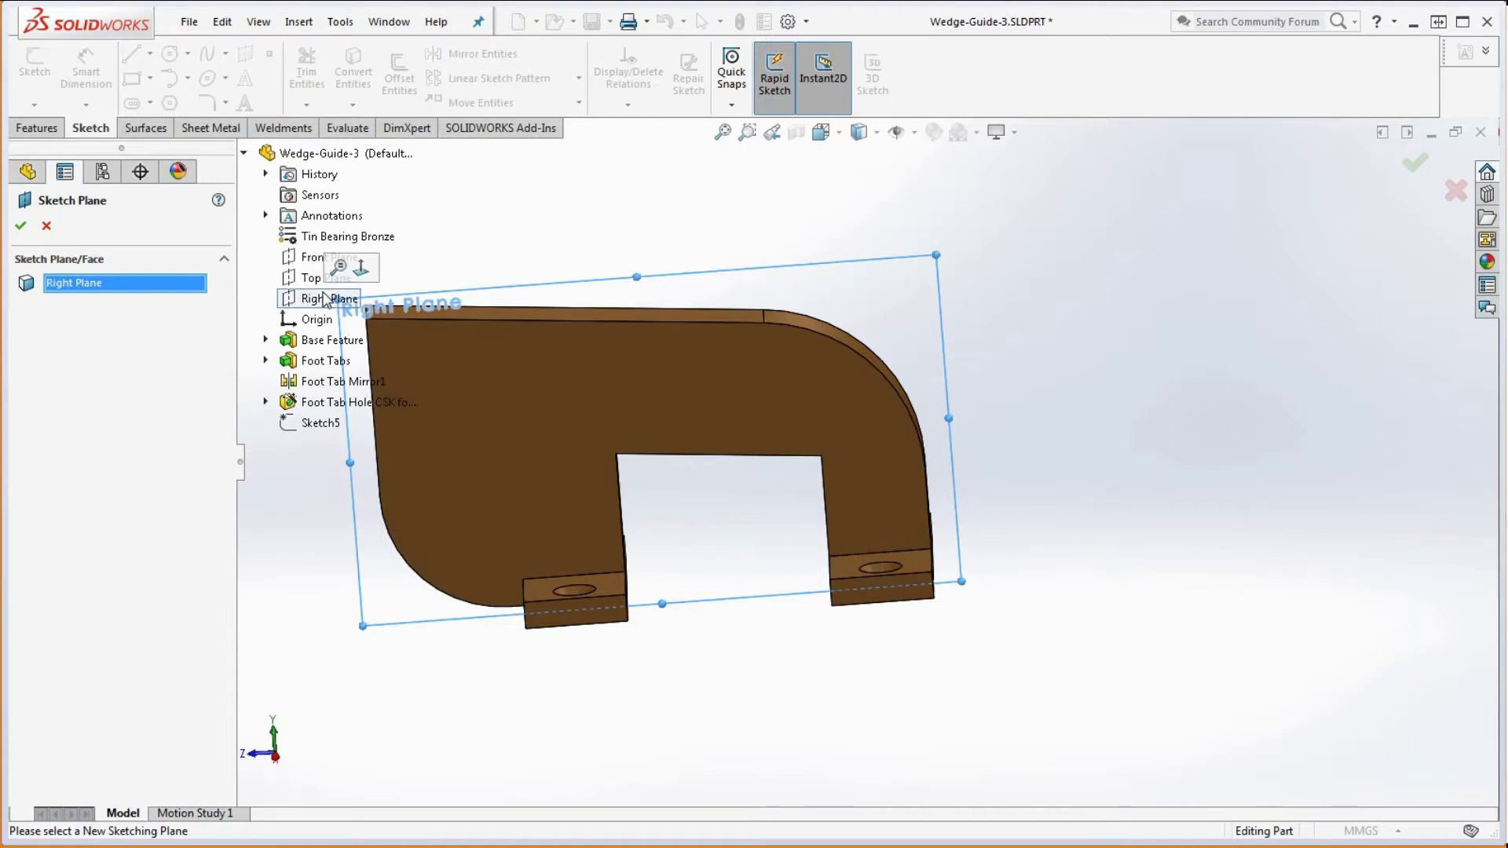
pyautogui.click(20, 226)
pyautogui.moveTo(555, 262); pyautogui.dragTo(629, 382, button='middle')
pyautogui.moveTo(1026, 348)
pyautogui.mouseDown(button='middle')
pyautogui.moveTo(997, 441)
pyautogui.moveTo(1037, 356)
pyautogui.mouseUp(button='middle')
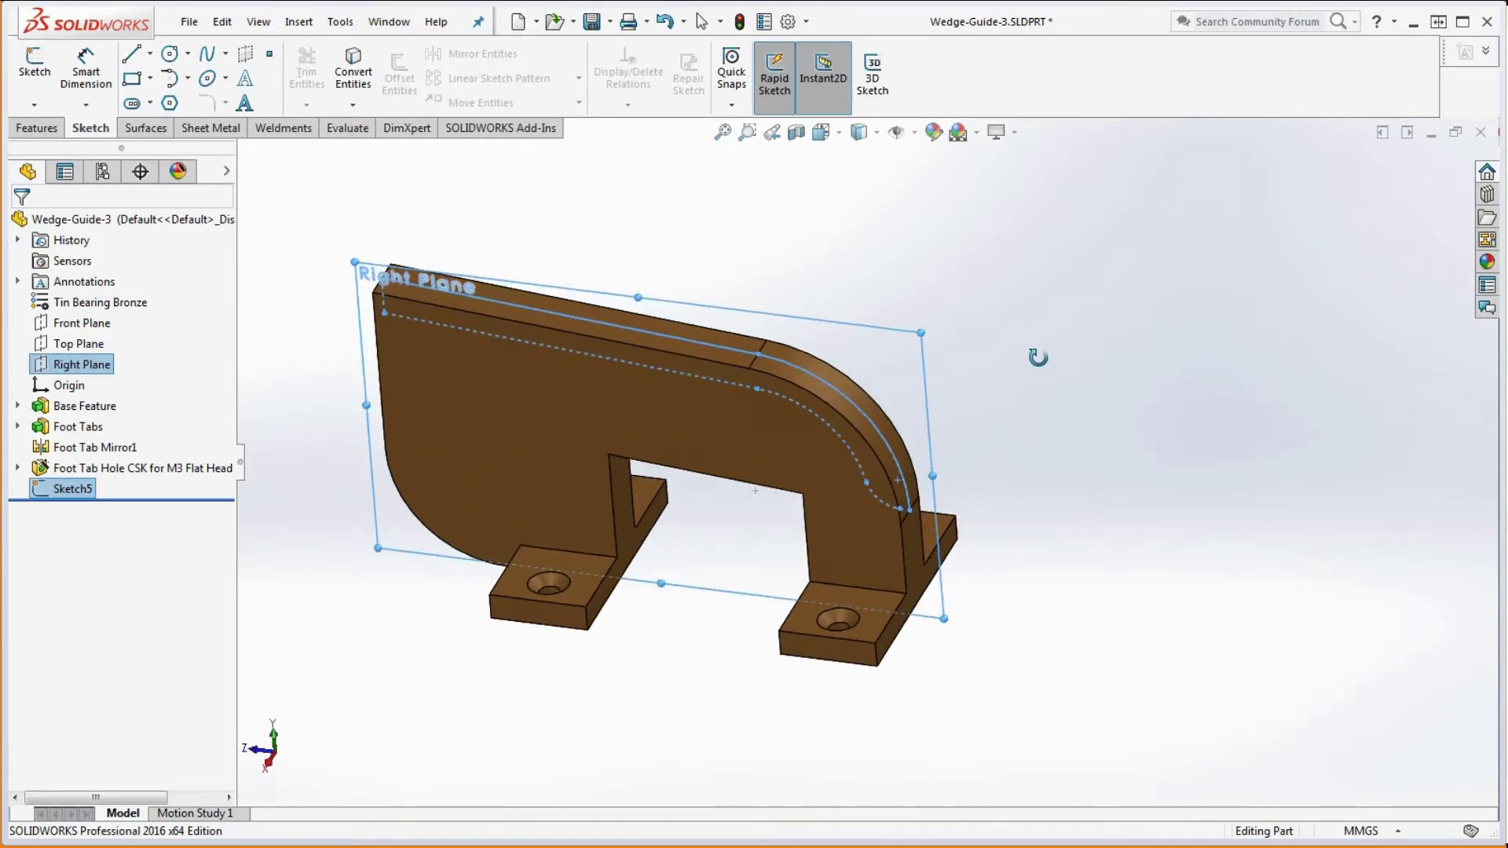
pyautogui.click(677, 257)
# Extrude the wedge plate profile sketch 20 mm with a Mid Plane end condition, merged with the existing body
pyautogui.click(72, 489)
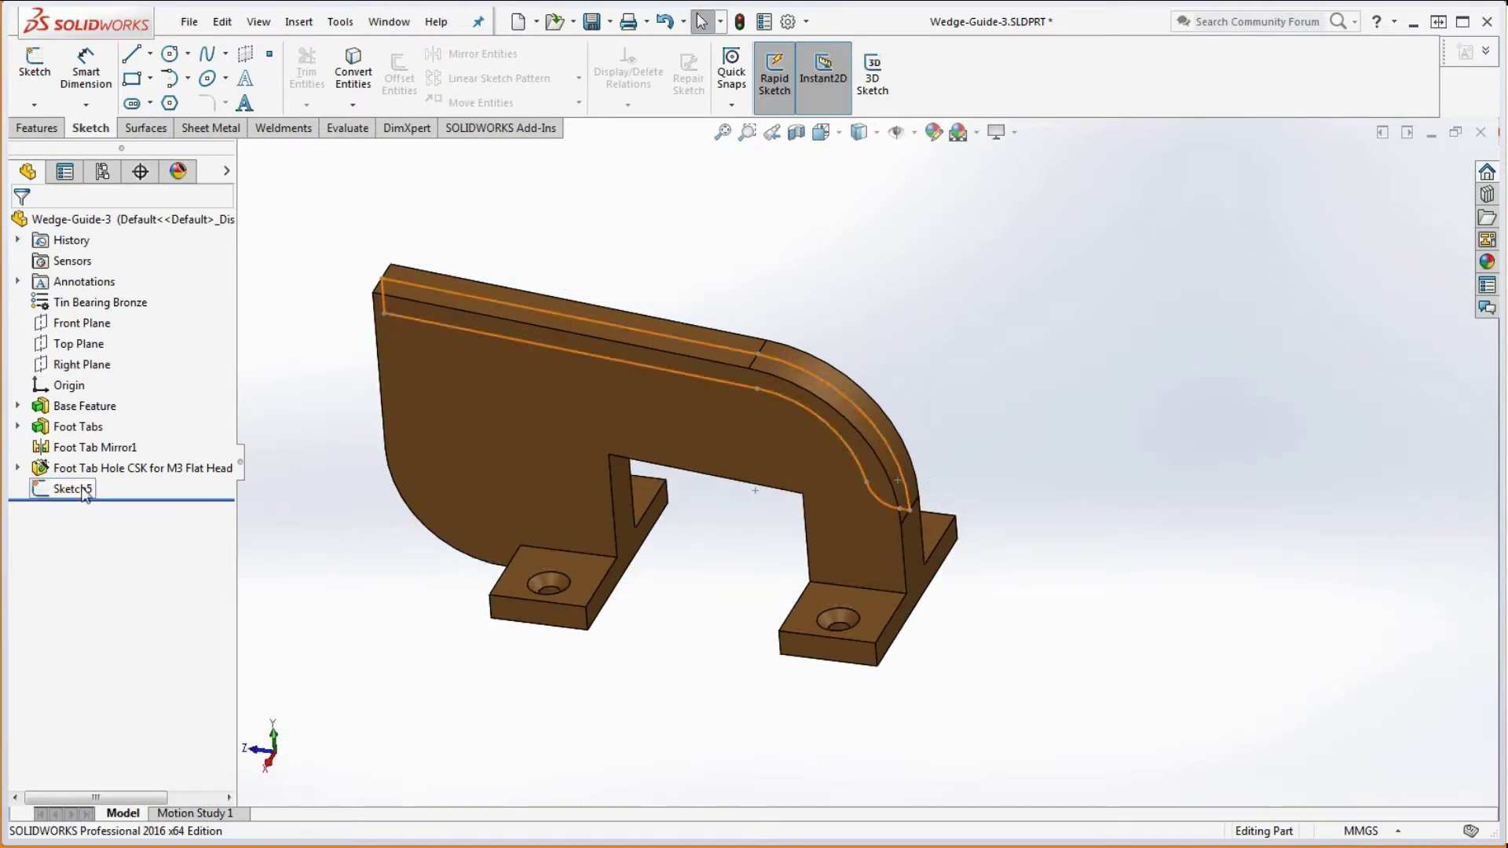
pyautogui.click(41, 132)
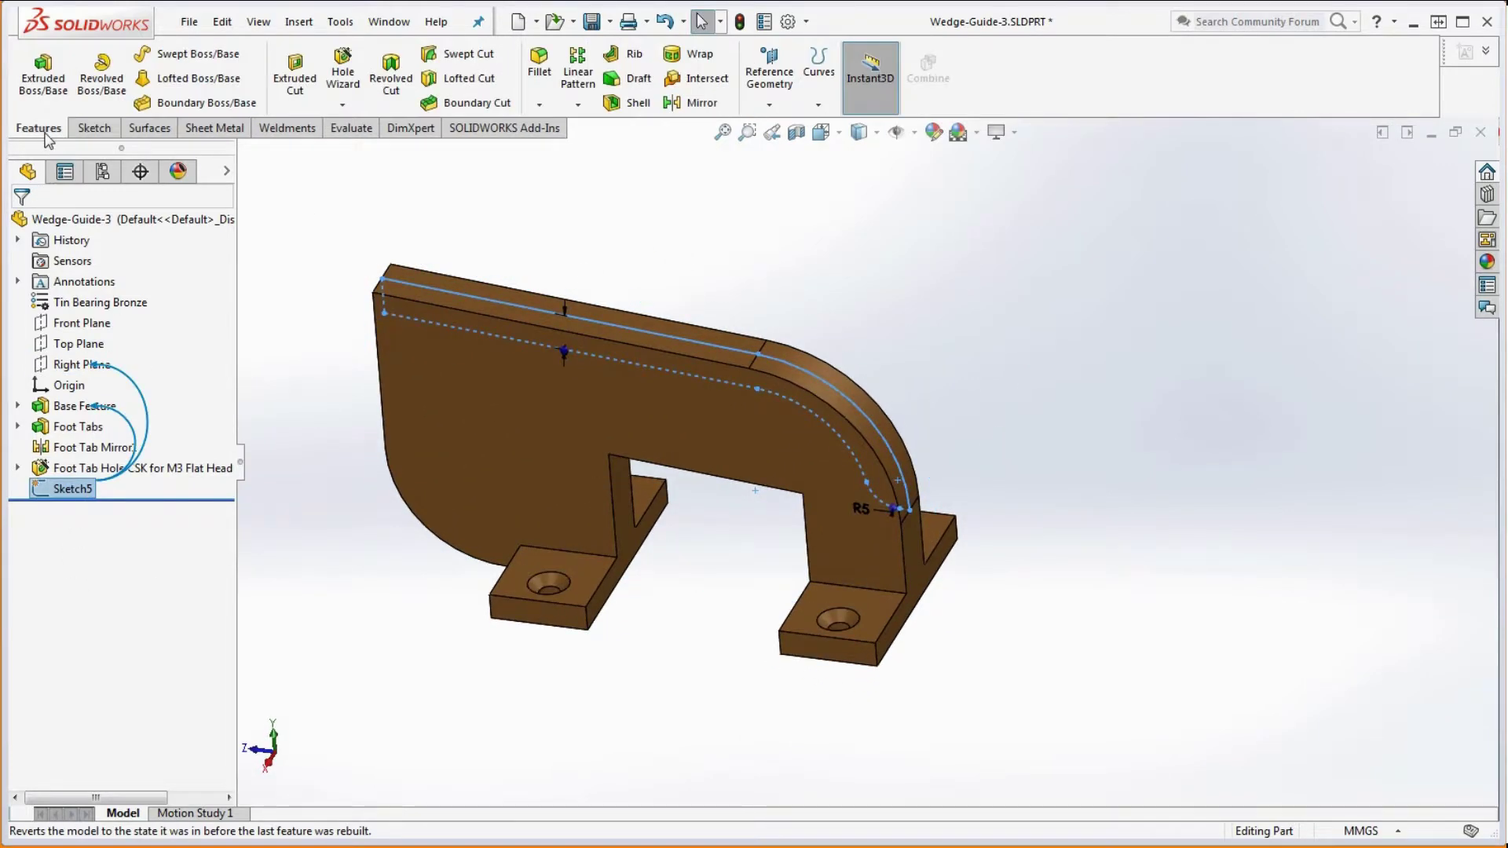
pyautogui.click(45, 77)
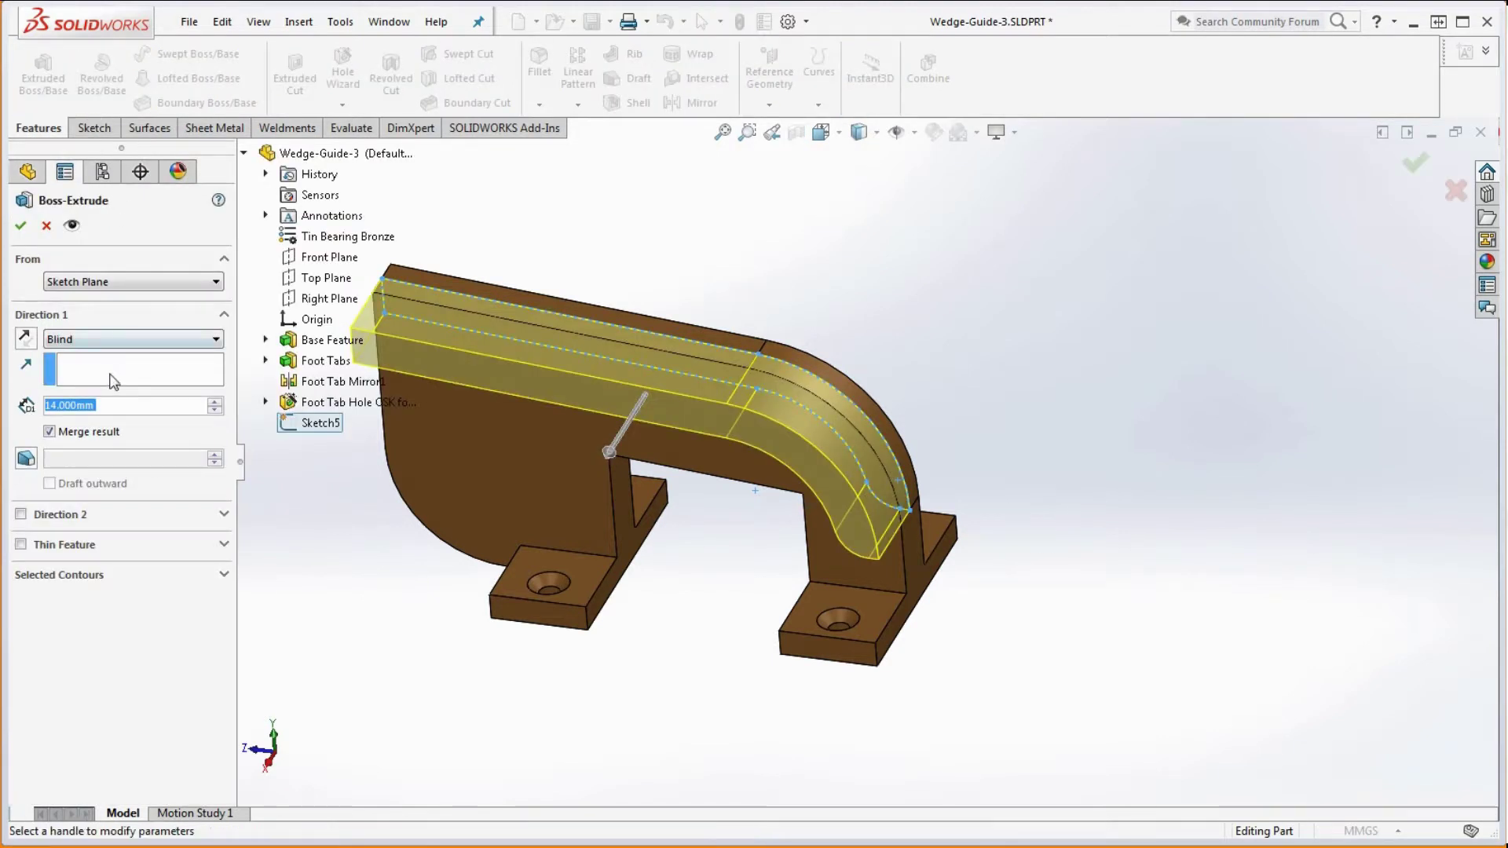
pyautogui.write('20')
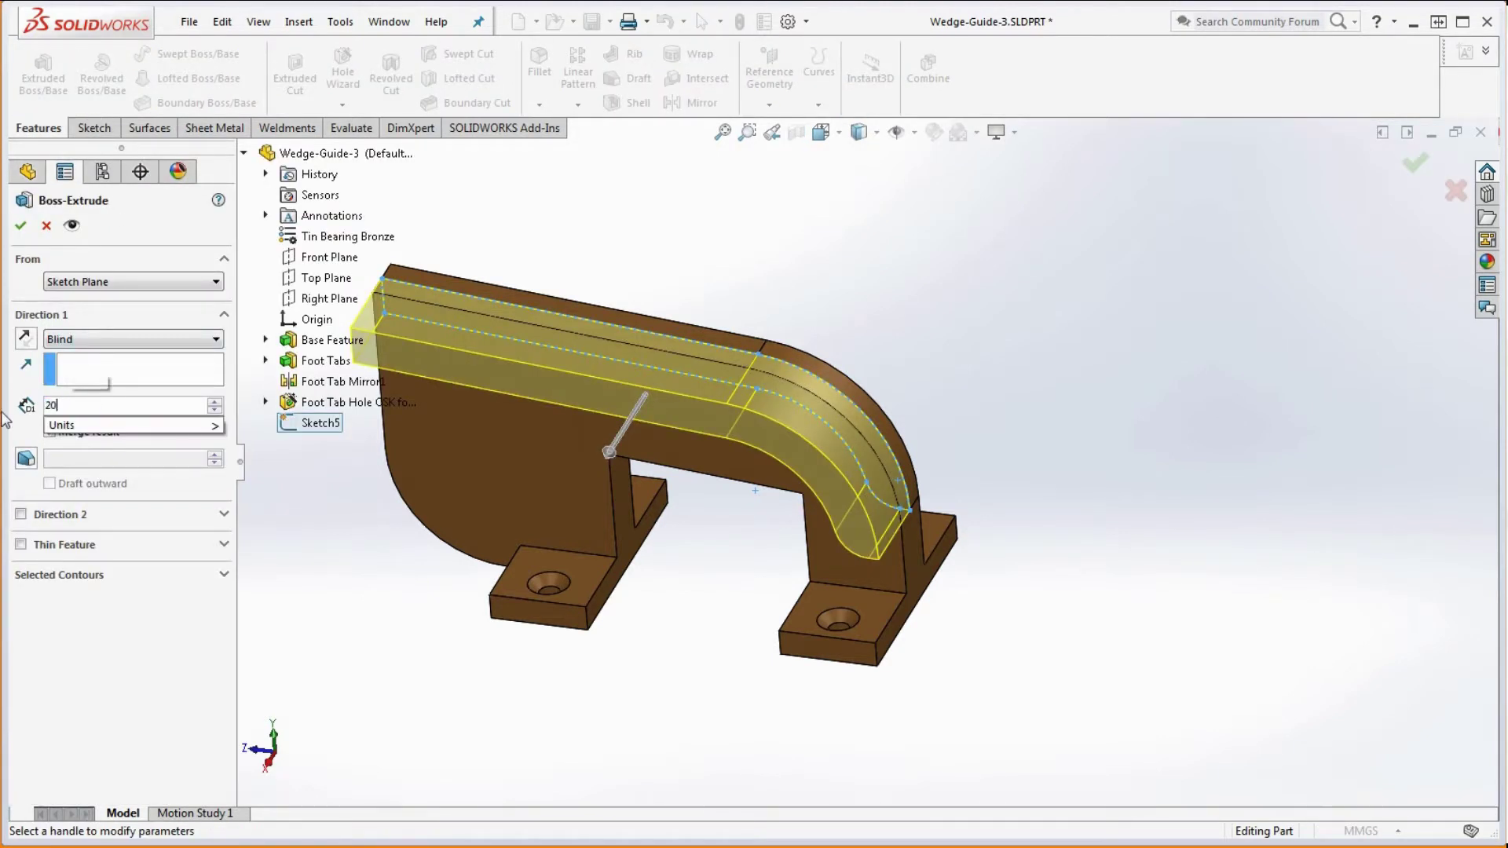
pyautogui.click(147, 342)
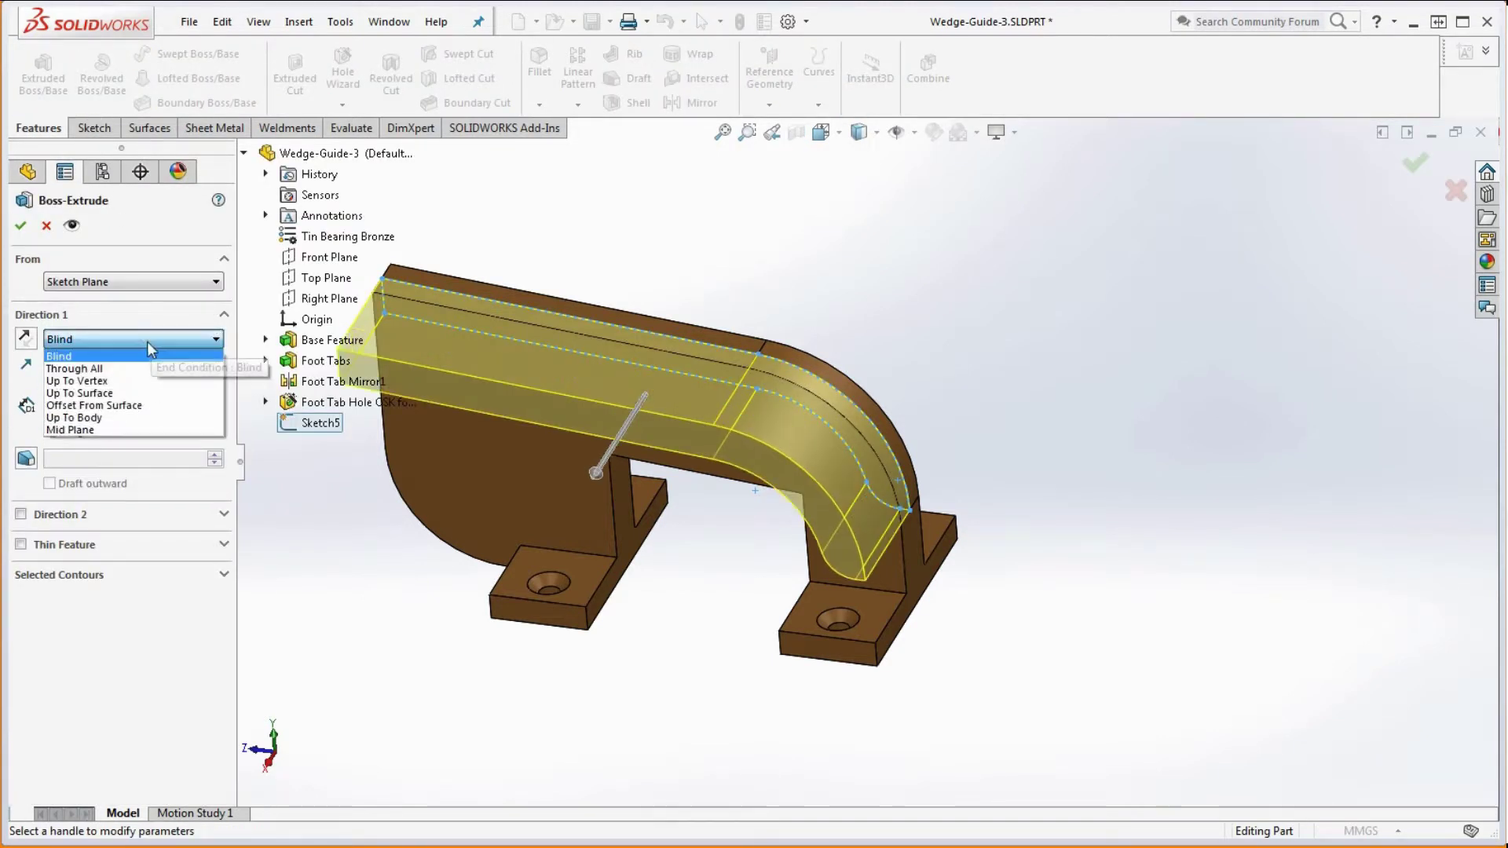
pyautogui.click(109, 430)
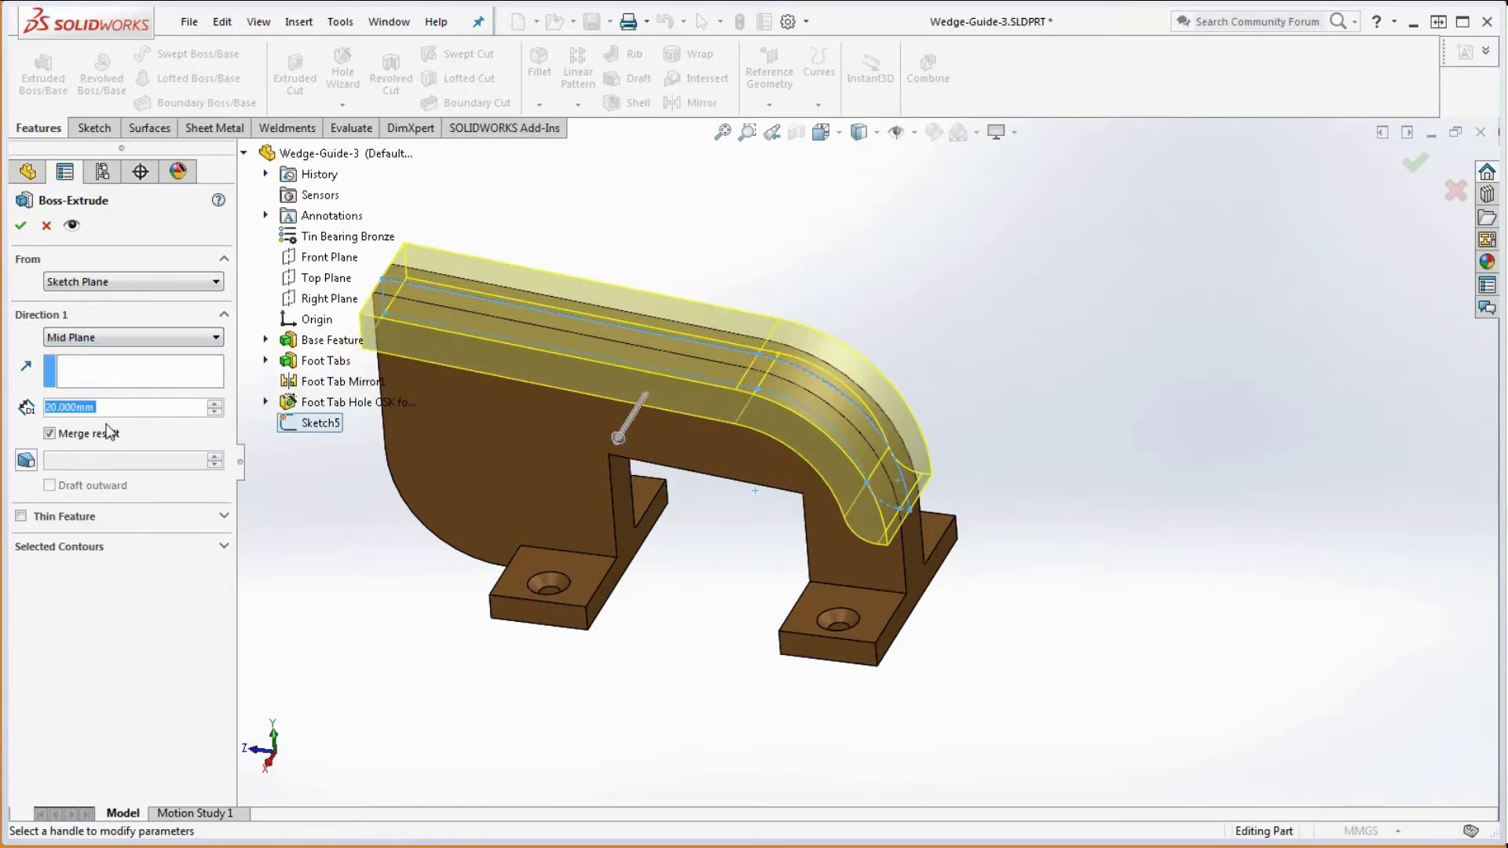
pyautogui.click(21, 226)
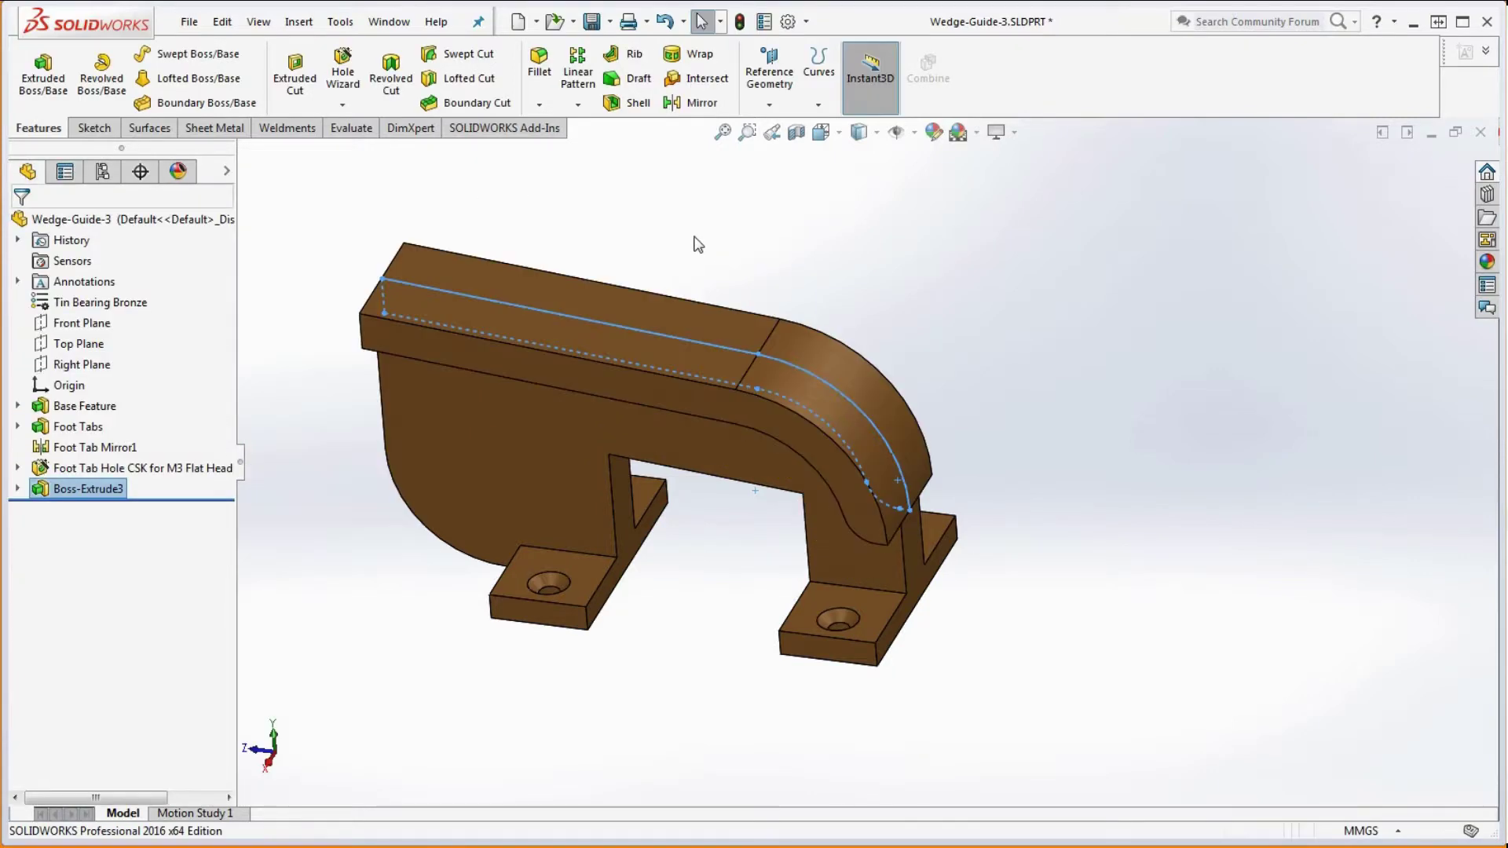
# Rename the new extruded feature as Wedge Plate
pyautogui.moveTo(809, 398); pyautogui.dragTo(804, 289, button='middle')
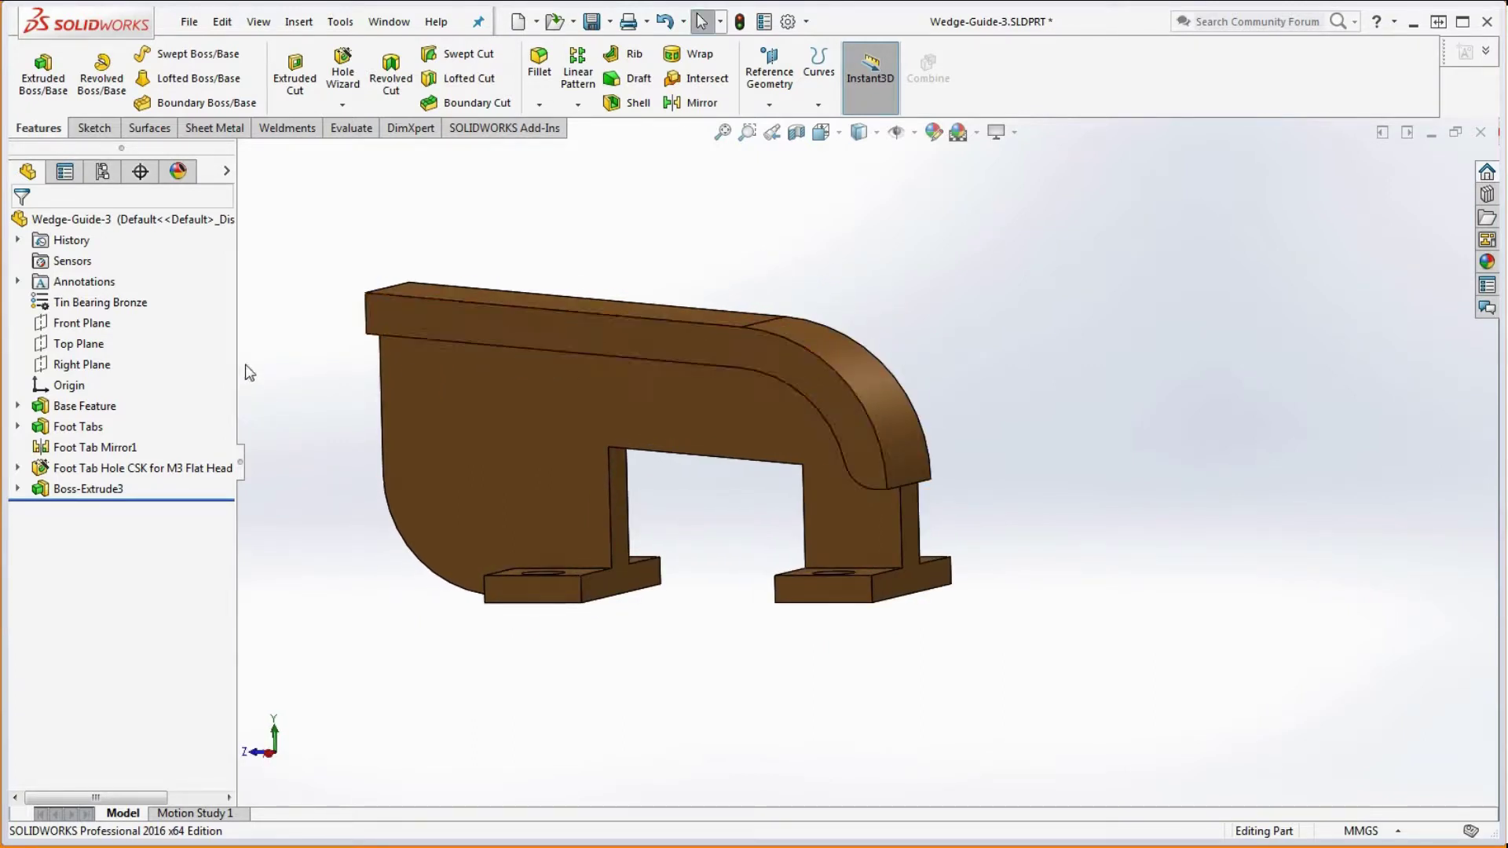
pyautogui.click(90, 487)
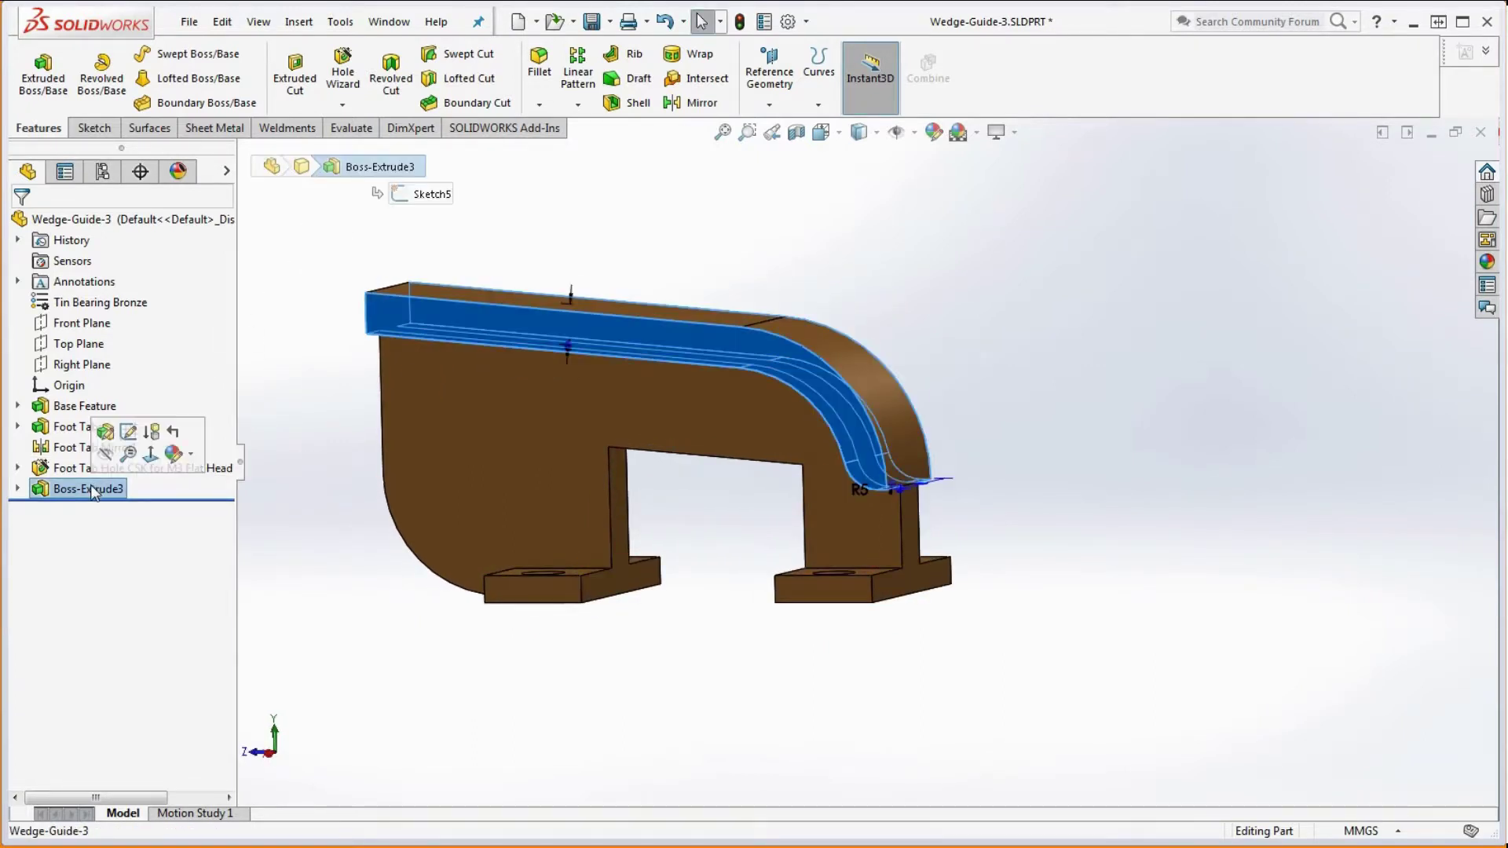
pyautogui.click(89, 486)
pyautogui.write('Wedge Plate')
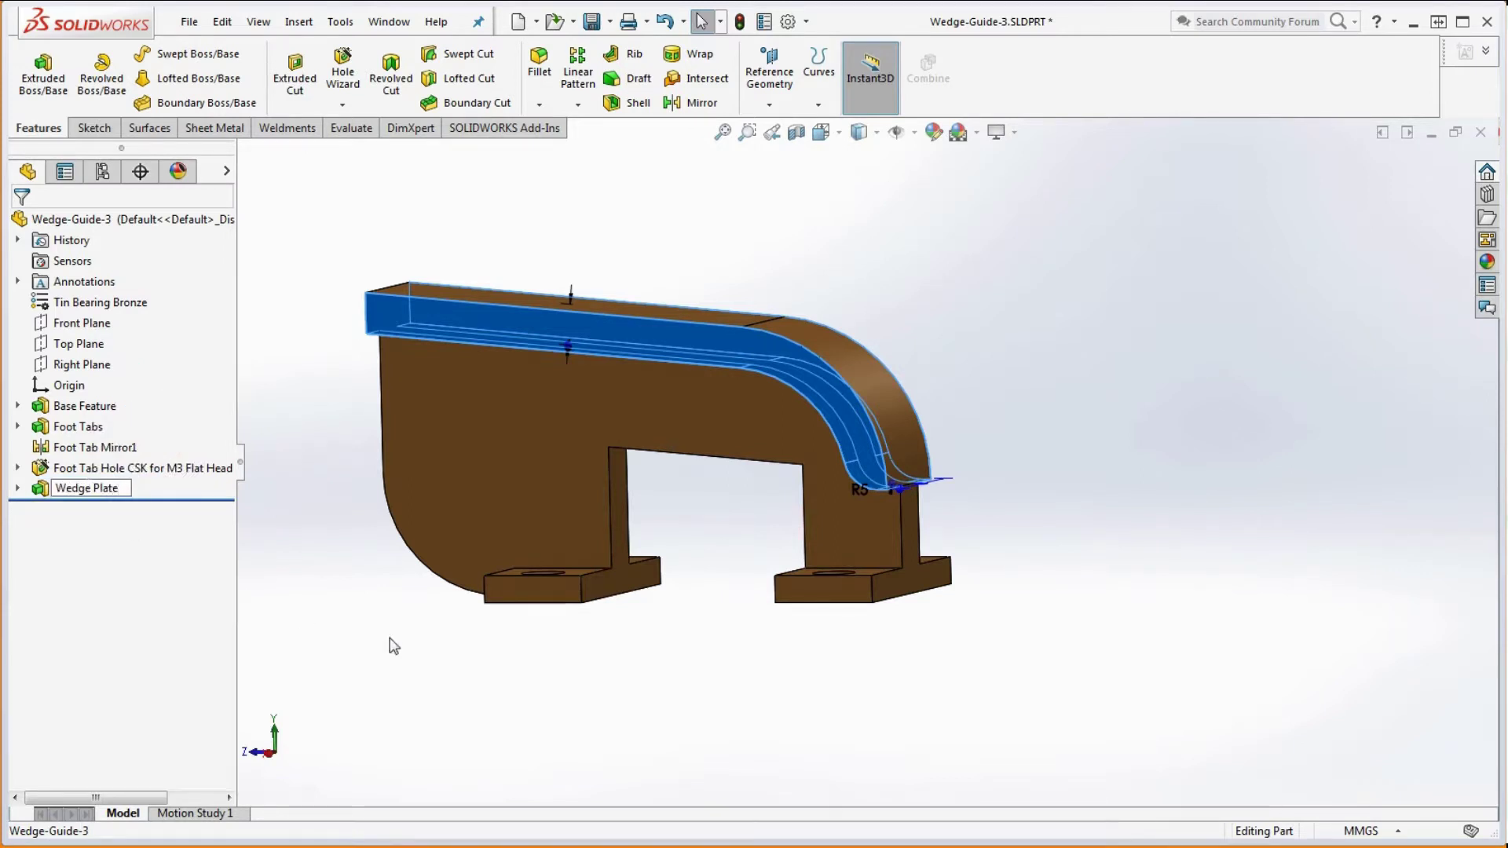
pyautogui.click(393, 645)
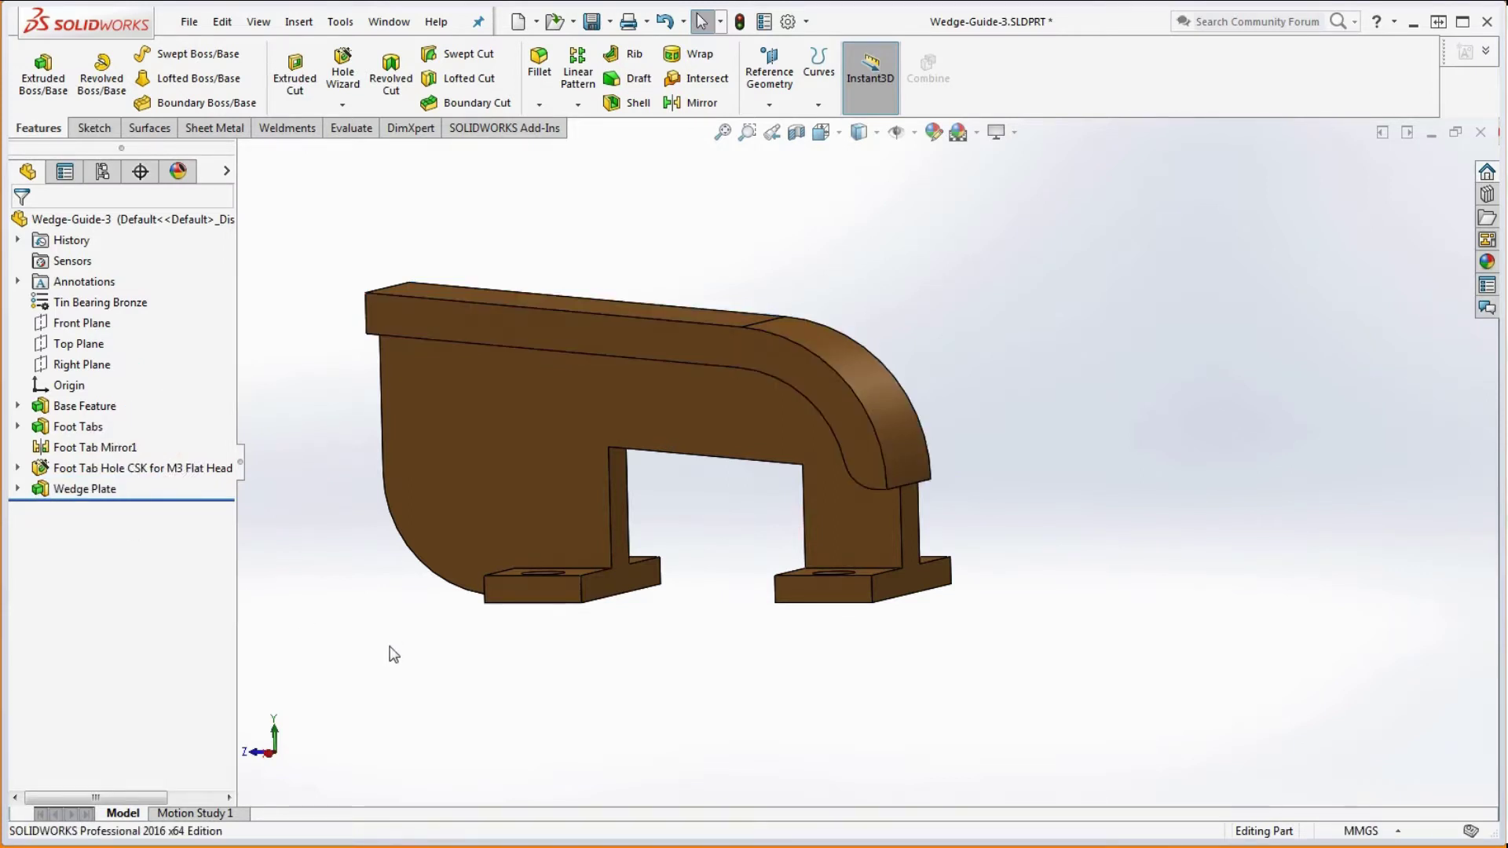
# Evaluate the part's mass properties and compare them with the wedge plate values in the PDF drawing's sheet notes
pyautogui.click(350, 128)
pyautogui.click(141, 82)
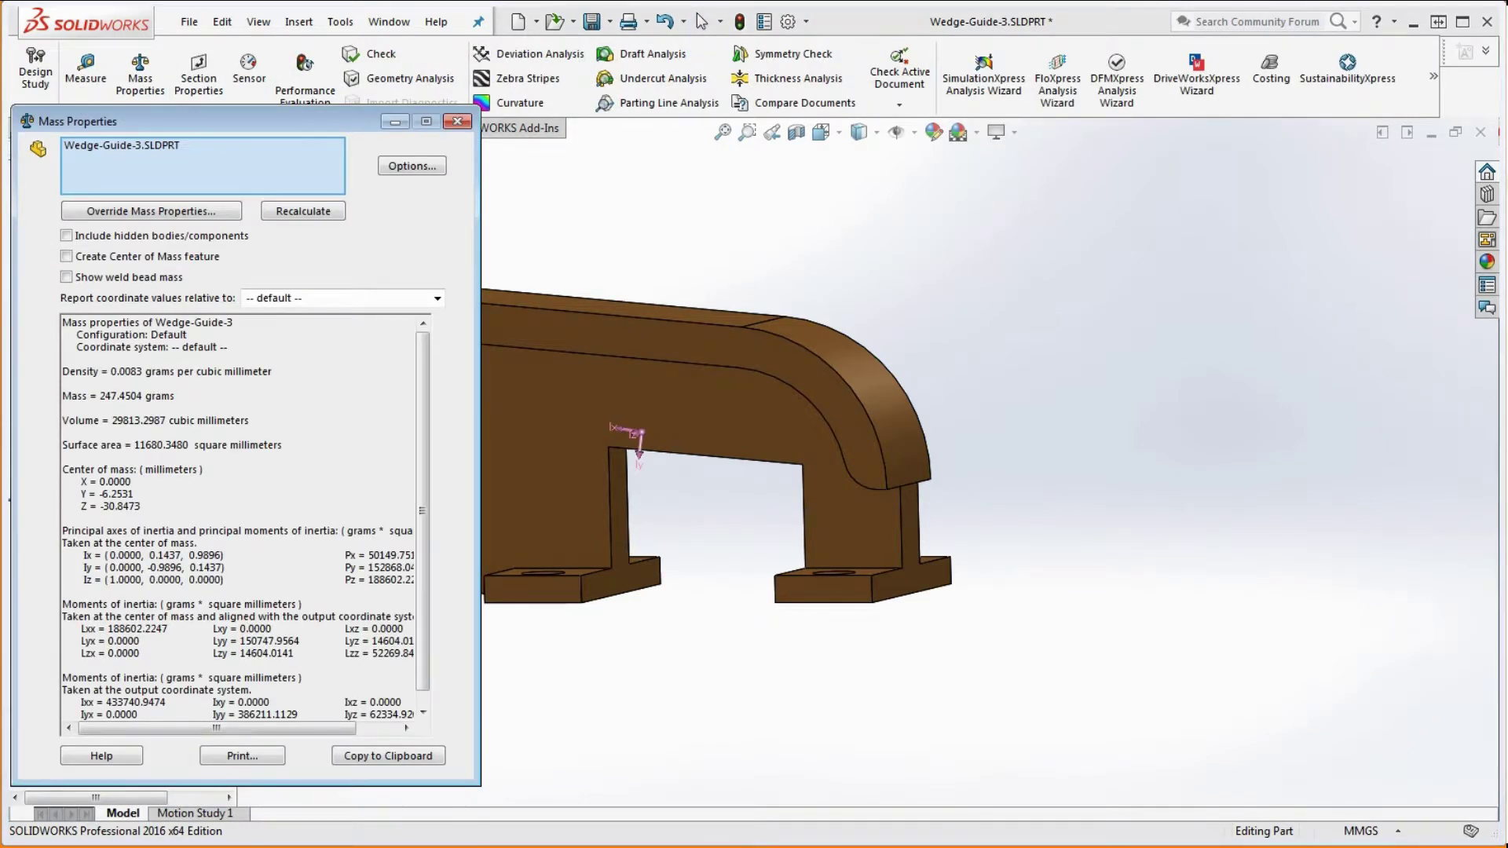
pyautogui.hotkey('alt', 'Tab')
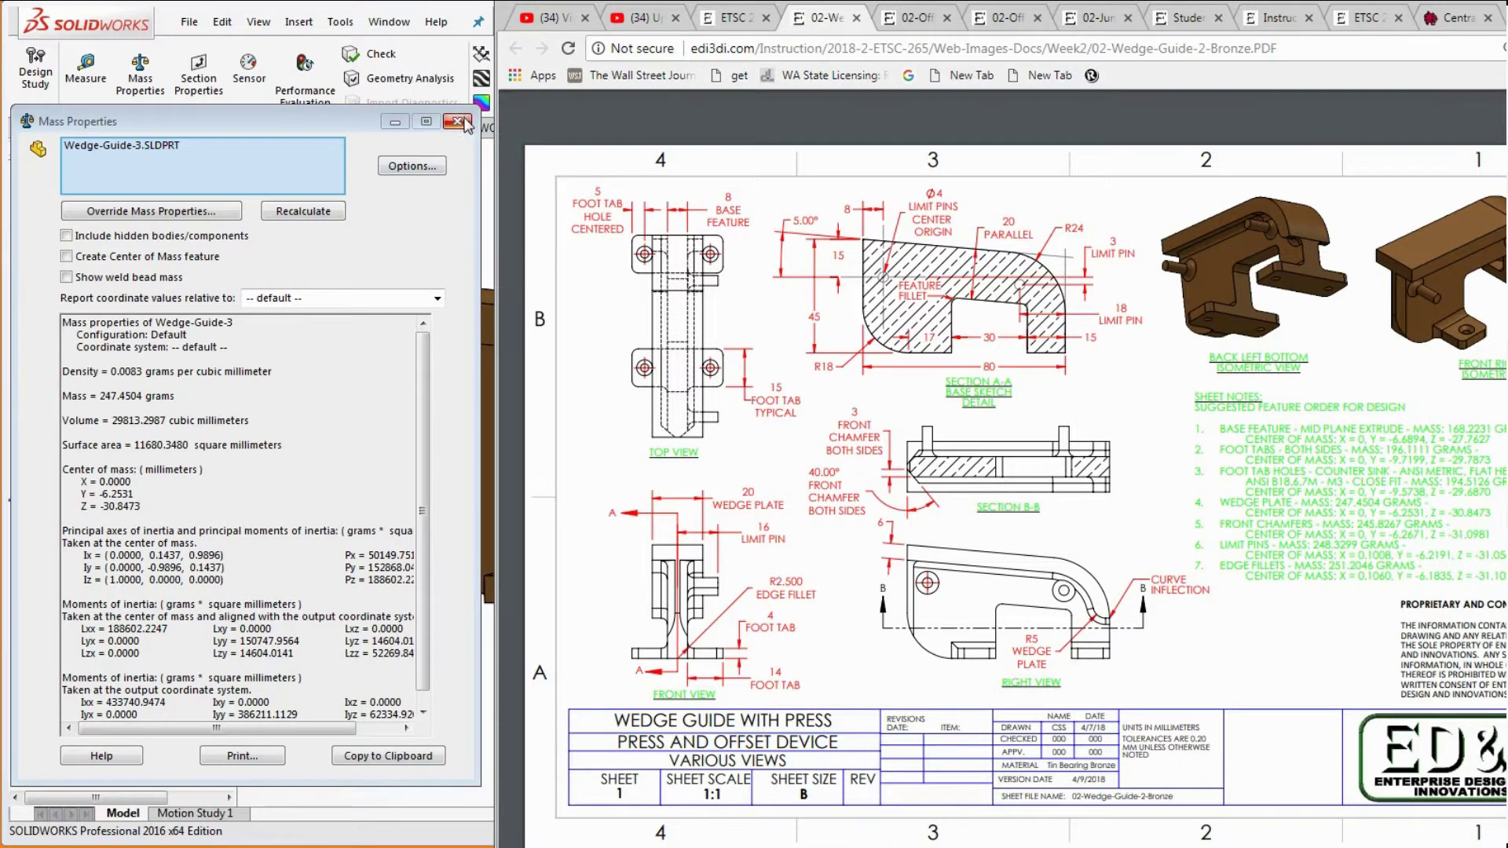
pyautogui.click(457, 121)
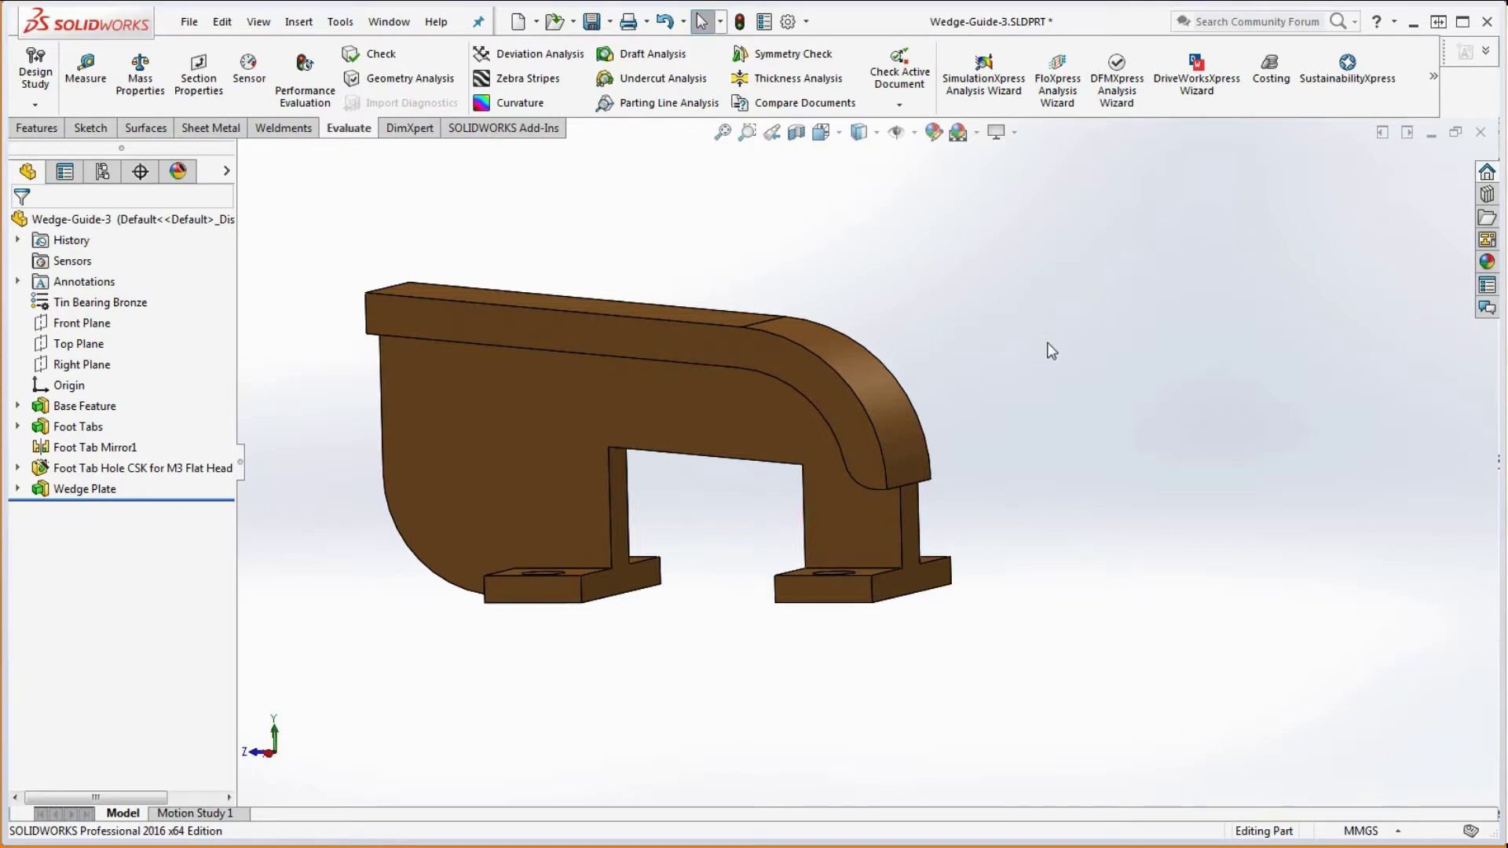
# Examine the front end of the base feature from the front and at an angle to locate the edges for the front chamfers
pyautogui.moveTo(1047, 346); pyautogui.dragTo(1125, 414, button='middle')
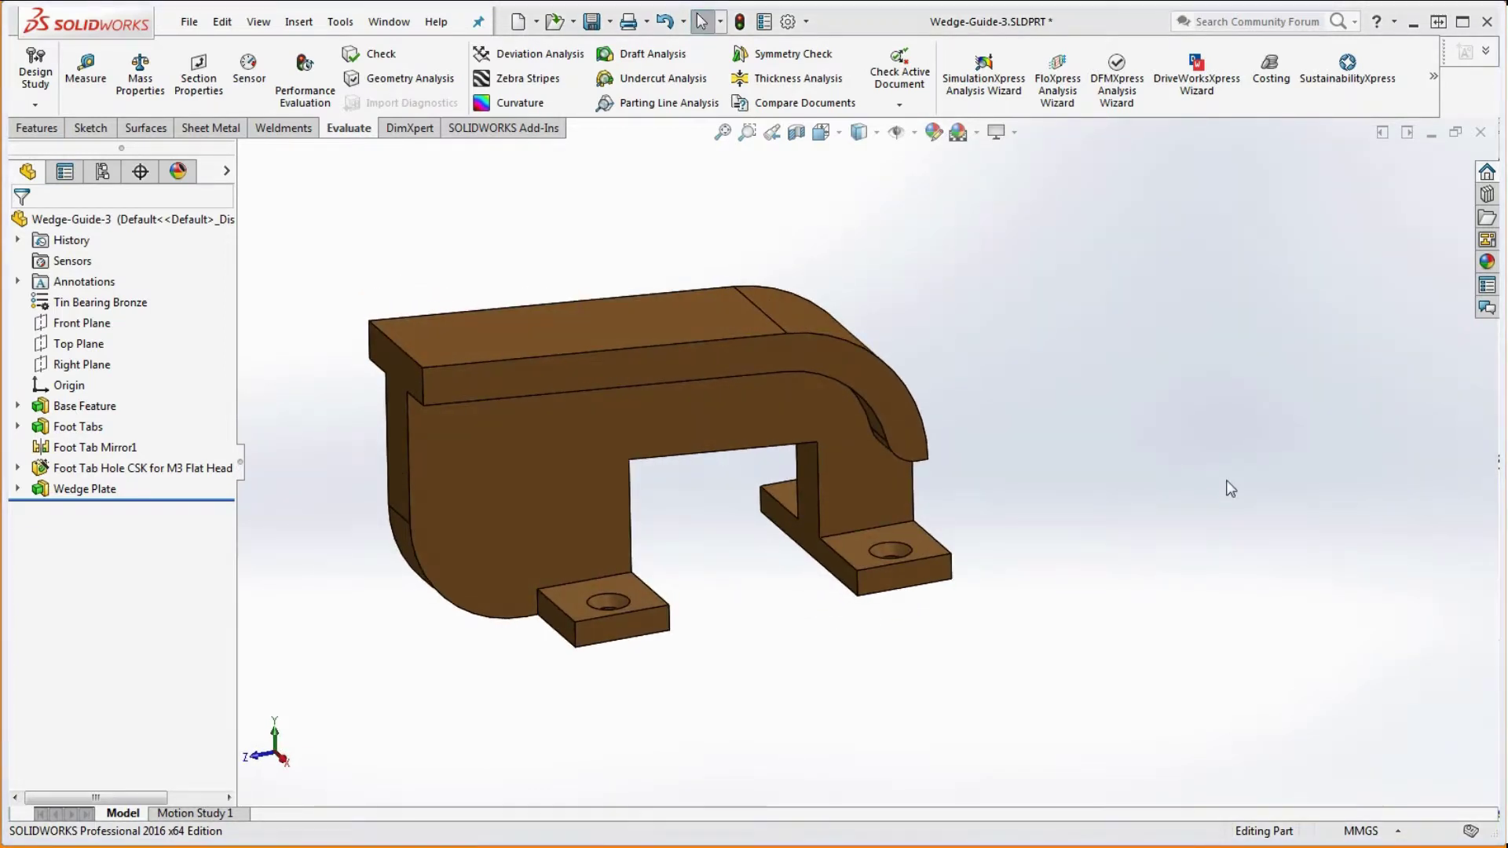
pyautogui.press('space')
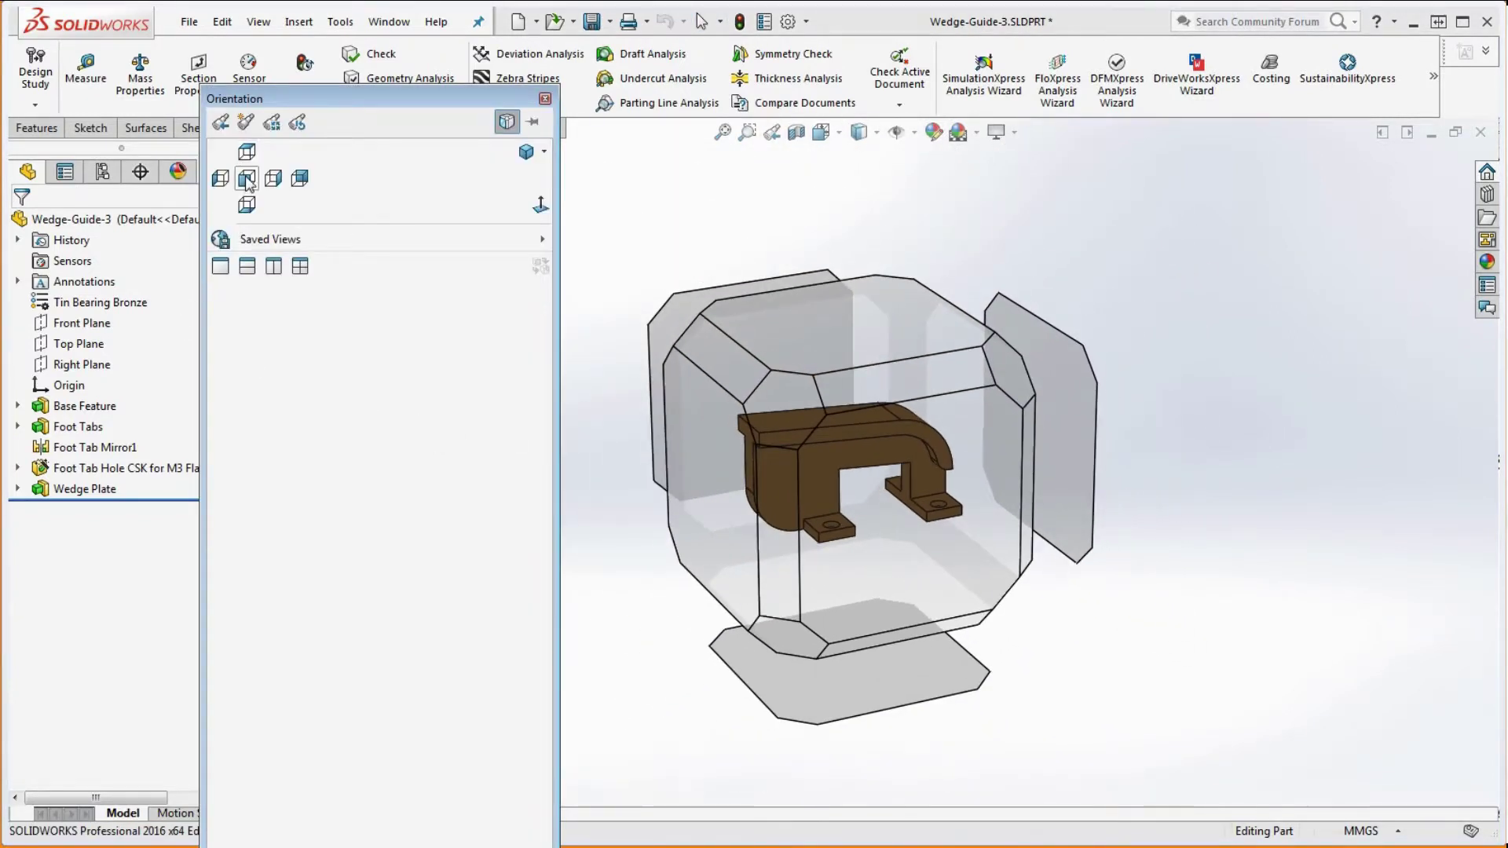
pyautogui.click(258, 186)
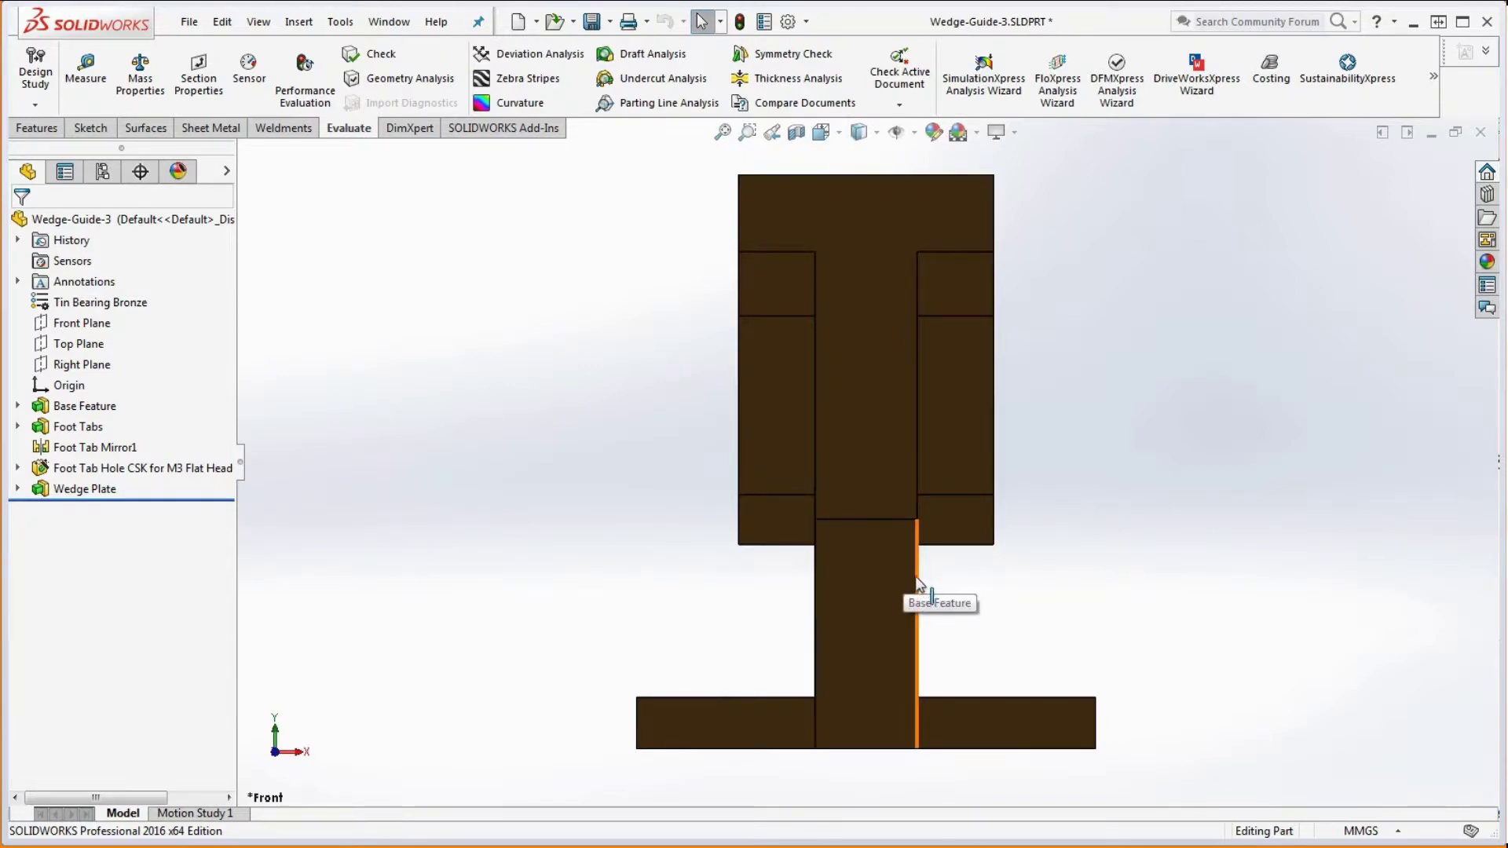
pyautogui.moveTo(1028, 616); pyautogui.dragTo(953, 616, button='middle')
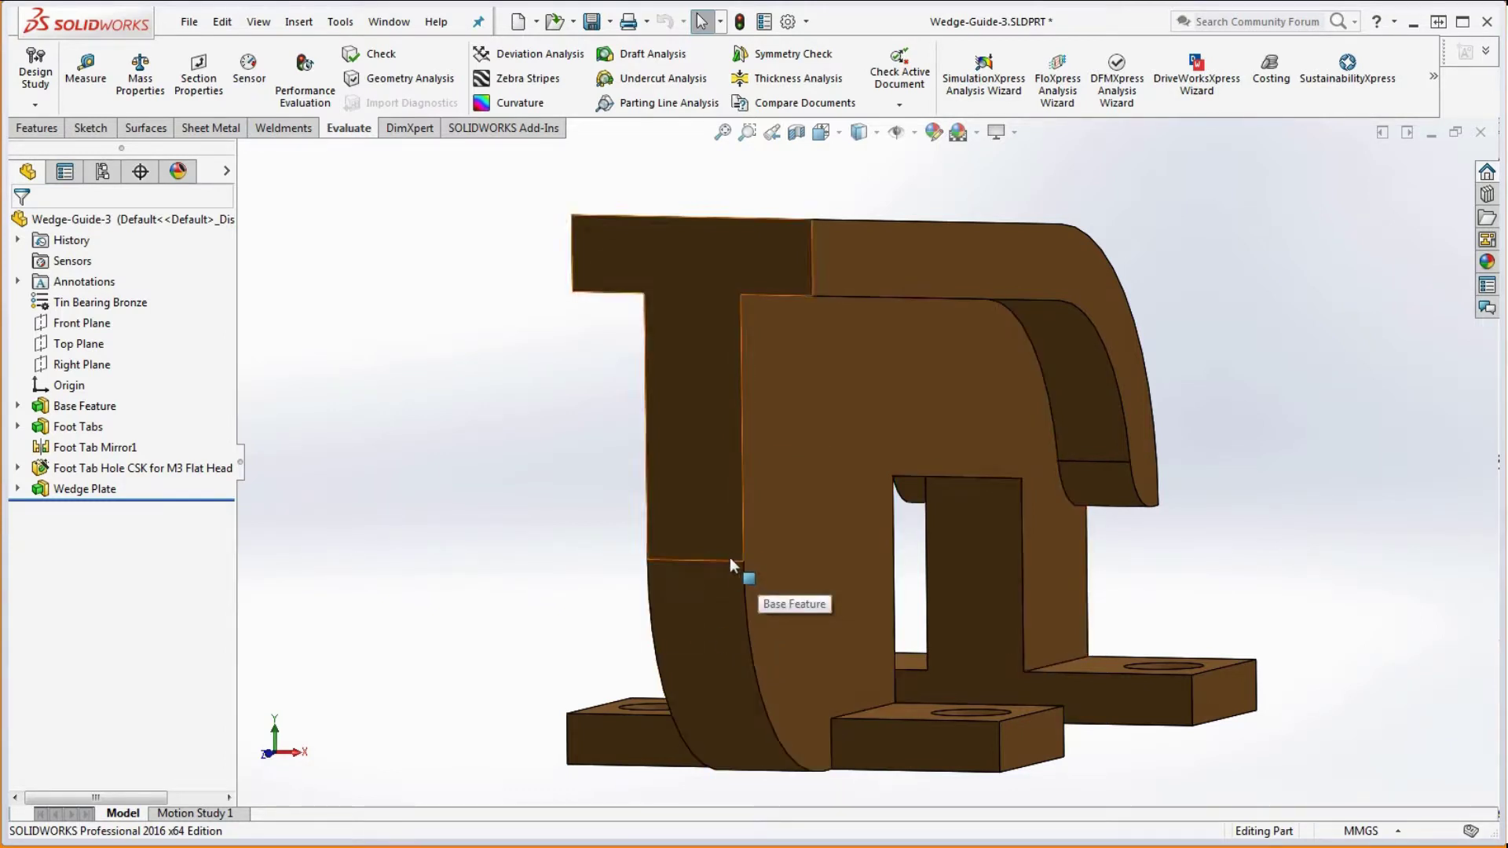
pyautogui.scroll(3, 927, 517)
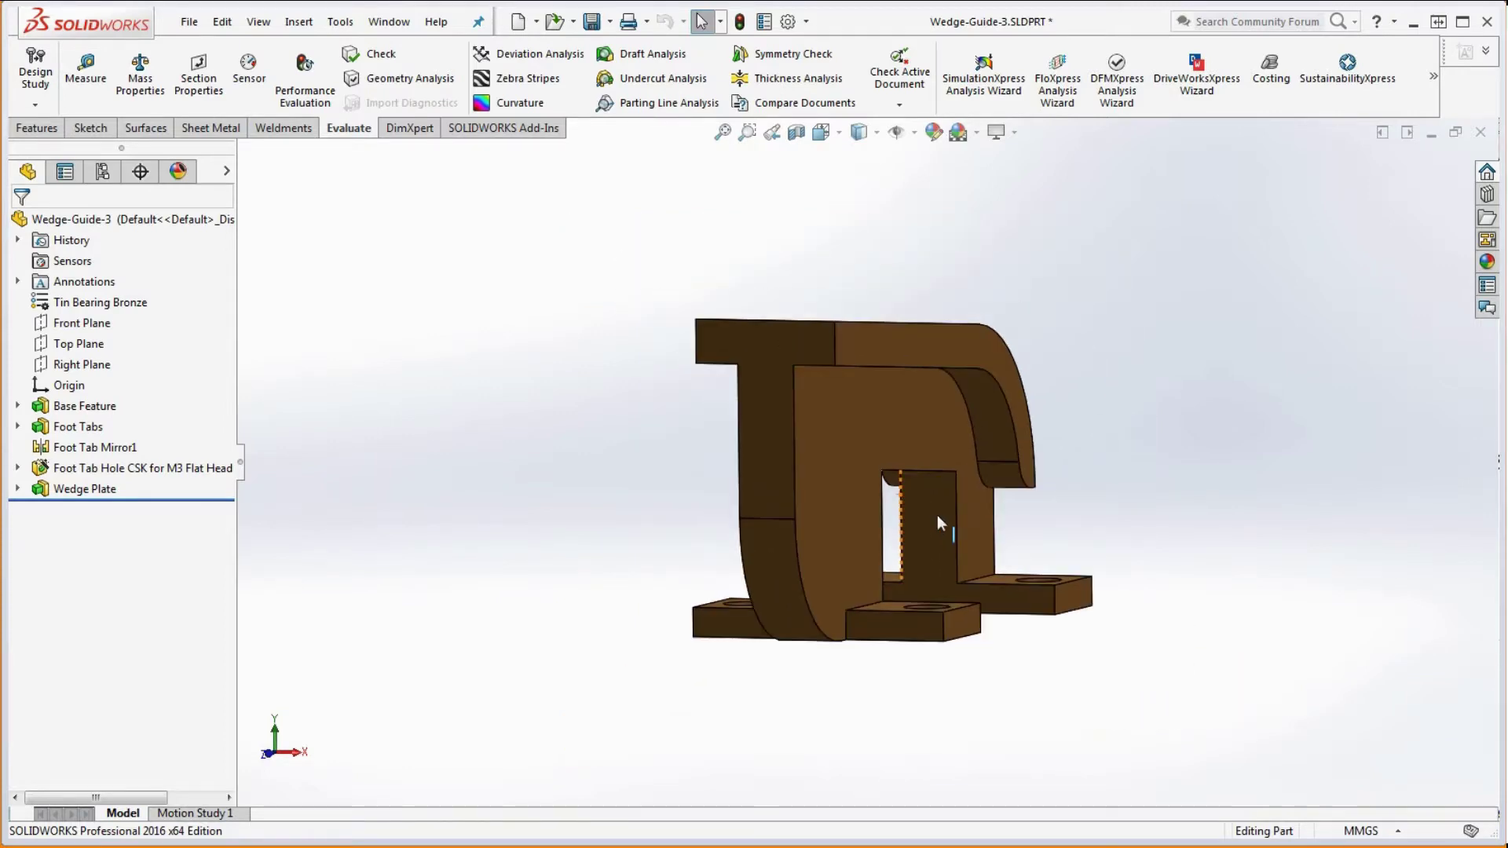
pyautogui.moveTo(1121, 539); pyautogui.dragTo(1108, 535, button='middle')
pyautogui.press('Escape')
pyautogui.moveTo(1507, 157)
pyautogui.mouseDown()
pyautogui.moveTo(1339, 41)
pyautogui.moveTo(1280, 31)
pyautogui.mouseUp()
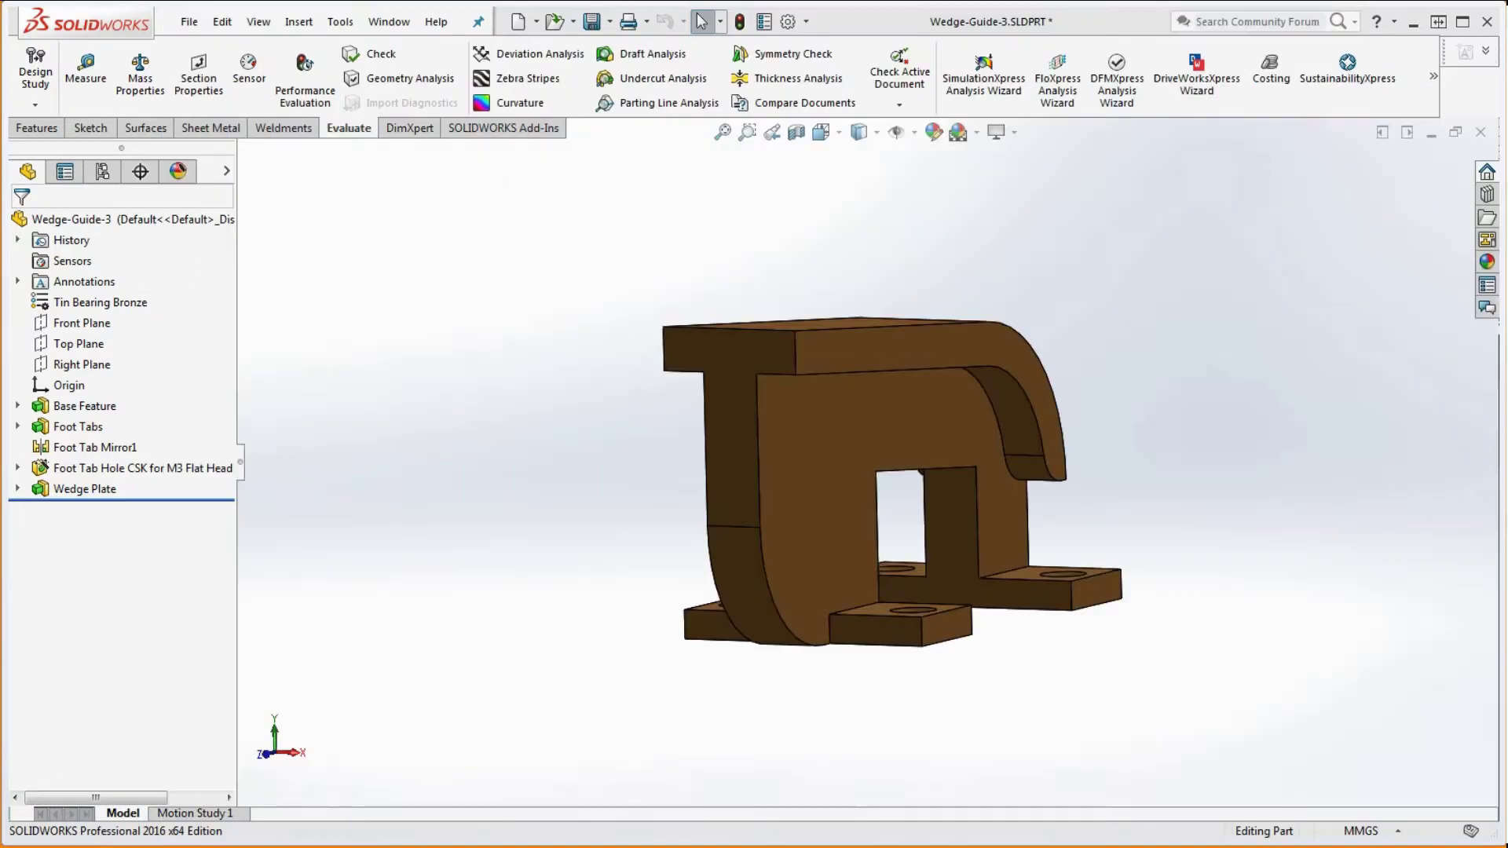
# Set up an angle-distance chamfer of 3 mm at 40° on one front vertical edge of the base feature, with tangent propagation off
pyautogui.click(36, 128)
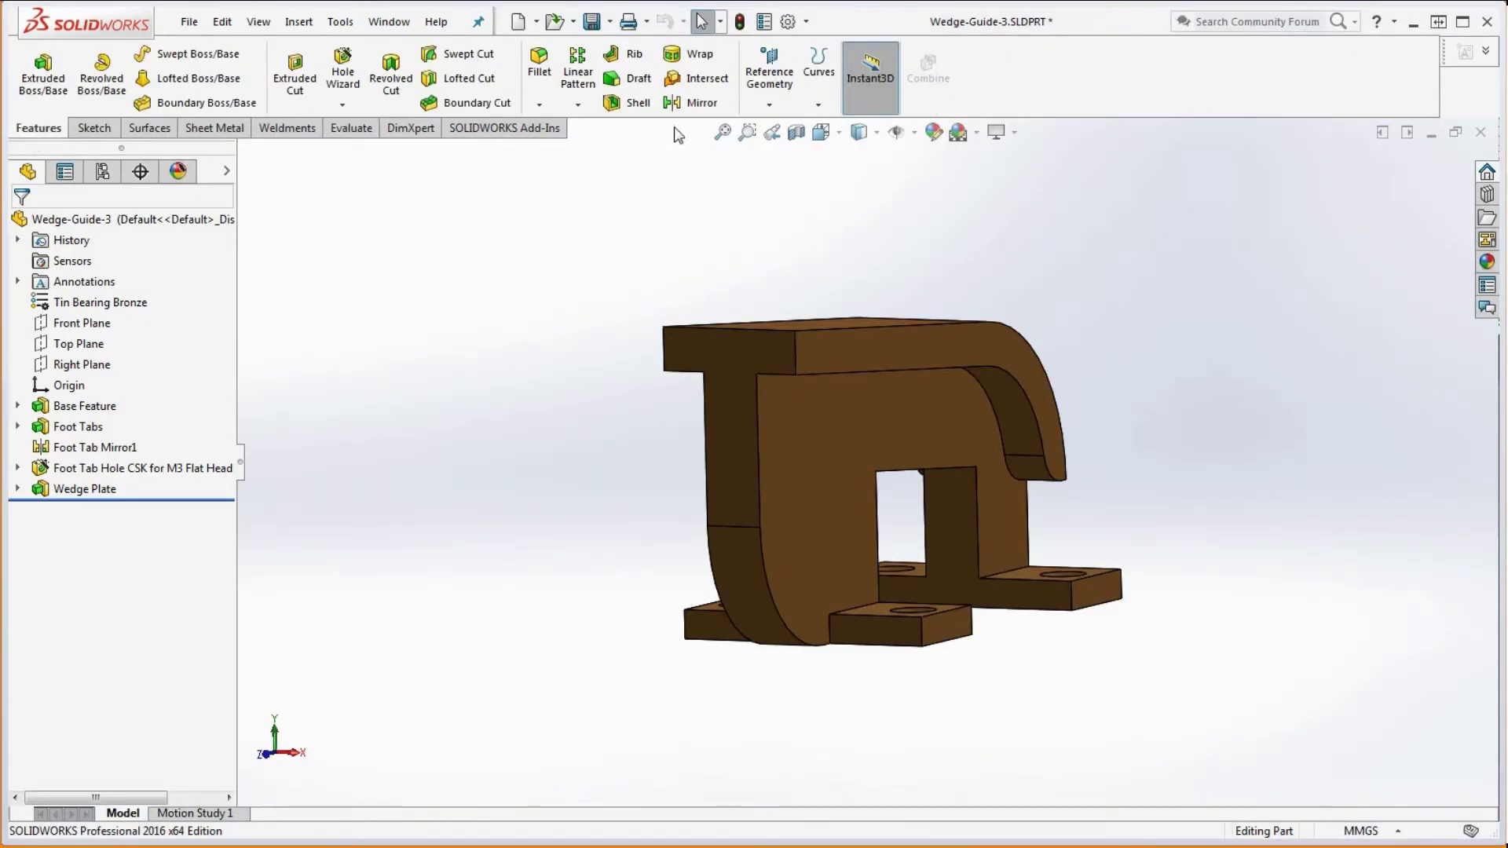
pyautogui.click(542, 105)
pyautogui.click(572, 150)
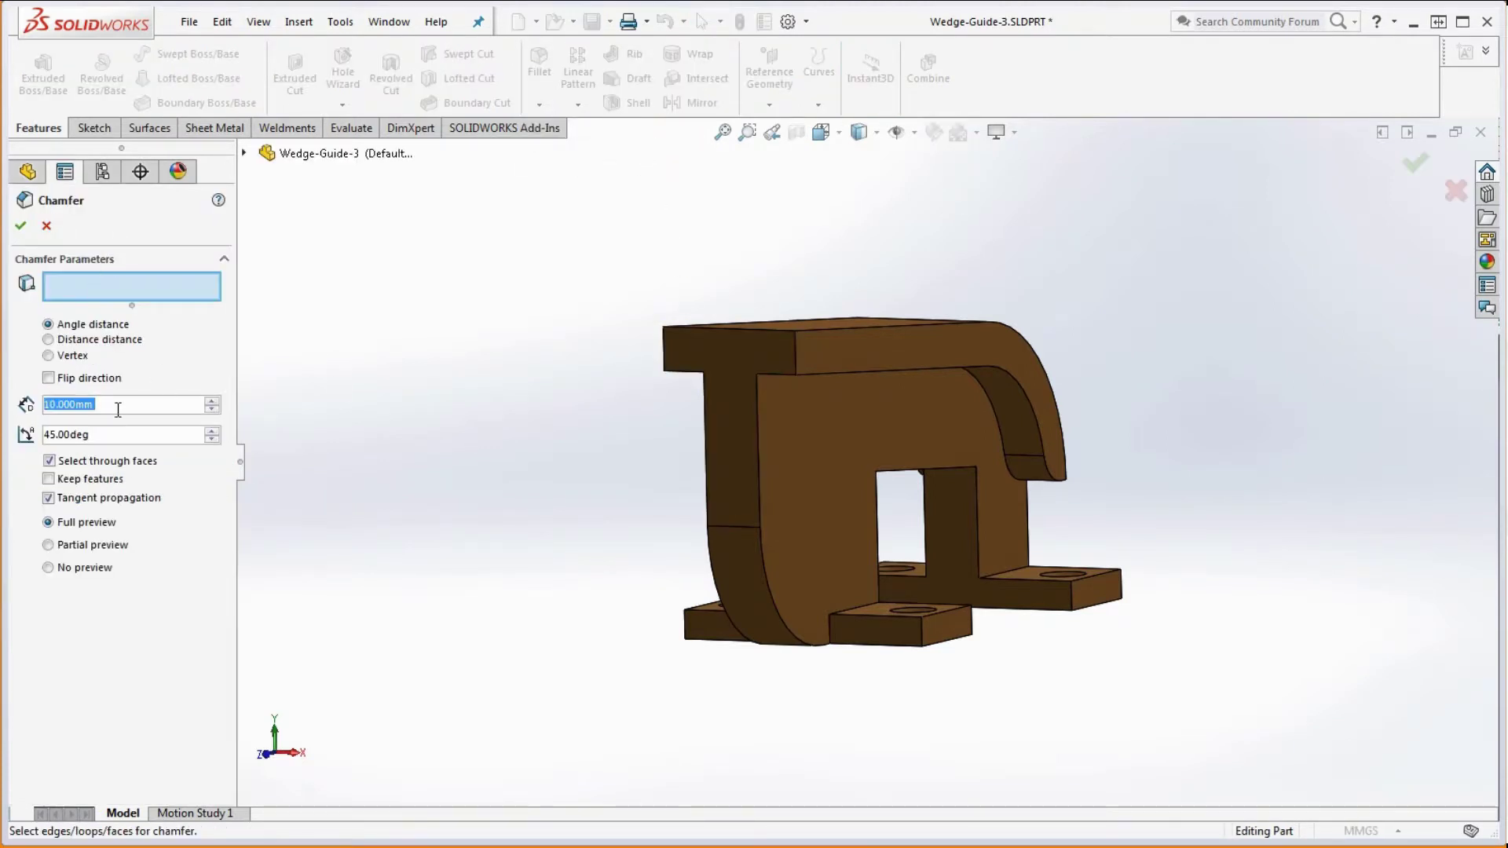
pyautogui.moveTo(118, 410); pyautogui.dragTo(51, 399)
pyautogui.write('3')
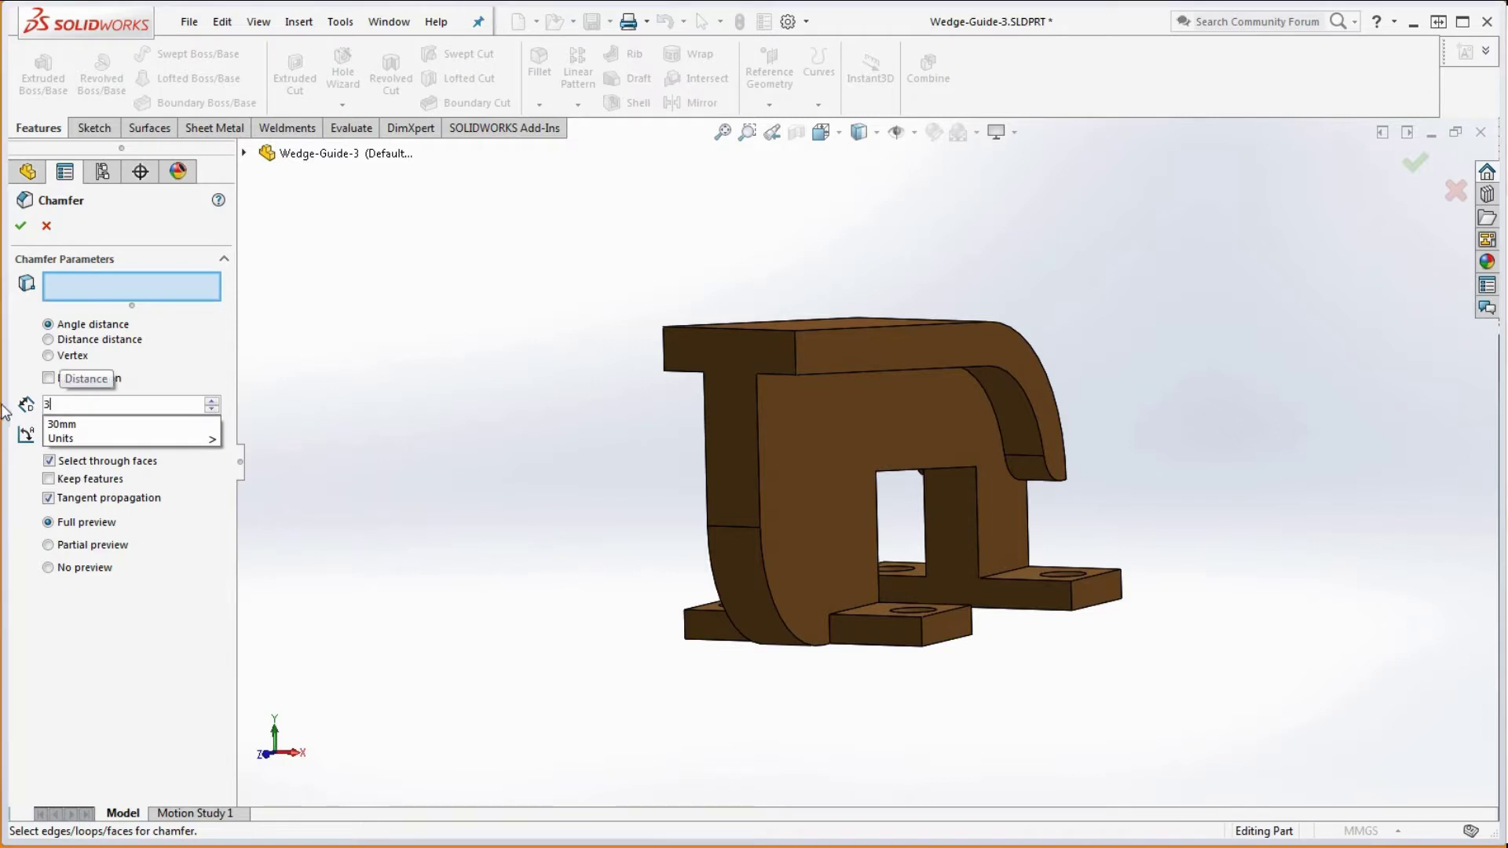
pyautogui.press('Return')
pyautogui.moveTo(99, 435); pyautogui.dragTo(3, 438)
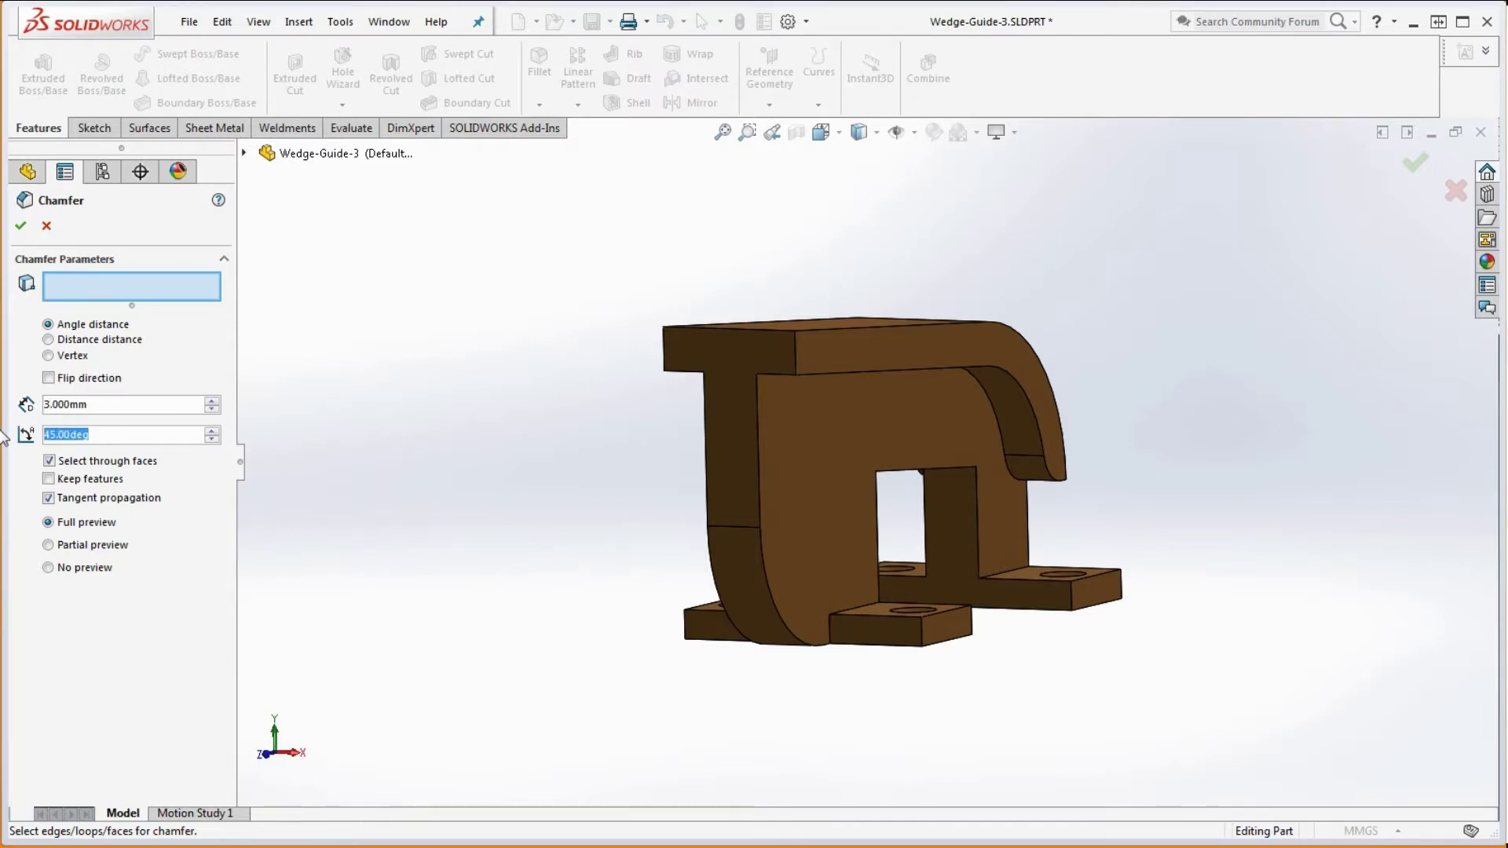
pyautogui.write('40')
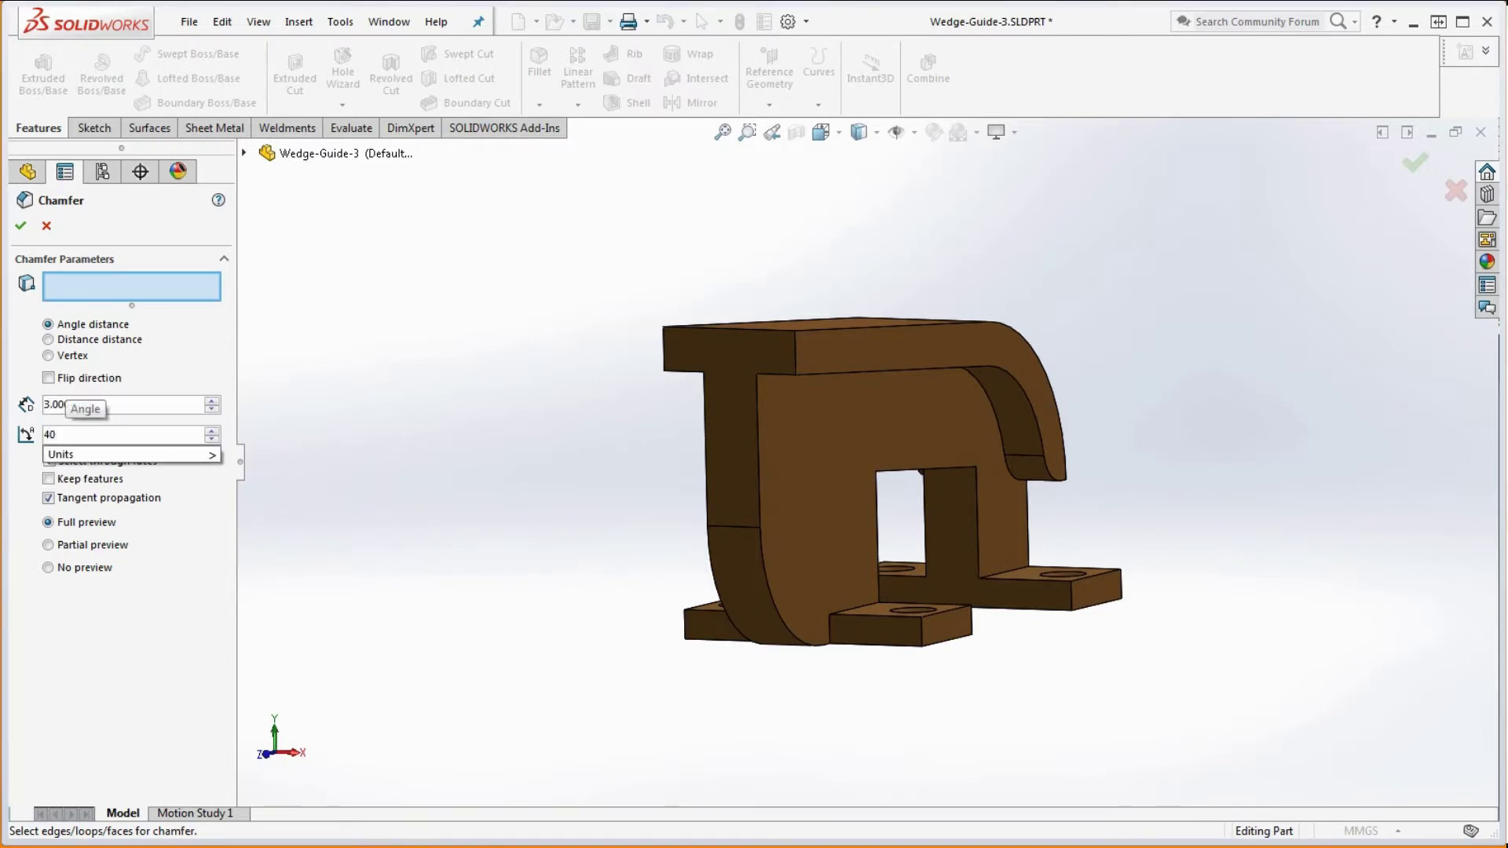
pyautogui.press('Return')
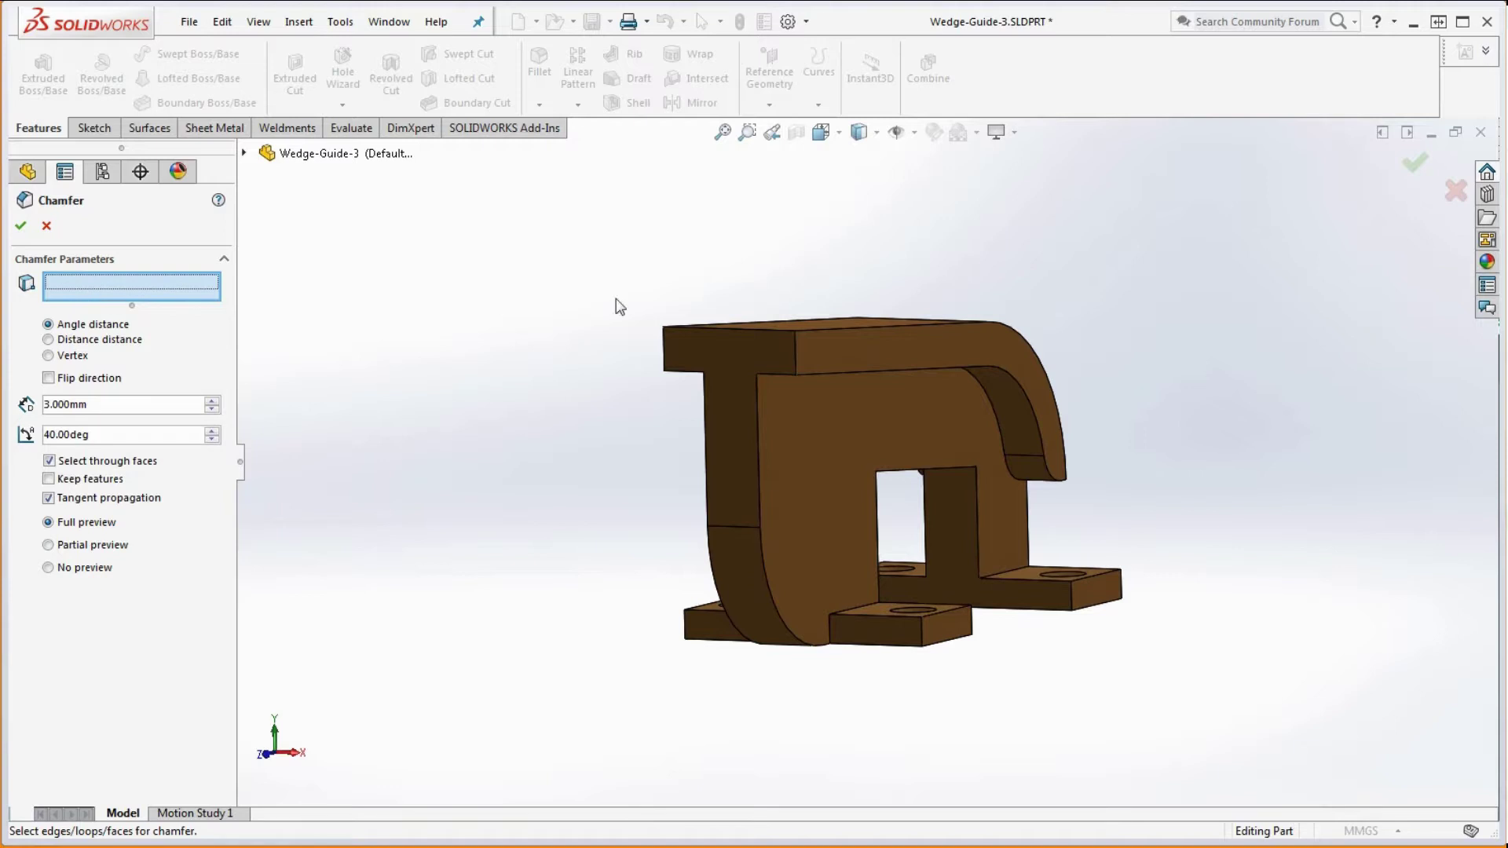
pyautogui.click(757, 460)
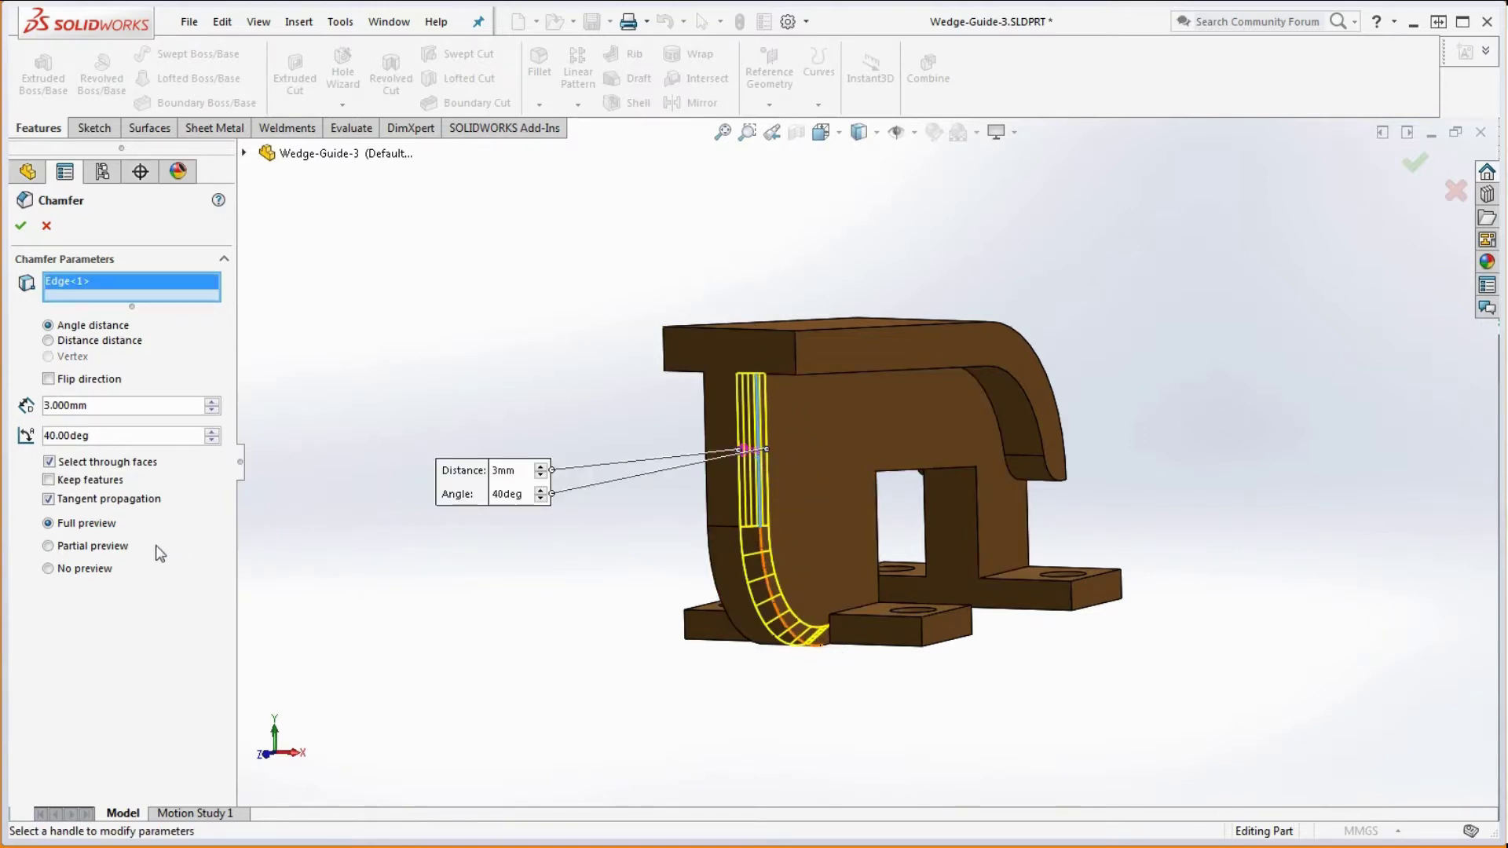
pyautogui.click(49, 499)
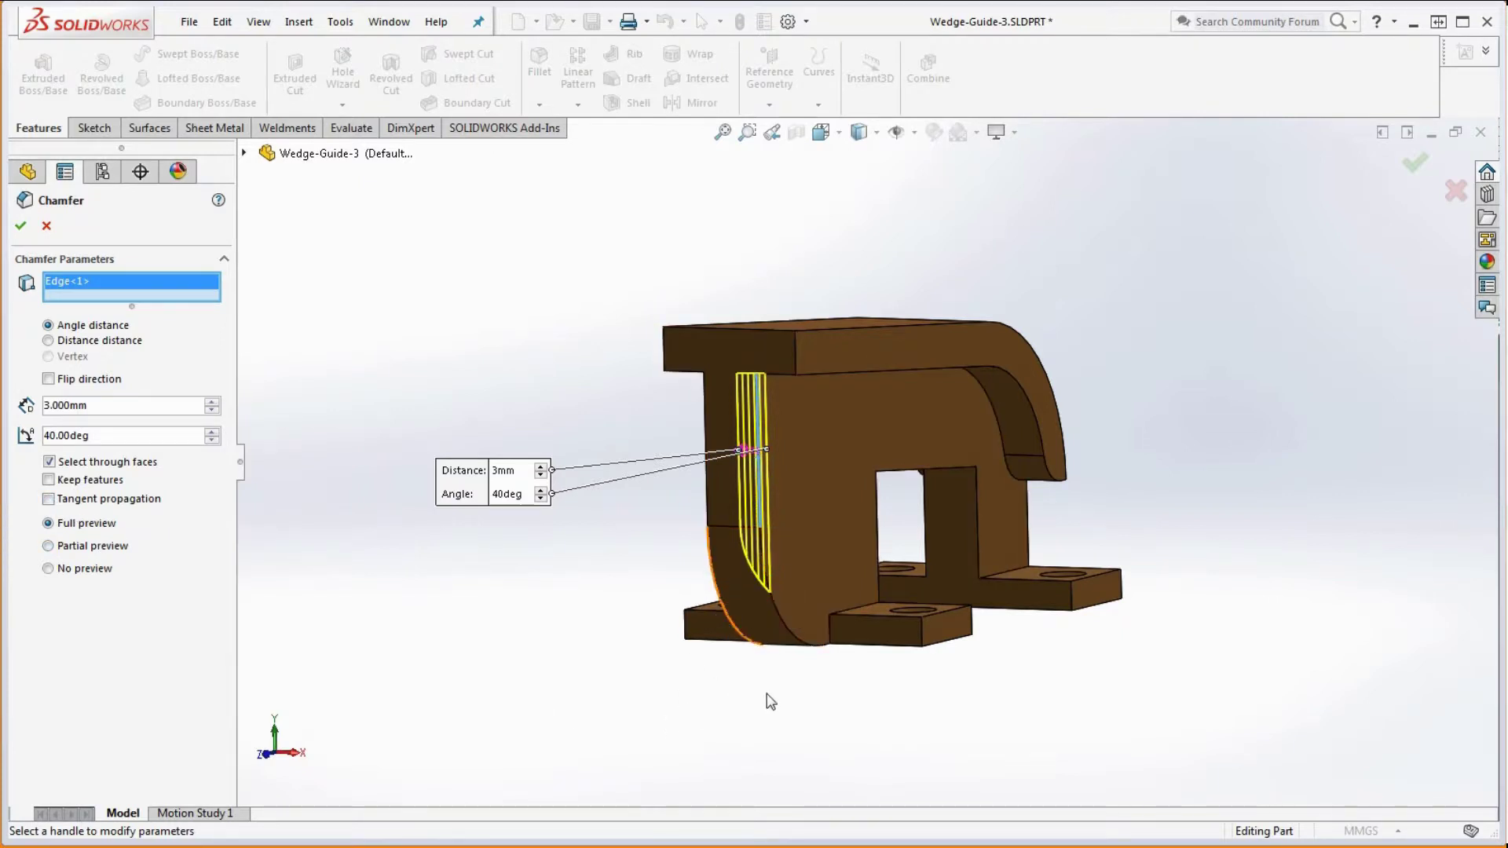
# Try including the opposite front vertical edge in the same chamfer, and remove that edge from the selection
pyautogui.moveTo(766, 694); pyautogui.dragTo(809, 817, button='middle')
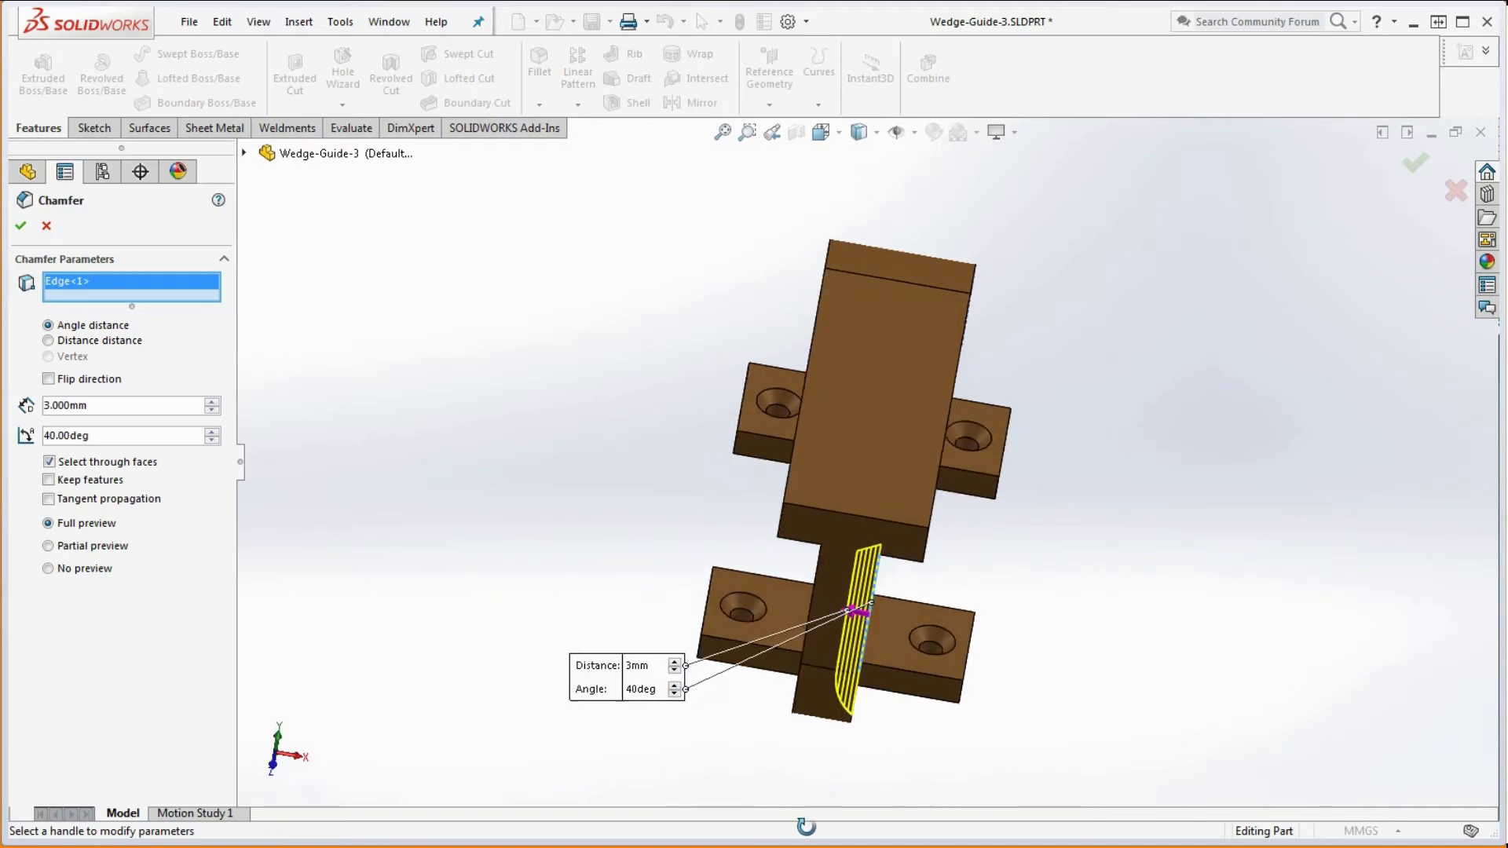
pyautogui.moveTo(908, 738); pyautogui.dragTo(849, 675, button='middle')
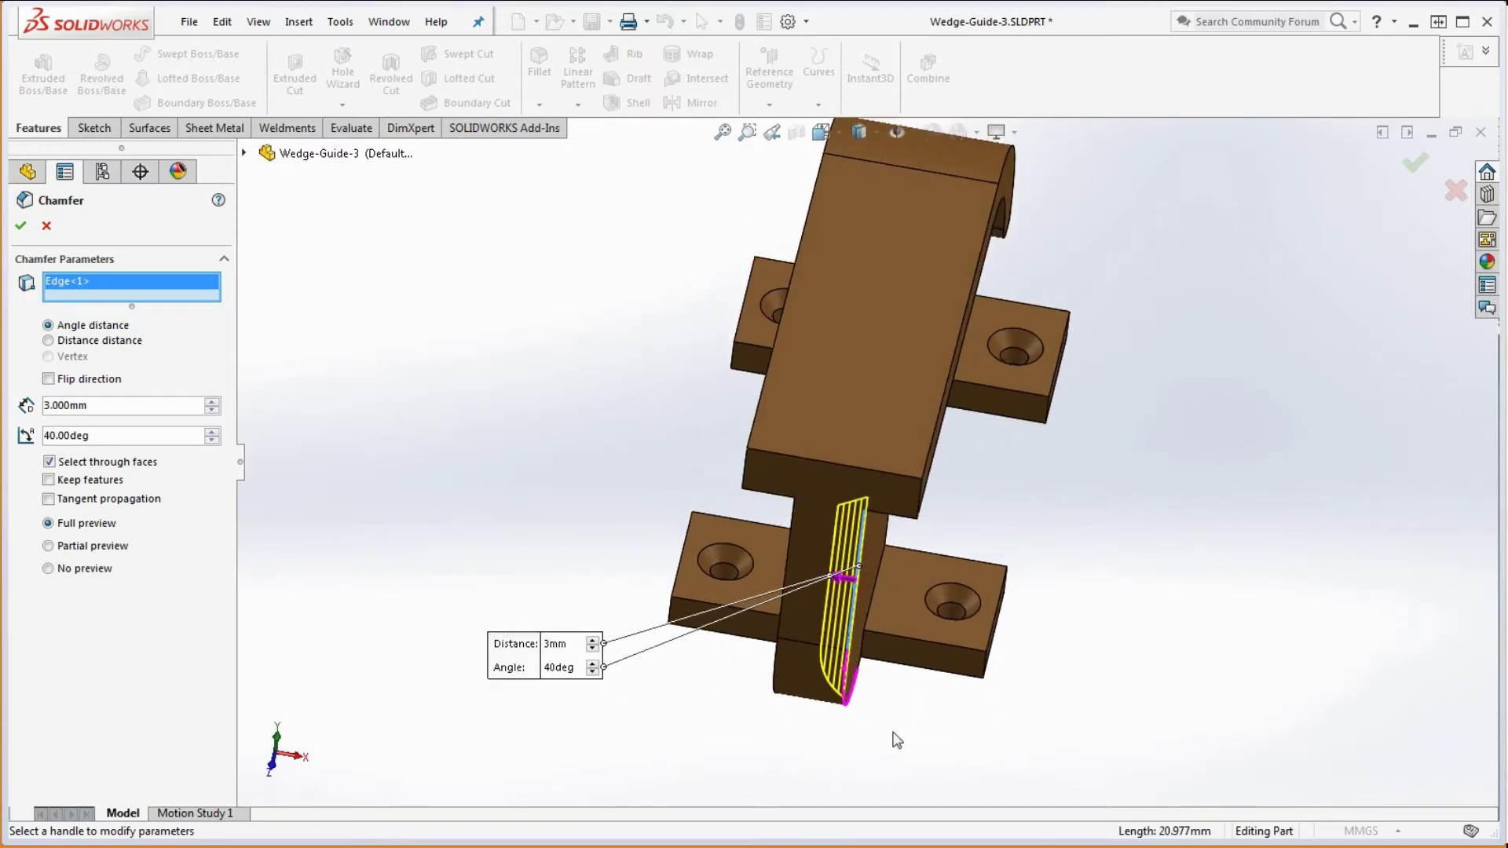
pyautogui.click(787, 545)
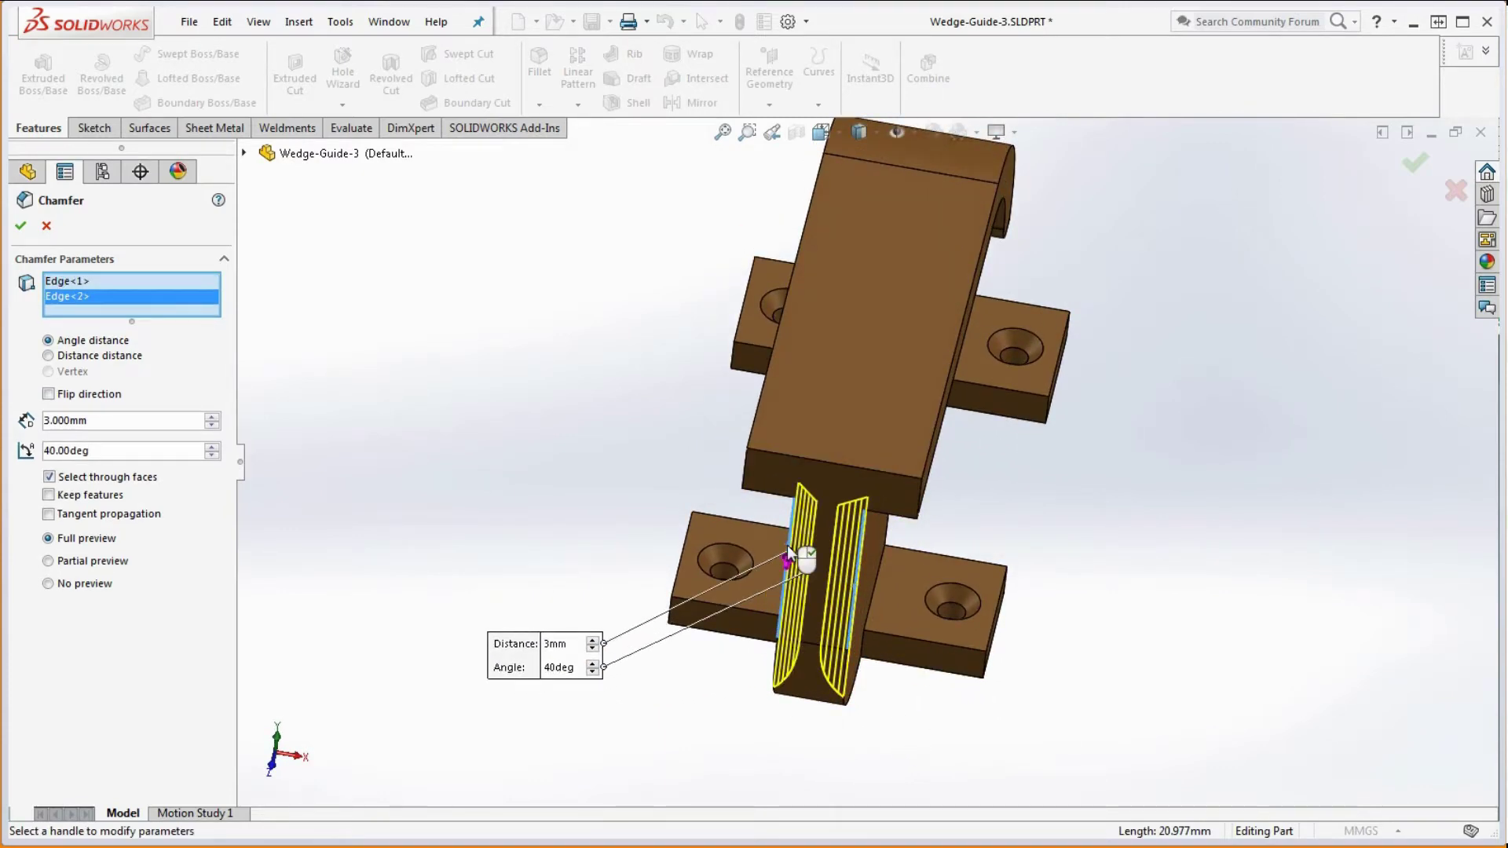
pyautogui.moveTo(935, 609); pyautogui.dragTo(995, 446, button='middle')
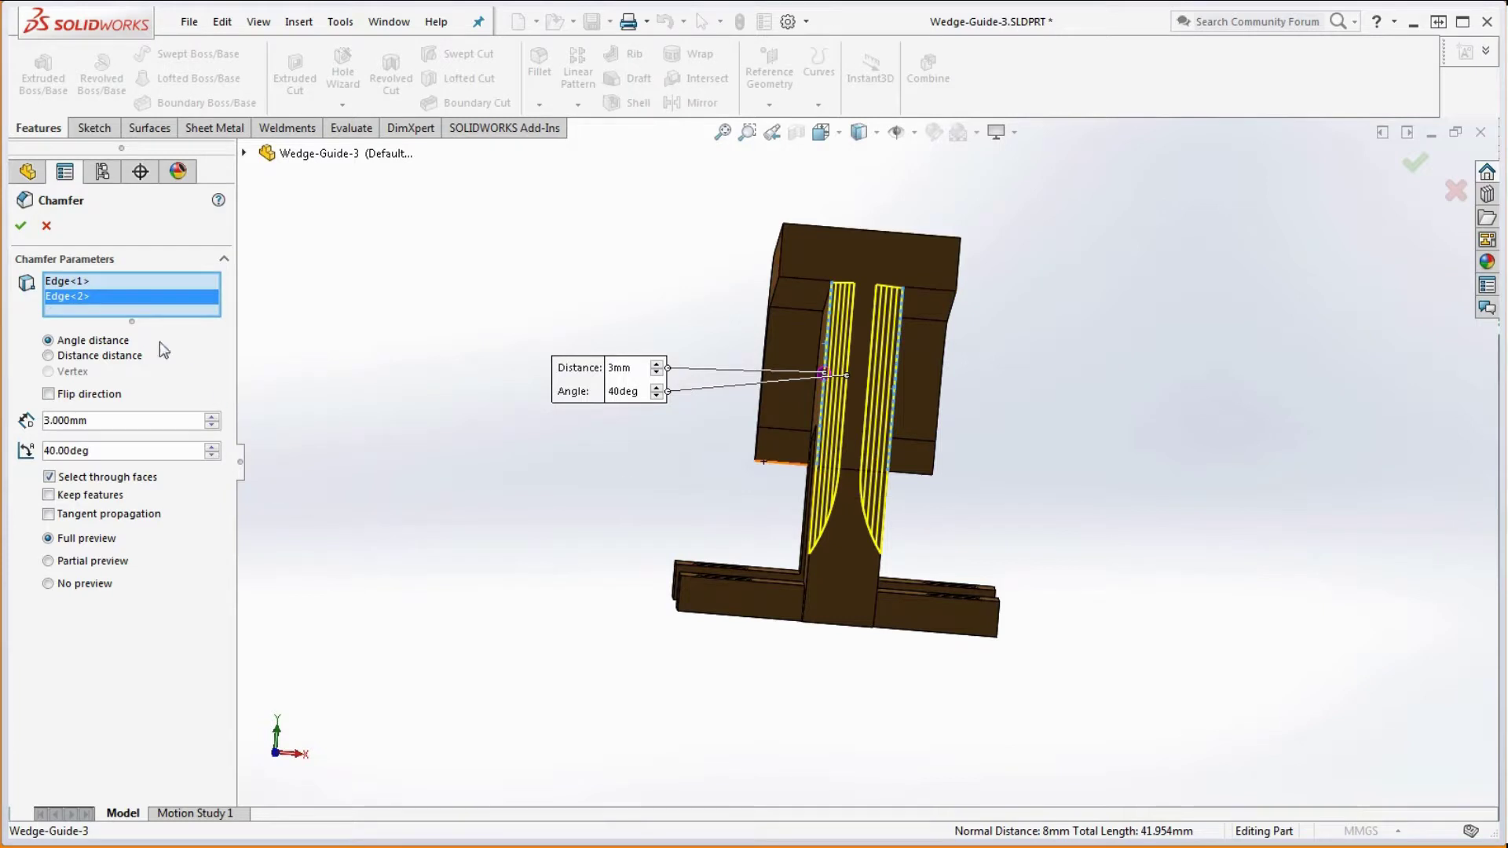
pyautogui.rightClick(79, 299)
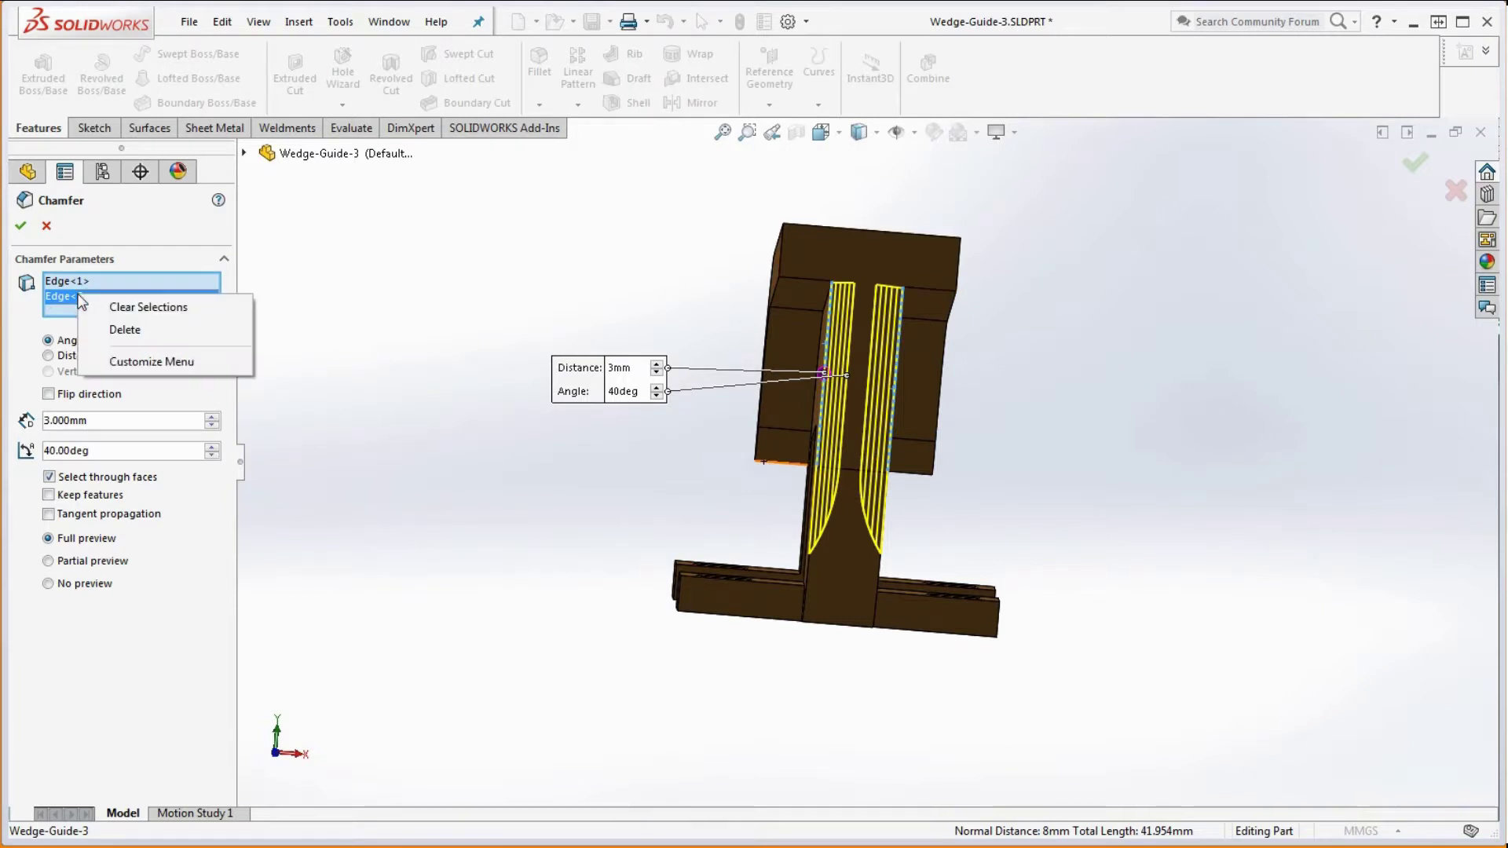
pyautogui.click(125, 330)
# Apply the chamfer to the single selected front vertical edge
pyautogui.moveTo(1029, 532); pyautogui.dragTo(992, 546, button='middle')
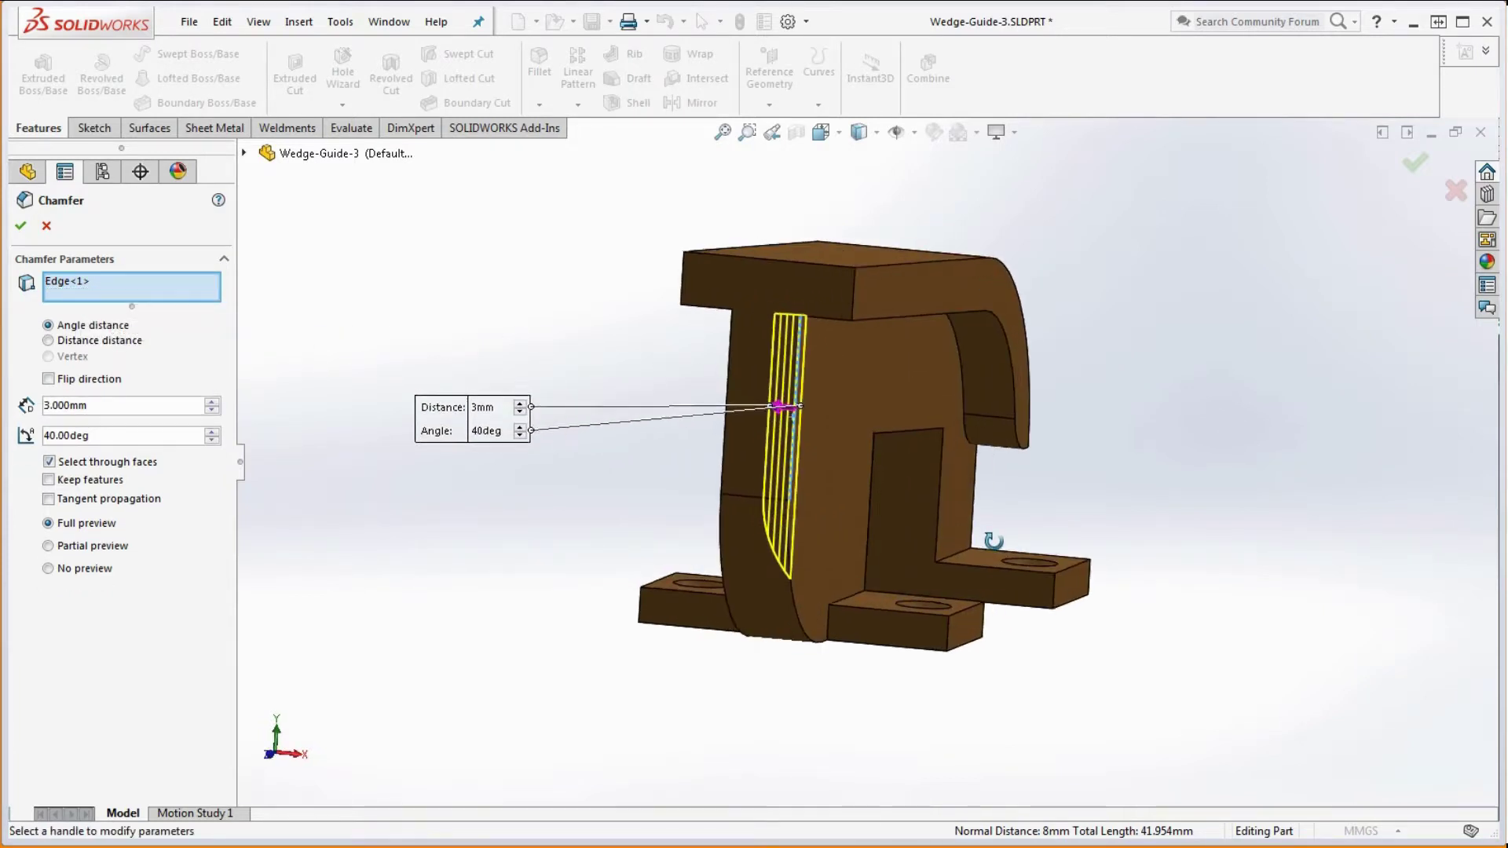
pyautogui.click(21, 228)
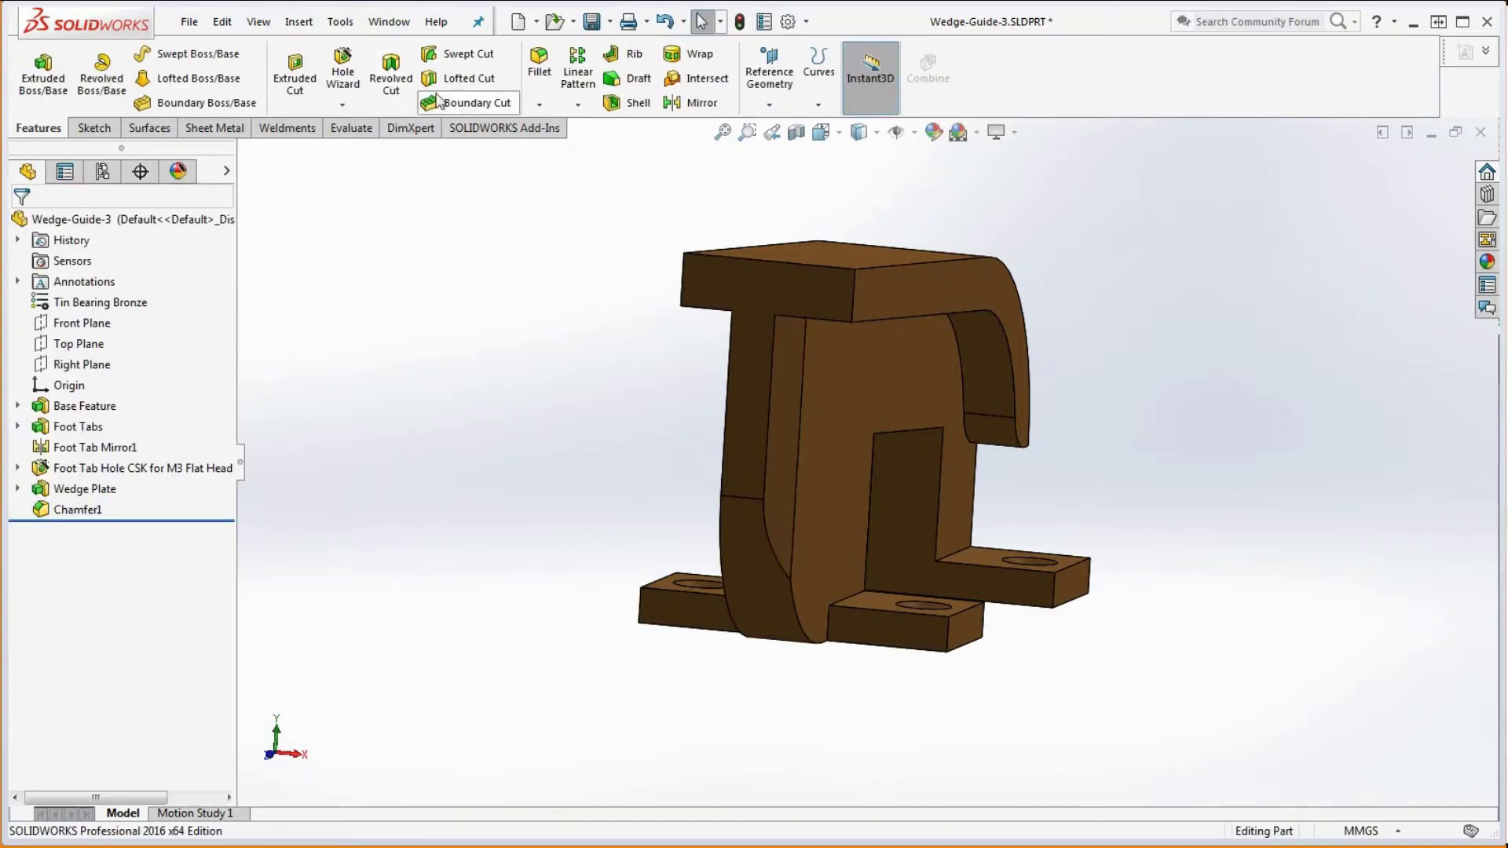
# Set up an angle-distance chamfer of 3 mm at 40° on the opposite front vertical edge, with tangent propagation off
pyautogui.click(540, 106)
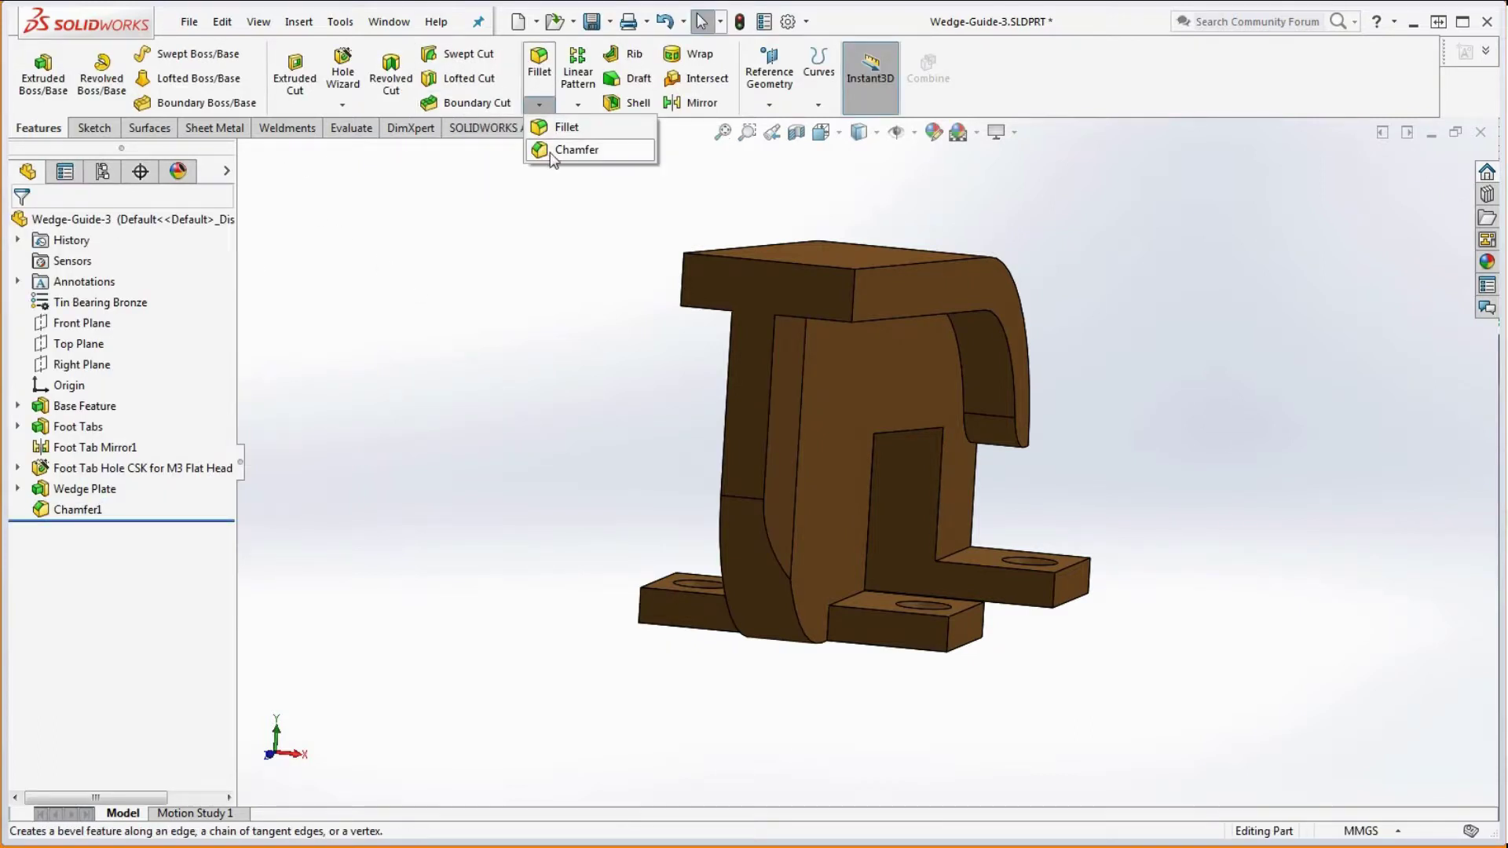
pyautogui.click(574, 149)
pyautogui.click(729, 393)
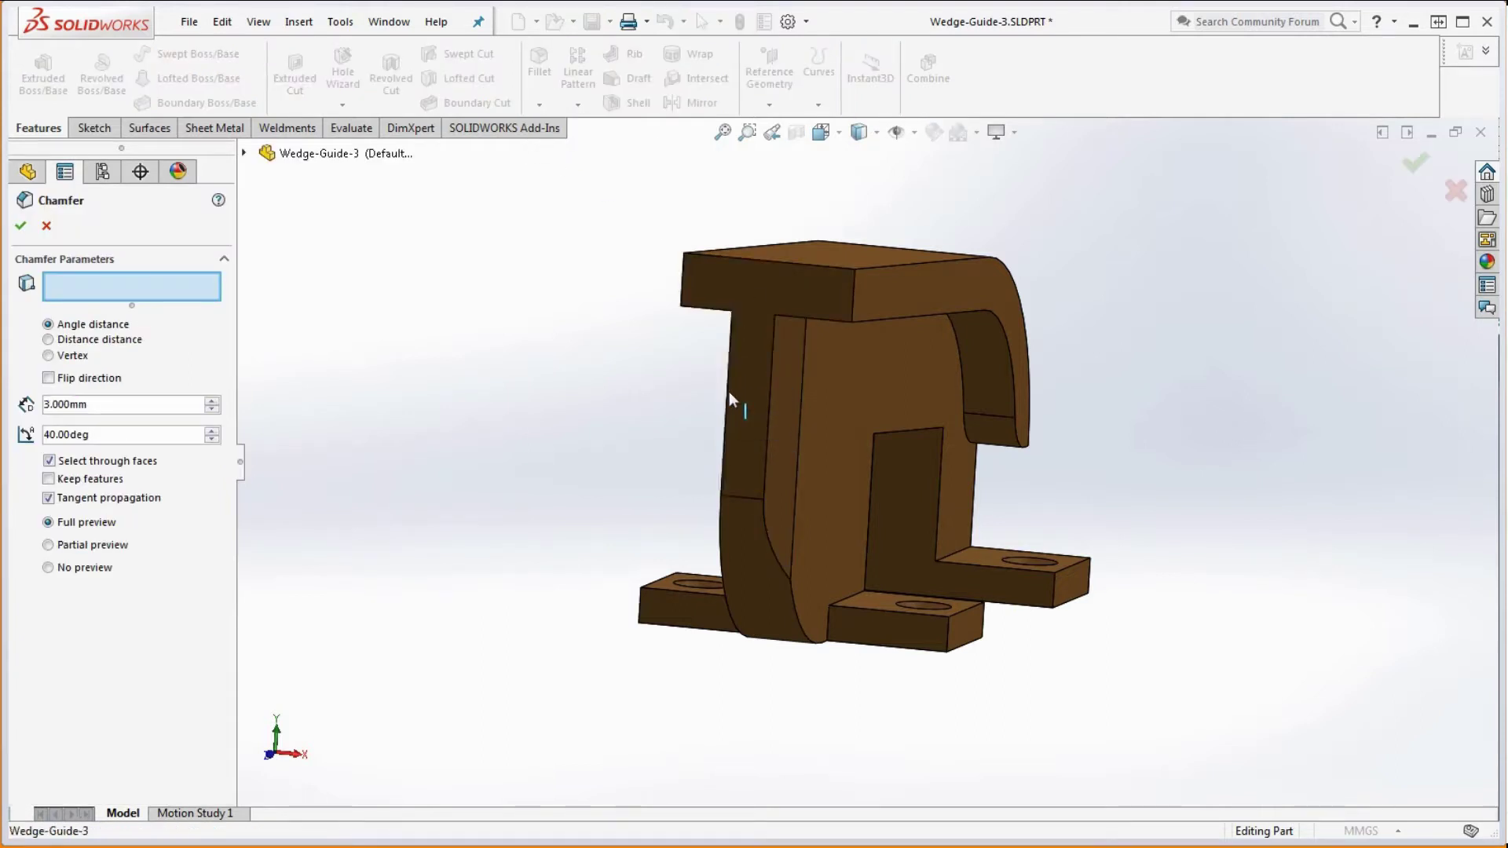
pyautogui.moveTo(708, 418); pyautogui.dragTo(672, 420, button='middle')
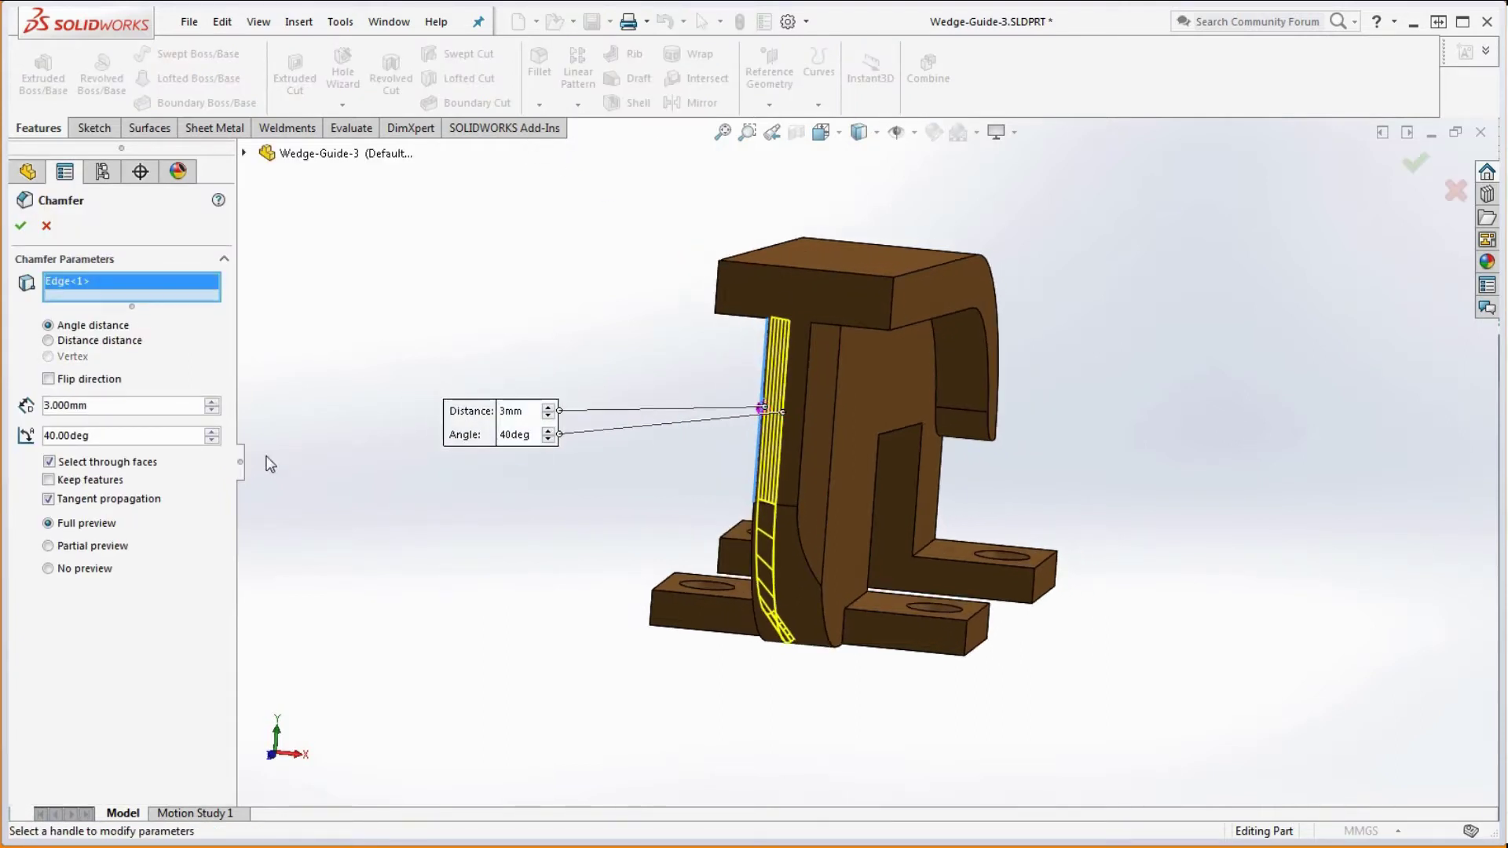
pyautogui.click(49, 499)
pyautogui.moveTo(448, 551); pyautogui.dragTo(430, 556, button='middle')
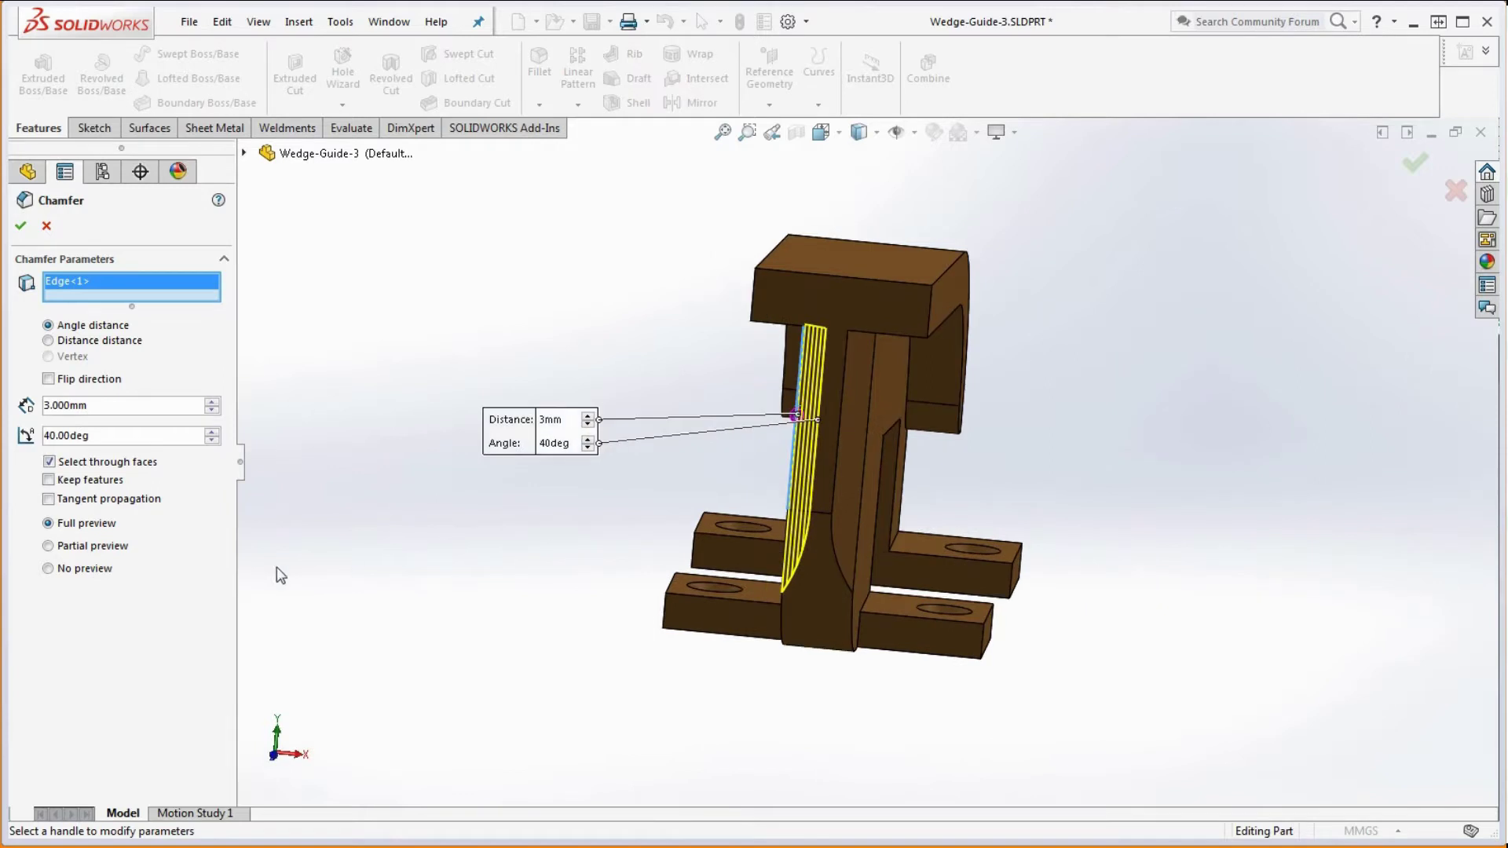
# Apply the second front chamfer with its direction flipped and inspect both front chamfers straight on and at an angle
pyautogui.click(49, 379)
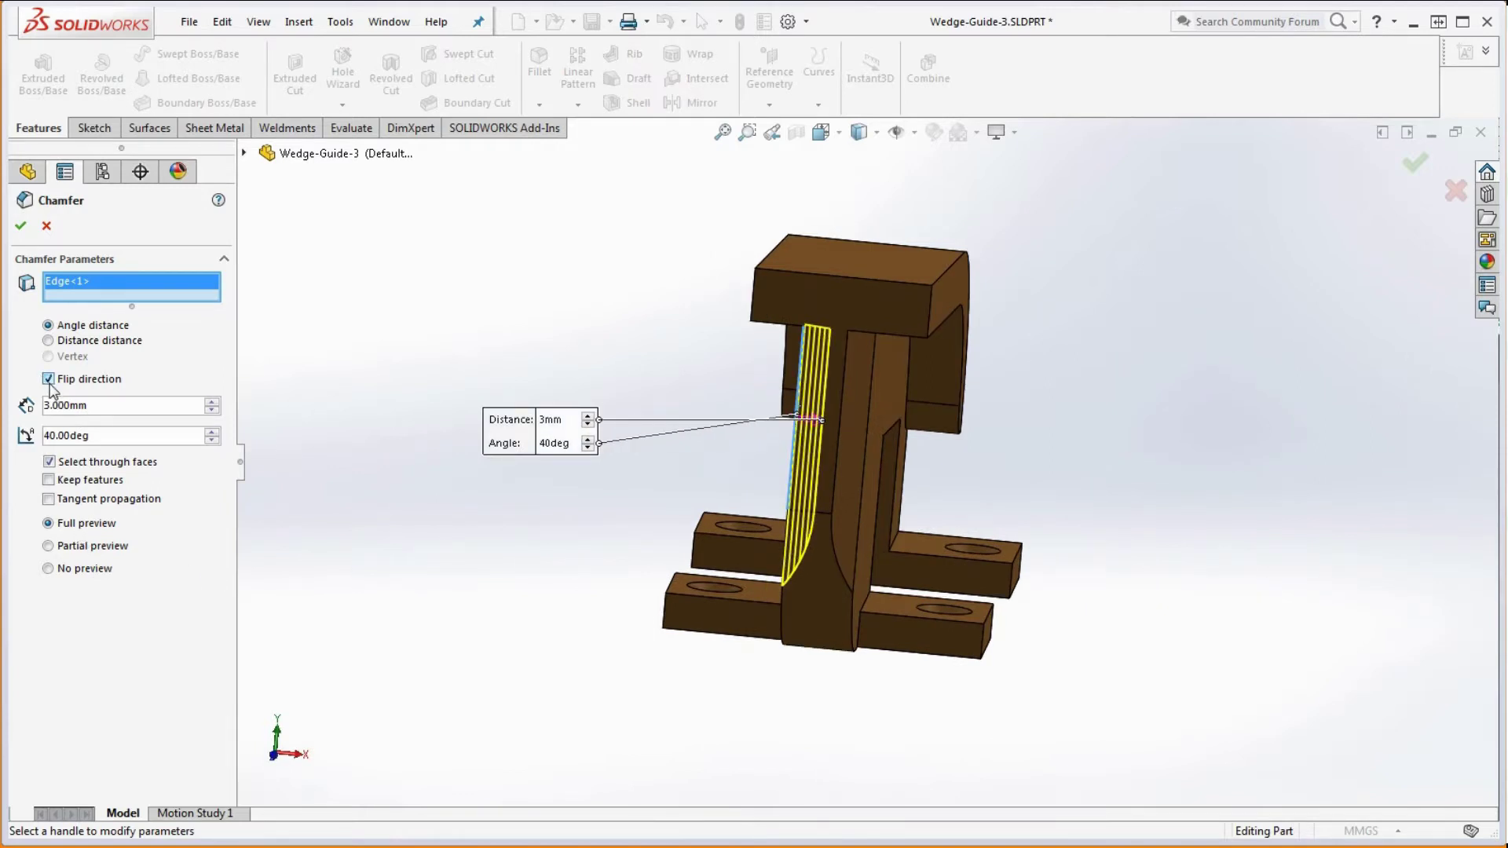
pyautogui.click(21, 225)
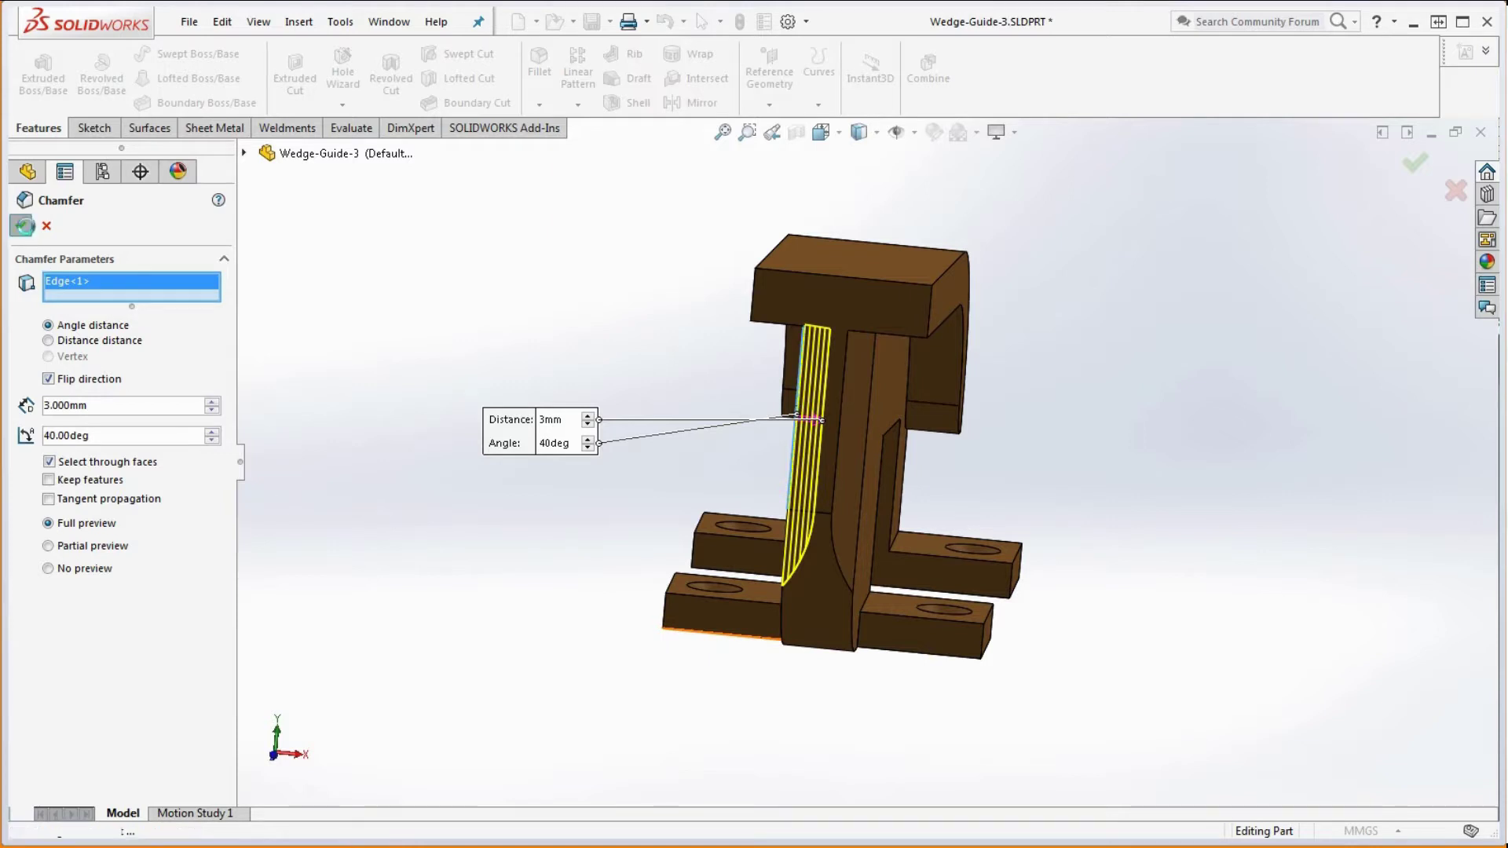
pyautogui.moveTo(747, 713); pyautogui.dragTo(794, 647, button='middle')
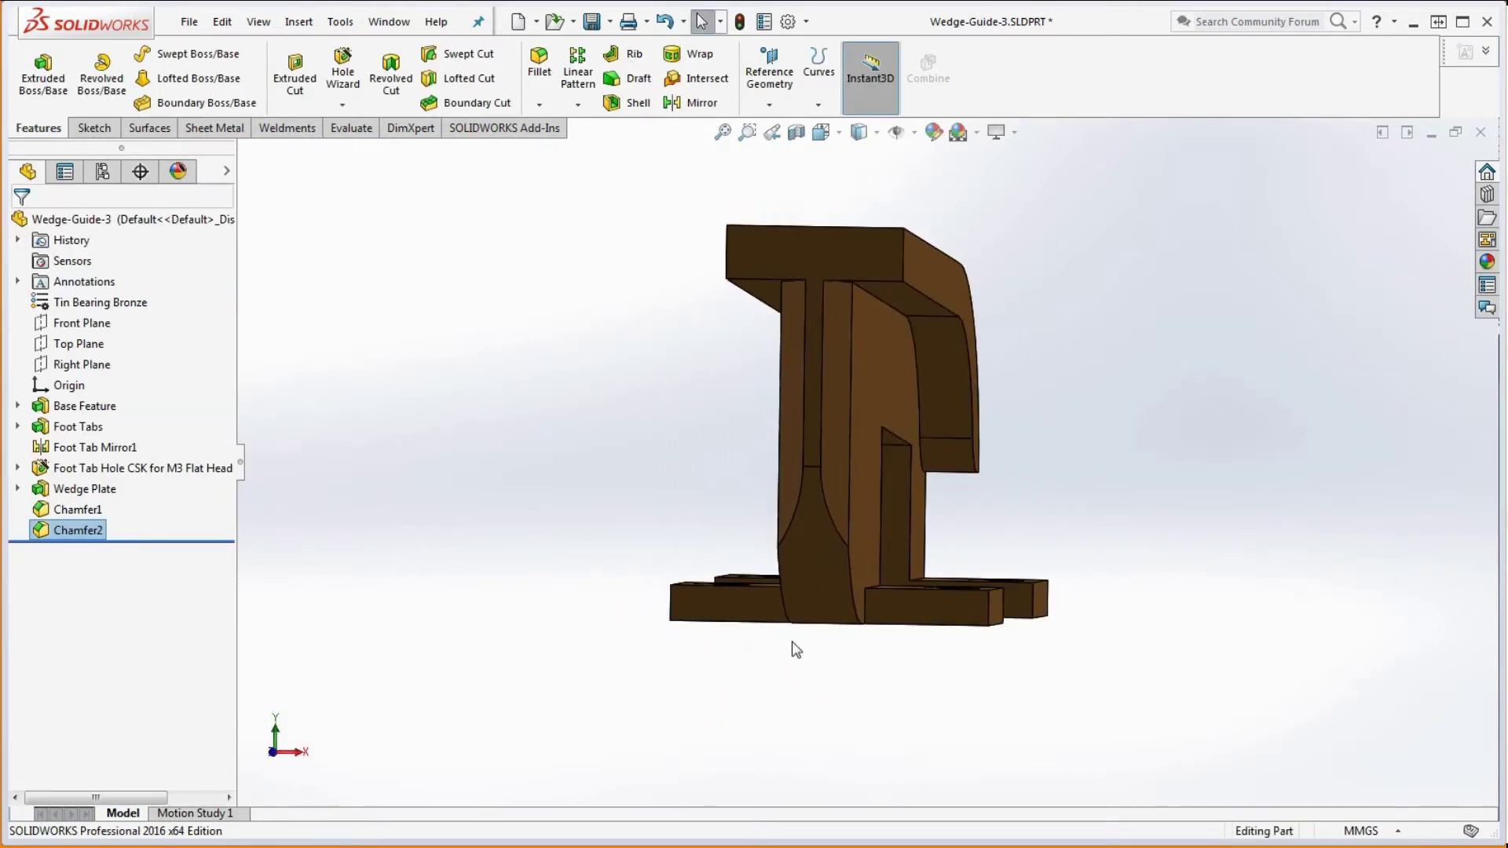
pyautogui.click(812, 450)
pyautogui.hotkey('ctrl', '8')
pyautogui.click(1096, 574)
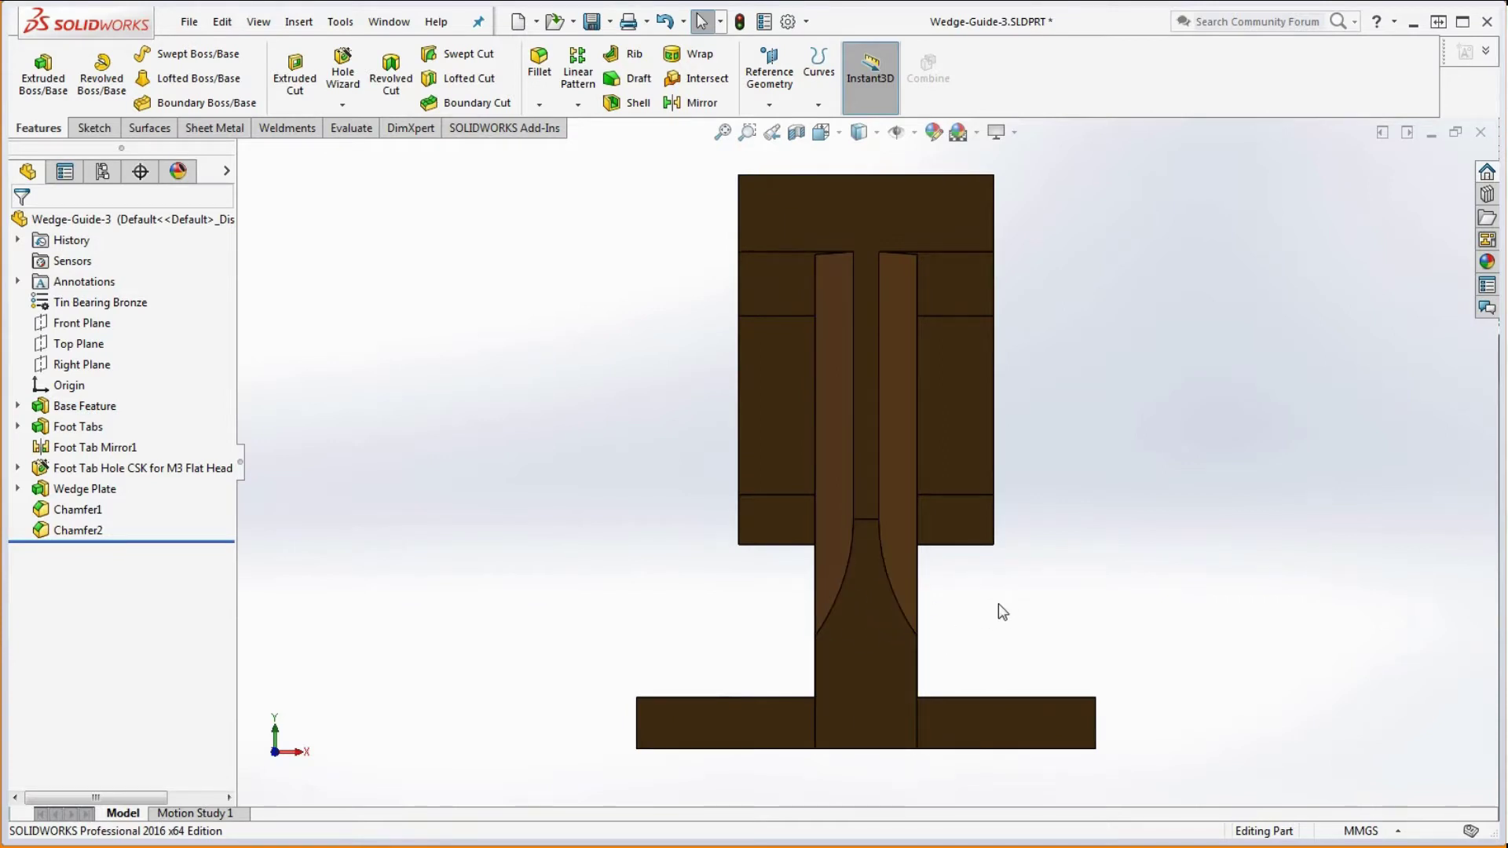
pyautogui.moveTo(997, 612); pyautogui.dragTo(408, 546, button='middle')
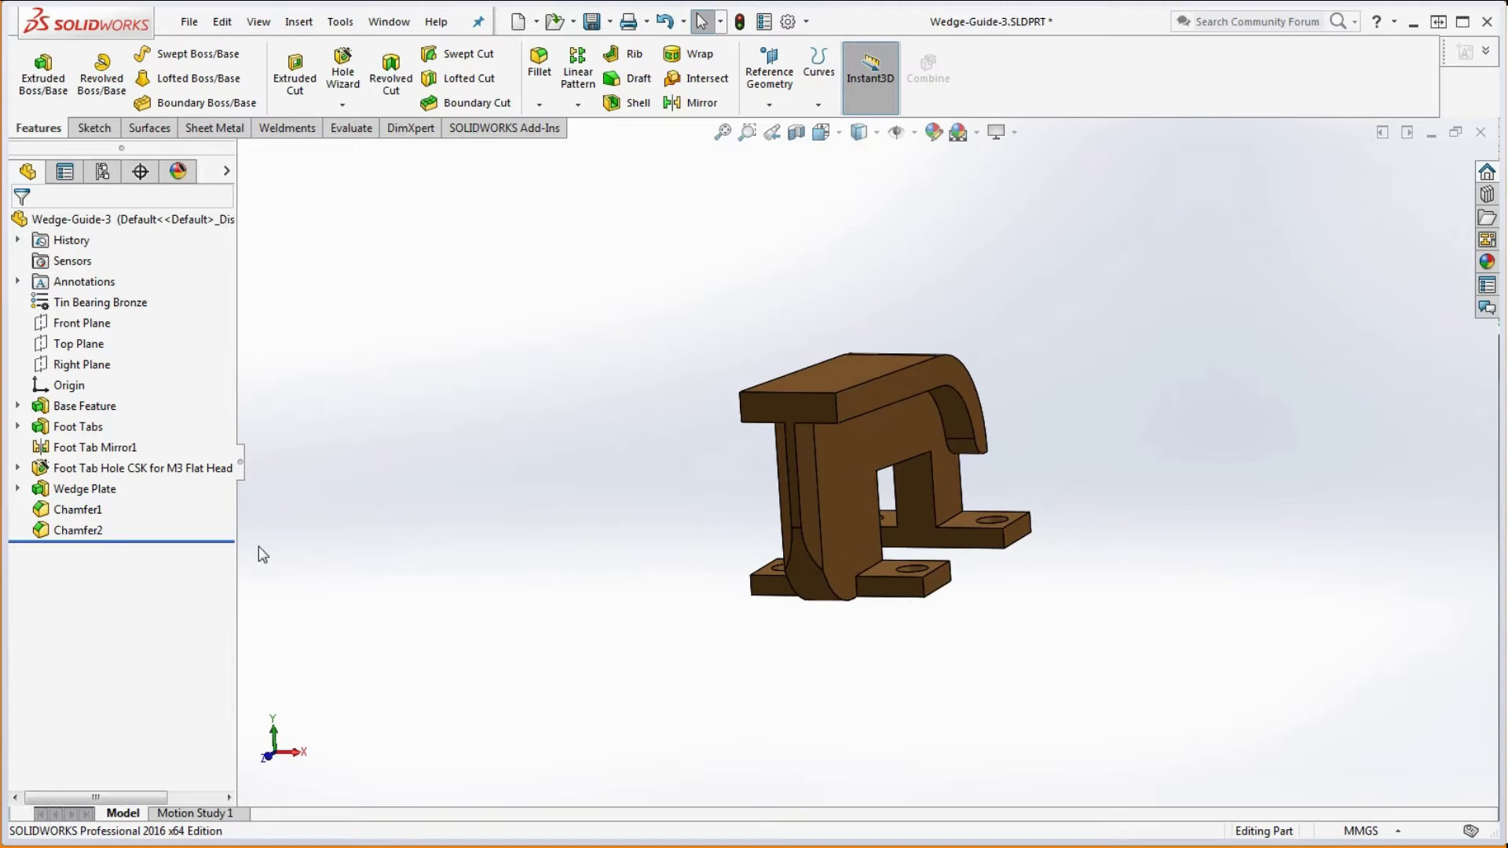
# Rename the two chamfer features as Front Chamfer1 and Front Chamfer2
pyautogui.click(77, 512)
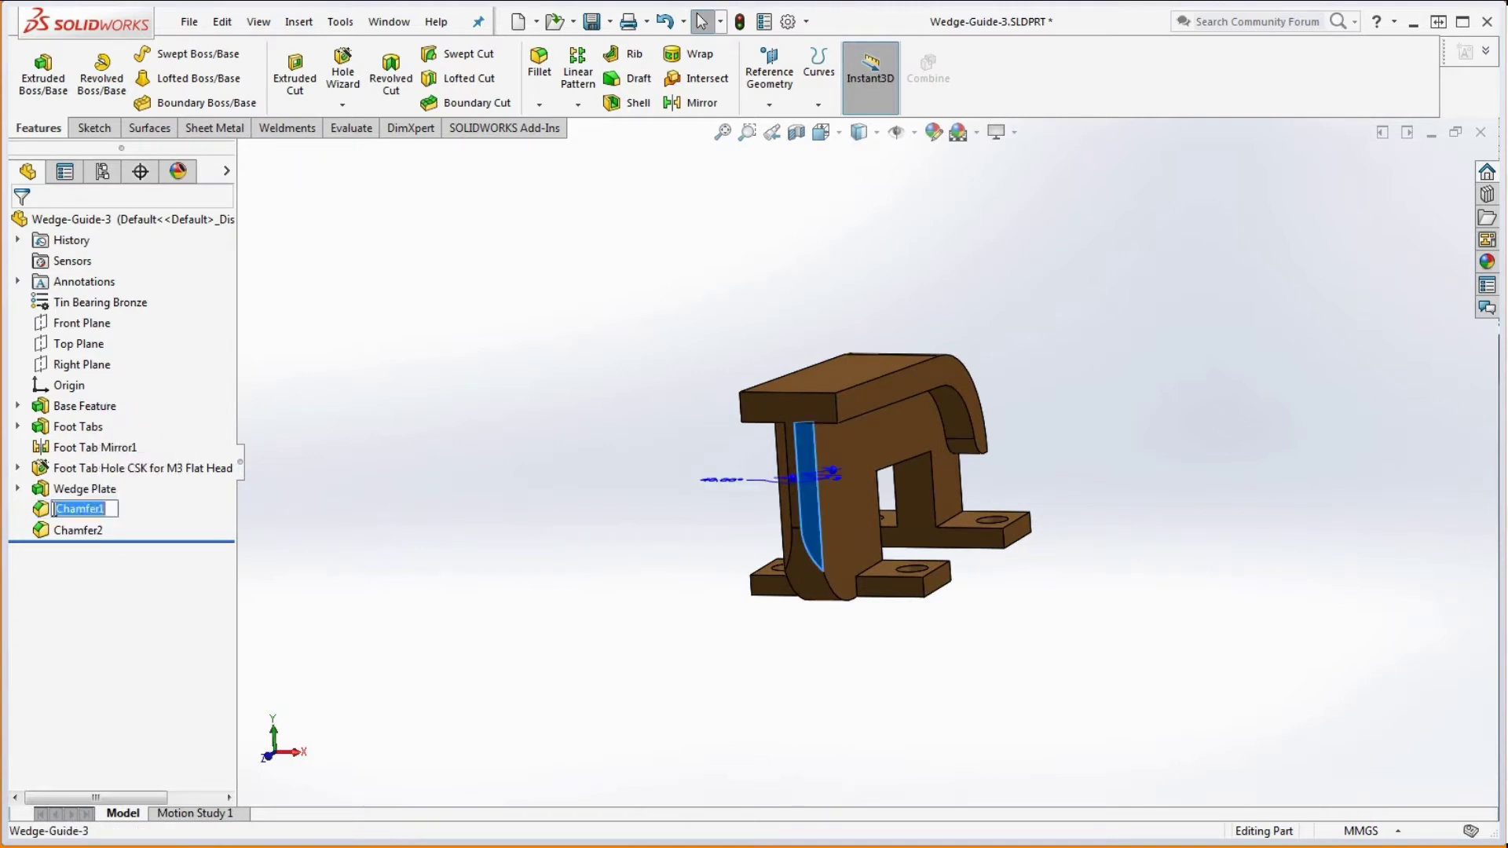
pyautogui.click(68, 507)
pyautogui.write('Front')
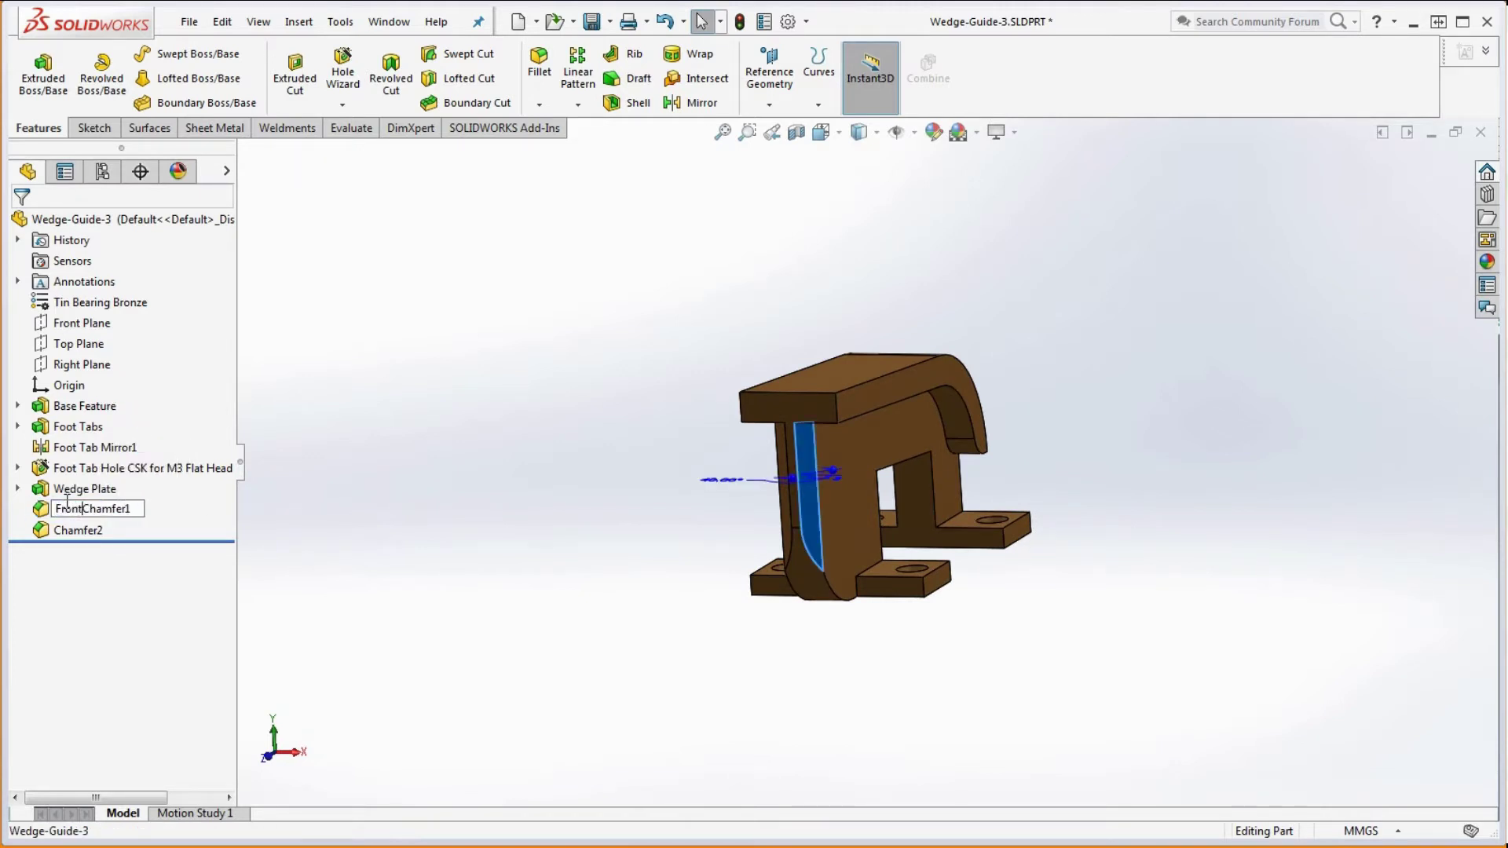
pyautogui.click(71, 531)
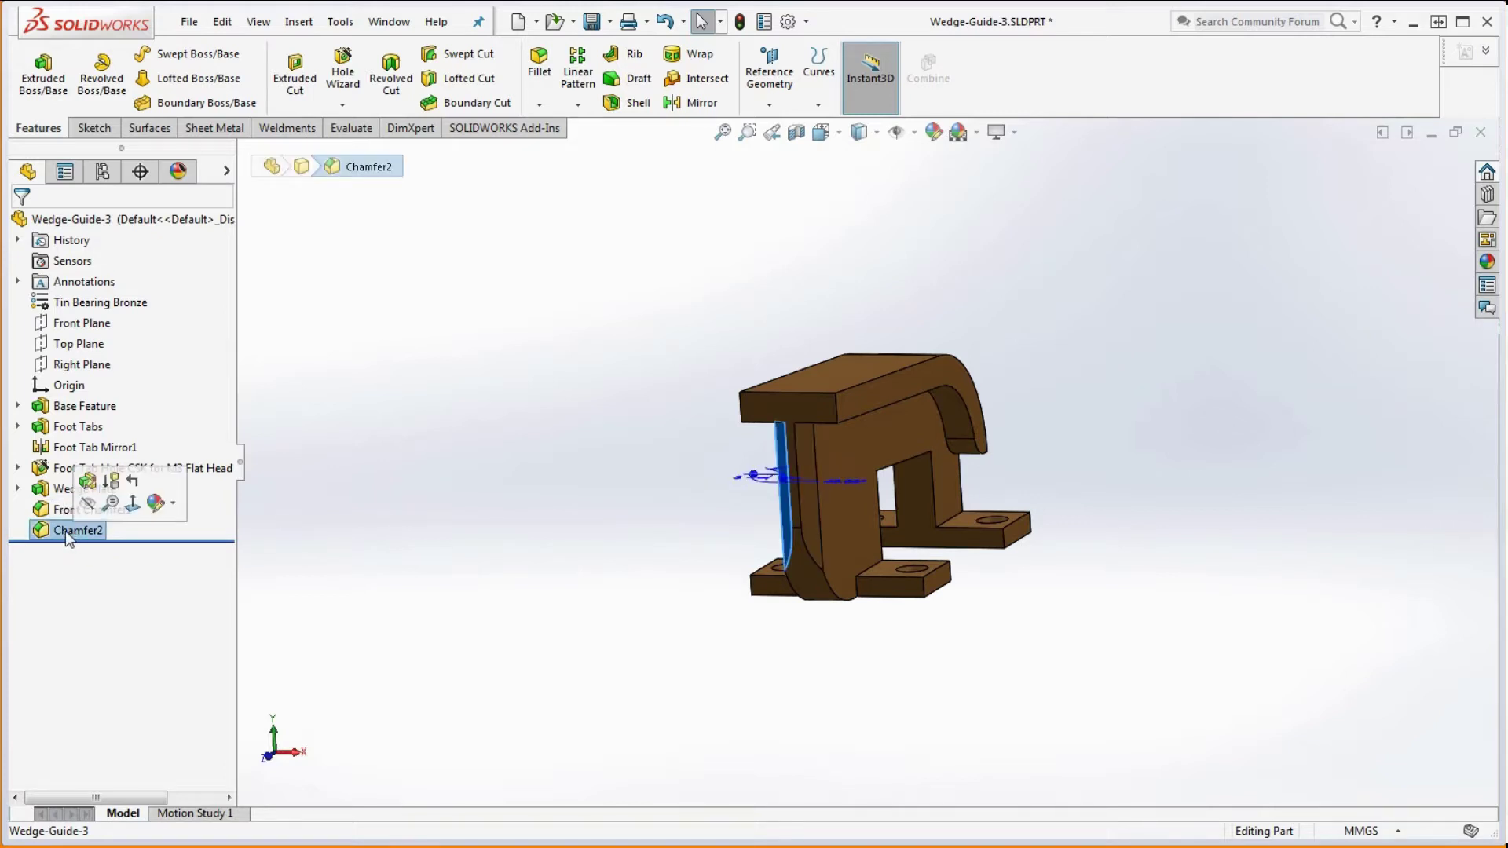
pyautogui.click(60, 530)
pyautogui.click(56, 528)
pyautogui.write('Front')
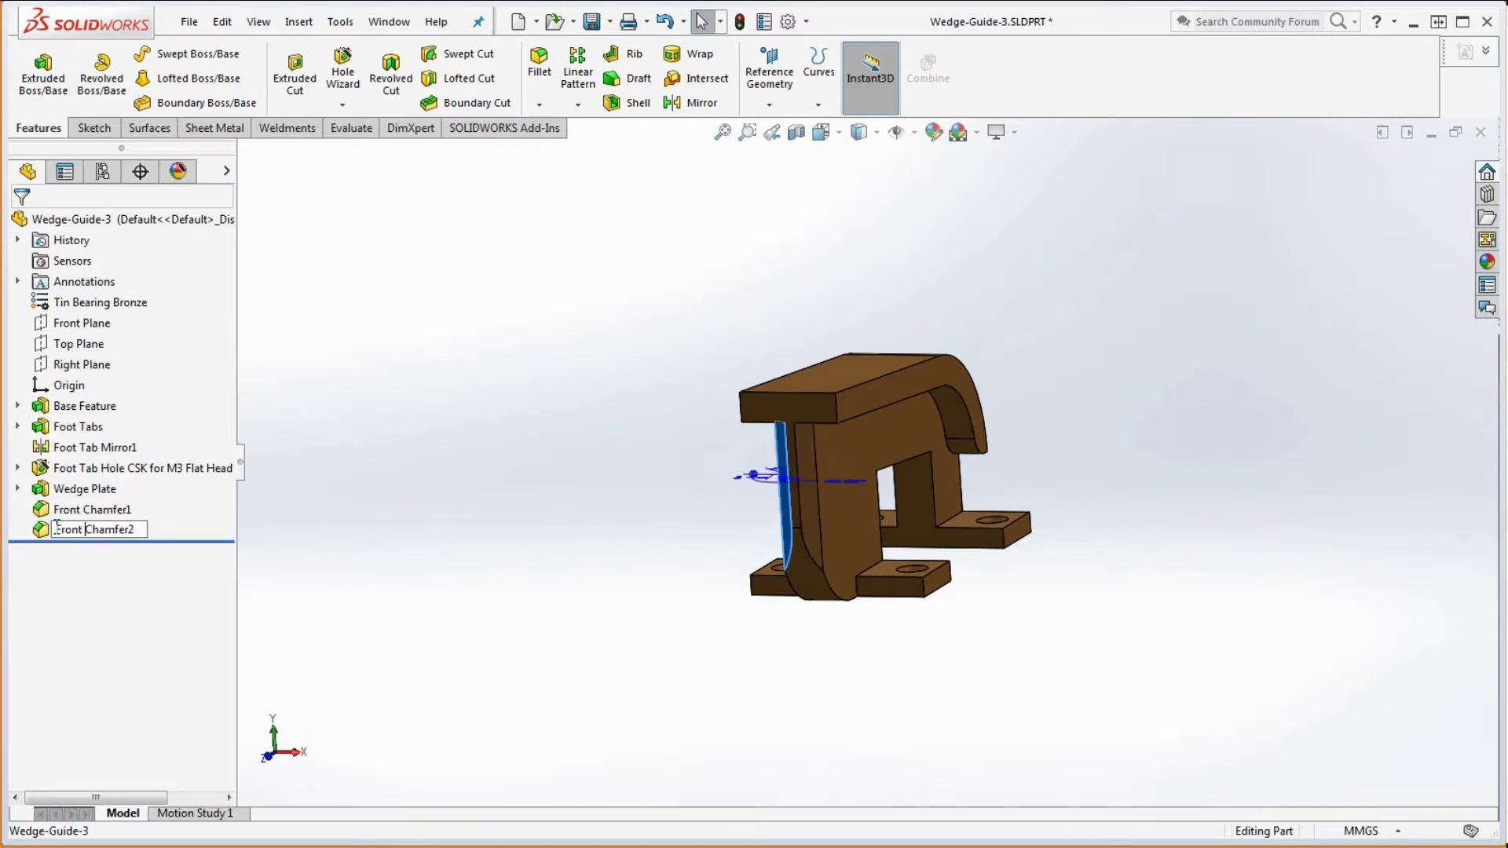
pyautogui.press('Return')
pyautogui.click(401, 404)
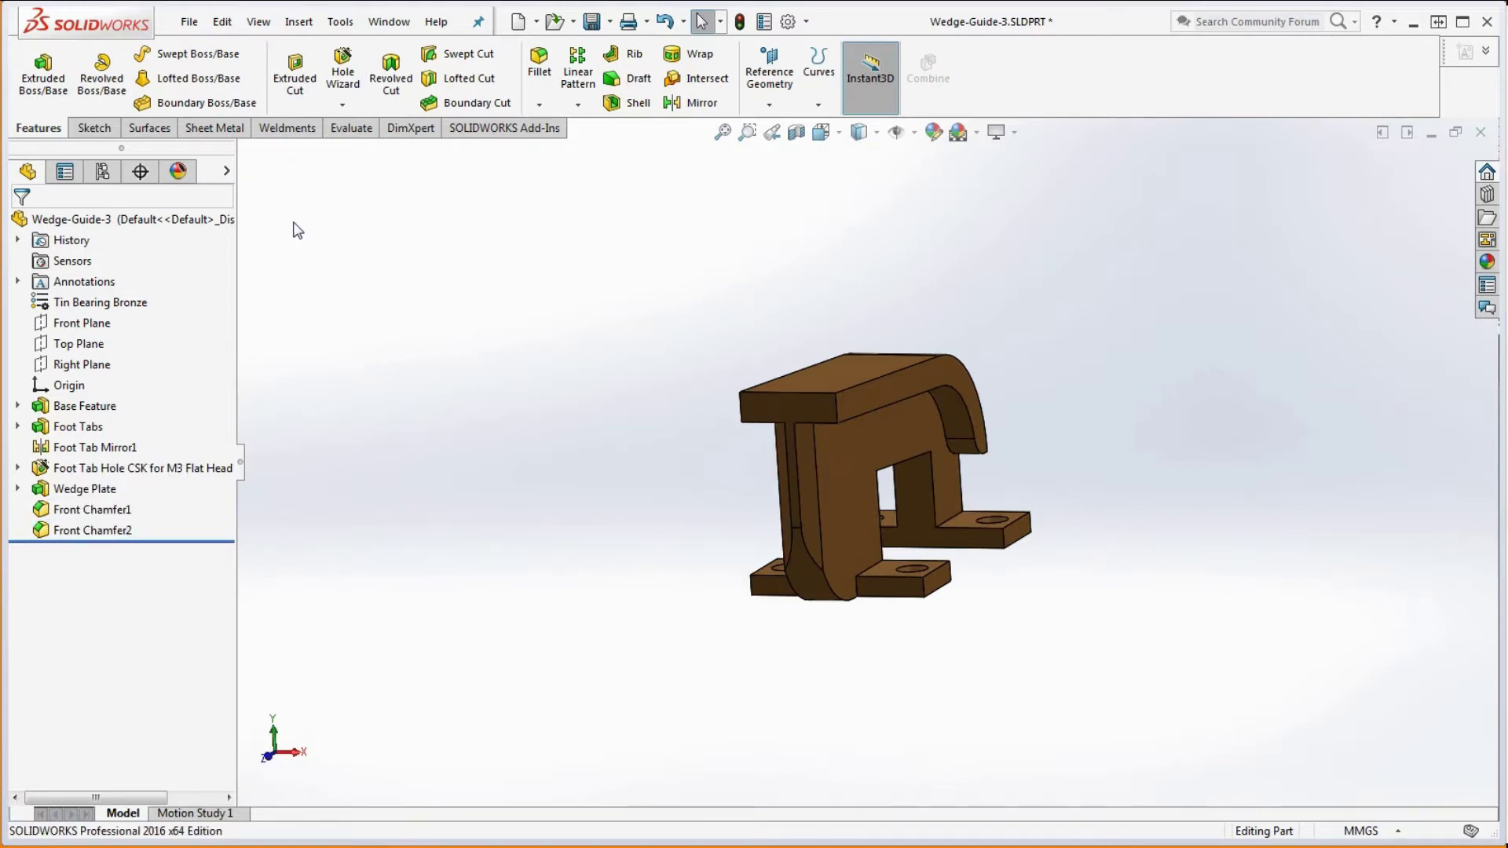
# Check the part's mass properties against the front chamfer values in the PDF drawing's sheet notes
pyautogui.click(348, 130)
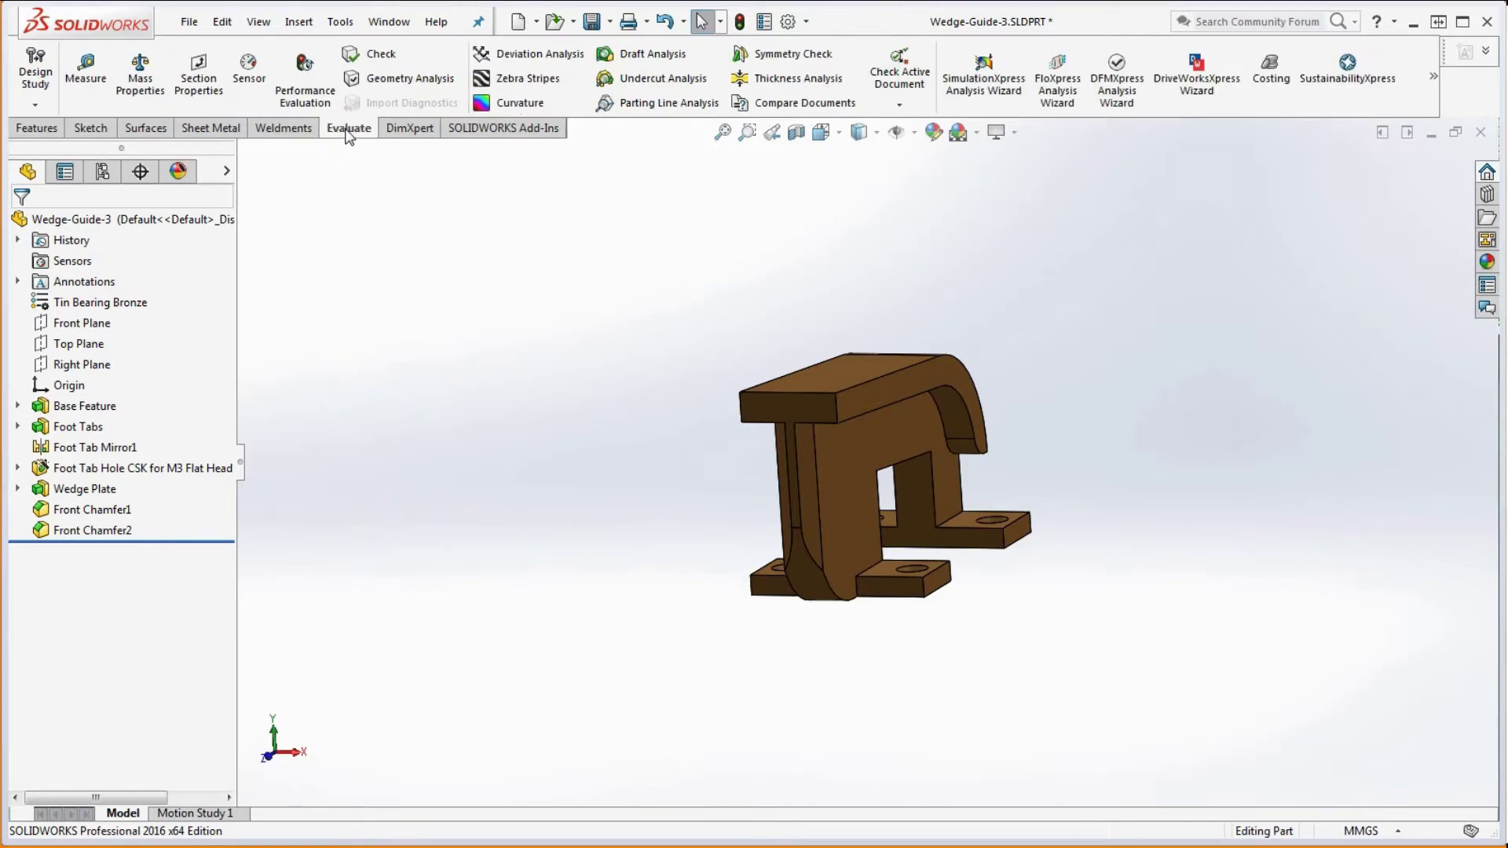
pyautogui.click(143, 82)
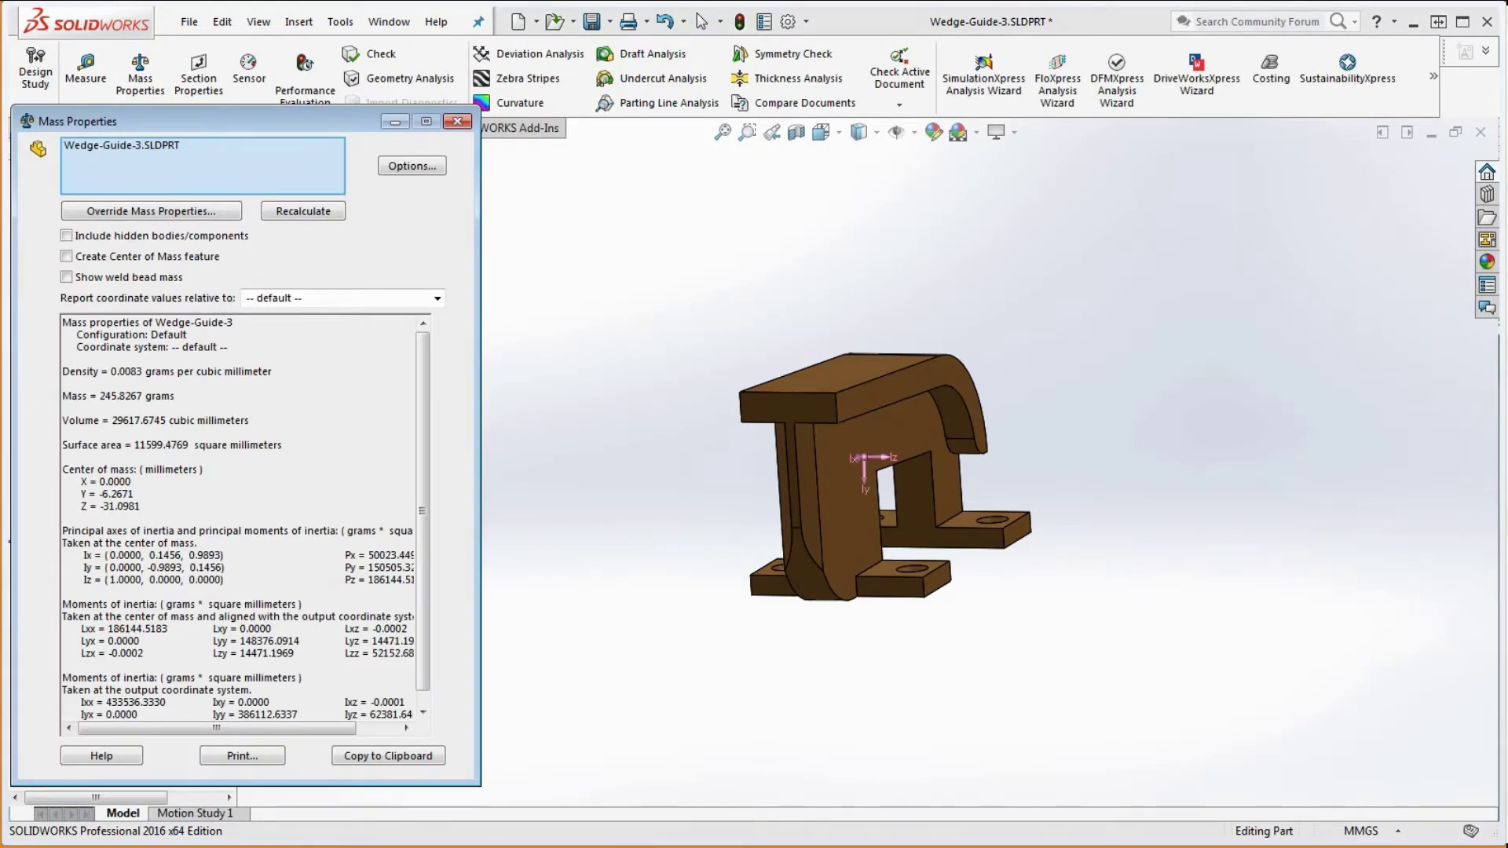
pyautogui.hotkey('alt', 'Tab')
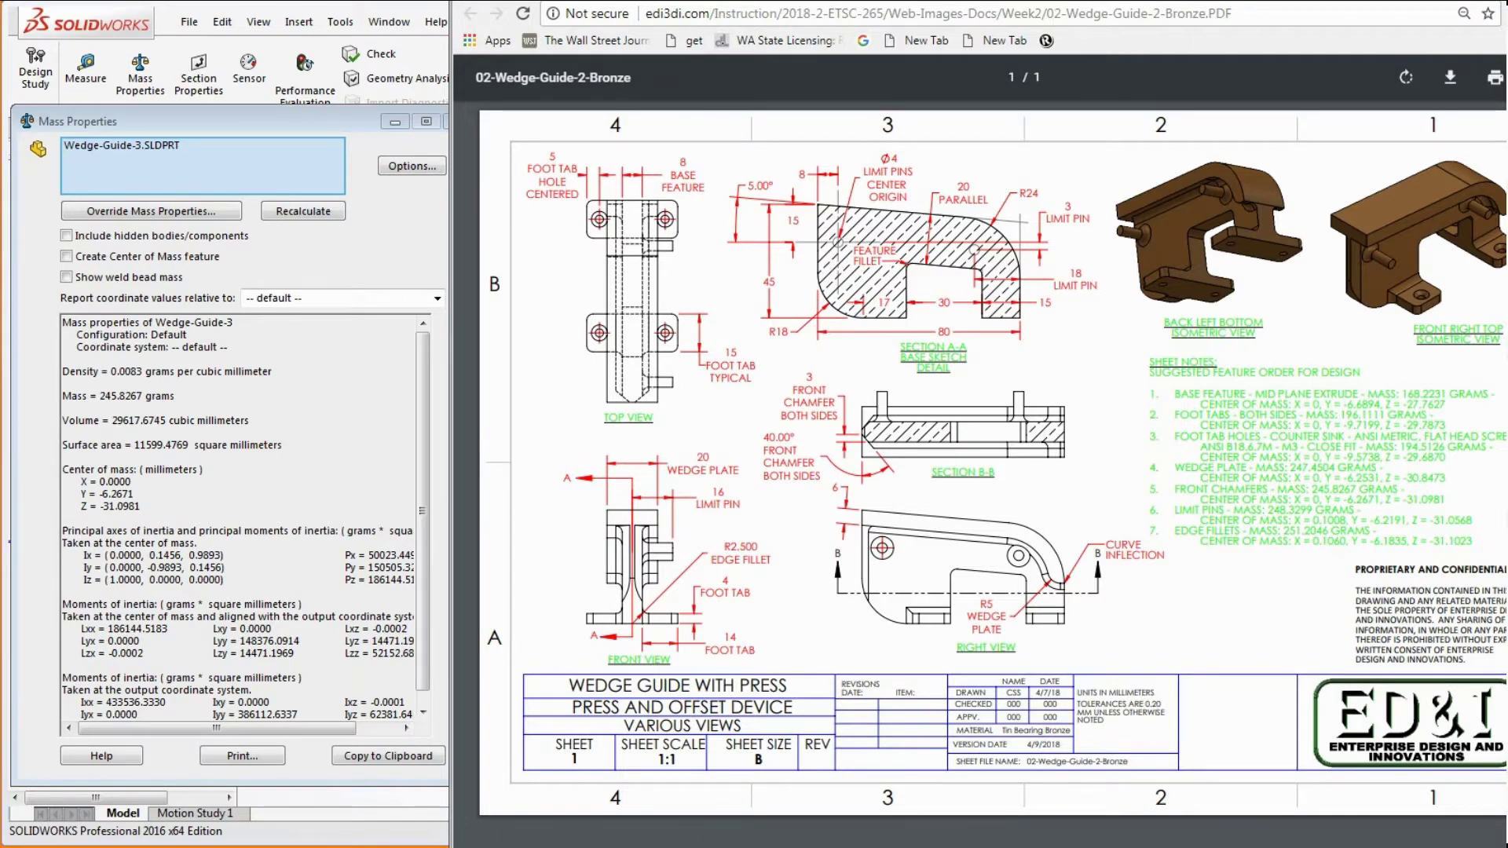
pyautogui.hotkey('alt', 'Tab')
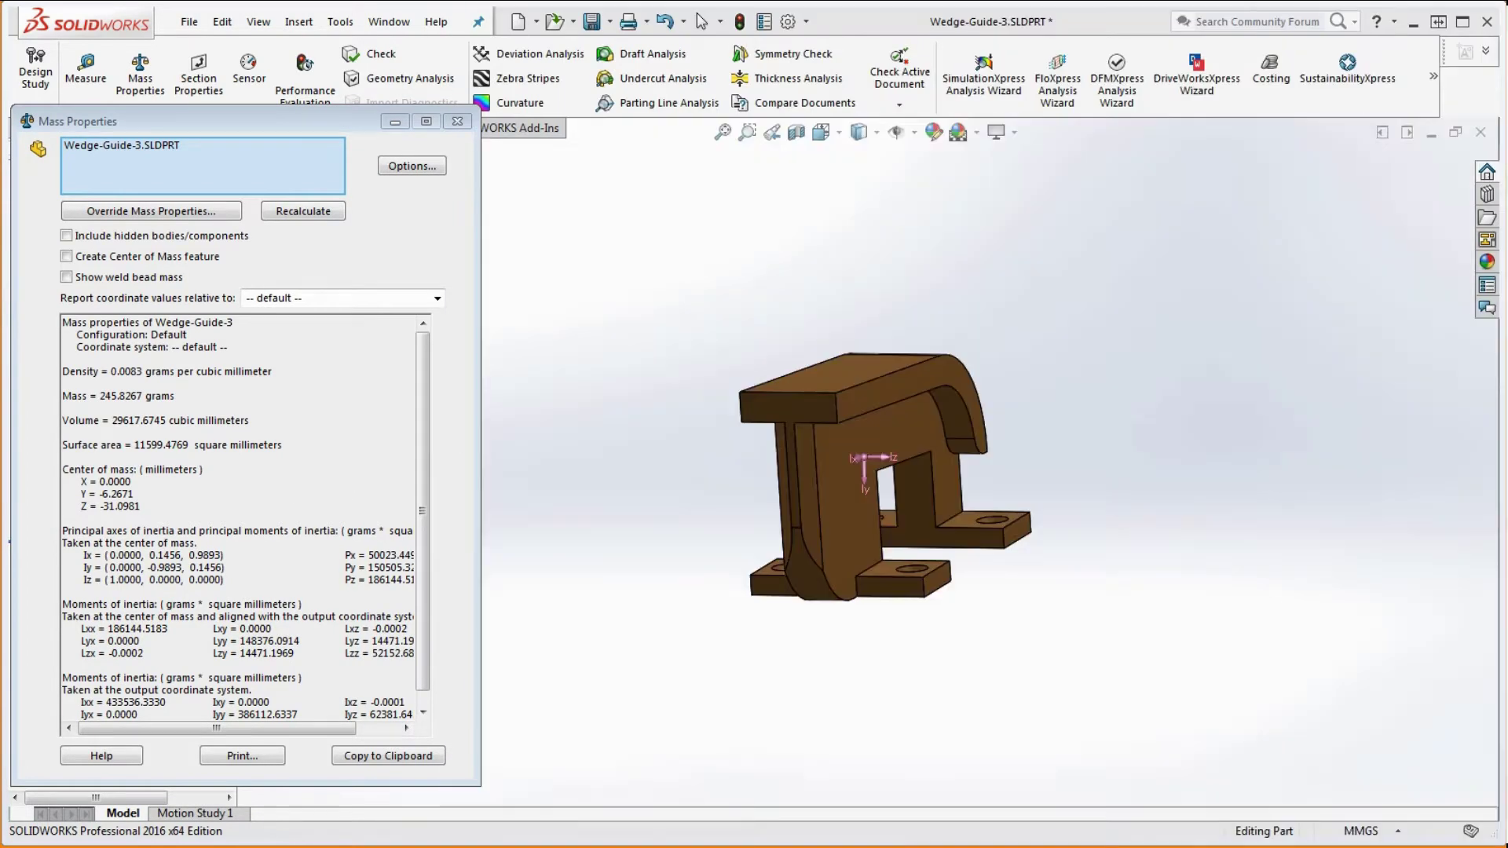
pyautogui.click(462, 126)
pyautogui.moveTo(916, 318); pyautogui.dragTo(864, 363, button='middle')
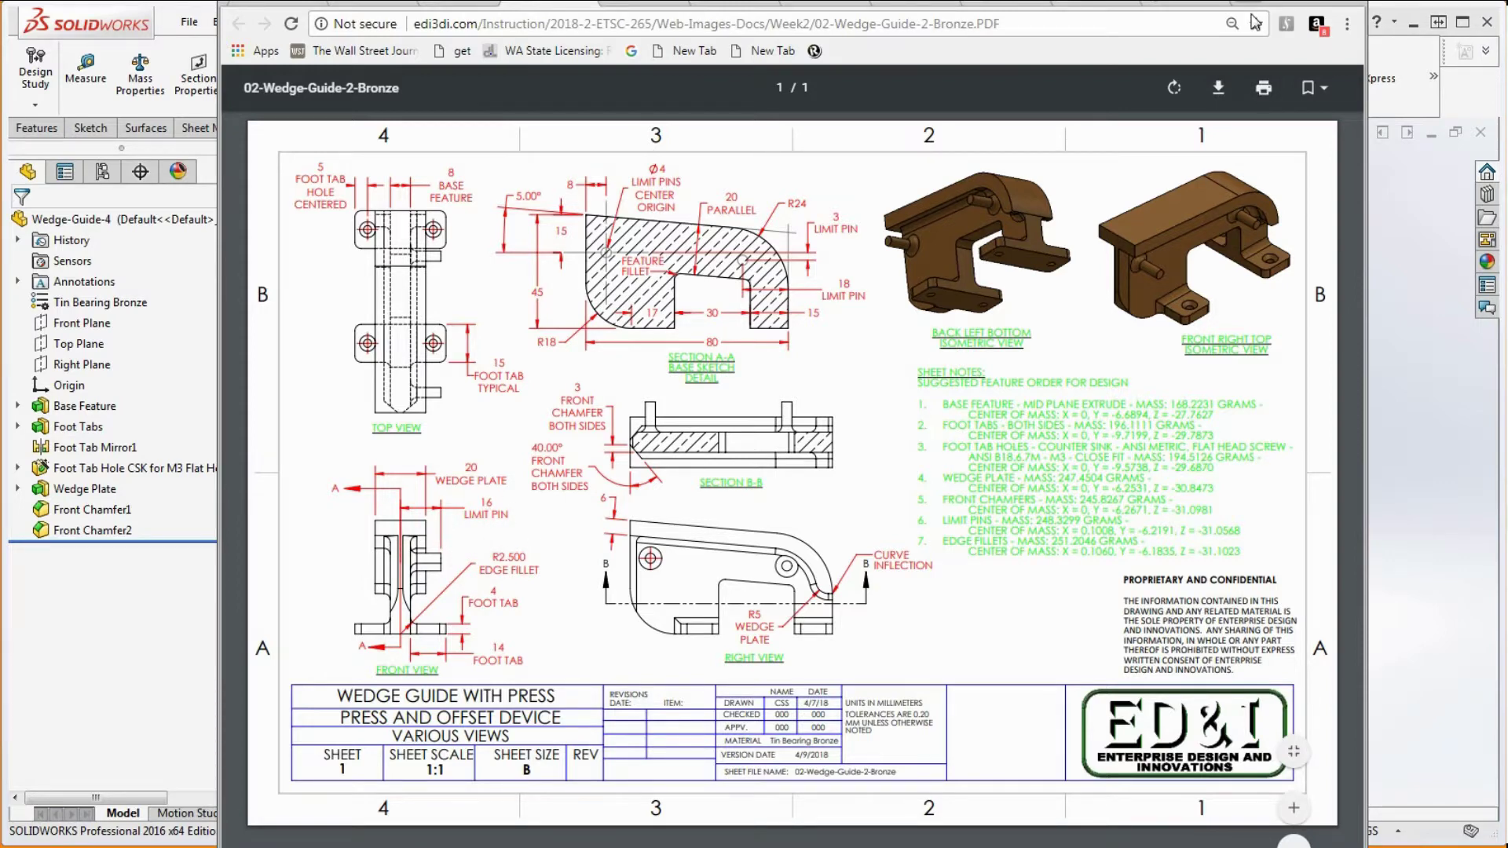
# Start a boss extrude in Wedge-Guide-4 by reusing the base feature's sketch, and show its contour selection
pyautogui.click(1304, 5)
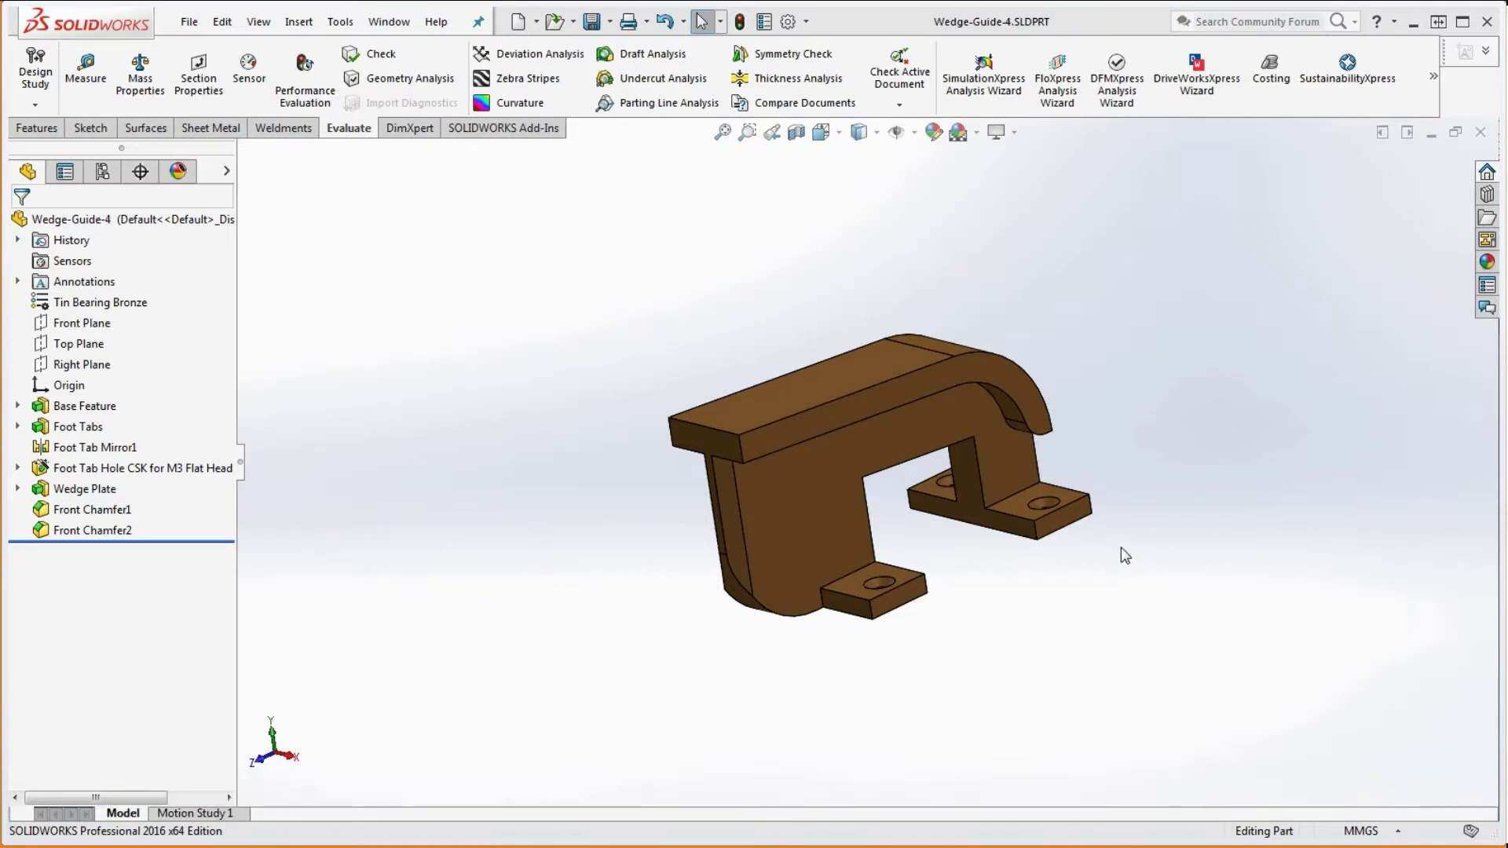
pyautogui.moveTo(1077, 628); pyautogui.dragTo(1021, 635, button='middle')
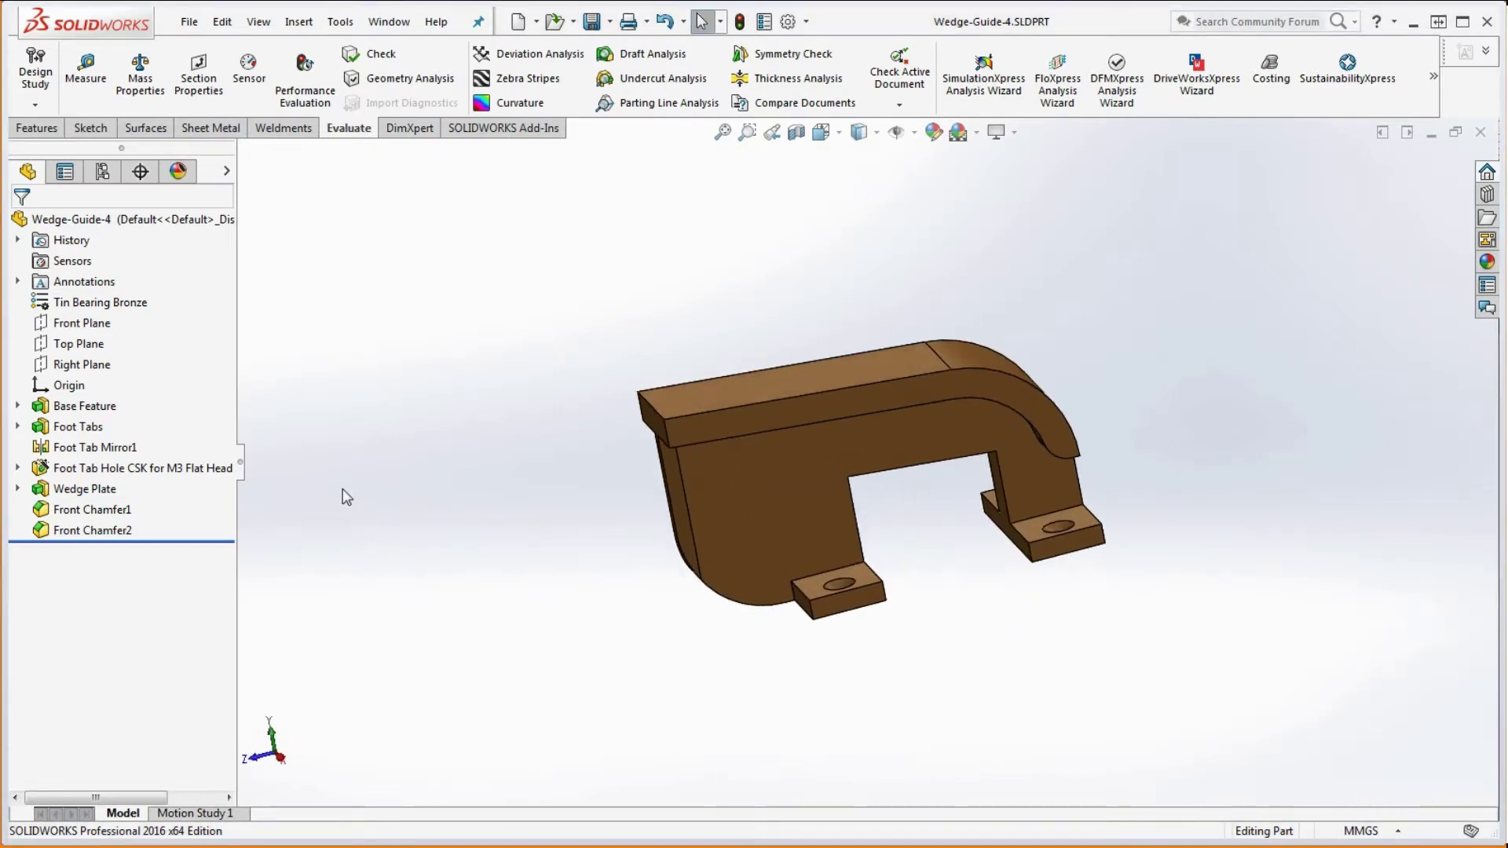
pyautogui.click(18, 405)
pyautogui.click(110, 428)
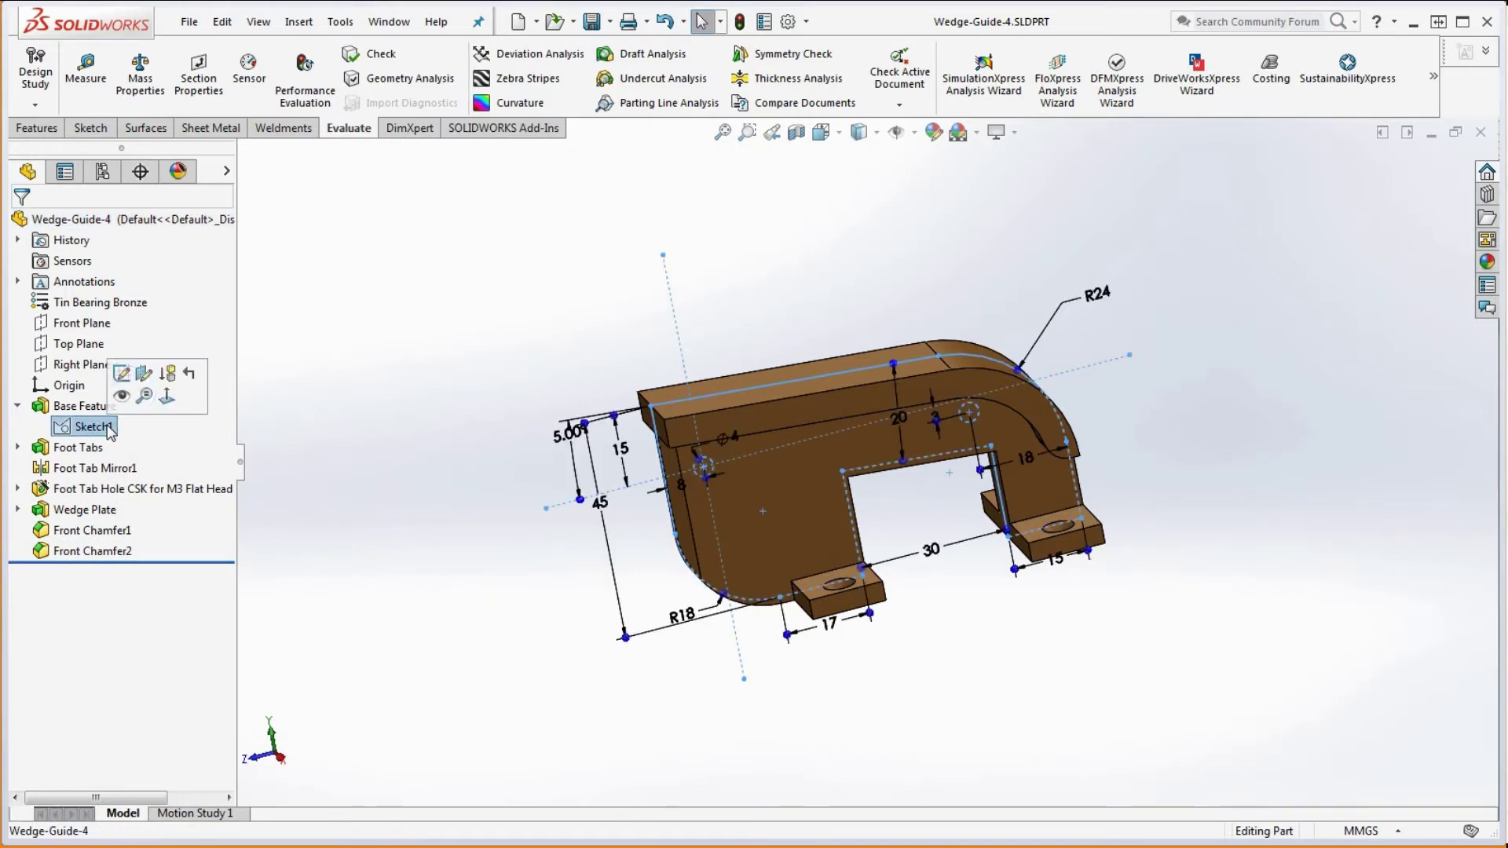
pyautogui.click(37, 128)
pyautogui.click(26, 86)
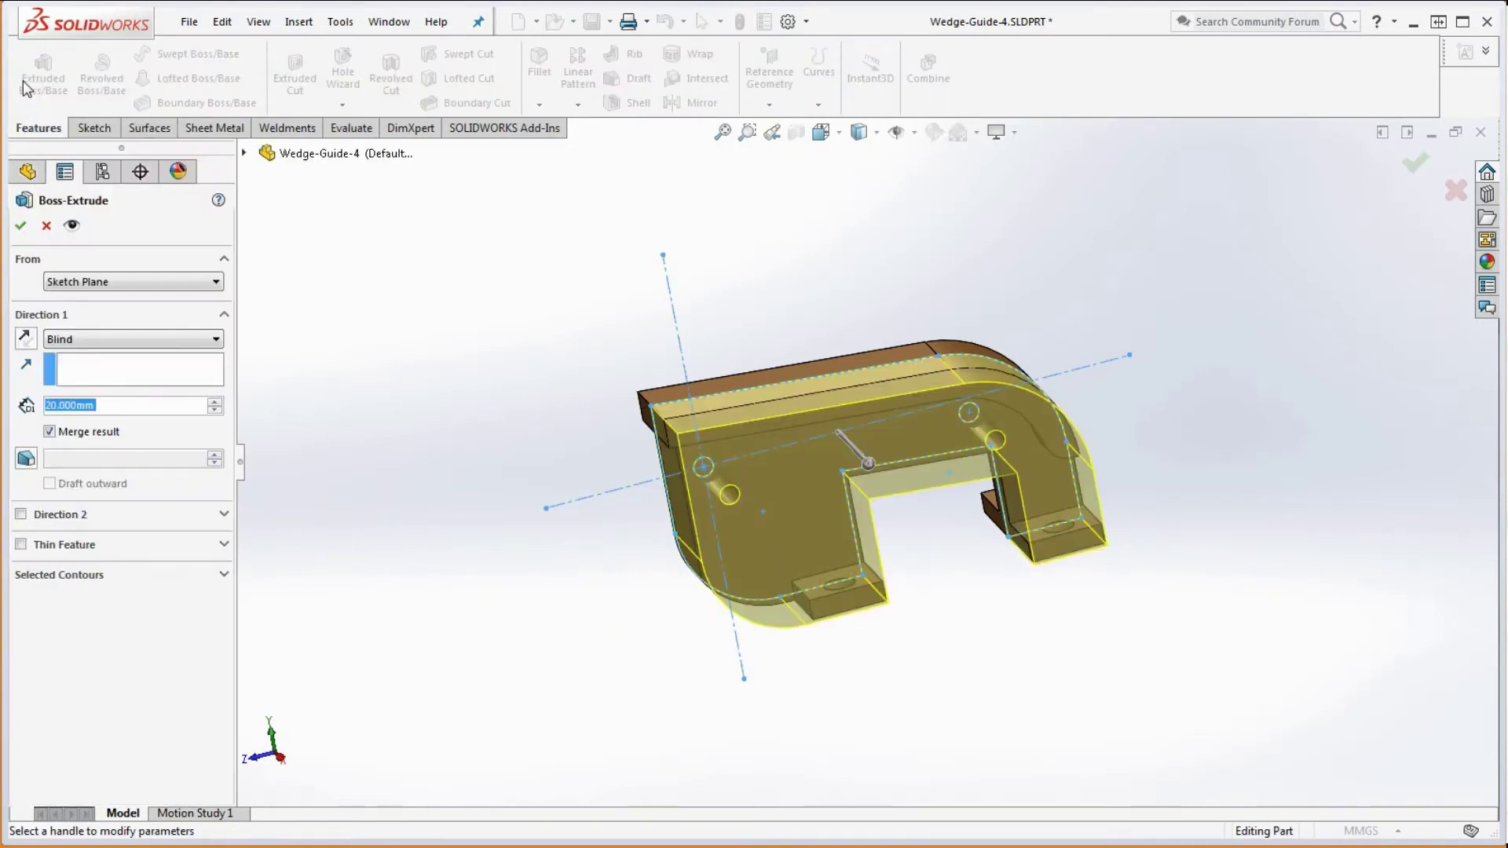
pyautogui.click(119, 577)
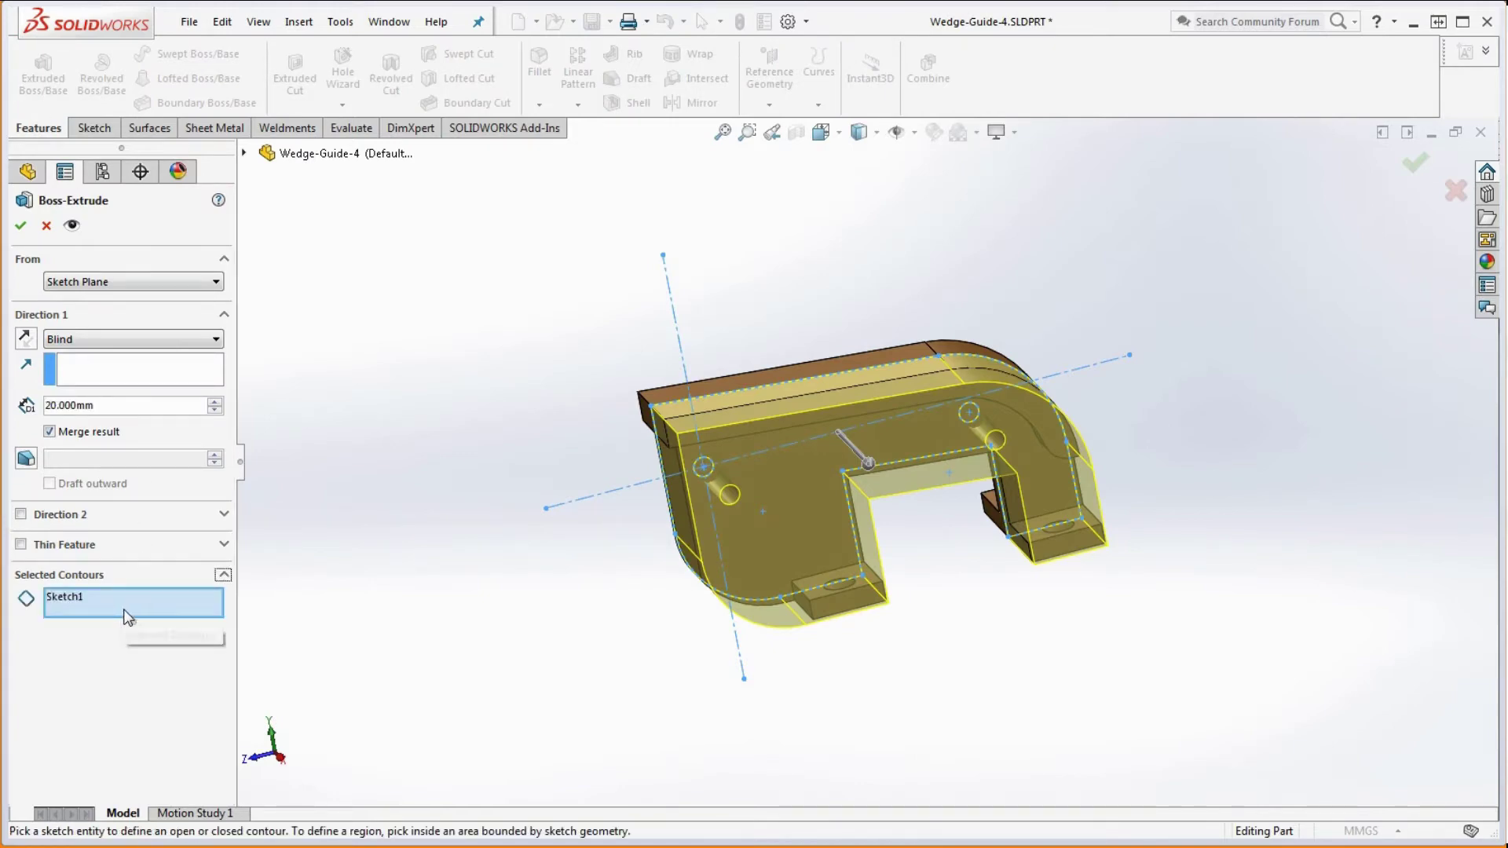
# Limit the extrusion to the two limit pin circles by selecting them as contours and removing the whole-sketch entry
pyautogui.scroll(-5, 747, 510)
pyautogui.scroll(-2, 734, 388)
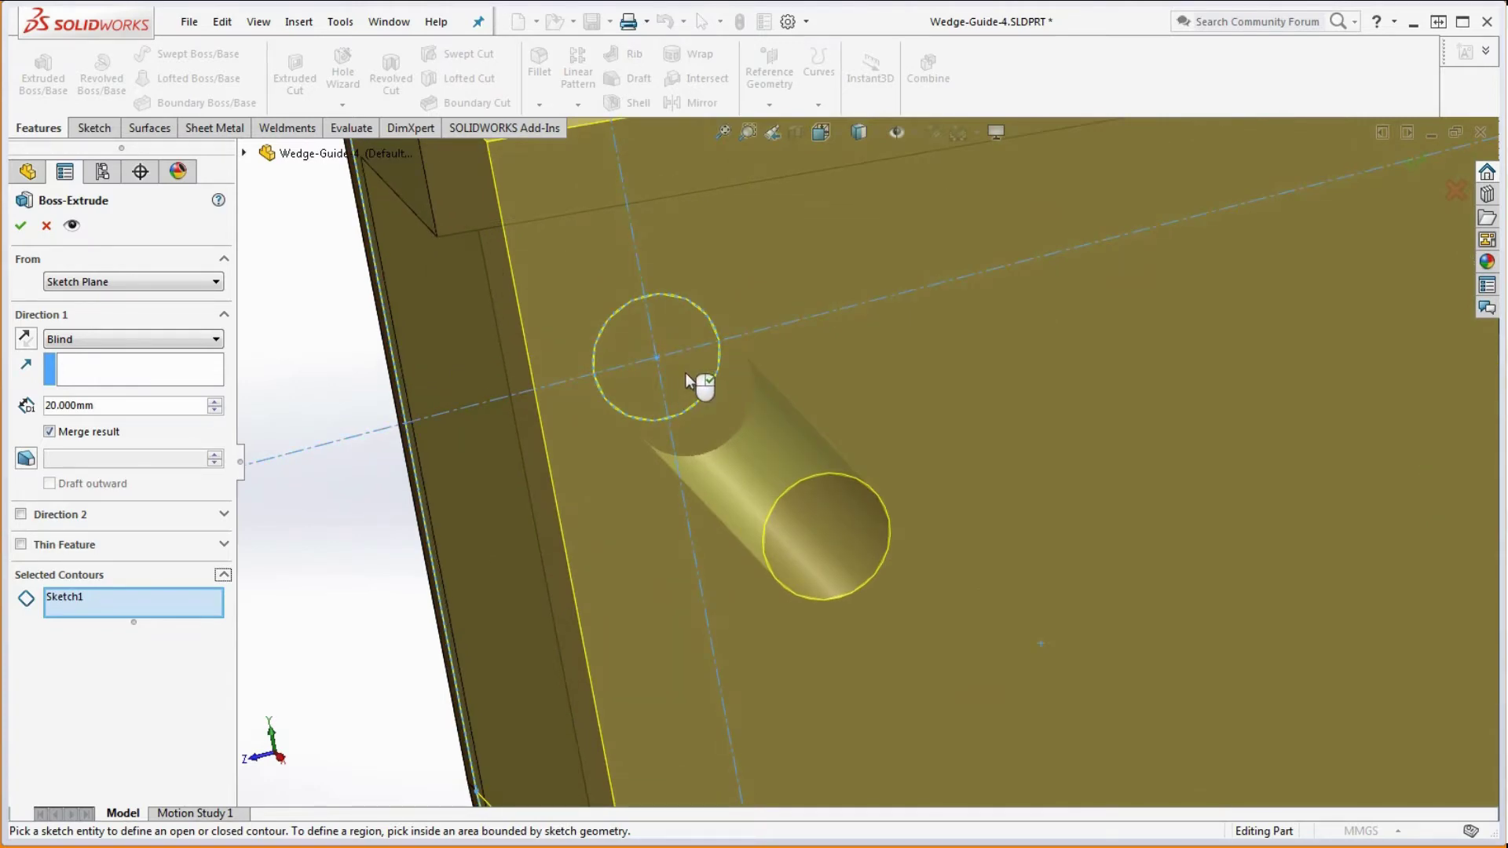
pyautogui.click(686, 374)
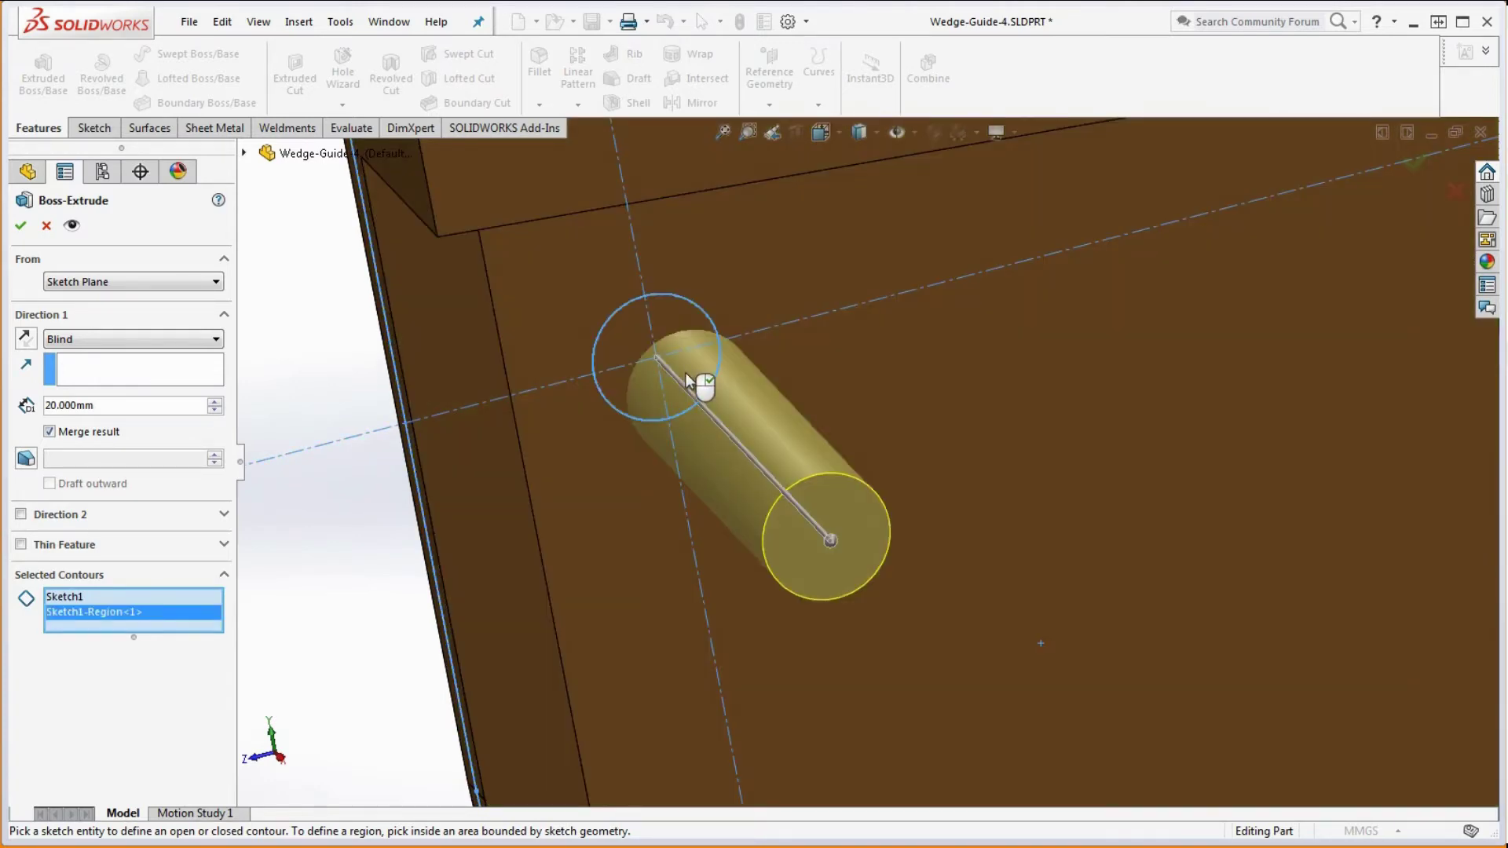
pyautogui.scroll(5, 686, 376)
pyautogui.scroll(-2, 1450, 295)
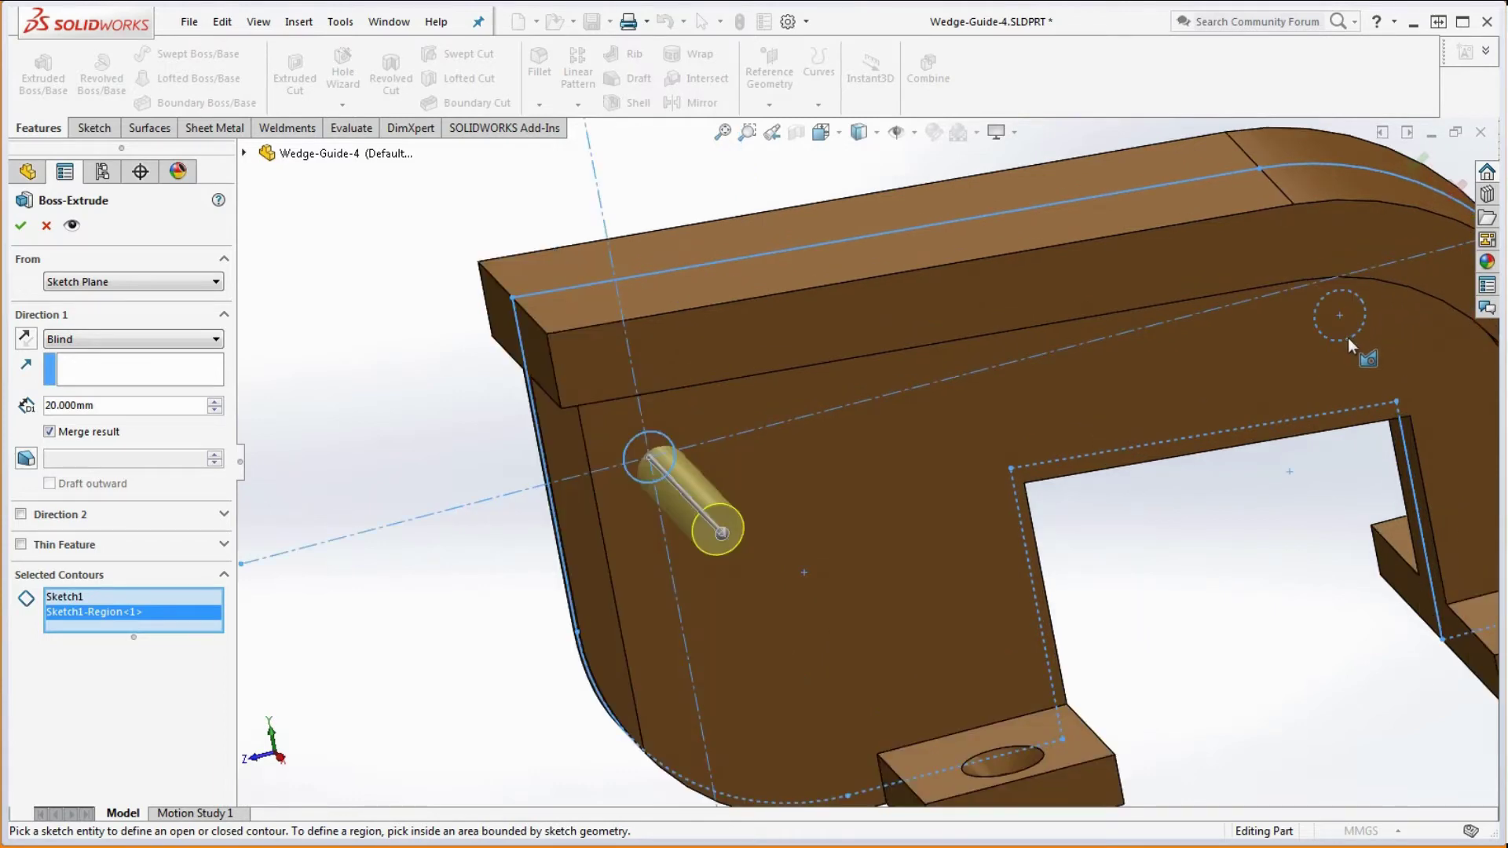
pyautogui.click(1348, 338)
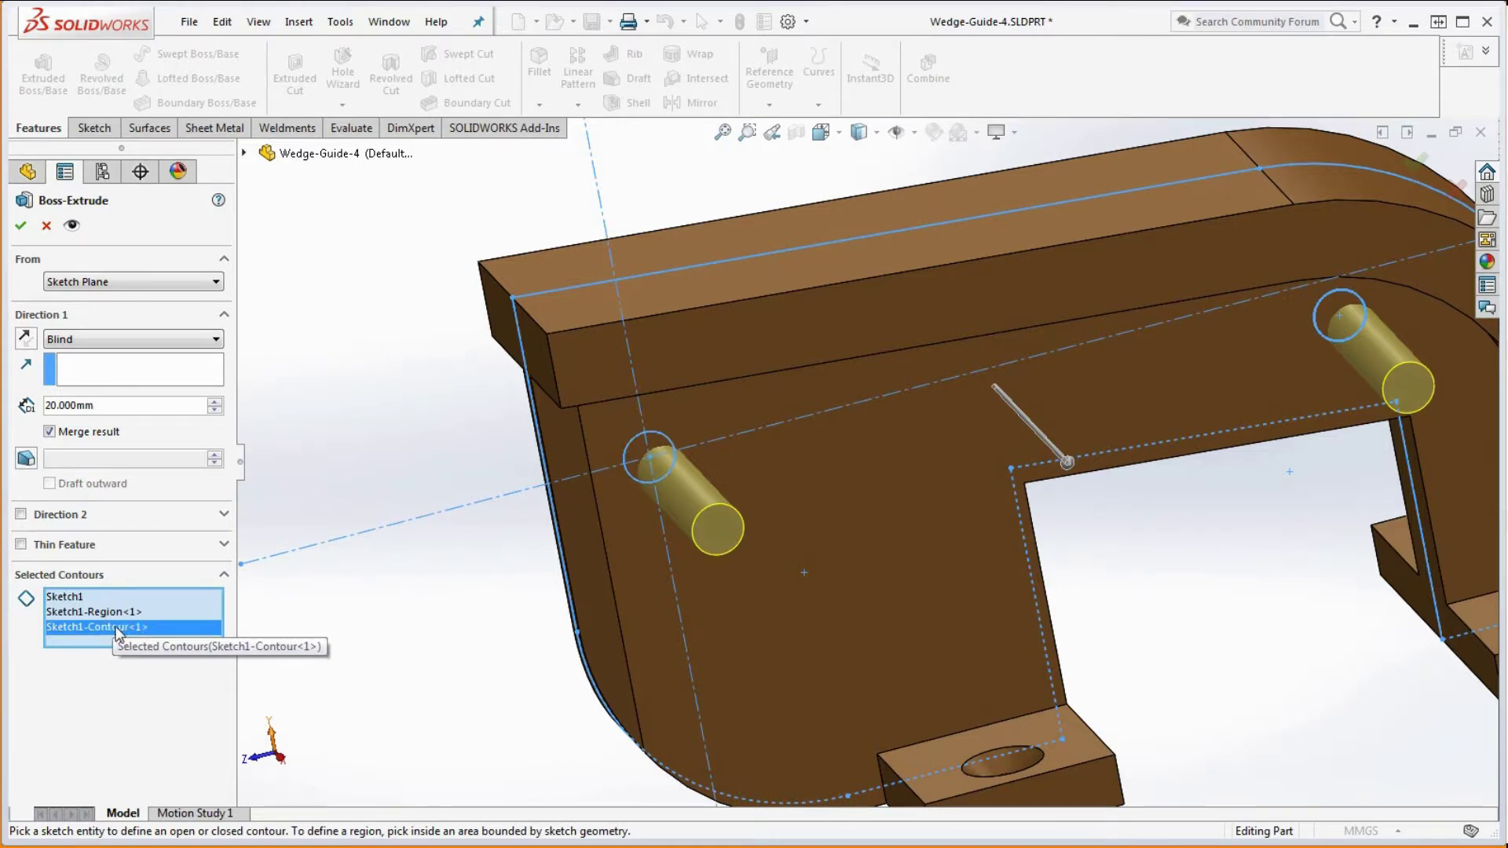
pyautogui.click(76, 599)
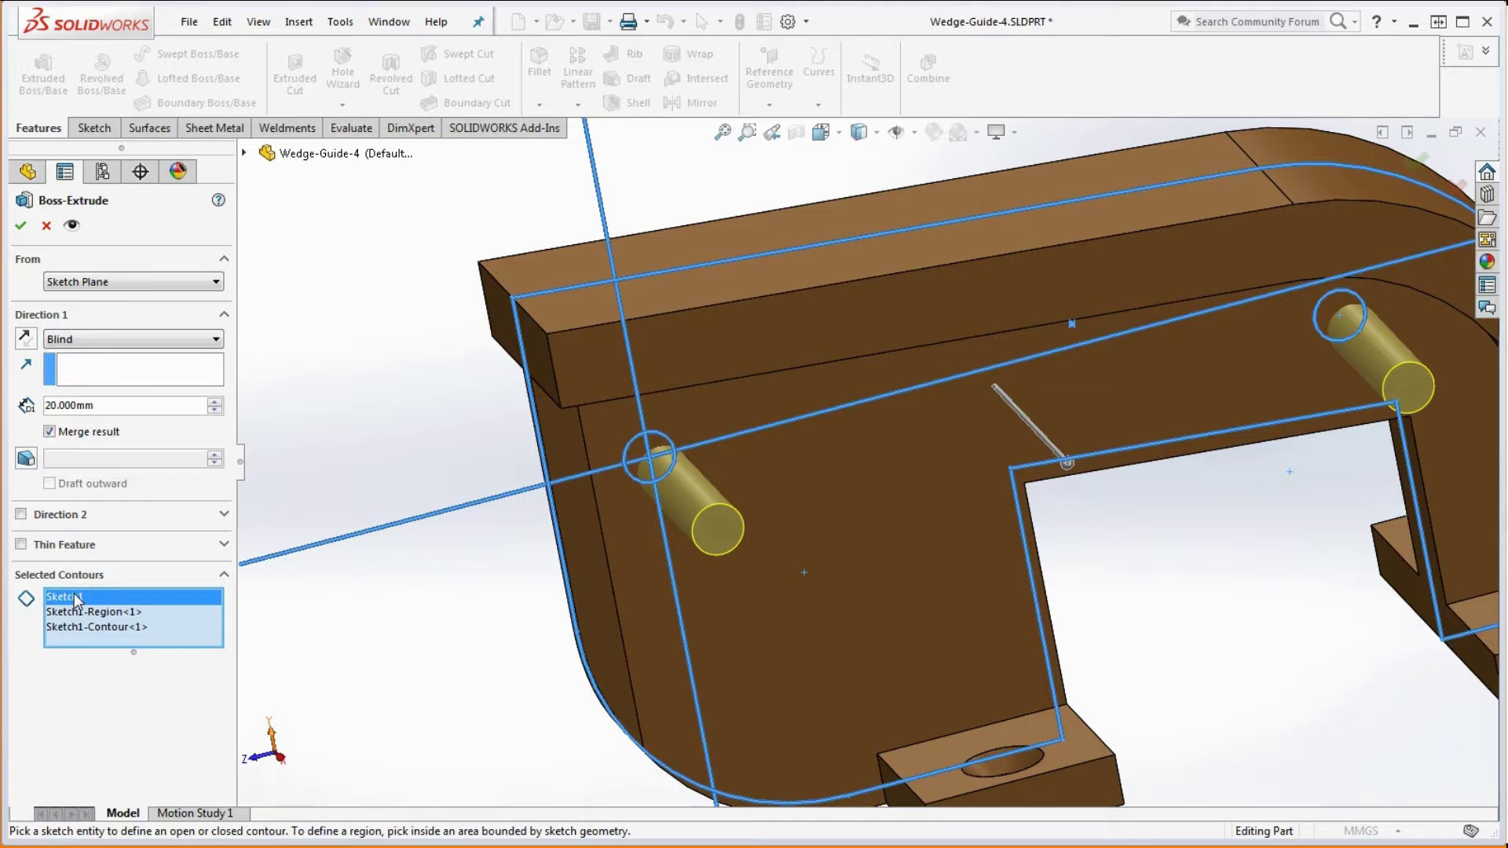
pyautogui.press('Delete')
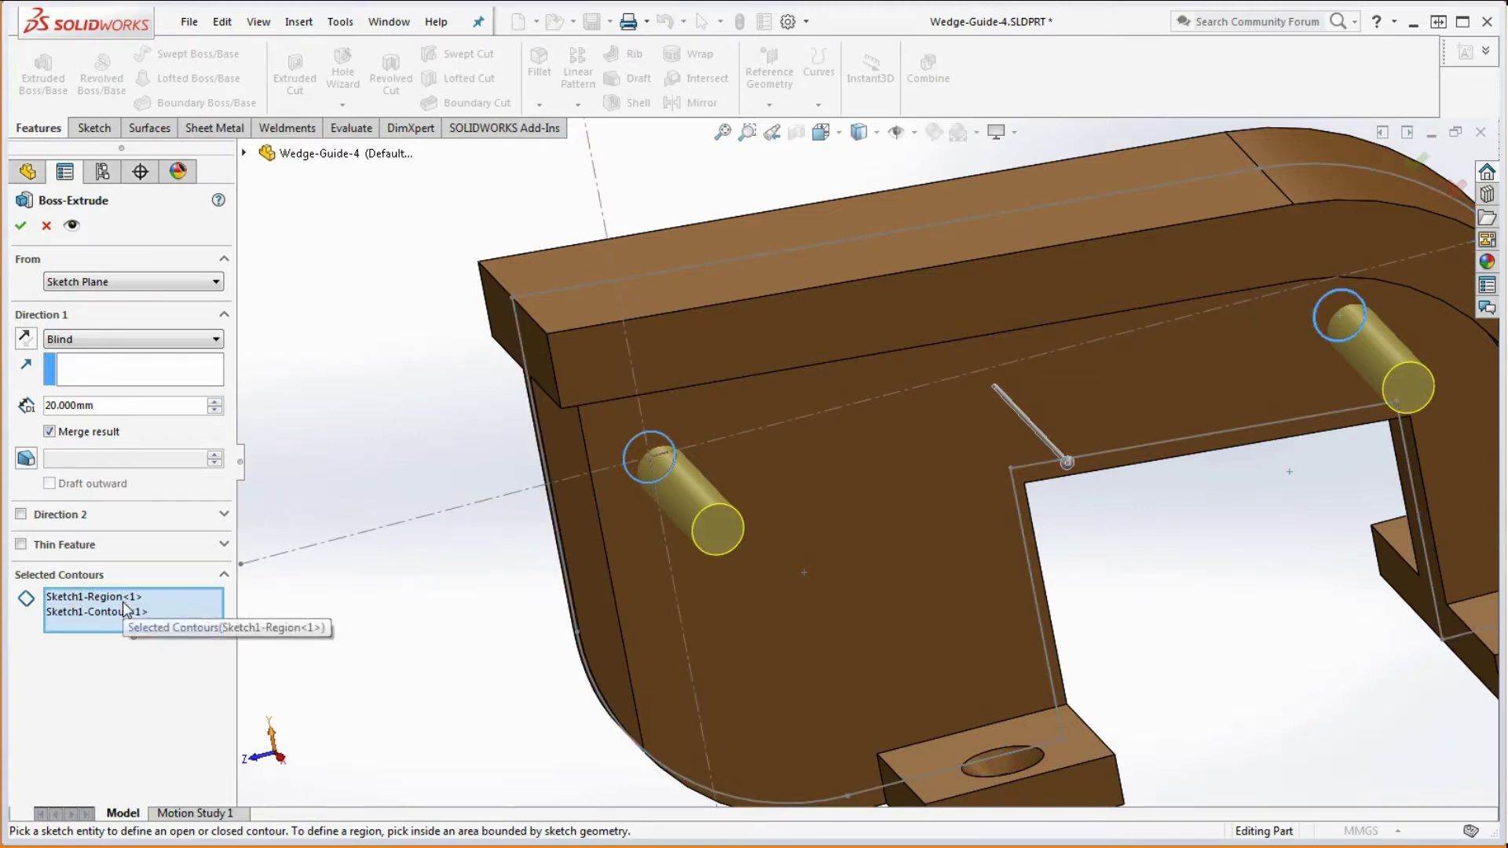
# Set the limit pins' blind extrusion depth to 16 mm and create the merged boss
pyautogui.click(104, 404)
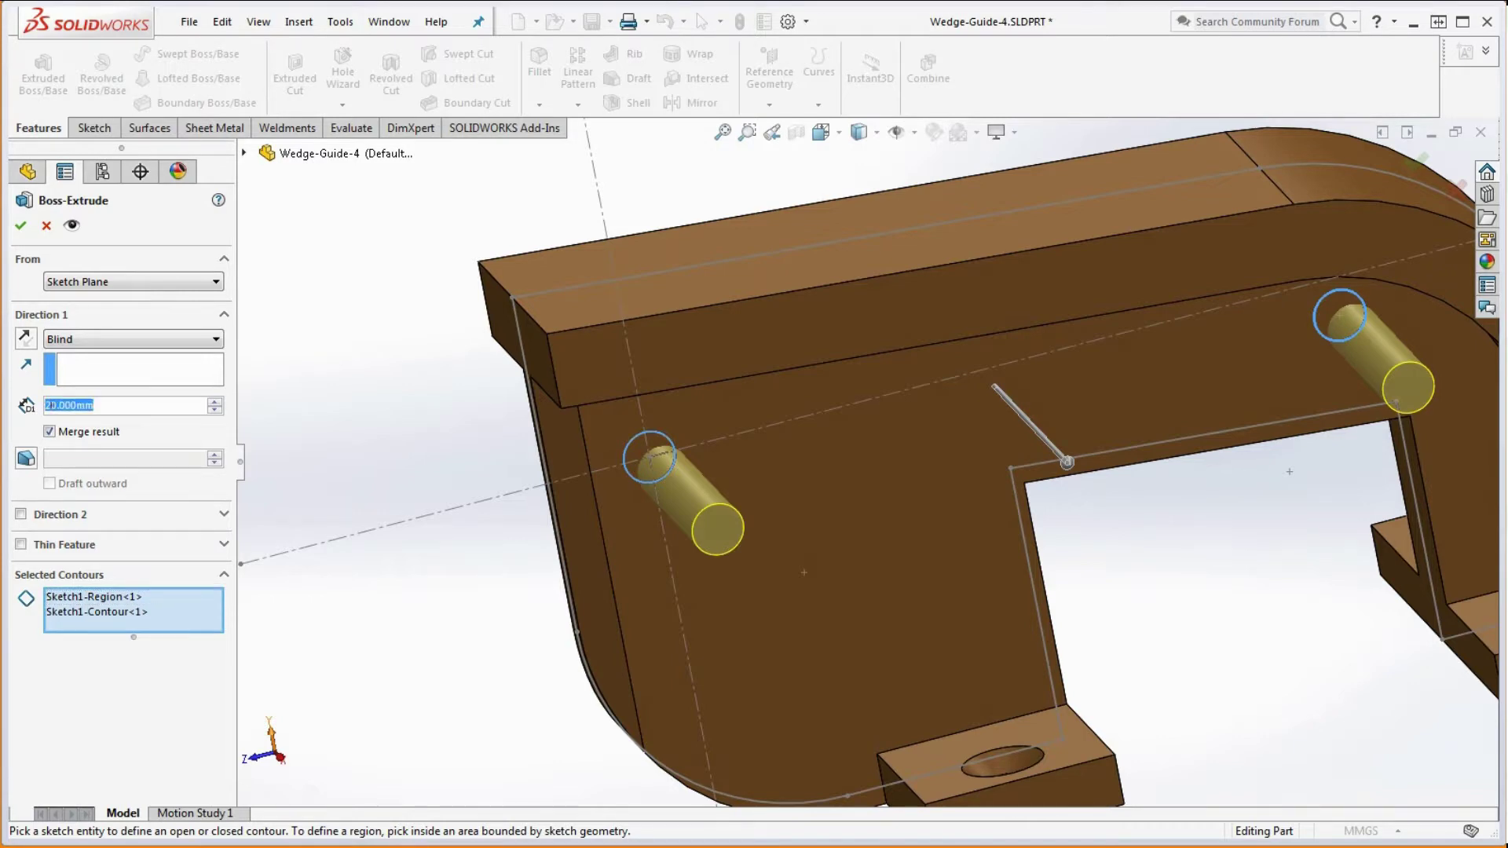
pyautogui.write('16')
pyautogui.press('Return')
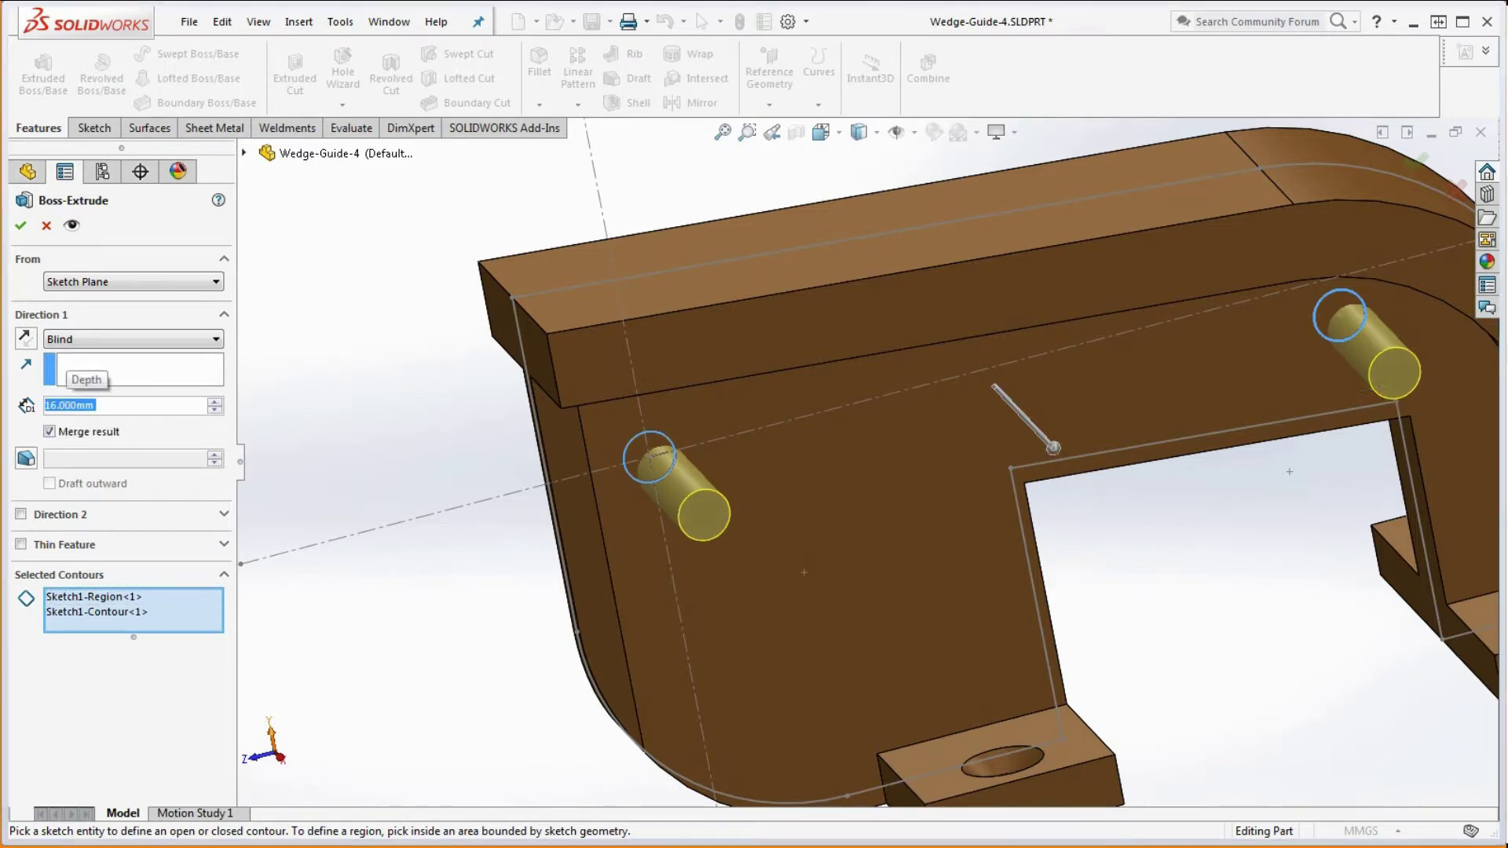
pyautogui.click(20, 225)
# Inspect the extruded limit pins on the side of the part and evaluate the part's mass properties
pyautogui.scroll(5, 778, 462)
pyautogui.moveTo(772, 451); pyautogui.dragTo(1038, 554, button='middle')
pyautogui.scroll(-6, 994, 481)
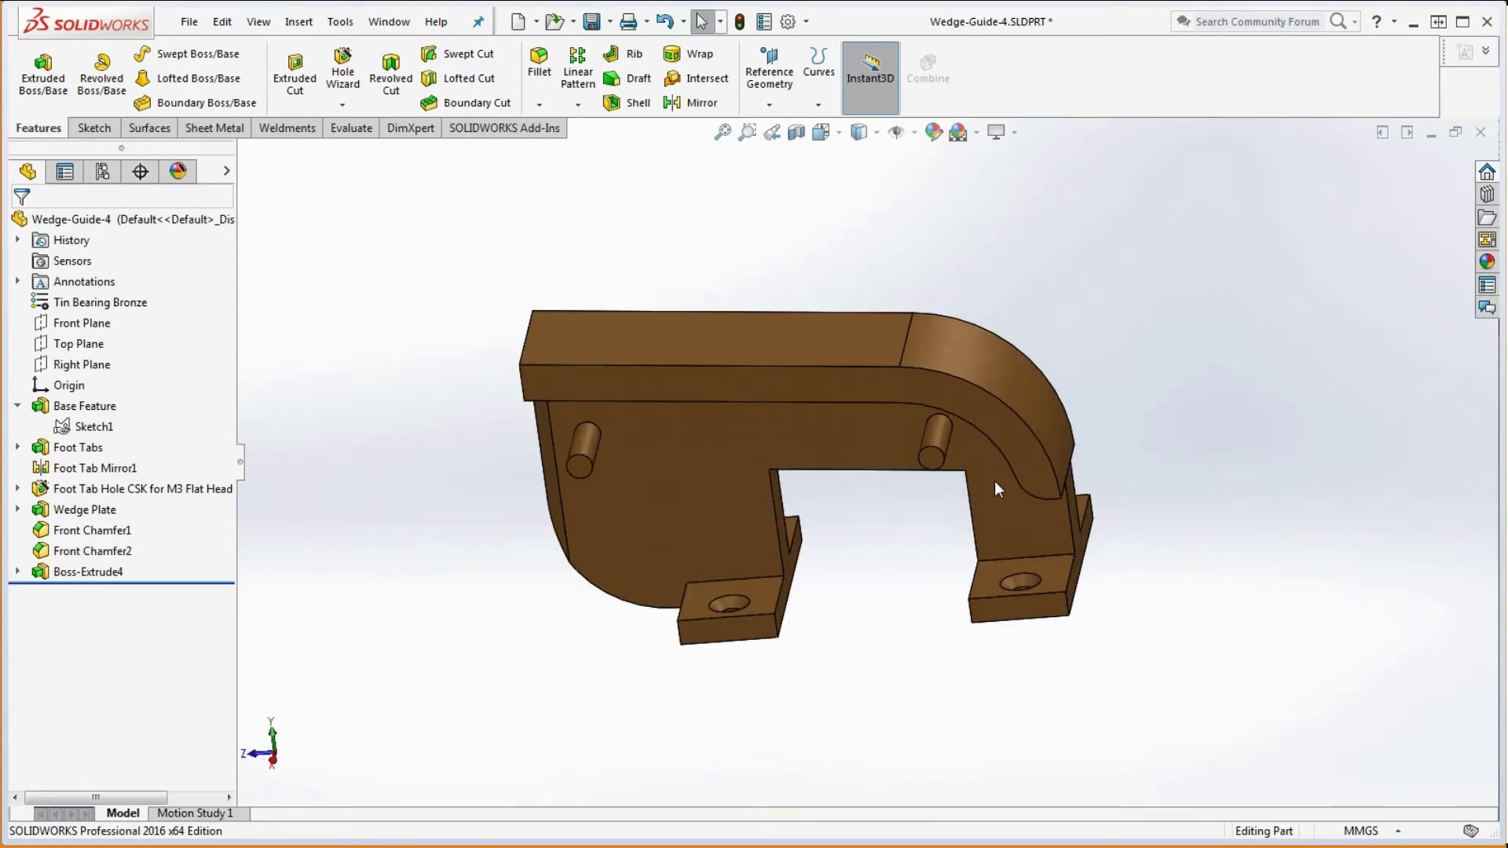
pyautogui.scroll(3, 973, 489)
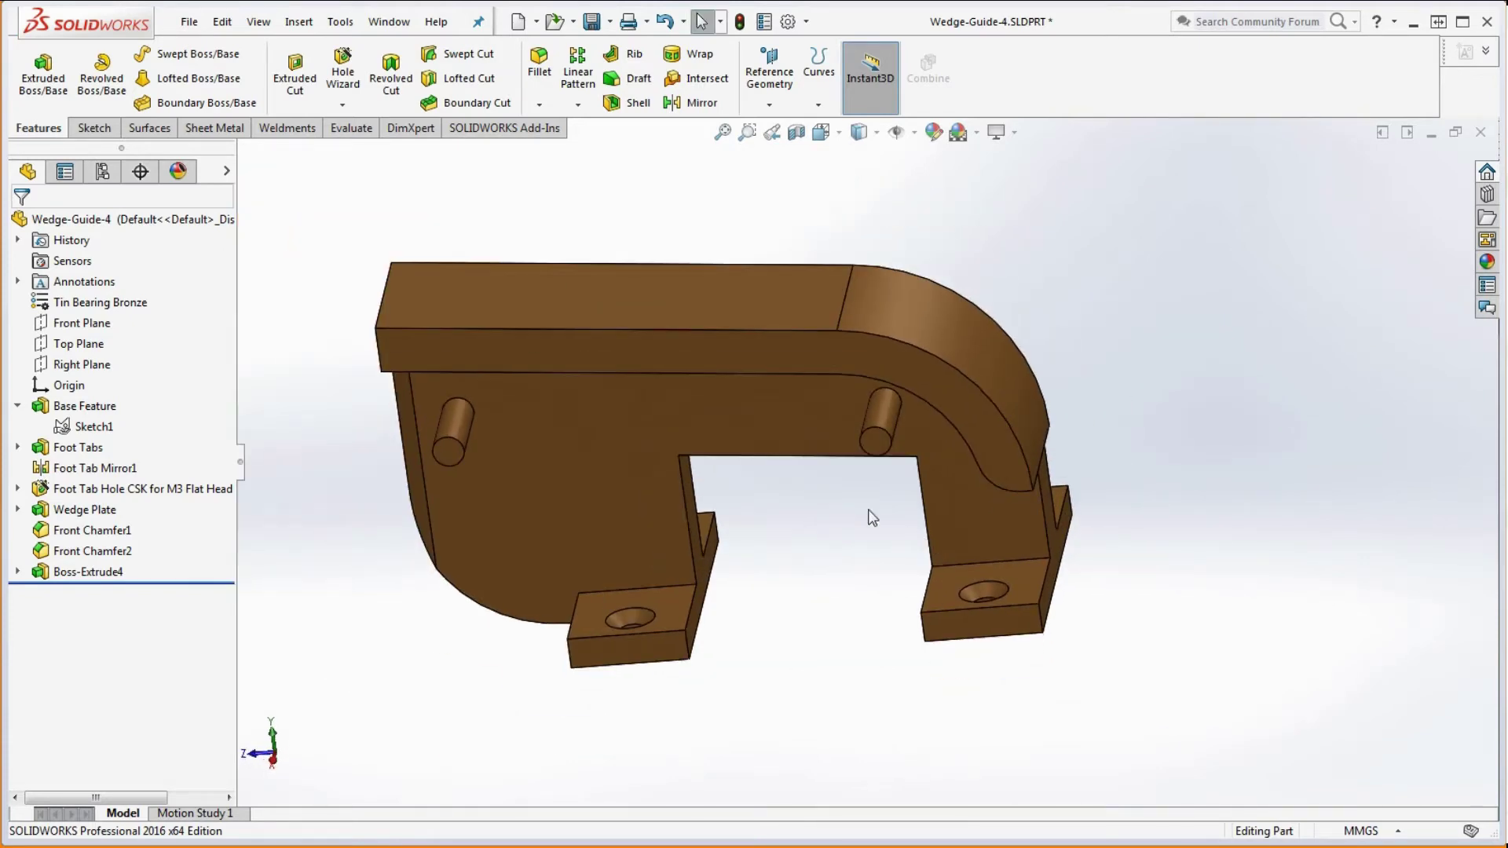
pyautogui.click(351, 128)
pyautogui.click(140, 75)
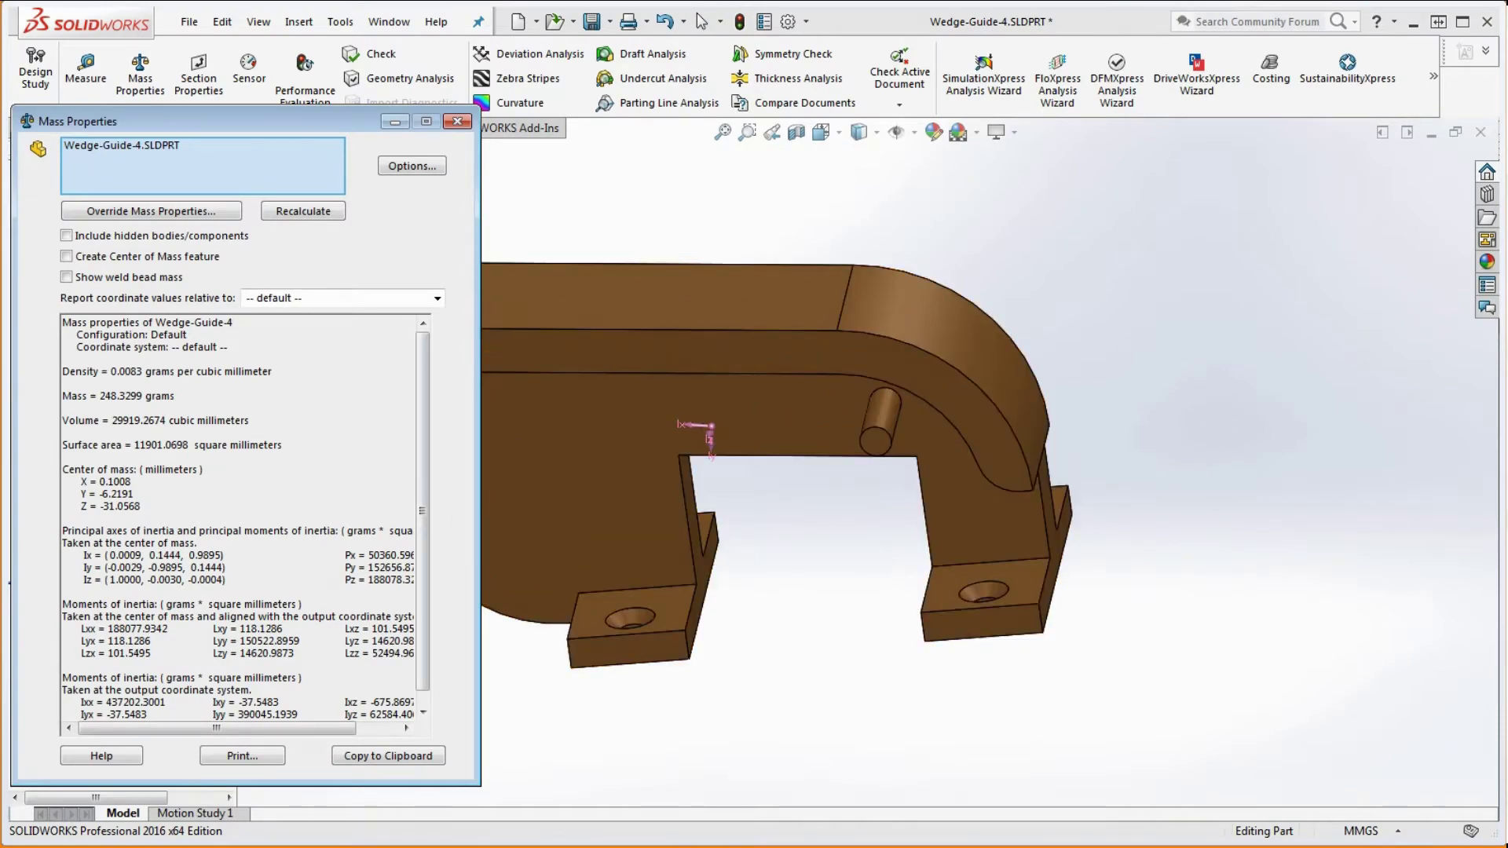
# Compare the part's mass properties with the limit pins note in the PDF drawing, and consult the drawing for the edge fillet requirement
pyautogui.moveTo(1507, 28); pyautogui.dragTo(1477, 6)
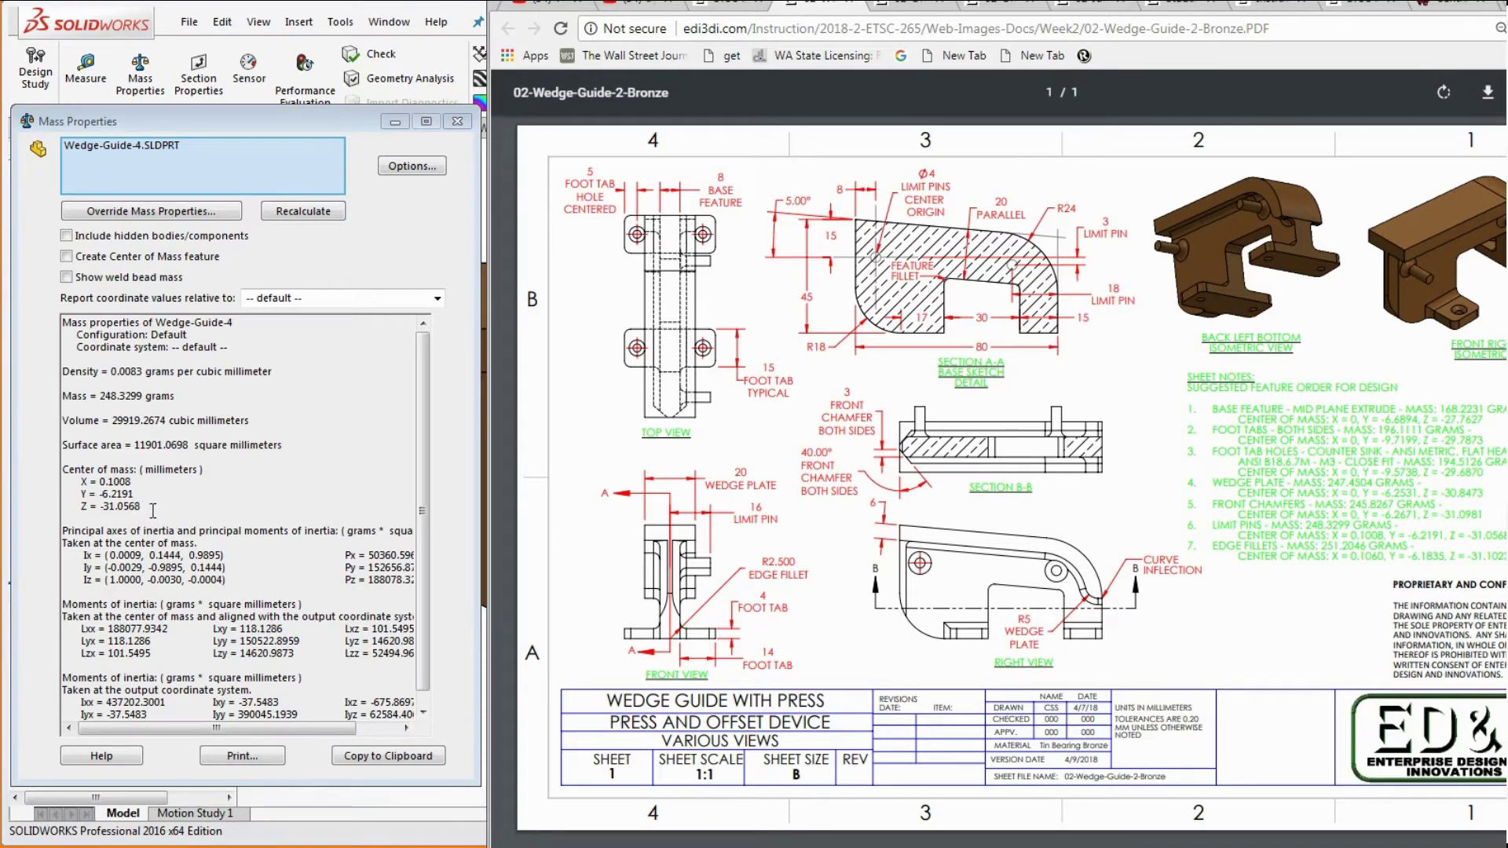
pyautogui.hotkey('alt', 'Tab')
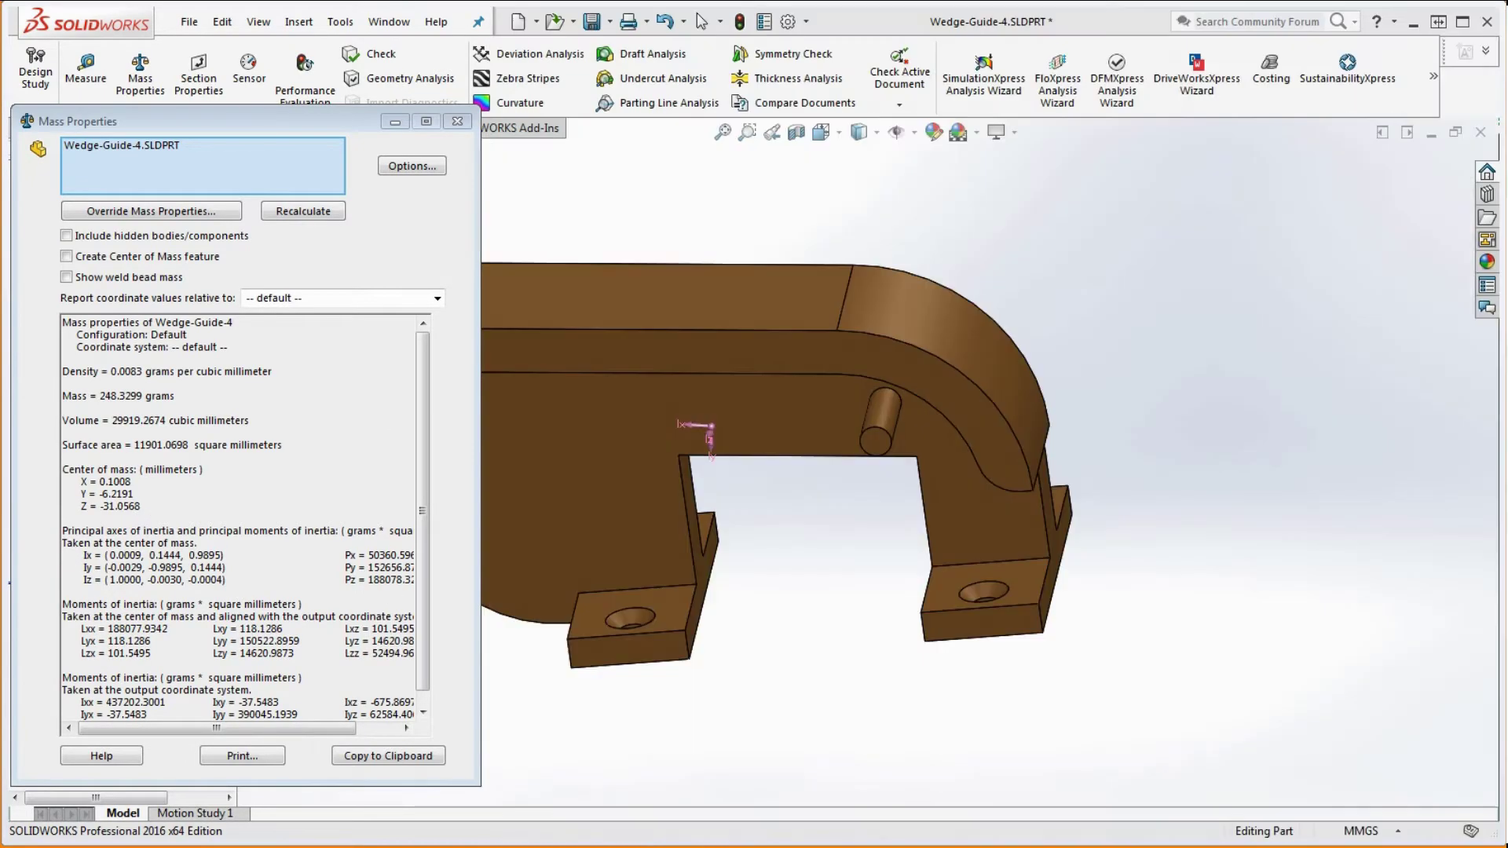
pyautogui.click(457, 122)
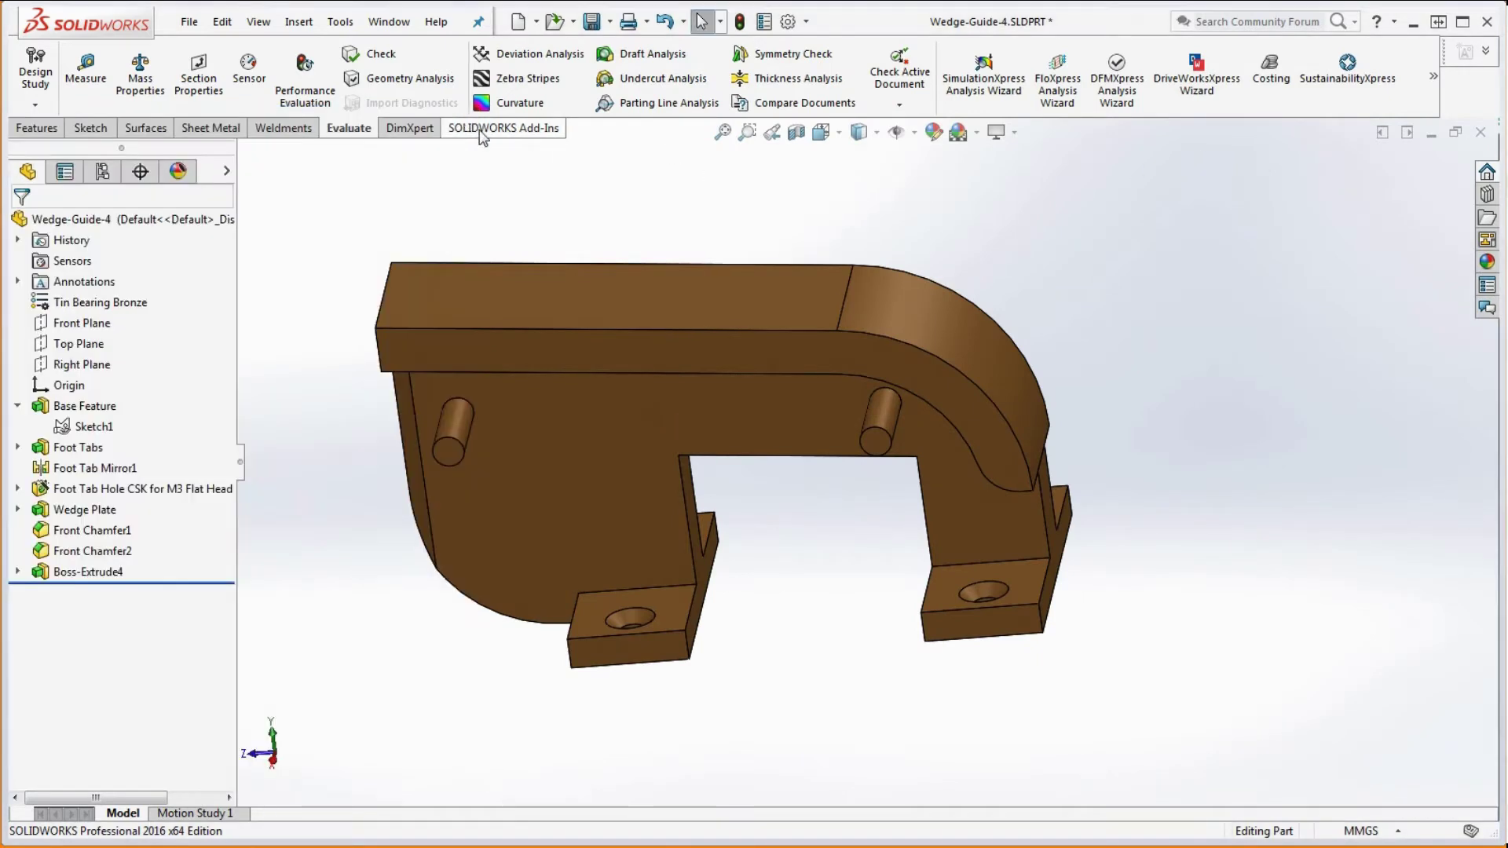
pyautogui.moveTo(1021, 605)
pyautogui.mouseDown(button='middle')
pyautogui.moveTo(1034, 591)
pyautogui.moveTo(1047, 610)
pyautogui.mouseUp(button='middle')
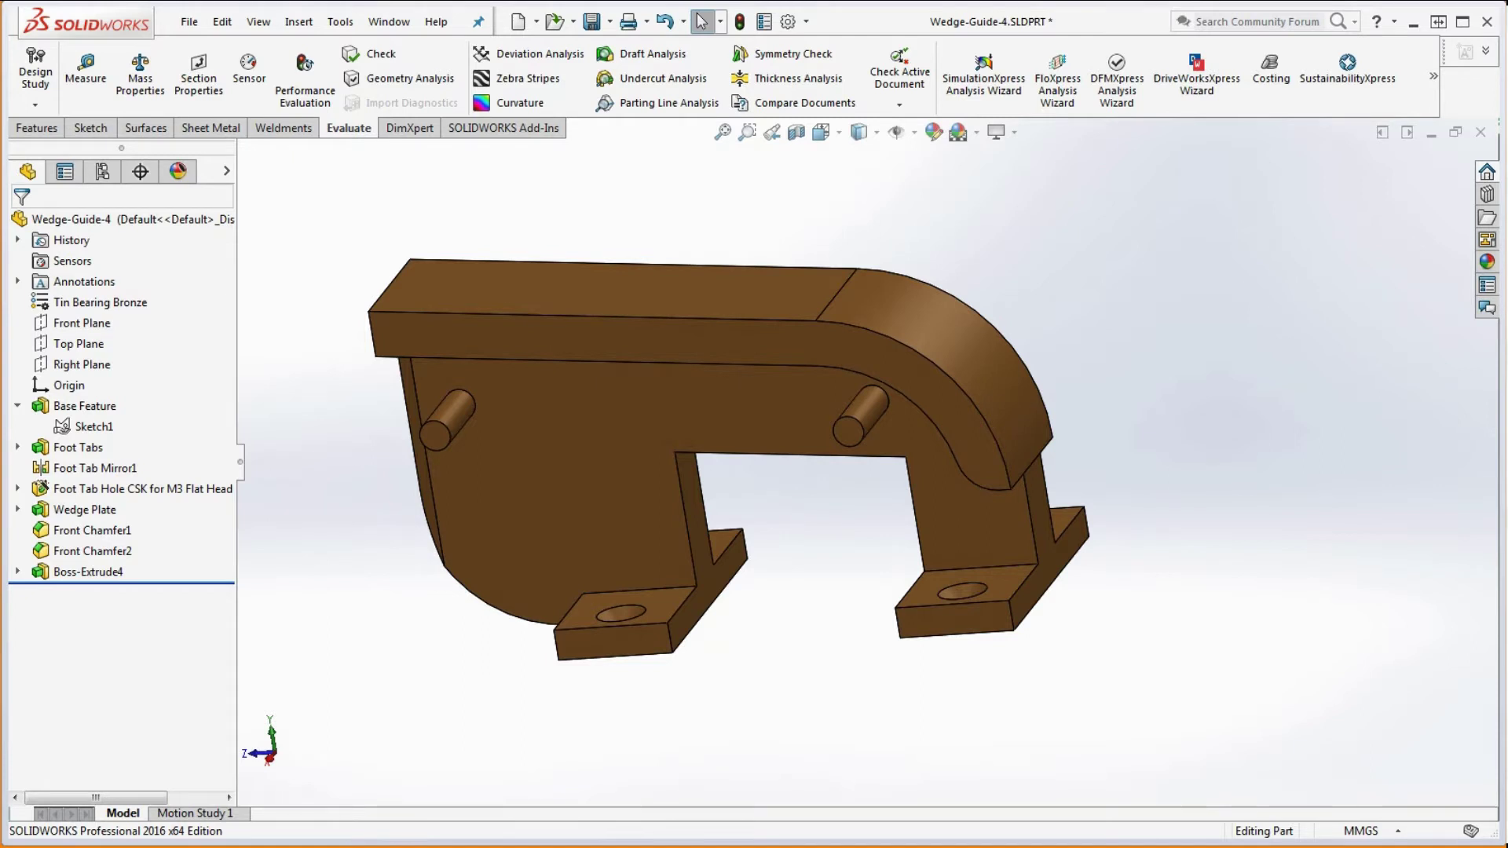
pyautogui.moveTo(1507, 134); pyautogui.dragTo(1367, 28)
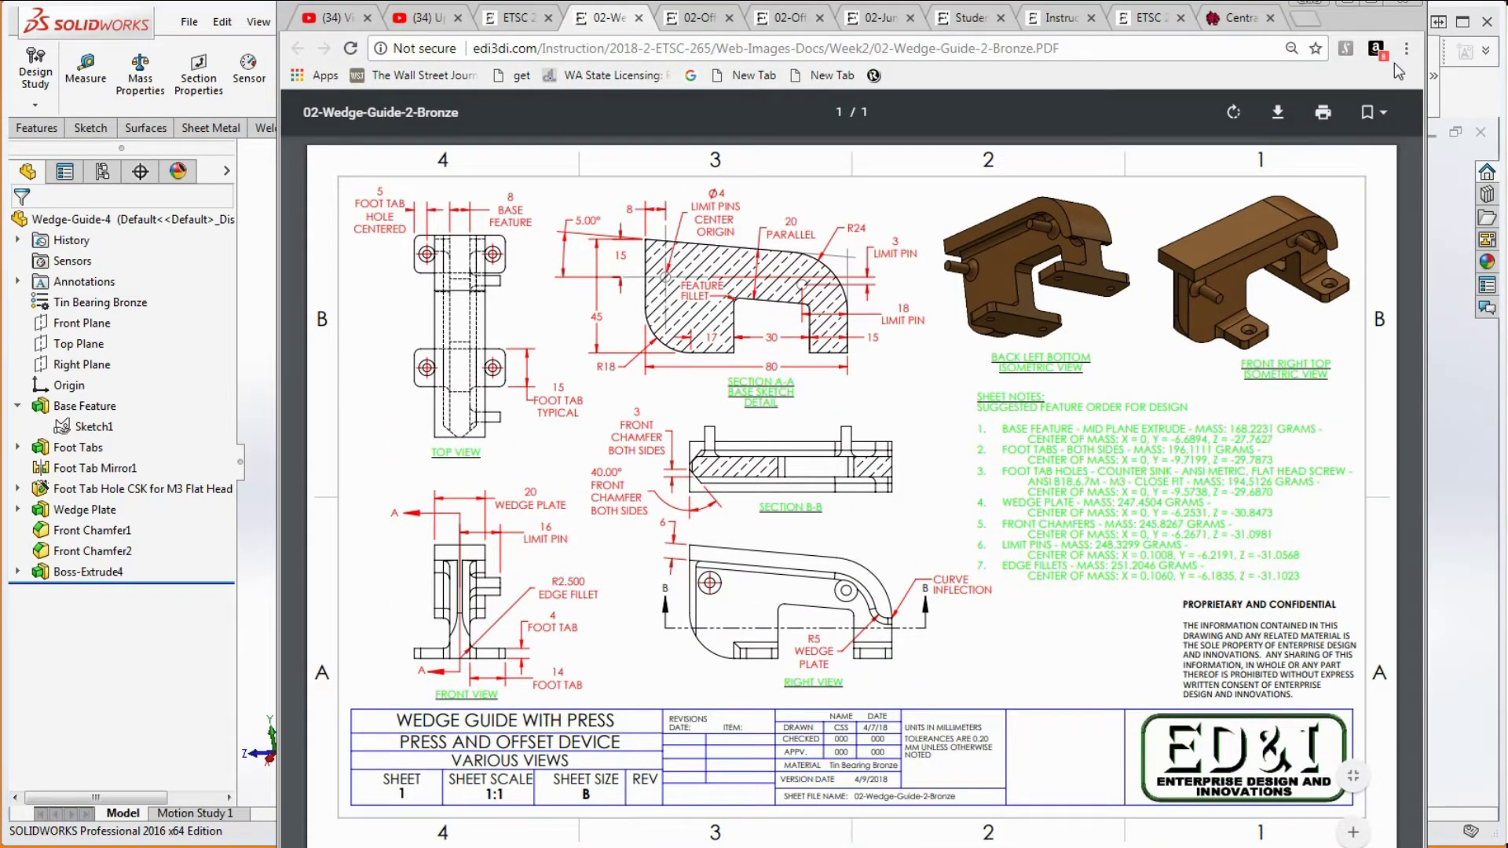
pyautogui.click(1365, 9)
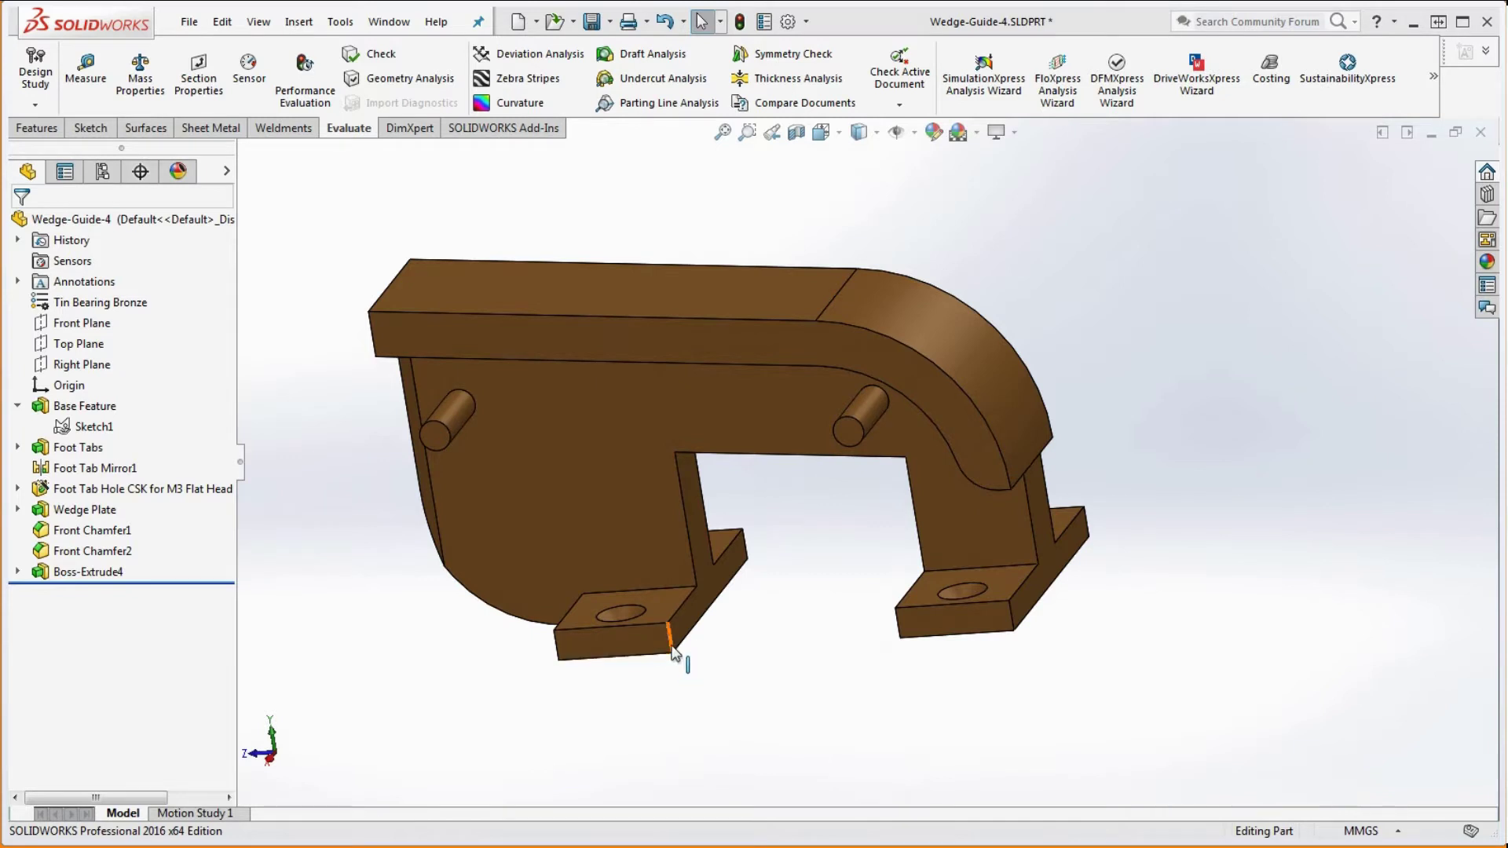
# Rename the newest boss extrusion in the feature tree as Limit Pins
pyautogui.click(90, 572)
pyautogui.click(92, 573)
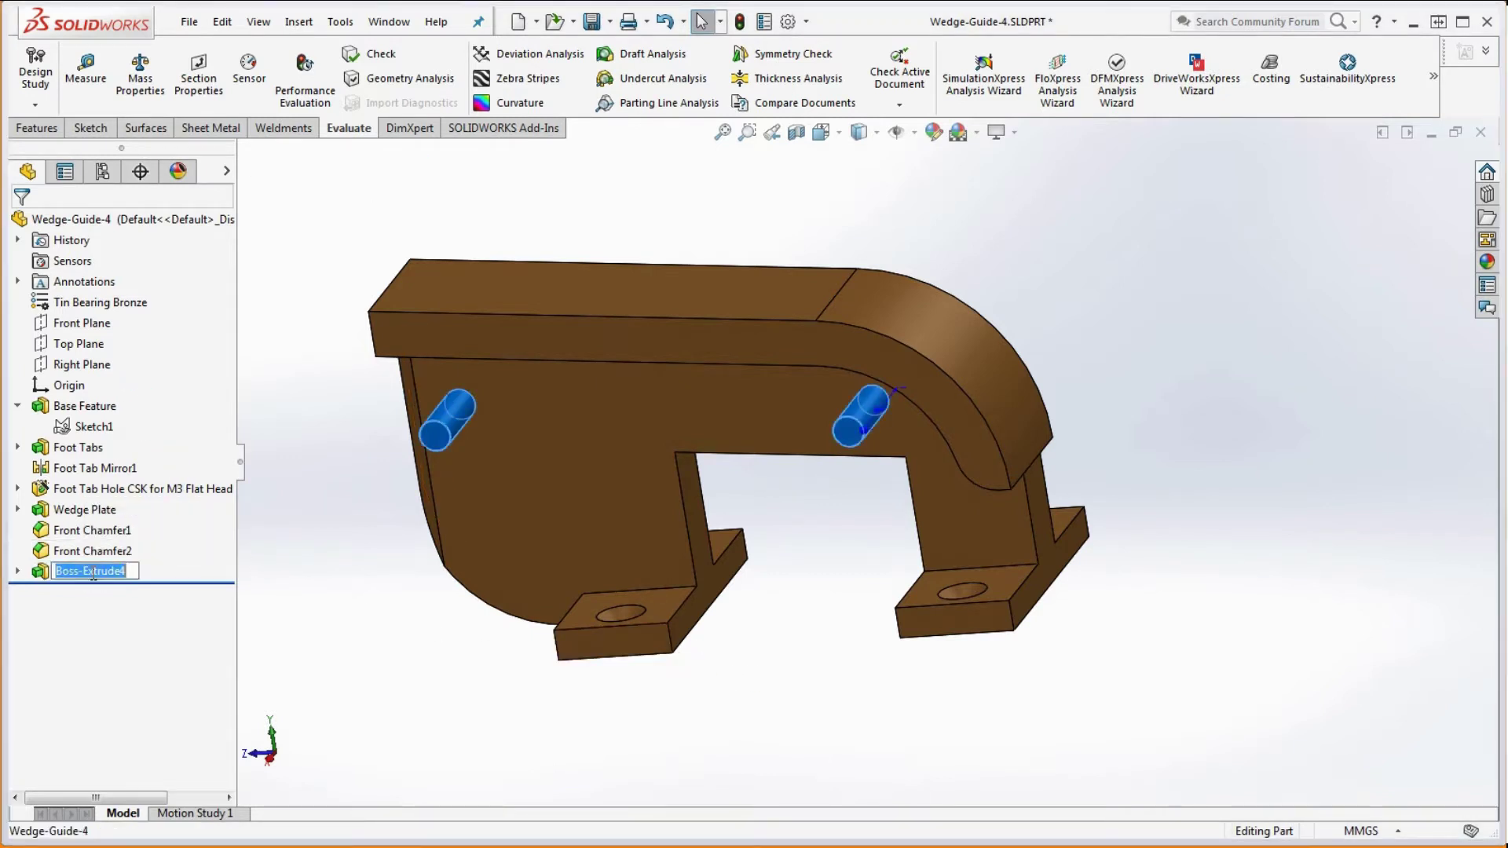
pyautogui.write('Limit Pins')
pyautogui.press('Return')
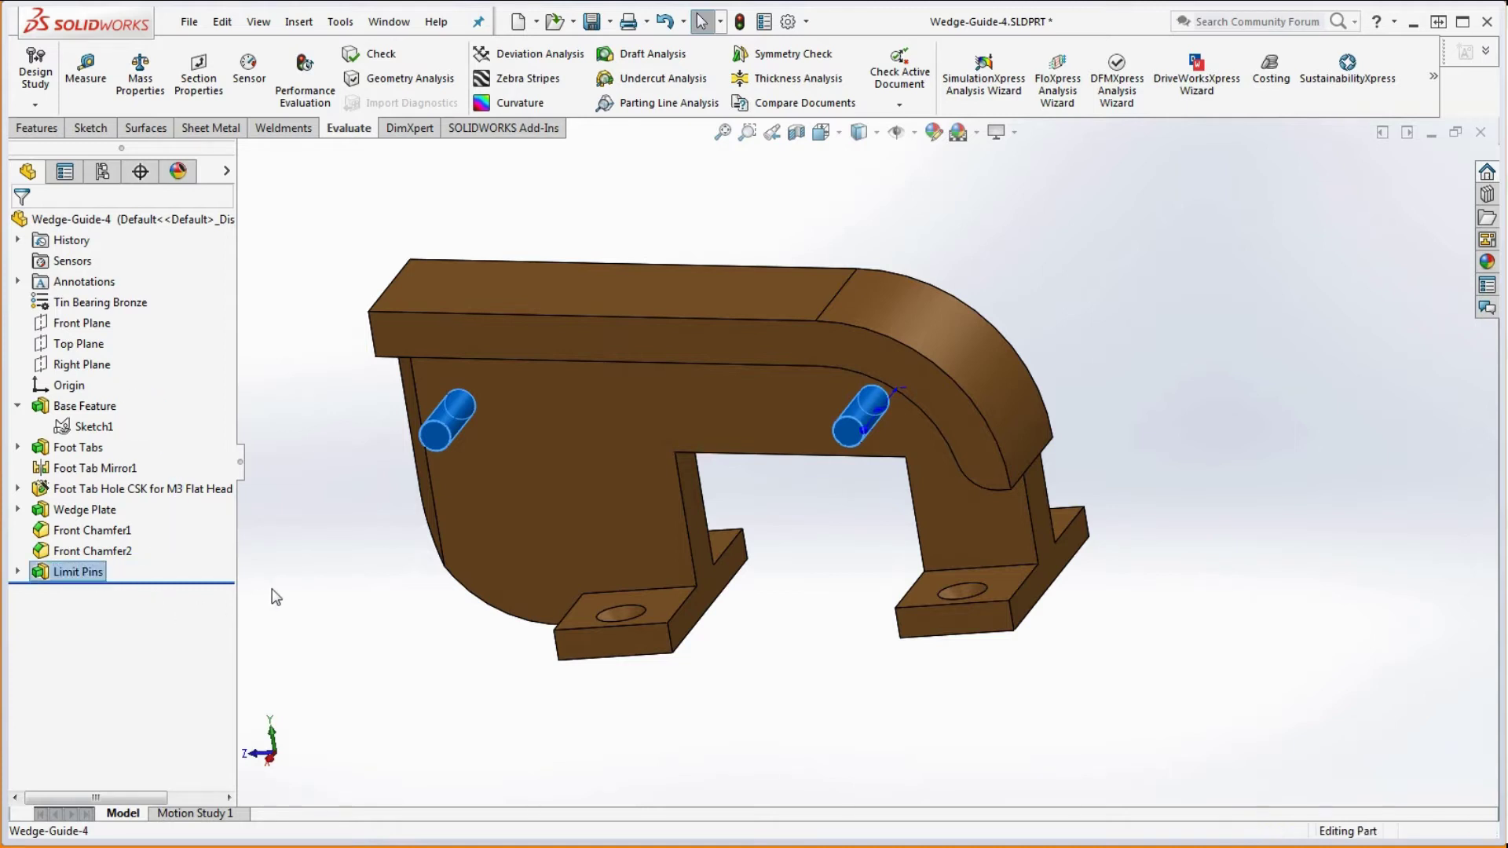
# Start a symmetric 2.5 mm fillet and select the junction and outer corner edges of the foot tab below the rounded R18 corner, on the pin side
pyautogui.click(39, 128)
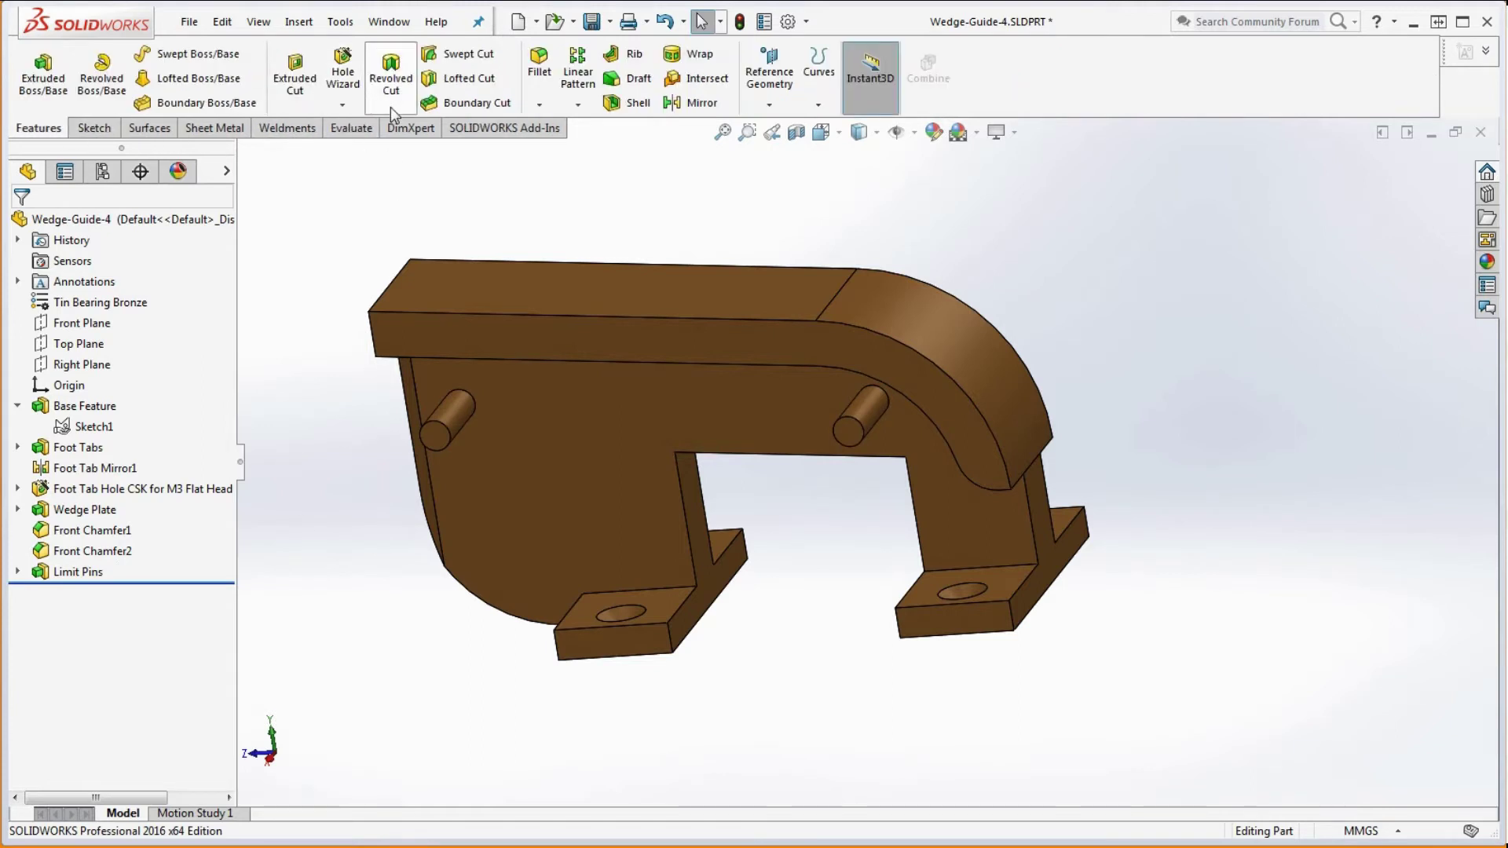
pyautogui.click(543, 88)
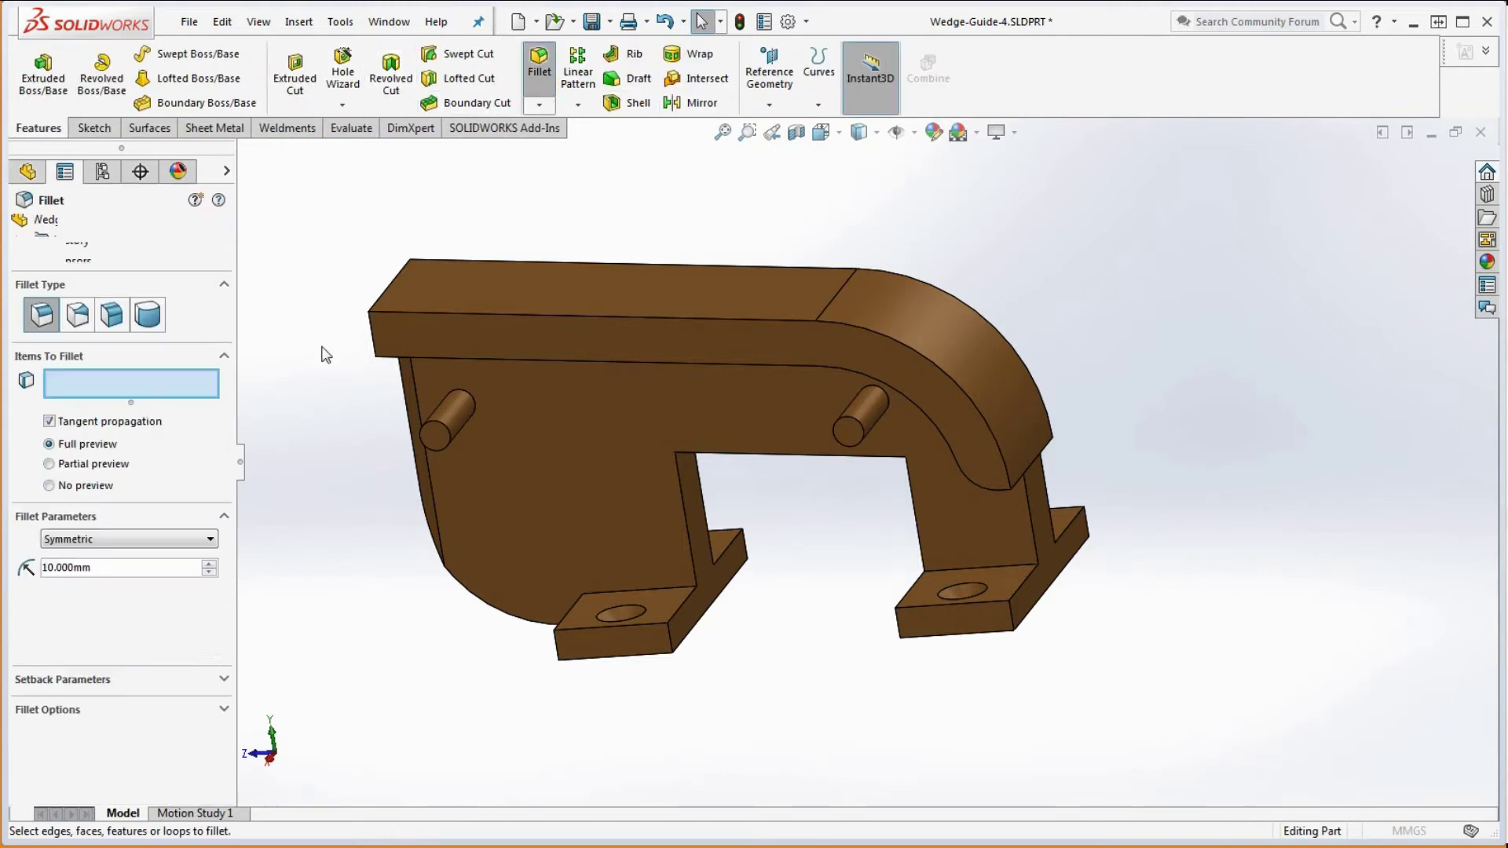
pyautogui.moveTo(105, 574); pyautogui.dragTo(14, 561)
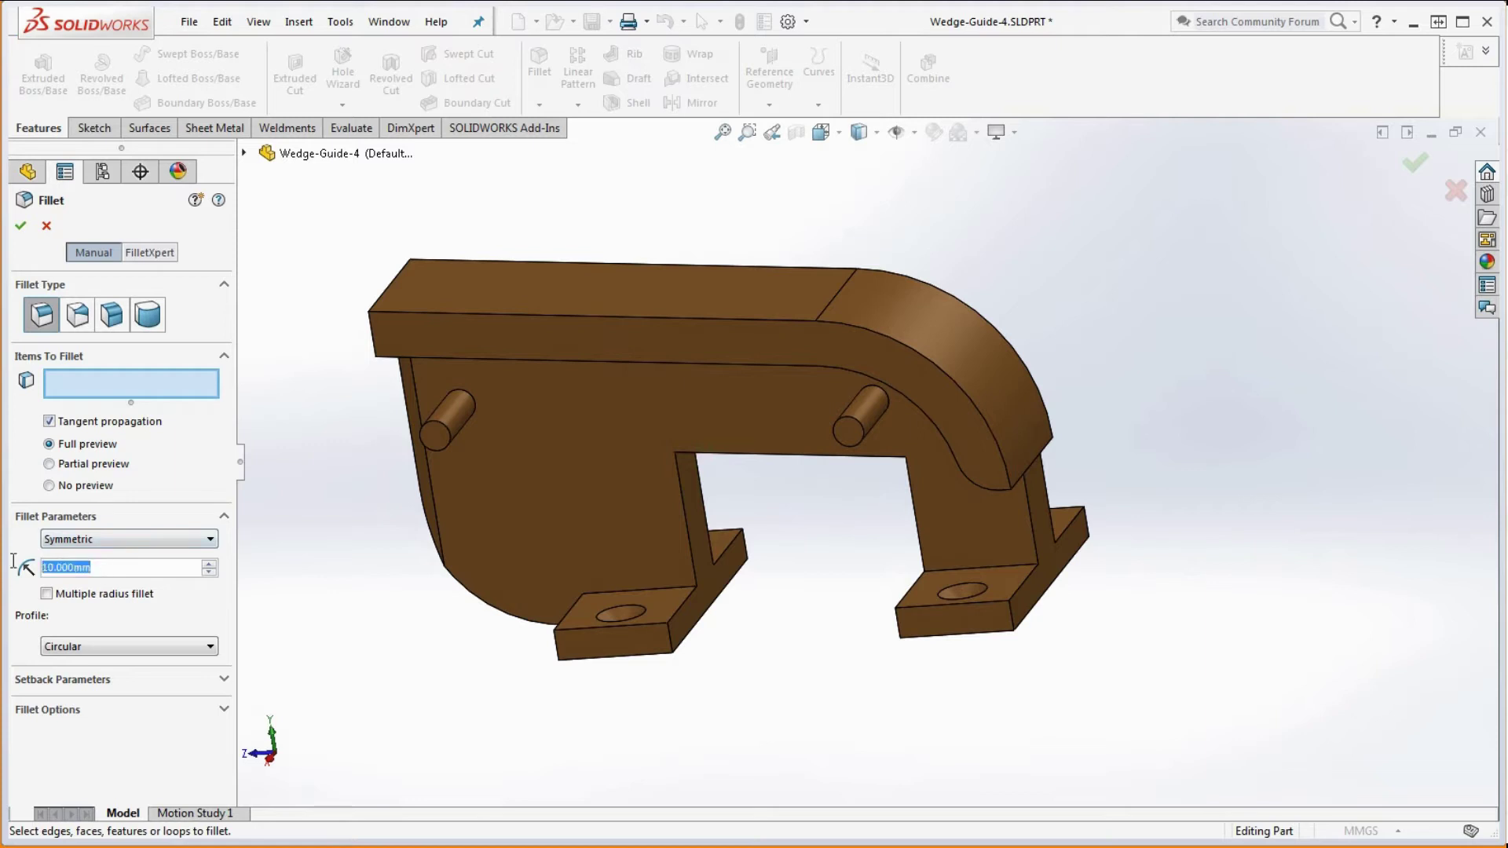
pyautogui.write('2.5')
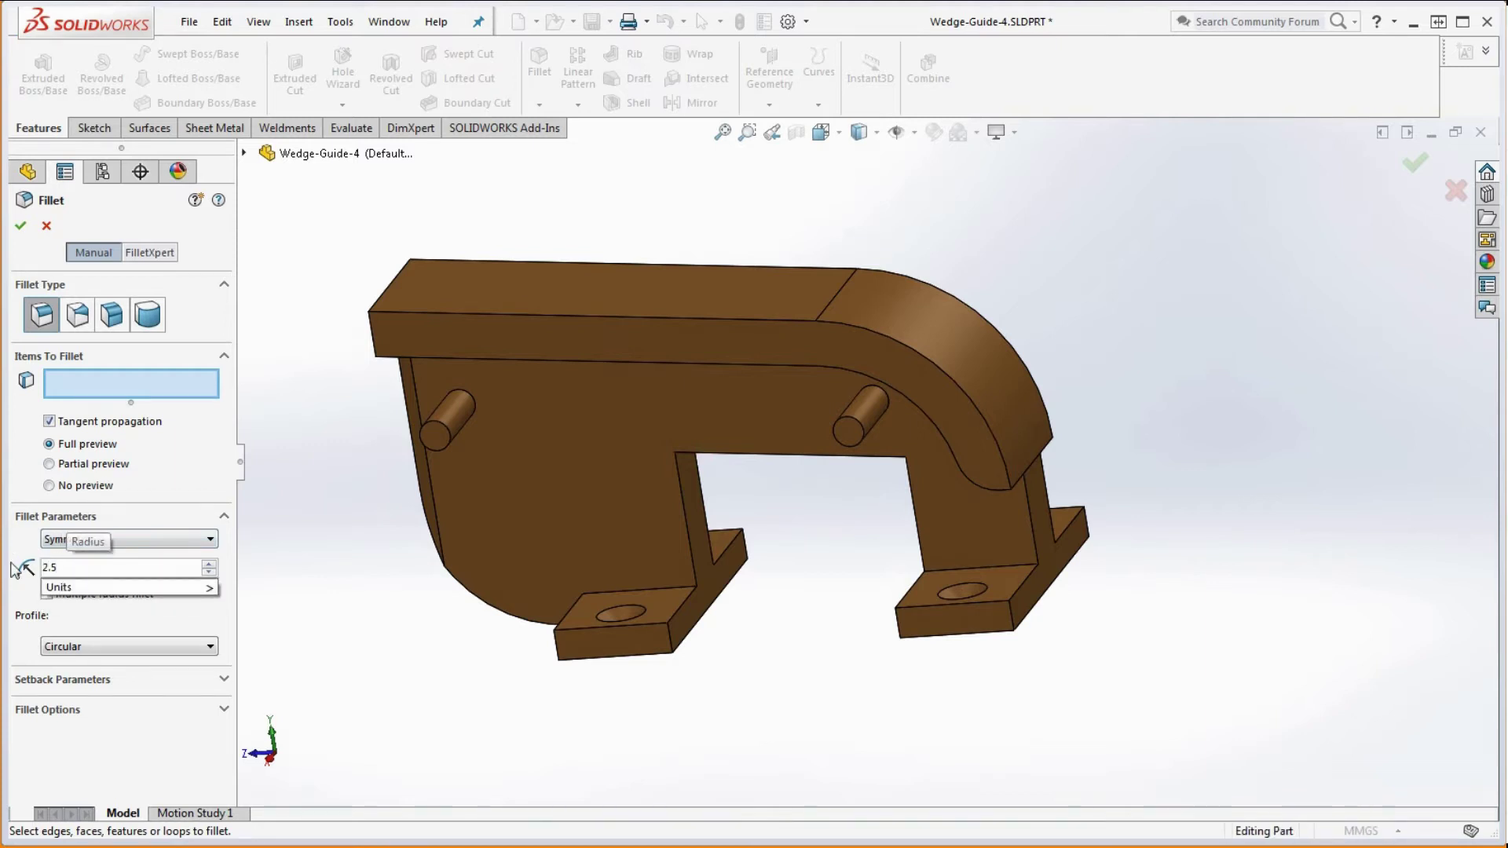
pyautogui.click(668, 588)
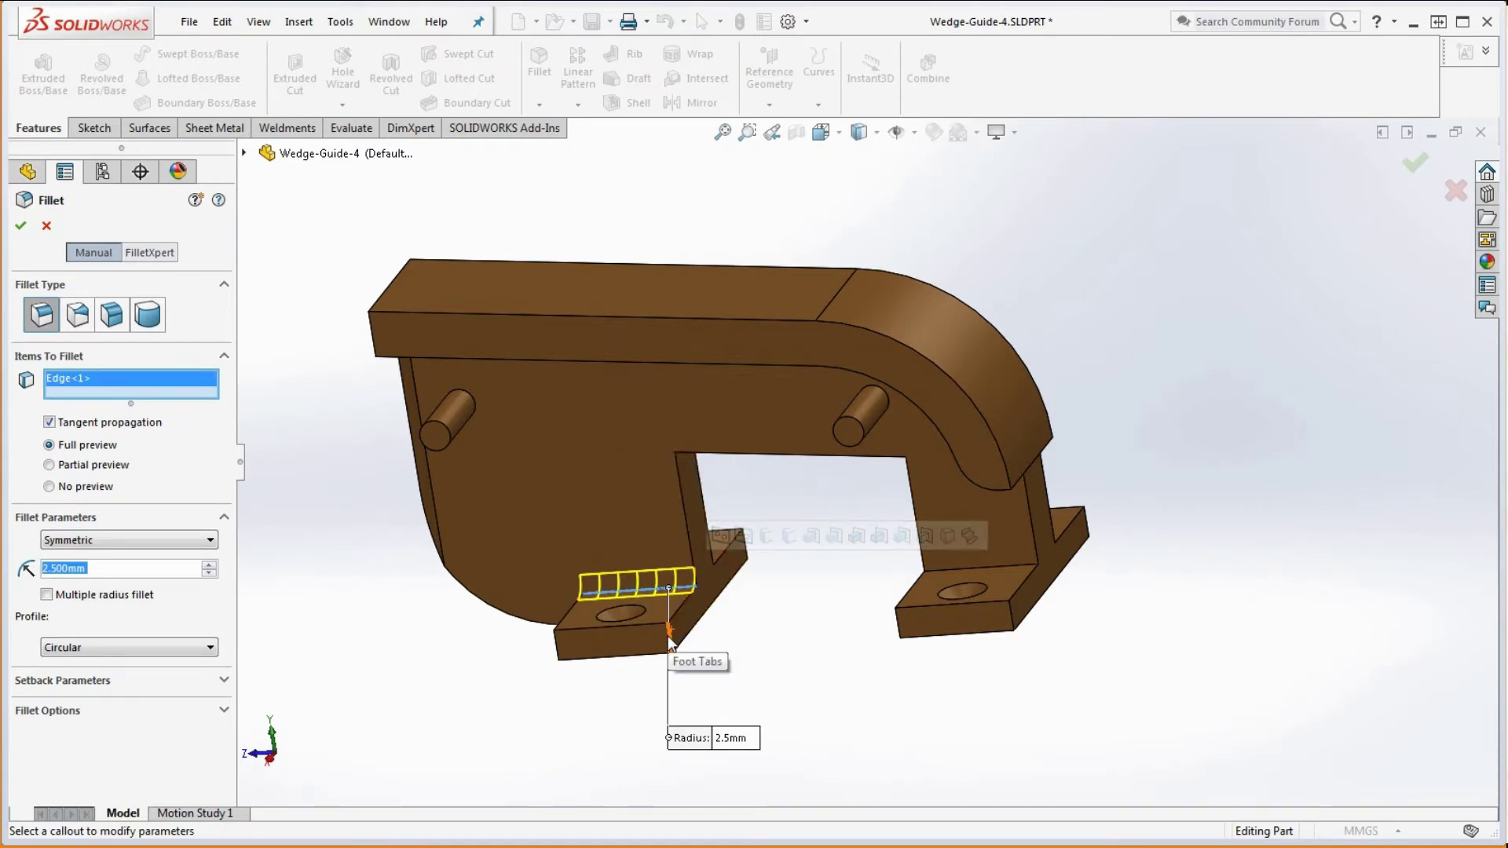
pyautogui.click(670, 638)
pyautogui.click(556, 646)
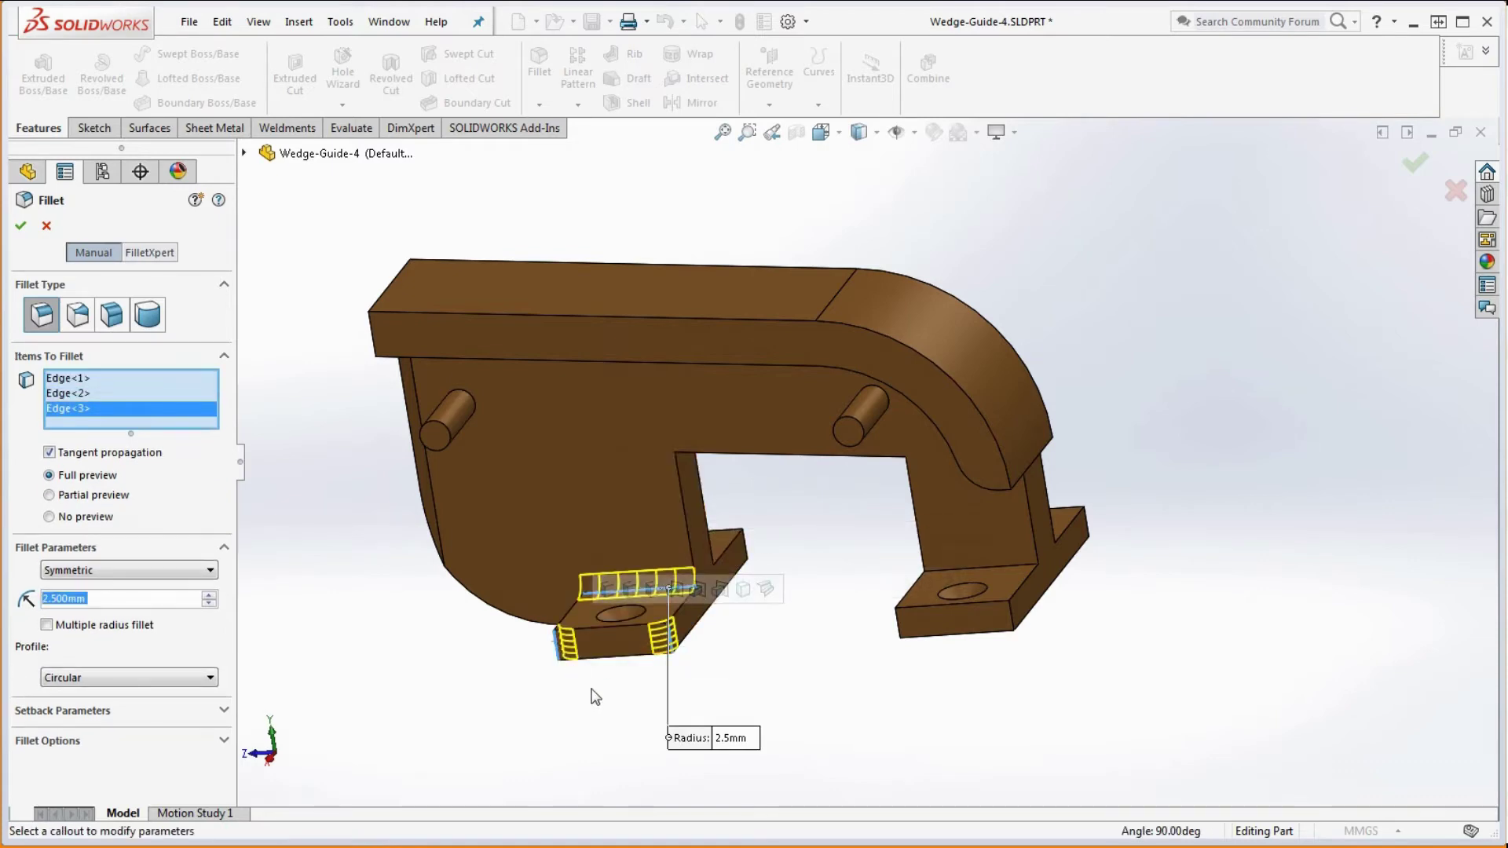
pyautogui.moveTo(593, 695); pyautogui.dragTo(576, 621, button='middle')
pyautogui.click(576, 621)
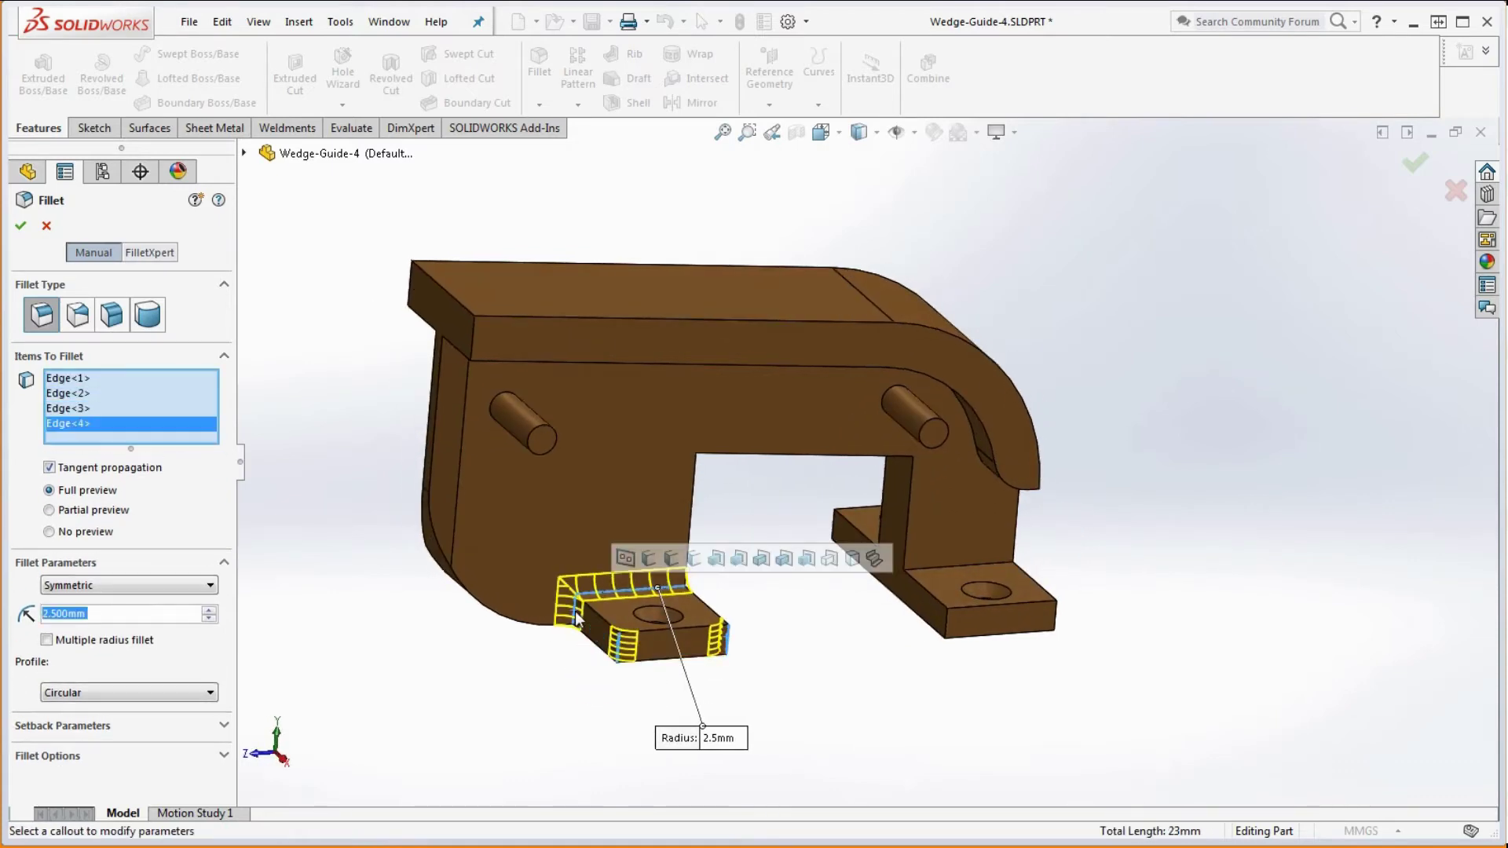
# Add the two outer corner edges and the junction edge of the other pin-side foot tab to the fillet
pyautogui.click(947, 630)
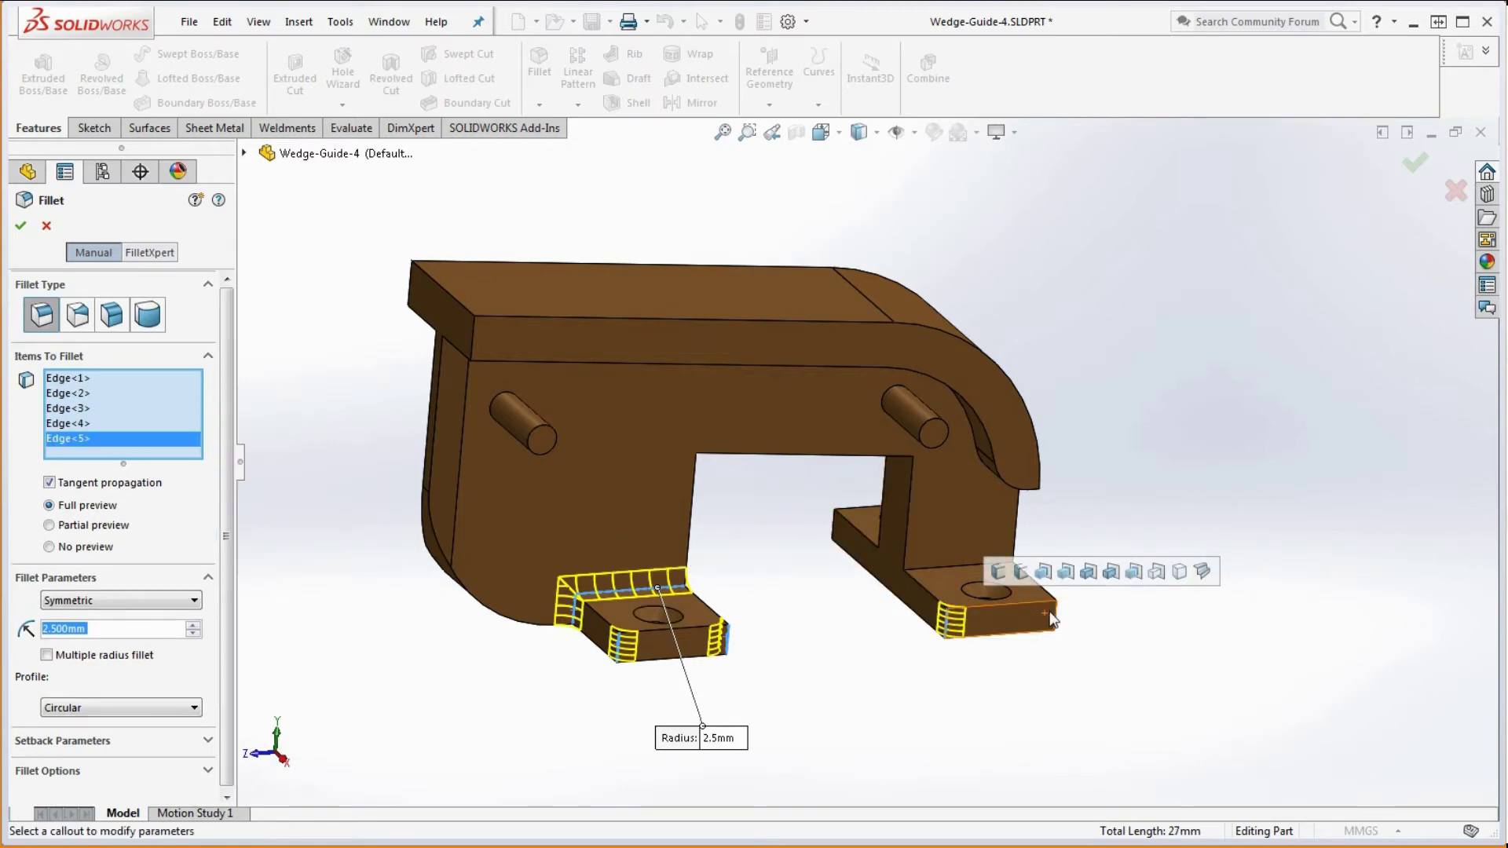
pyautogui.click(1051, 617)
pyautogui.click(999, 569)
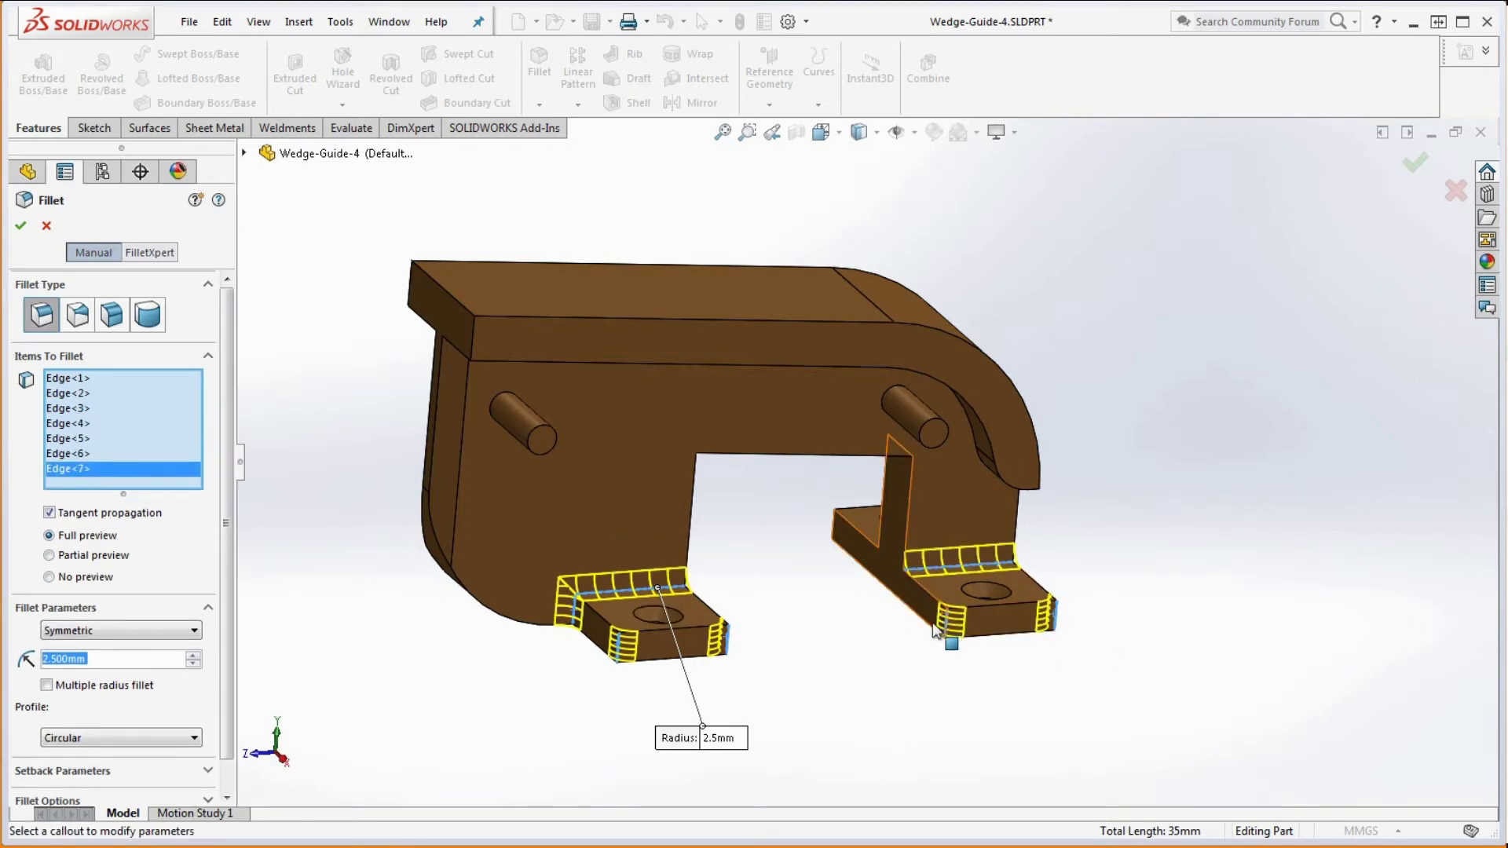
# Add the junction and outer corner edges of the foot tab near the R18 corner on the side opposite the pins to the fillet
pyautogui.moveTo(999, 569); pyautogui.dragTo(902, 616, button='middle')
pyautogui.click(856, 578)
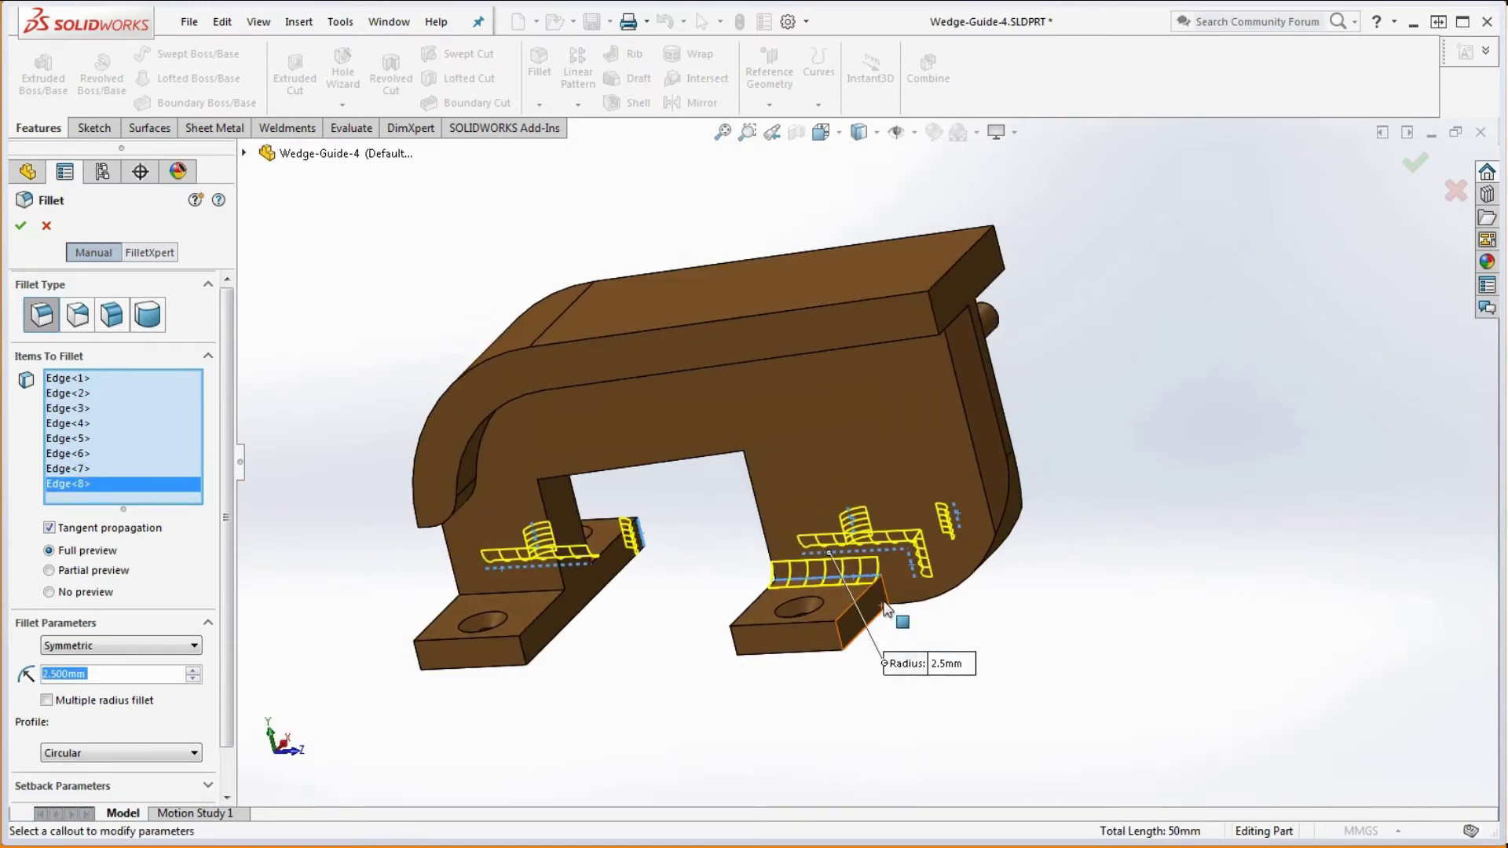
pyautogui.click(869, 605)
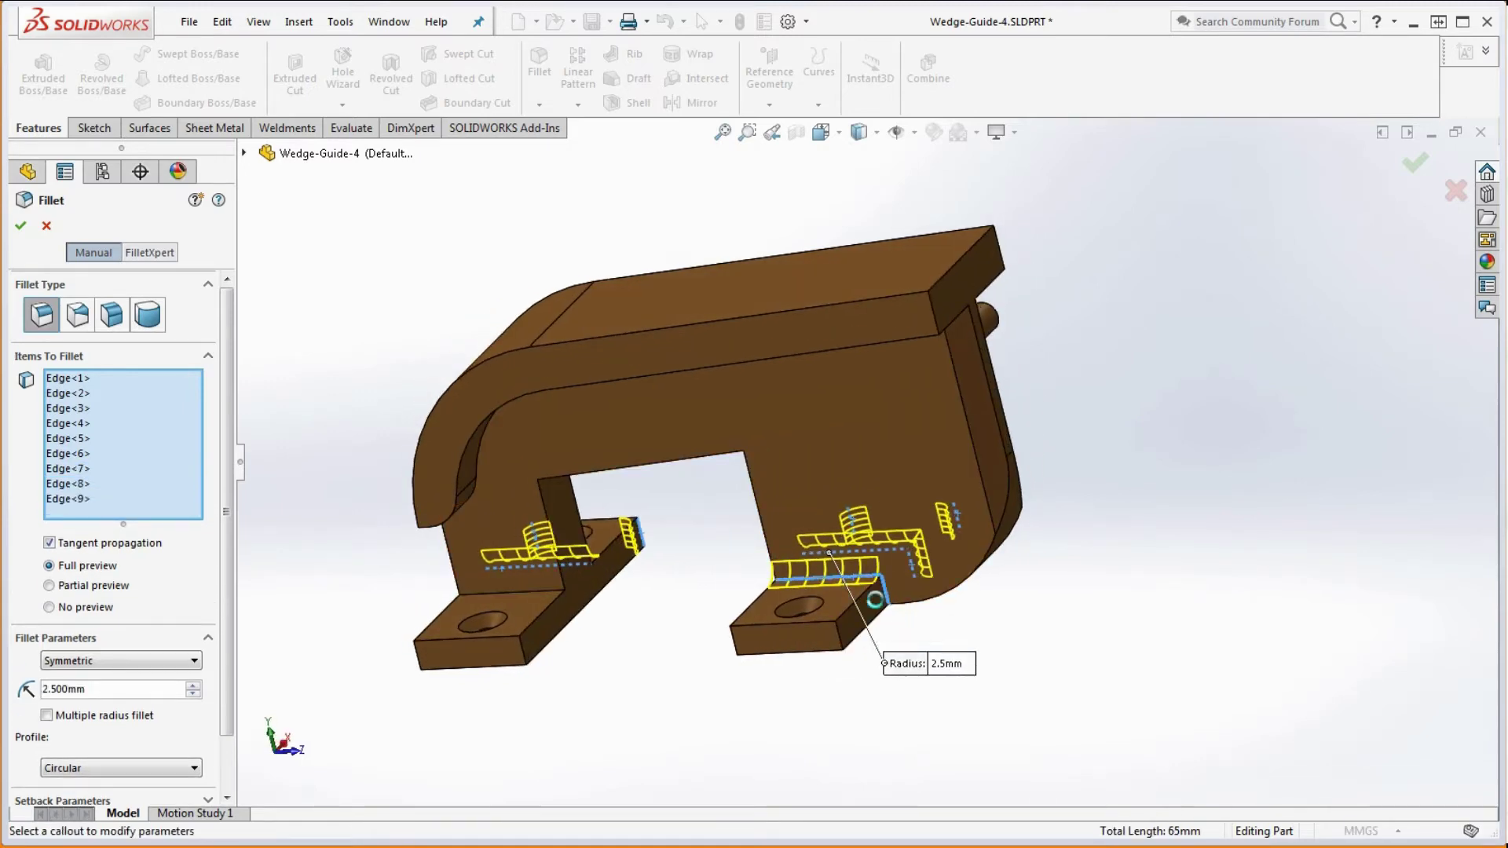
pyautogui.click(850, 638)
pyautogui.click(737, 647)
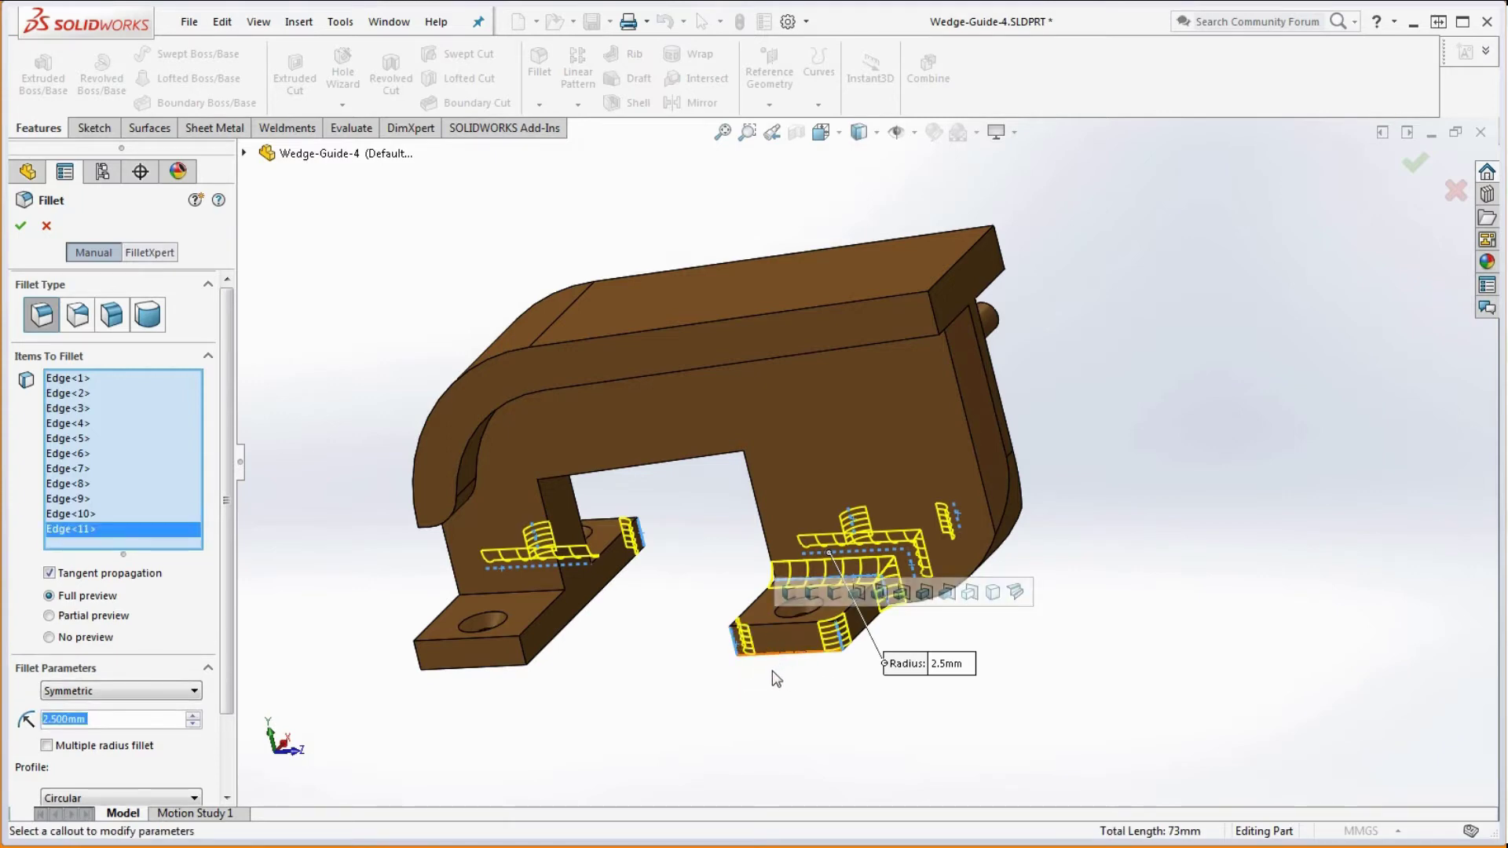
# Add the outer corner edges and junction edge of the remaining foot tab on the side opposite the pins to the fillet
pyautogui.click(522, 647)
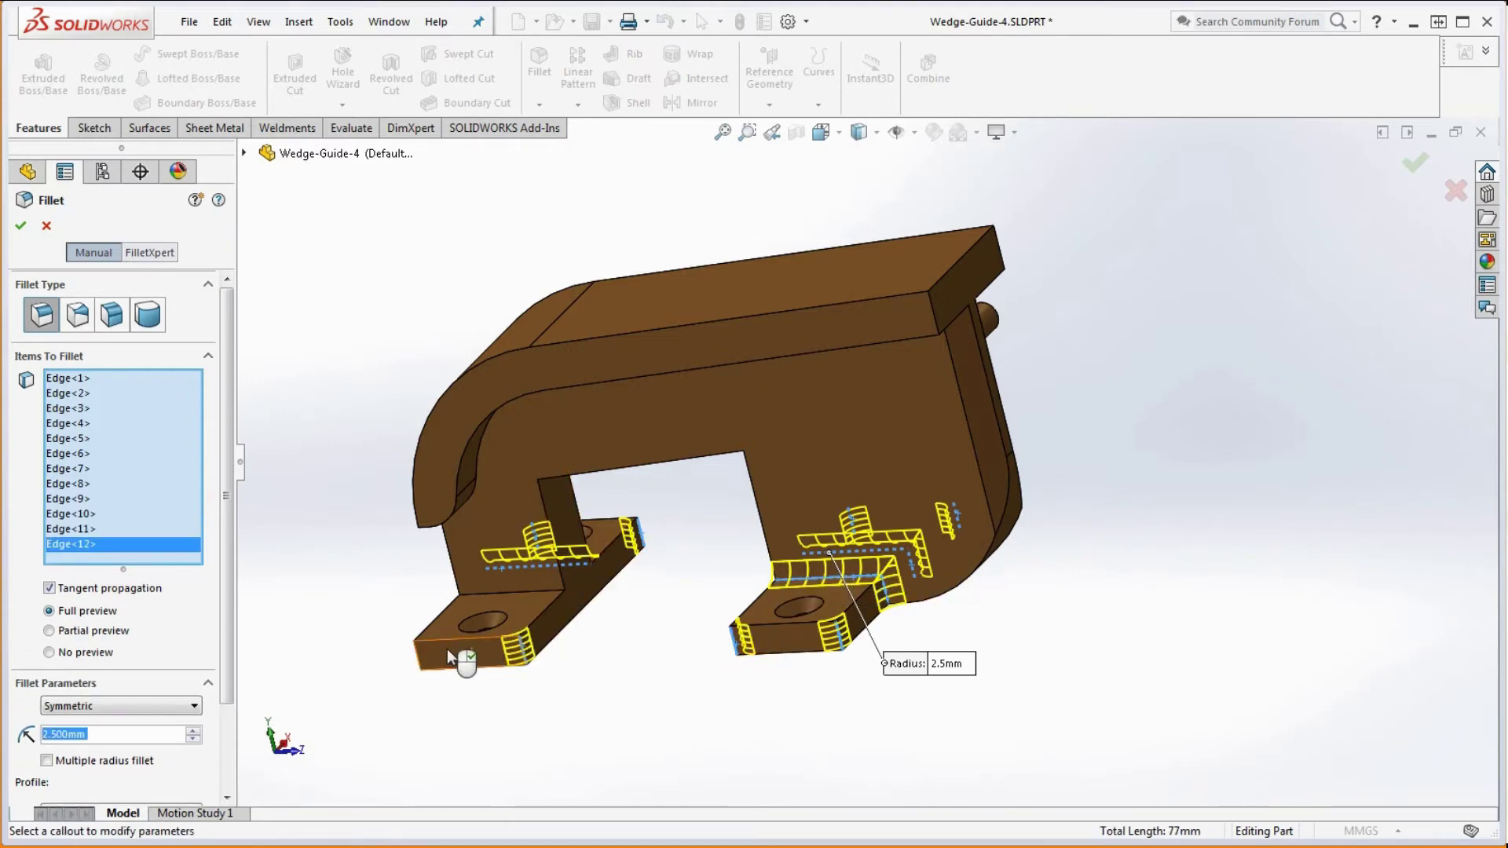
pyautogui.click(417, 649)
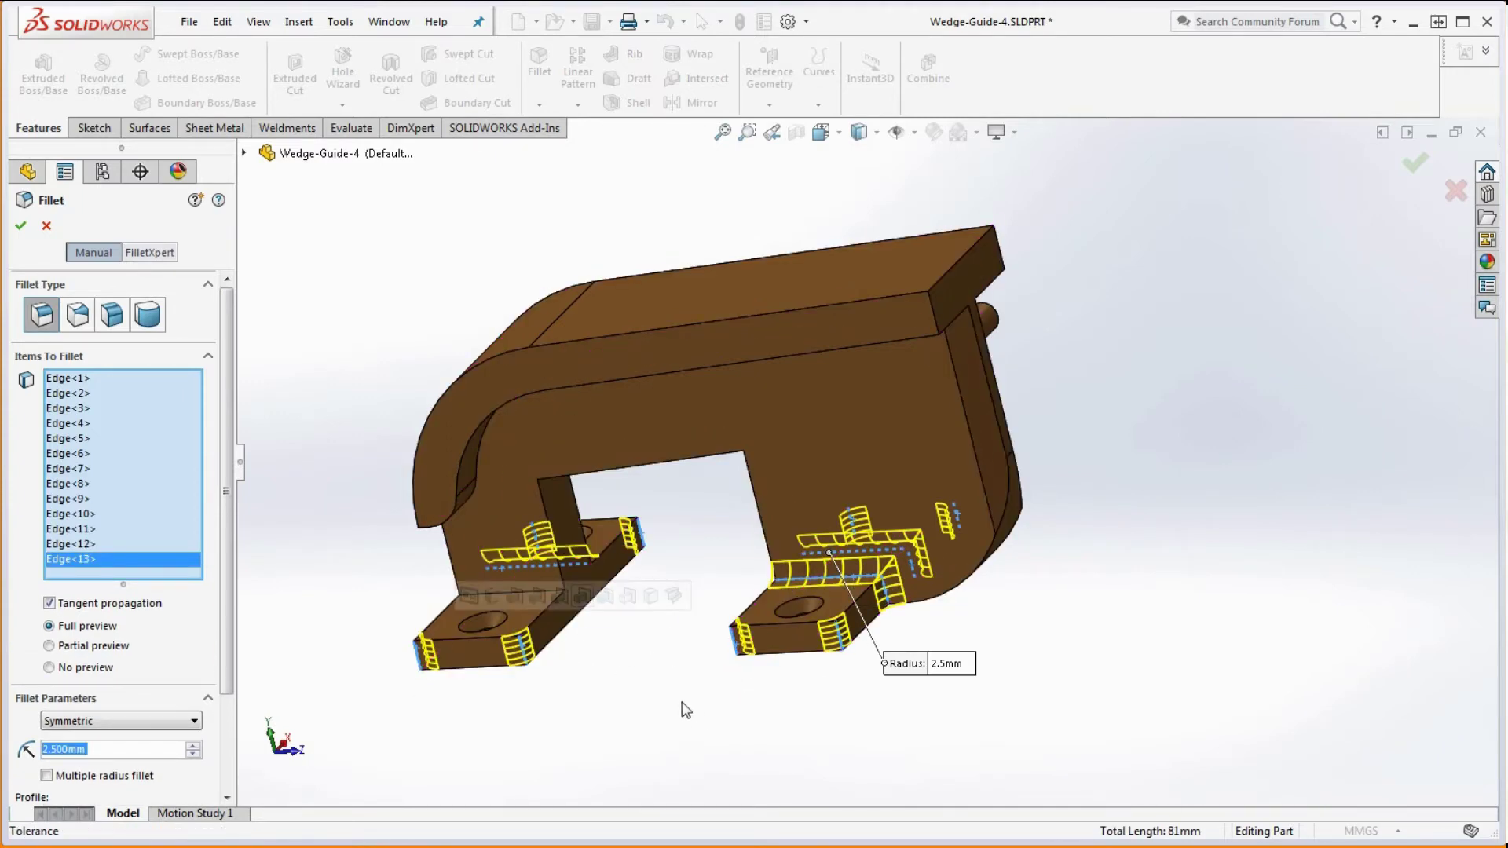
pyautogui.click(537, 595)
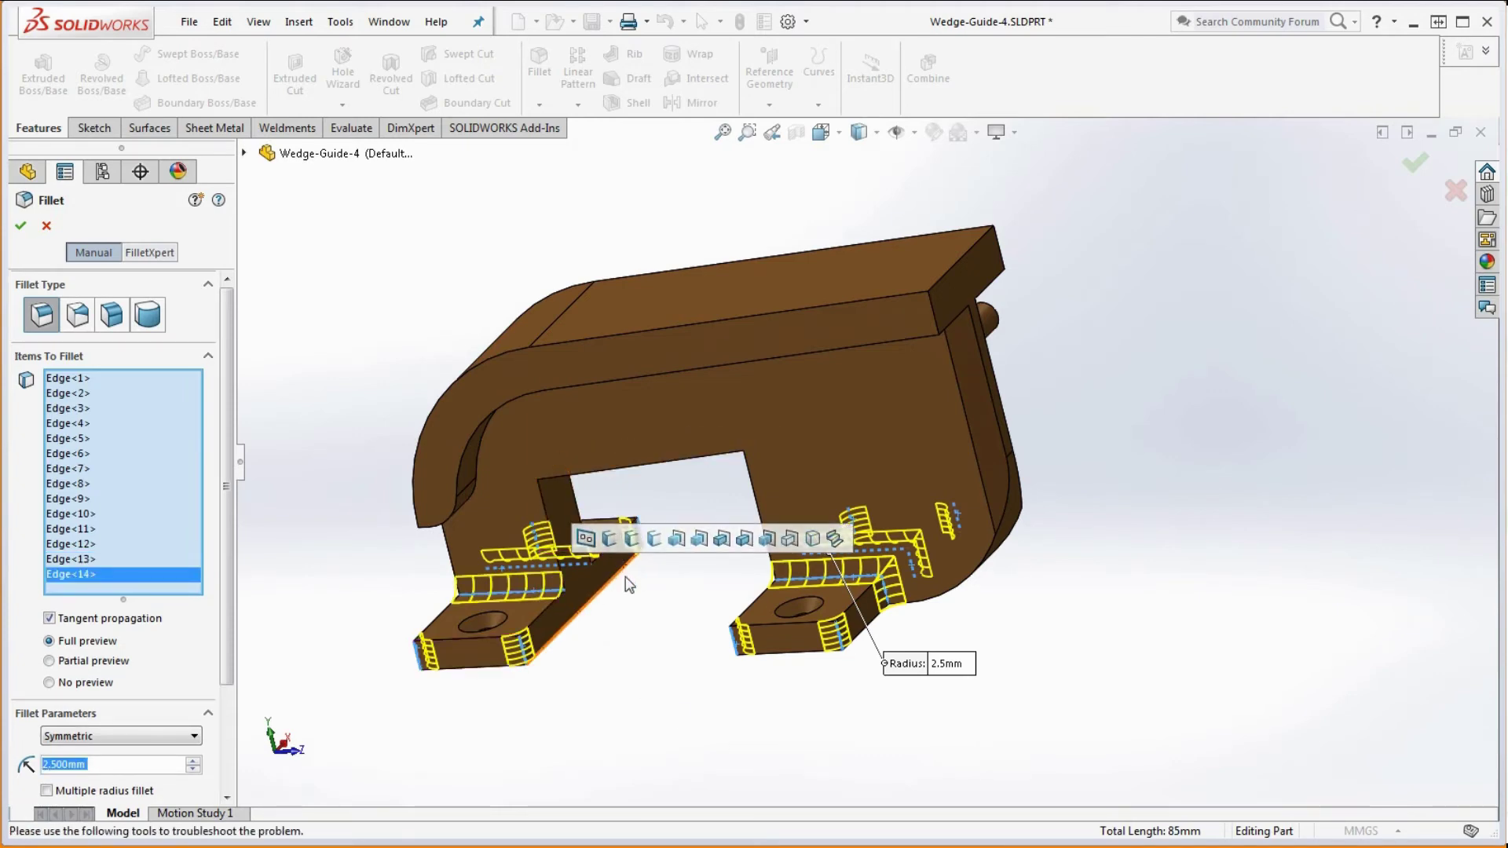
# Add the edges where the wedge plate's underside meets the base feature, on both sides of the part, to the fillet
pyautogui.moveTo(537, 595); pyautogui.dragTo(586, 393, button='middle')
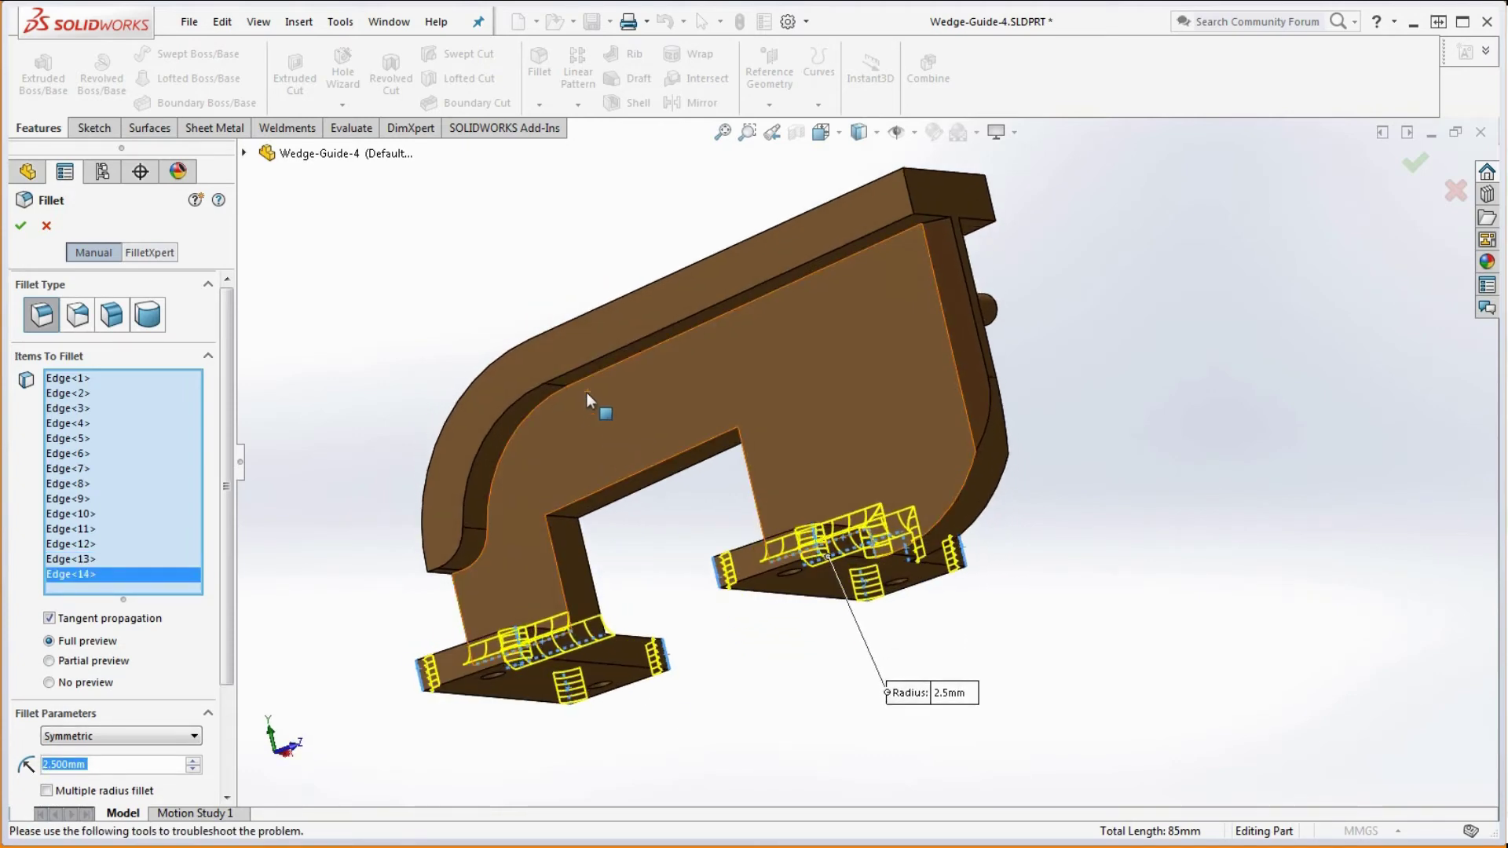
pyautogui.click(626, 364)
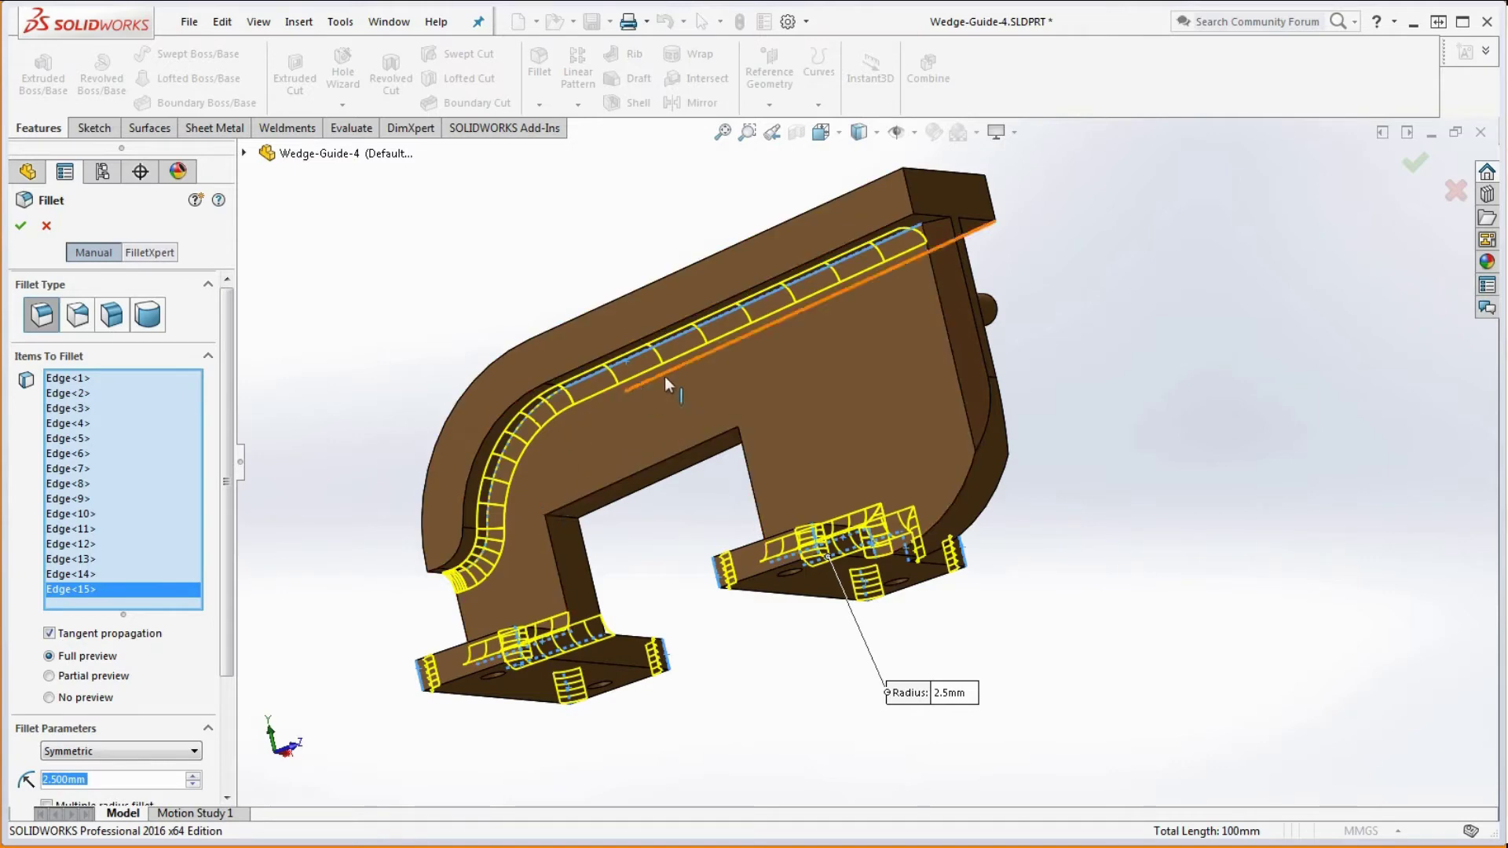
pyautogui.moveTo(764, 408); pyautogui.dragTo(541, 431, button='middle')
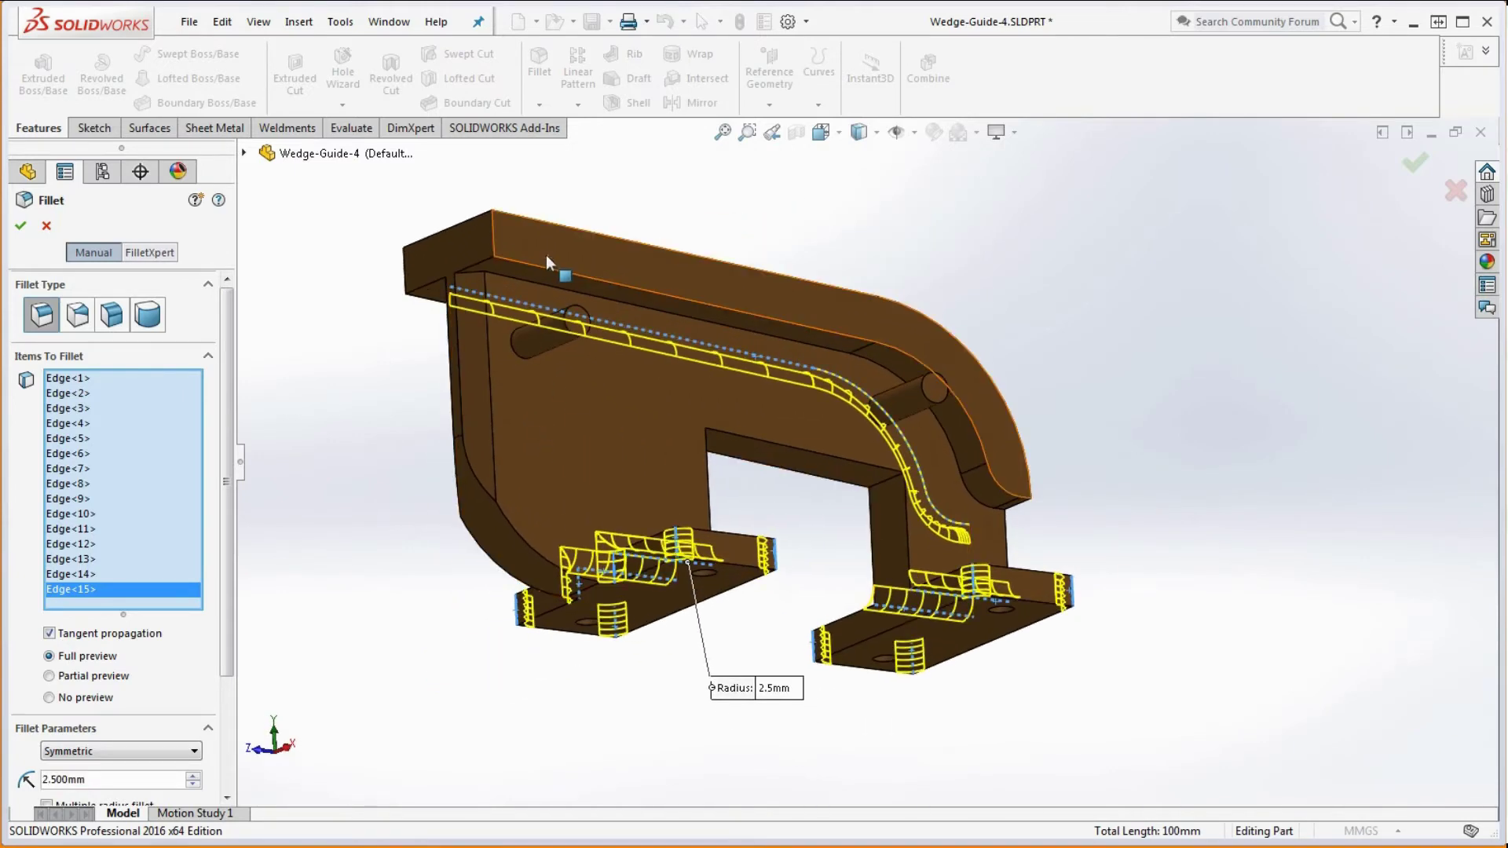
pyautogui.click(539, 297)
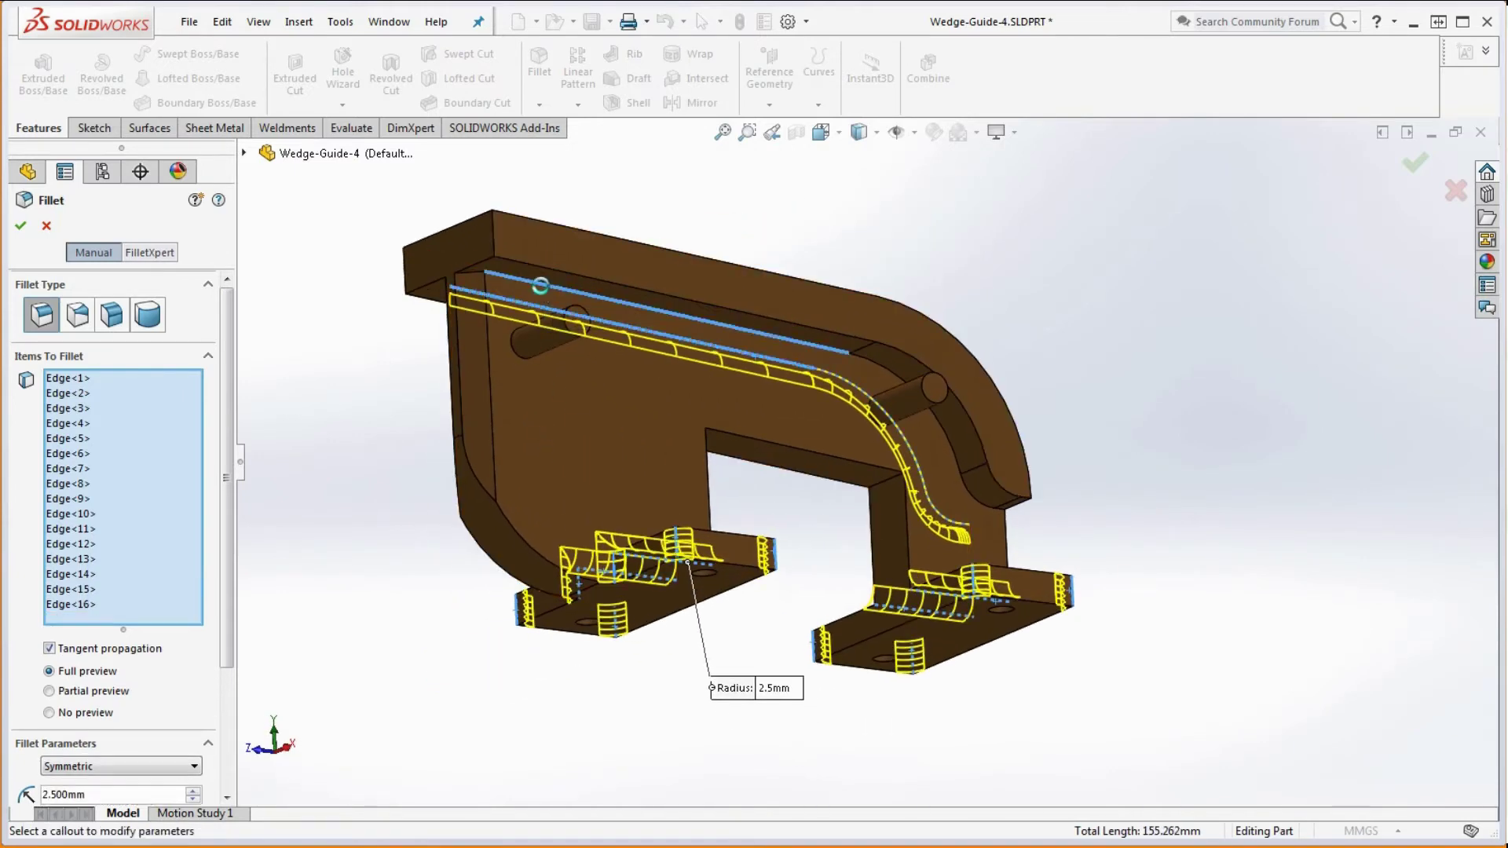
# Add the circular base edges of both limit pins to the selection and create the 2.5 mm fillet
pyautogui.click(516, 355)
pyautogui.moveTo(864, 440)
pyautogui.mouseDown(button='middle')
pyautogui.moveTo(891, 501)
pyautogui.moveTo(852, 511)
pyautogui.moveTo(882, 437)
pyautogui.mouseUp(button='middle')
pyautogui.click(882, 401)
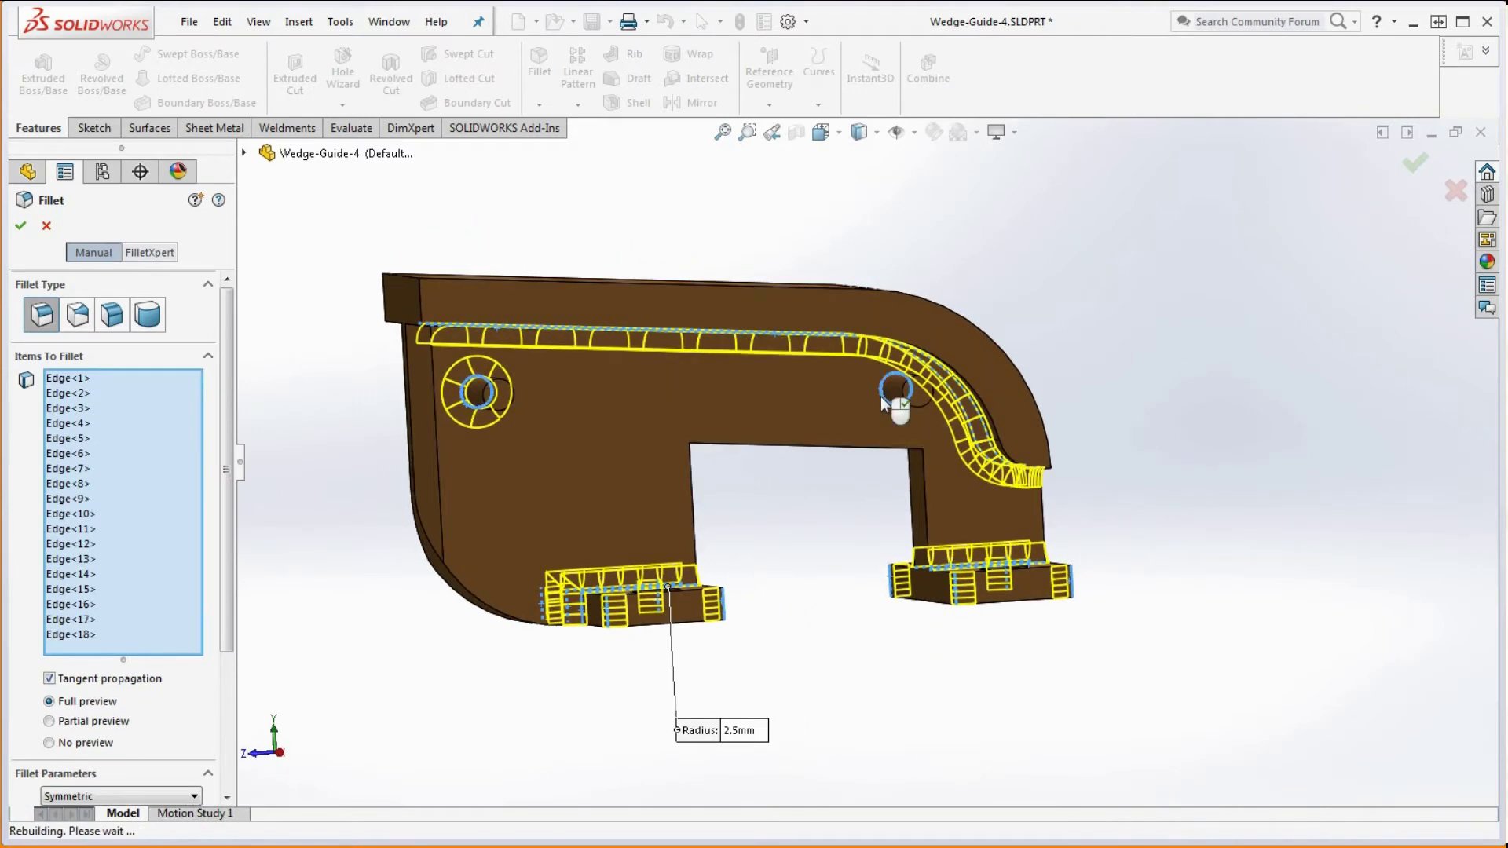
pyautogui.moveTo(1138, 458); pyautogui.dragTo(1039, 519, button='middle')
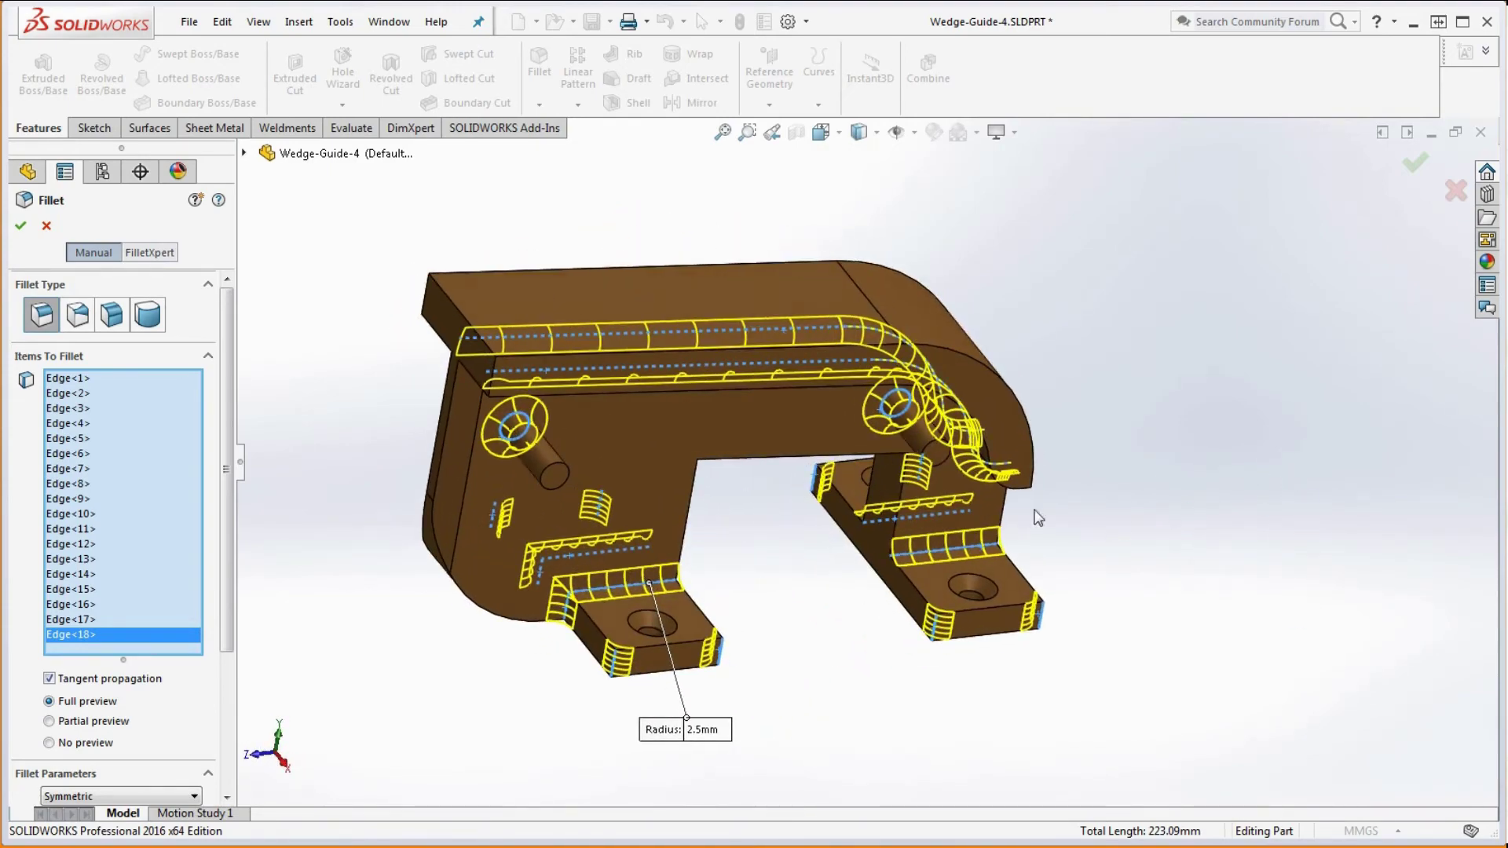
pyautogui.click(20, 229)
# Evaluate the filleted part's mass properties and compare them with the edge fillets note in the PDF drawing
pyautogui.click(351, 128)
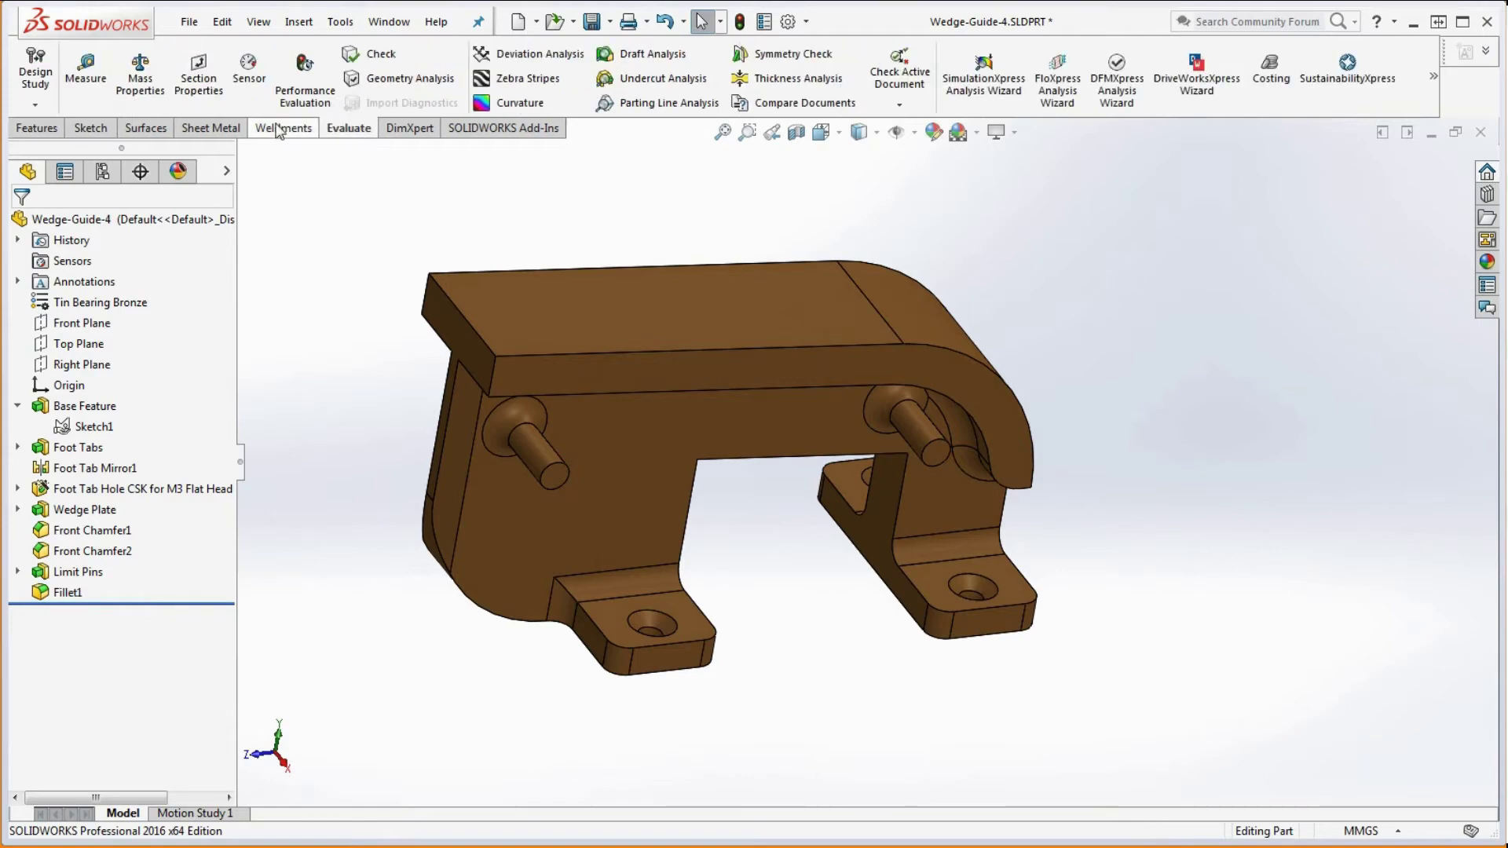
pyautogui.click(140, 75)
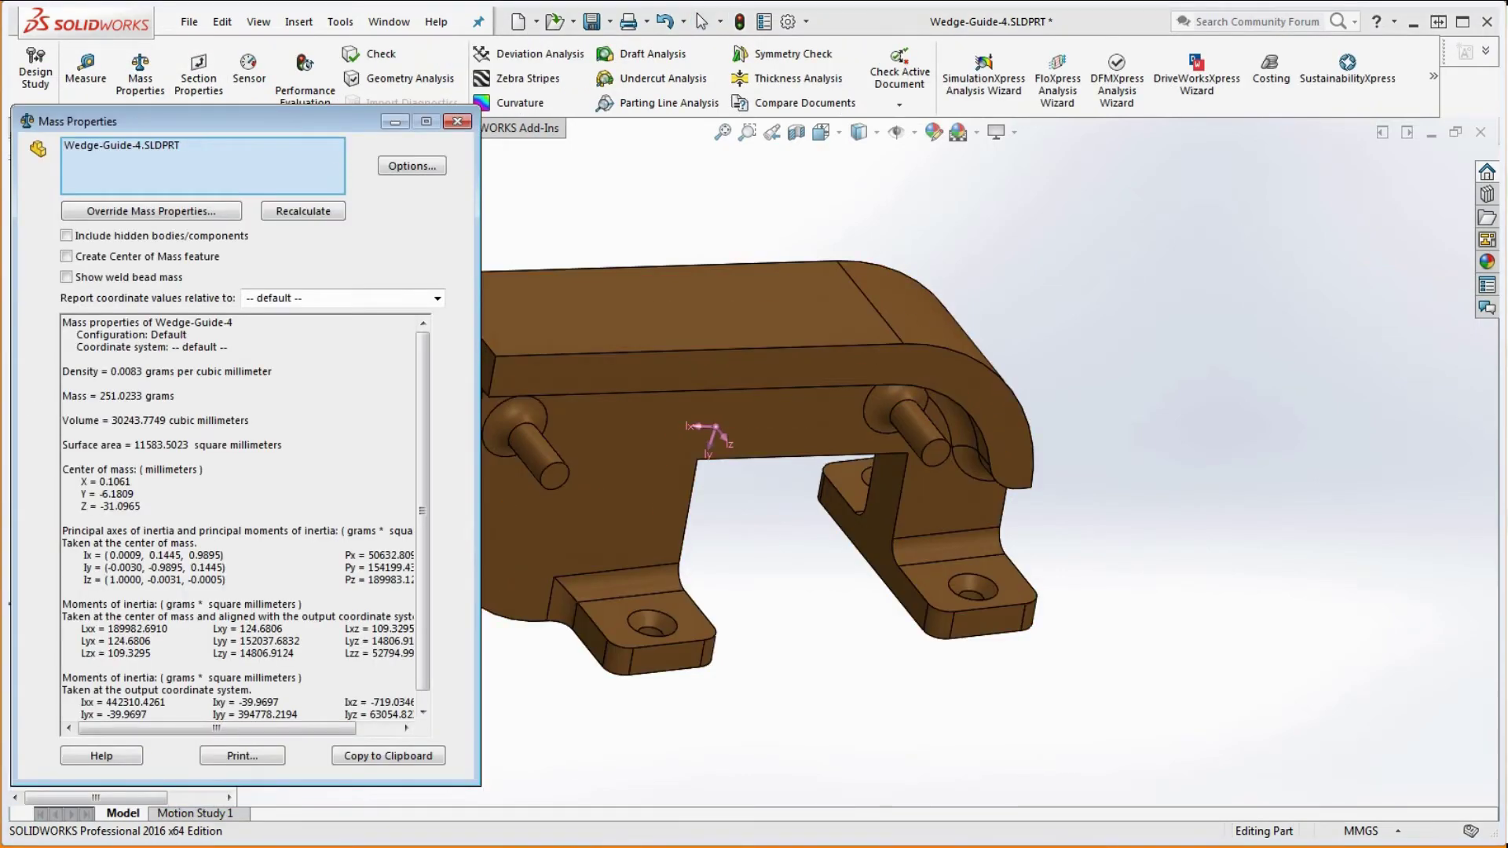
pyautogui.moveTo(1507, 59); pyautogui.dragTo(1022, 1)
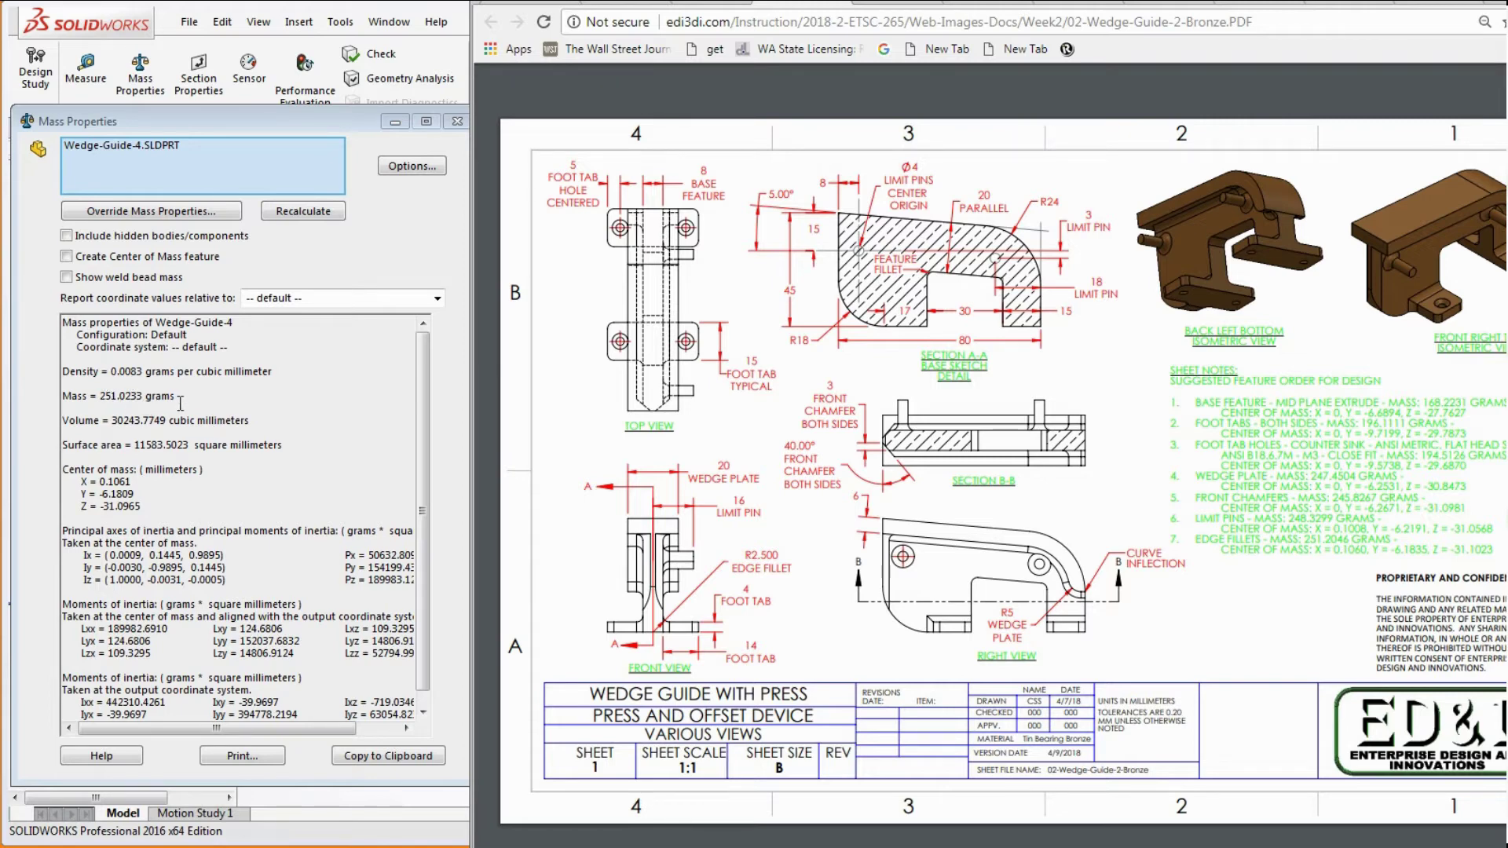
pyautogui.click(458, 124)
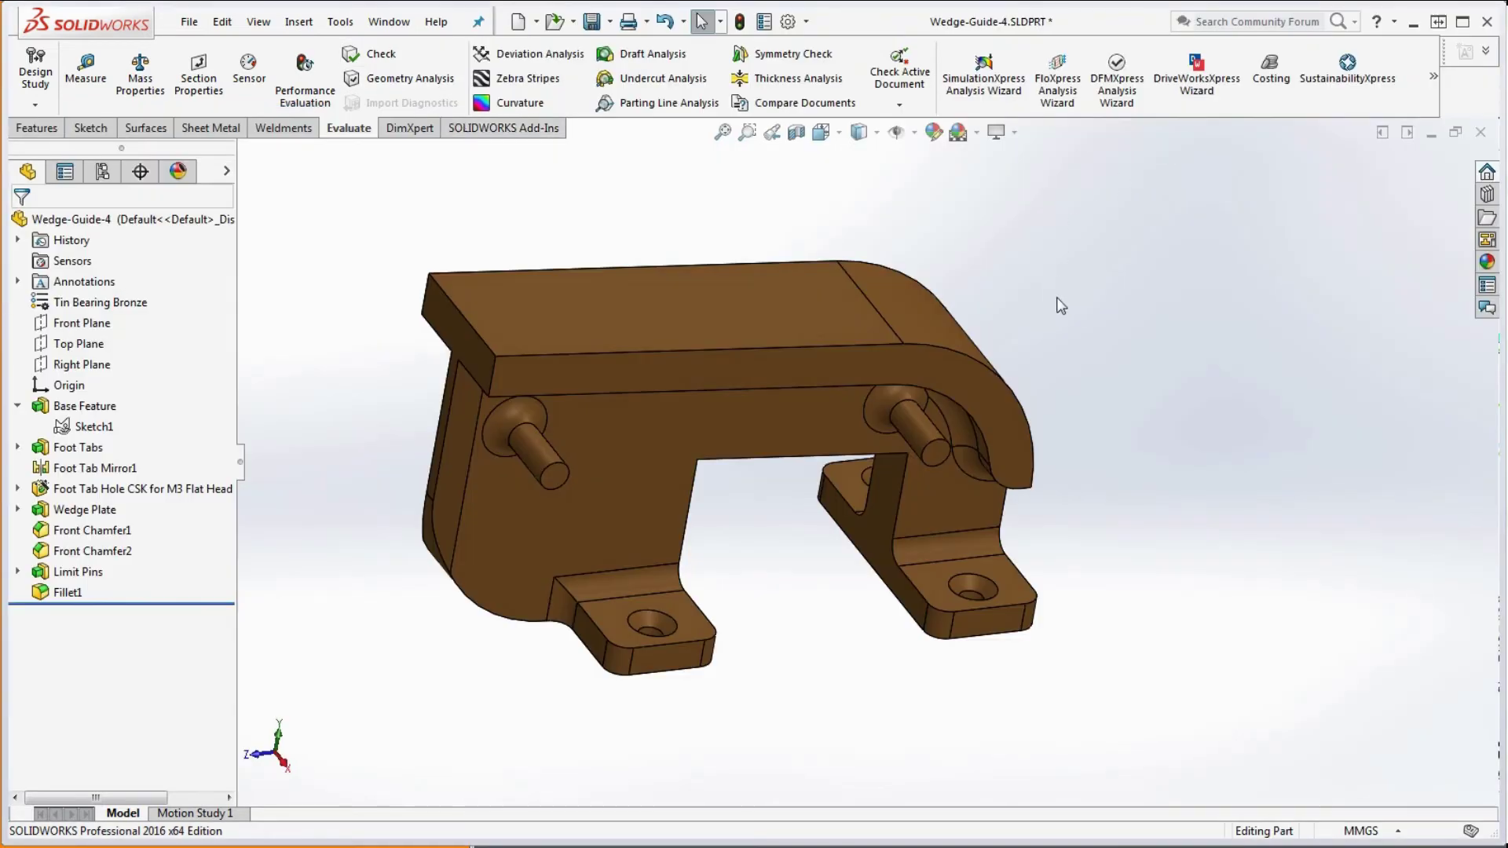
# Rename the newly created fillet feature as Edge Fillet
pyautogui.moveTo(581, 4); pyautogui.dragTo(1497, 48)
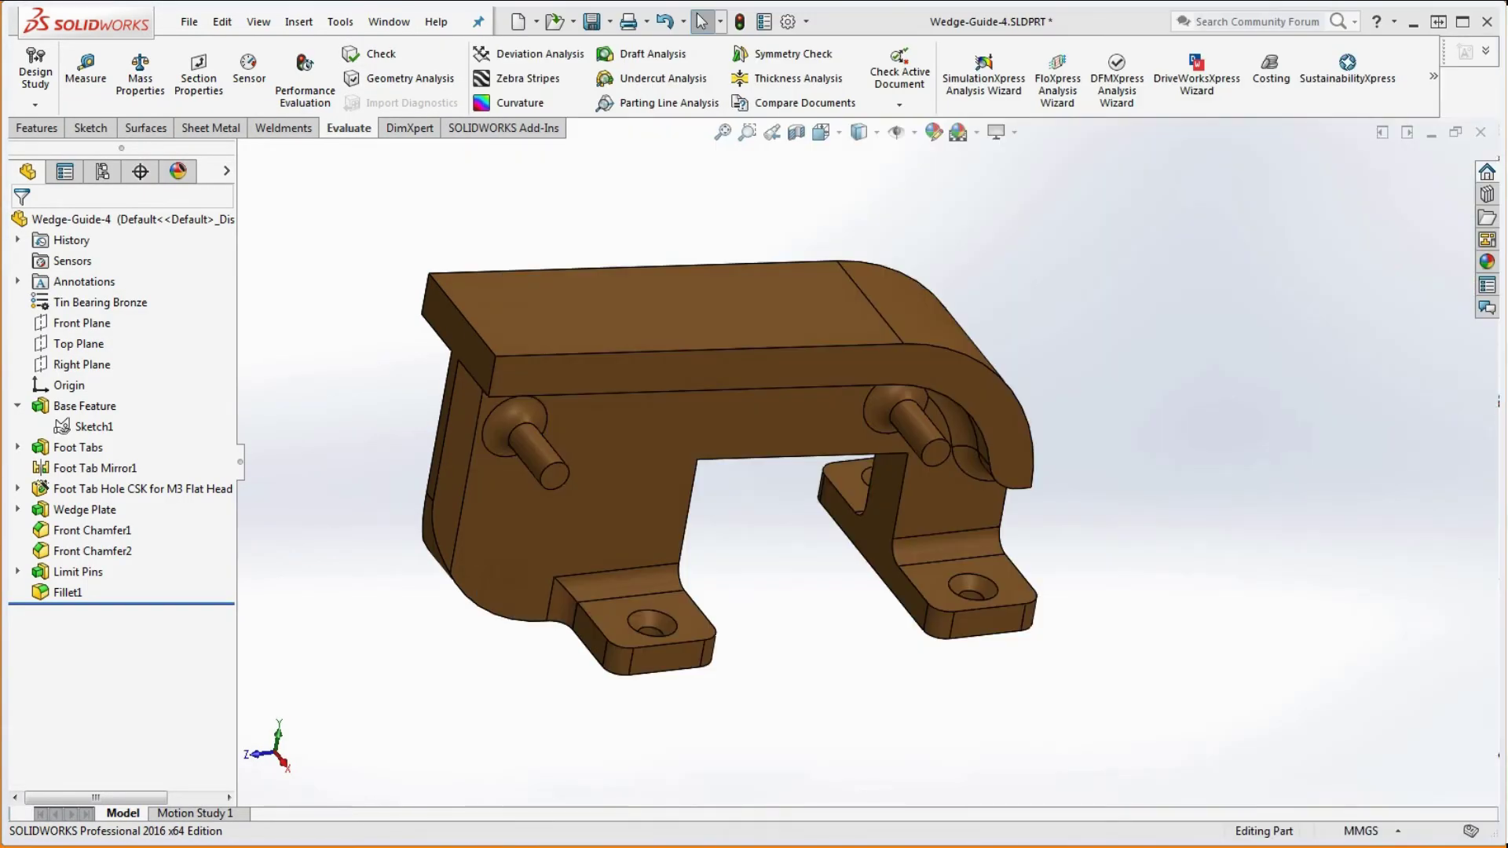
pyautogui.moveTo(1234, 589); pyautogui.dragTo(801, 483, button='middle')
pyautogui.scroll(-2, 794, 480)
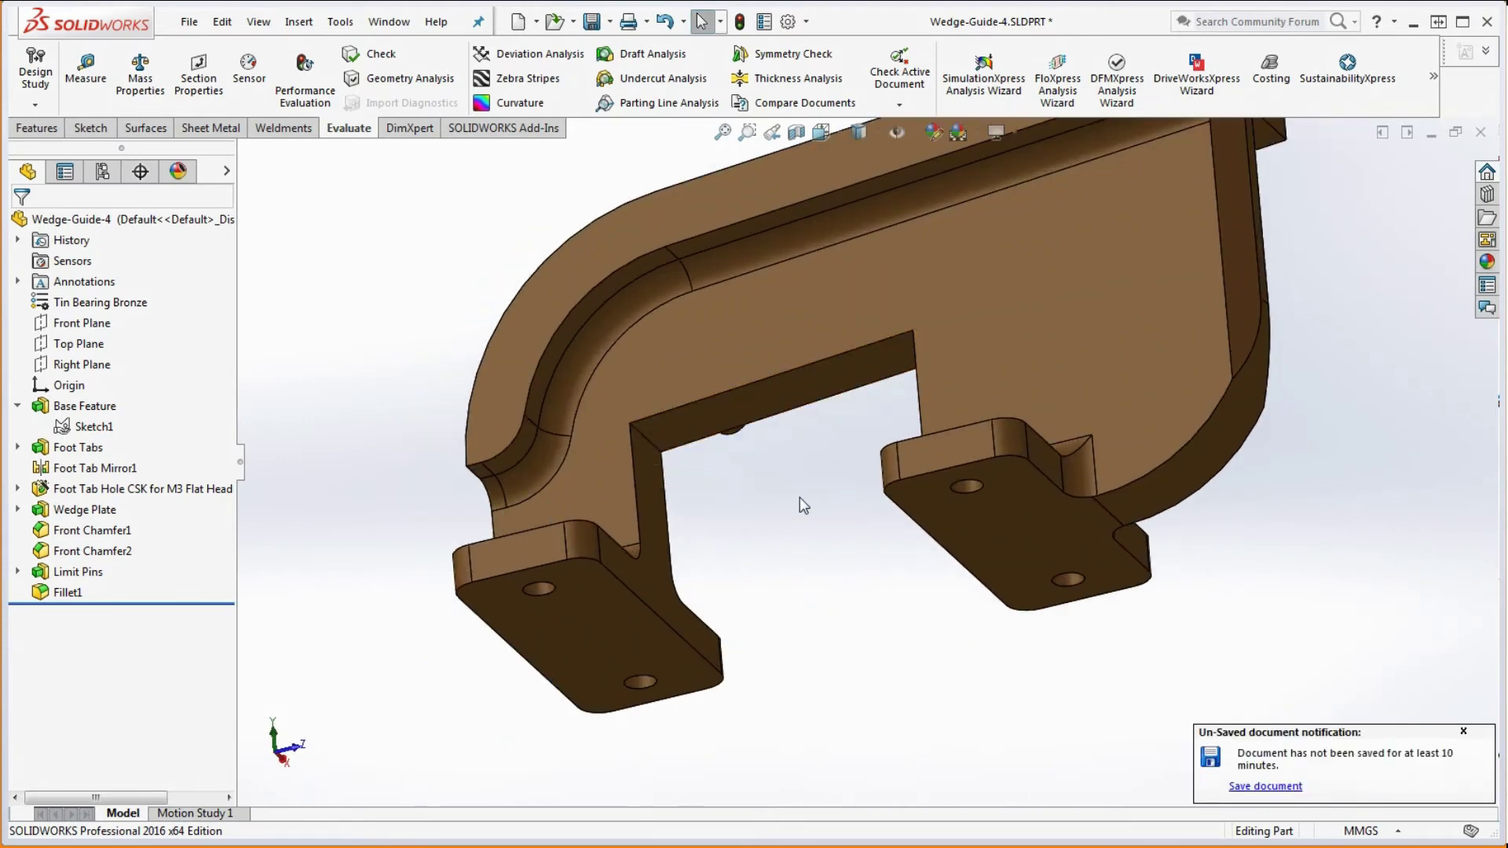
pyautogui.click(66, 592)
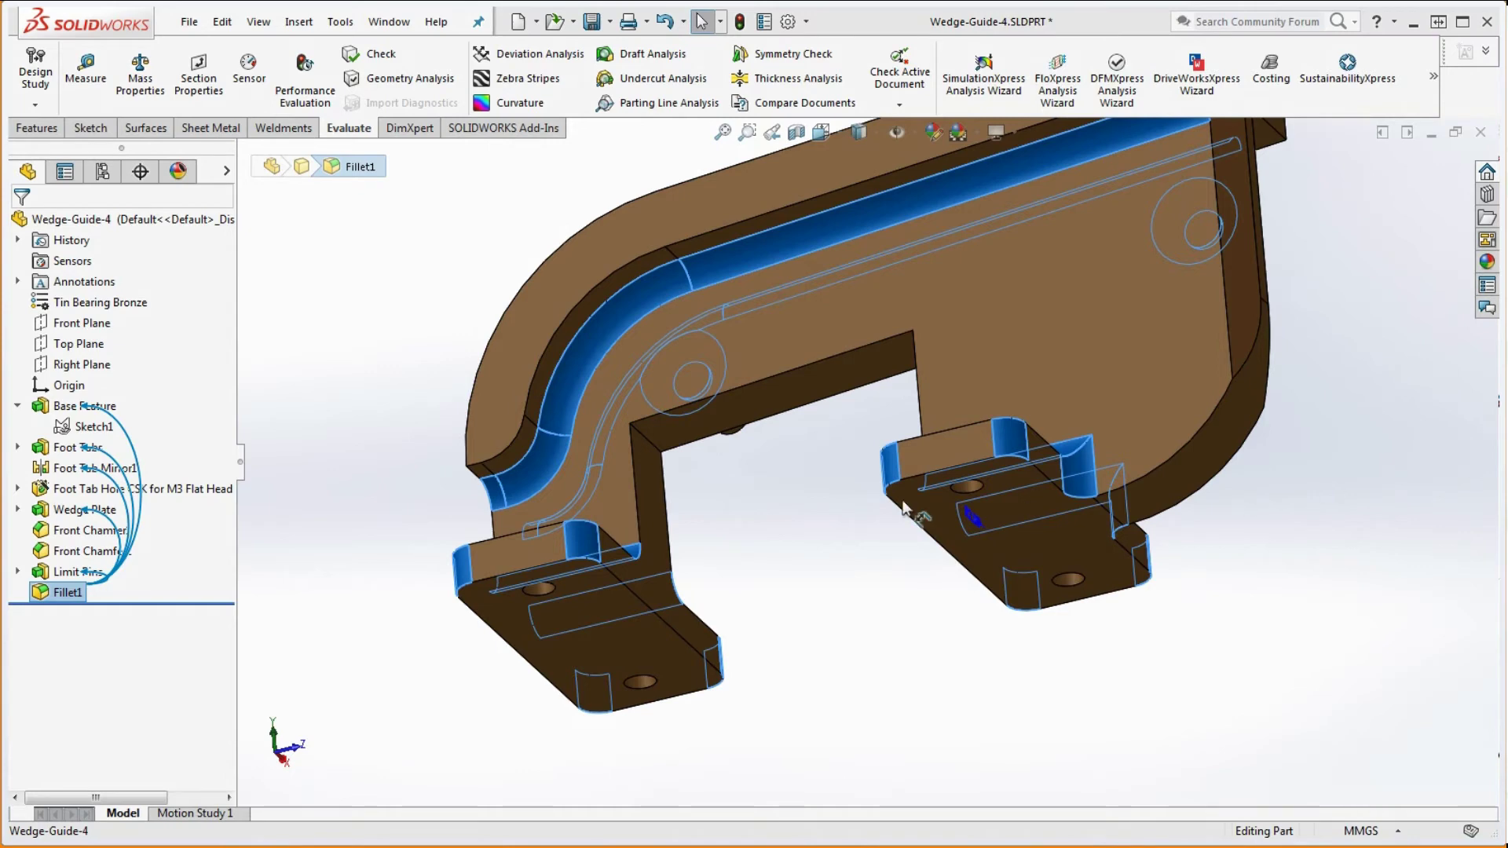
pyautogui.click(67, 592)
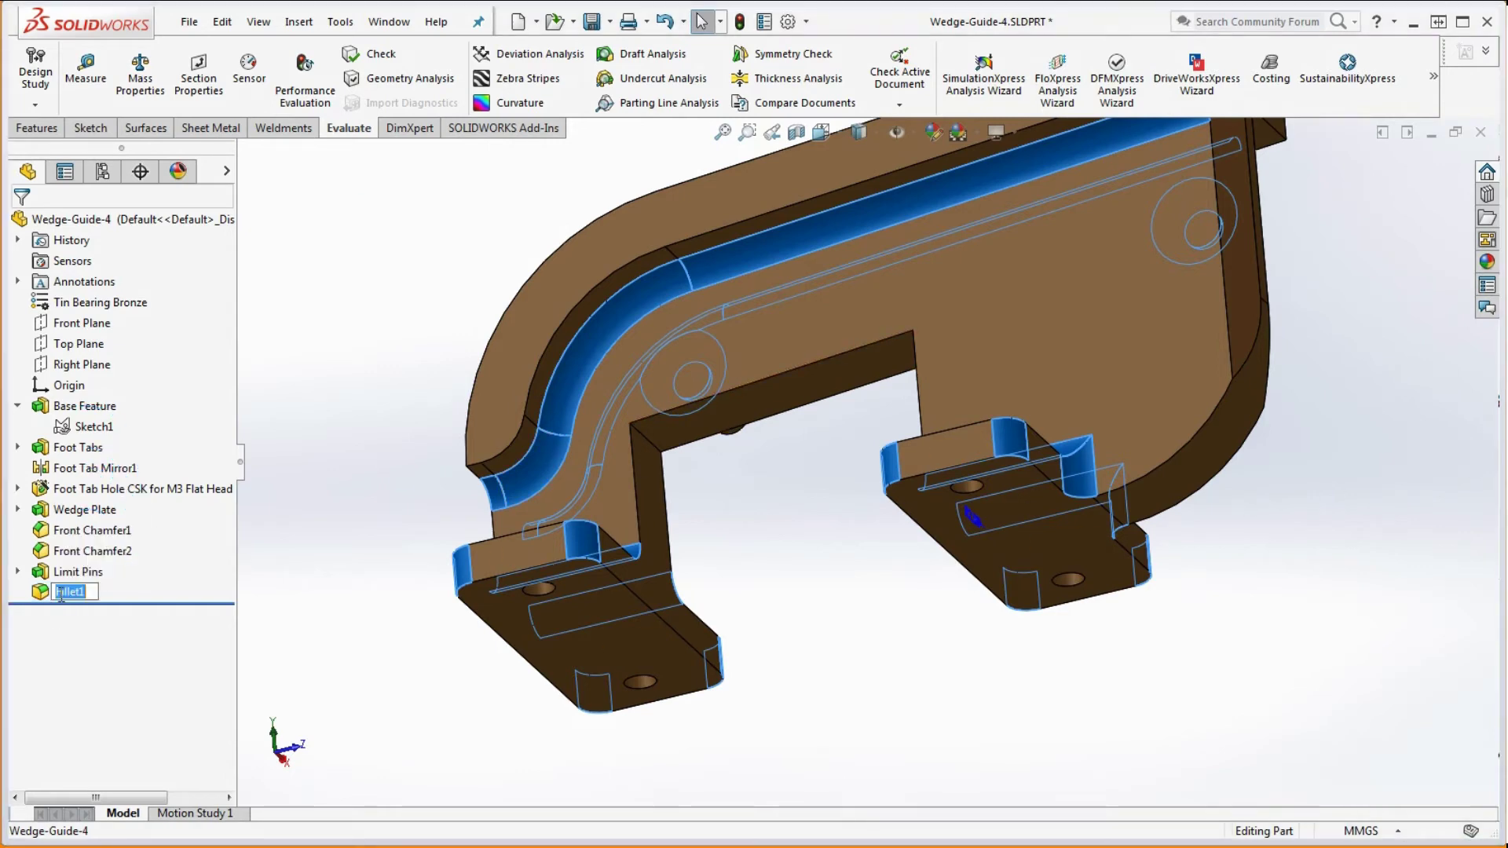
pyautogui.click(59, 595)
pyautogui.write('Edge')
pyautogui.click(262, 594)
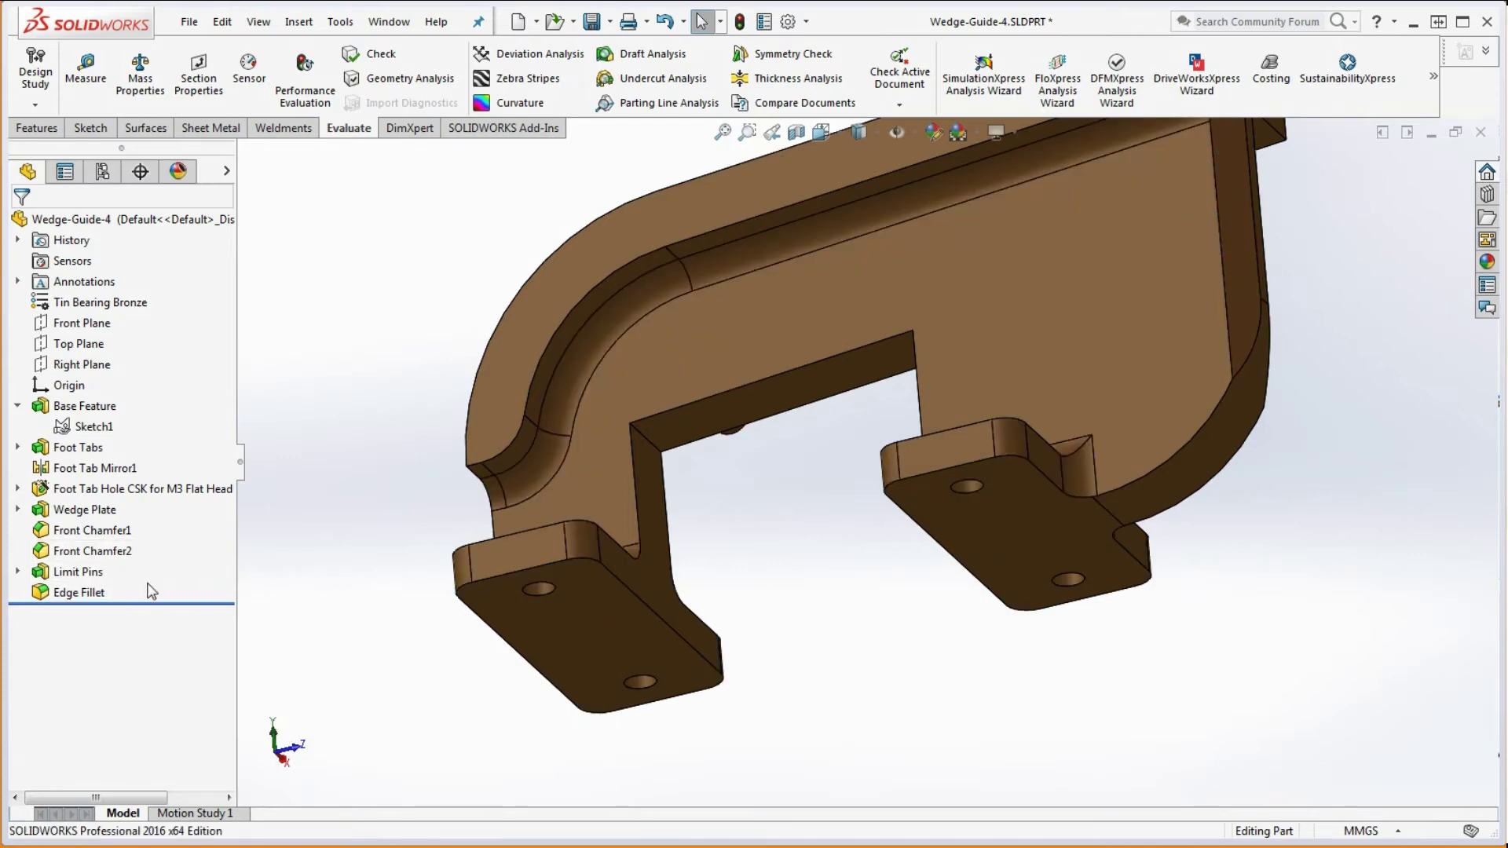
# Edit the Edge Fillet to include the two inner corner edges of the notch between the legs at the 2.5 mm radius
pyautogui.rightClick(69, 592)
pyautogui.click(101, 469)
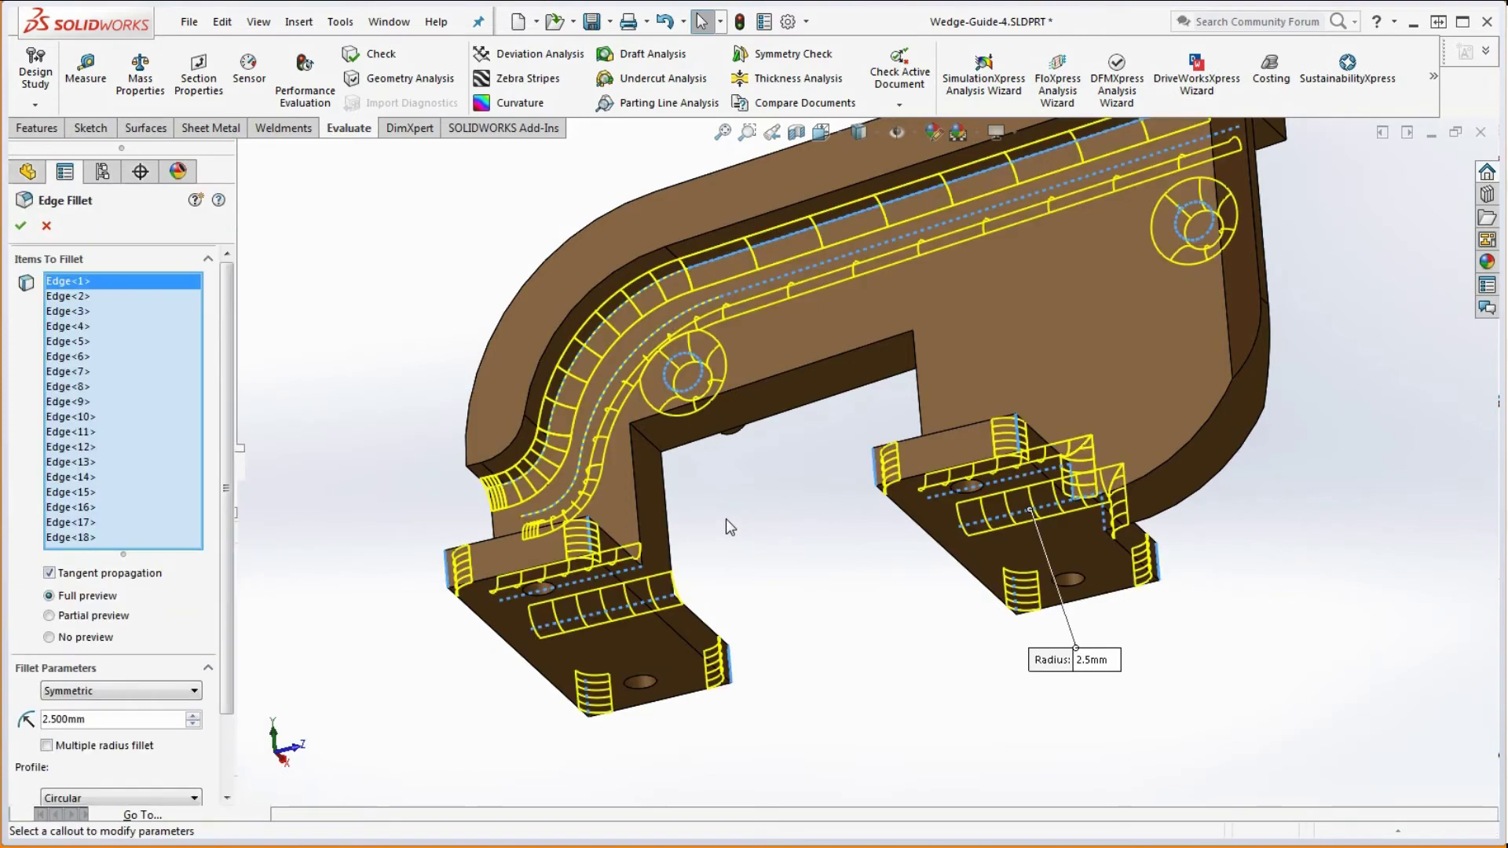
pyautogui.click(643, 453)
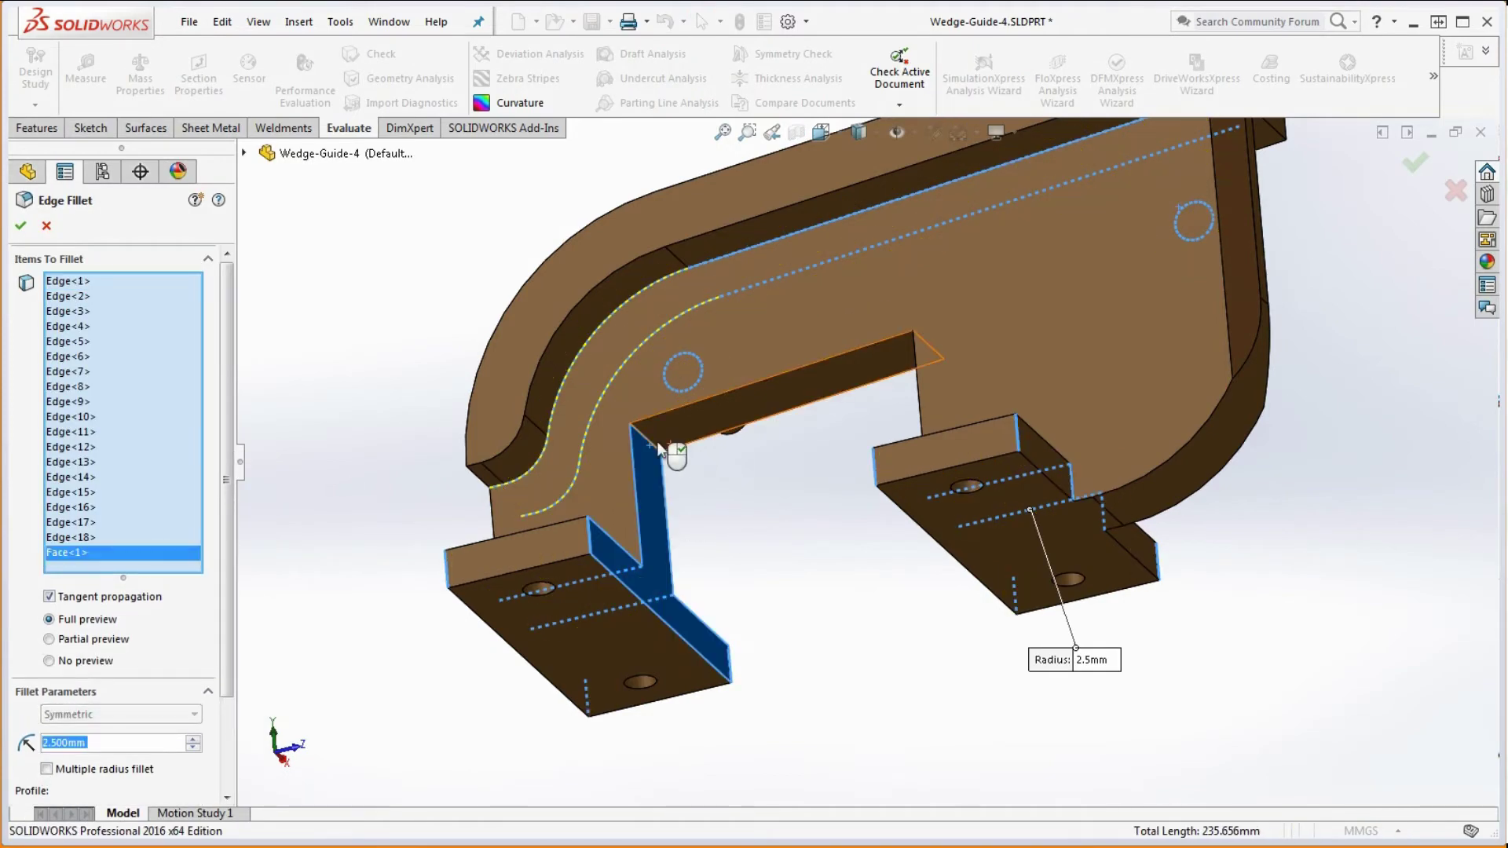
pyautogui.click(649, 447)
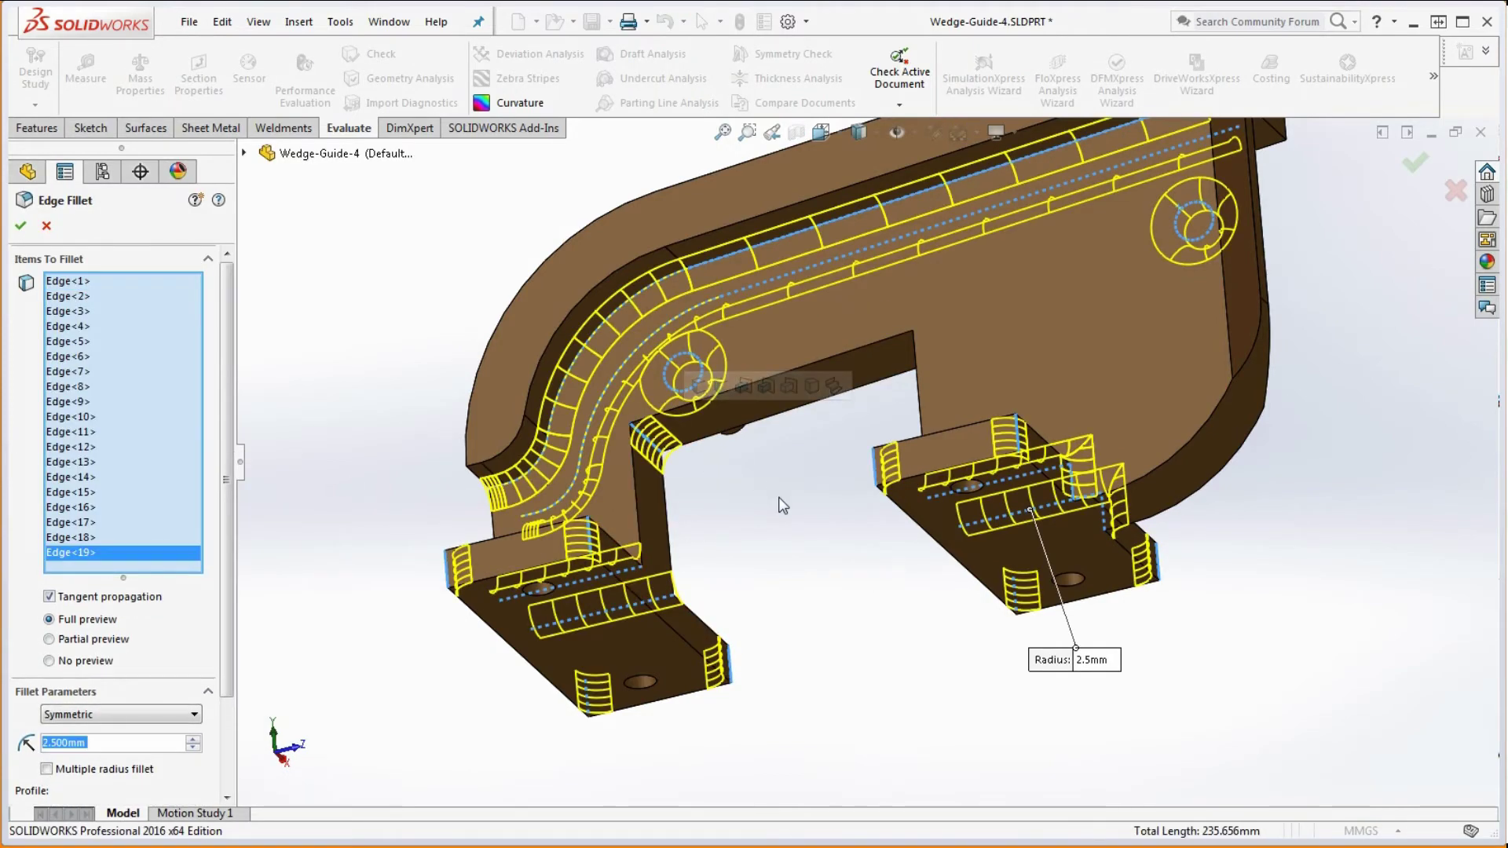
pyautogui.moveTo(781, 505); pyautogui.dragTo(908, 448, button='middle')
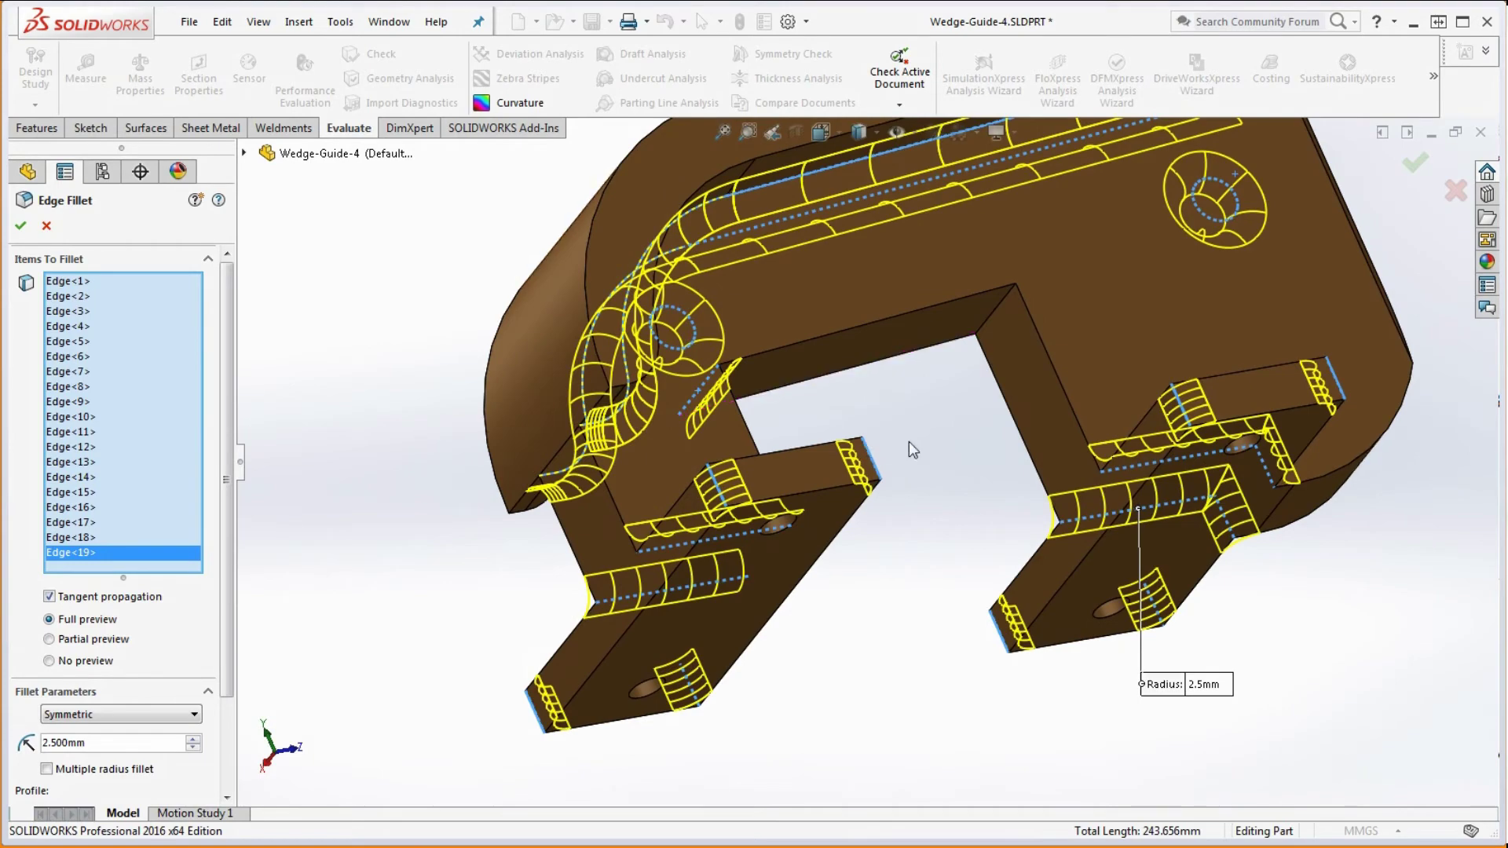
pyautogui.click(997, 318)
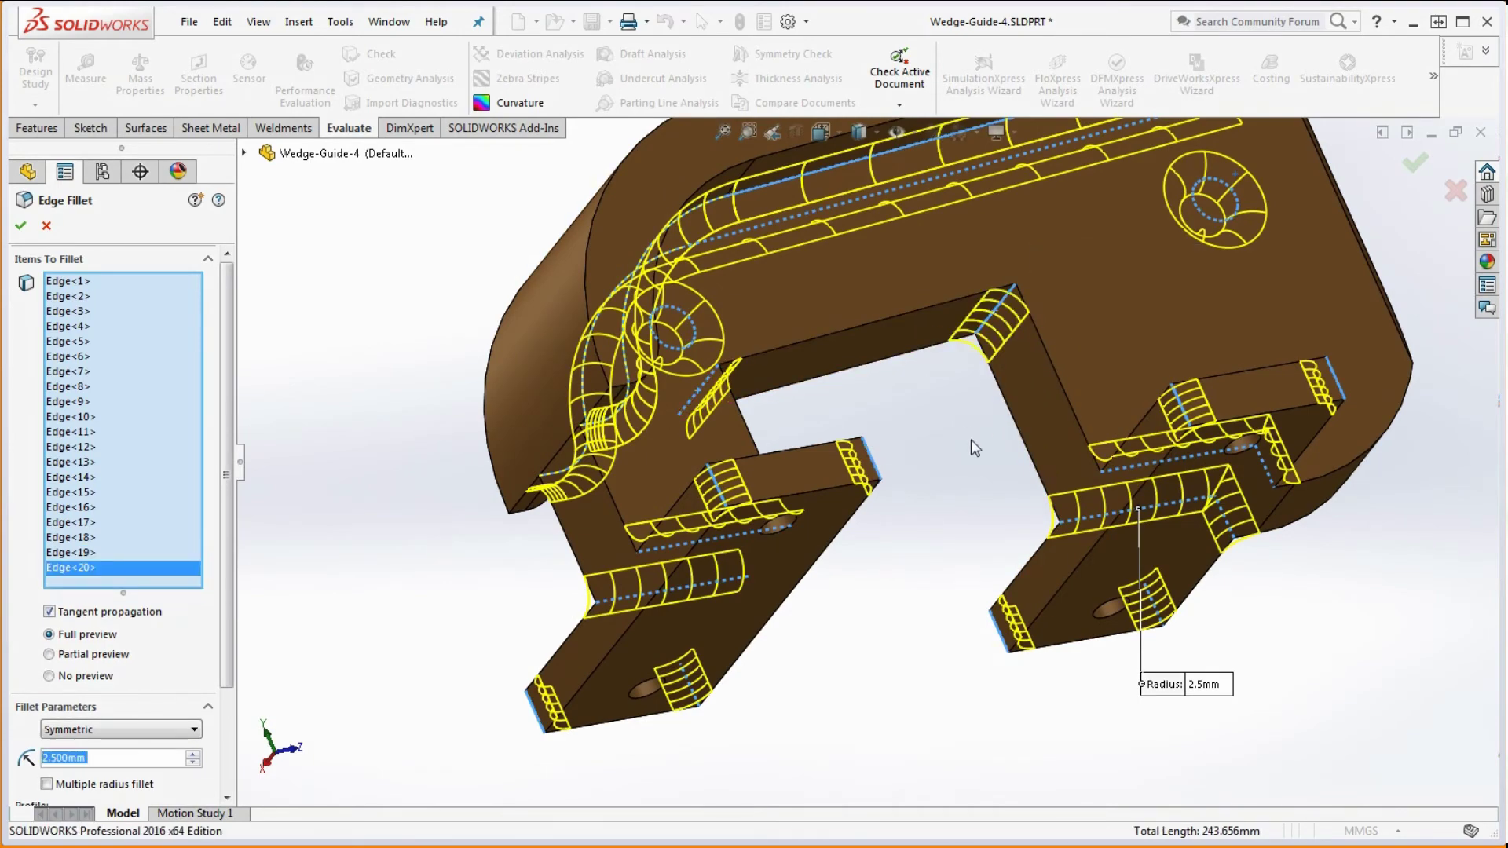
pyautogui.moveTo(973, 448); pyautogui.dragTo(492, 431, button='middle')
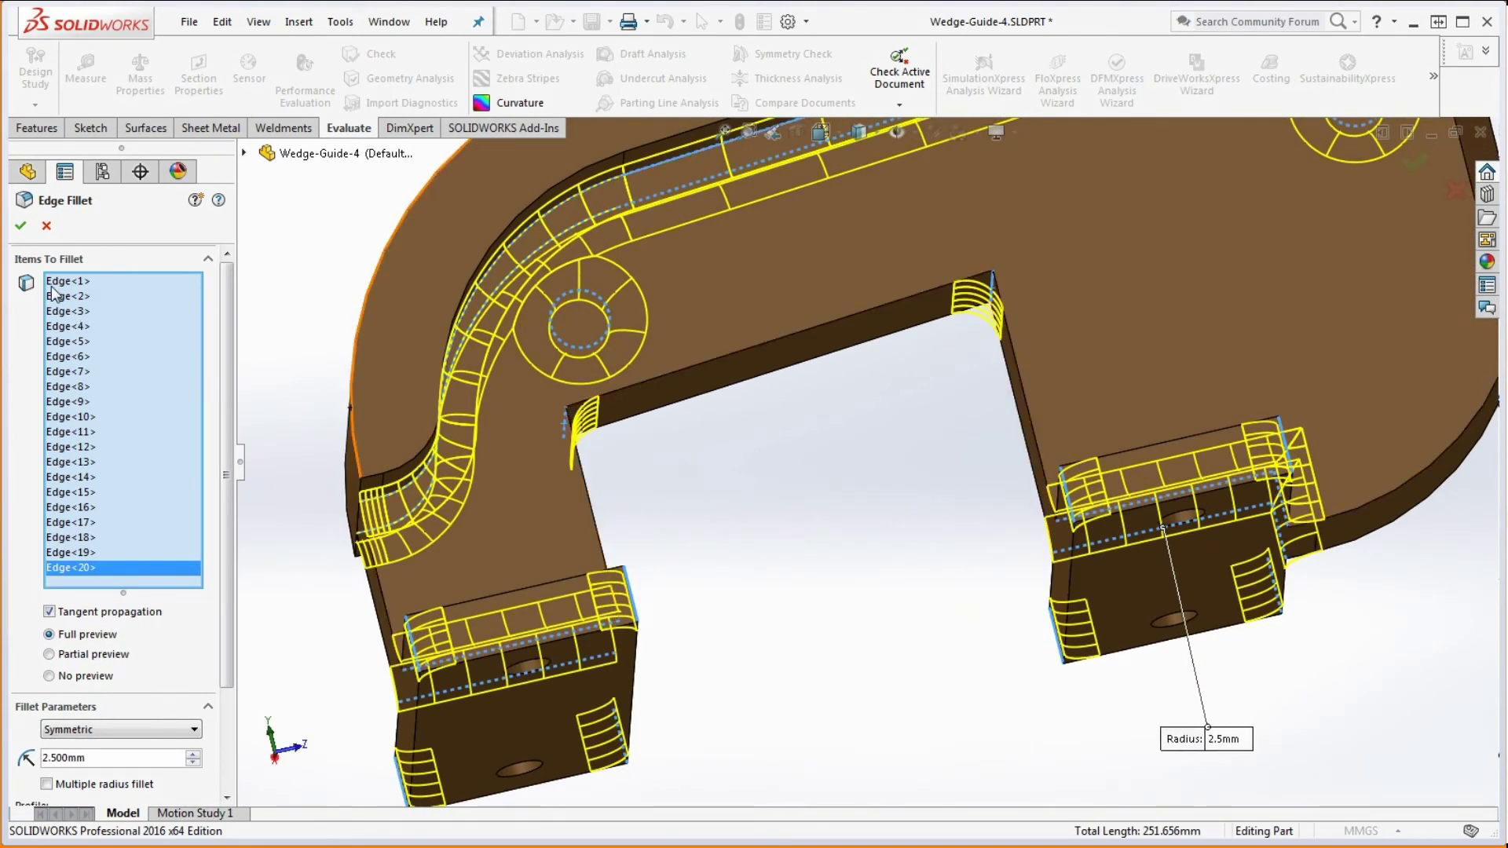
pyautogui.click(20, 226)
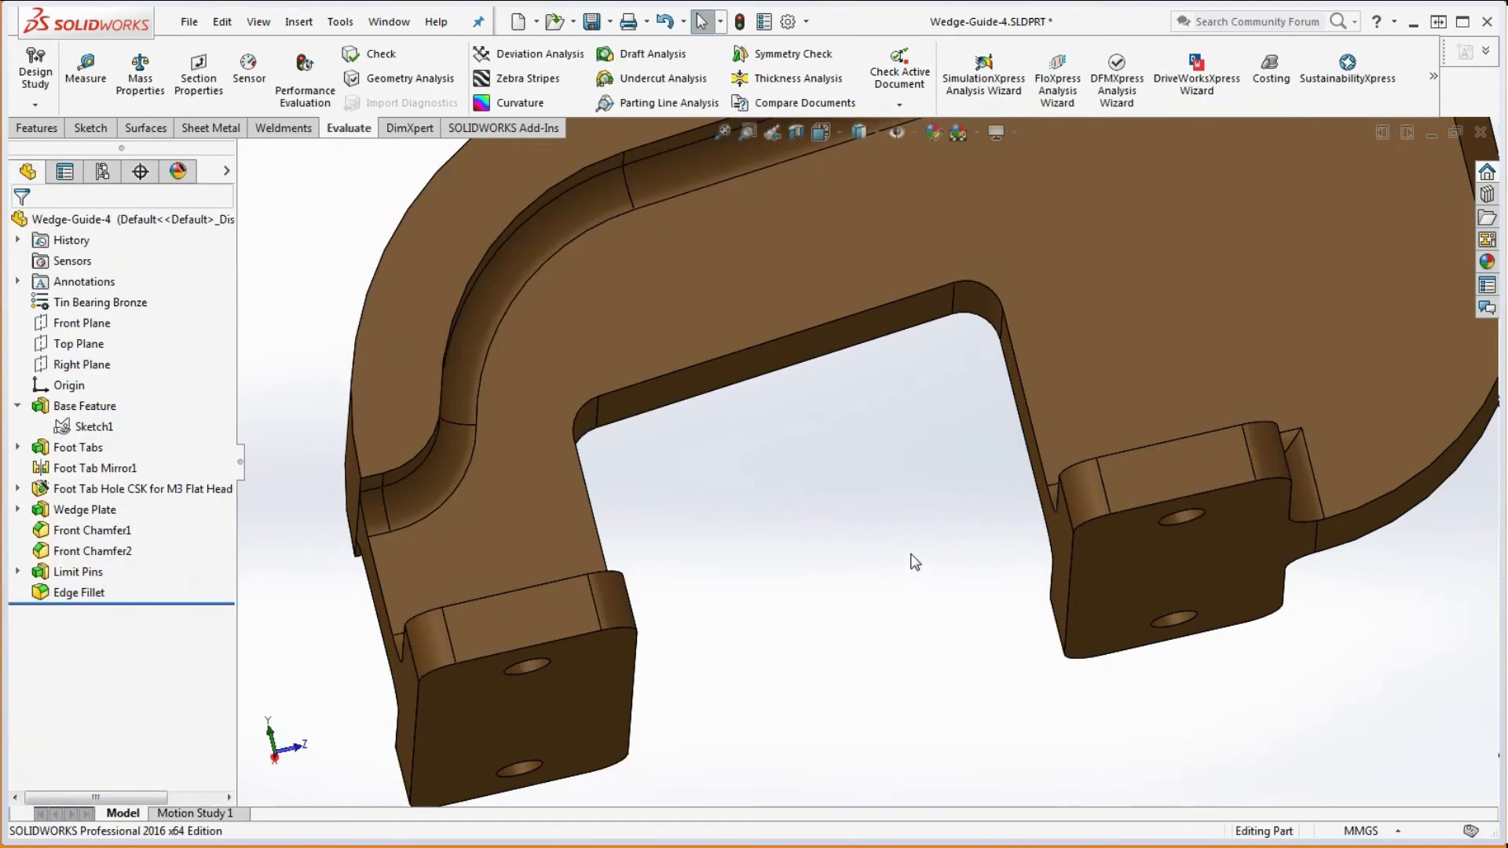
# Recheck the mass properties after adding the notch corner fillets and compare them with note 7 in the PDF drawing
pyautogui.scroll(6, 907, 556)
pyautogui.scroll(-1, 907, 556)
pyautogui.moveTo(907, 558); pyautogui.dragTo(899, 552, button='middle')
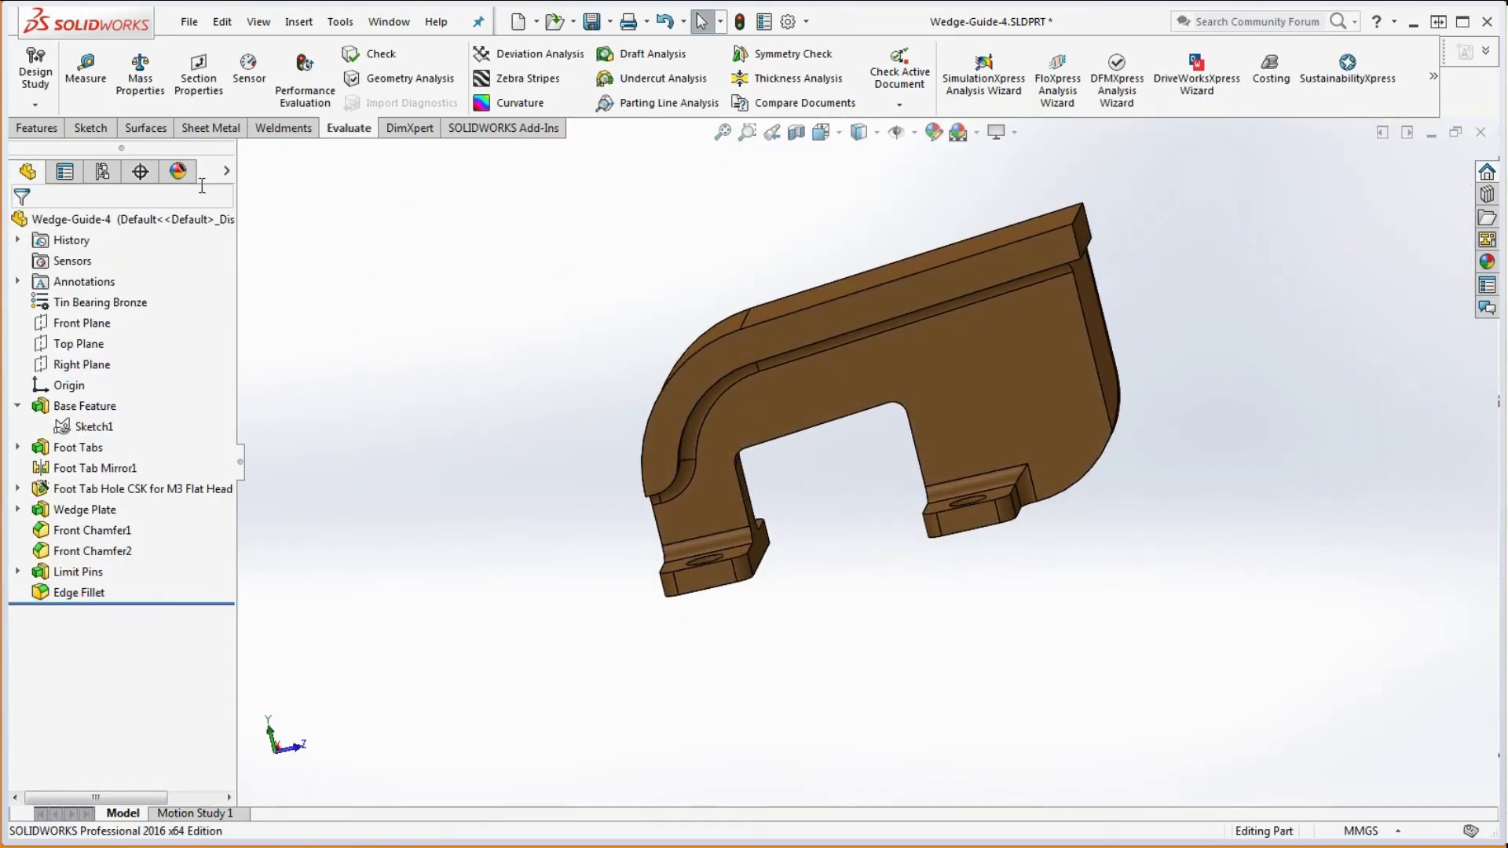
pyautogui.click(140, 75)
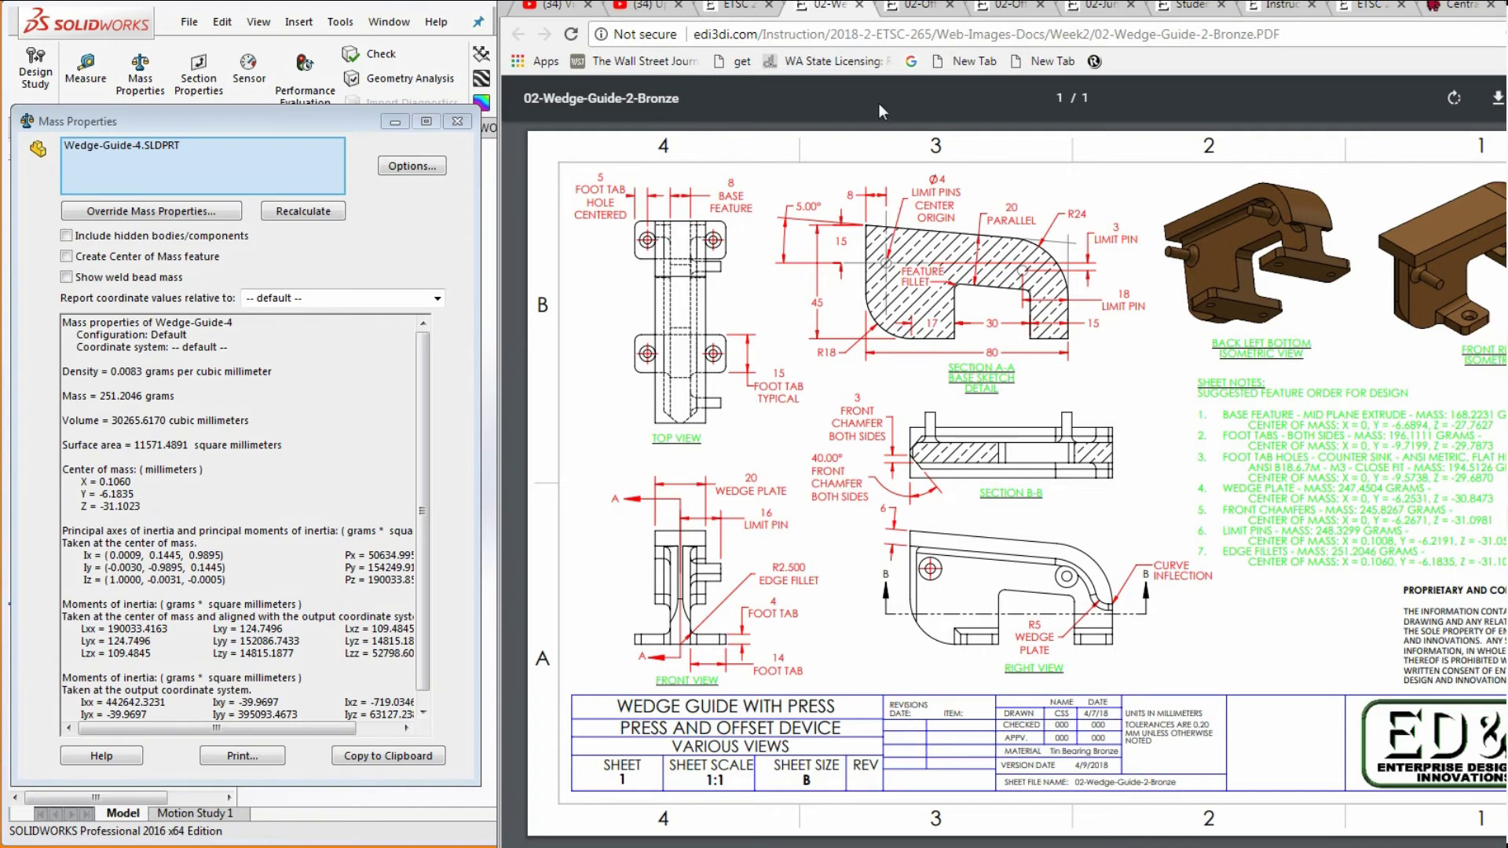
pyautogui.hotkey('alt', 'Tab')
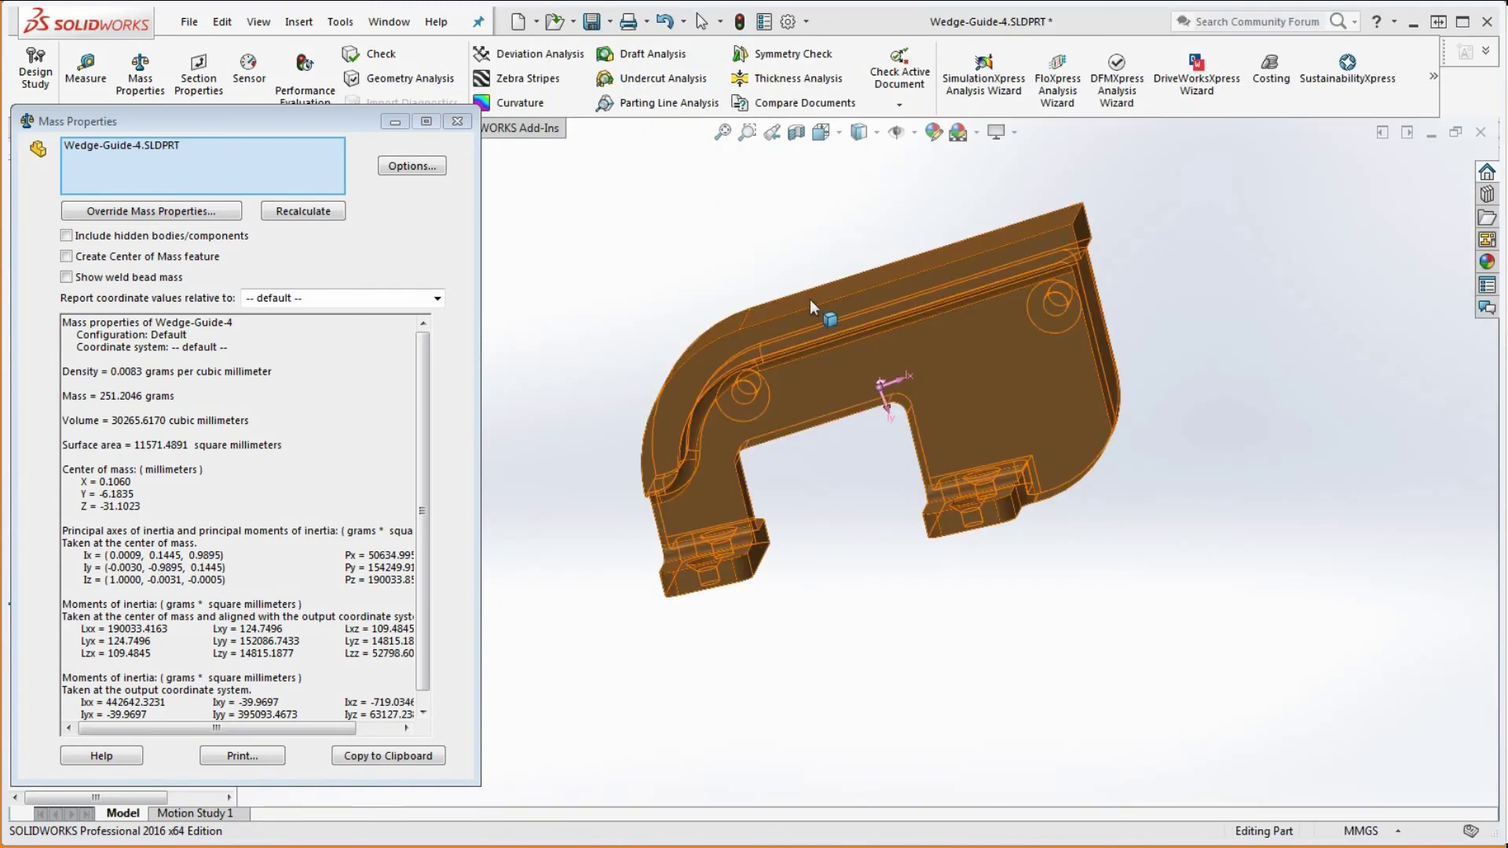
pyautogui.click(457, 121)
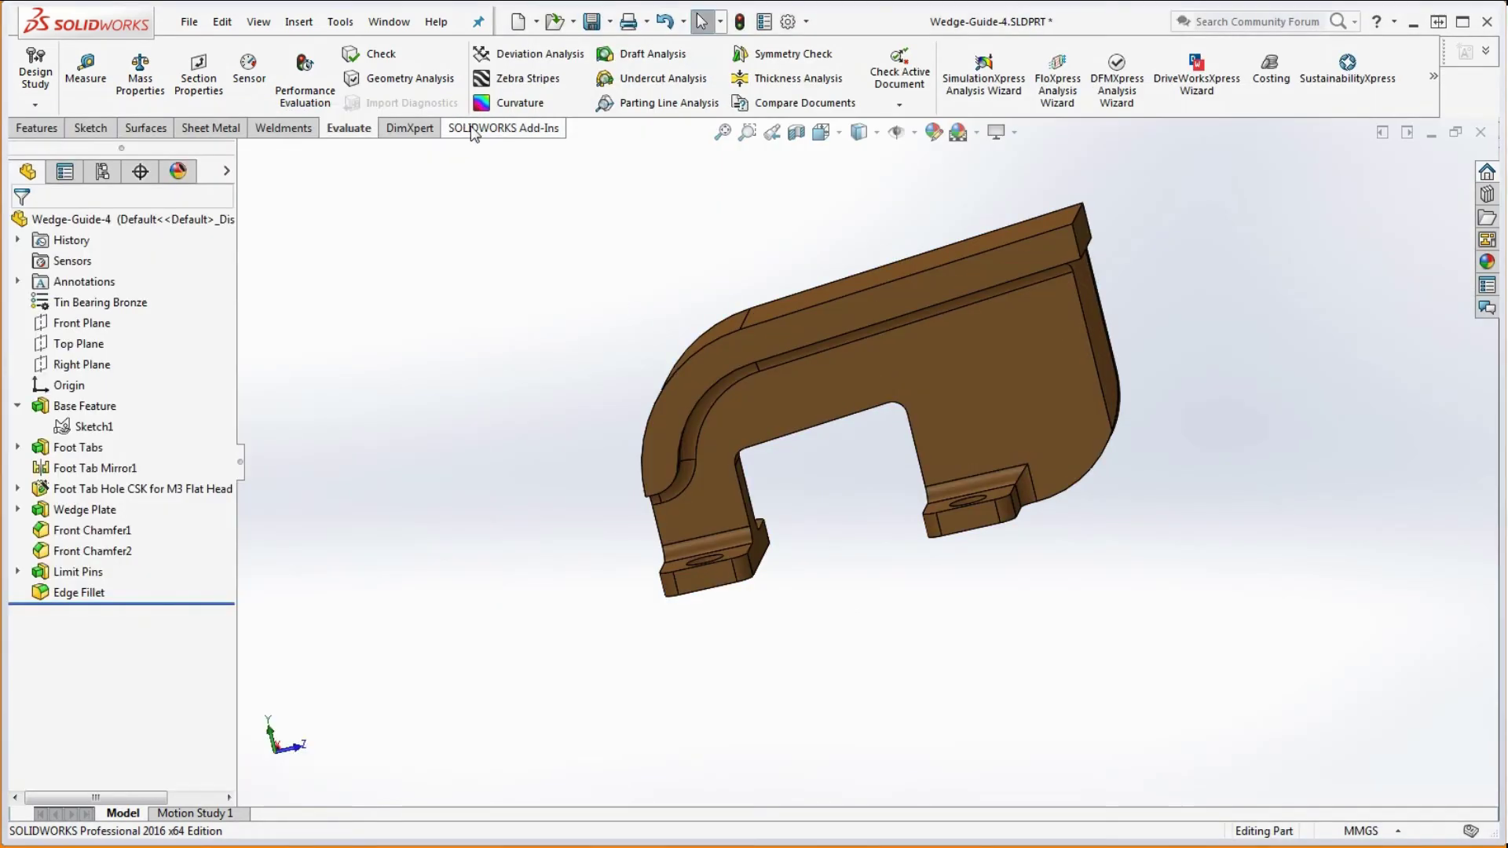
# Review the base feature's sketch normal to its plane, and the foot tabs, their mirror, the countersunk M3 holes and the wedge plate
pyautogui.click(85, 406)
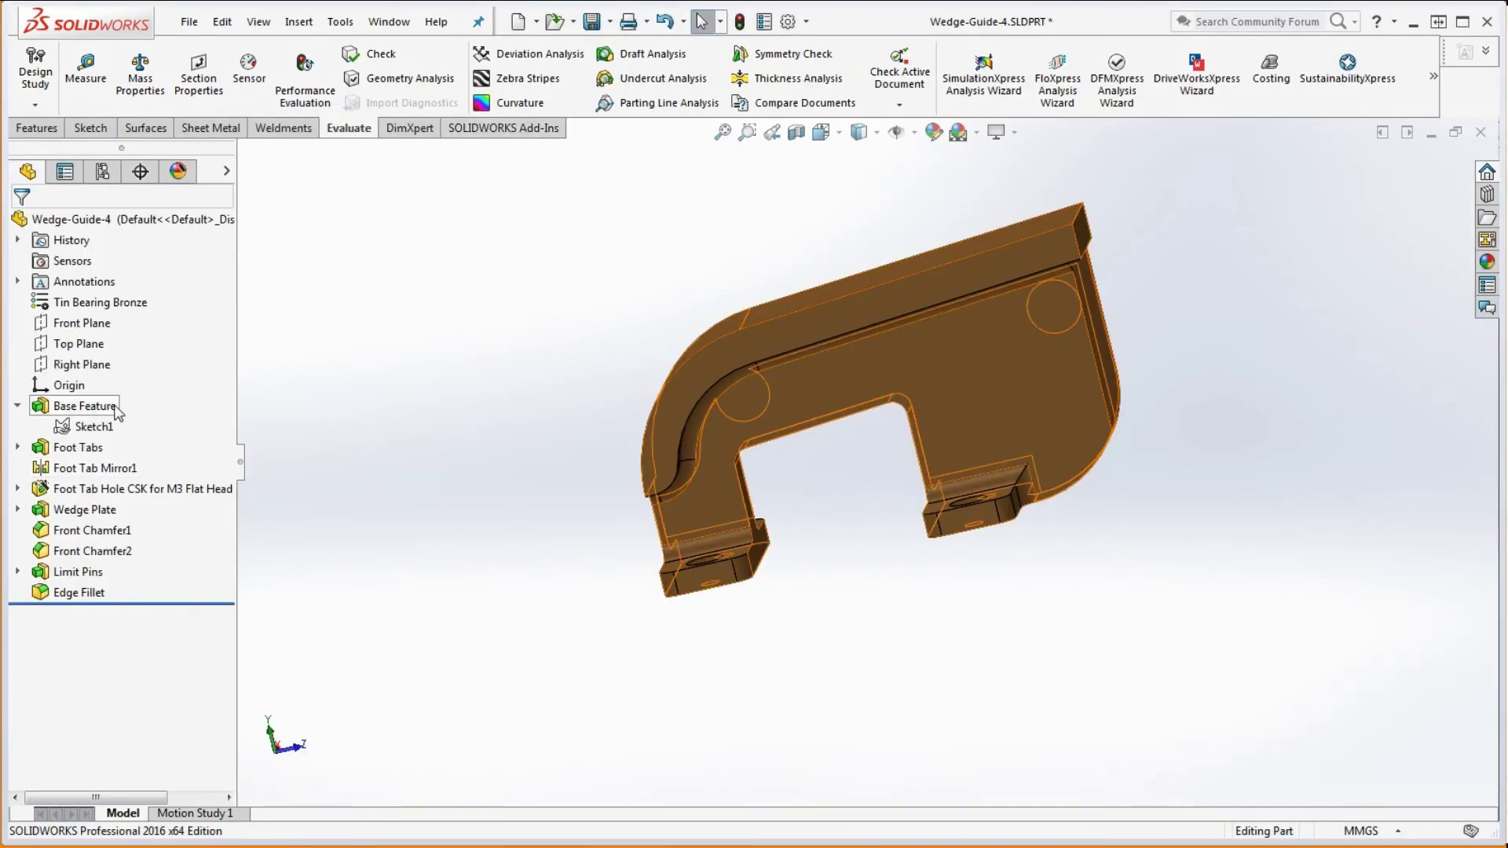
pyautogui.click(98, 429)
pyautogui.click(158, 378)
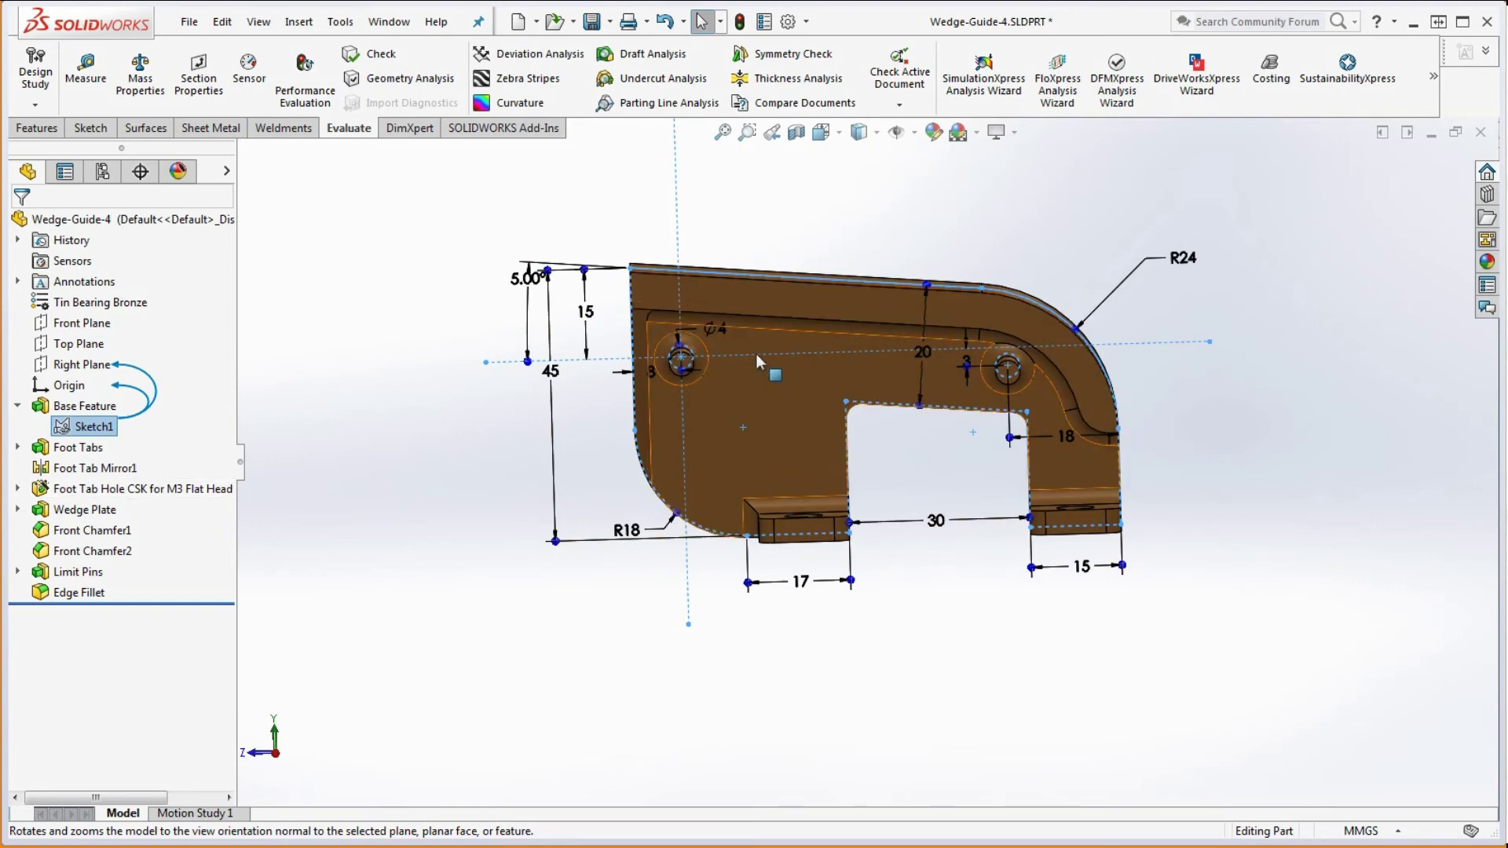
pyautogui.click(78, 447)
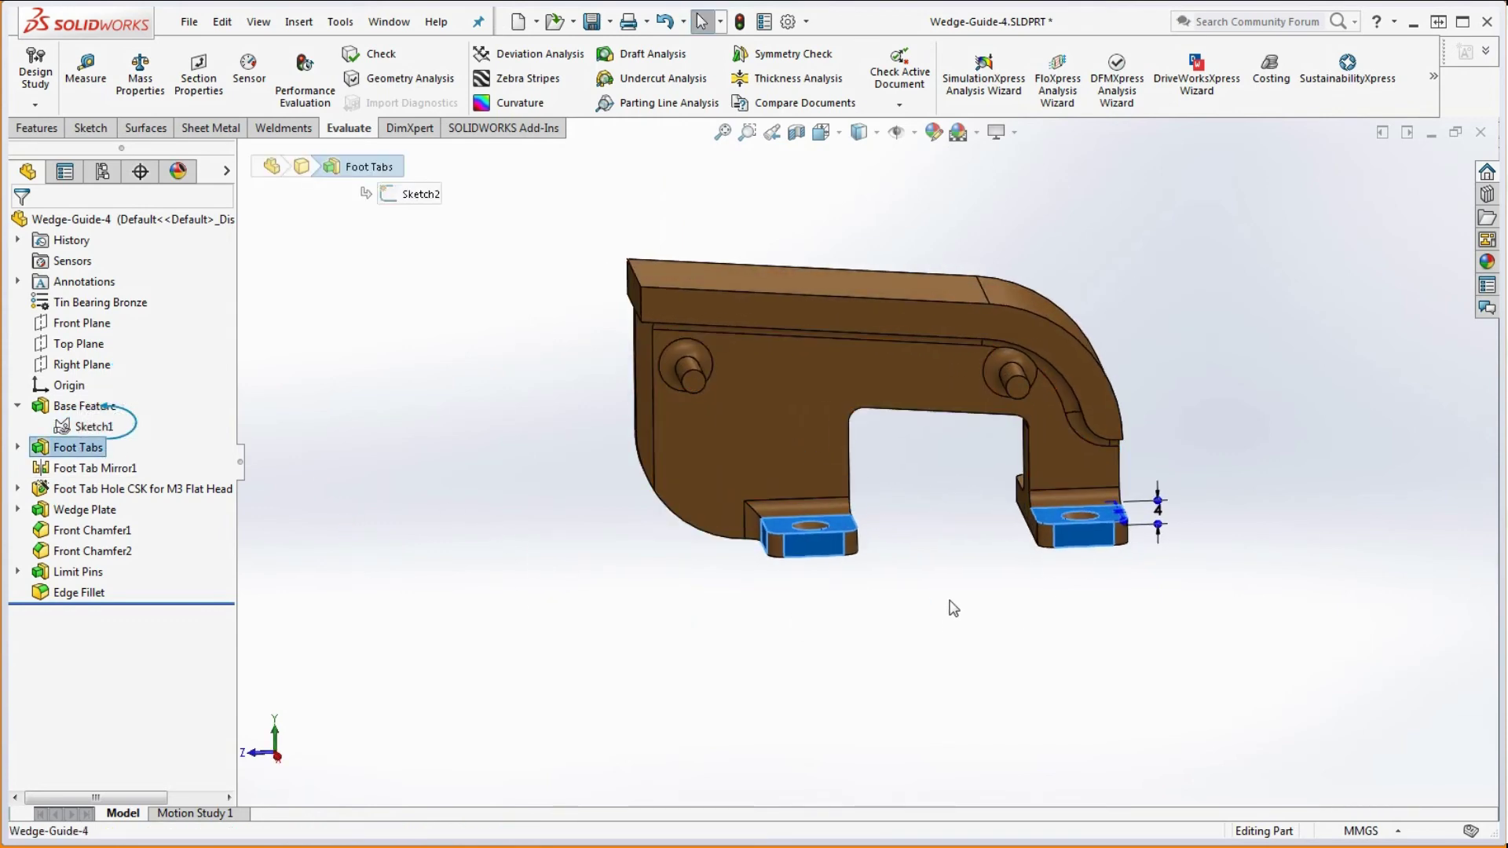
pyautogui.click(90, 469)
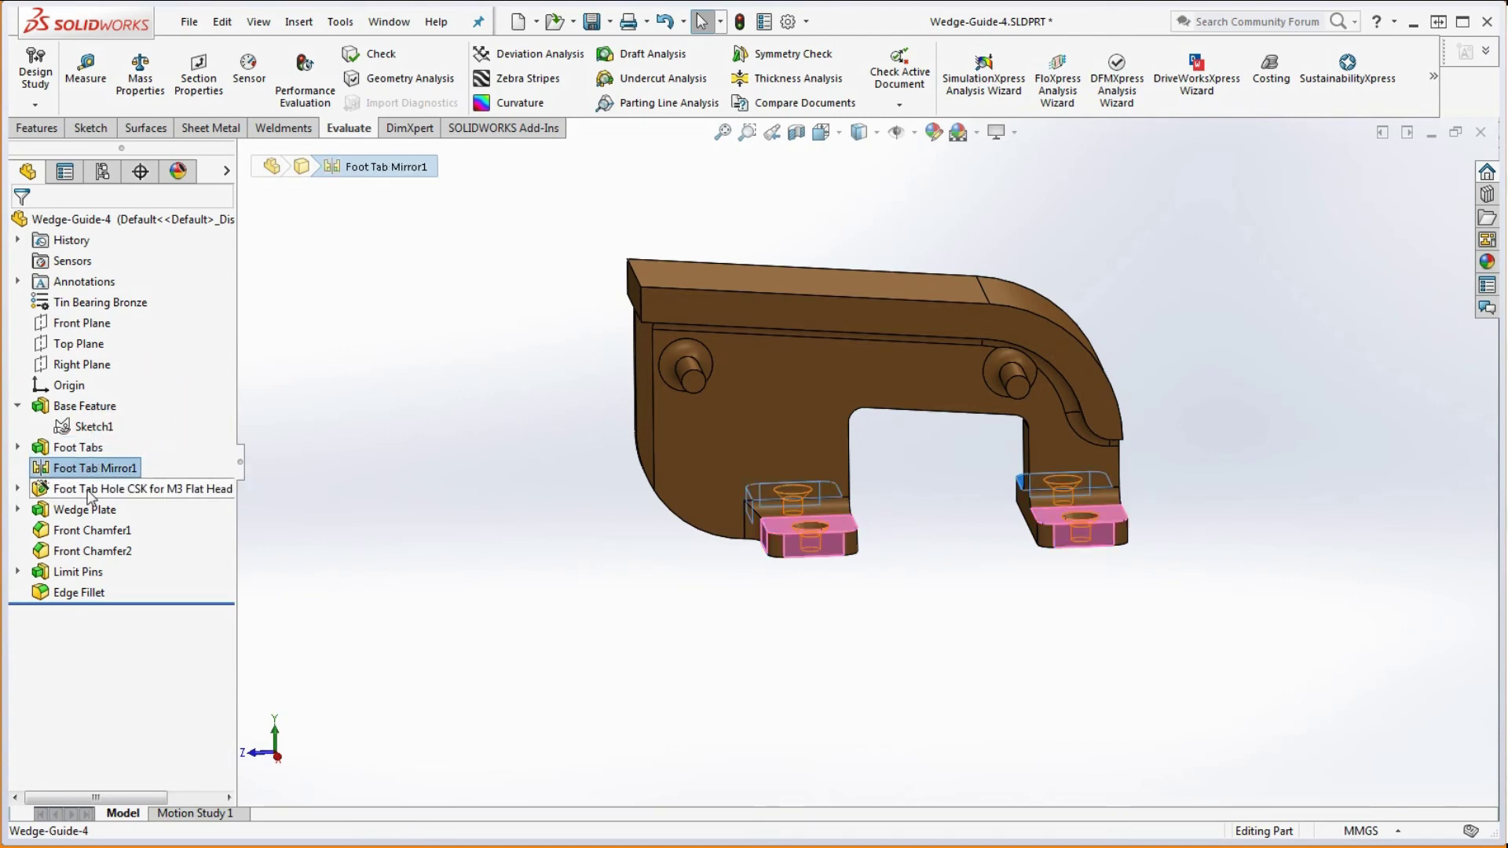
pyautogui.click(88, 490)
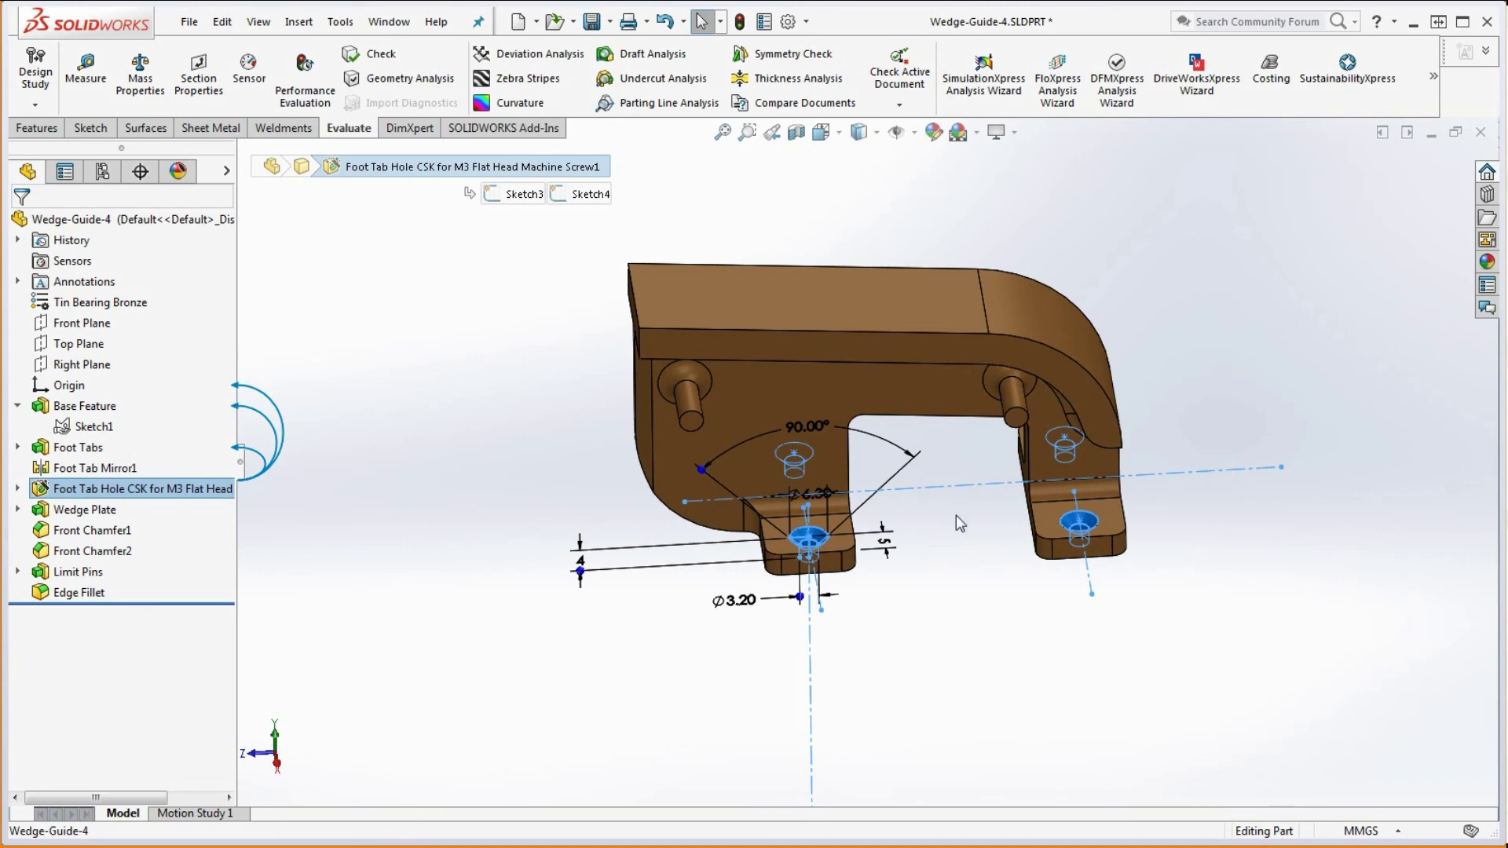
pyautogui.click(105, 513)
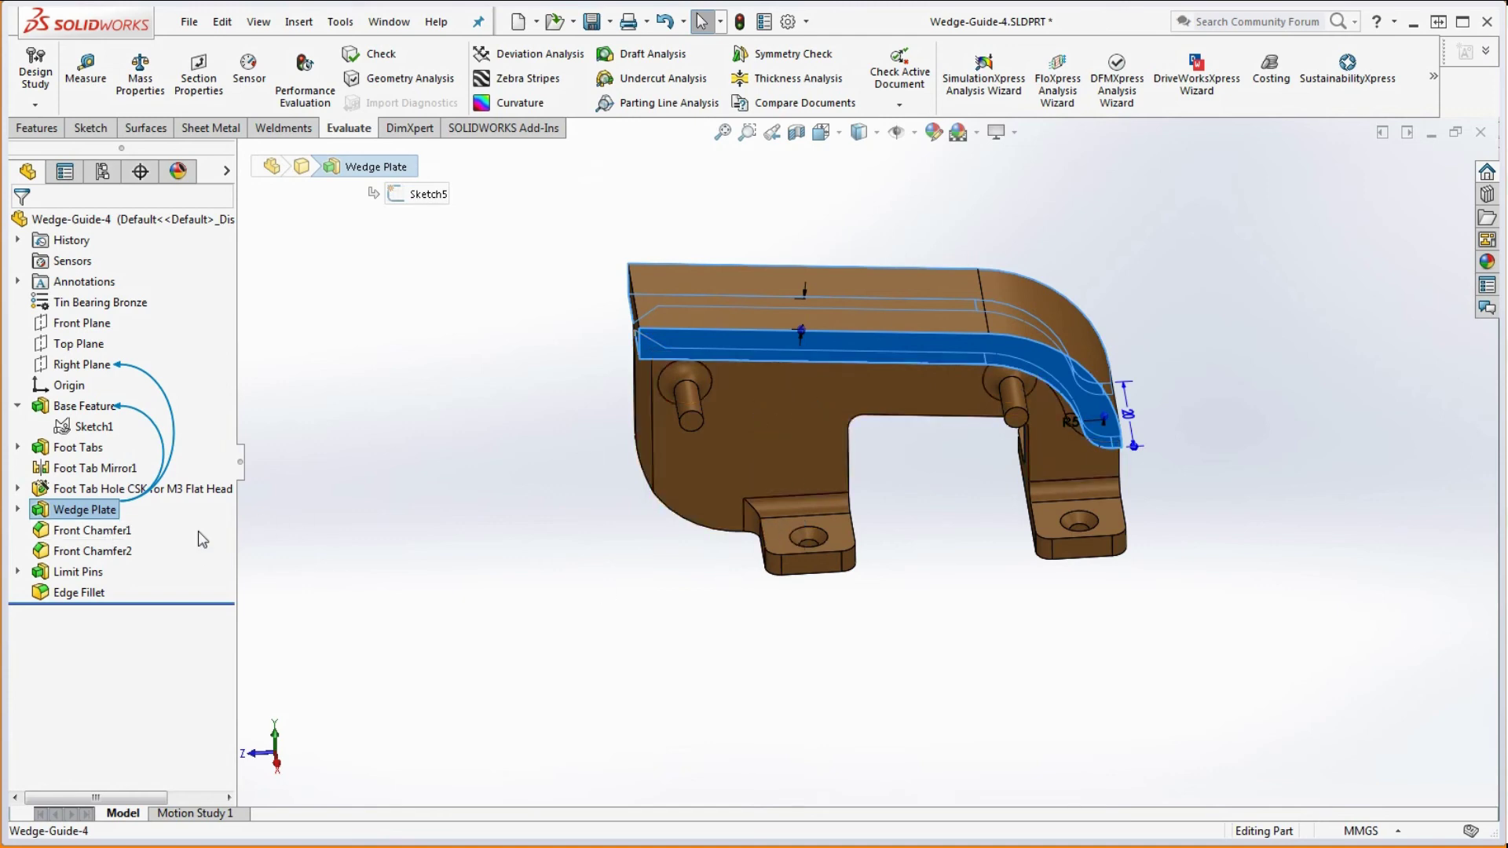
# Review both front chamfers, the limit pins with the sketch they share with the base feature, and the edge fillet
pyautogui.click(100, 532)
pyautogui.click(128, 548)
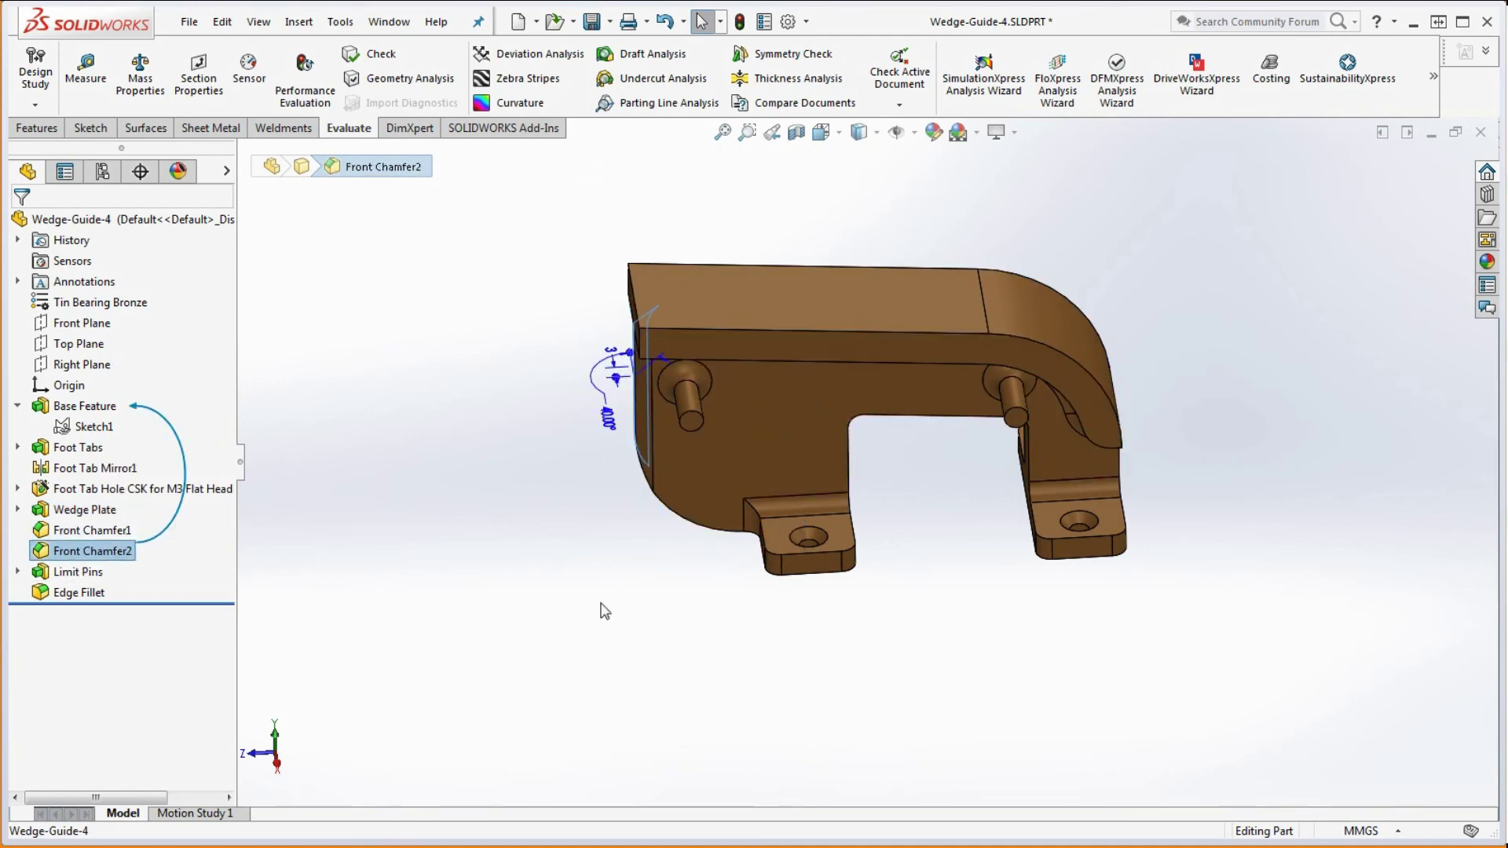
pyautogui.moveTo(602, 609); pyautogui.dragTo(702, 528, button='middle')
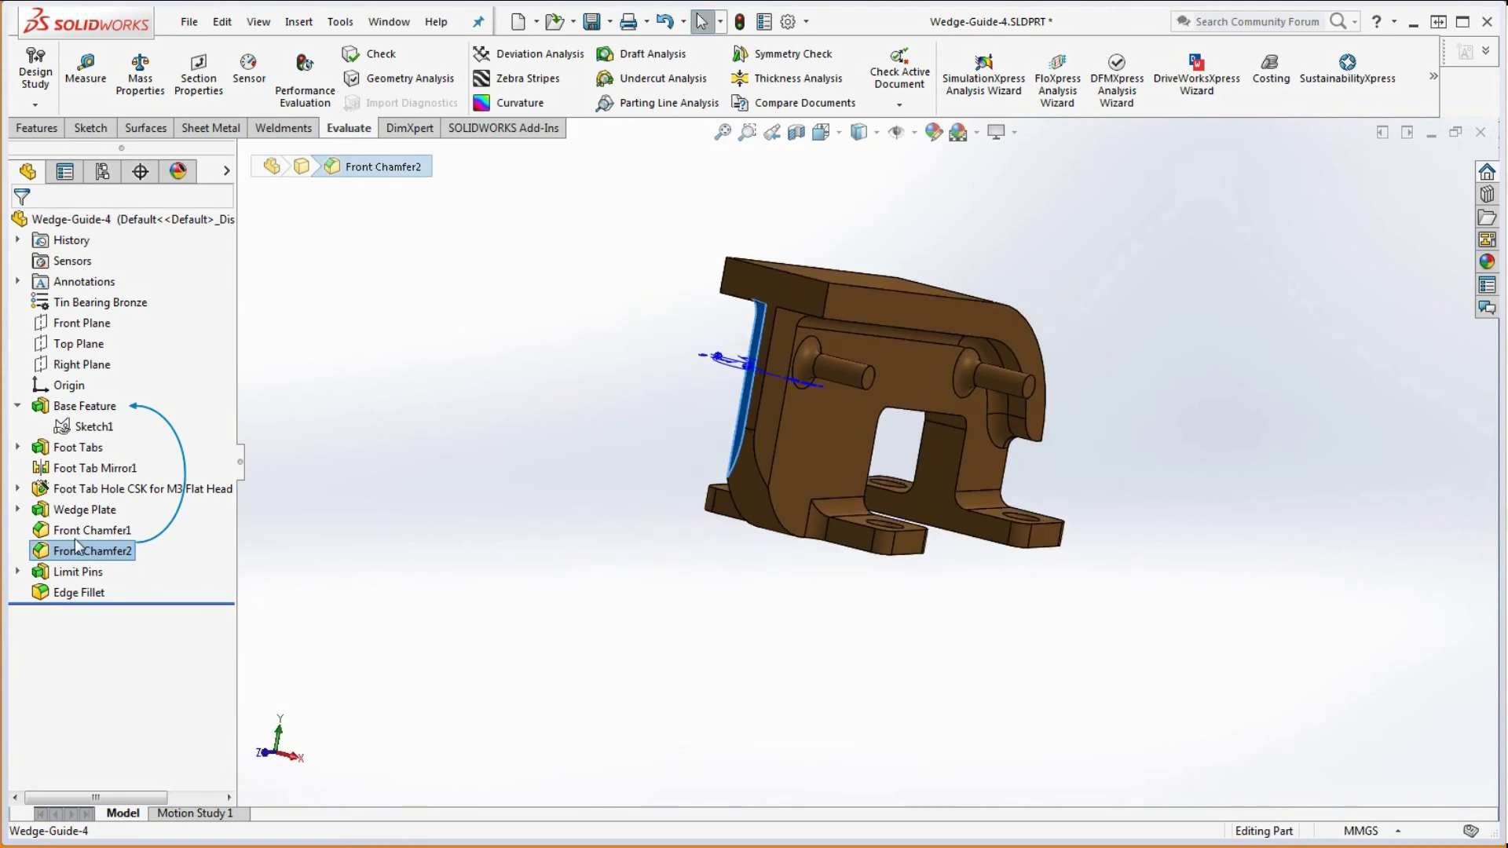
pyautogui.click(360, 555)
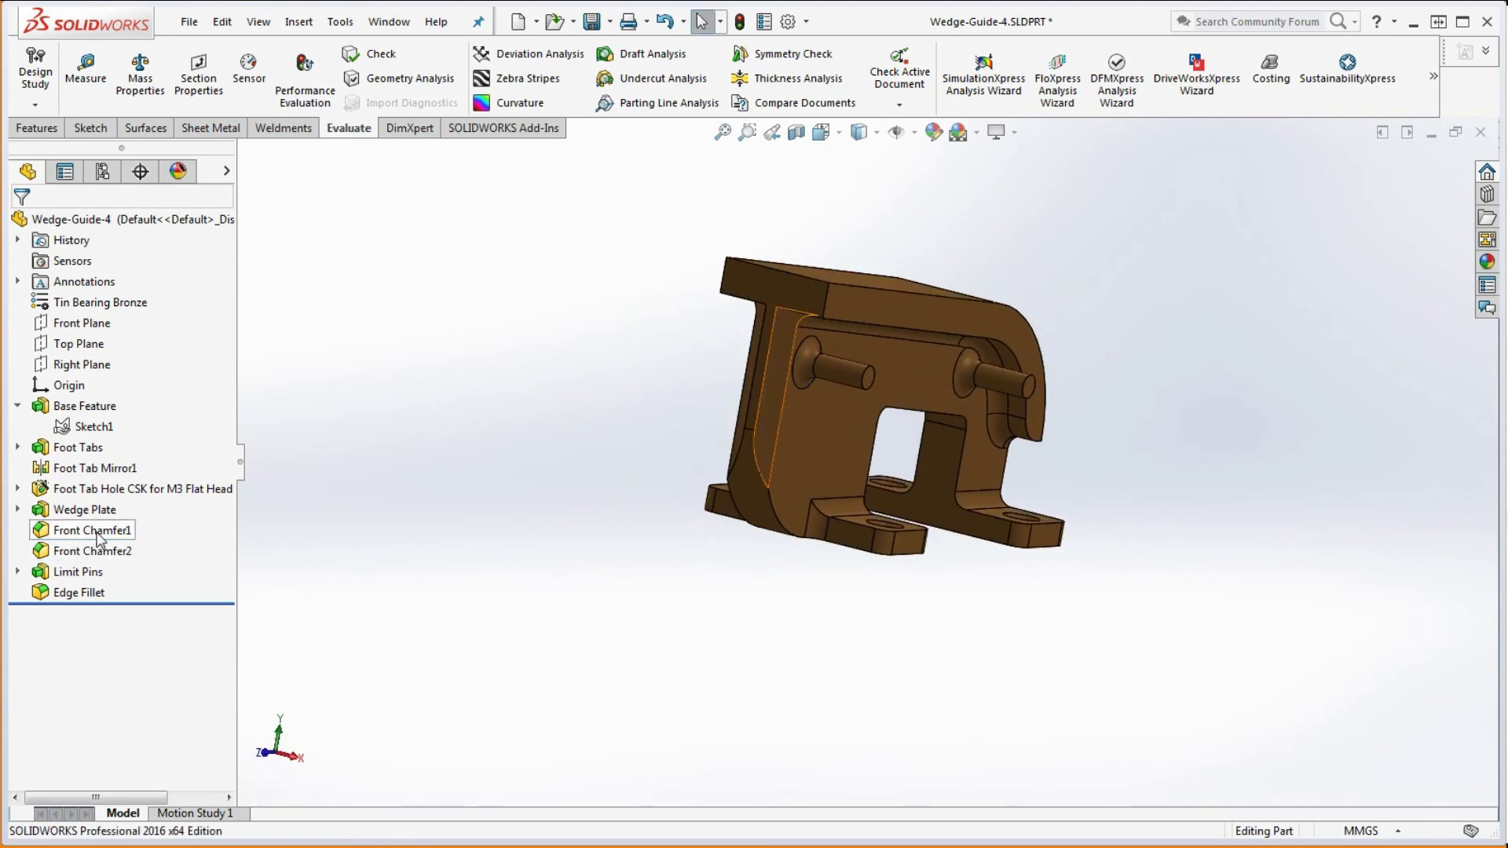
pyautogui.moveTo(100, 537)
pyautogui.click(86, 572)
pyautogui.moveTo(572, 533); pyautogui.dragTo(544, 542, button='middle')
pyautogui.click(17, 572)
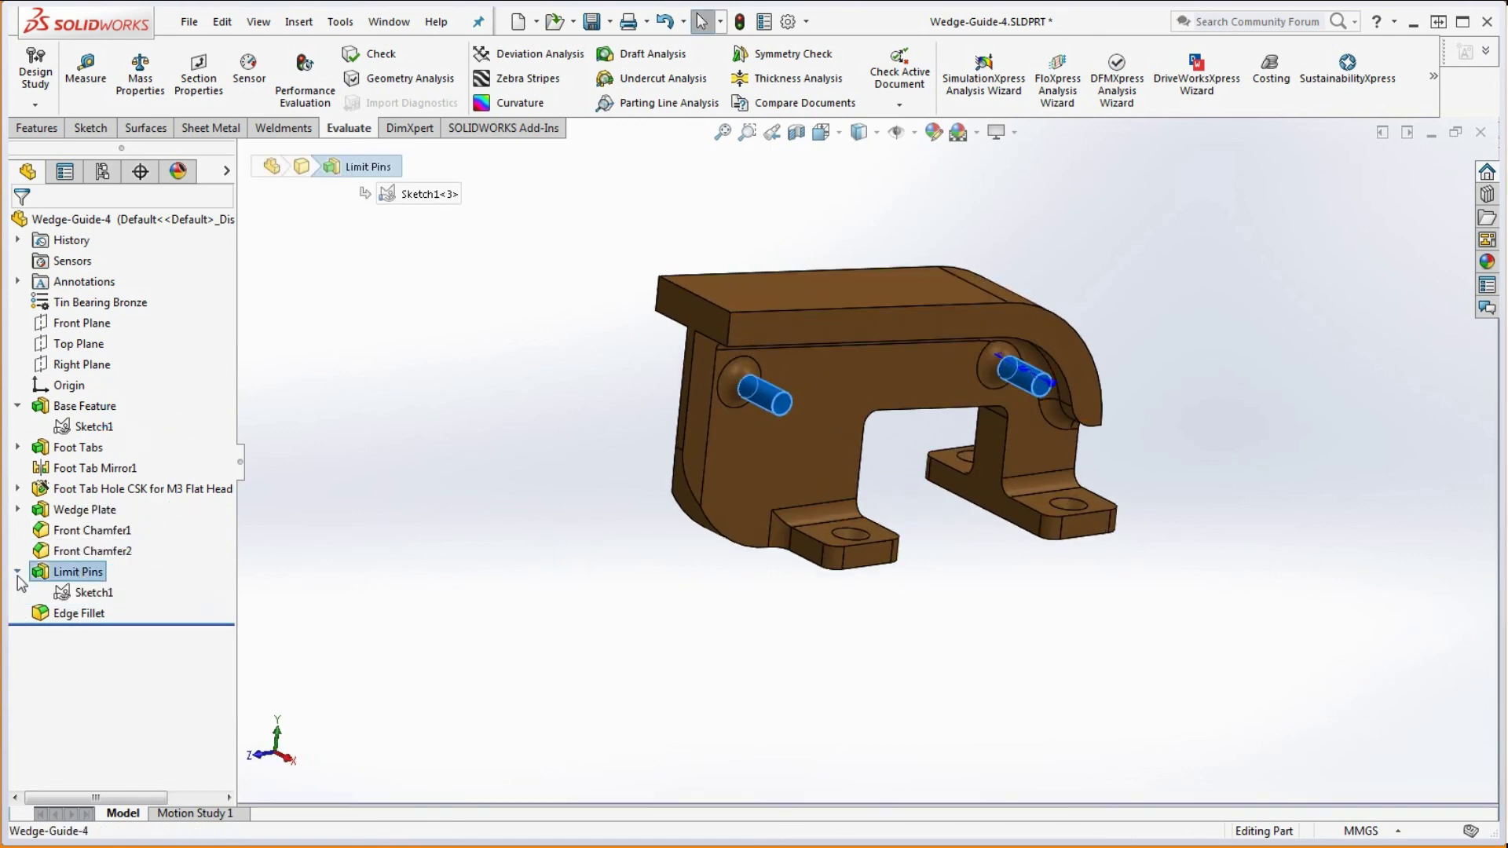
pyautogui.click(95, 593)
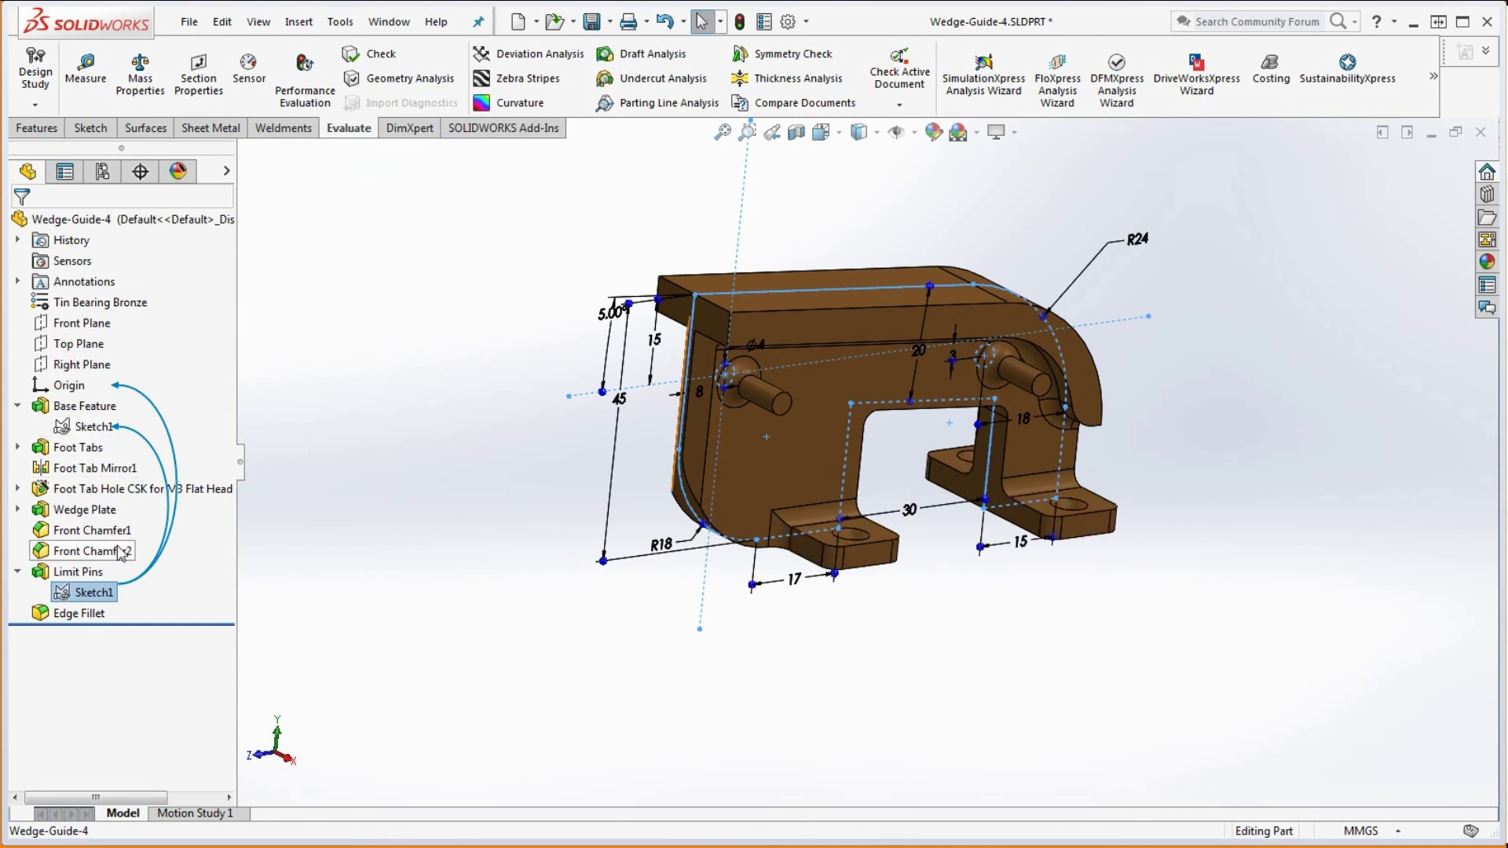
pyautogui.click(82, 613)
pyautogui.moveTo(699, 691); pyautogui.dragTo(627, 643, button='middle')
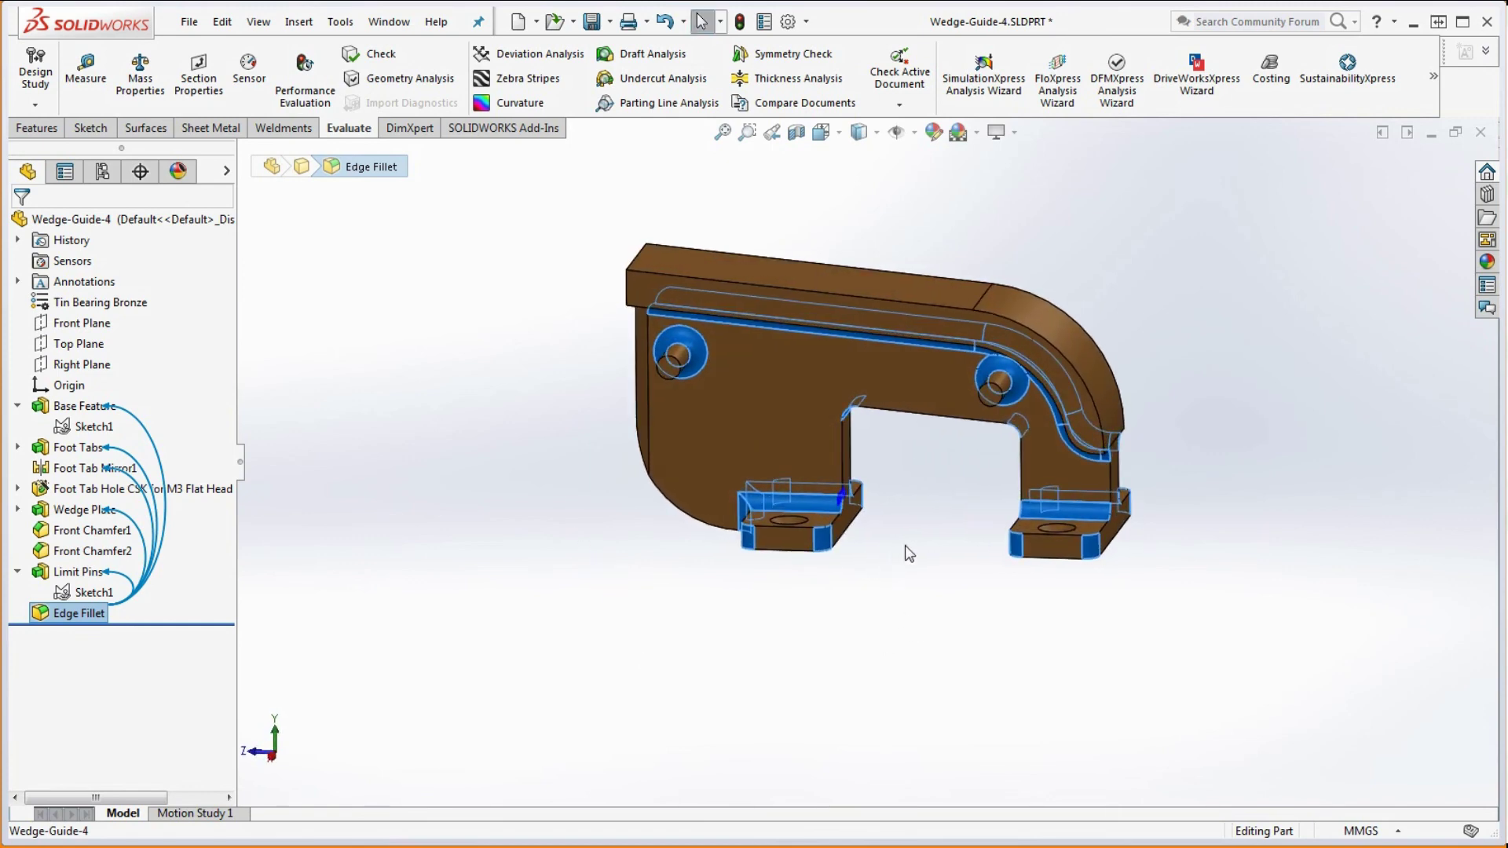
pyautogui.click(632, 566)
pyautogui.scroll(3, 963, 546)
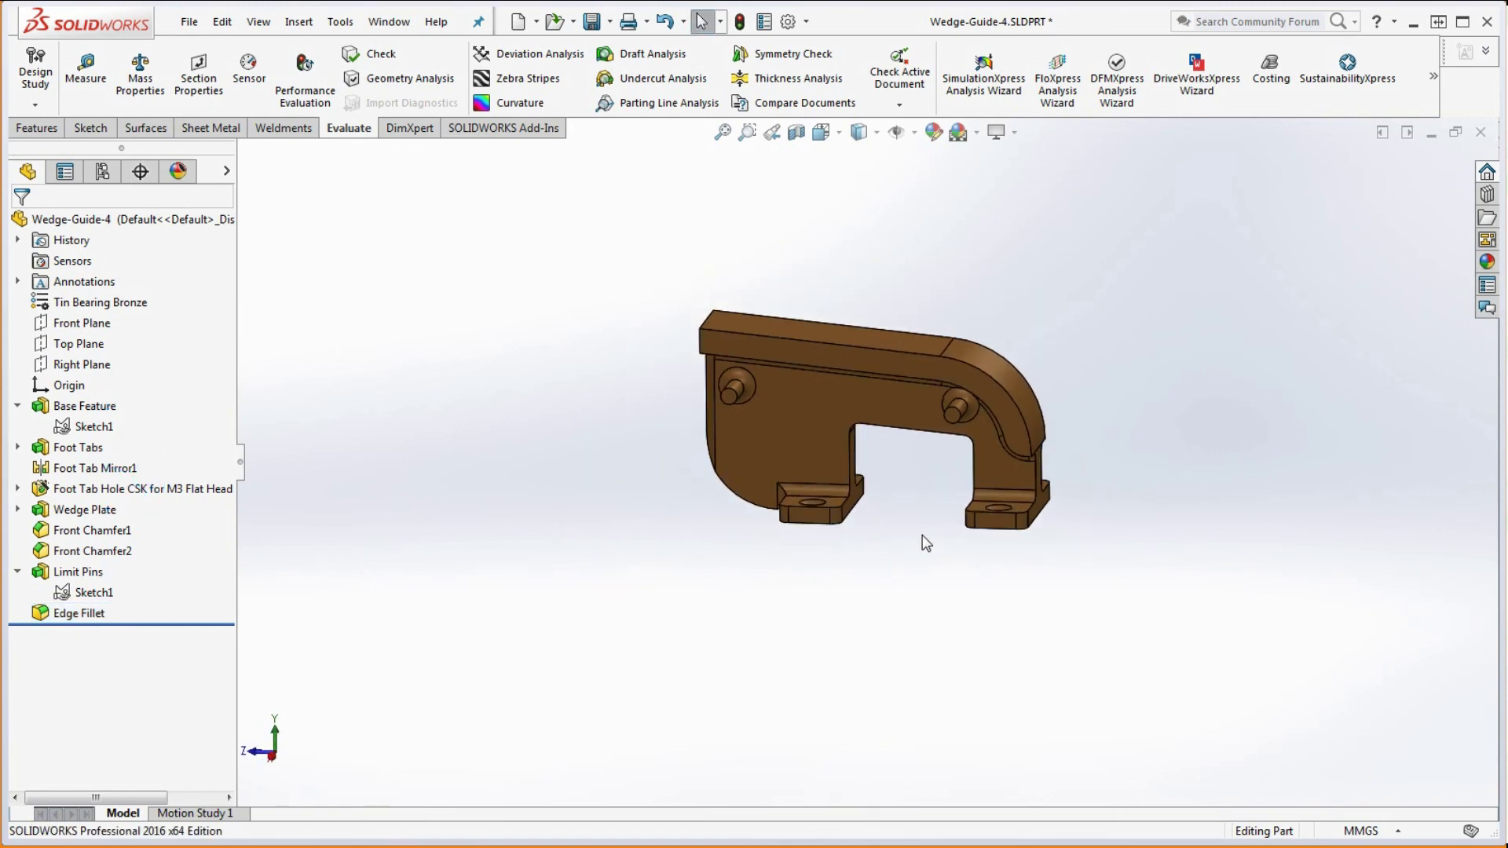
pyautogui.scroll(-2, 943, 528)
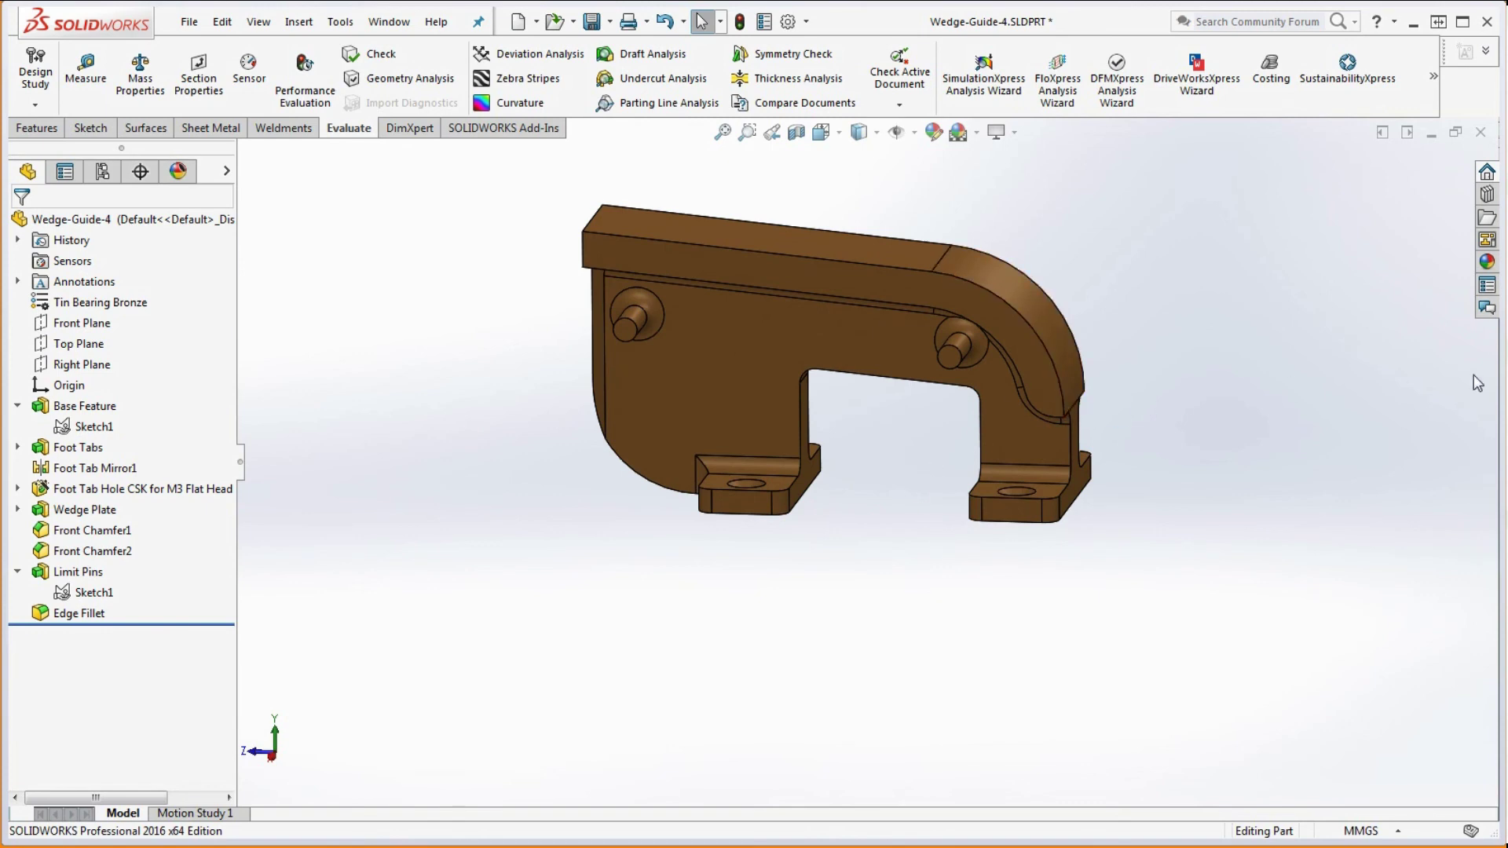